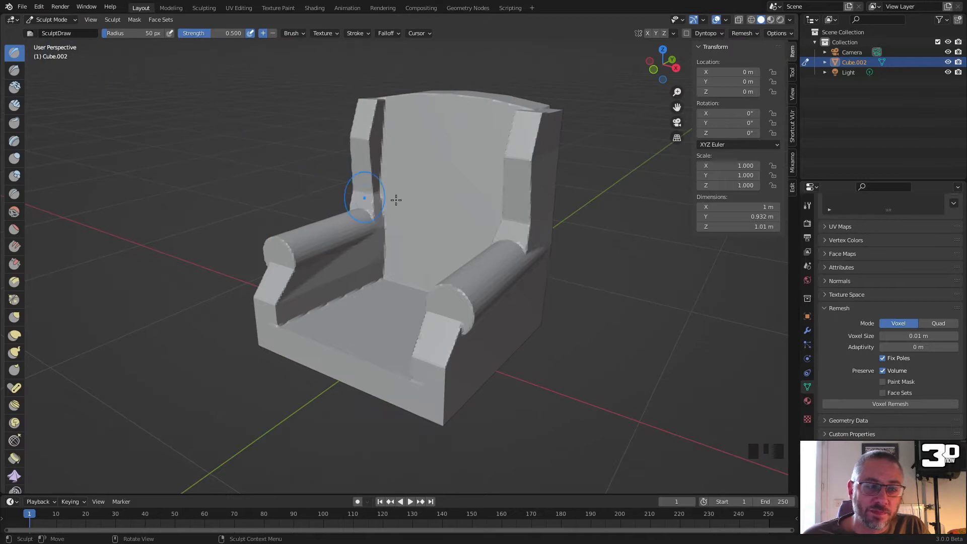
Step: Switch the armchair from Sculpt Mode to Object Mode and apply Shade Smooth to it
{"action": "left_click", "coordinate": [51, 19]}
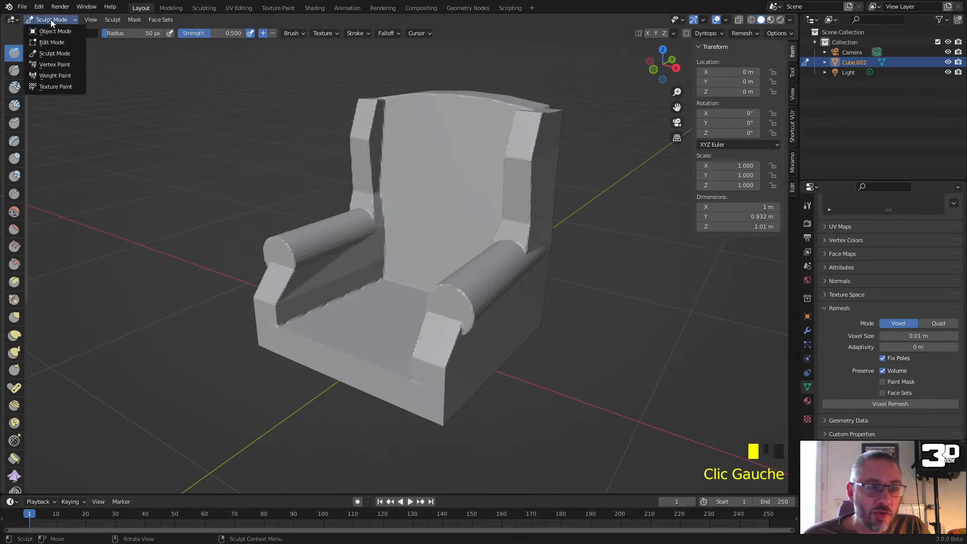
{"action": "left_click", "coordinate": [58, 34]}
{"action": "right_click", "coordinate": [413, 168]}
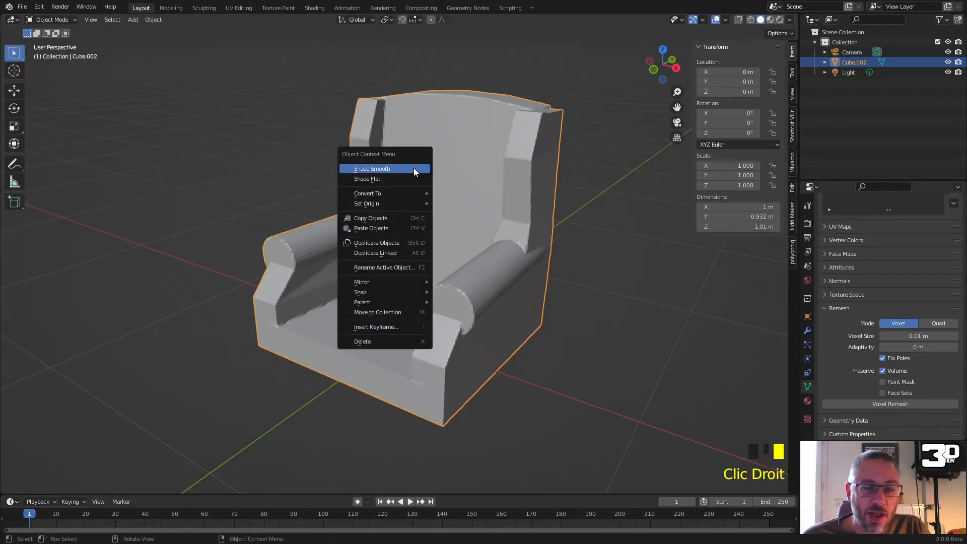
{"action": "left_click", "coordinate": [414, 172]}
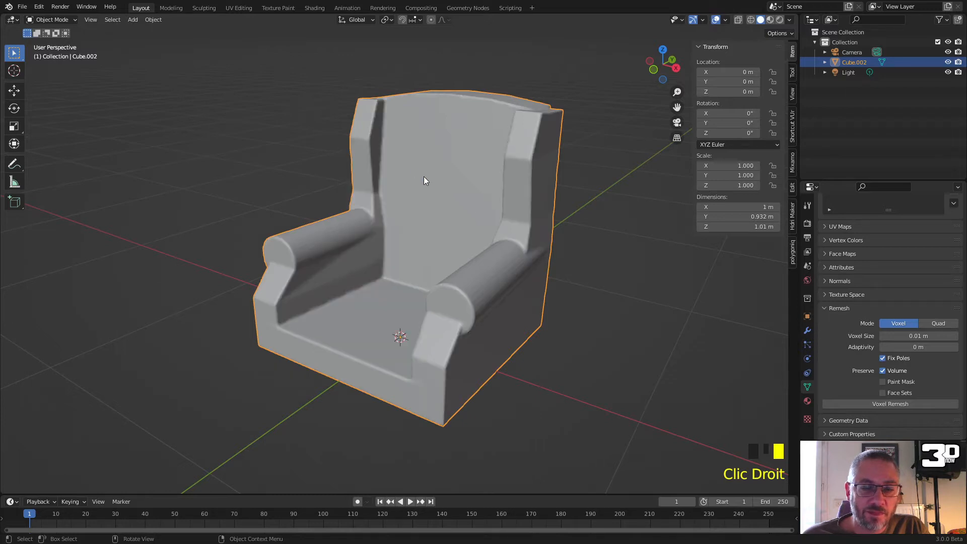
Step: Return to Sculpt Mode and select the Grab brush with the brush names shown beside the tool icons
{"action": "left_click", "coordinate": [58, 20]}
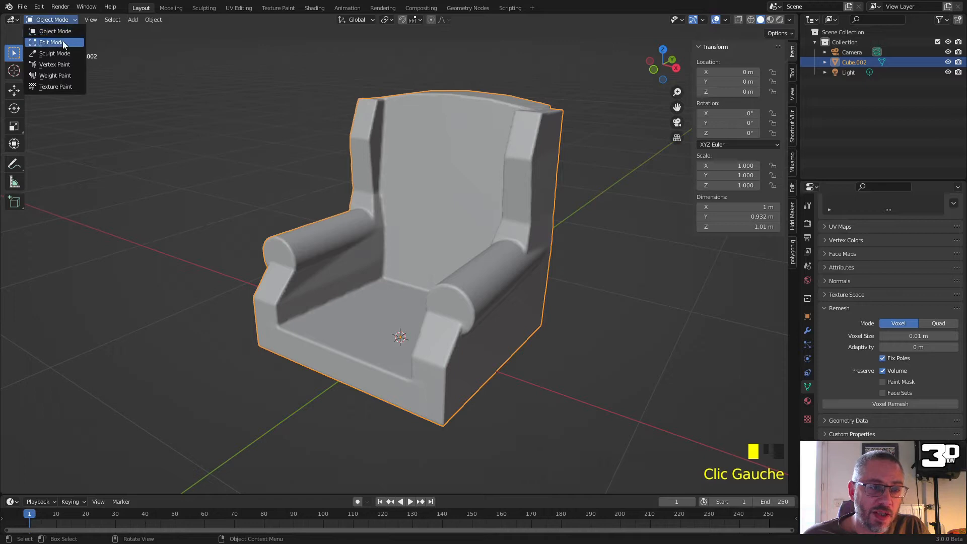
{"action": "left_click", "coordinate": [51, 53]}
{"action": "scroll", "coordinate": [382, 192], "scroll_direction": "up", "scroll_amount": 2}
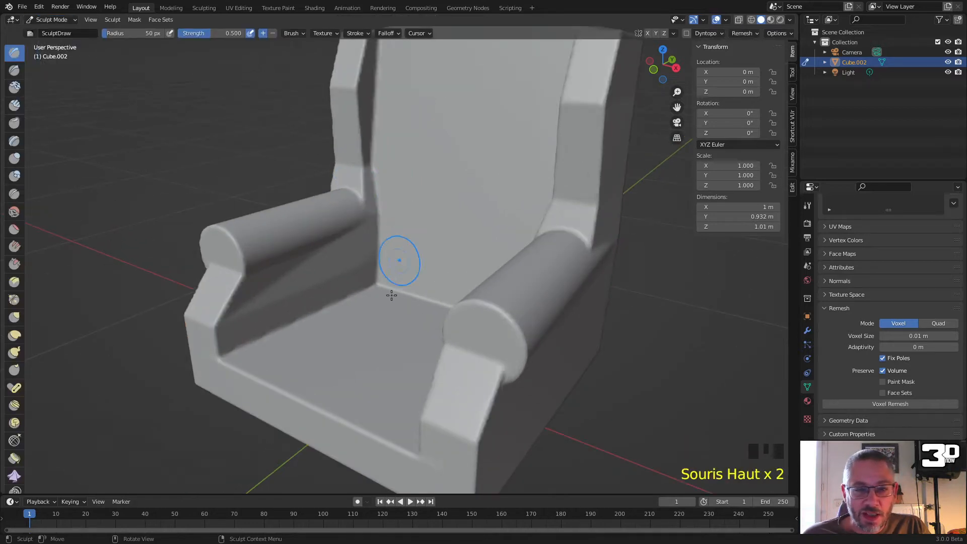
{"action": "middle_click_drag", "start_coordinate": [313, 246], "coordinate": [78, 188]}
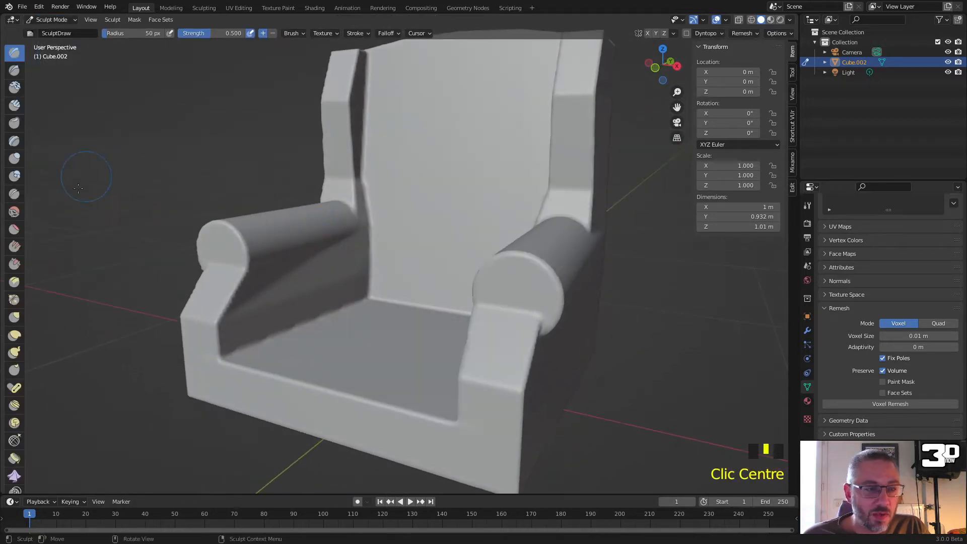
{"action": "left_click_drag", "start_coordinate": [25, 230], "coordinate": [87, 234]}
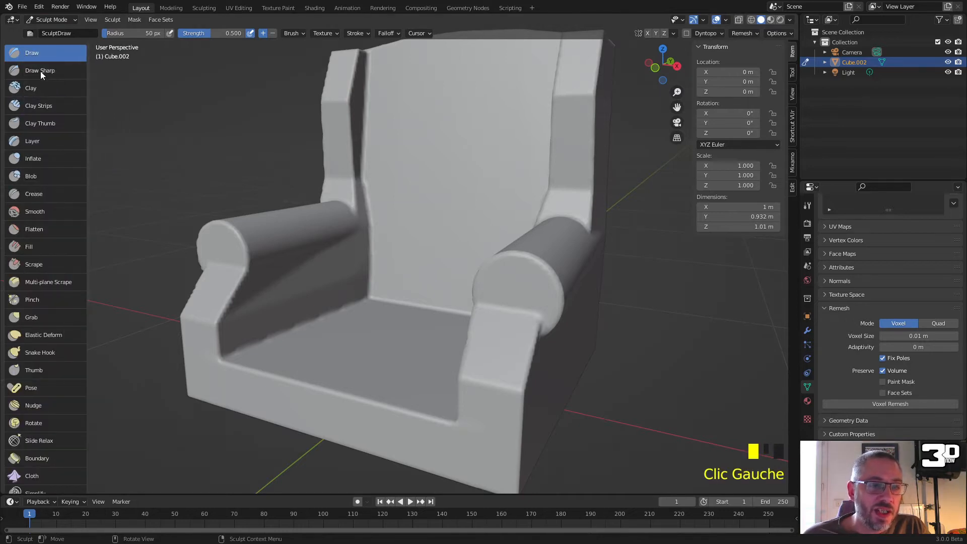
{"action": "left_click", "coordinate": [36, 316]}
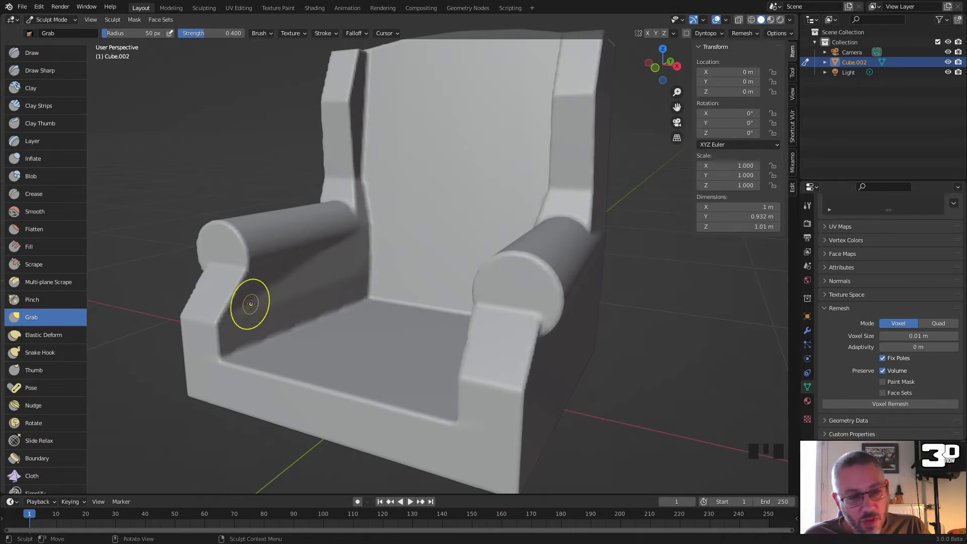
Step: Try smoothing the inner faces and edges of both armrests with temporary Smooth strokes
{"action": "left_click_drag", "start_coordinate": [227, 312], "coordinate": [227, 334], "text": "shift"}
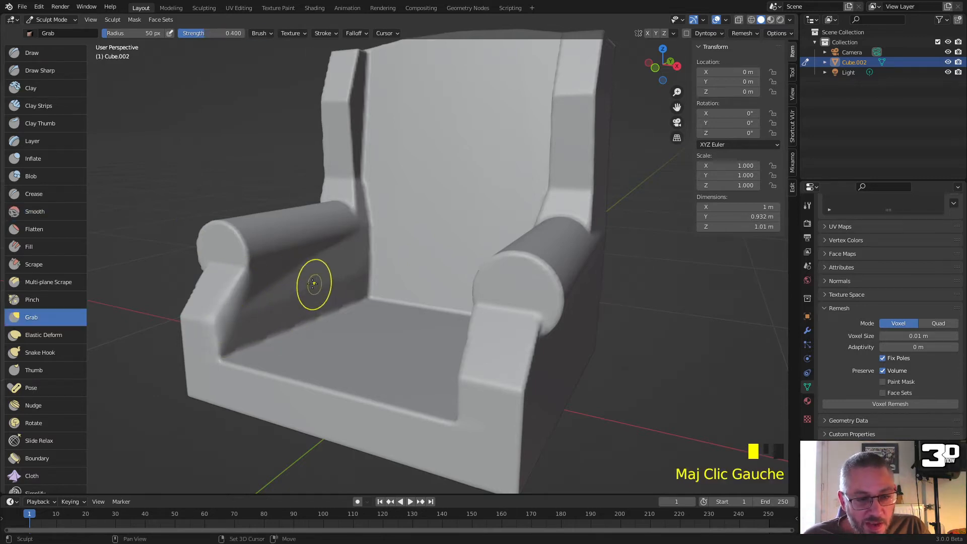
{"action": "left_click_drag", "start_coordinate": [315, 281], "coordinate": [309, 259], "text": "shift"}
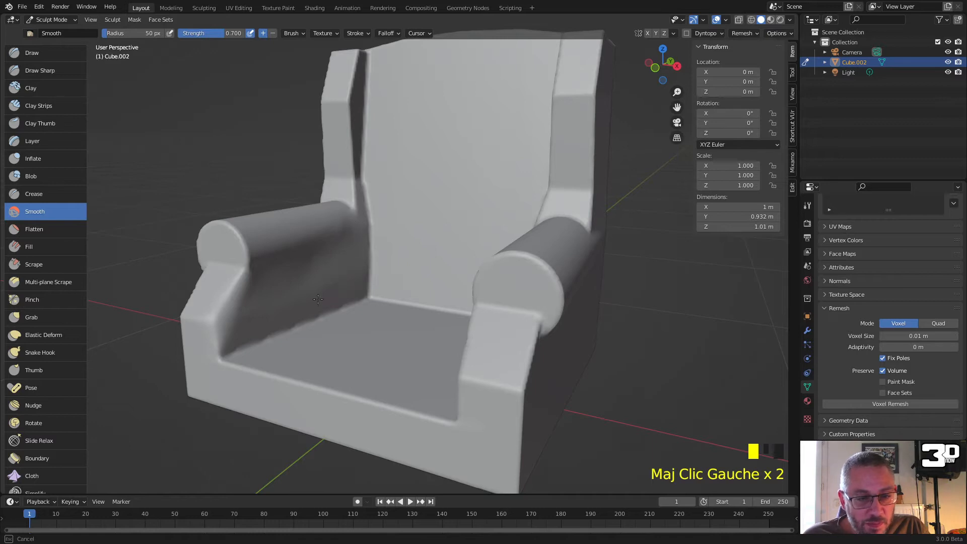
{"action": "middle_click_drag", "start_coordinate": [443, 259], "coordinate": [498, 227]}
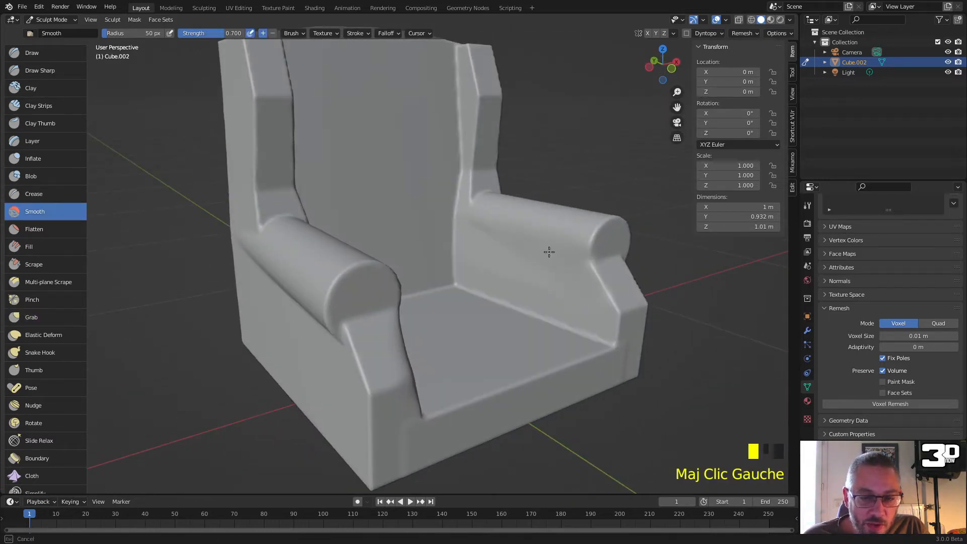
{"action": "left_click_drag", "start_coordinate": [472, 219], "coordinate": [469, 252], "text": "shift"}
{"action": "middle_click_drag", "start_coordinate": [501, 196], "coordinate": [490, 274], "text": "shift"}
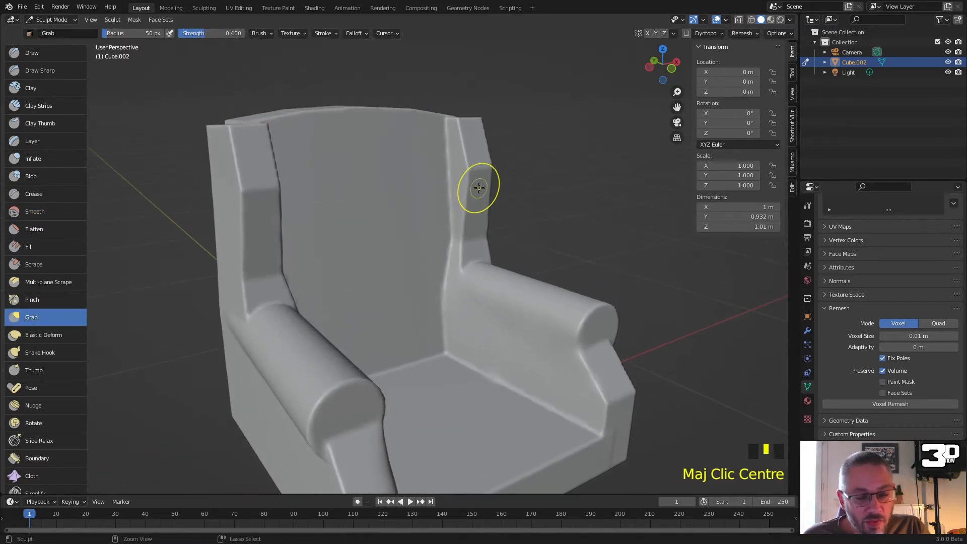
Step: Undo the smoothing strokes on both armrests, keeping the smooth shading
{"action": "key", "text": "ctrl+z"}
{"action": "key", "text": "ctrl+z"}
{"action": "key", "text": "ctrl+z"}
{"action": "key", "text": "ctrl+z"}
{"action": "key", "text": "ctrl+z"}
{"action": "key", "text": "ctrl+z"}
{"action": "middle_click_drag", "start_coordinate": [552, 218], "coordinate": [514, 225]}
{"action": "key", "text": "ctrl+shift+z"}
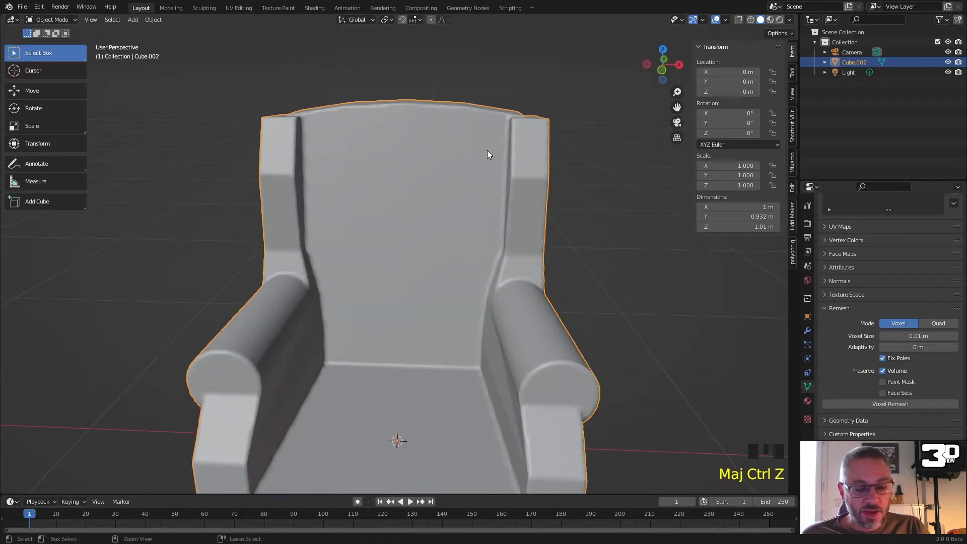
Step: Re-enter Sculpt Mode with X-axis mirror symmetry enabled and pull slightly on a wing's upper corner with the Grab brush
{"action": "key", "text": "ctrl+Tab"}
{"action": "left_click", "coordinate": [490, 208]}
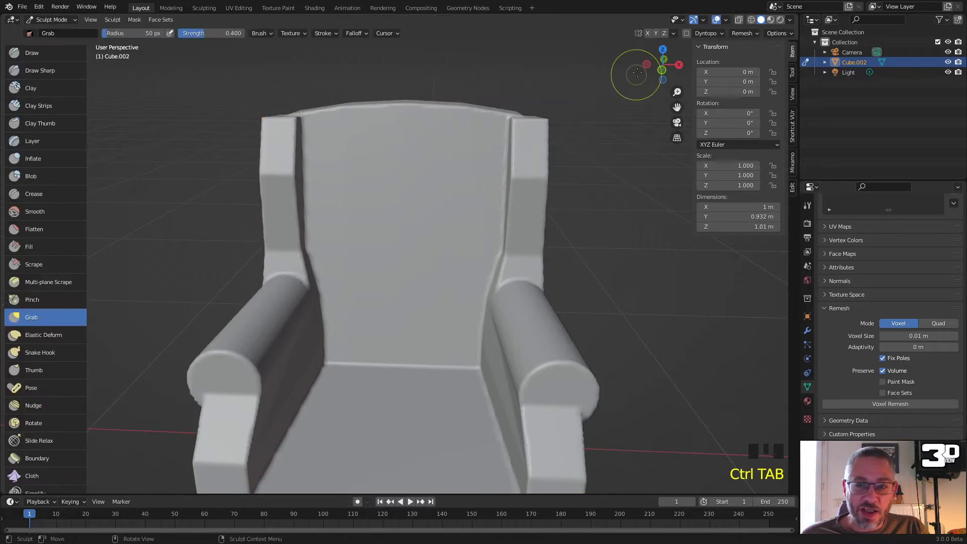
{"action": "left_click", "coordinate": [648, 34]}
{"action": "middle_click_drag", "start_coordinate": [505, 203], "coordinate": [511, 210]}
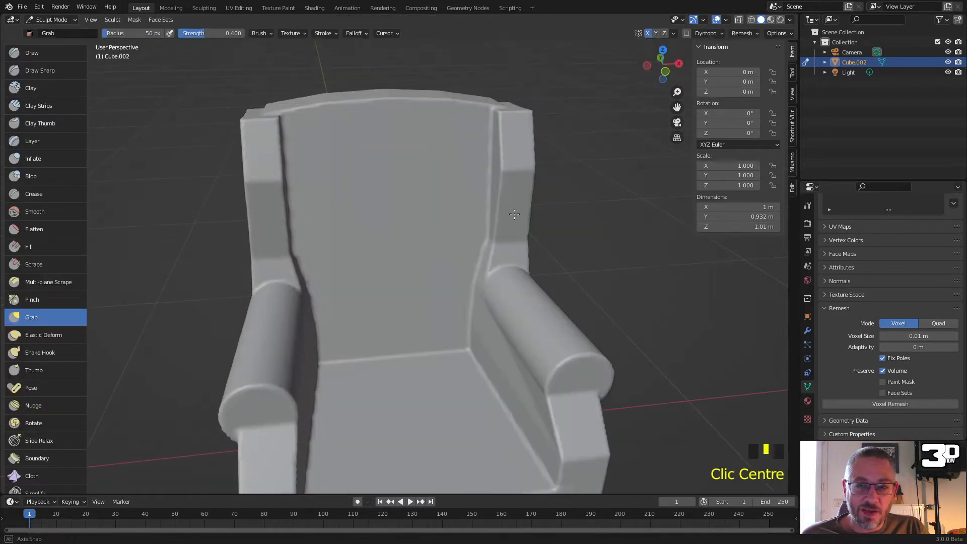
{"action": "scroll", "coordinate": [511, 207], "scroll_direction": "up", "scroll_amount": 2}
{"action": "left_click_drag", "start_coordinate": [525, 102], "coordinate": [523, 125]}
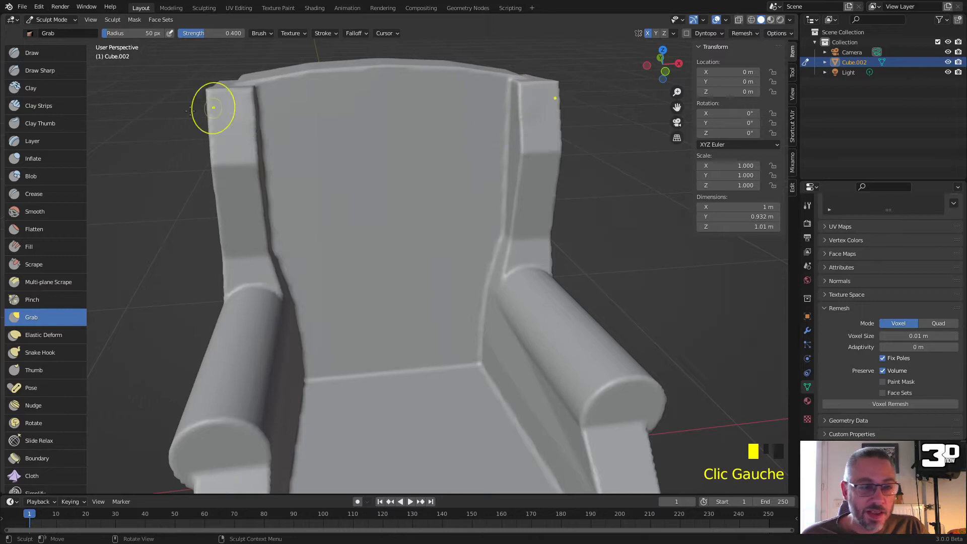
Step: Smooth the wing's inner edge and the armrest's inner side using the Smooth brush at strength 0.500
{"action": "left_click", "coordinate": [35, 214]}
{"action": "mouse_move", "coordinate": [519, 98]}
{"action": "left_mouse_down"}
{"action": "mouse_move", "coordinate": [522, 146]}
{"action": "mouse_move", "coordinate": [504, 259]}
{"action": "left_mouse_up"}
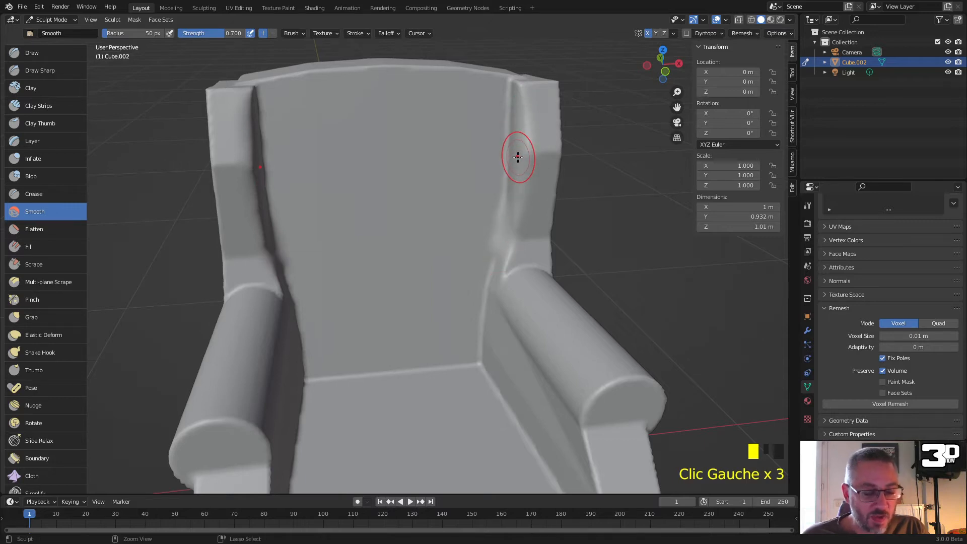
{"action": "key", "text": "ctrl+z"}
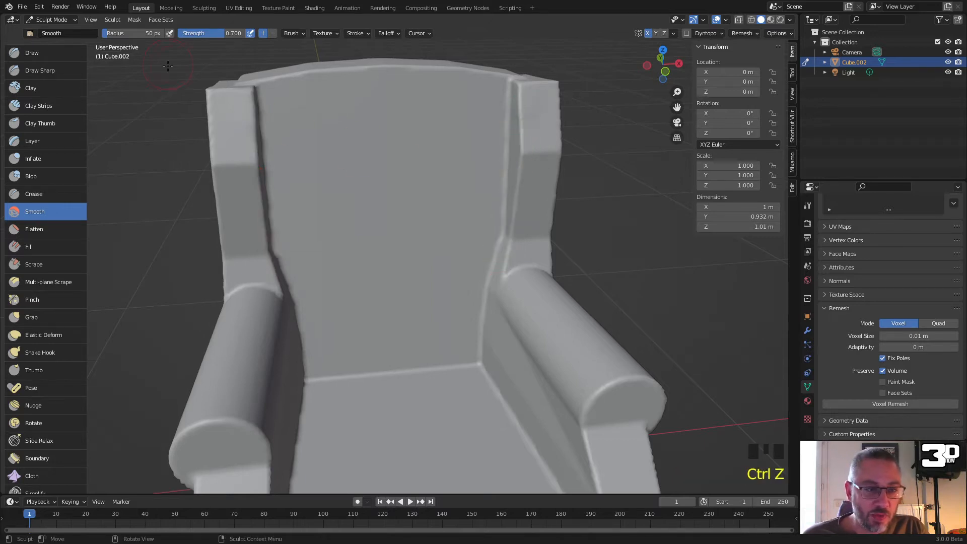
{"action": "left_click_drag", "start_coordinate": [225, 33], "coordinate": [211, 33]}
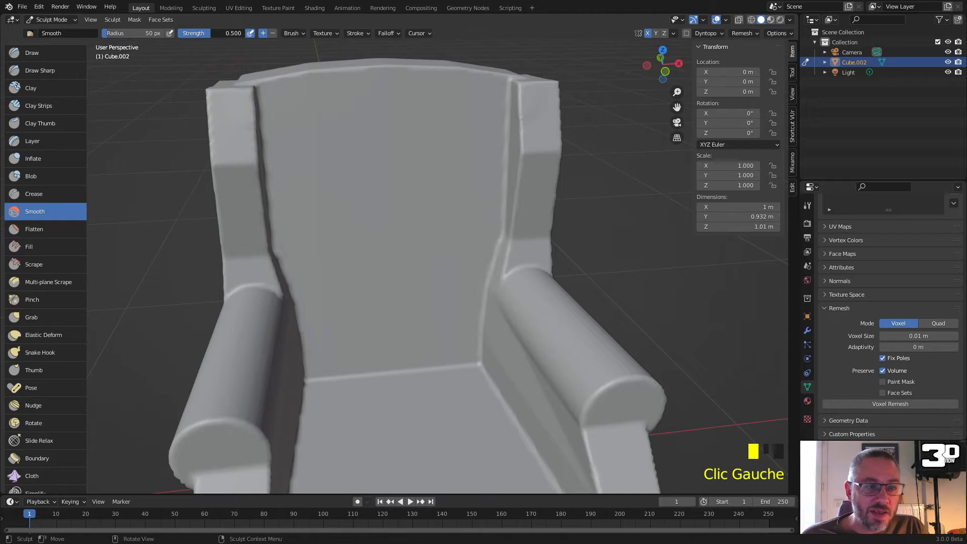
{"action": "left_click_drag", "start_coordinate": [520, 92], "coordinate": [521, 195]}
{"action": "left_click_drag", "start_coordinate": [507, 267], "coordinate": [498, 288]}
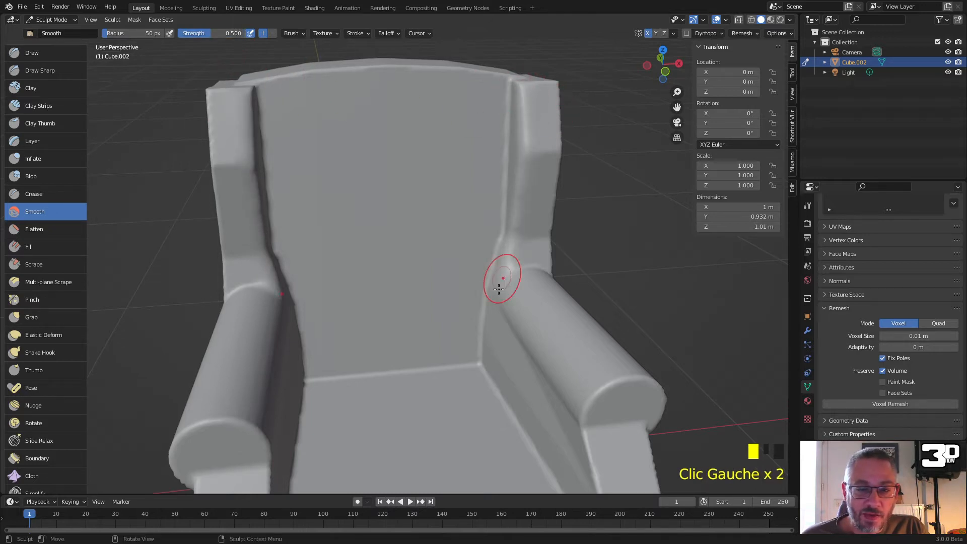
{"action": "left_click_drag", "start_coordinate": [503, 341], "coordinate": [518, 356]}
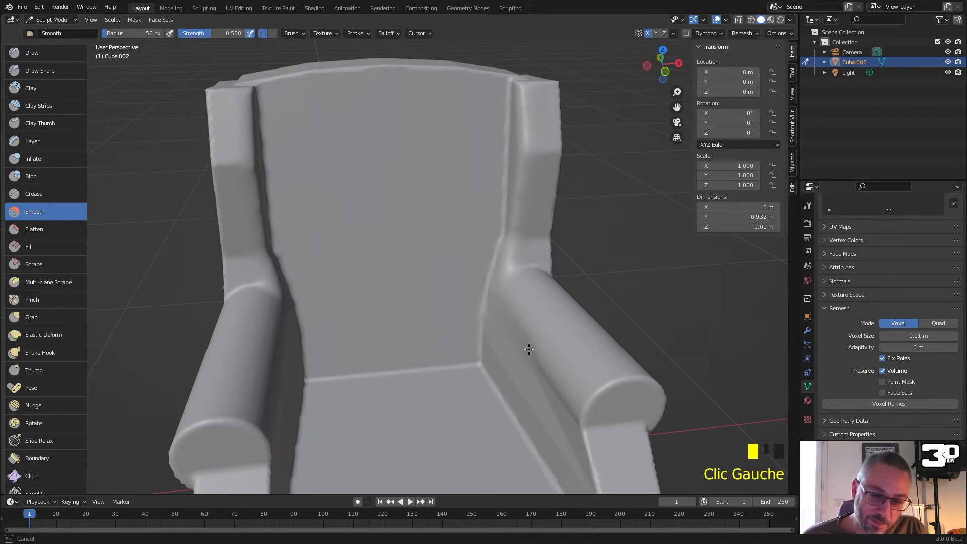
{"action": "mouse_move", "coordinate": [564, 405]}
{"action": "left_mouse_down"}
{"action": "mouse_move", "coordinate": [528, 370]}
{"action": "mouse_move", "coordinate": [513, 380]}
{"action": "left_mouse_up"}
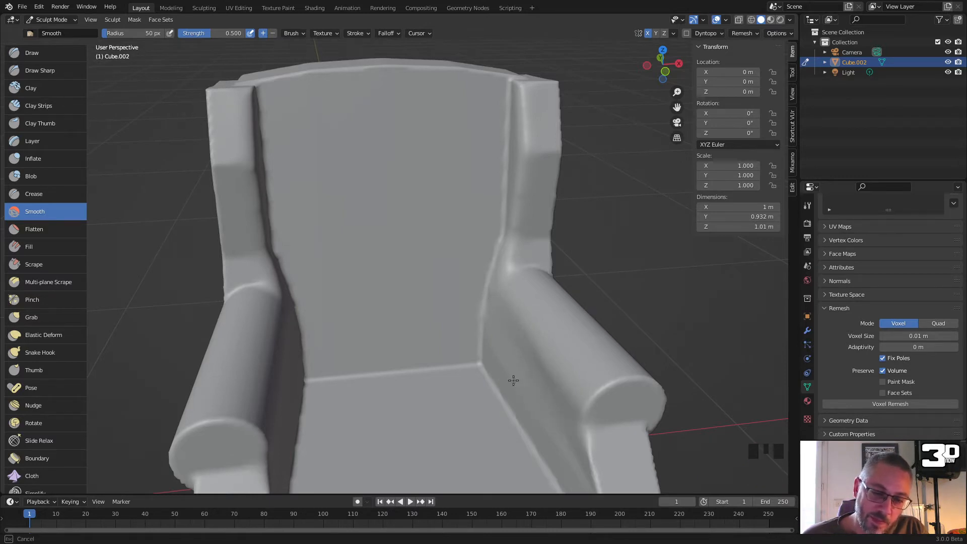
Step: Round off the wing's front and upper edges and its outer side with Smooth brush strokes
{"action": "mouse_move", "coordinate": [504, 367]}
{"action": "middle_mouse_down"}
{"action": "mouse_move", "coordinate": [425, 269]}
{"action": "mouse_move", "coordinate": [493, 329]}
{"action": "middle_mouse_up"}
{"action": "left_click_drag", "start_coordinate": [493, 329], "coordinate": [491, 207]}
{"action": "left_click_drag", "start_coordinate": [485, 169], "coordinate": [497, 101]}
{"action": "left_click_drag", "start_coordinate": [522, 54], "coordinate": [522, 55]}
{"action": "middle_click_drag", "start_coordinate": [522, 57], "coordinate": [561, 138]}
{"action": "mouse_move", "coordinate": [568, 183]}
{"action": "left_mouse_down"}
{"action": "mouse_move", "coordinate": [555, 168]}
{"action": "mouse_move", "coordinate": [642, 177]}
{"action": "left_mouse_up"}
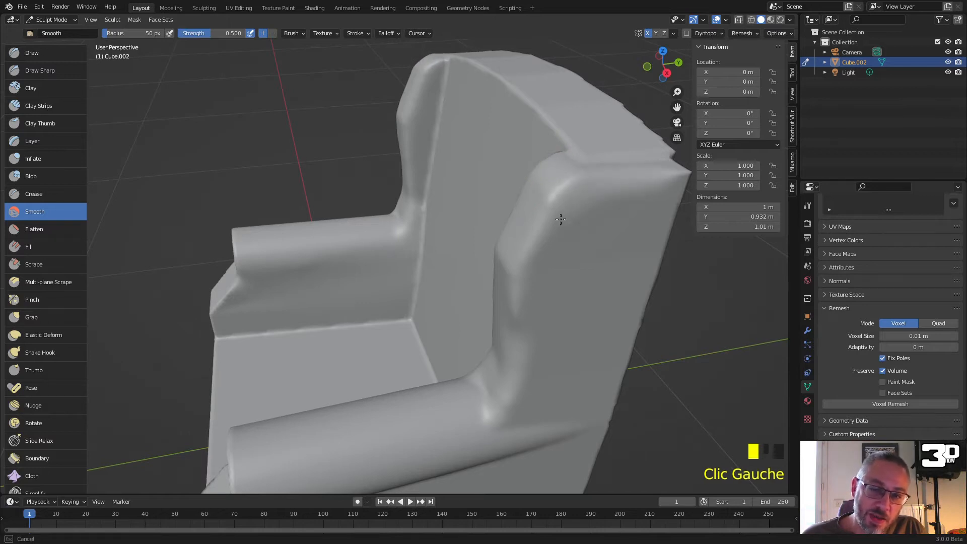
{"action": "left_click_drag", "start_coordinate": [545, 301], "coordinate": [533, 320]}
Step: Set the Smooth brush radius to 118 px and soften the wing's front curve and its junction with the armrest
{"action": "key", "text": "f"}
{"action": "key", "text": "f"}
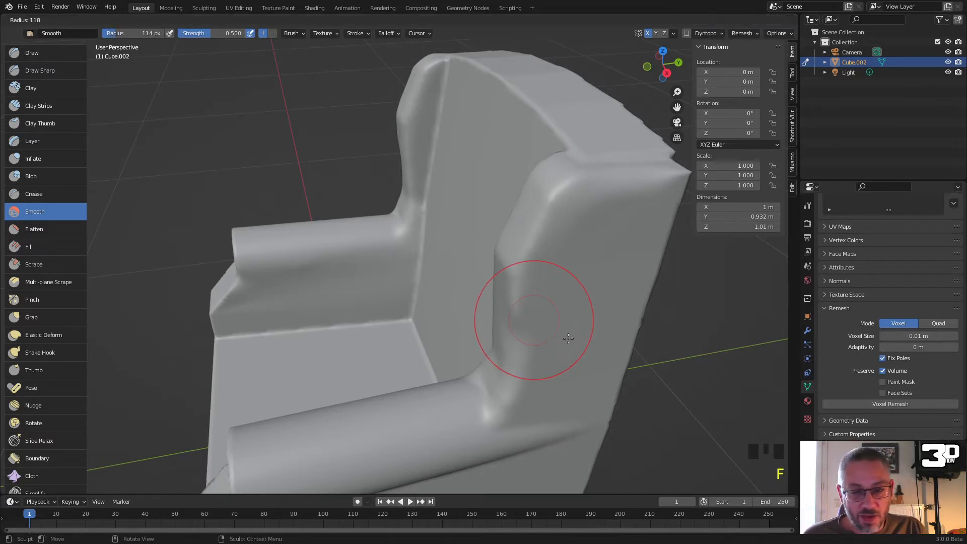
{"action": "left_click", "coordinate": [524, 330]}
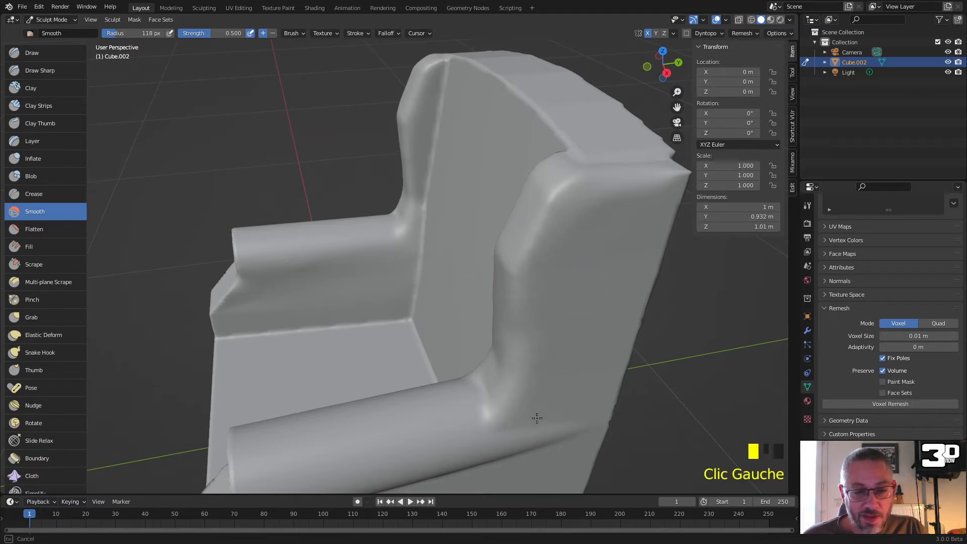
{"action": "left_click_drag", "start_coordinate": [598, 418], "coordinate": [594, 407]}
{"action": "mouse_move", "coordinate": [544, 259]}
{"action": "left_mouse_down"}
{"action": "mouse_move", "coordinate": [522, 276]}
{"action": "mouse_move", "coordinate": [518, 266]}
{"action": "left_mouse_up"}
{"action": "left_click", "coordinate": [499, 242]}
{"action": "left_click", "coordinate": [511, 254]}
{"action": "left_click", "coordinate": [525, 270]}
{"action": "left_click", "coordinate": [568, 190]}
Step: Smooth the vertical rear edge and the step along the back of the backrest
{"action": "mouse_move", "coordinate": [590, 195]}
{"action": "middle_mouse_down"}
{"action": "mouse_move", "coordinate": [587, 182]}
{"action": "mouse_move", "coordinate": [539, 168]}
{"action": "middle_mouse_up"}
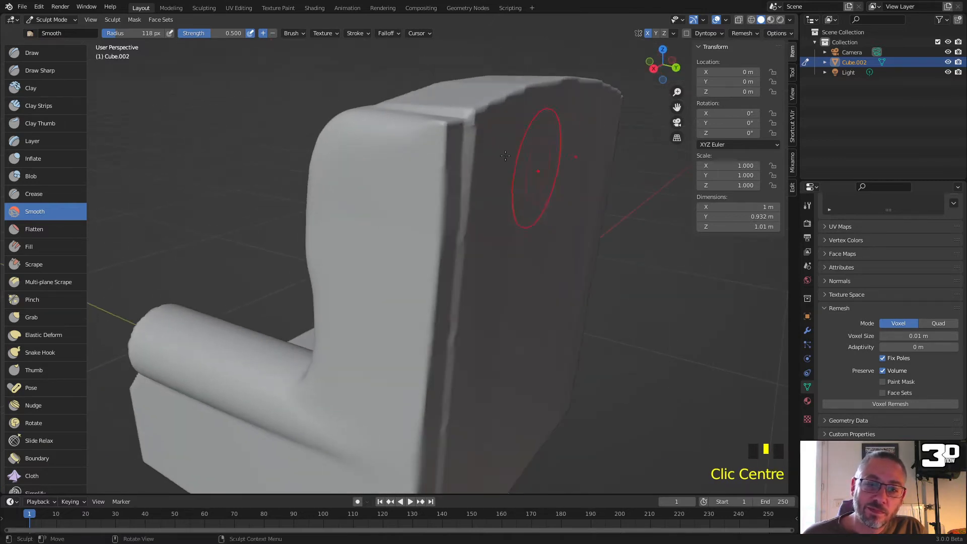
{"action": "left_click", "coordinate": [456, 149]}
{"action": "left_click_drag", "start_coordinate": [455, 148], "coordinate": [443, 302]}
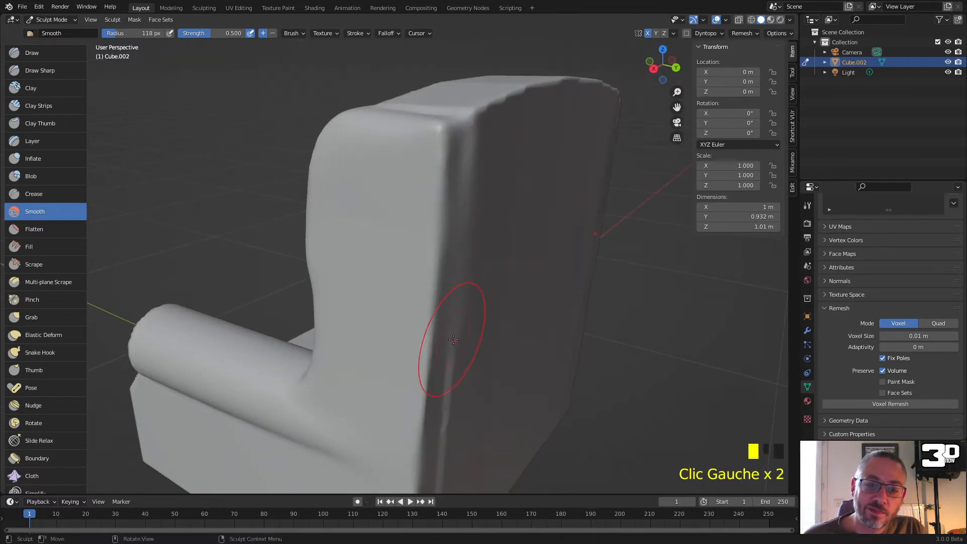
{"action": "middle_click_drag", "start_coordinate": [443, 302], "coordinate": [443, 277]}
{"action": "left_click_drag", "start_coordinate": [396, 165], "coordinate": [384, 388]}
Step: Smooth the chair's bottom edges along the back and the side of the base
{"action": "middle_click_drag", "start_coordinate": [384, 389], "coordinate": [370, 325]}
{"action": "left_click_drag", "start_coordinate": [281, 233], "coordinate": [390, 294]}
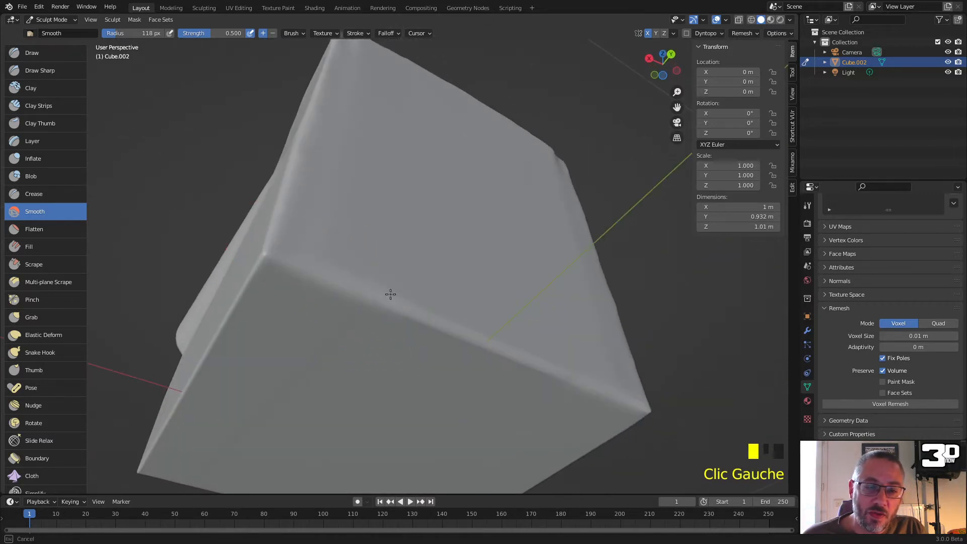
{"action": "middle_click_drag", "start_coordinate": [573, 379], "coordinate": [478, 216]}
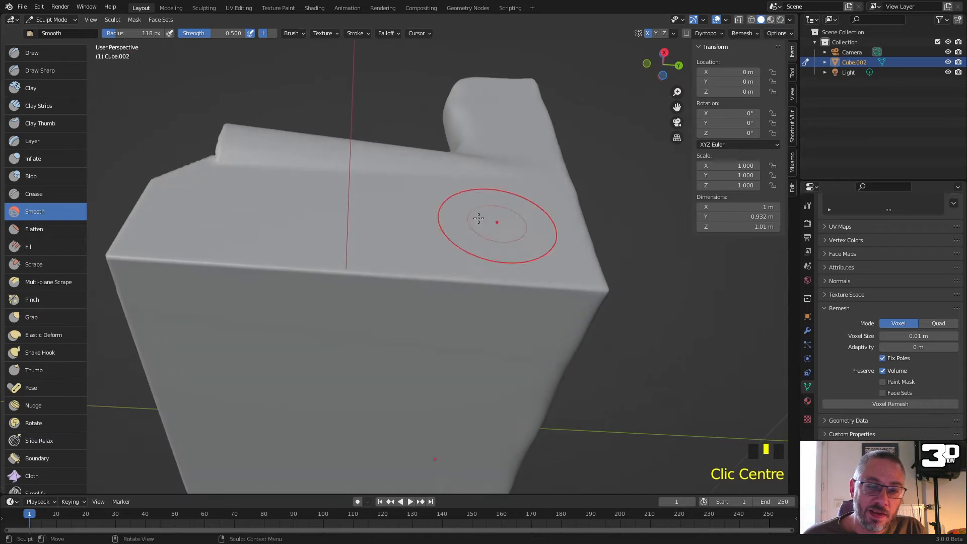
{"action": "left_click_drag", "start_coordinate": [146, 252], "coordinate": [536, 287]}
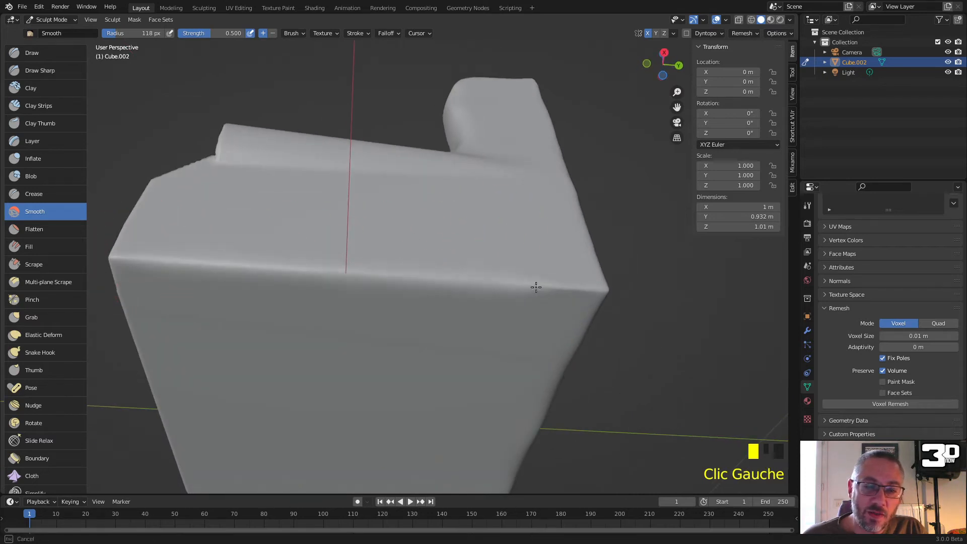
Step: Soften the front corner below the armrest and the rim of the armrest's rounded front end
{"action": "mouse_move", "coordinate": [599, 292]}
{"action": "middle_mouse_down"}
{"action": "mouse_move", "coordinate": [394, 210]}
{"action": "mouse_move", "coordinate": [442, 254]}
{"action": "middle_mouse_up"}
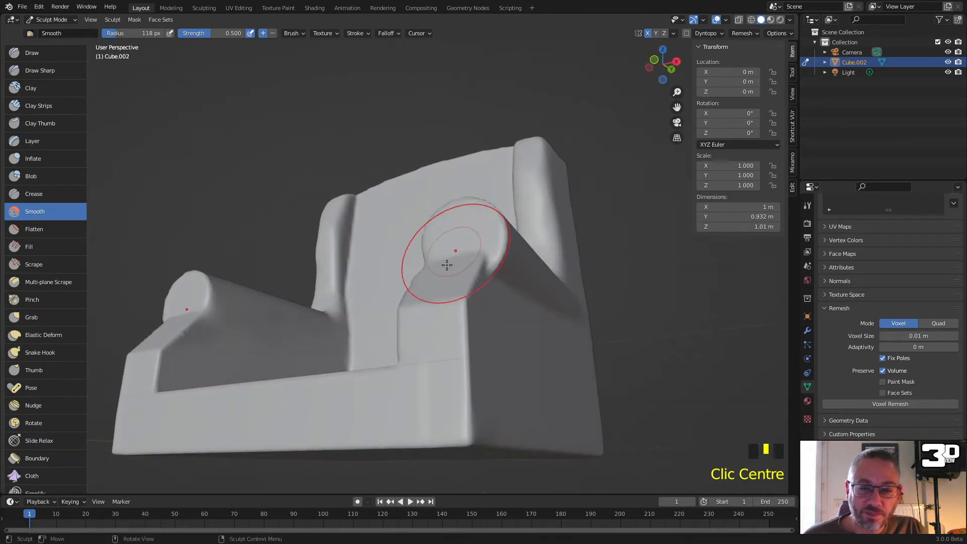
{"action": "mouse_move", "coordinate": [480, 273]}
{"action": "left_mouse_down"}
{"action": "mouse_move", "coordinate": [460, 294]}
{"action": "mouse_move", "coordinate": [466, 394]}
{"action": "left_mouse_up"}
{"action": "mouse_move", "coordinate": [440, 337]}
{"action": "middle_mouse_down"}
{"action": "mouse_move", "coordinate": [483, 366]}
{"action": "mouse_move", "coordinate": [470, 284]}
{"action": "middle_mouse_up"}
{"action": "scroll", "coordinate": [479, 280], "scroll_direction": "up", "scroll_amount": 2}
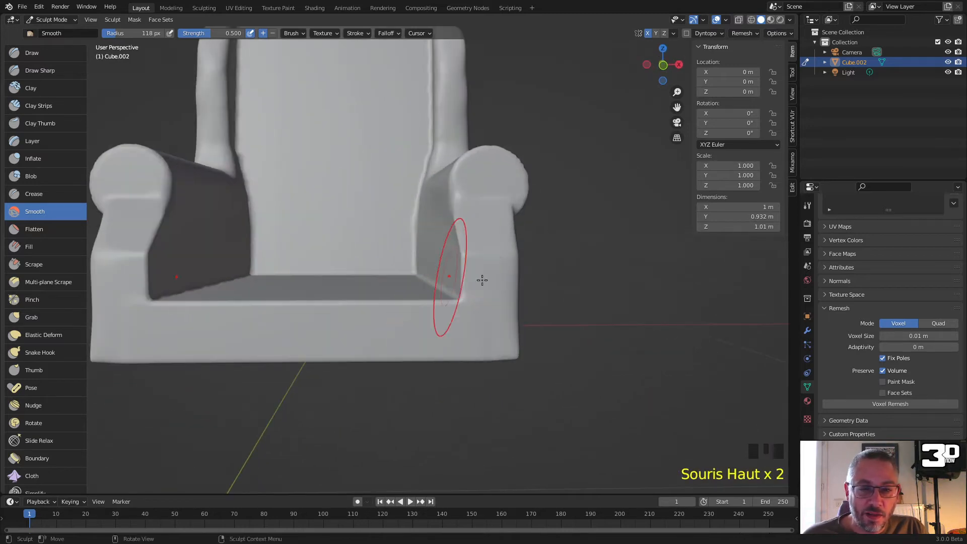
{"action": "mouse_move", "coordinate": [475, 253]}
{"action": "left_mouse_down"}
{"action": "mouse_move", "coordinate": [477, 265]}
{"action": "mouse_move", "coordinate": [475, 188]}
{"action": "mouse_move", "coordinate": [486, 160]}
{"action": "left_mouse_up"}
{"action": "left_click_drag", "start_coordinate": [495, 162], "coordinate": [515, 175]}
Step: Continue rounding the chair's remaining hard edges with repeated Smooth brush dabs and strokes
{"action": "mouse_move", "coordinate": [515, 175]}
{"action": "middle_mouse_down"}
{"action": "mouse_move", "coordinate": [388, 211]}
{"action": "mouse_move", "coordinate": [313, 205]}
{"action": "mouse_move", "coordinate": [287, 188]}
{"action": "mouse_move", "coordinate": [479, 201]}
{"action": "mouse_move", "coordinate": [462, 159]}
{"action": "mouse_move", "coordinate": [391, 173]}
{"action": "middle_mouse_up"}
{"action": "scroll", "coordinate": [473, 194], "scroll_direction": "down", "scroll_amount": 3}
{"action": "left_click", "coordinate": [381, 168]}
{"action": "left_click", "coordinate": [423, 197]}
{"action": "left_click", "coordinate": [431, 205]}
{"action": "left_click", "coordinate": [386, 172]}
{"action": "left_click", "coordinate": [386, 173]}
{"action": "left_click", "coordinate": [383, 170]}
{"action": "left_click", "coordinate": [444, 228]}
{"action": "left_click", "coordinate": [429, 218]}
{"action": "middle_click_drag", "start_coordinate": [401, 196], "coordinate": [384, 202]}
{"action": "left_click_drag", "start_coordinate": [348, 219], "coordinate": [443, 183]}
{"action": "mouse_move", "coordinate": [443, 182]}
{"action": "left_mouse_down"}
{"action": "mouse_move", "coordinate": [364, 216]}
{"action": "mouse_move", "coordinate": [460, 174]}
{"action": "left_mouse_up"}
Step: Switch to the Draw Sharp brush and reduce its radius to 27 px
{"action": "mouse_move", "coordinate": [352, 291]}
{"action": "middle_mouse_down"}
{"action": "mouse_move", "coordinate": [322, 292]}
{"action": "mouse_move", "coordinate": [334, 292]}
{"action": "middle_mouse_up"}
{"action": "scroll", "coordinate": [334, 292], "scroll_direction": "up", "scroll_amount": 4}
{"action": "middle_click_drag", "start_coordinate": [451, 266], "coordinate": [383, 241]}
{"action": "scroll", "coordinate": [410, 253], "scroll_direction": "down", "scroll_amount": 2}
{"action": "left_click", "coordinate": [34, 66]}
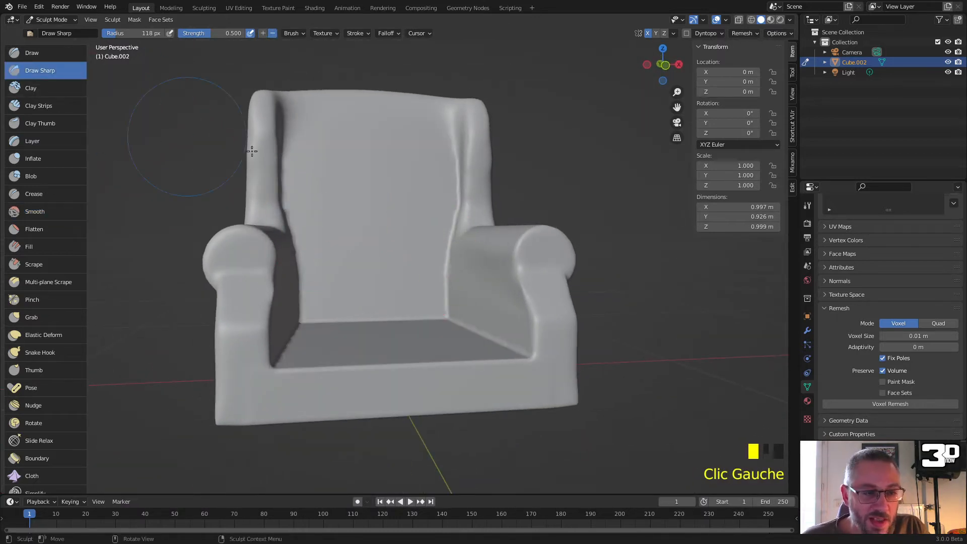
{"action": "key", "text": "f"}
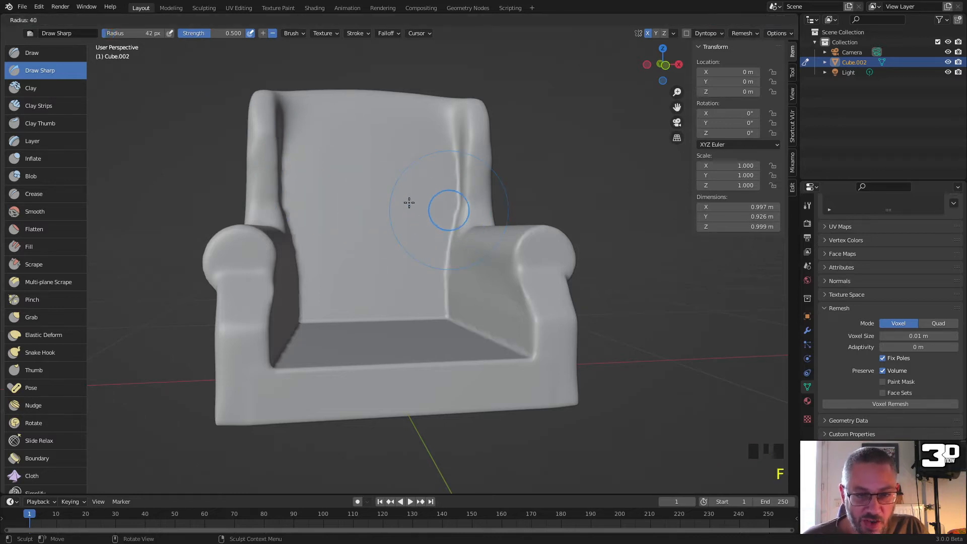
{"action": "left_click", "coordinate": [403, 201]}
{"action": "middle_click_drag", "start_coordinate": [403, 202], "coordinate": [435, 132]}
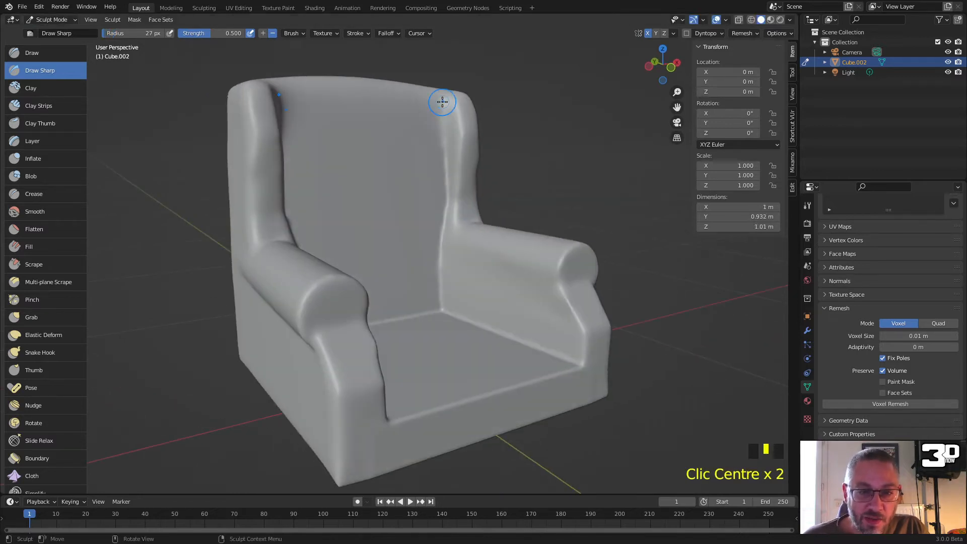
Step: Carve a sharp crease along the seam between backrest and wing and along the seat's side edge against the armrest
{"action": "left_click_drag", "start_coordinate": [442, 102], "coordinate": [441, 119]}
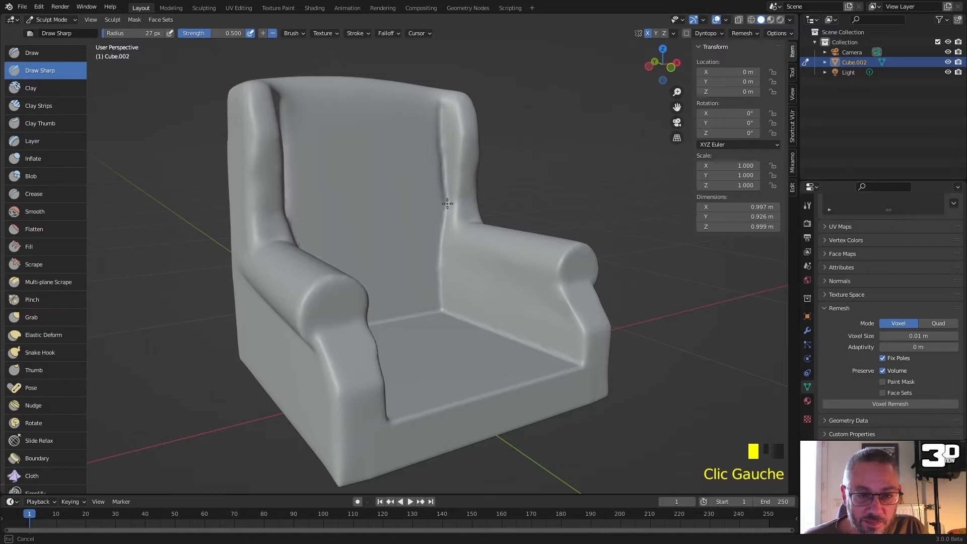
{"action": "mouse_move", "coordinate": [440, 258]}
{"action": "left_mouse_down"}
{"action": "mouse_move", "coordinate": [447, 308]}
{"action": "mouse_move", "coordinate": [465, 323]}
{"action": "left_mouse_up"}
{"action": "key", "text": "ctrl+z"}
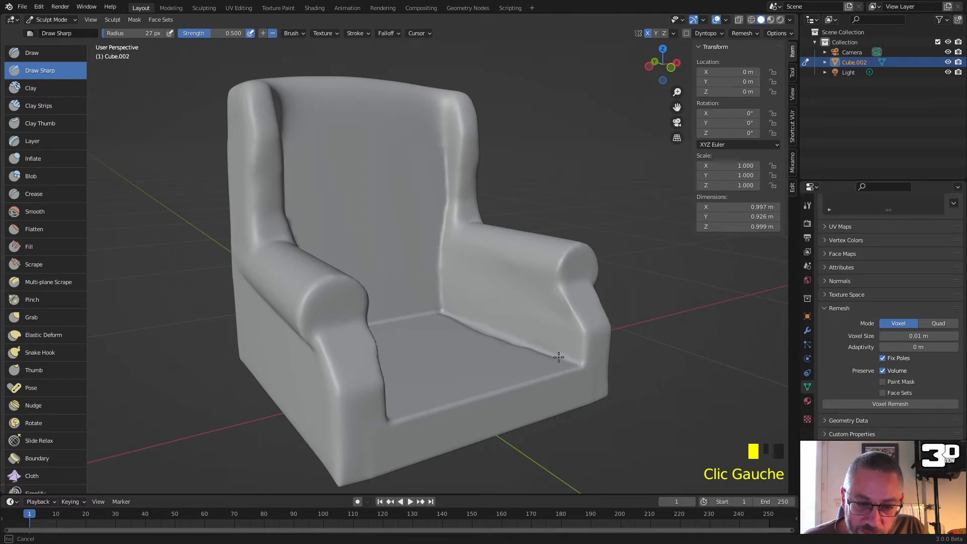
{"action": "left_click_drag", "start_coordinate": [577, 364], "coordinate": [541, 335]}
Step: Carve a sharp crease where the wing meets the top of the armrest, continuing around to the chair's outer side
{"action": "middle_click_drag", "start_coordinate": [503, 303], "coordinate": [459, 224]}
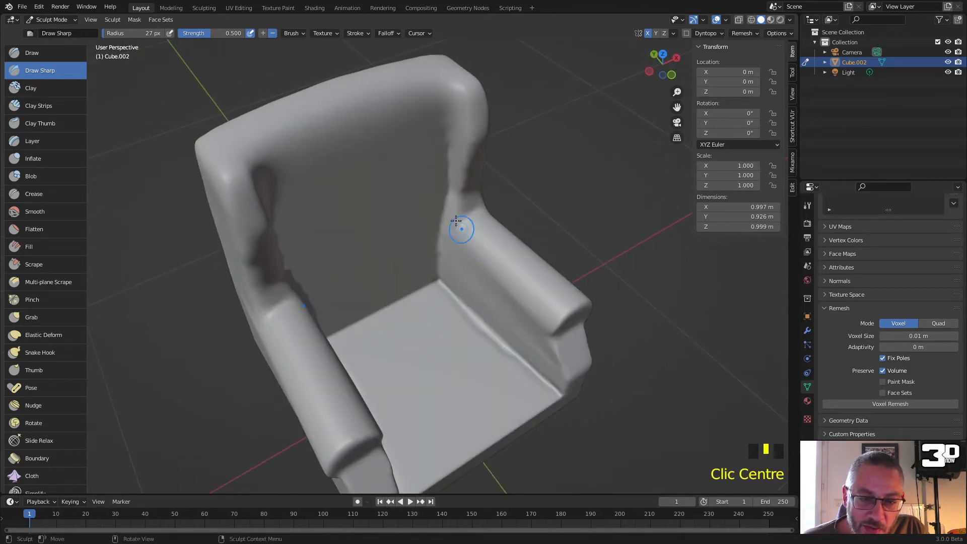
{"action": "left_click_drag", "start_coordinate": [444, 212], "coordinate": [480, 209]}
{"action": "mouse_move", "coordinate": [481, 209]}
{"action": "middle_mouse_down"}
{"action": "mouse_move", "coordinate": [417, 188]}
{"action": "mouse_move", "coordinate": [432, 267]}
{"action": "middle_mouse_up"}
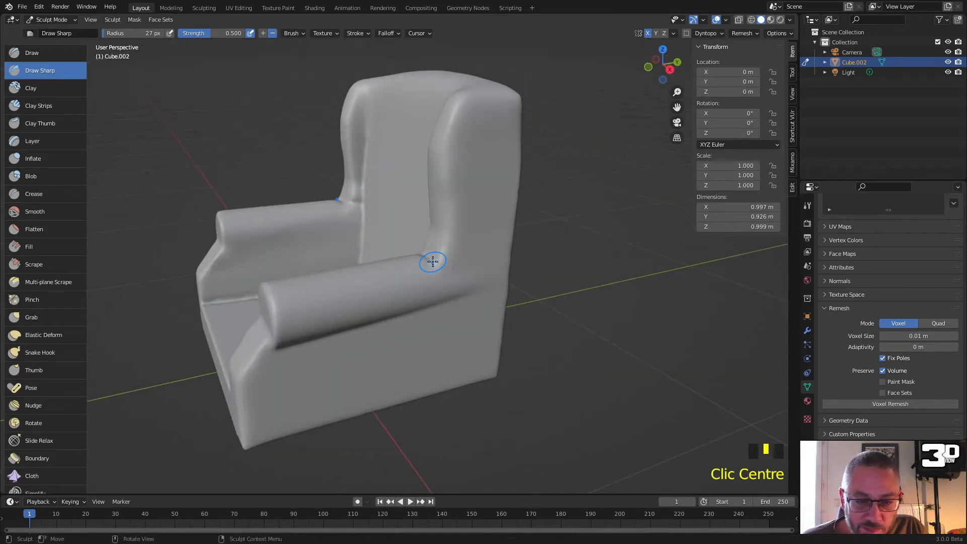
{"action": "left_click_drag", "start_coordinate": [432, 261], "coordinate": [445, 267]}
{"action": "left_click_drag", "start_coordinate": [512, 267], "coordinate": [512, 267]}
Step: Carve the seam beside the wing over the top of the backrest and down its front to the armrest
{"action": "mouse_move", "coordinate": [512, 267]}
{"action": "middle_mouse_down"}
{"action": "mouse_move", "coordinate": [319, 136]}
{"action": "mouse_move", "coordinate": [382, 153]}
{"action": "mouse_move", "coordinate": [409, 244]}
{"action": "mouse_move", "coordinate": [481, 231]}
{"action": "middle_mouse_up"}
{"action": "mouse_move", "coordinate": [411, 226]}
{"action": "middle_mouse_down"}
{"action": "mouse_move", "coordinate": [380, 229]}
{"action": "mouse_move", "coordinate": [410, 186]}
{"action": "mouse_move", "coordinate": [380, 252]}
{"action": "mouse_move", "coordinate": [443, 268]}
{"action": "mouse_move", "coordinate": [449, 183]}
{"action": "mouse_move", "coordinate": [430, 205]}
{"action": "middle_mouse_up"}
{"action": "left_click_drag", "start_coordinate": [430, 205], "coordinate": [432, 203]}
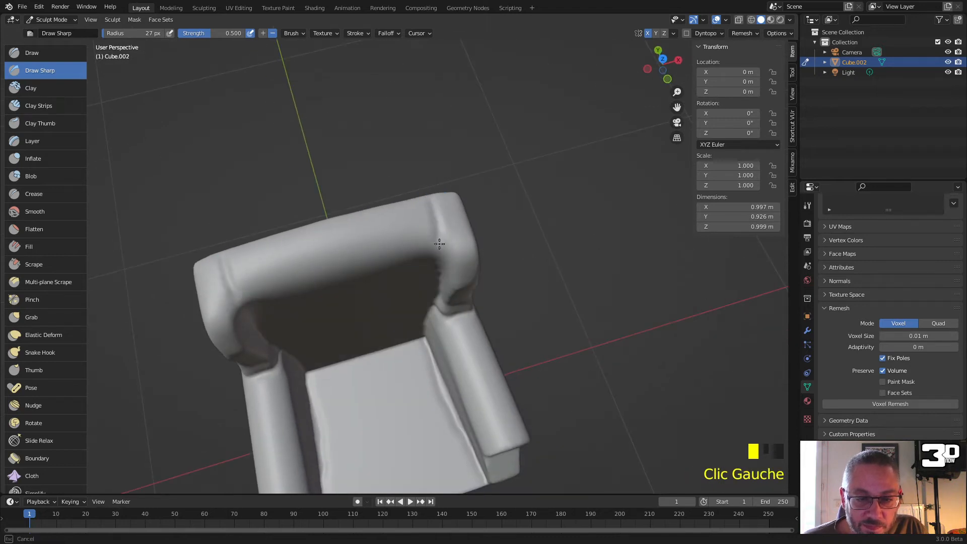
{"action": "left_click_drag", "start_coordinate": [440, 257], "coordinate": [440, 257]}
{"action": "middle_click_drag", "start_coordinate": [440, 256], "coordinate": [445, 179]}
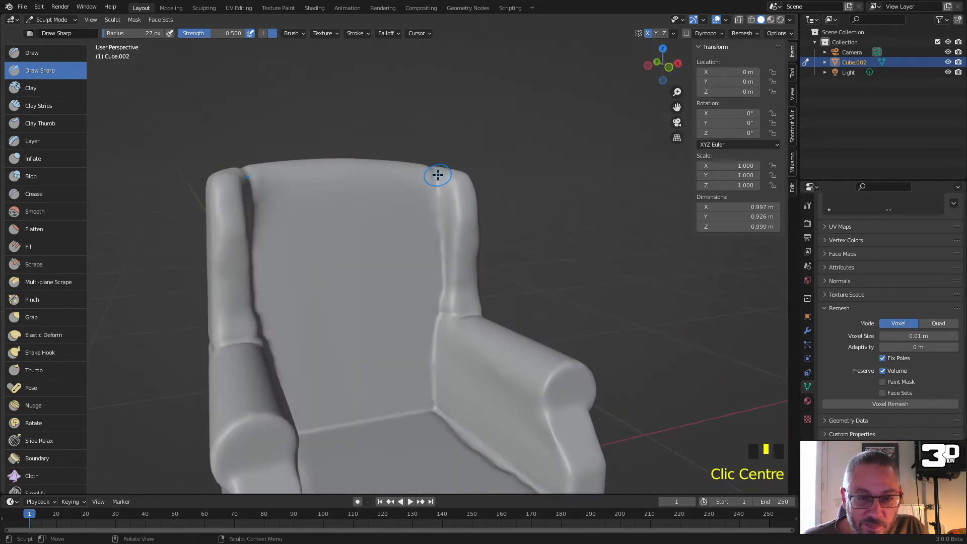
{"action": "left_click_drag", "start_coordinate": [437, 175], "coordinate": [437, 192]}
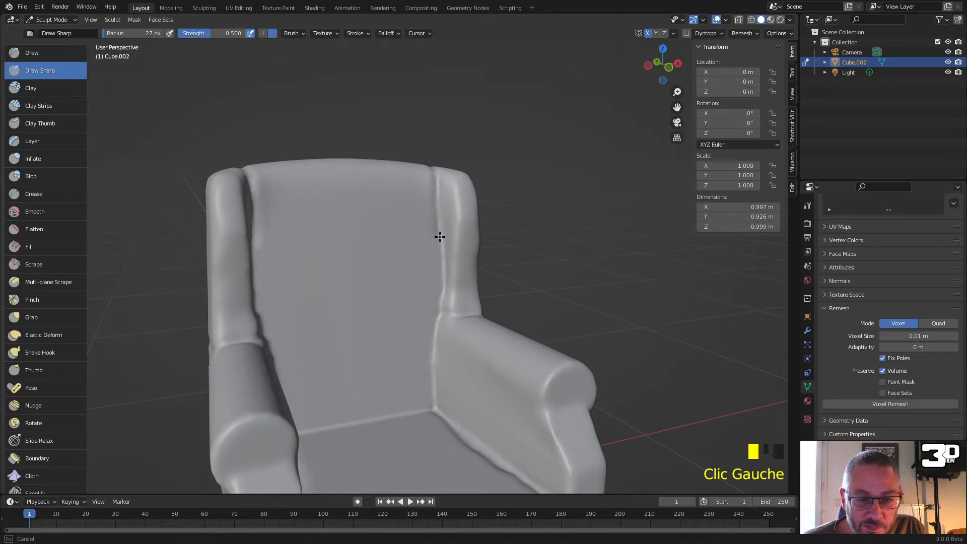
{"action": "left_click_drag", "start_coordinate": [443, 281], "coordinate": [443, 309]}
Step: Carve a vertical groove in the chair's front between the seat base and the arm front, down to the bottom edge
{"action": "mouse_move", "coordinate": [442, 308]}
{"action": "middle_mouse_down"}
{"action": "mouse_move", "coordinate": [410, 287]}
{"action": "mouse_move", "coordinate": [366, 286]}
{"action": "mouse_move", "coordinate": [387, 283]}
{"action": "middle_mouse_up"}
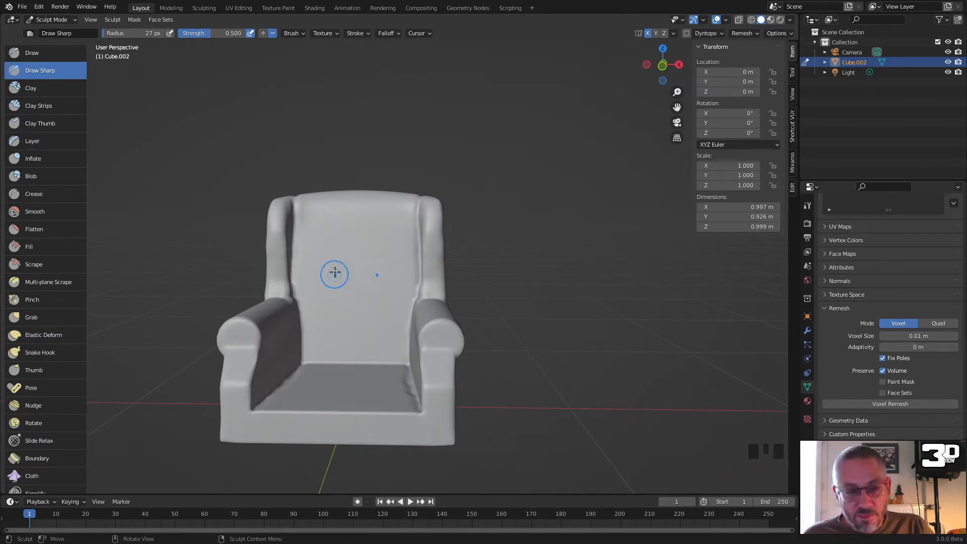
{"action": "middle_click_drag", "start_coordinate": [412, 278], "coordinate": [439, 303]}
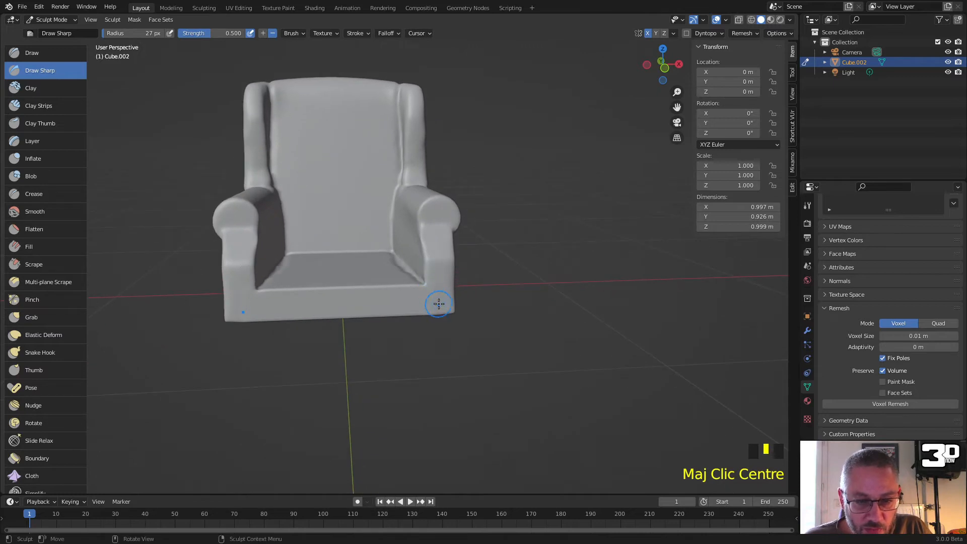
{"action": "scroll", "coordinate": [438, 304], "scroll_direction": "up", "scroll_amount": 3}
{"action": "left_click_drag", "start_coordinate": [449, 313], "coordinate": [452, 317]}
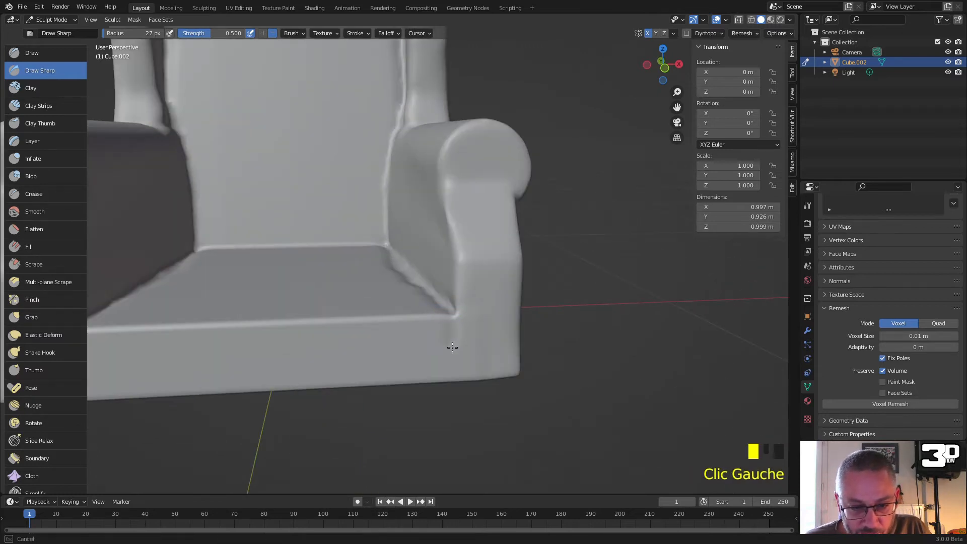
{"action": "left_click_drag", "start_coordinate": [453, 378], "coordinate": [452, 371]}
{"action": "left_click_drag", "start_coordinate": [455, 310], "coordinate": [455, 335]}
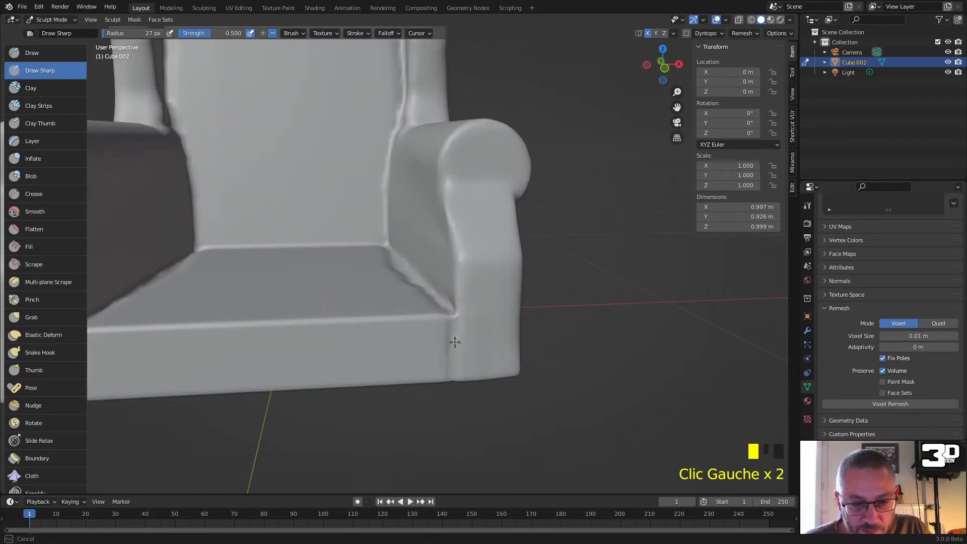
{"action": "left_click_drag", "start_coordinate": [453, 371], "coordinate": [449, 324]}
{"action": "middle_click_drag", "start_coordinate": [448, 323], "coordinate": [425, 328]}
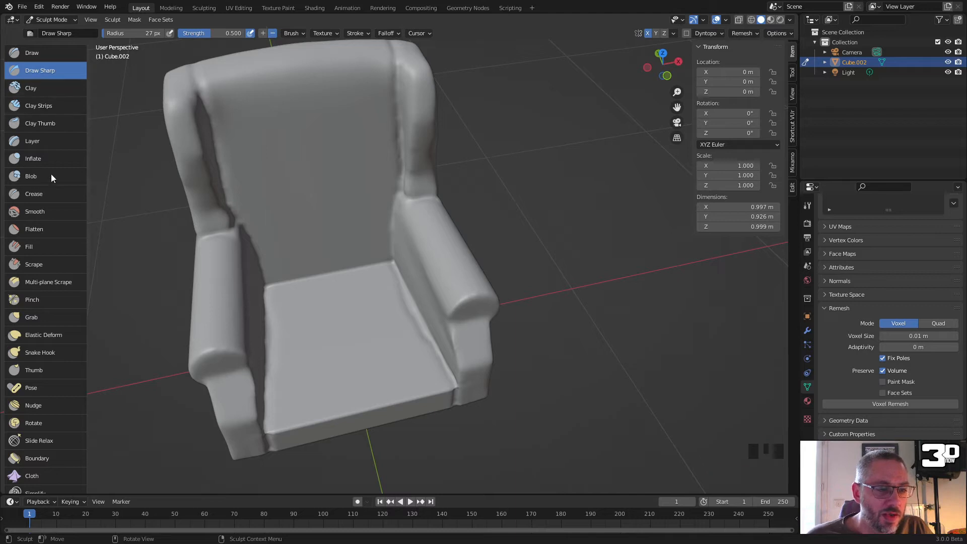
Step: Switch to the Pinch brush with a 58 px radius and tighten the crease between the seat and the armrest
{"action": "left_click", "coordinate": [69, 300]}
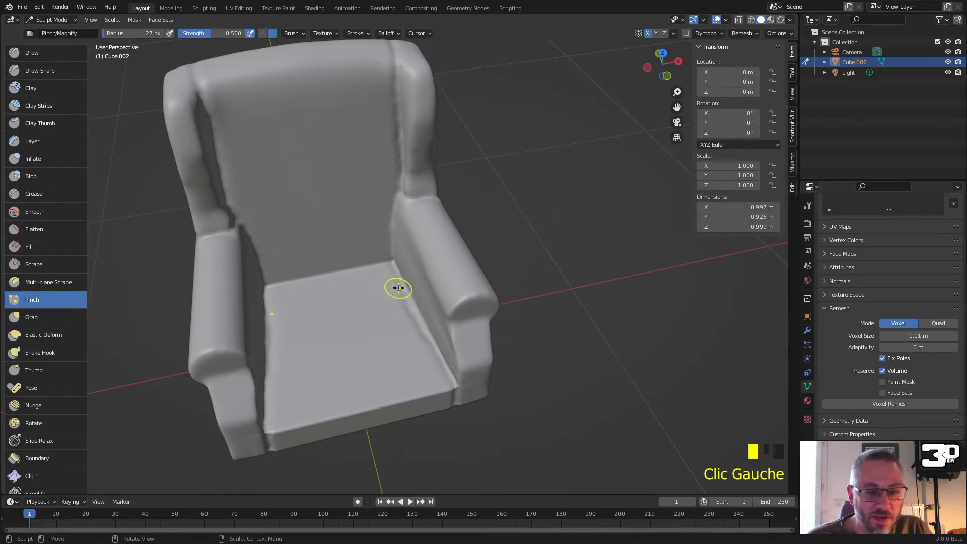
{"action": "key", "text": "f"}
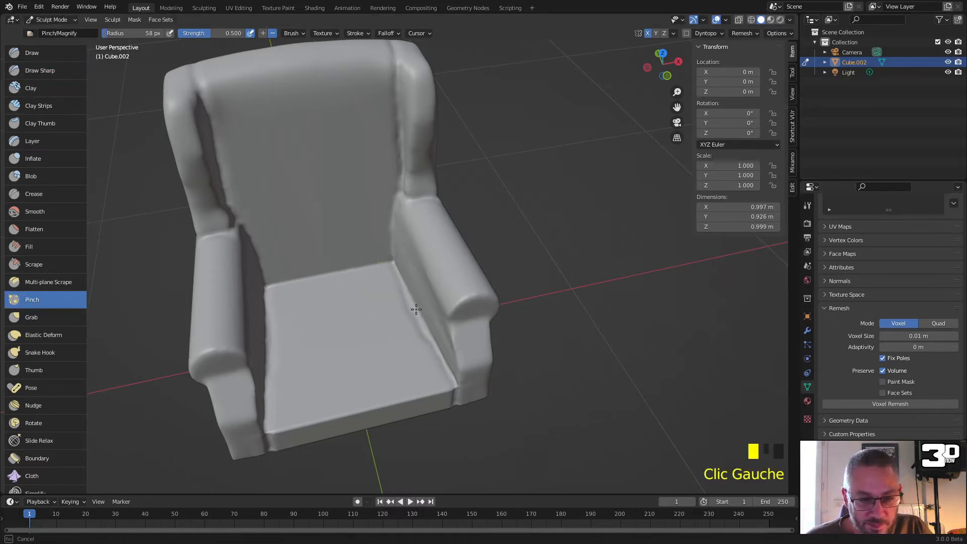
{"action": "left_click_drag", "start_coordinate": [432, 350], "coordinate": [439, 363]}
{"action": "middle_click_drag", "start_coordinate": [439, 362], "coordinate": [405, 310]}
{"action": "left_click_drag", "start_coordinate": [429, 321], "coordinate": [434, 346]}
{"action": "left_click", "coordinate": [433, 346]}
{"action": "left_click", "coordinate": [425, 339]}
Step: Pinch the crease between the backrest and the wing from the top down to the seat
{"action": "mouse_move", "coordinate": [425, 339]}
{"action": "middle_mouse_down"}
{"action": "mouse_move", "coordinate": [409, 306]}
{"action": "mouse_move", "coordinate": [450, 210]}
{"action": "mouse_move", "coordinate": [410, 107]}
{"action": "middle_mouse_up"}
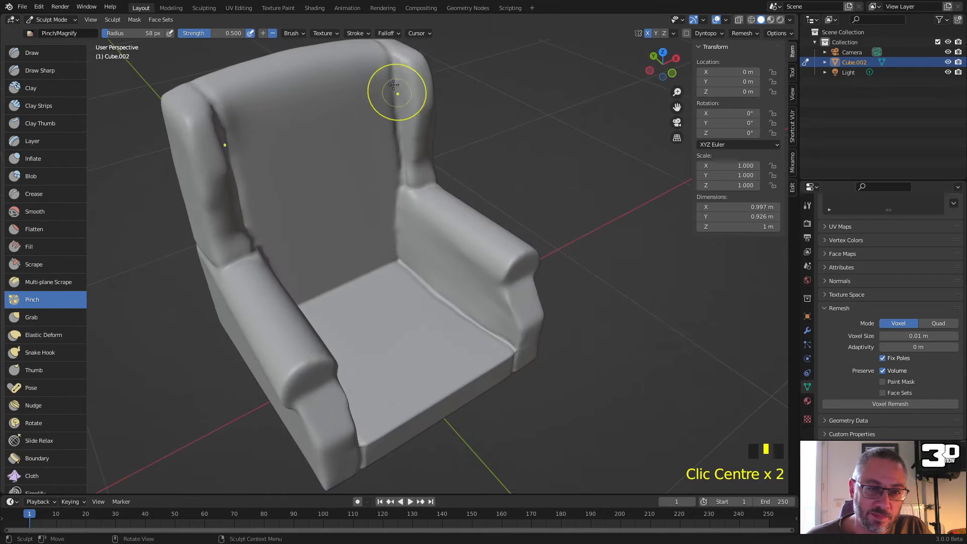
{"action": "left_click_drag", "start_coordinate": [388, 69], "coordinate": [397, 112]}
{"action": "left_click_drag", "start_coordinate": [396, 231], "coordinate": [394, 251]}
{"action": "left_click_drag", "start_coordinate": [395, 89], "coordinate": [398, 196]}
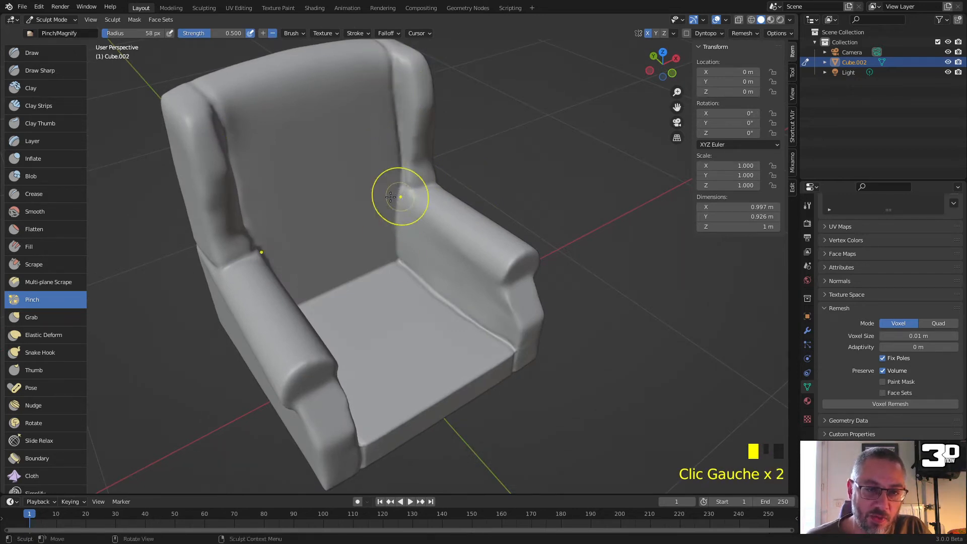
Step: Pinch the crease where the wing meets the armrest, working across the top and around the outside
{"action": "middle_click_drag", "start_coordinate": [397, 196], "coordinate": [384, 203]}
{"action": "mouse_move", "coordinate": [384, 203]}
{"action": "left_mouse_down"}
{"action": "mouse_move", "coordinate": [414, 212]}
{"action": "mouse_move", "coordinate": [460, 197]}
{"action": "left_mouse_up"}
{"action": "mouse_move", "coordinate": [408, 210]}
{"action": "left_mouse_down"}
{"action": "mouse_move", "coordinate": [457, 200]}
{"action": "mouse_move", "coordinate": [423, 210]}
{"action": "left_mouse_up"}
{"action": "left_click_drag", "start_coordinate": [418, 210], "coordinate": [462, 197]}
{"action": "mouse_move", "coordinate": [464, 196]}
{"action": "middle_mouse_down"}
{"action": "mouse_move", "coordinate": [414, 166]}
{"action": "mouse_move", "coordinate": [423, 161]}
{"action": "mouse_move", "coordinate": [464, 183]}
{"action": "mouse_move", "coordinate": [340, 168]}
{"action": "middle_mouse_up"}
{"action": "left_click_drag", "start_coordinate": [373, 181], "coordinate": [390, 188]}
{"action": "mouse_move", "coordinate": [391, 188]}
{"action": "middle_mouse_down"}
{"action": "mouse_move", "coordinate": [432, 216]}
{"action": "mouse_move", "coordinate": [448, 152]}
{"action": "mouse_move", "coordinate": [382, 144]}
{"action": "mouse_move", "coordinate": [363, 155]}
{"action": "middle_mouse_up"}
Step: Sharpen the seat's side crease once more with a Pinch stroke from the front to the back corner
{"action": "scroll", "coordinate": [380, 143], "scroll_direction": "up", "scroll_amount": 2}
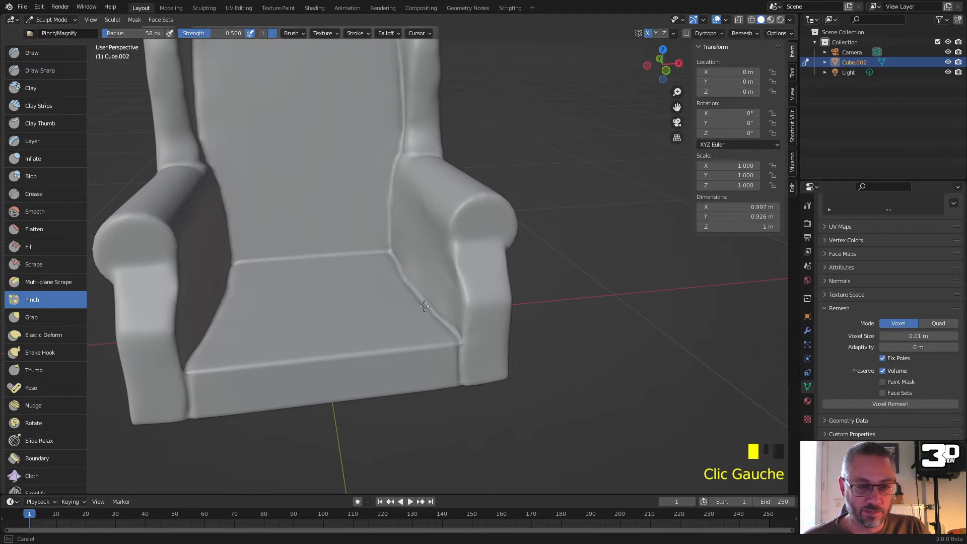
{"action": "left_click_drag", "start_coordinate": [446, 317], "coordinate": [384, 266]}
{"action": "scroll", "coordinate": [352, 257], "scroll_direction": "down", "scroll_amount": 2}
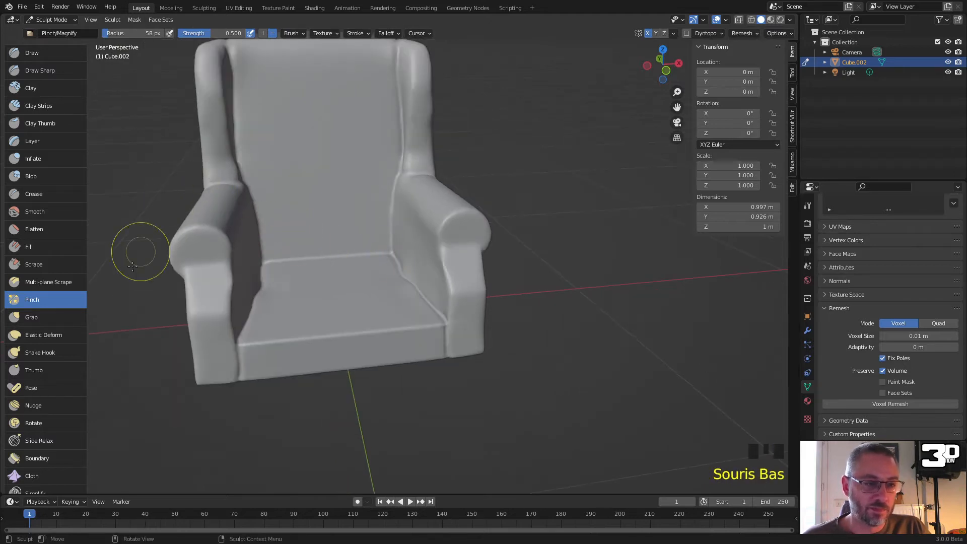
Step: Switch to the Grab brush and enlarge its radius to 194 px
{"action": "left_click", "coordinate": [56, 318]}
{"action": "mouse_move", "coordinate": [396, 275]}
{"action": "left_mouse_down"}
{"action": "mouse_move", "coordinate": [408, 278]}
{"action": "mouse_move", "coordinate": [399, 280]}
{"action": "left_mouse_up"}
{"action": "scroll", "coordinate": [400, 281], "scroll_direction": "down", "scroll_amount": 2}
{"action": "mouse_move", "coordinate": [399, 281]}
{"action": "middle_mouse_down"}
{"action": "mouse_move", "coordinate": [410, 253]}
{"action": "mouse_move", "coordinate": [428, 239]}
{"action": "mouse_move", "coordinate": [384, 263]}
{"action": "middle_mouse_up"}
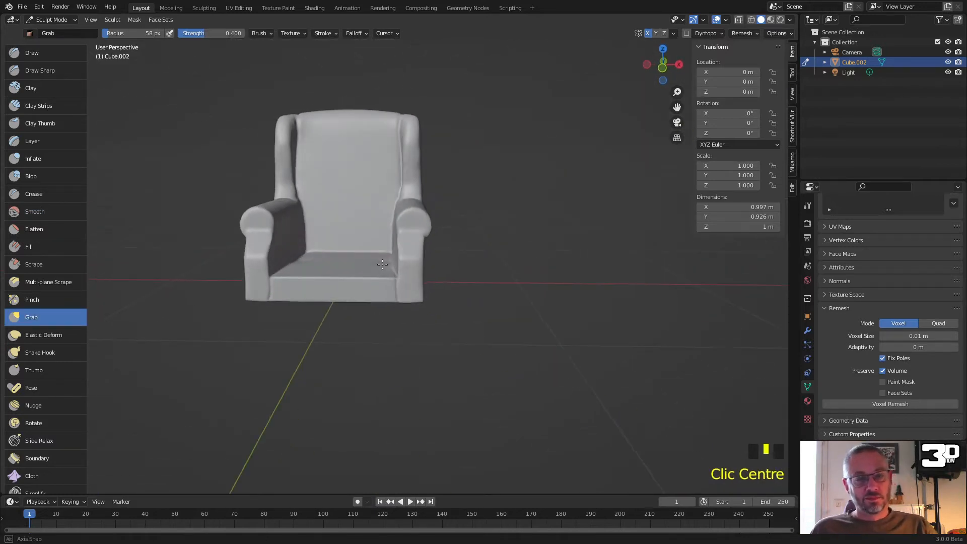
{"action": "scroll", "coordinate": [337, 311], "scroll_direction": "down", "scroll_amount": 1}
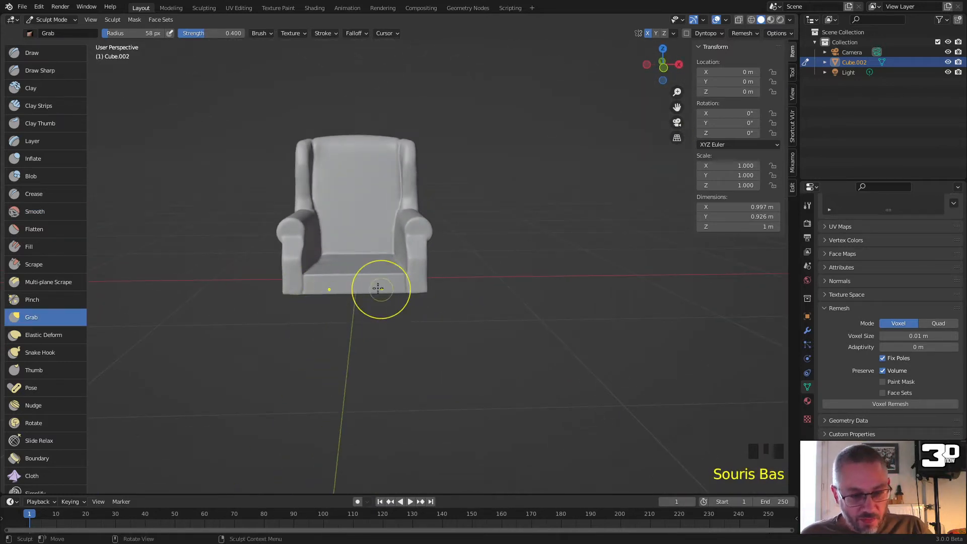
{"action": "key", "text": "g"}
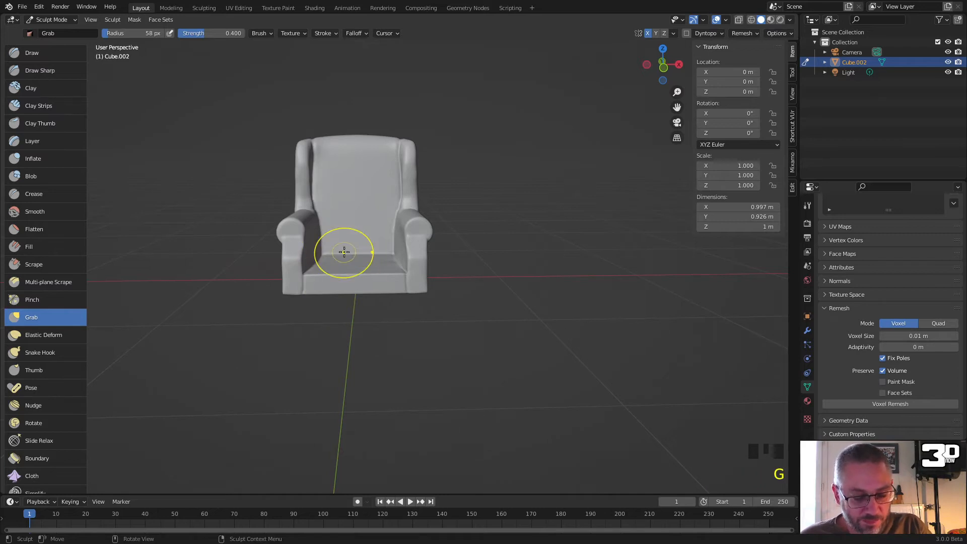
{"action": "key", "text": "f"}
{"action": "left_click", "coordinate": [433, 322]}
Step: Reshape the chair's seat, arms, backrest and upper wings symmetrically with large Grab strokes
{"action": "middle_click_drag", "start_coordinate": [421, 352], "coordinate": [418, 272]}
{"action": "left_click_drag", "start_coordinate": [412, 275], "coordinate": [409, 275]}
{"action": "left_click", "coordinate": [409, 276]}
{"action": "mouse_move", "coordinate": [410, 276]}
{"action": "middle_mouse_down"}
{"action": "mouse_move", "coordinate": [184, 269]}
{"action": "mouse_move", "coordinate": [334, 270]}
{"action": "mouse_move", "coordinate": [360, 252]}
{"action": "middle_mouse_up"}
{"action": "left_click_drag", "start_coordinate": [360, 252], "coordinate": [388, 257]}
{"action": "left_click_drag", "start_coordinate": [381, 202], "coordinate": [387, 201]}
{"action": "left_click_drag", "start_coordinate": [432, 152], "coordinate": [428, 148]}
{"action": "middle_click_drag", "start_coordinate": [427, 148], "coordinate": [467, 233]}
{"action": "left_click_drag", "start_coordinate": [362, 231], "coordinate": [363, 244]}
{"action": "middle_click_drag", "start_coordinate": [362, 243], "coordinate": [305, 70]}
Step: Refine the chair's overall silhouette with further Grab strokes around the backrest and armrests, keeping the brush options as they are
{"action": "left_click", "coordinate": [259, 32]}
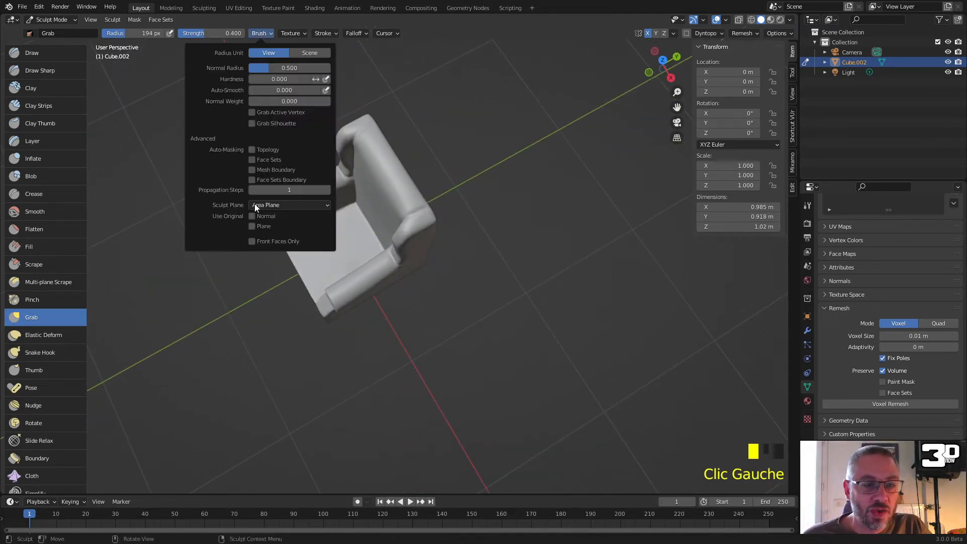
{"action": "middle_click_drag", "start_coordinate": [453, 161], "coordinate": [442, 225]}
{"action": "left_click_drag", "start_coordinate": [441, 225], "coordinate": [461, 237]}
{"action": "mouse_move", "coordinate": [461, 237]}
{"action": "middle_mouse_down"}
{"action": "mouse_move", "coordinate": [562, 209]}
{"action": "mouse_move", "coordinate": [343, 277]}
{"action": "mouse_move", "coordinate": [365, 245]}
{"action": "mouse_move", "coordinate": [400, 270]}
{"action": "middle_mouse_up"}
{"action": "scroll", "coordinate": [341, 276], "scroll_direction": "up", "scroll_amount": 2}
{"action": "left_click_drag", "start_coordinate": [399, 270], "coordinate": [407, 271]}
{"action": "mouse_move", "coordinate": [422, 263]}
{"action": "middle_mouse_down"}
{"action": "mouse_move", "coordinate": [375, 244]}
{"action": "mouse_move", "coordinate": [427, 248]}
{"action": "mouse_move", "coordinate": [433, 235]}
{"action": "middle_mouse_up"}
{"action": "left_click_drag", "start_coordinate": [432, 235], "coordinate": [414, 272]}
{"action": "middle_click_drag", "start_coordinate": [414, 273], "coordinate": [236, 292]}
{"action": "middle_click_drag", "start_coordinate": [378, 269], "coordinate": [389, 259]}
{"action": "mouse_move", "coordinate": [388, 259]}
{"action": "left_mouse_down"}
{"action": "mouse_move", "coordinate": [387, 271]}
{"action": "mouse_move", "coordinate": [377, 267]}
{"action": "left_mouse_up"}
{"action": "left_click", "coordinate": [391, 268]}
Step: Switch to the Draw brush and reduce its radius to 14 px for detailing the backrest
{"action": "mouse_move", "coordinate": [391, 267]}
{"action": "middle_mouse_down"}
{"action": "mouse_move", "coordinate": [352, 237]}
{"action": "mouse_move", "coordinate": [410, 280]}
{"action": "mouse_move", "coordinate": [377, 316]}
{"action": "mouse_move", "coordinate": [446, 276]}
{"action": "mouse_move", "coordinate": [385, 285]}
{"action": "mouse_move", "coordinate": [400, 253]}
{"action": "middle_mouse_up"}
{"action": "scroll", "coordinate": [347, 232], "scroll_direction": "down", "scroll_amount": 2}
{"action": "scroll", "coordinate": [396, 269], "scroll_direction": "up", "scroll_amount": 4}
{"action": "scroll", "coordinate": [403, 248], "scroll_direction": "up", "scroll_amount": 2}
{"action": "scroll", "coordinate": [400, 253], "scroll_direction": "down", "scroll_amount": 2}
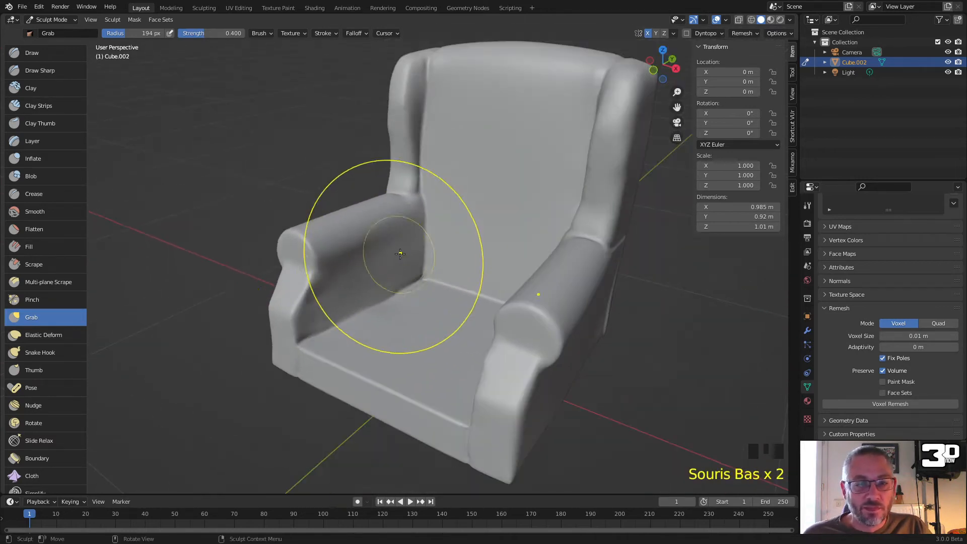
{"action": "left_click", "coordinate": [32, 53]}
{"action": "mouse_move", "coordinate": [438, 162]}
{"action": "middle_mouse_down", "text": "shift"}
{"action": "mouse_move", "coordinate": [546, 190]}
{"action": "mouse_move", "coordinate": [500, 177]}
{"action": "middle_mouse_up", "text": "shift"}
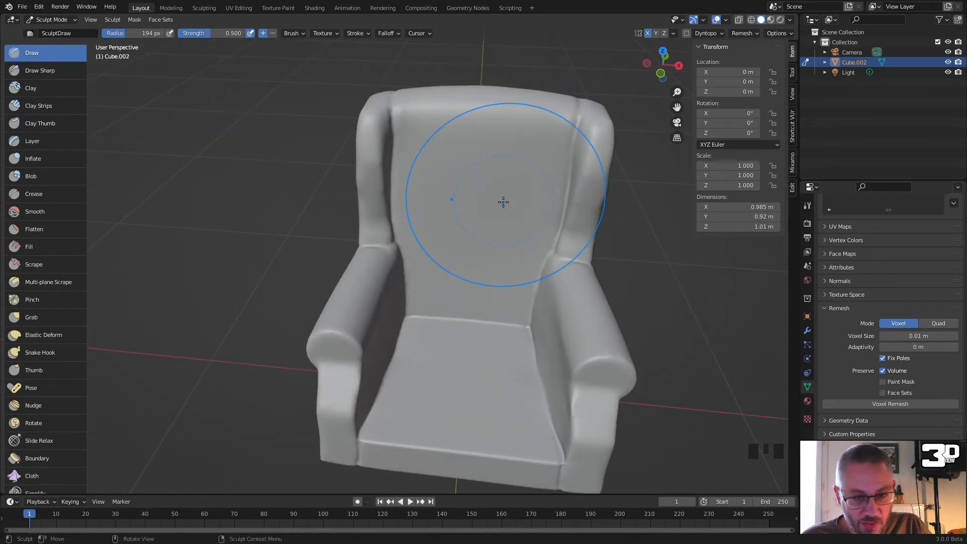
{"action": "key", "text": "f"}
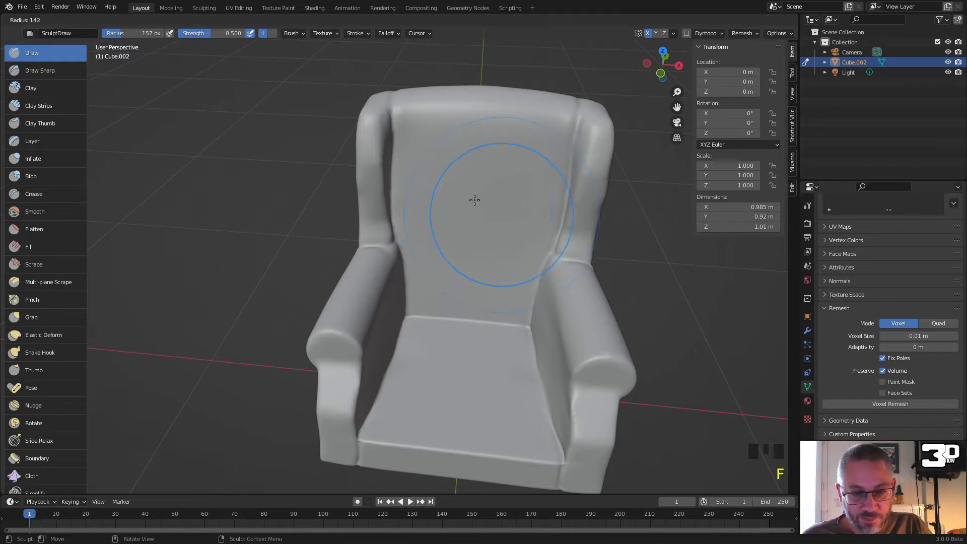
{"action": "left_click", "coordinate": [417, 191]}
{"action": "middle_click_drag", "start_coordinate": [412, 189], "coordinate": [446, 211]}
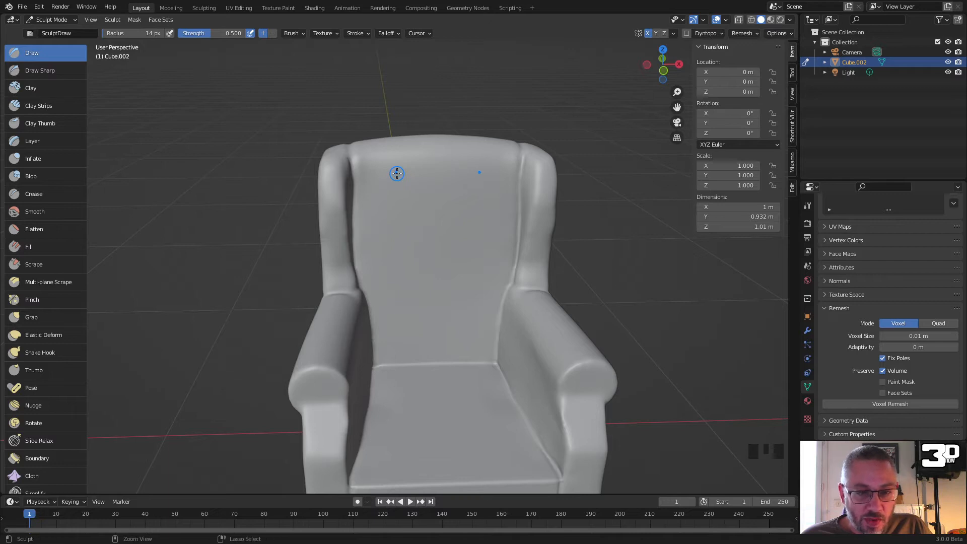
Step: Press staggered button dimples into the backrest with inverted Draw dabs, in rows of three, four, three, four and three
{"action": "left_click_drag", "start_coordinate": [397, 176], "coordinate": [436, 178], "text": "ctrl"}
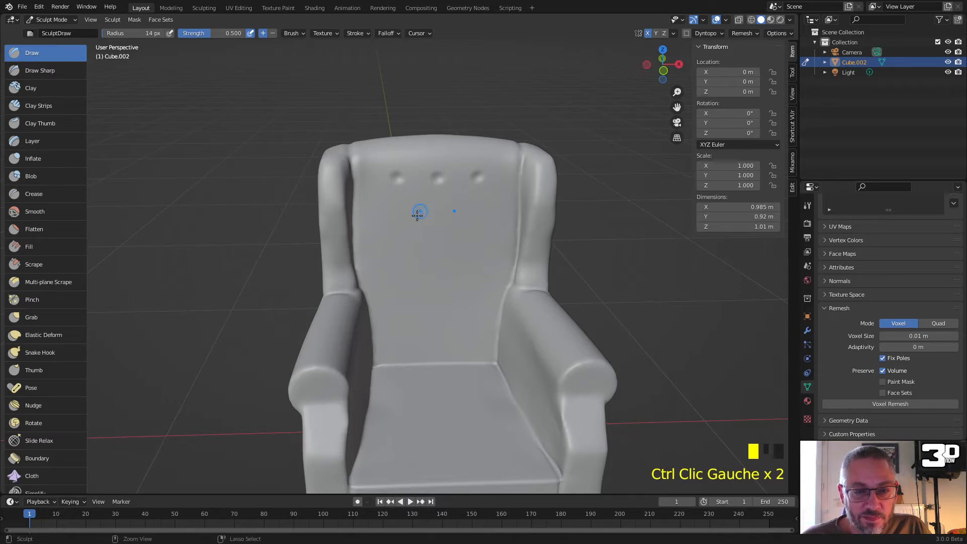
{"action": "left_click_drag", "start_coordinate": [414, 214], "coordinate": [370, 218], "text": "ctrl"}
{"action": "left_click_drag", "start_coordinate": [393, 252], "coordinate": [436, 254], "text": "ctrl"}
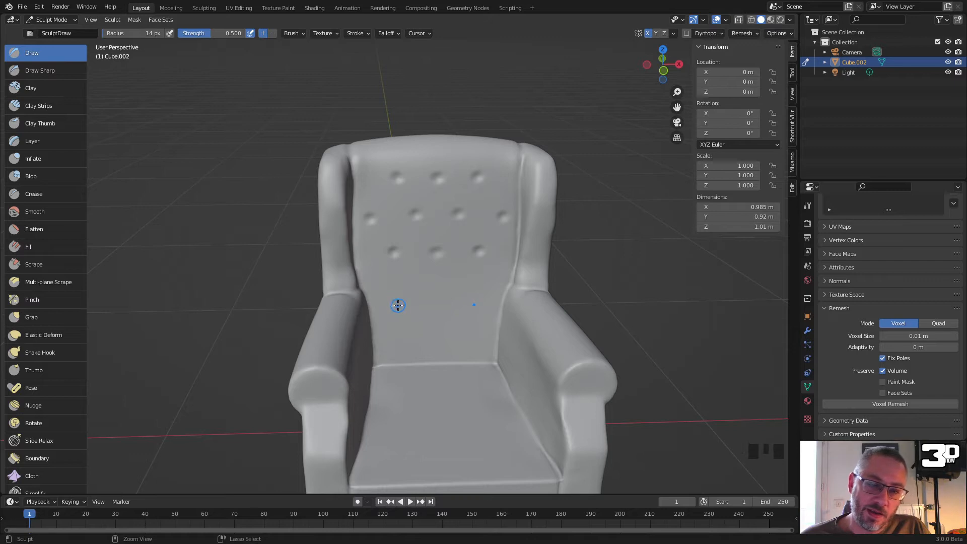
{"action": "left_click_drag", "start_coordinate": [375, 299], "coordinate": [379, 300], "text": "ctrl"}
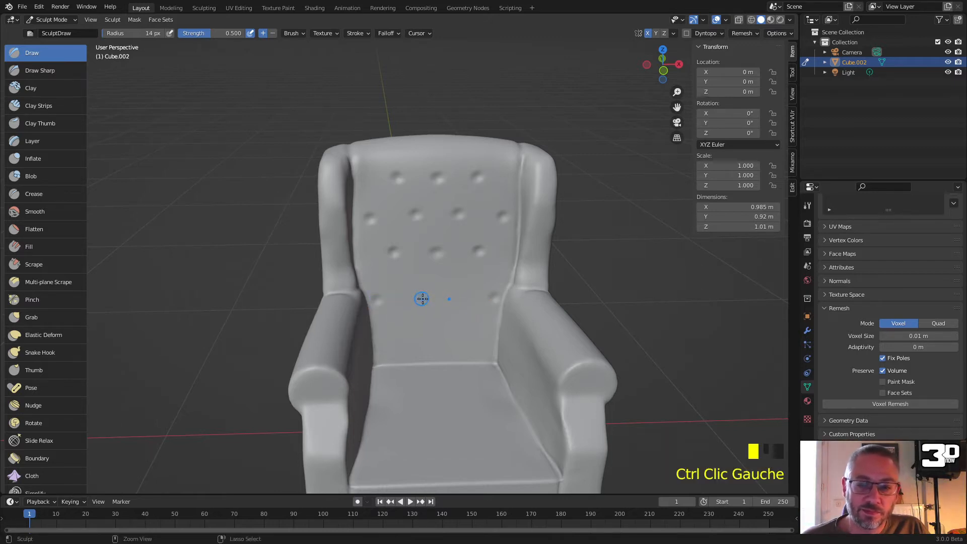
{"action": "left_click_drag", "start_coordinate": [419, 300], "coordinate": [417, 300], "text": "ctrl"}
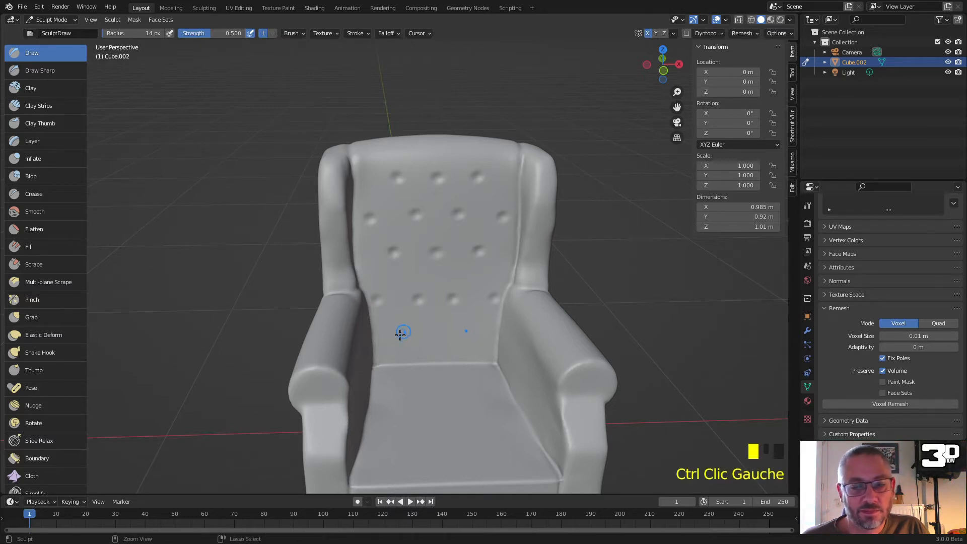
{"action": "left_click_drag", "start_coordinate": [399, 333], "coordinate": [435, 330], "text": "ctrl"}
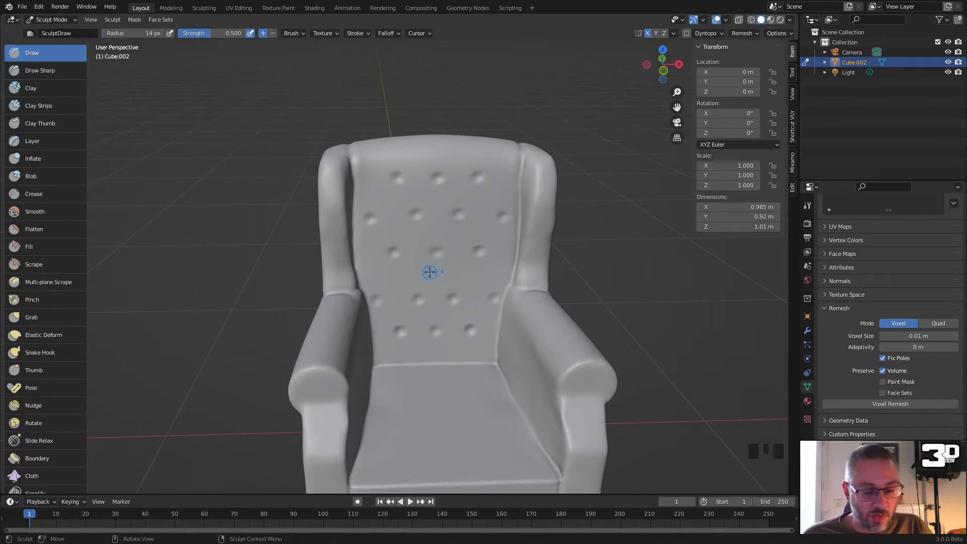
Step: Set the Draw brush to 48 px radius and 0.236 strength, and puff up the backrest padding between the dimples
{"action": "key", "text": "f"}
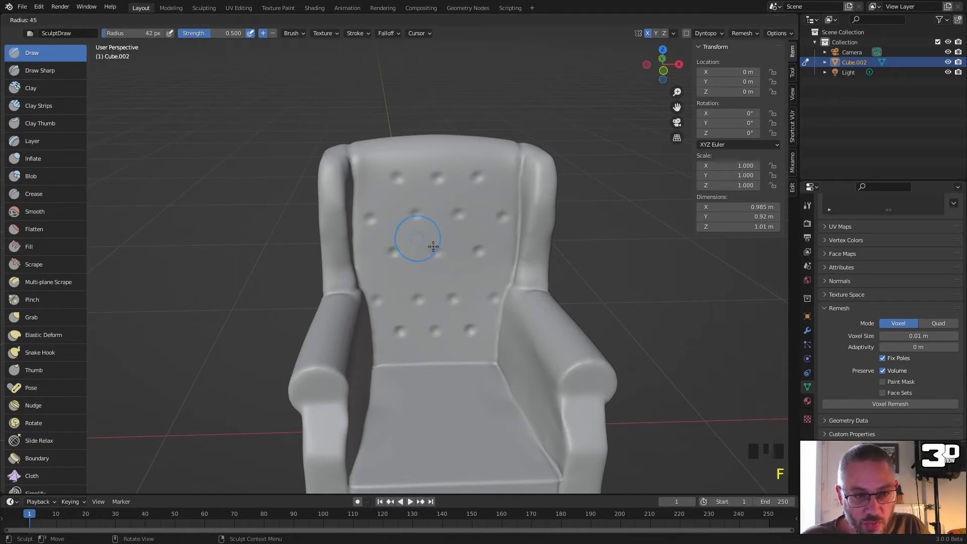
{"action": "left_click", "coordinate": [432, 248]}
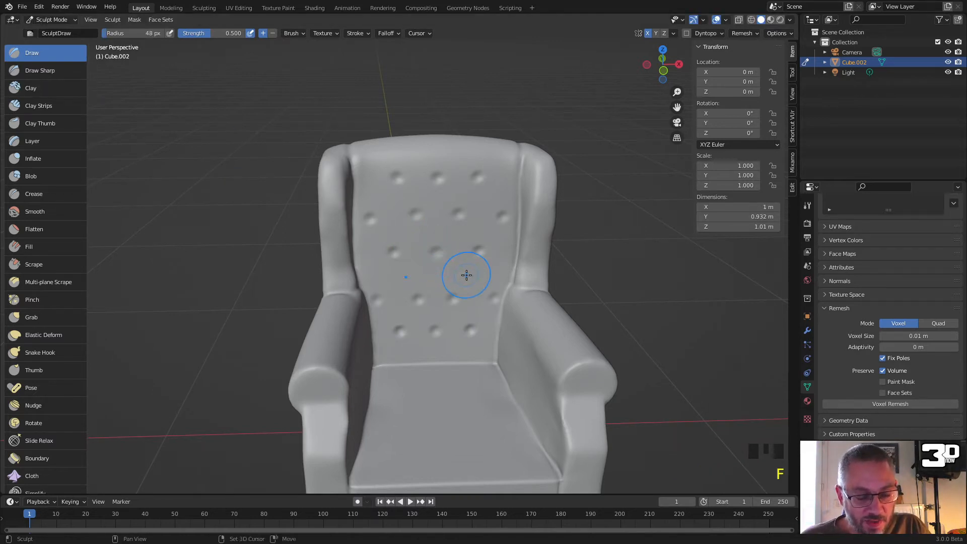
{"action": "key", "text": "shift+f"}
{"action": "left_click", "coordinate": [438, 276]}
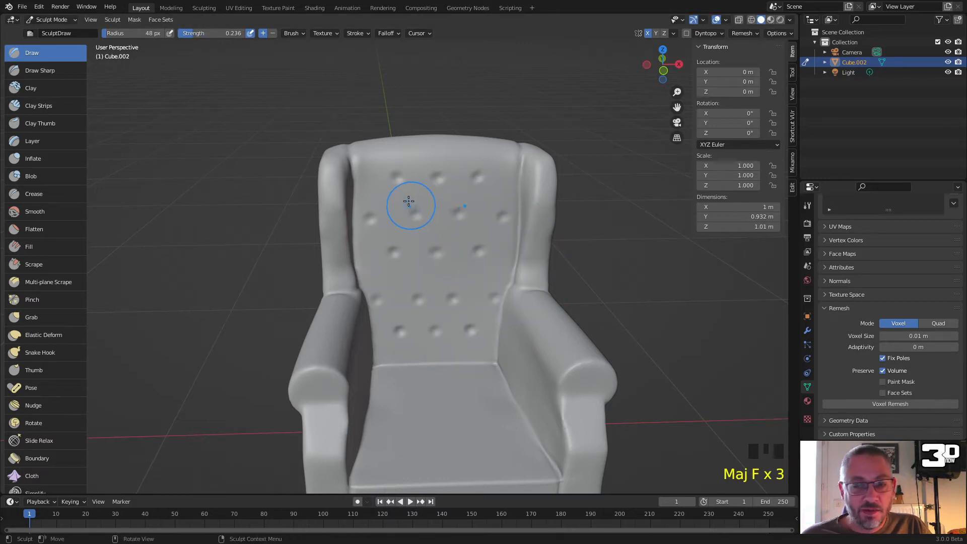
{"action": "mouse_move", "coordinate": [391, 209]}
{"action": "left_mouse_down"}
{"action": "mouse_move", "coordinate": [392, 233]}
{"action": "mouse_move", "coordinate": [440, 220]}
{"action": "mouse_move", "coordinate": [417, 273]}
{"action": "mouse_move", "coordinate": [373, 254]}
{"action": "mouse_move", "coordinate": [397, 310]}
{"action": "mouse_move", "coordinate": [439, 298]}
{"action": "mouse_move", "coordinate": [468, 307]}
{"action": "left_mouse_up"}
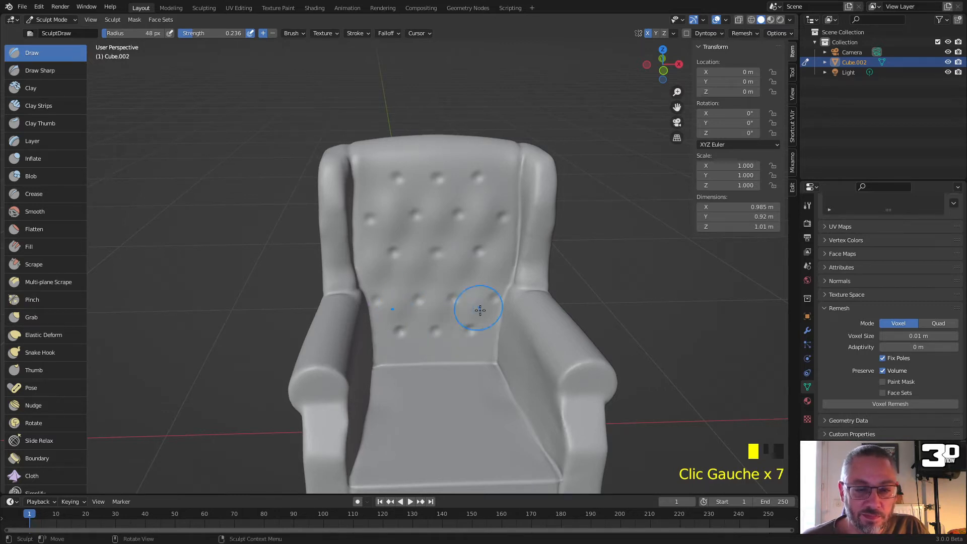
{"action": "mouse_move", "coordinate": [453, 344]}
{"action": "left_mouse_down"}
{"action": "mouse_move", "coordinate": [501, 339]}
{"action": "mouse_move", "coordinate": [489, 355]}
{"action": "mouse_move", "coordinate": [484, 344]}
{"action": "left_mouse_up"}
{"action": "mouse_move", "coordinate": [416, 162]}
{"action": "left_mouse_down"}
{"action": "mouse_move", "coordinate": [416, 171]}
{"action": "mouse_move", "coordinate": [357, 179]}
{"action": "left_mouse_up"}
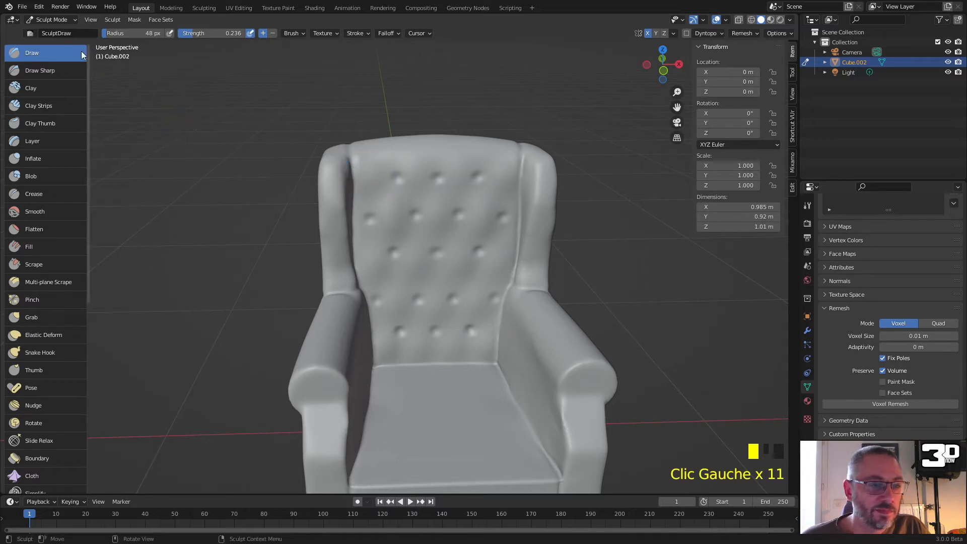
Step: Using Draw Sharp at 14 px radius, carve the first diagonal creases between dimples and vertical creases from the lowest row to the seat
{"action": "left_click", "coordinate": [38, 72]}
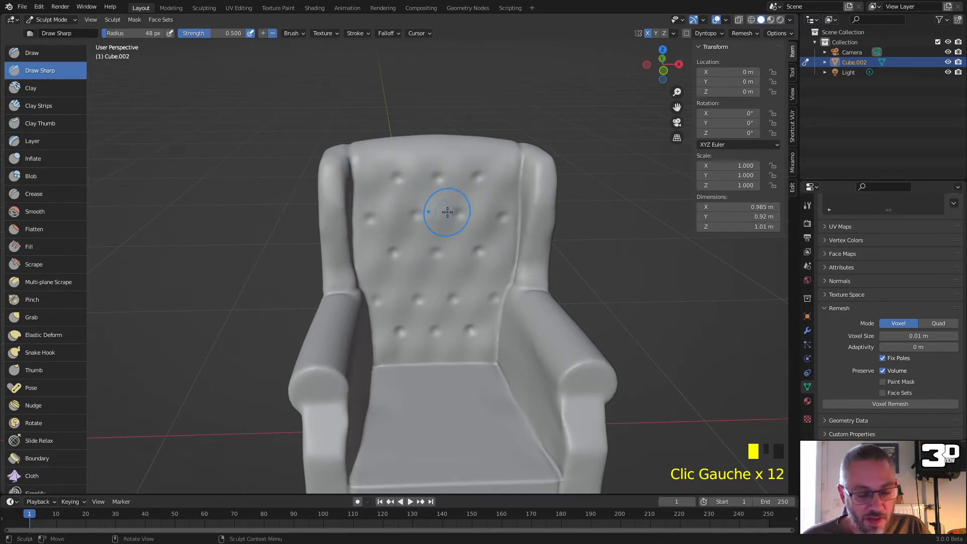
{"action": "key", "text": "f"}
{"action": "left_click", "coordinate": [428, 205]}
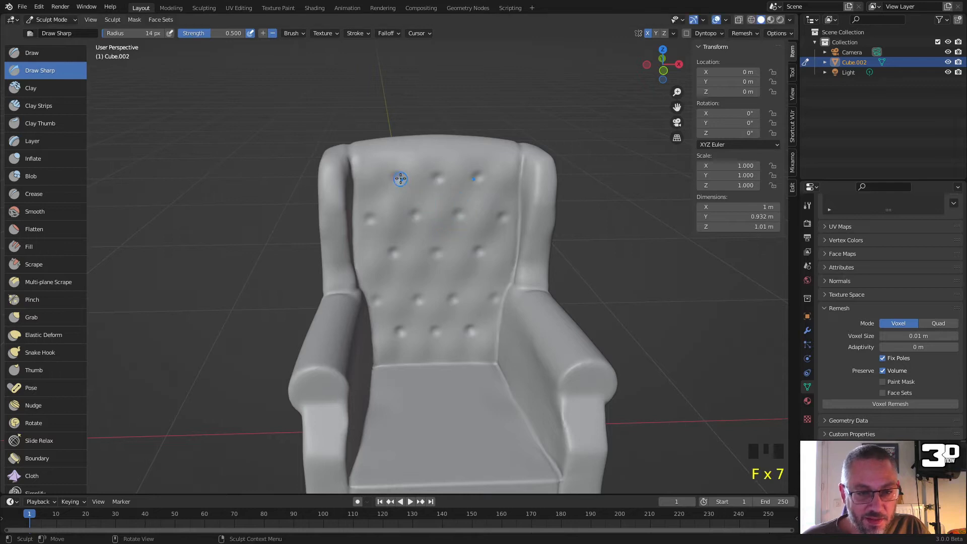
{"action": "left_click_drag", "start_coordinate": [402, 181], "coordinate": [402, 181]}
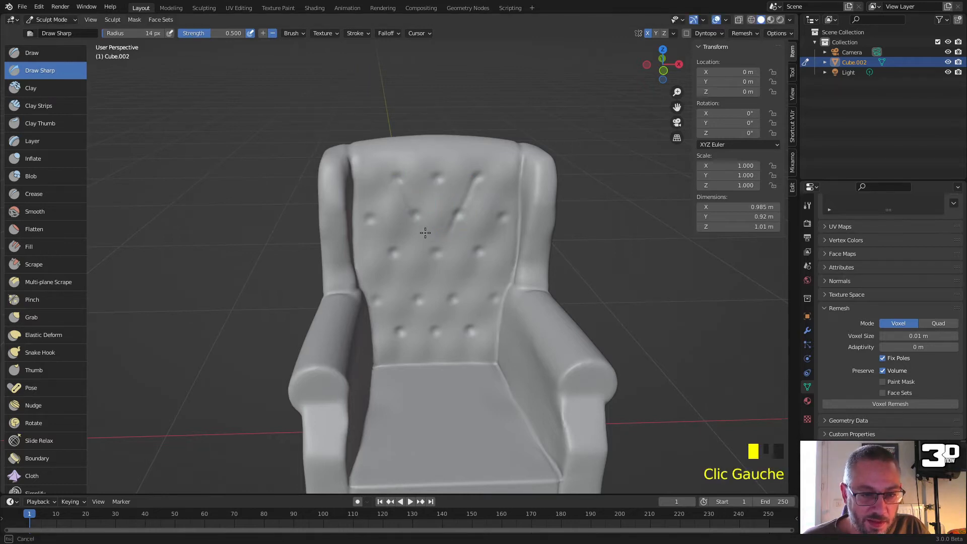
{"action": "left_click_drag", "start_coordinate": [435, 248], "coordinate": [453, 288]}
{"action": "left_click_drag", "start_coordinate": [473, 331], "coordinate": [473, 332]}
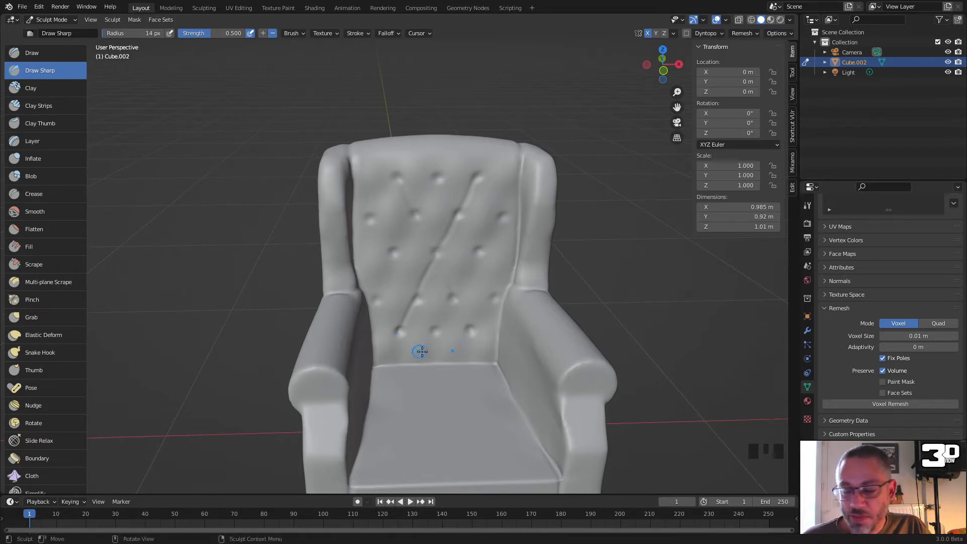
{"action": "mouse_move", "coordinate": [469, 335]}
{"action": "left_mouse_down"}
{"action": "mouse_move", "coordinate": [458, 355]}
{"action": "mouse_move", "coordinate": [436, 349]}
{"action": "mouse_move", "coordinate": [435, 359]}
{"action": "mouse_move", "coordinate": [444, 312]}
{"action": "left_mouse_up"}
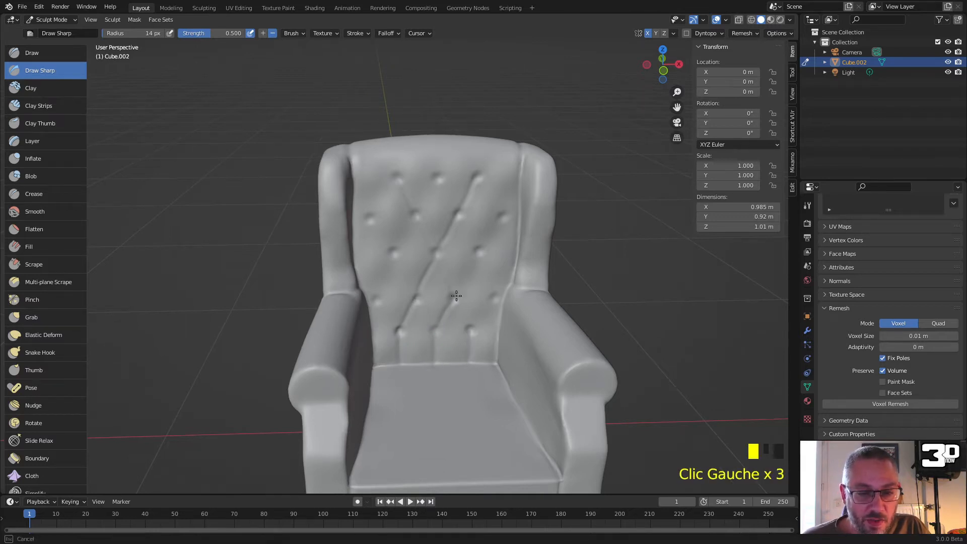
{"action": "left_click_drag", "start_coordinate": [508, 220], "coordinate": [507, 216]}
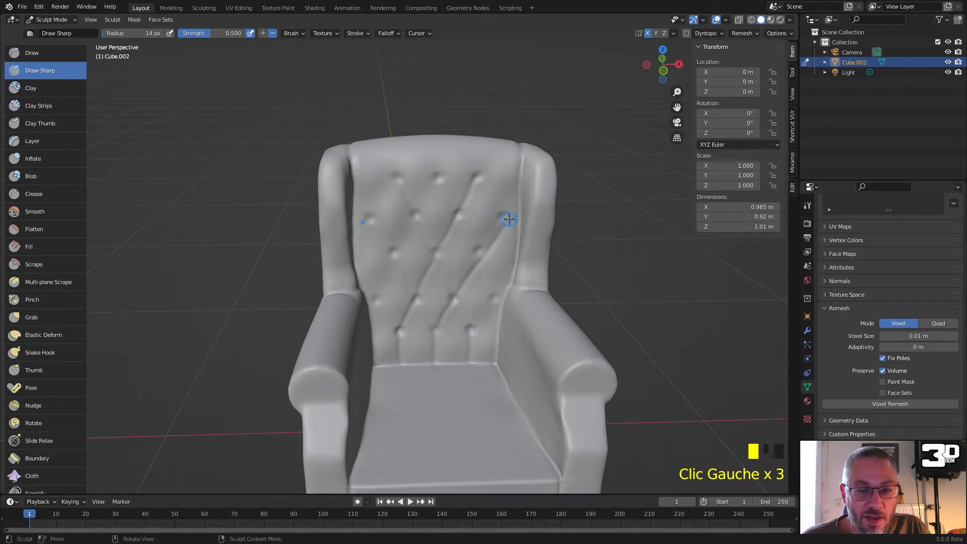
{"action": "key", "text": "ctrl+z"}
Step: Carve the remaining diagonal creases to complete the backrest's diamond pattern, and add vertical creases above the top row of dimples
{"action": "middle_click_drag", "start_coordinate": [507, 222], "coordinate": [494, 208]}
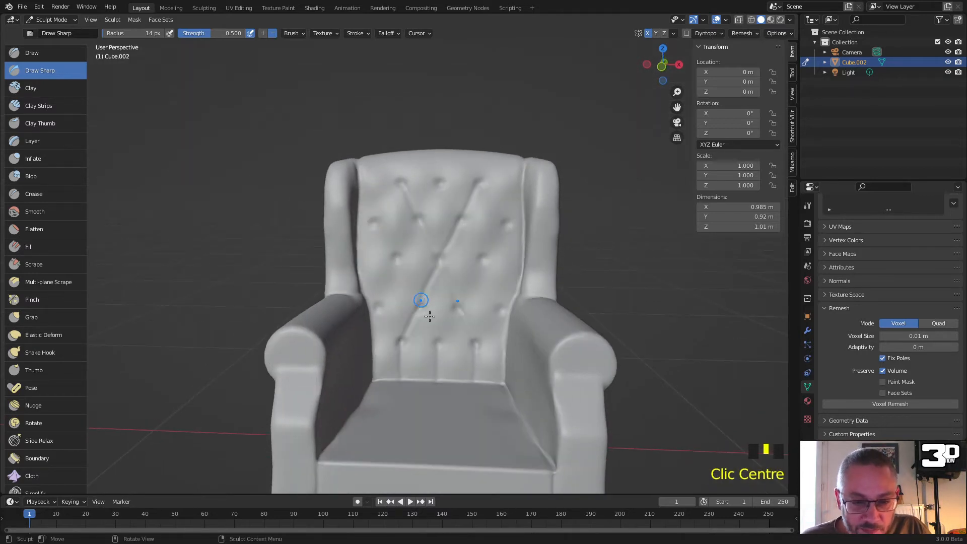
{"action": "left_click_drag", "start_coordinate": [438, 342], "coordinate": [442, 331]}
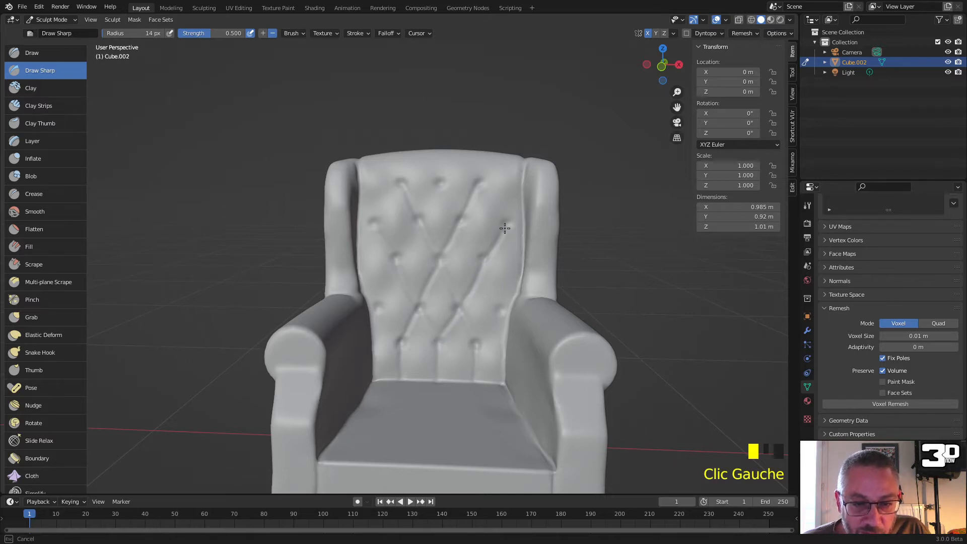
{"action": "left_click_drag", "start_coordinate": [504, 228], "coordinate": [504, 220]}
{"action": "left_click_drag", "start_coordinate": [479, 178], "coordinate": [505, 221]}
{"action": "left_click_drag", "start_coordinate": [442, 182], "coordinate": [501, 310]}
{"action": "left_click_drag", "start_coordinate": [479, 345], "coordinate": [473, 335]}
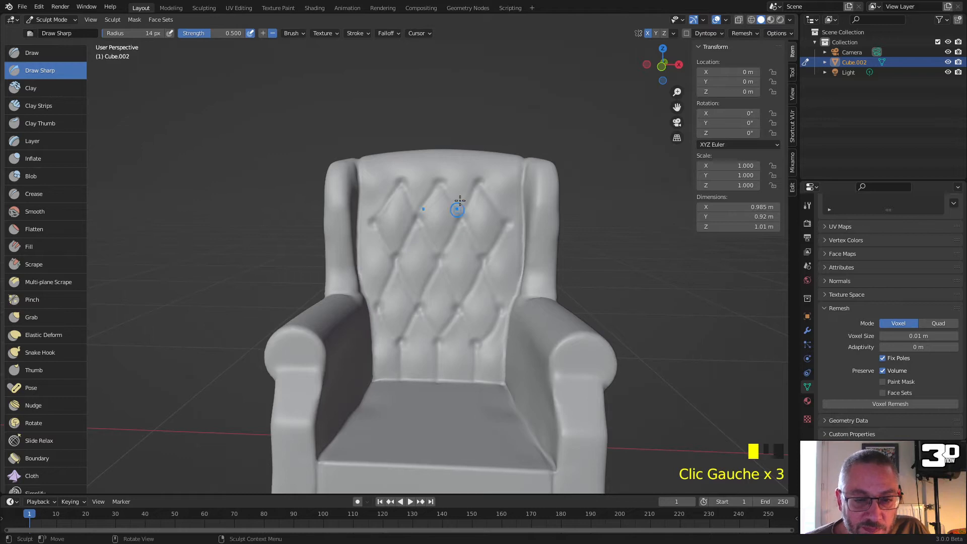
{"action": "left_click_drag", "start_coordinate": [475, 162], "coordinate": [478, 186]}
{"action": "left_click_drag", "start_coordinate": [440, 160], "coordinate": [440, 186]}
Step: Try to raise a button inside a top-row dimple using the Draw brush at 29 px radius
{"action": "mouse_move", "coordinate": [440, 230]}
{"action": "middle_mouse_down"}
{"action": "mouse_move", "coordinate": [418, 282]}
{"action": "mouse_move", "coordinate": [403, 287]}
{"action": "mouse_move", "coordinate": [463, 290]}
{"action": "mouse_move", "coordinate": [435, 292]}
{"action": "middle_mouse_up"}
{"action": "scroll", "coordinate": [405, 197], "scroll_direction": "up", "scroll_amount": 4}
{"action": "middle_click_drag", "start_coordinate": [406, 189], "coordinate": [428, 225], "text": "shift"}
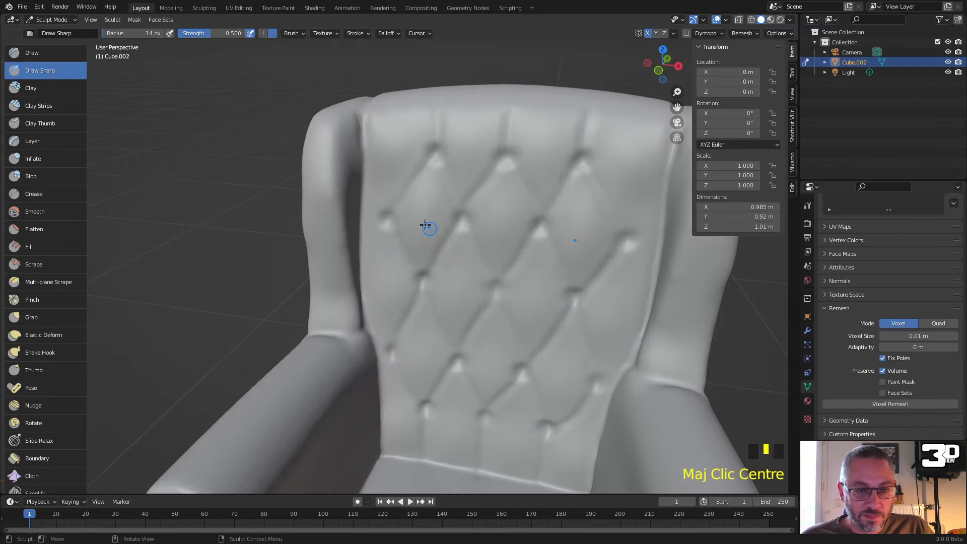
{"action": "scroll", "coordinate": [420, 216], "scroll_direction": "up", "scroll_amount": 3}
{"action": "left_click", "coordinate": [47, 55]}
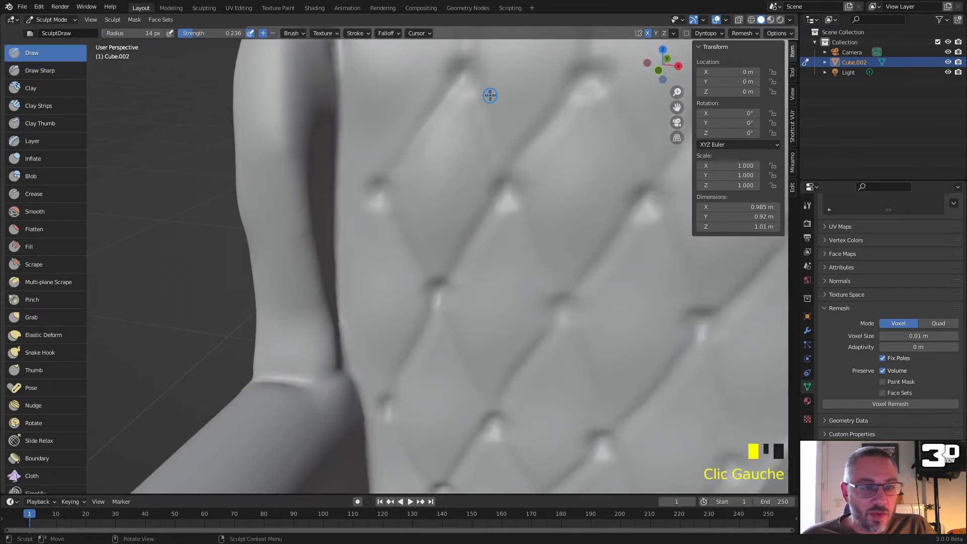
{"action": "middle_click_drag", "start_coordinate": [474, 109], "coordinate": [449, 76]}
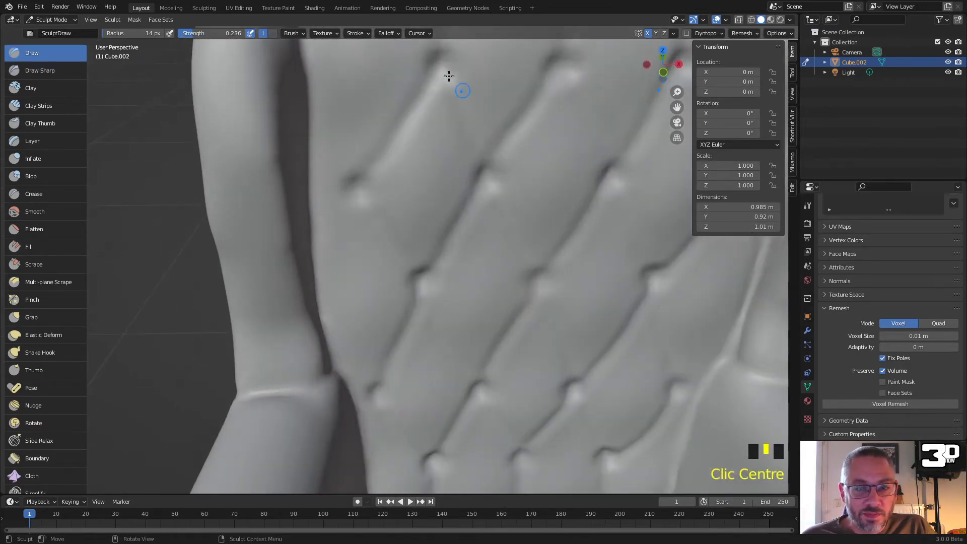
{"action": "key", "text": "f"}
{"action": "left_click", "coordinate": [445, 116]}
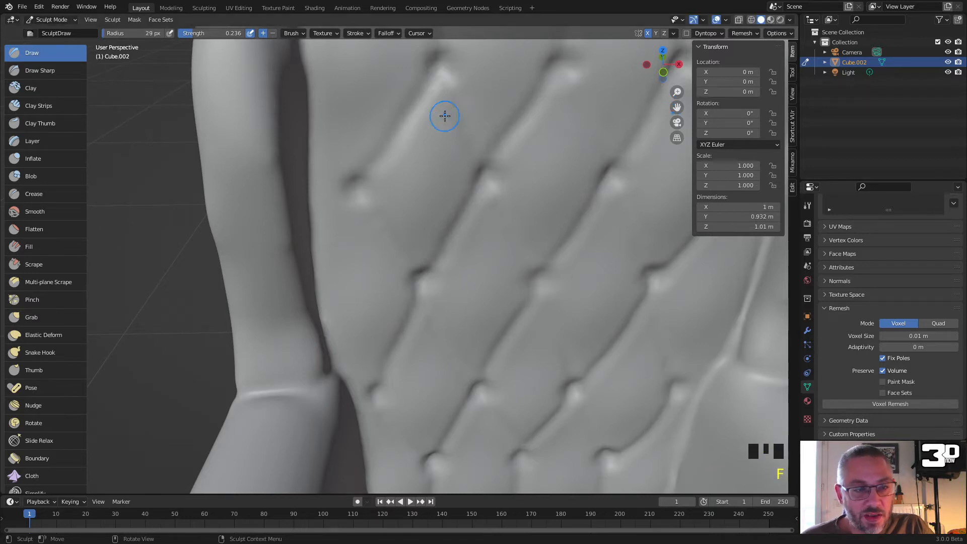
{"action": "left_click", "coordinate": [439, 64]}
{"action": "middle_click_drag", "start_coordinate": [438, 76], "coordinate": [428, 74]}
{"action": "left_click_drag", "start_coordinate": [442, 114], "coordinate": [438, 109]}
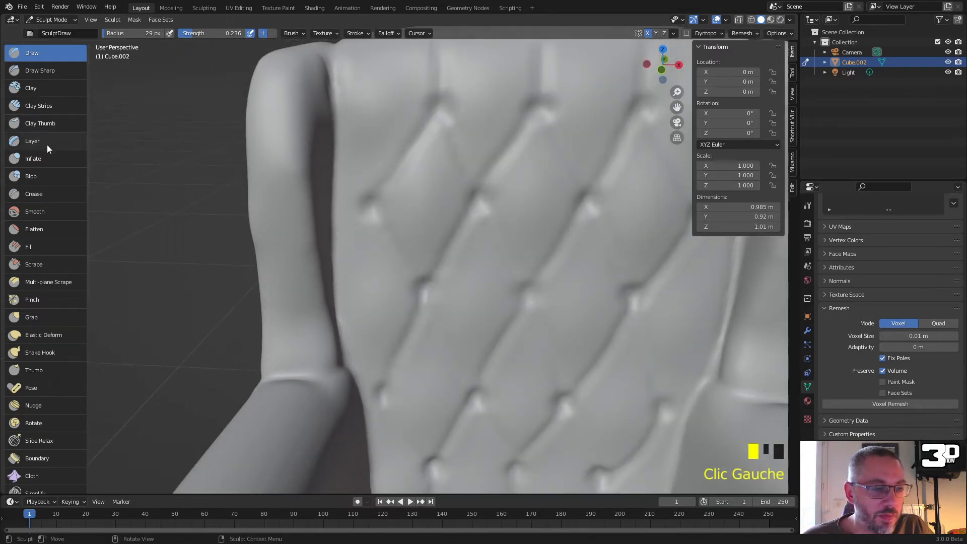
Step: Swell the buttons inside several backrest dimples with the Inflate brush at full strength, 1.000
{"action": "left_click", "coordinate": [41, 158]}
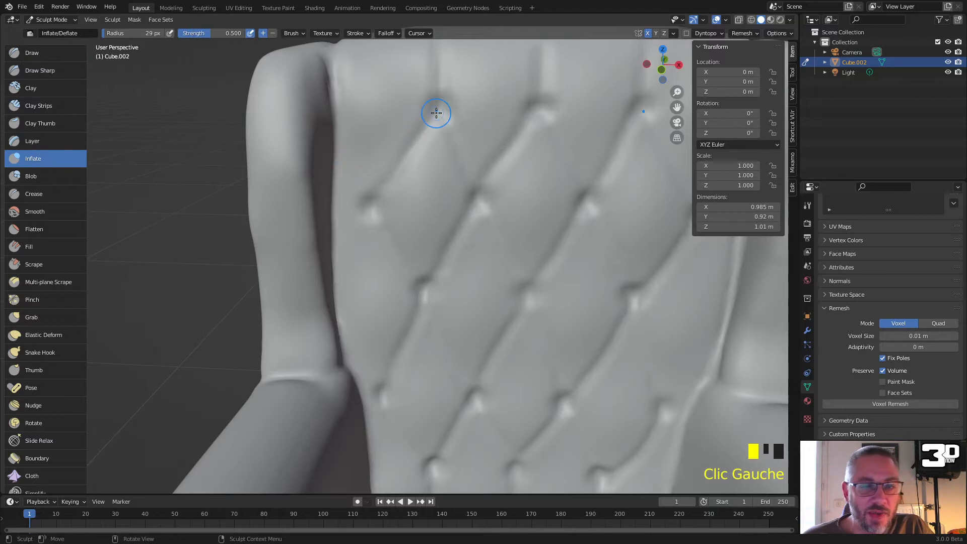
{"action": "left_click_drag", "start_coordinate": [439, 109], "coordinate": [442, 108]}
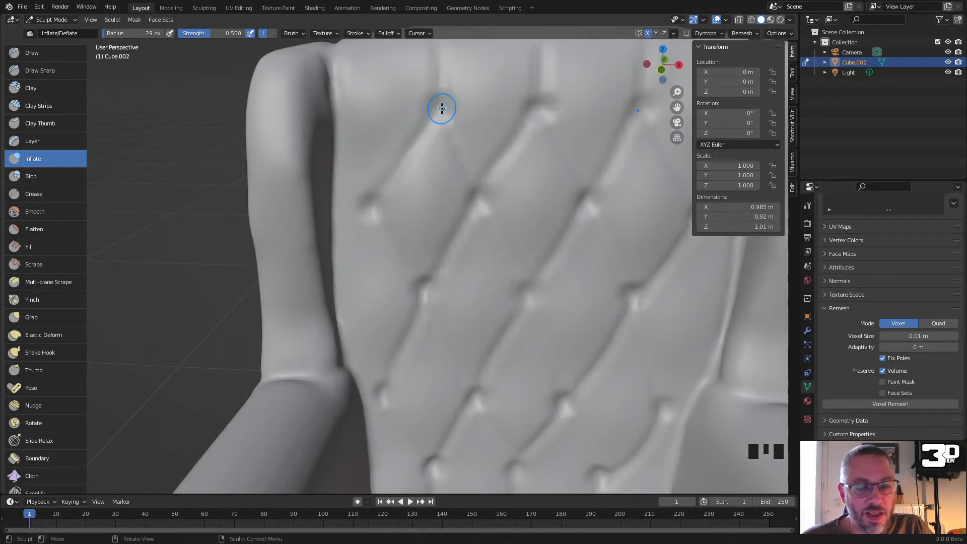
{"action": "key", "text": "shift+f"}
{"action": "left_click", "coordinate": [494, 123]}
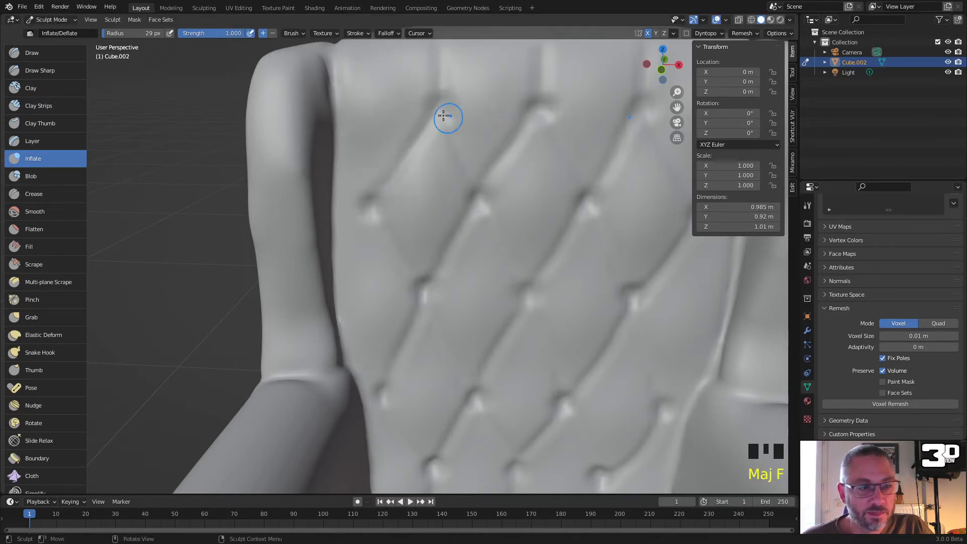
{"action": "left_click_drag", "start_coordinate": [436, 108], "coordinate": [433, 108]}
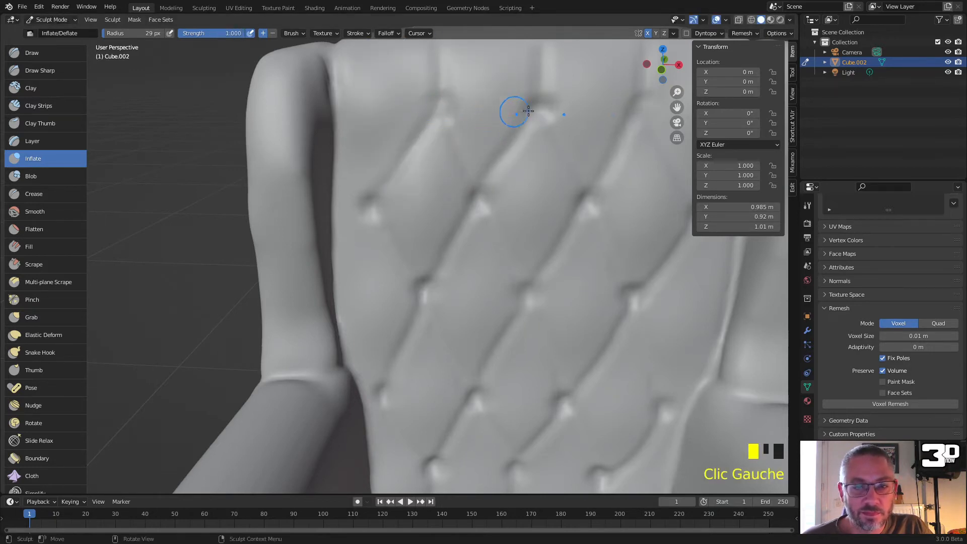
{"action": "left_click_drag", "start_coordinate": [540, 109], "coordinate": [542, 132]}
{"action": "left_click_drag", "start_coordinate": [585, 203], "coordinate": [588, 203]}
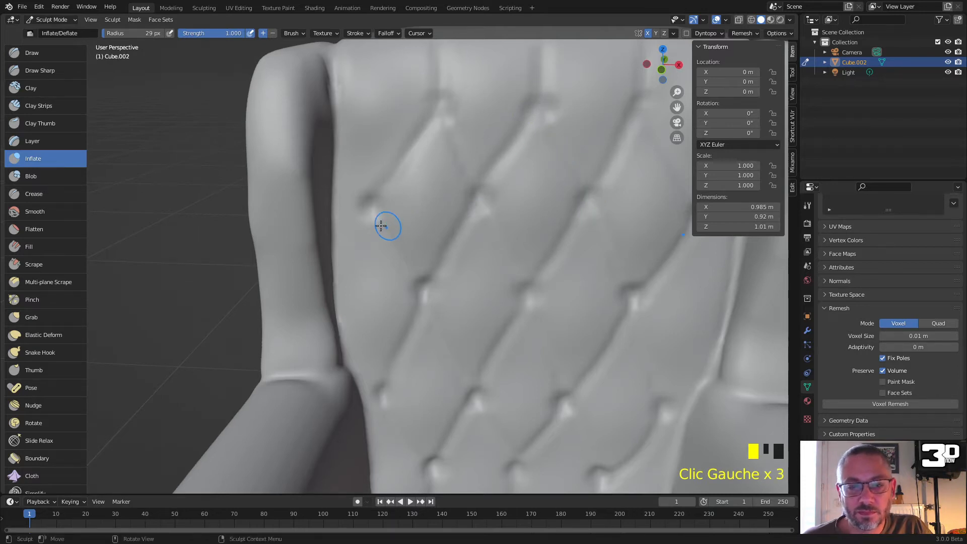
{"action": "left_click_drag", "start_coordinate": [369, 209], "coordinate": [370, 209]}
Step: Try a fine Draw stroke on the rolled front of the armrest with the brush radius reduced to 9 px
{"action": "scroll", "coordinate": [438, 266], "scroll_direction": "down", "scroll_amount": 5}
{"action": "mouse_move", "coordinate": [496, 259]}
{"action": "middle_mouse_down"}
{"action": "mouse_move", "coordinate": [472, 235]}
{"action": "mouse_move", "coordinate": [492, 241]}
{"action": "mouse_move", "coordinate": [488, 277]}
{"action": "mouse_move", "coordinate": [499, 304]}
{"action": "mouse_move", "coordinate": [453, 343]}
{"action": "mouse_move", "coordinate": [400, 289]}
{"action": "mouse_move", "coordinate": [442, 173]}
{"action": "mouse_move", "coordinate": [372, 187]}
{"action": "mouse_move", "coordinate": [405, 183]}
{"action": "middle_mouse_up"}
{"action": "scroll", "coordinate": [488, 277], "scroll_direction": "down", "scroll_amount": 2}
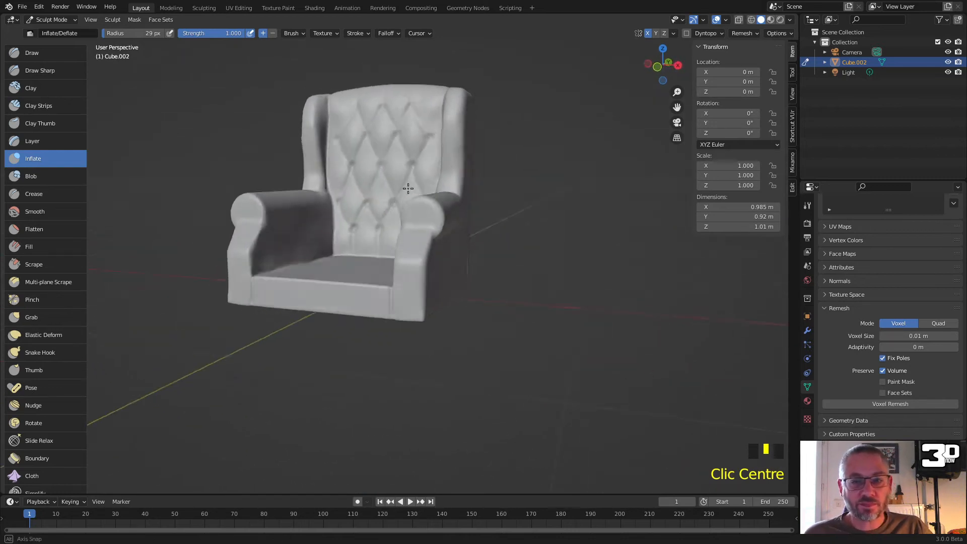
{"action": "scroll", "coordinate": [393, 232], "scroll_direction": "up", "scroll_amount": 2}
{"action": "scroll", "coordinate": [392, 233], "scroll_direction": "up", "scroll_amount": 2}
{"action": "middle_click_drag", "start_coordinate": [393, 233], "coordinate": [425, 209]}
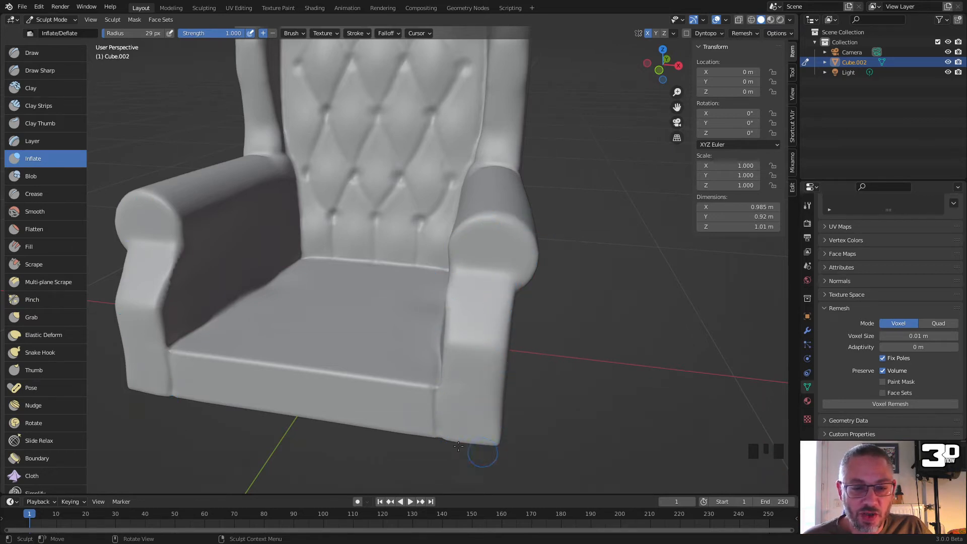
{"action": "left_click", "coordinate": [37, 51]}
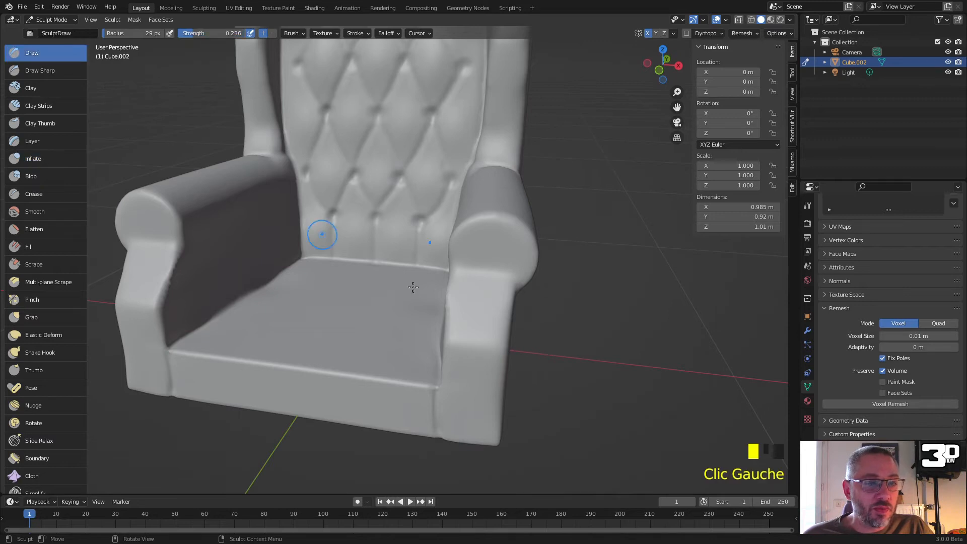
{"action": "key", "text": "f"}
{"action": "left_click", "coordinate": [481, 239]}
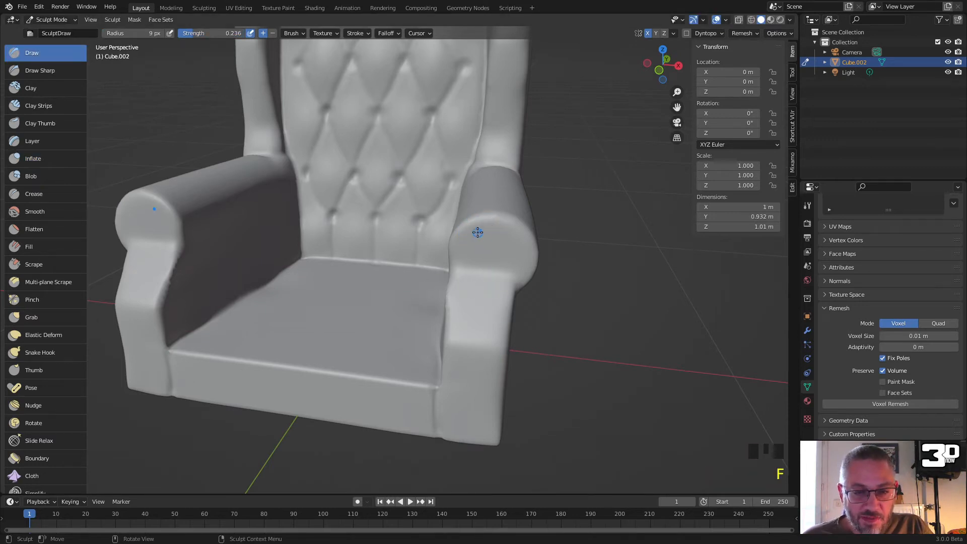
{"action": "left_click_drag", "start_coordinate": [468, 230], "coordinate": [479, 222]}
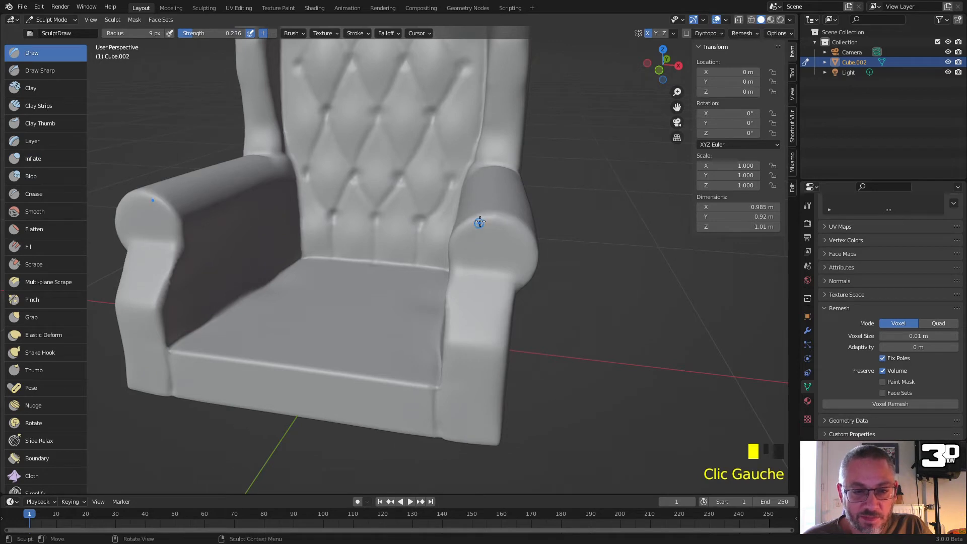
Step: Switch the chair to Edit Mode to examine the density of its mesh
{"action": "key", "text": "shift+Tab"}
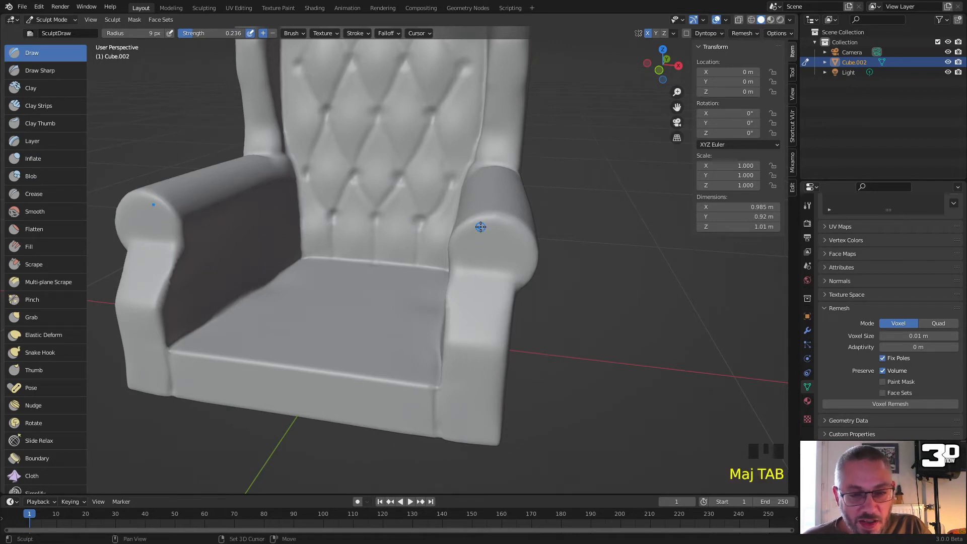
{"action": "key", "text": "ctrl+Tab"}
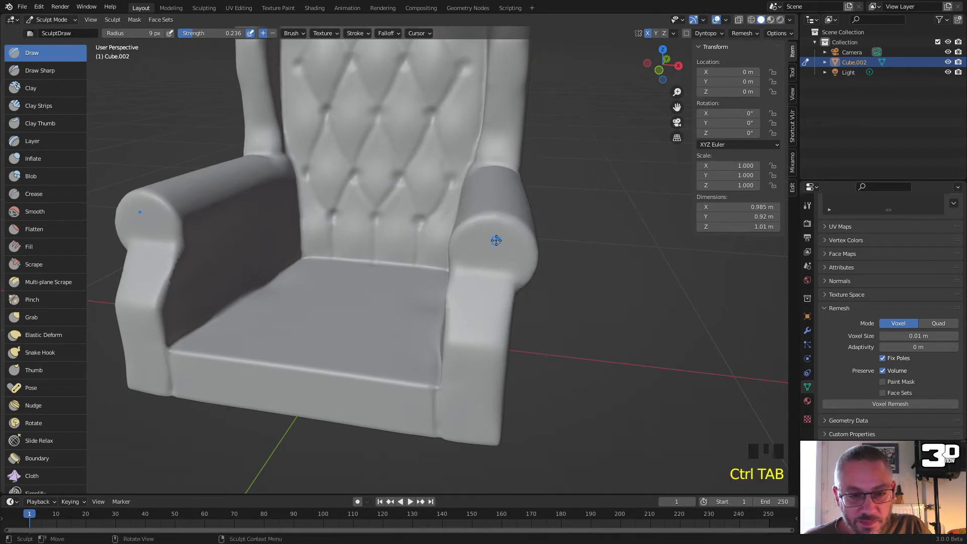
{"action": "key", "text": "ctrl+Tab"}
{"action": "left_click", "coordinate": [559, 243]}
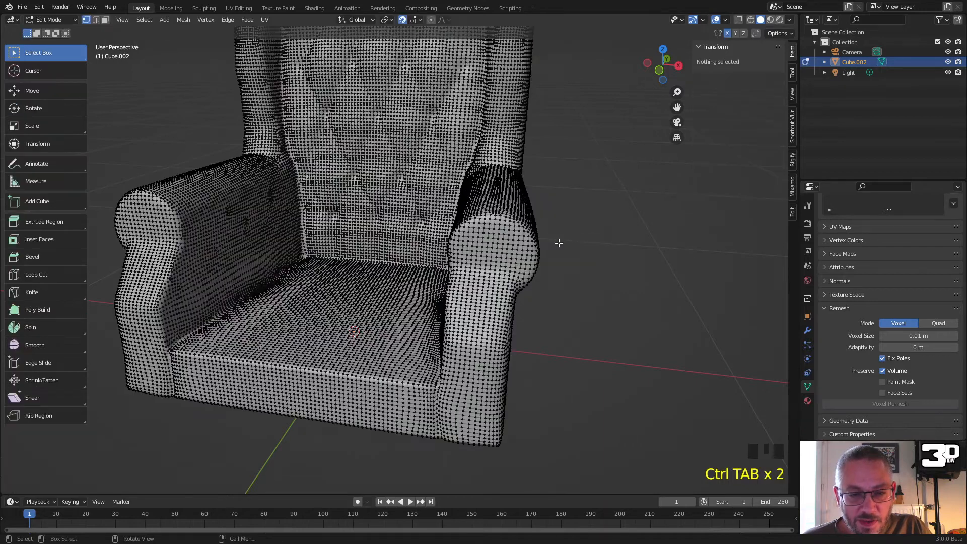
Step: Return the chair to Object Mode and view the whole model
{"action": "key", "text": "ctrl+Tab"}
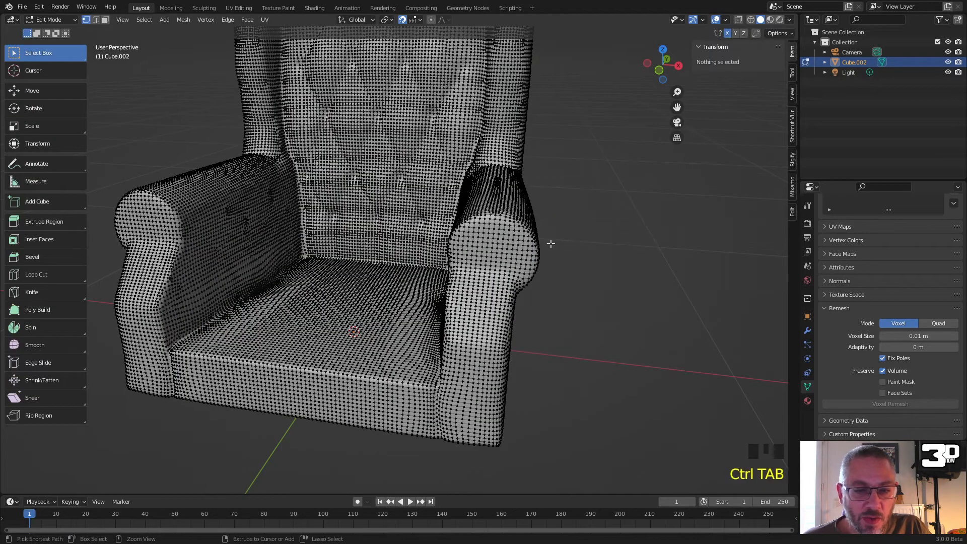
{"action": "key", "text": "ctrl+Tab"}
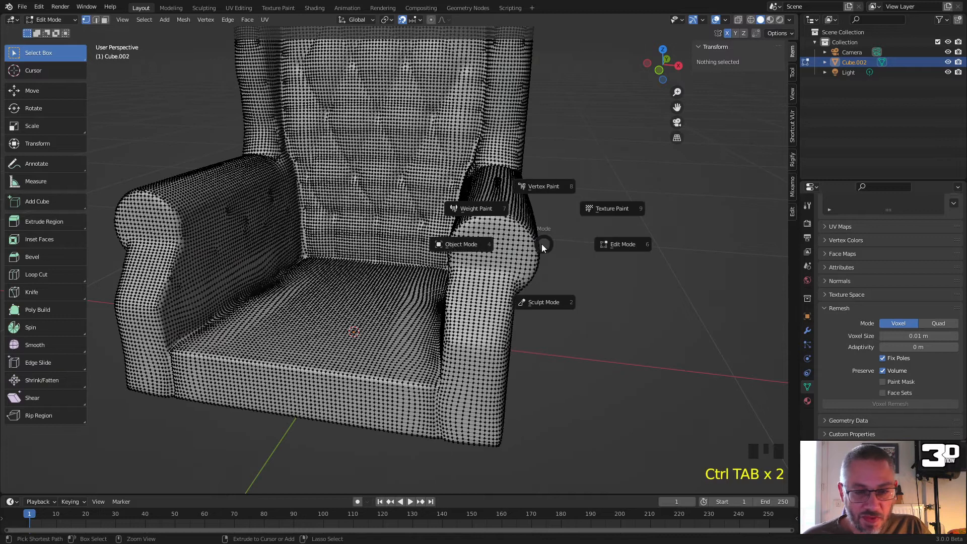
{"action": "left_click", "coordinate": [475, 244]}
{"action": "scroll", "coordinate": [475, 244], "scroll_direction": "down", "scroll_amount": 2}
{"action": "mouse_move", "coordinate": [475, 244]}
{"action": "middle_mouse_down"}
{"action": "mouse_move", "coordinate": [429, 213]}
{"action": "mouse_move", "coordinate": [471, 240]}
{"action": "middle_mouse_up"}
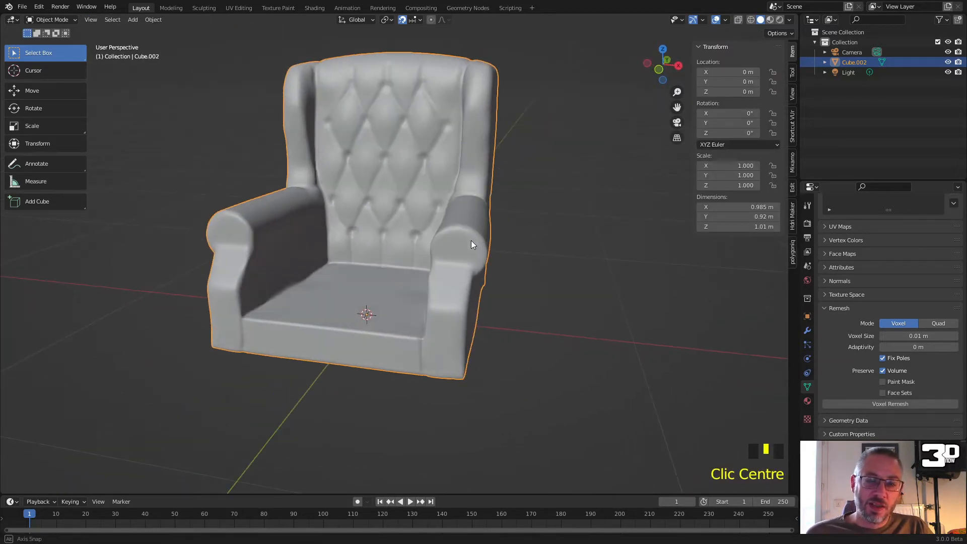
{"action": "middle_click_drag", "start_coordinate": [393, 250], "coordinate": [486, 261], "text": "shift"}
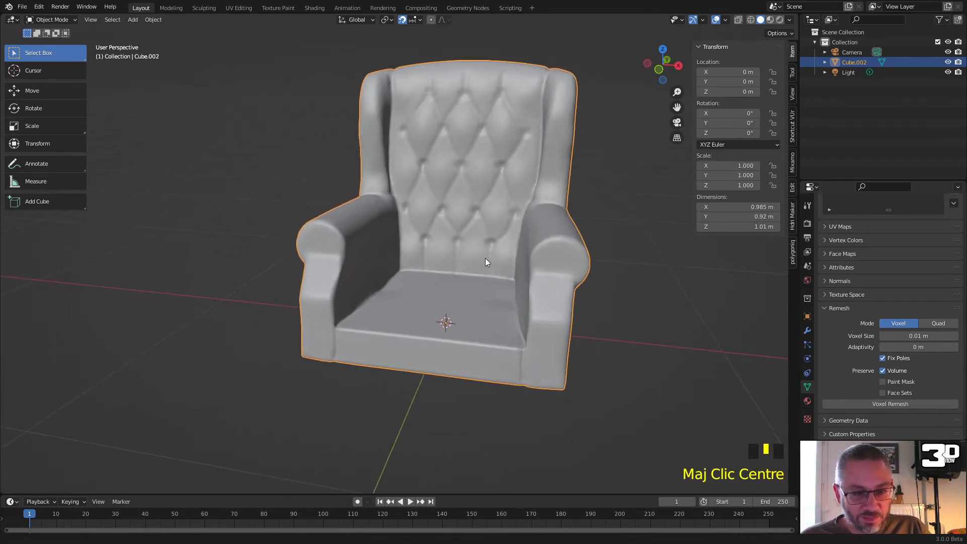
{"action": "left_click", "coordinate": [51, 20]}
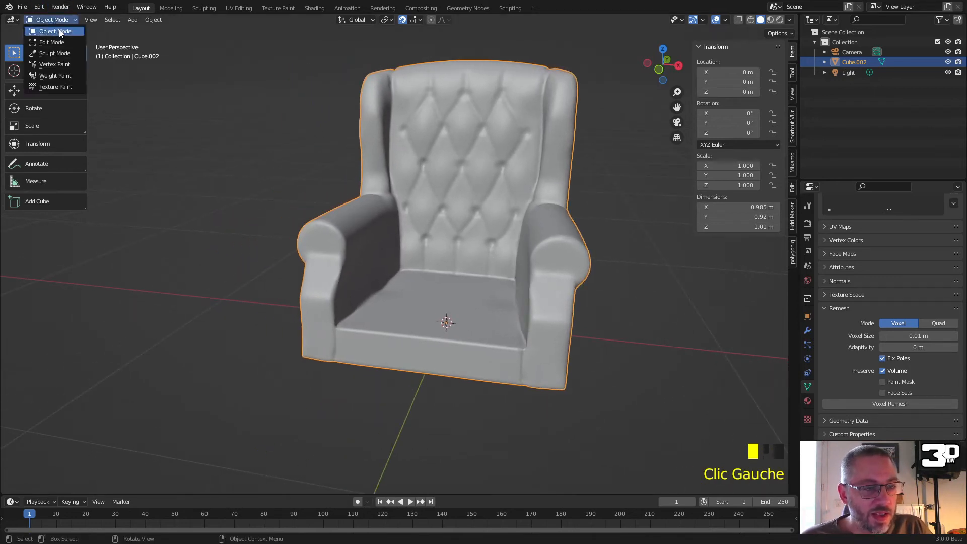
{"action": "left_click", "coordinate": [59, 31]}
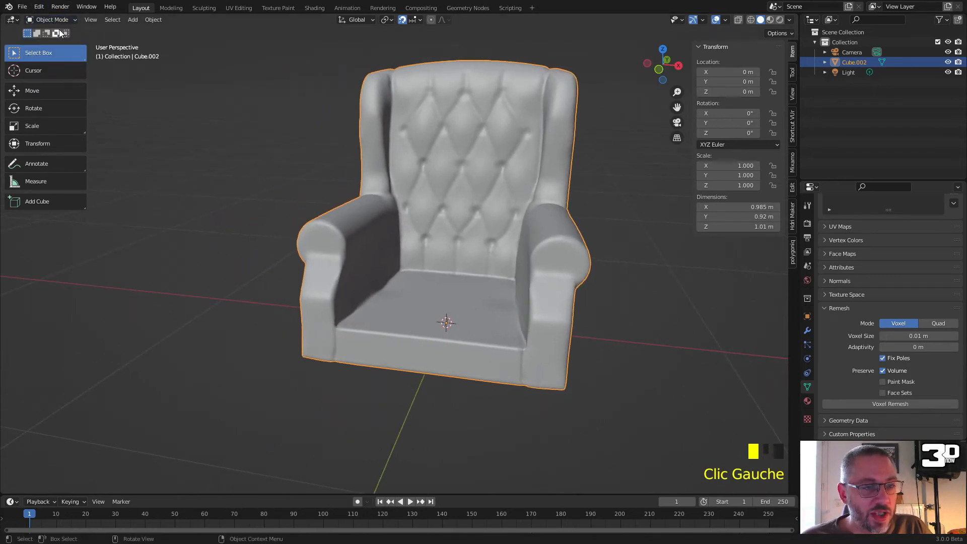
{"action": "left_click", "coordinate": [131, 19]}
{"action": "left_click", "coordinate": [43, 201]}
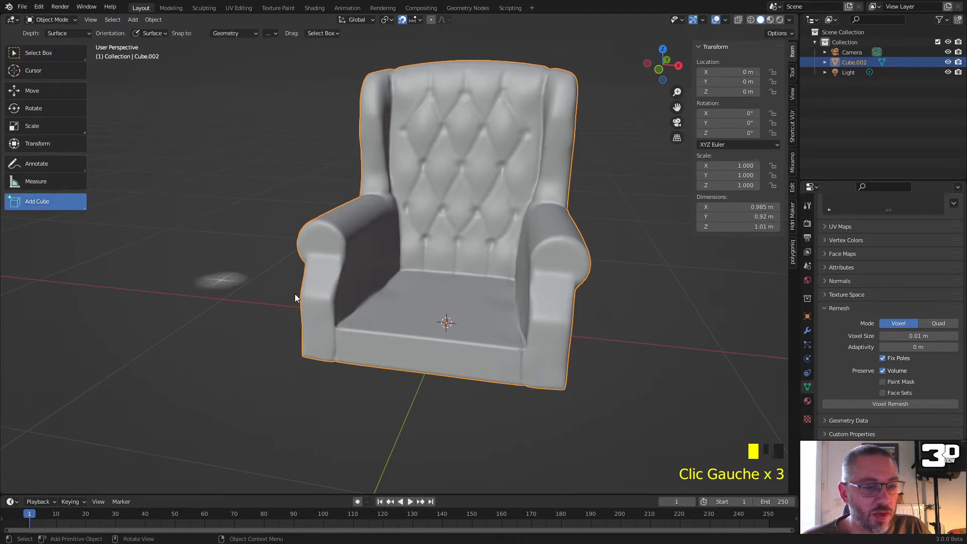
{"action": "left_click_drag", "start_coordinate": [343, 326], "coordinate": [505, 285]}
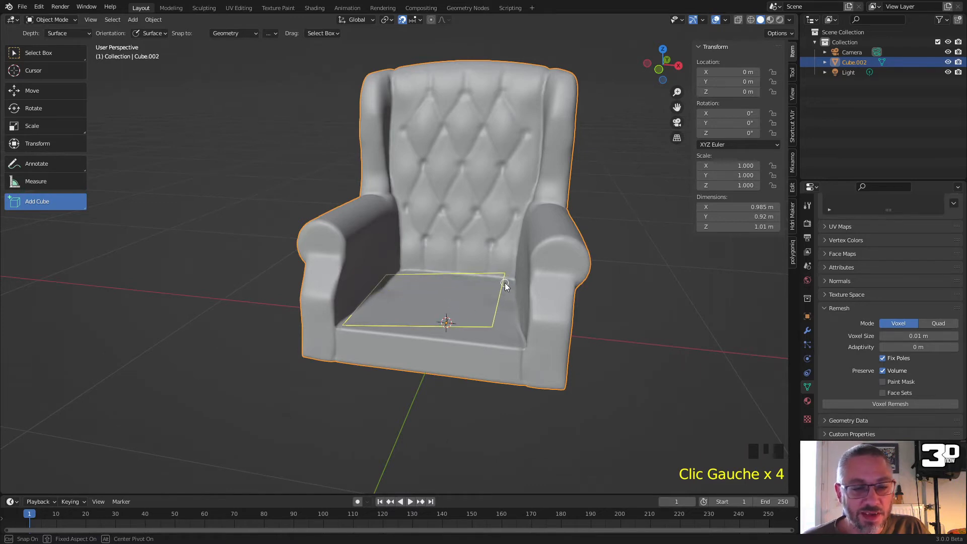
{"action": "right_click", "coordinate": [321, 313]}
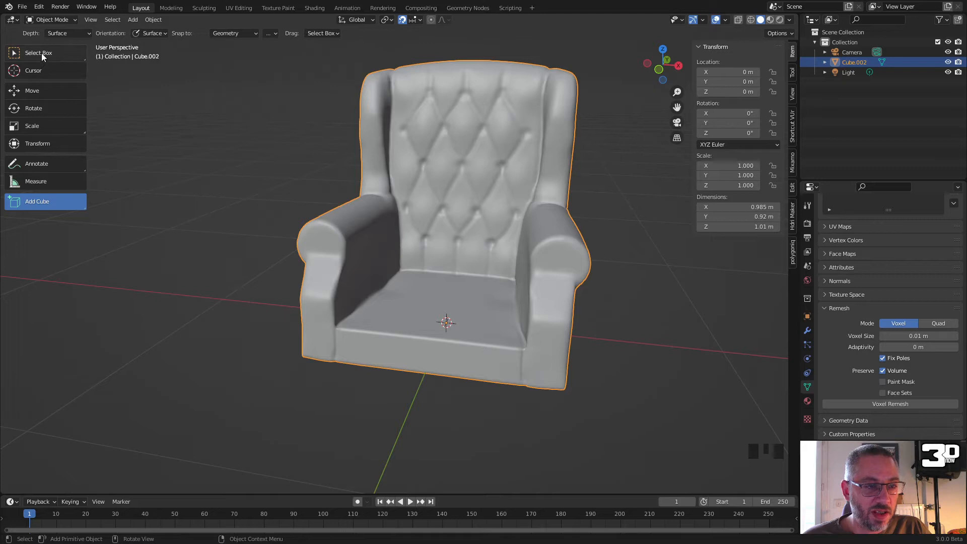
Step: Add a cube mesh at the chair and scale it uniformly to about 0.40 in Edit Mode
{"action": "left_click", "coordinate": [132, 19]}
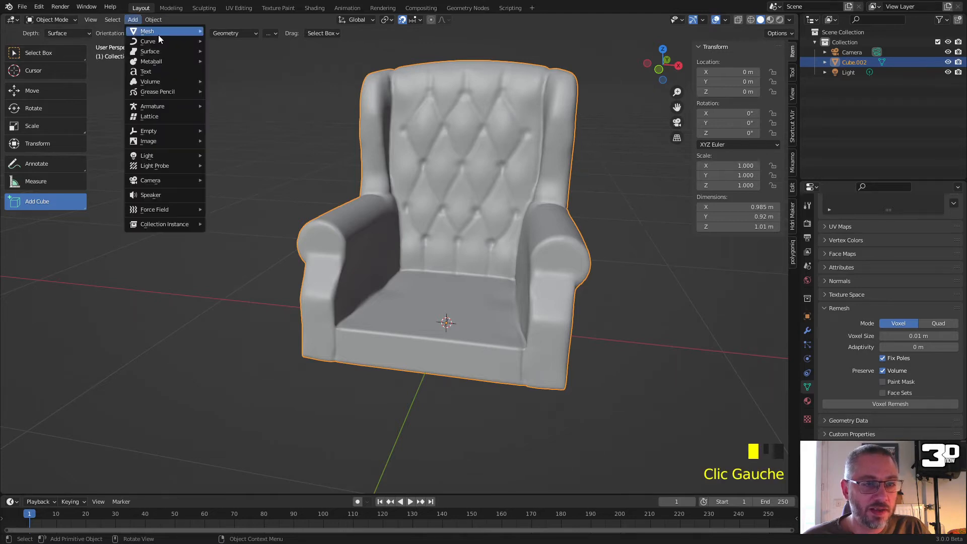
{"action": "mouse_move", "coordinate": [158, 33]}
{"action": "left_click", "coordinate": [242, 40]}
{"action": "key", "text": "Tab"}
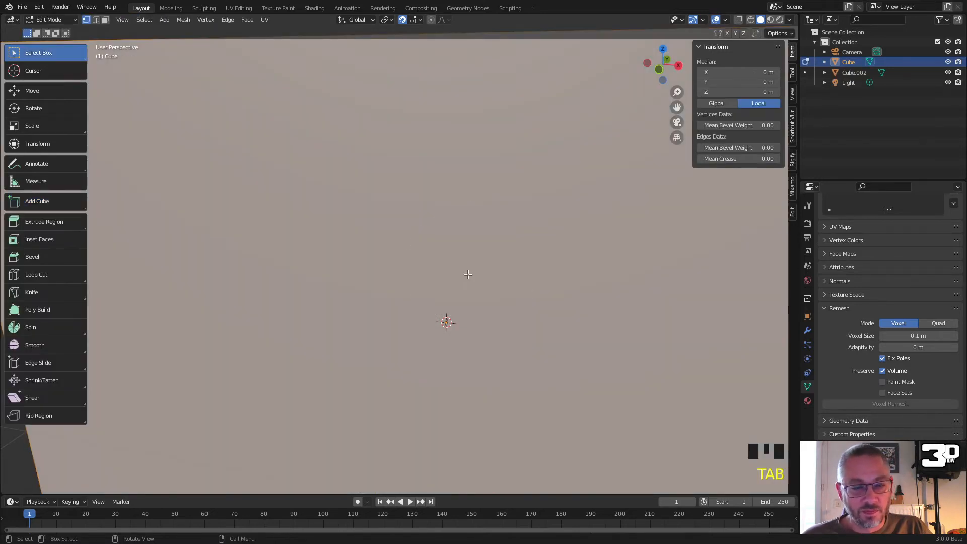
{"action": "scroll", "coordinate": [503, 270], "scroll_direction": "down", "scroll_amount": 8}
{"action": "key", "text": "s"}
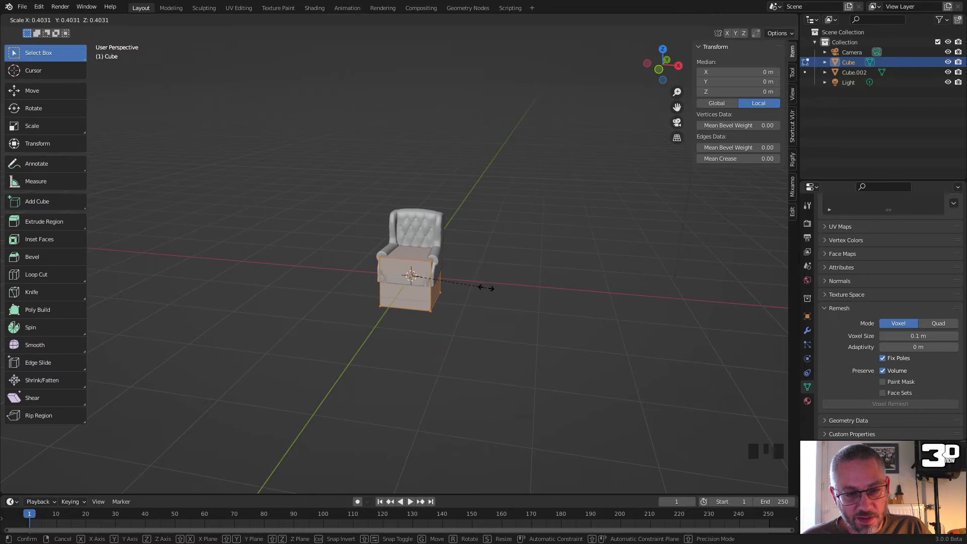
{"action": "left_click", "coordinate": [470, 279]}
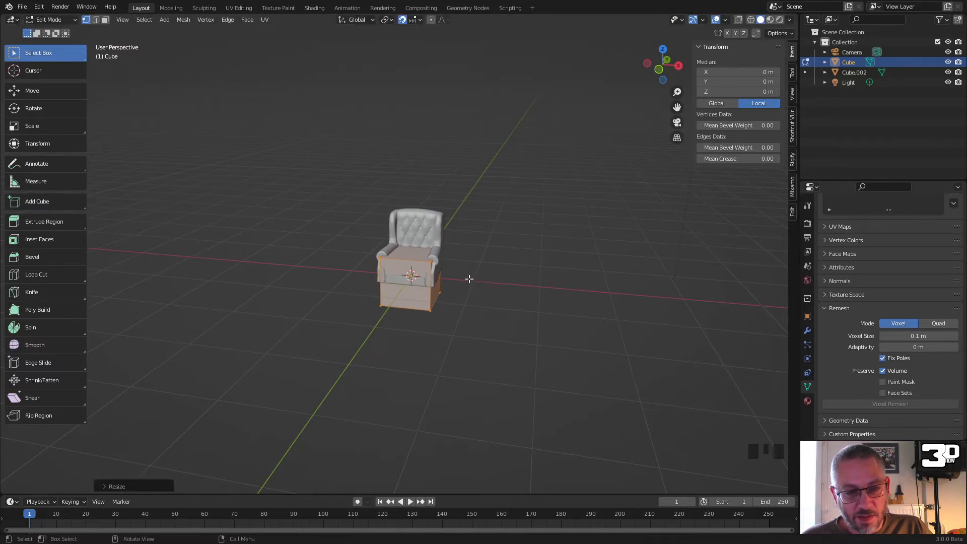
Step: Flatten the cube along Z into a slab about 0.15 m thick
{"action": "scroll", "coordinate": [470, 279], "scroll_direction": "up", "scroll_amount": 7}
{"action": "middle_click_drag", "start_coordinate": [470, 279], "coordinate": [474, 281]}
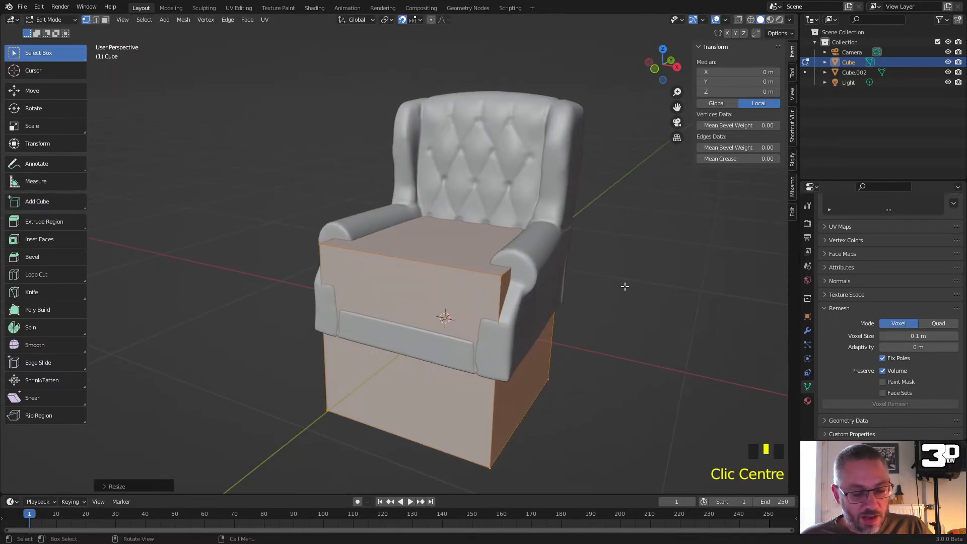
{"action": "key", "text": "s"}
{"action": "key", "text": "z"}
{"action": "left_click", "coordinate": [475, 302]}
{"action": "key", "text": "g"}
{"action": "key", "text": "z"}
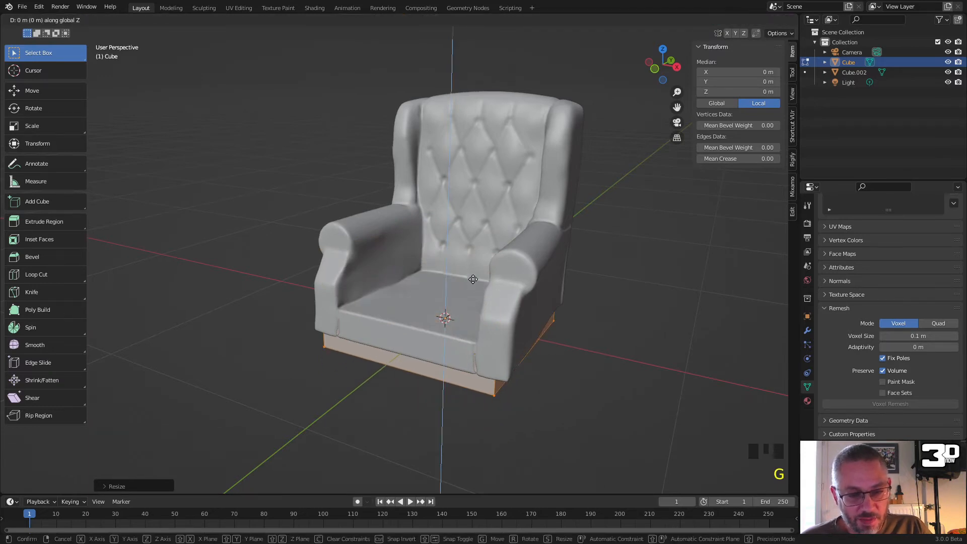
{"action": "right_click", "coordinate": [419, 304]}
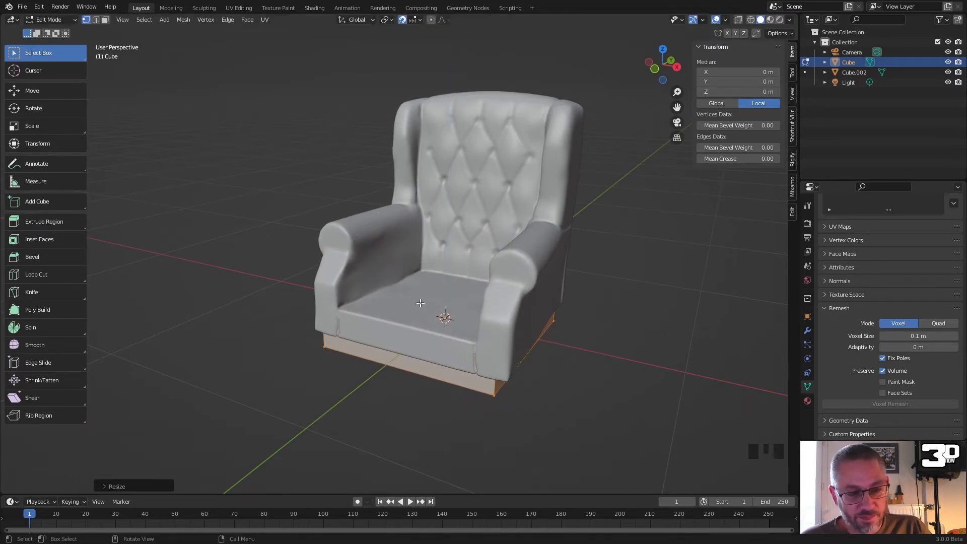
{"action": "key", "text": "g"}
{"action": "key", "text": "z"}
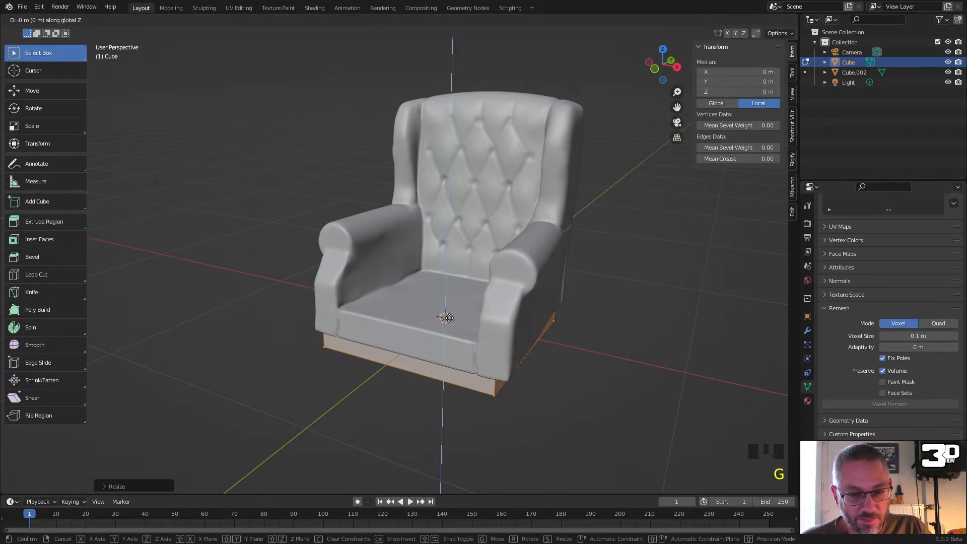
{"action": "right_click", "coordinate": [444, 322]}
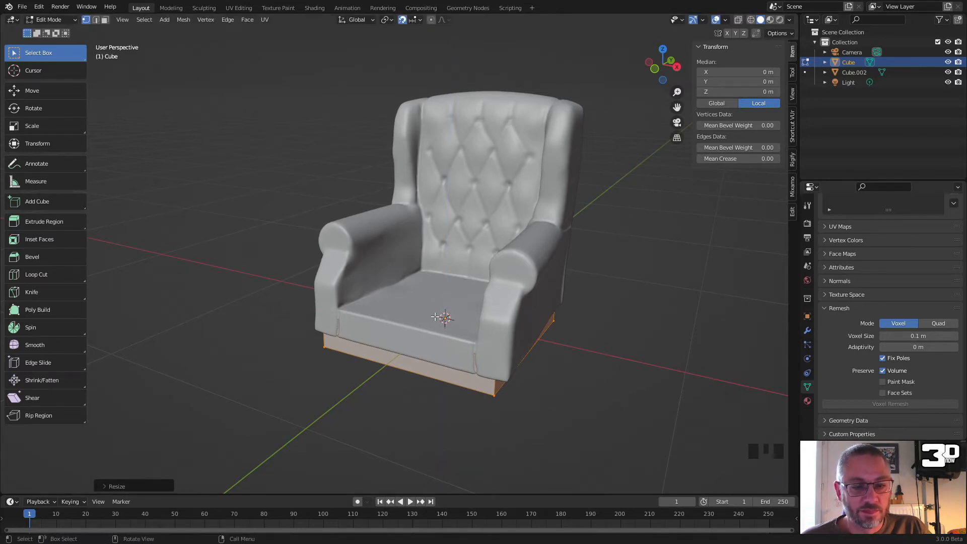
{"action": "key", "text": "g"}
{"action": "key", "text": "z"}
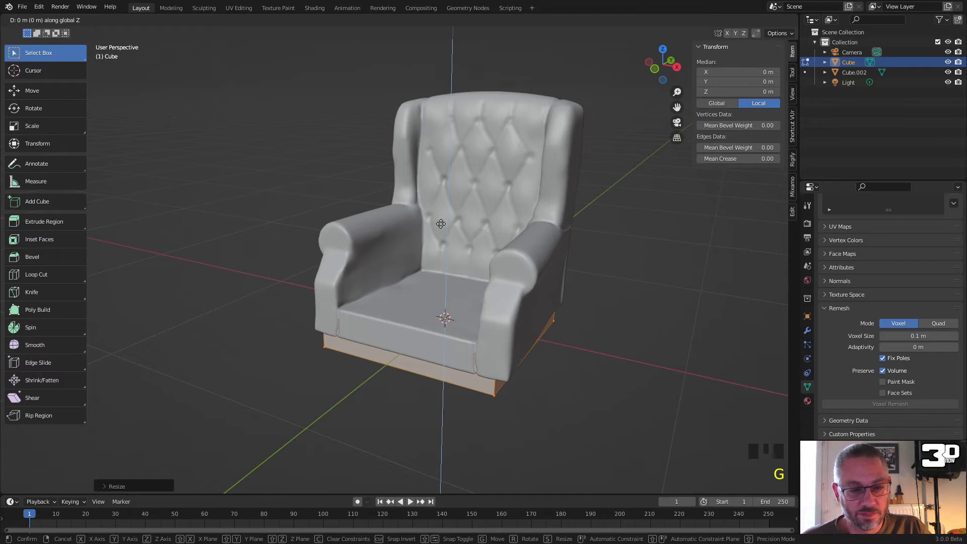
{"action": "right_click", "coordinate": [441, 177]}
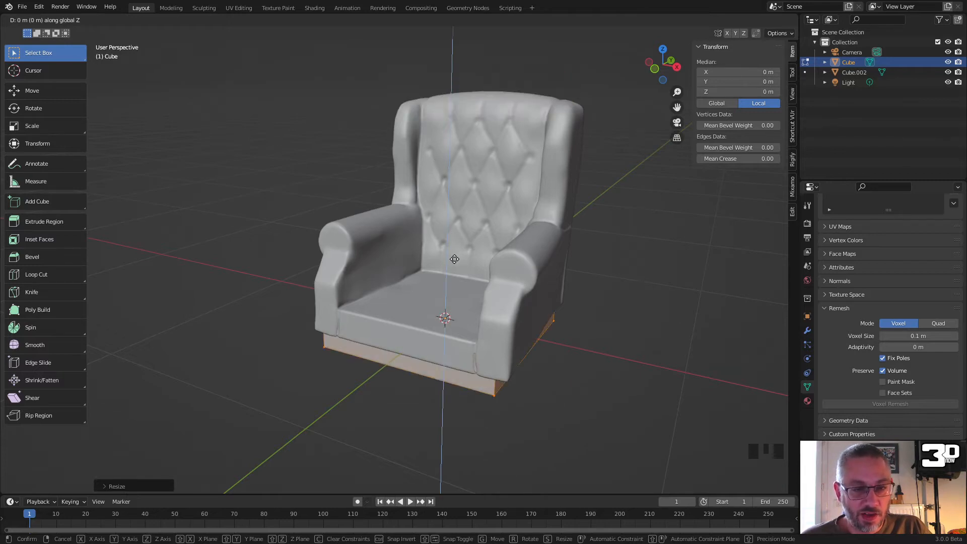
Step: Turn off snapping and raise the slab about 0.2 m along Z so it sits on the chair's seat
{"action": "left_click", "coordinate": [403, 23]}
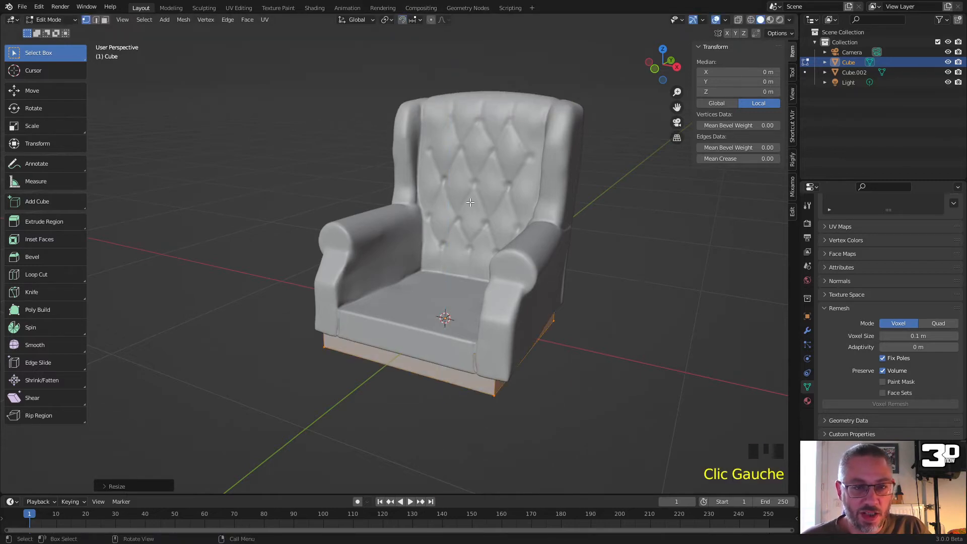
{"action": "key", "text": "g"}
{"action": "key", "text": "z"}
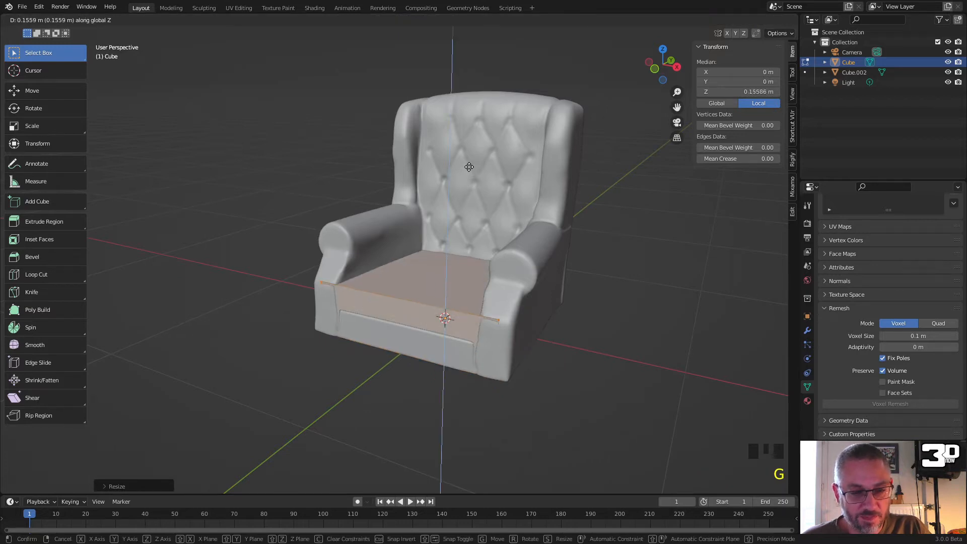
{"action": "left_click", "coordinate": [474, 163]}
{"action": "middle_click_drag", "start_coordinate": [473, 163], "coordinate": [500, 220]}
{"action": "key", "text": "Tab"}
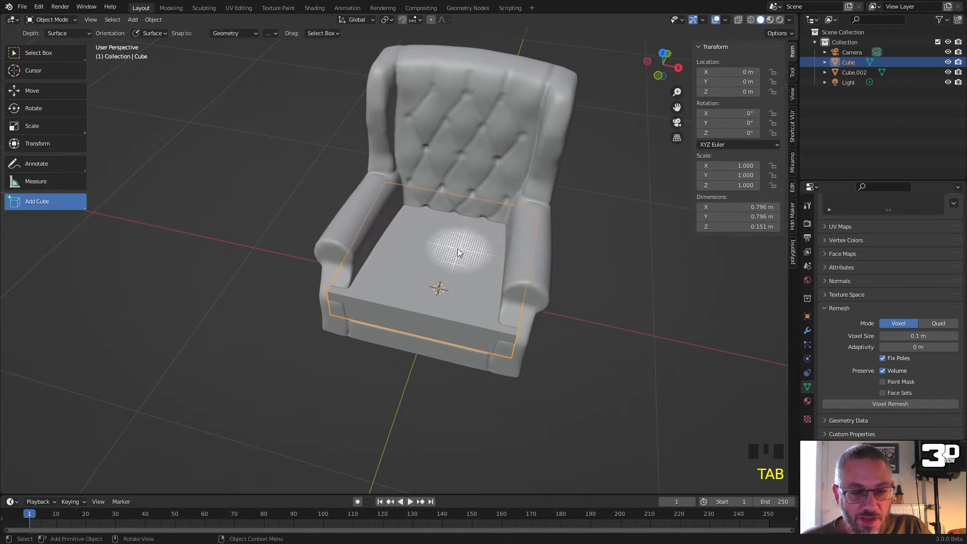
Step: With X-ray enabled, move the slab's four rear vertices forward along Y to about 0.24 m, in front of the backrest
{"action": "key", "text": "alt+z"}
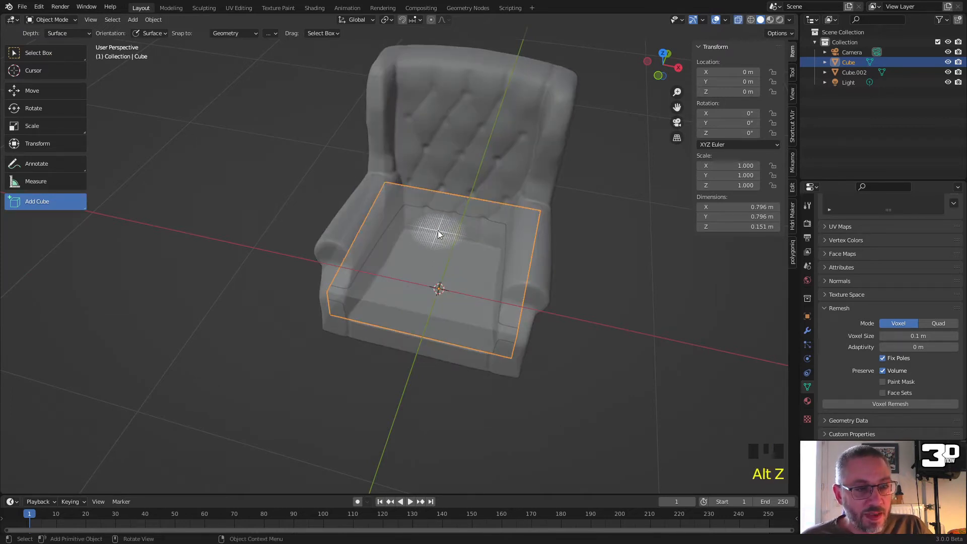
{"action": "key", "text": "Tab"}
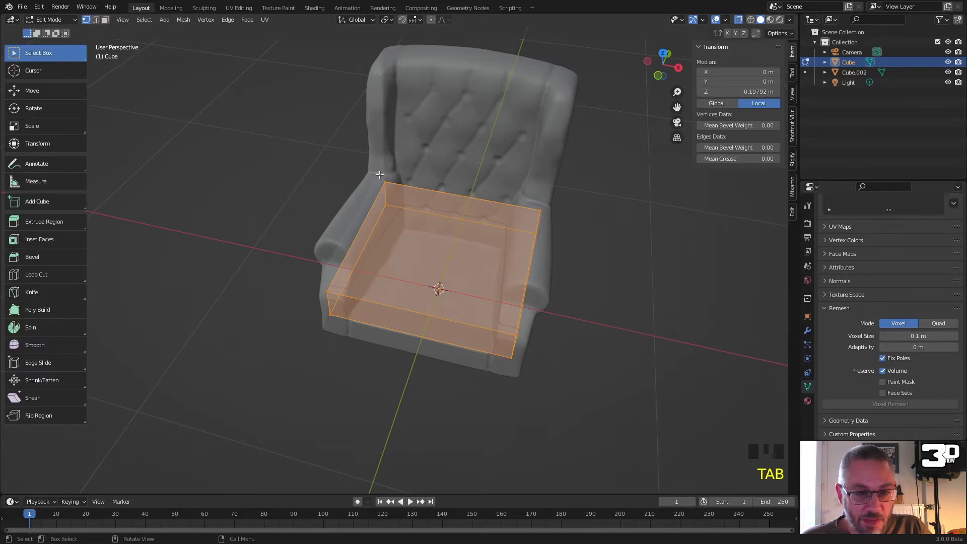
{"action": "left_click_drag", "start_coordinate": [375, 174], "coordinate": [406, 213]}
{"action": "left_click_drag", "start_coordinate": [551, 238], "coordinate": [494, 192], "text": "shift"}
{"action": "middle_click_drag", "start_coordinate": [511, 217], "coordinate": [488, 274]}
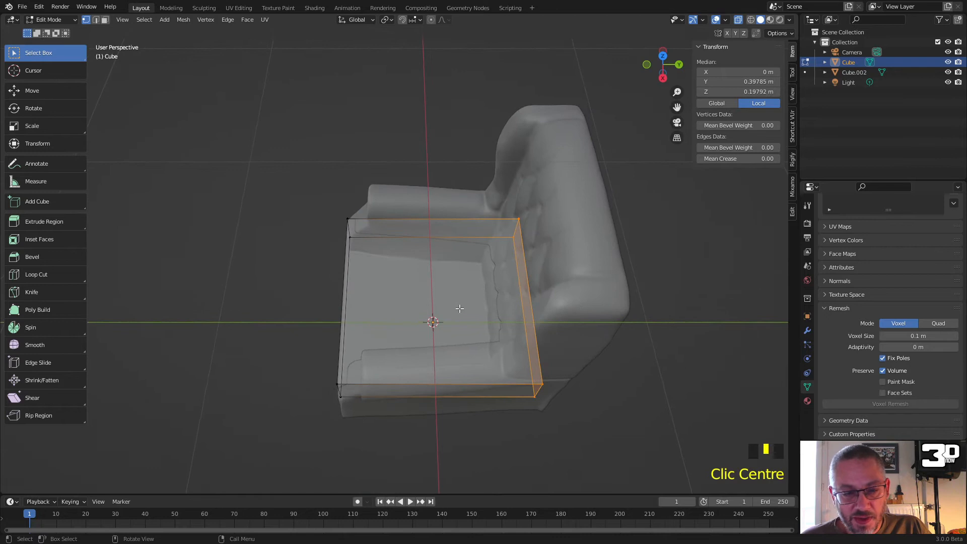
{"action": "key", "text": "g"}
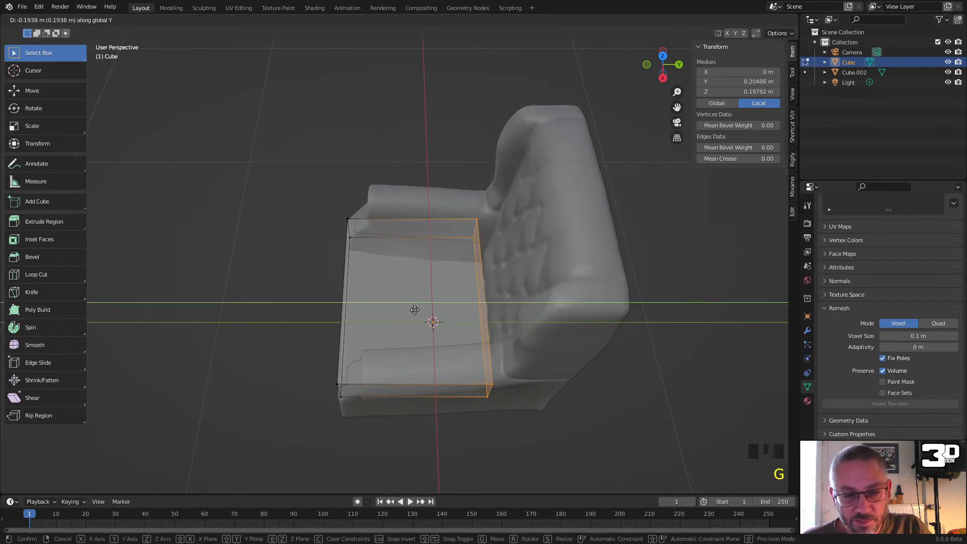
{"action": "left_click", "coordinate": [424, 313]}
Step: Narrow the slab's rear end along X to about 0.64 of its width to fit between the armrests
{"action": "middle_click_drag", "start_coordinate": [431, 319], "coordinate": [474, 247]}
{"action": "scroll", "coordinate": [498, 251], "scroll_direction": "up", "scroll_amount": 4}
{"action": "key", "text": "s"}
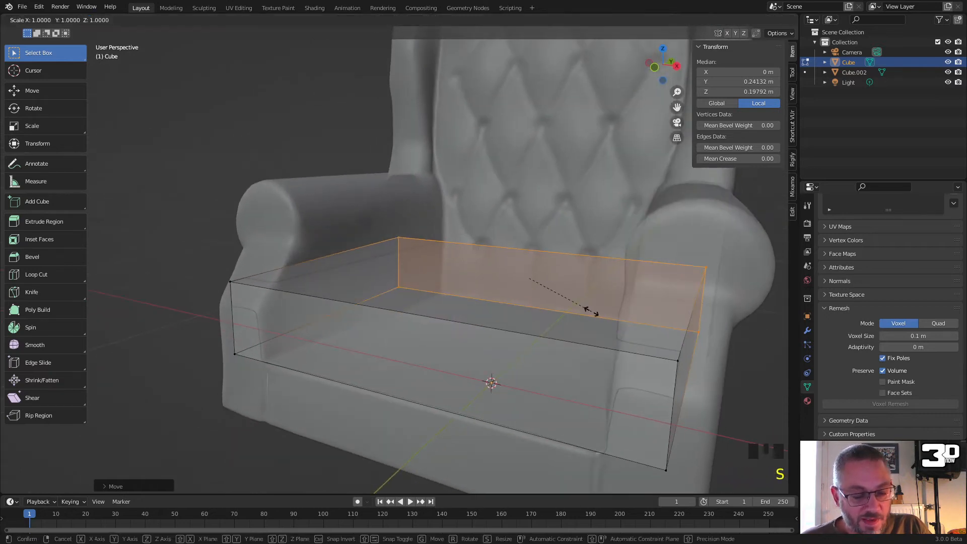
{"action": "key", "text": "x"}
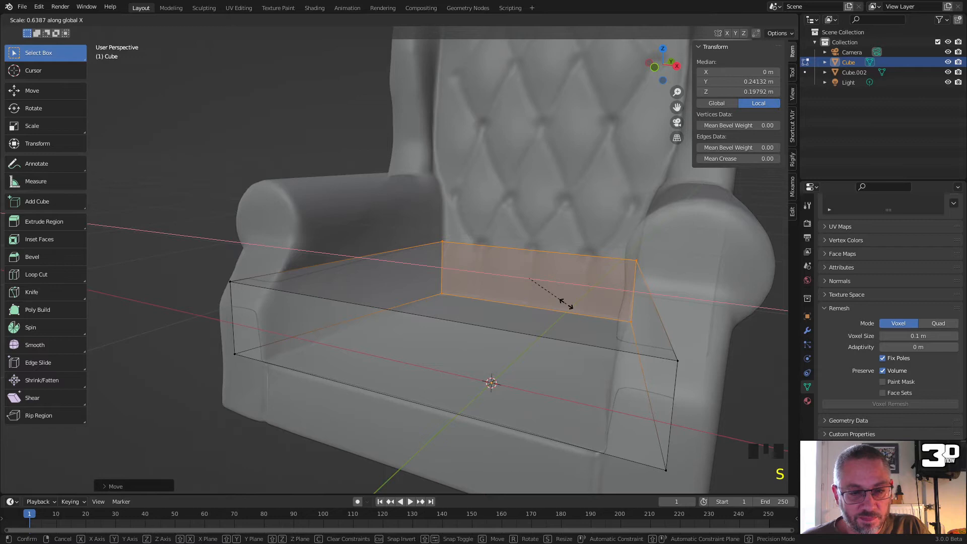
{"action": "left_click", "coordinate": [565, 302]}
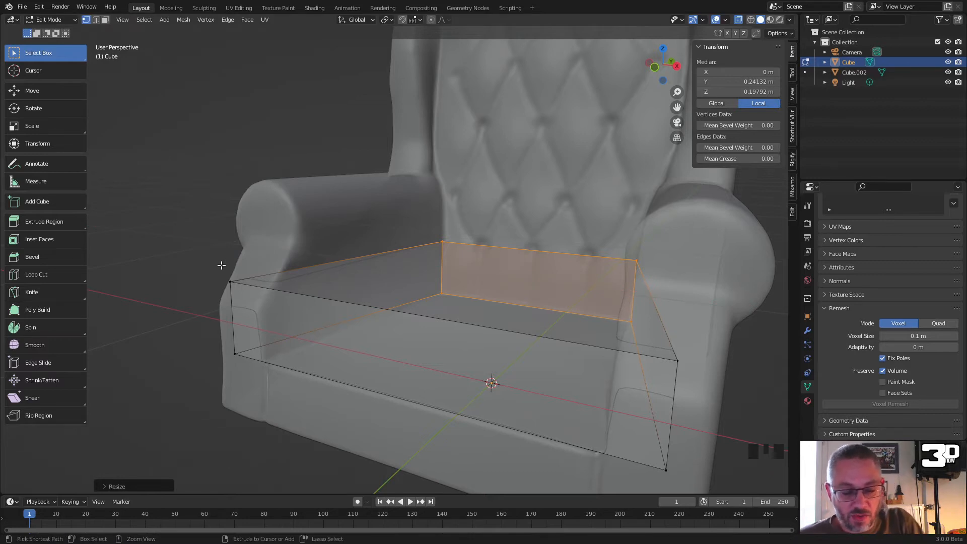
Step: Invert the vertex selection and narrow the slab's front end along X to about 0.79 of its width
{"action": "key", "text": "ctrl+i"}
{"action": "key", "text": "s"}
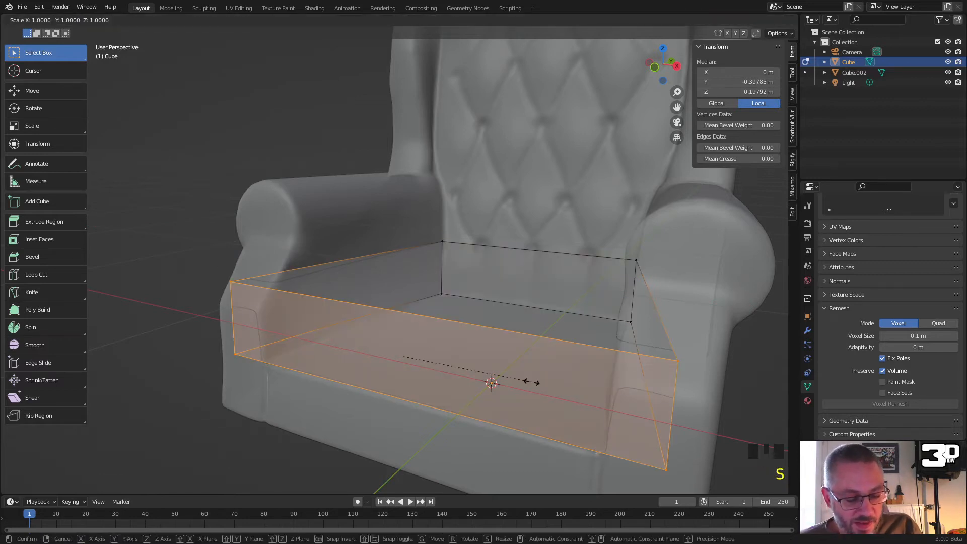
{"action": "key", "text": "x"}
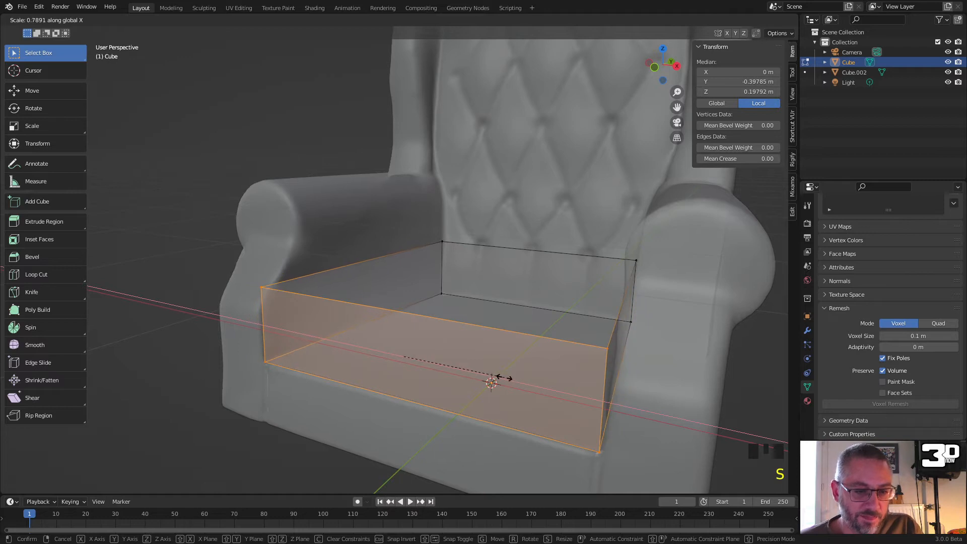
{"action": "left_click", "coordinate": [500, 379]}
Step: Lower the slab's top face along Z to about 0.21 m and turn X-ray off
{"action": "key", "text": "3"}
{"action": "left_click", "coordinate": [472, 270]}
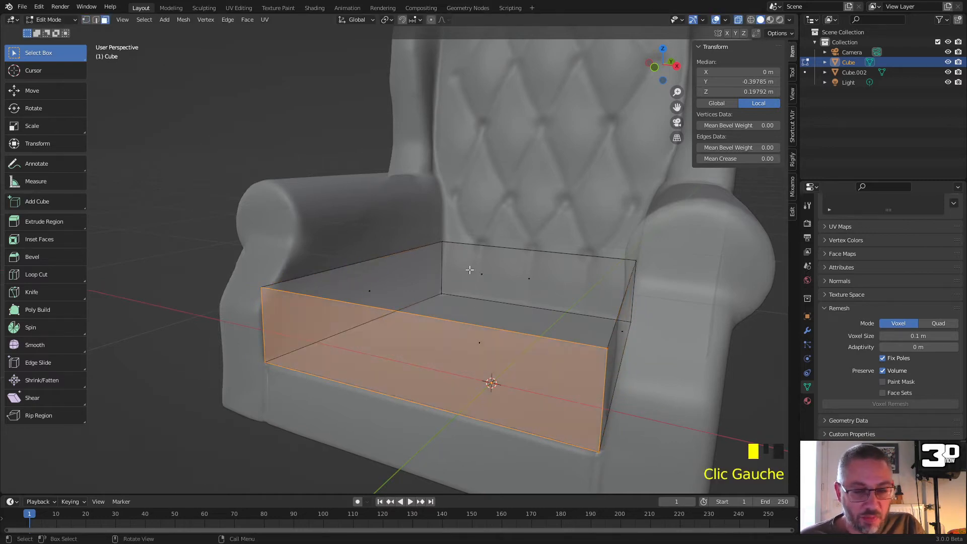
{"action": "key", "text": "g"}
{"action": "key", "text": "z"}
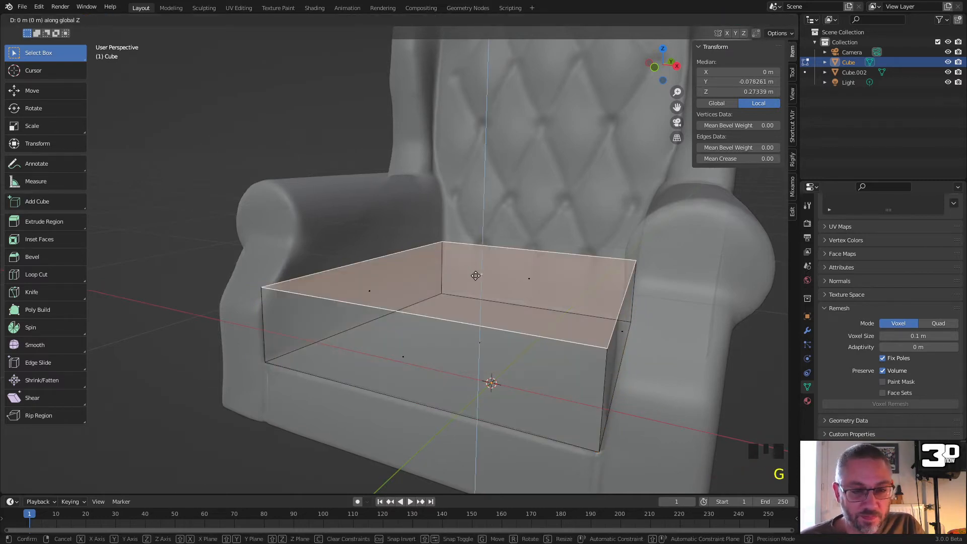
{"action": "left_click", "coordinate": [478, 300]}
{"action": "scroll", "coordinate": [494, 312], "scroll_direction": "down", "scroll_amount": 1}
{"action": "mouse_move", "coordinate": [493, 312]}
{"action": "middle_mouse_down"}
{"action": "mouse_move", "coordinate": [520, 327]}
{"action": "mouse_move", "coordinate": [509, 321]}
{"action": "mouse_move", "coordinate": [514, 341]}
{"action": "mouse_move", "coordinate": [503, 313]}
{"action": "middle_mouse_up"}
{"action": "key", "text": "alt+z"}
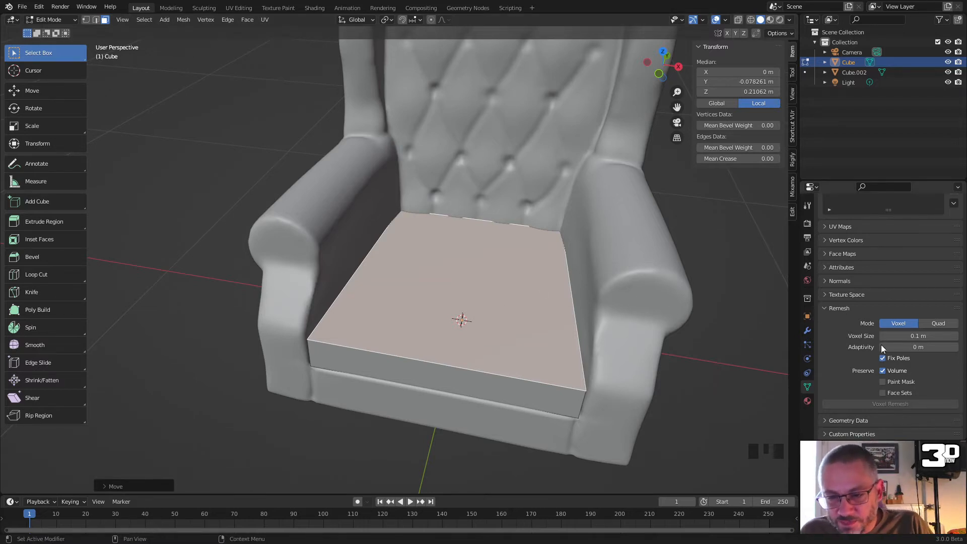
Step: Set the seat cushion's voxel size to 0.01 m and apply Voxel Remesh in Object Mode
{"action": "left_click", "coordinate": [914, 336]}
{"action": "key", "text": "BackSpace"}
{"action": "type", "text": ".1"}
{"action": "type", "text": "0"}
{"action": "key", "text": "Return"}
{"action": "key", "text": "Tab"}
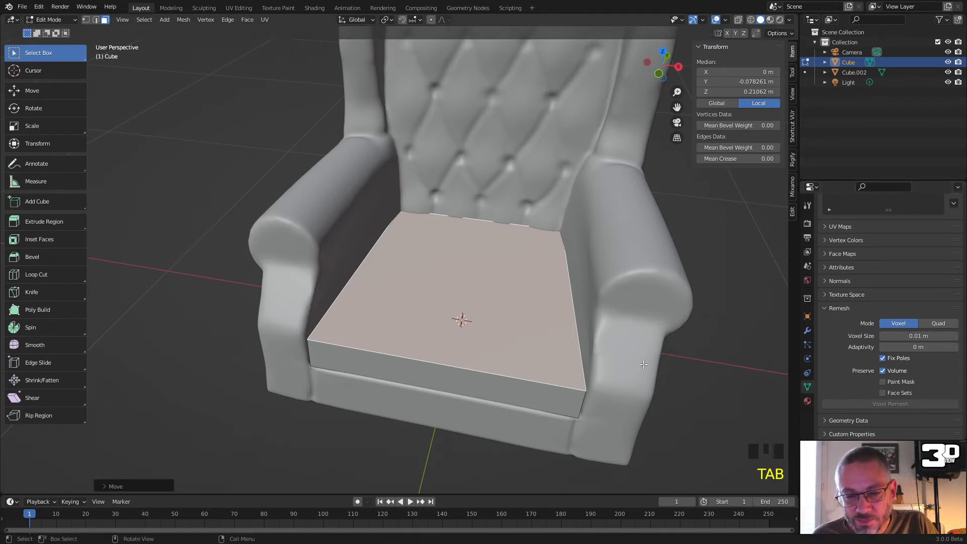
{"action": "key", "text": "Tab"}
{"action": "left_click", "coordinate": [896, 404]}
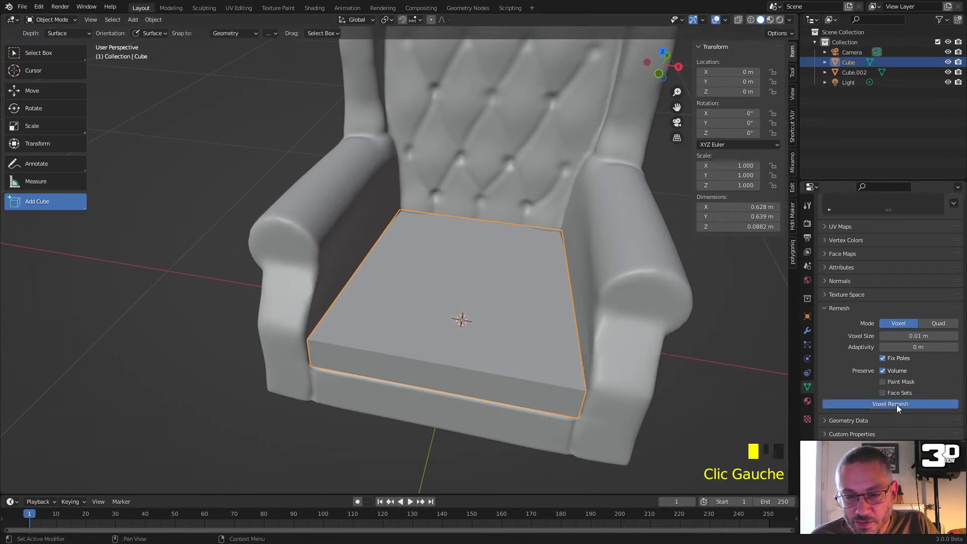
{"action": "mouse_move", "coordinate": [318, 210]}
{"action": "middle_mouse_down"}
{"action": "mouse_move", "coordinate": [300, 179]}
{"action": "mouse_move", "coordinate": [329, 167]}
{"action": "mouse_move", "coordinate": [310, 206]}
{"action": "mouse_move", "coordinate": [326, 212]}
{"action": "middle_mouse_up"}
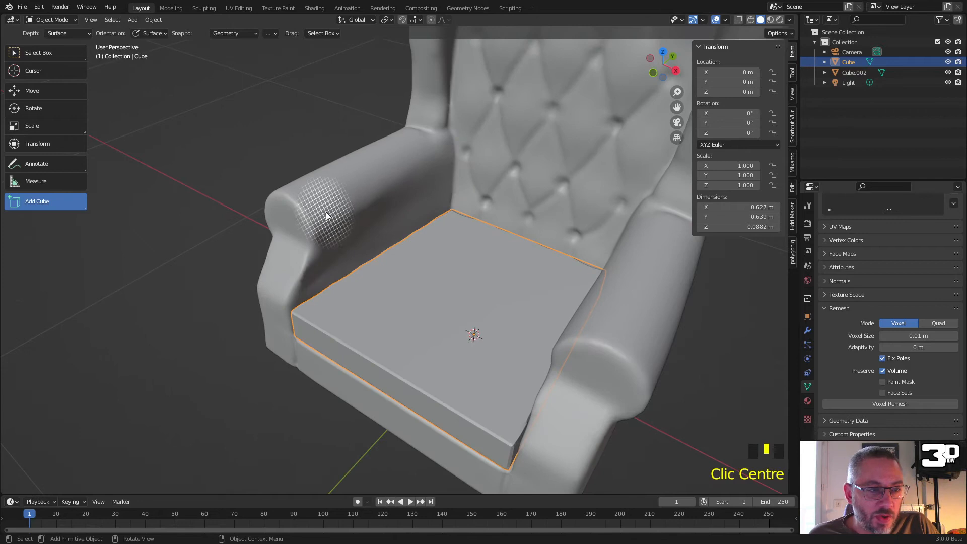
Step: Enter Sculpt Mode on the seat cushion and set the Grab brush to a 137 px radius with X mirroring on
{"action": "left_click", "coordinate": [46, 20]}
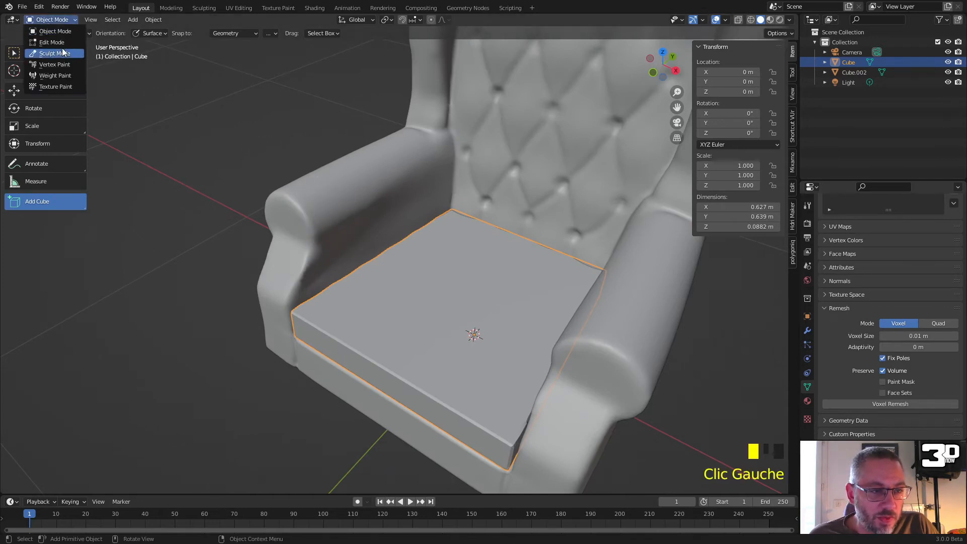
{"action": "left_click", "coordinate": [64, 52]}
{"action": "middle_click_drag", "start_coordinate": [409, 231], "coordinate": [422, 267]}
{"action": "left_click", "coordinate": [34, 319]}
{"action": "scroll", "coordinate": [455, 253], "scroll_direction": "down", "scroll_amount": 4}
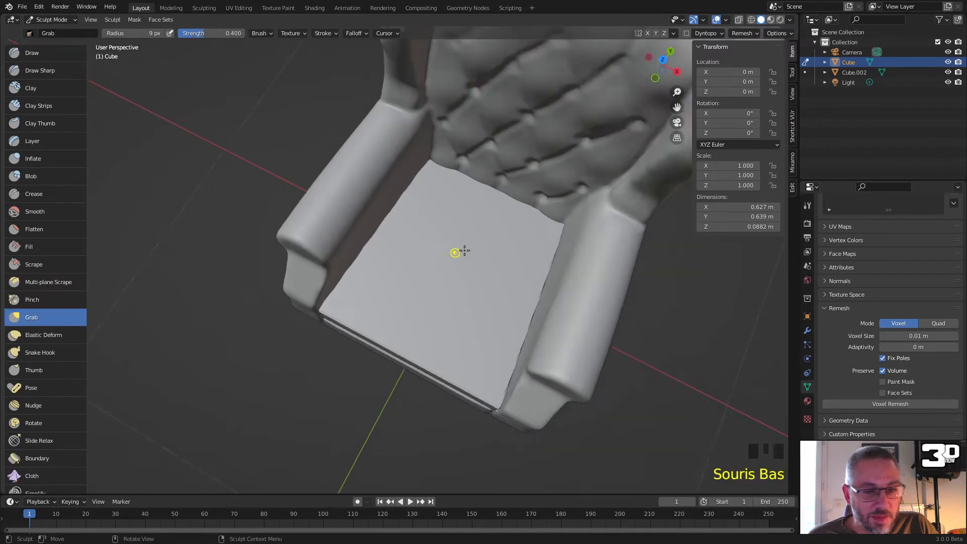
{"action": "key", "text": "f"}
{"action": "left_click", "coordinate": [507, 298]}
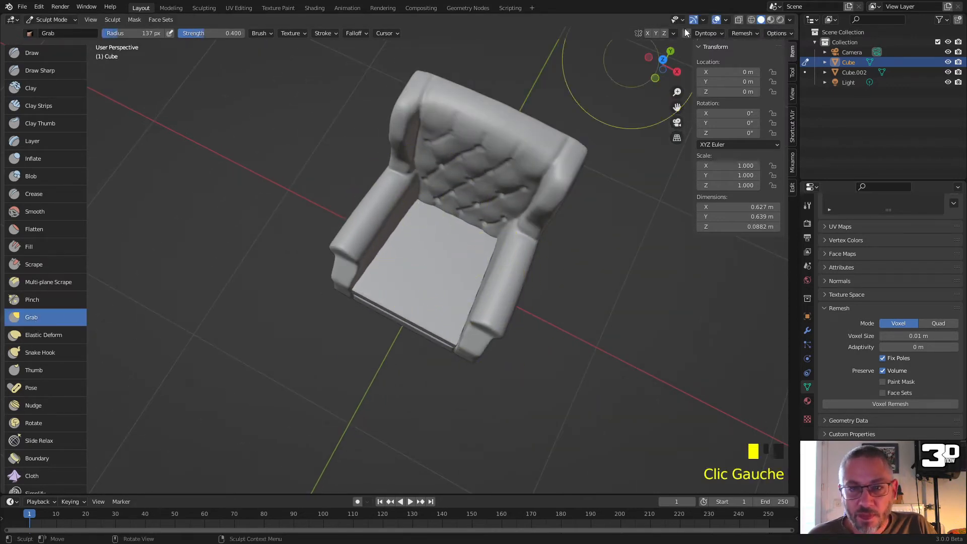
{"action": "left_click", "coordinate": [648, 34]}
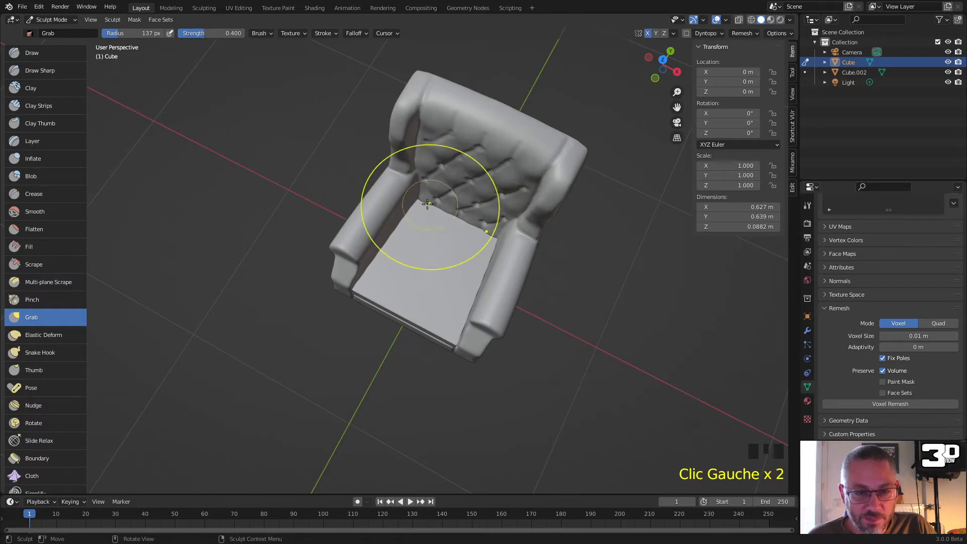
Step: Nudge the cushion's rear corners and its front corners slightly inward with the mirrored Grab brush
{"action": "left_click_drag", "start_coordinate": [415, 207], "coordinate": [421, 208]}
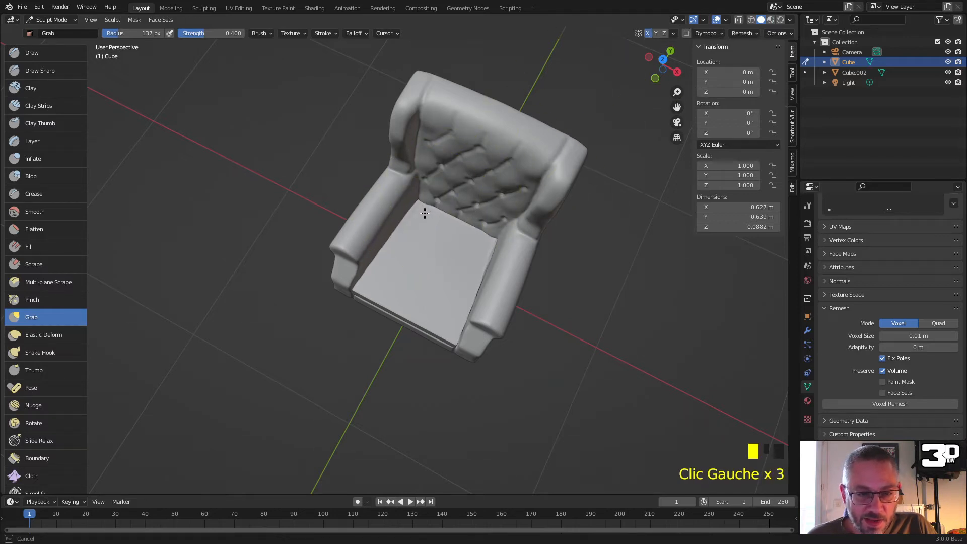
{"action": "left_click", "coordinate": [259, 34]}
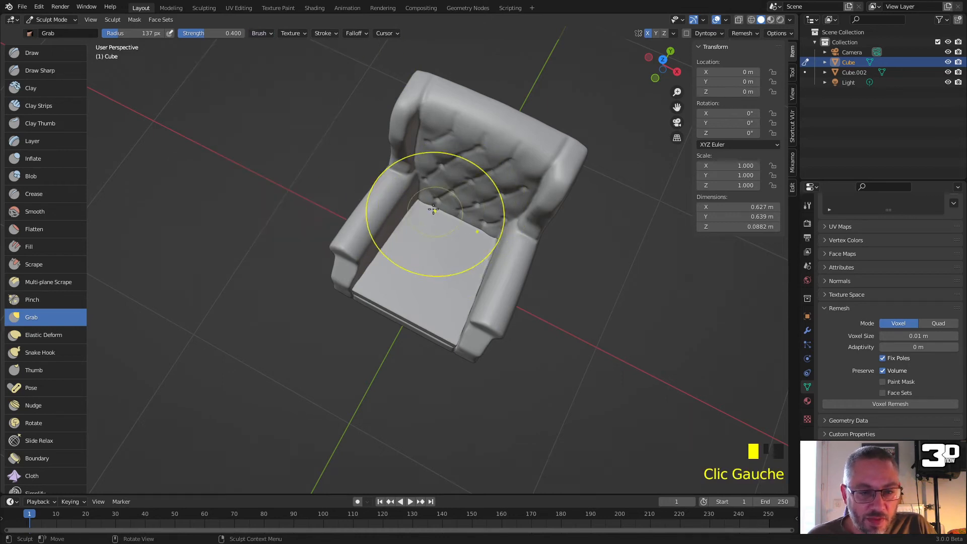
{"action": "left_click_drag", "start_coordinate": [406, 206], "coordinate": [417, 203]}
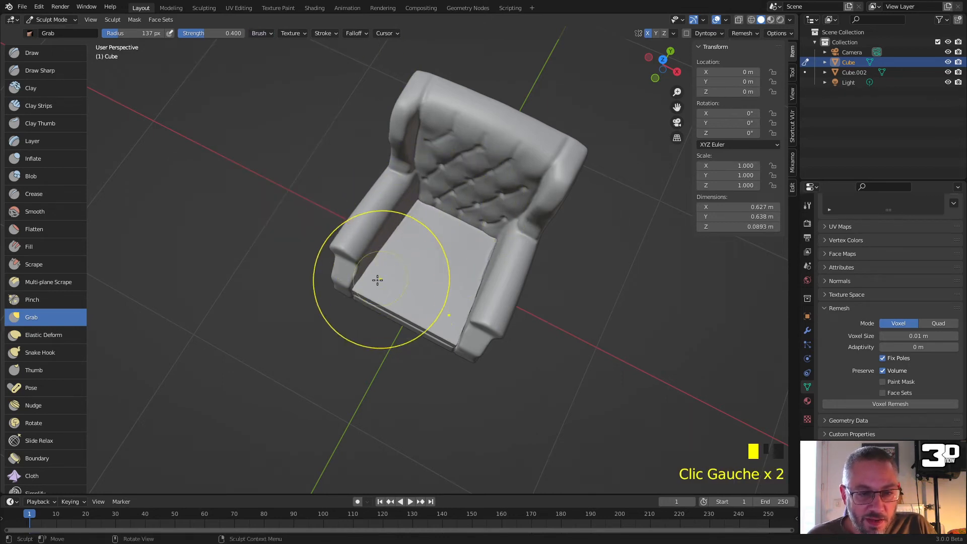
{"action": "left_click_drag", "start_coordinate": [351, 288], "coordinate": [354, 289]}
Step: Pull the cushion's front side corners out toward the armrests and draw the middle of its front edge forward with Grab
{"action": "mouse_move", "coordinate": [355, 288]}
{"action": "middle_mouse_down"}
{"action": "mouse_move", "coordinate": [392, 267]}
{"action": "mouse_move", "coordinate": [421, 323]}
{"action": "middle_mouse_up"}
{"action": "scroll", "coordinate": [404, 261], "scroll_direction": "up", "scroll_amount": 5}
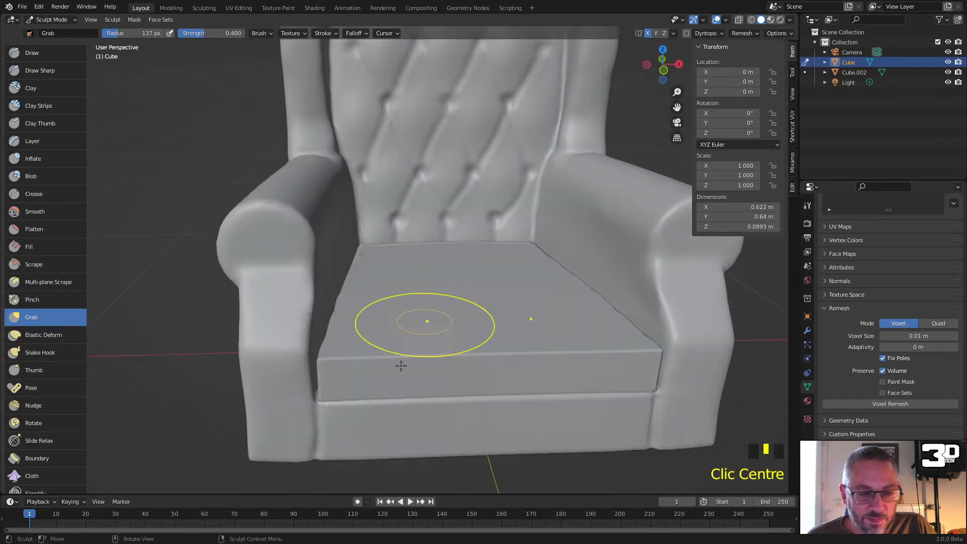
{"action": "mouse_move", "coordinate": [327, 368]}
{"action": "left_mouse_down"}
{"action": "mouse_move", "coordinate": [316, 374]}
{"action": "mouse_move", "coordinate": [321, 398]}
{"action": "left_mouse_up"}
{"action": "mouse_move", "coordinate": [469, 380]}
{"action": "middle_mouse_down"}
{"action": "mouse_move", "coordinate": [453, 380]}
{"action": "mouse_move", "coordinate": [456, 362]}
{"action": "middle_mouse_up"}
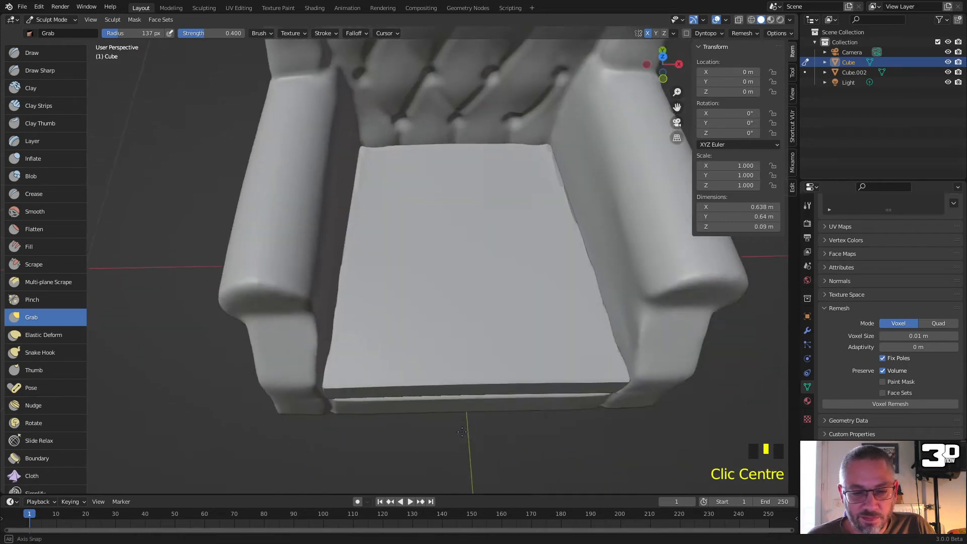
{"action": "scroll", "coordinate": [479, 360], "scroll_direction": "down", "scroll_amount": 5}
{"action": "left_click_drag", "start_coordinate": [430, 311], "coordinate": [430, 317]}
{"action": "mouse_move", "coordinate": [429, 316]}
{"action": "middle_mouse_down"}
{"action": "mouse_move", "coordinate": [440, 250]}
{"action": "mouse_move", "coordinate": [429, 282]}
{"action": "middle_mouse_up"}
Step: Undo the trial pull on the cushion's centre, enlarge the Grab radius to 363 px and gently adjust its top and lower front edge
{"action": "left_click_drag", "start_coordinate": [423, 312], "coordinate": [431, 281]}
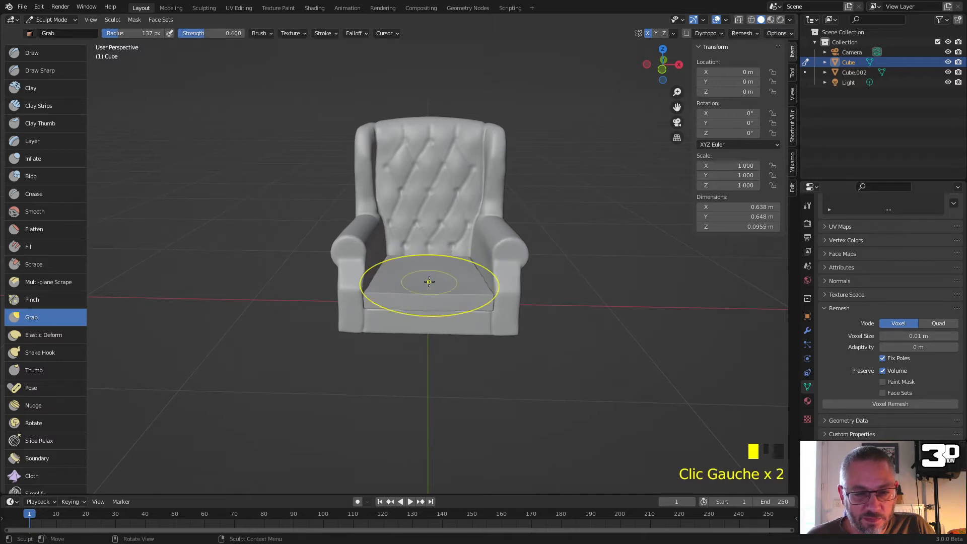
{"action": "key", "text": "ctrl+z"}
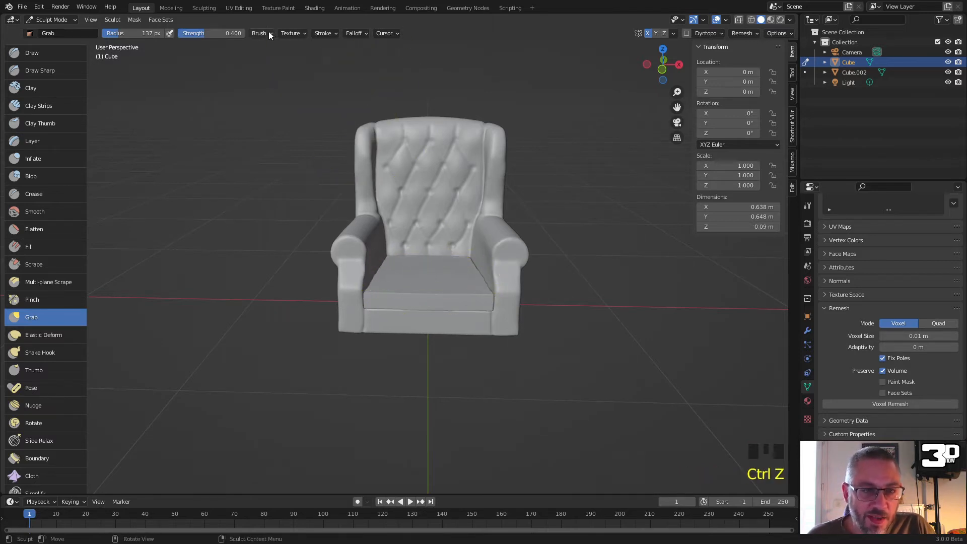
{"action": "scroll", "coordinate": [428, 310], "scroll_direction": "up", "scroll_amount": 4}
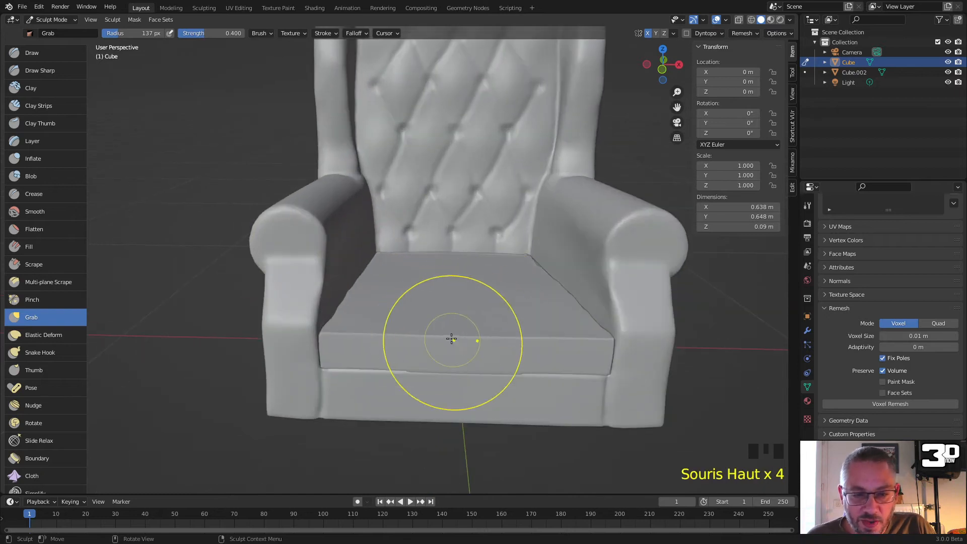
{"action": "key", "text": "f"}
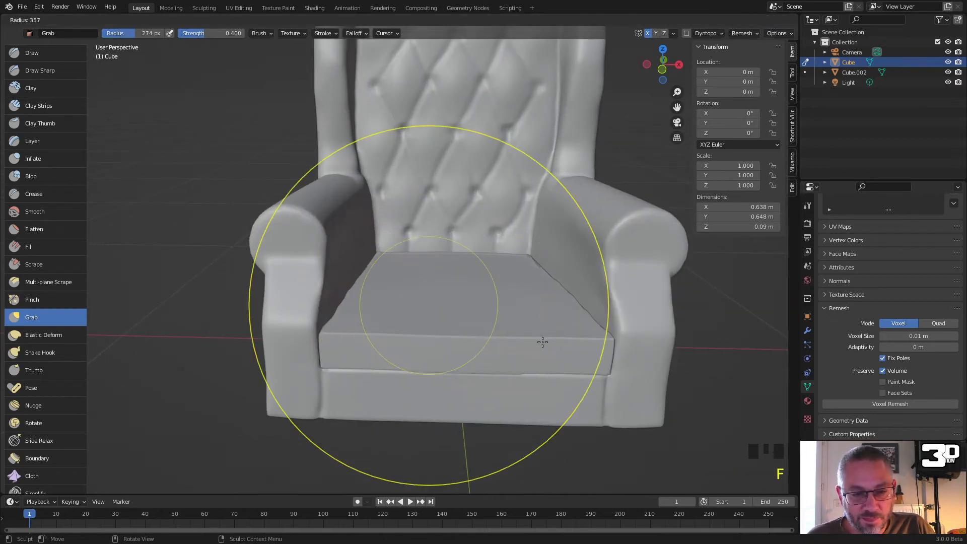
{"action": "left_click", "coordinate": [542, 341]}
{"action": "left_click_drag", "start_coordinate": [454, 305], "coordinate": [457, 315]}
{"action": "left_click_drag", "start_coordinate": [463, 373], "coordinate": [456, 371]}
{"action": "scroll", "coordinate": [456, 371], "scroll_direction": "down", "scroll_amount": 2}
{"action": "middle_click_drag", "start_coordinate": [456, 371], "coordinate": [438, 352]}
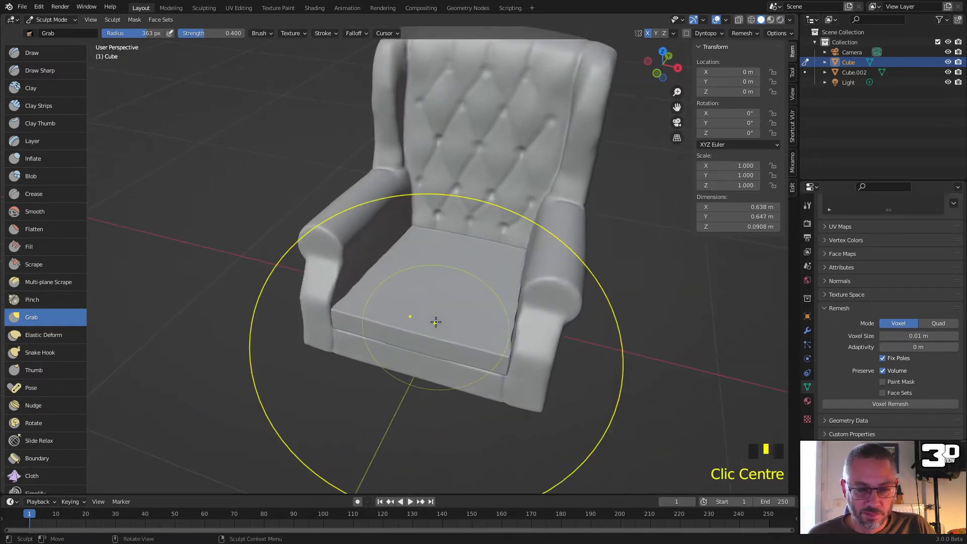
Step: Puff out the cushion's front face with strokes across its width, using the Draw brush at a 100 px radius
{"action": "left_click", "coordinate": [44, 53]}
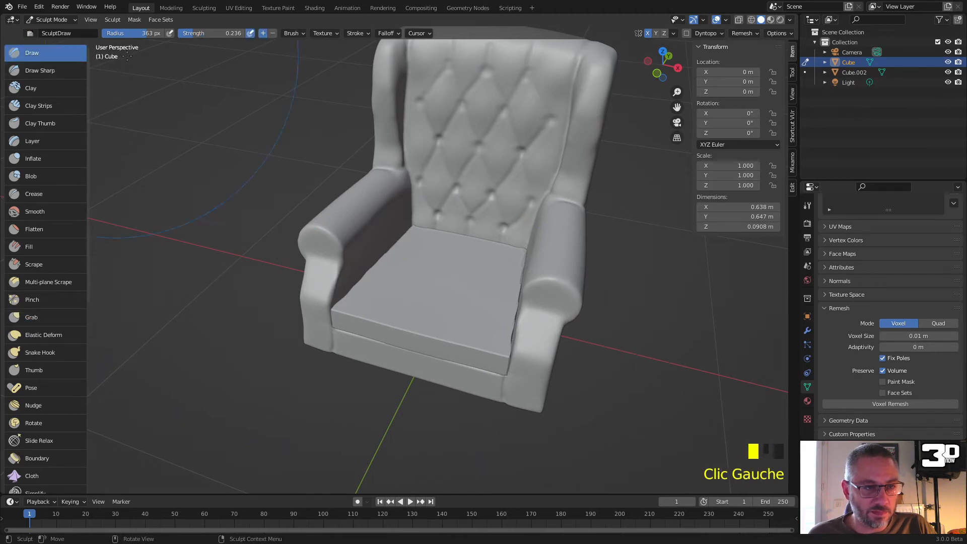
{"action": "left_click", "coordinate": [290, 34]}
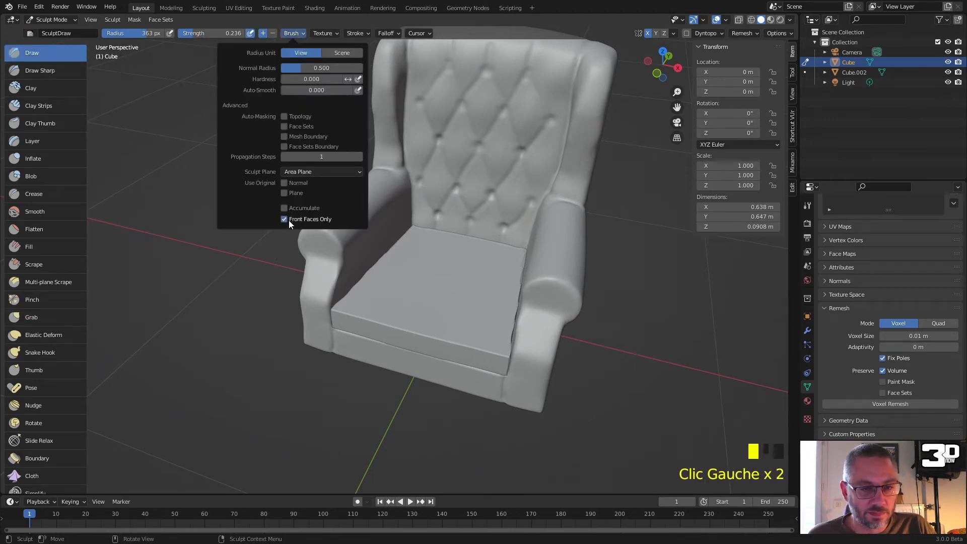
{"action": "key", "text": "f"}
{"action": "key", "text": "f"}
{"action": "key", "text": "f"}
{"action": "key", "text": "f"}
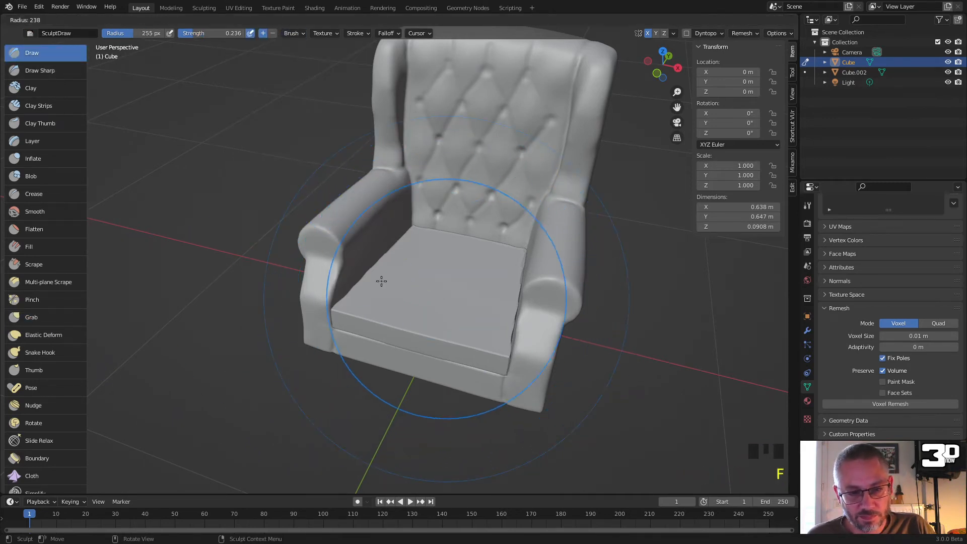
{"action": "scroll", "coordinate": [423, 319], "scroll_direction": "up", "scroll_amount": 2}
{"action": "middle_click_drag", "start_coordinate": [423, 319], "coordinate": [115, 136]}
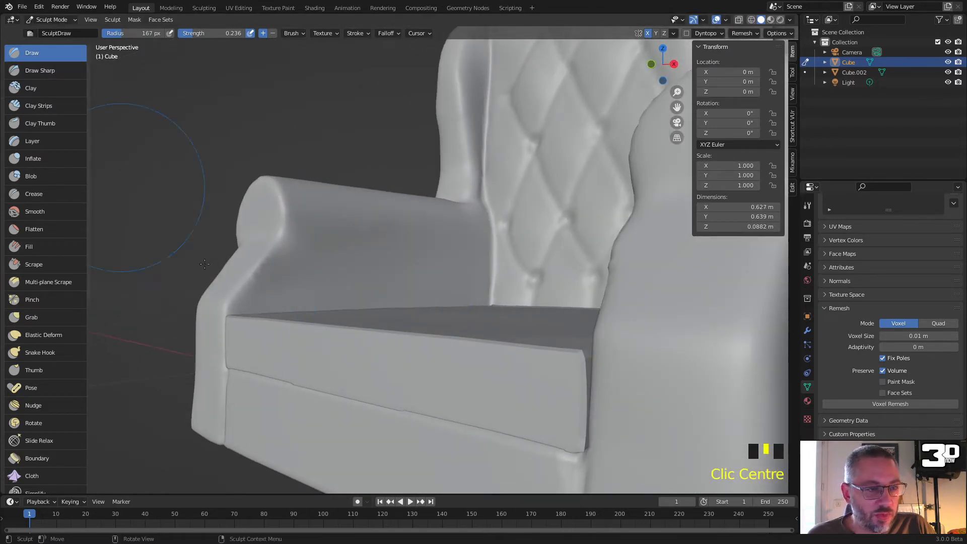
{"action": "key", "text": "f"}
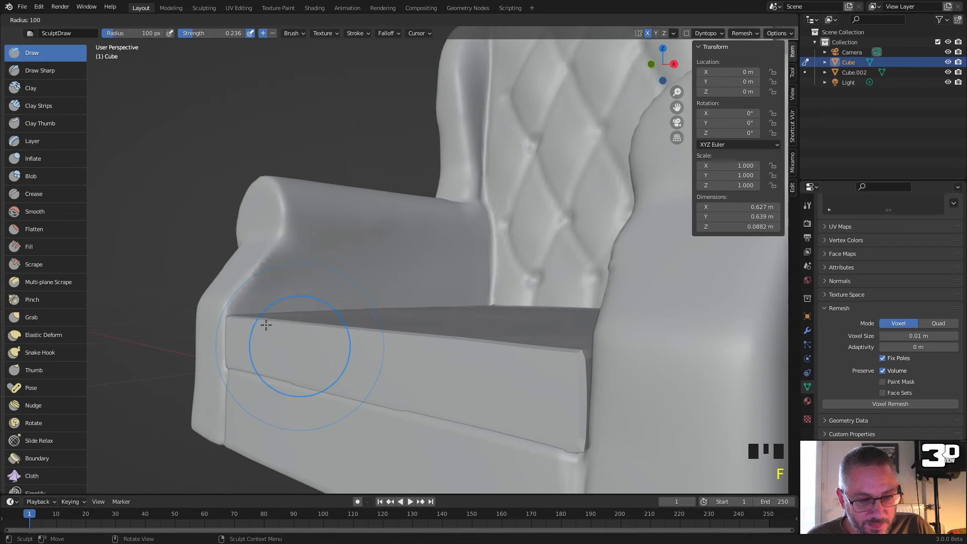
{"action": "left_click", "coordinate": [266, 325]}
{"action": "left_click_drag", "start_coordinate": [238, 339], "coordinate": [257, 346]}
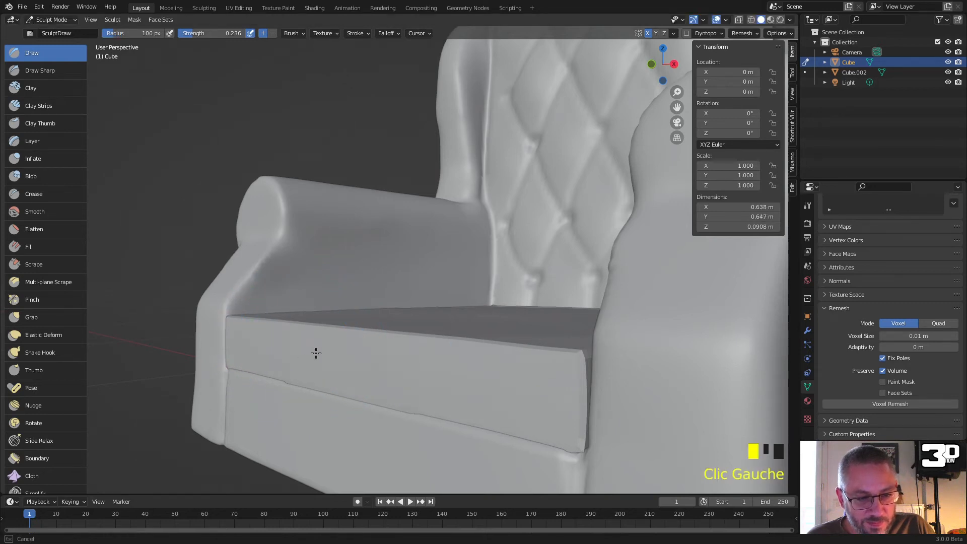
{"action": "left_click_drag", "start_coordinate": [550, 393], "coordinate": [504, 387]}
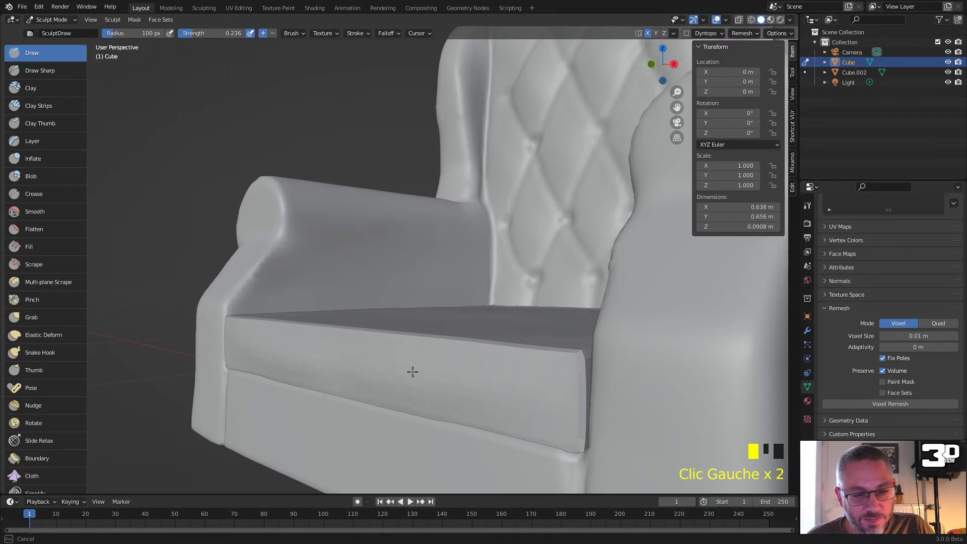
Step: Build up the cushion's top surface into a soft bulge with the Draw brush, turning X mirroring off for the strokes
{"action": "middle_click_drag", "start_coordinate": [385, 356], "coordinate": [429, 391]}
{"action": "scroll", "coordinate": [430, 372], "scroll_direction": "down", "scroll_amount": 6}
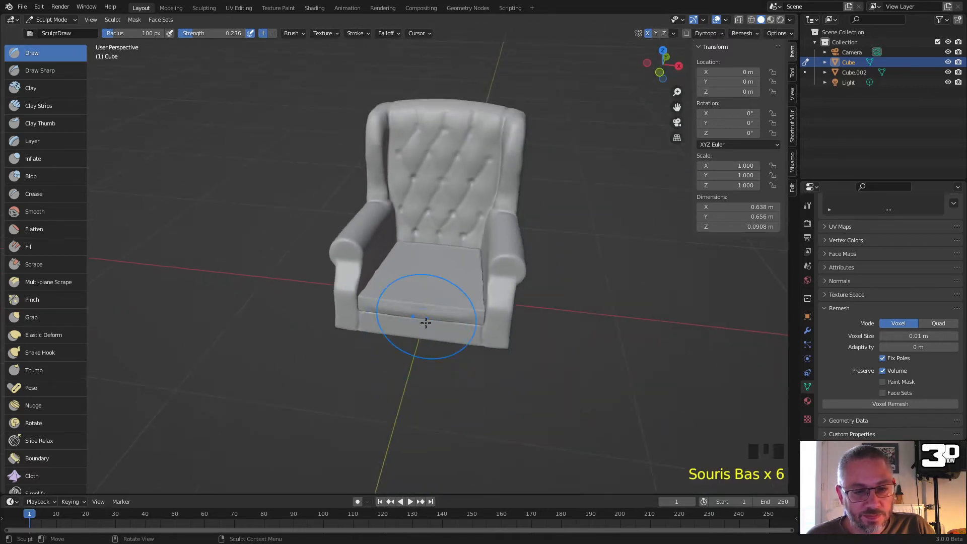
{"action": "middle_click_drag", "start_coordinate": [425, 323], "coordinate": [419, 255]}
{"action": "left_click", "coordinate": [423, 249]}
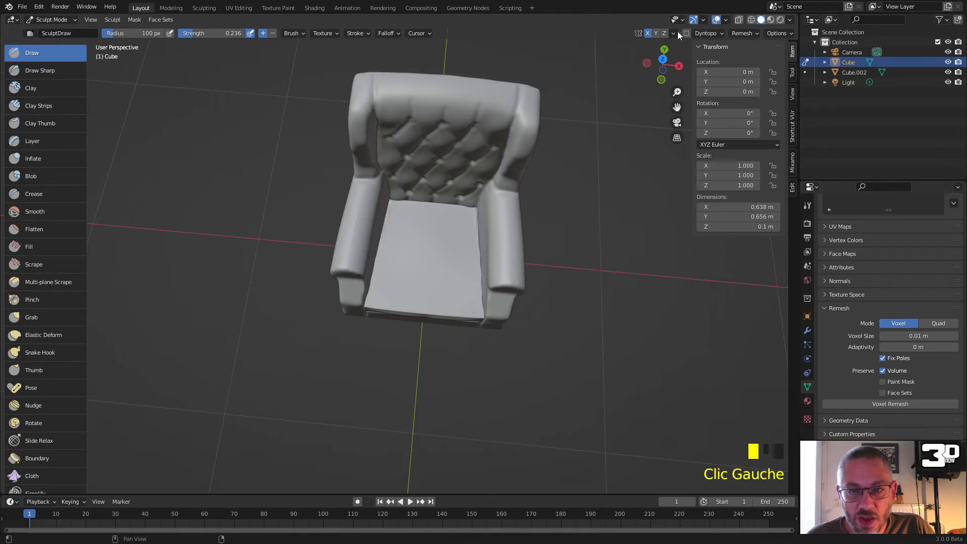
{"action": "left_click", "coordinate": [648, 33]}
{"action": "left_click_drag", "start_coordinate": [431, 229], "coordinate": [412, 228]}
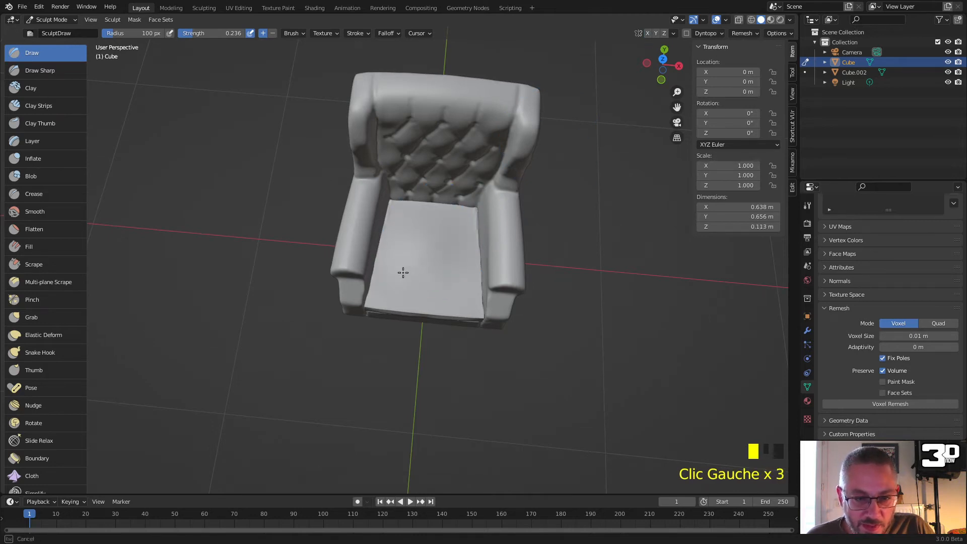
Step: Try a Draw brush stroke across the middle of the cushion's top surface and undo it
{"action": "middle_click_drag", "start_coordinate": [459, 256], "coordinate": [451, 212]}
{"action": "middle_click_drag", "start_coordinate": [462, 292], "coordinate": [380, 305]}
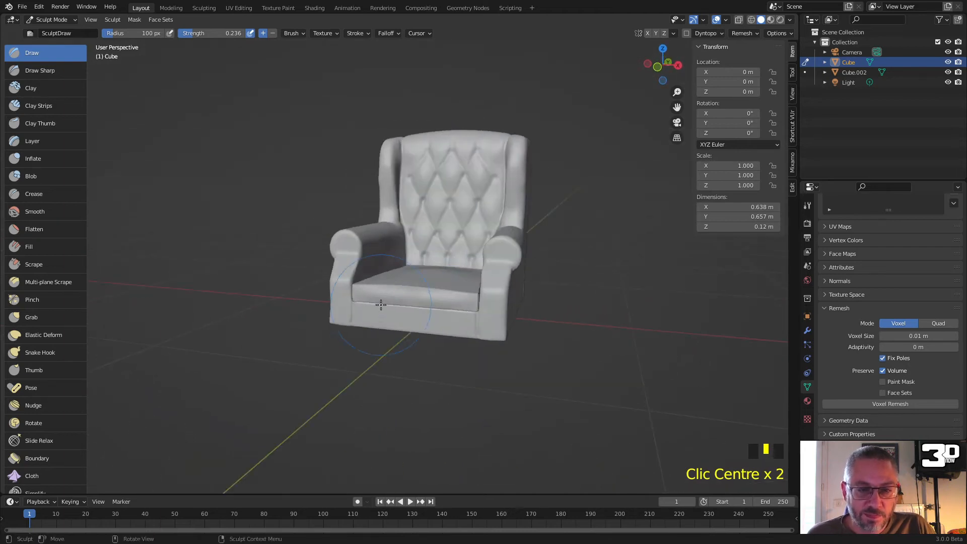
{"action": "scroll", "coordinate": [381, 306], "scroll_direction": "up", "scroll_amount": 5}
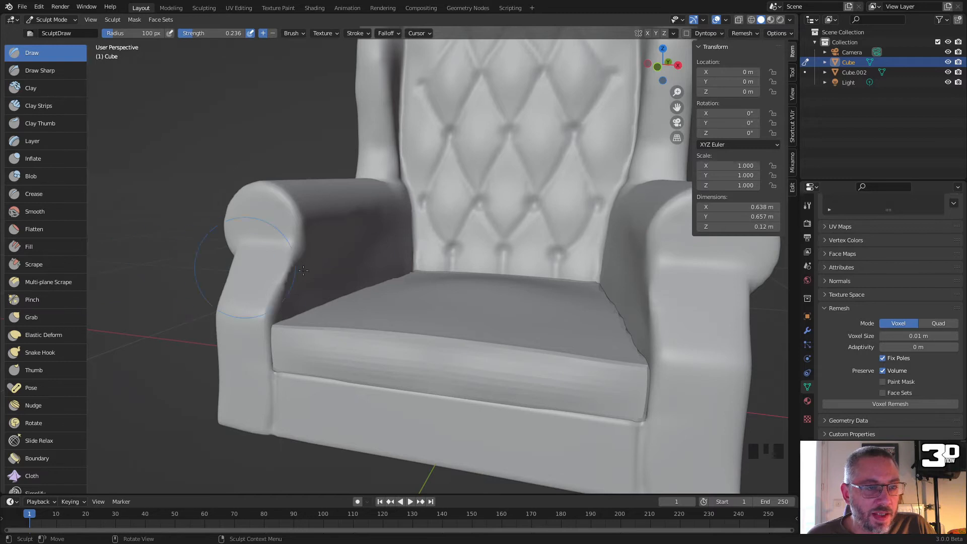
{"action": "mouse_move", "coordinate": [484, 321]}
{"action": "left_mouse_down", "text": "ctrl+shift"}
{"action": "mouse_move", "coordinate": [438, 323]}
{"action": "mouse_move", "coordinate": [441, 334]}
{"action": "left_mouse_up", "text": "ctrl+shift"}
{"action": "key", "text": "ctrl+z"}
{"action": "scroll", "coordinate": [443, 329], "scroll_direction": "down", "scroll_amount": 3}
{"action": "mouse_move", "coordinate": [448, 323]}
{"action": "middle_mouse_down"}
{"action": "mouse_move", "coordinate": [475, 309]}
{"action": "mouse_move", "coordinate": [443, 312]}
{"action": "middle_mouse_up"}
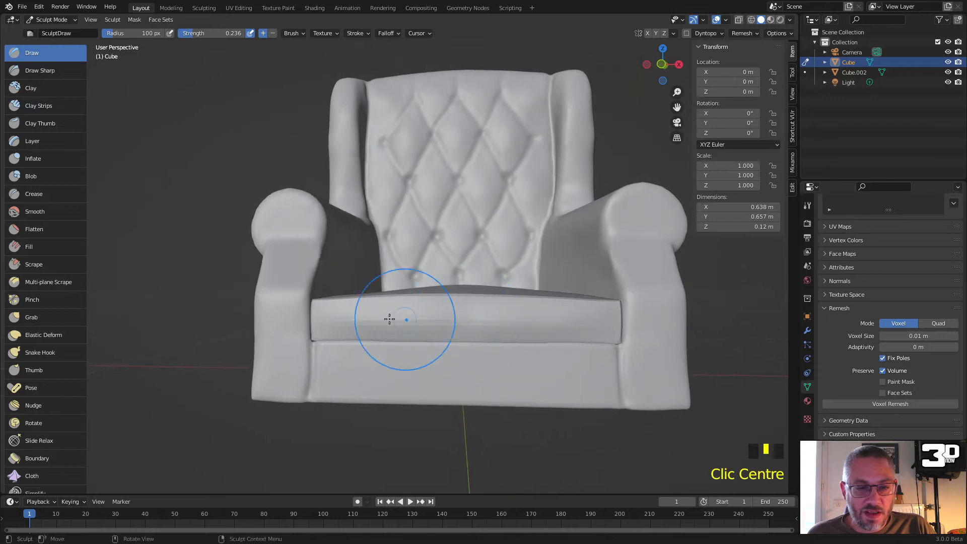
{"action": "middle_click_drag", "start_coordinate": [373, 302], "coordinate": [378, 252]}
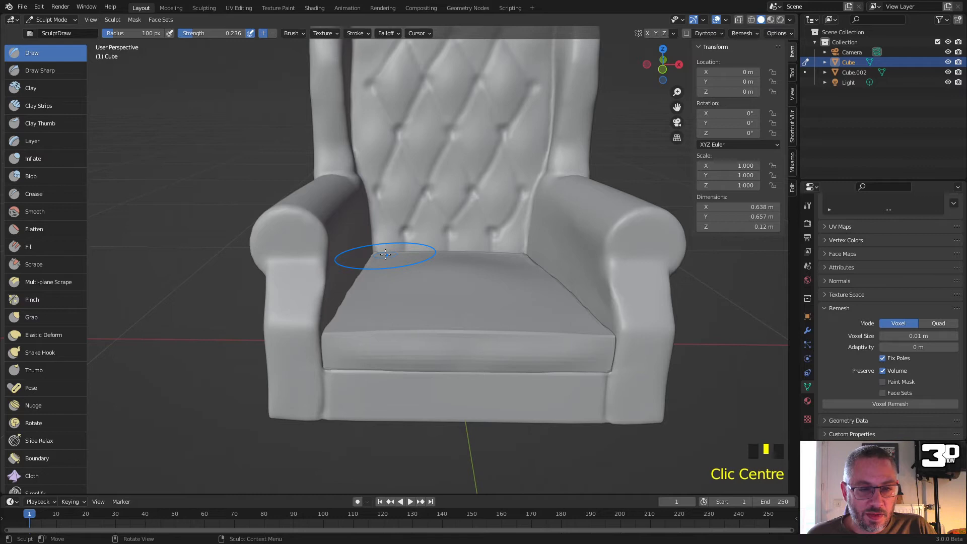
{"action": "mouse_move", "coordinate": [388, 253]}
{"action": "middle_mouse_down"}
{"action": "mouse_move", "coordinate": [443, 330]}
{"action": "mouse_move", "coordinate": [444, 269]}
{"action": "middle_mouse_up"}
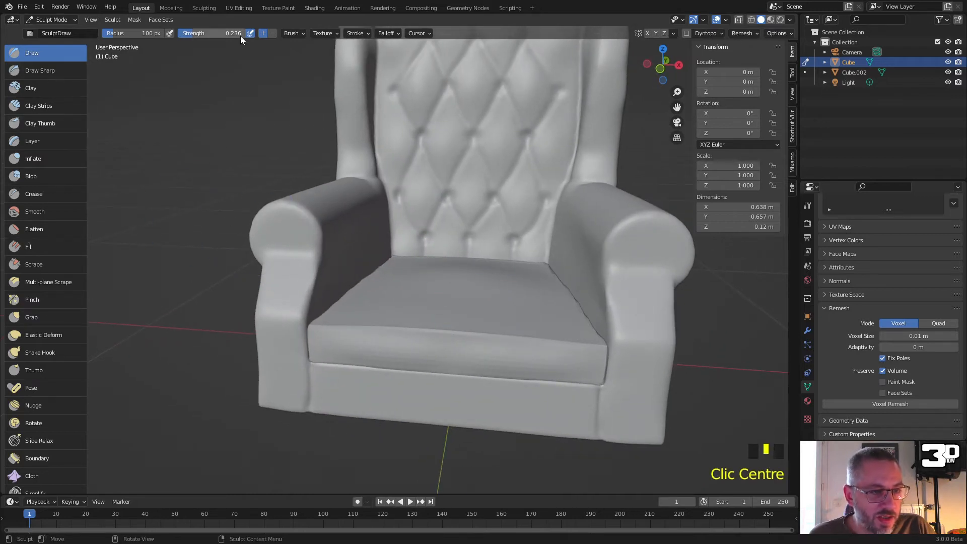
{"action": "left_click", "coordinate": [297, 33]}
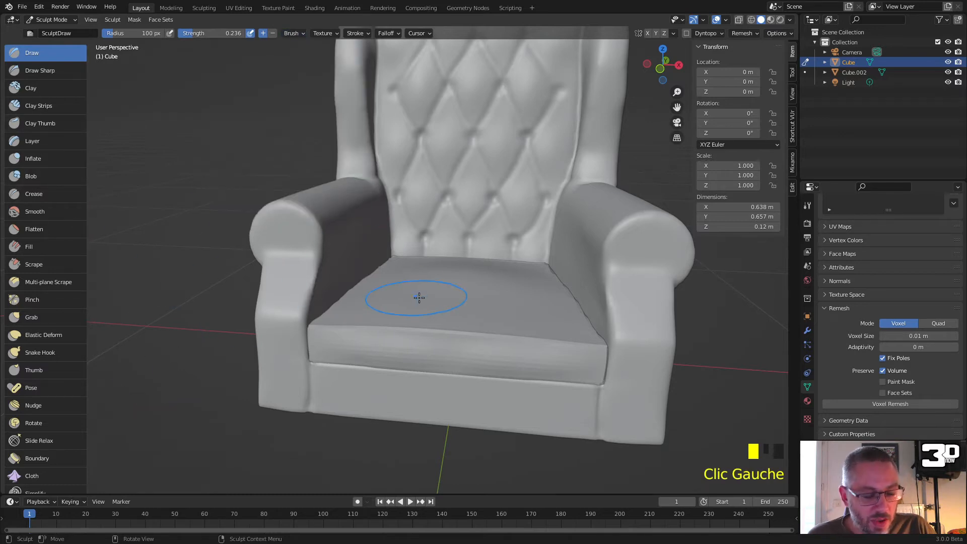
Step: Reshape the cushion's domed top with the Grab brush at a 313 px radius and X mirroring turned on
{"action": "key", "text": "g"}
{"action": "key", "text": "g"}
{"action": "key", "text": "g"}
{"action": "key", "text": "f"}
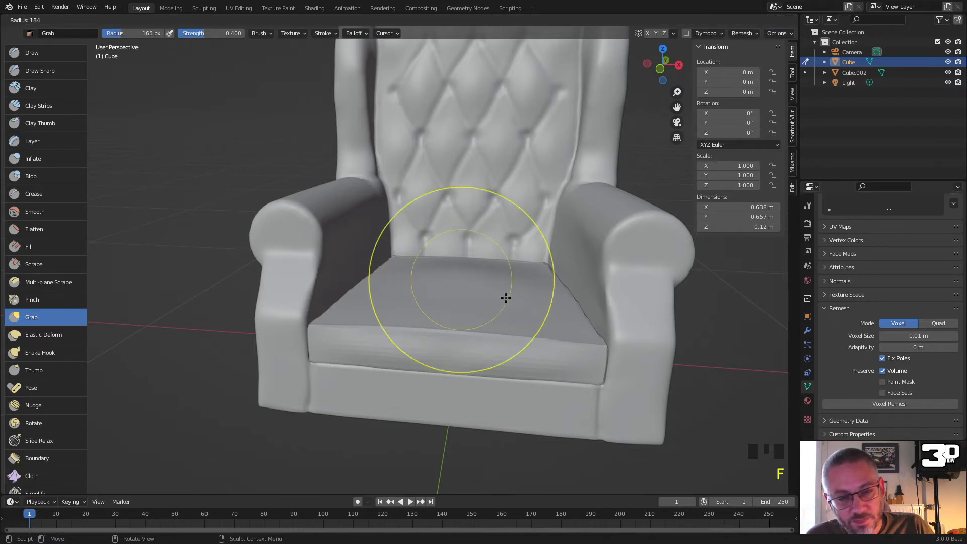
{"action": "left_click", "coordinate": [570, 315]}
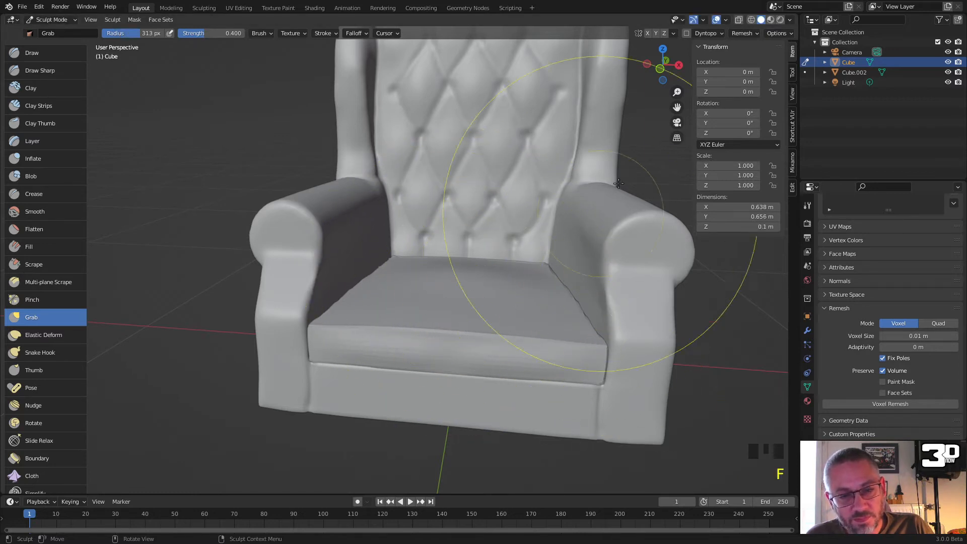
{"action": "left_click", "coordinate": [648, 33]}
{"action": "mouse_move", "coordinate": [453, 280]}
{"action": "left_mouse_down"}
{"action": "mouse_move", "coordinate": [457, 313]}
{"action": "mouse_move", "coordinate": [459, 300]}
{"action": "mouse_move", "coordinate": [438, 364]}
{"action": "mouse_move", "coordinate": [448, 297]}
{"action": "left_mouse_up"}
{"action": "mouse_move", "coordinate": [503, 278]}
{"action": "middle_mouse_down"}
{"action": "mouse_move", "coordinate": [455, 274]}
{"action": "mouse_move", "coordinate": [430, 299]}
{"action": "mouse_move", "coordinate": [470, 313]}
{"action": "middle_mouse_up"}
{"action": "scroll", "coordinate": [430, 299], "scroll_direction": "down", "scroll_amount": 2}
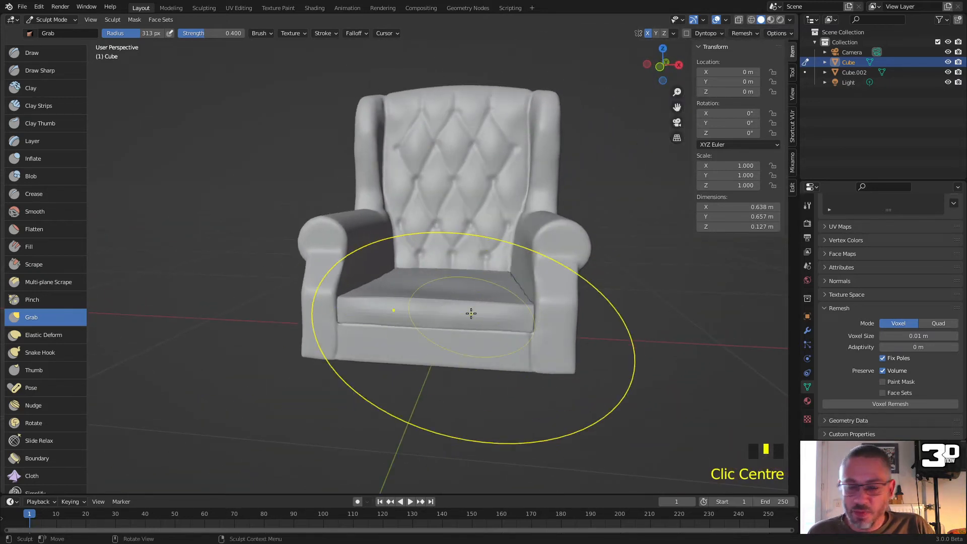
Step: Apply Shade Smooth to the seat cushion in Object Mode and switch to the Select Box tool
{"action": "scroll", "coordinate": [471, 314], "scroll_direction": "up", "scroll_amount": 4}
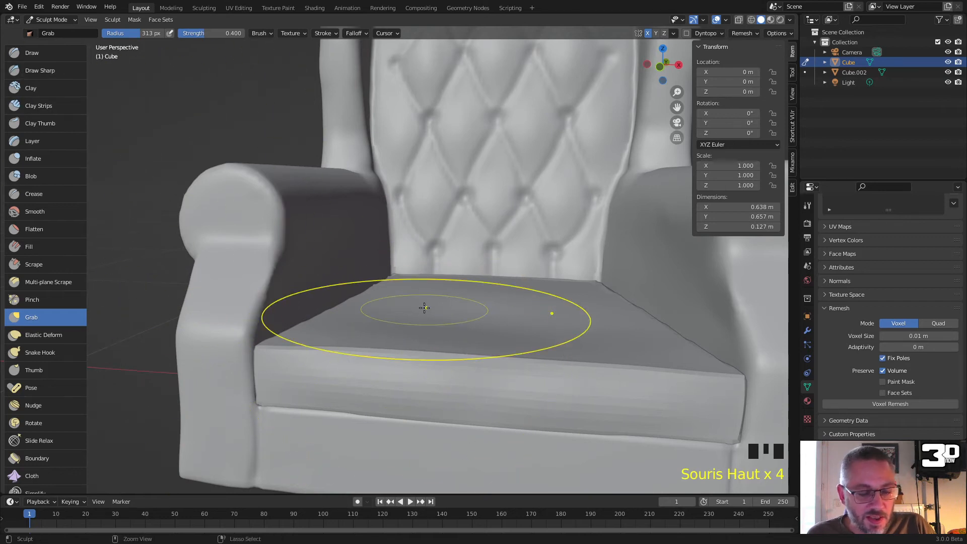
{"action": "key", "text": "ctrl+Tab"}
{"action": "key", "text": "ctrl+Tab"}
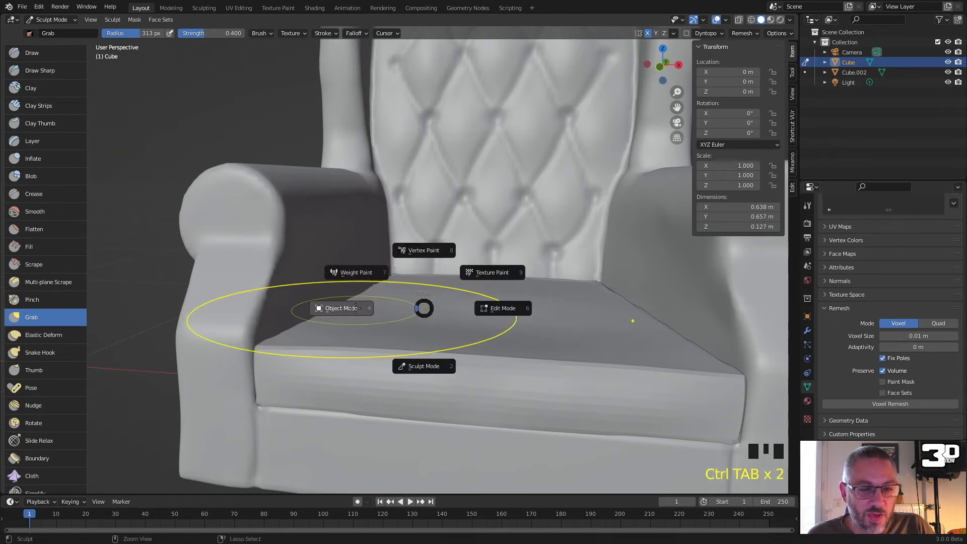
{"action": "left_click", "coordinate": [355, 308]}
{"action": "right_click", "coordinate": [412, 290]}
{"action": "left_click", "coordinate": [412, 288]}
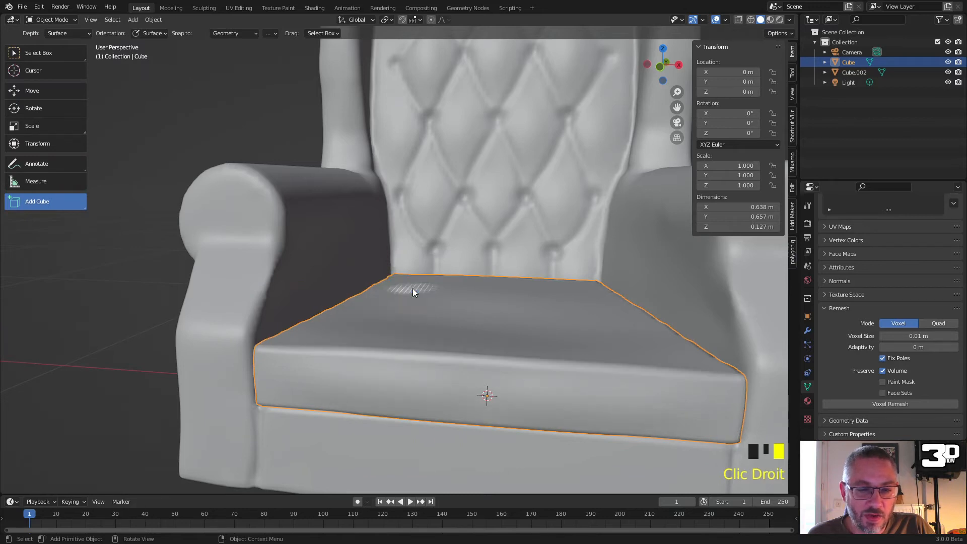
{"action": "left_click", "coordinate": [39, 55]}
{"action": "scroll", "coordinate": [335, 312], "scroll_direction": "down", "scroll_amount": 3}
{"action": "mouse_move", "coordinate": [335, 311]}
{"action": "middle_mouse_down"}
{"action": "mouse_move", "coordinate": [295, 356]}
{"action": "mouse_move", "coordinate": [321, 370]}
{"action": "mouse_move", "coordinate": [286, 317]}
{"action": "mouse_move", "coordinate": [319, 293]}
{"action": "mouse_move", "coordinate": [351, 305]}
{"action": "mouse_move", "coordinate": [337, 316]}
{"action": "middle_mouse_up"}
{"action": "scroll", "coordinate": [337, 315], "scroll_direction": "down", "scroll_amount": 2}
{"action": "scroll", "coordinate": [337, 322], "scroll_direction": "up", "scroll_amount": 3}
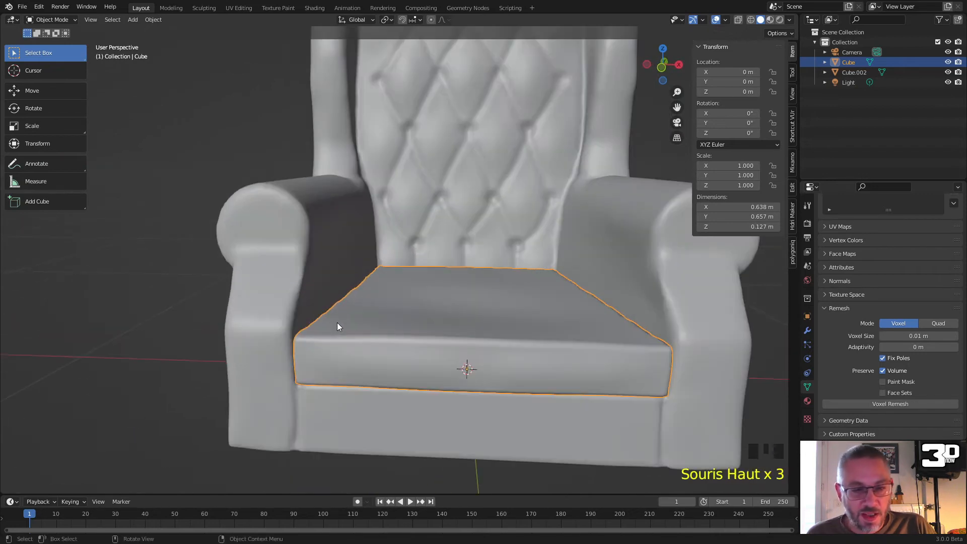
Step: Return to Sculpt Mode and draw a thin line along the cushion's upper front edge with Draw Sharp at a 10 px radius
{"action": "left_click", "coordinate": [44, 19]}
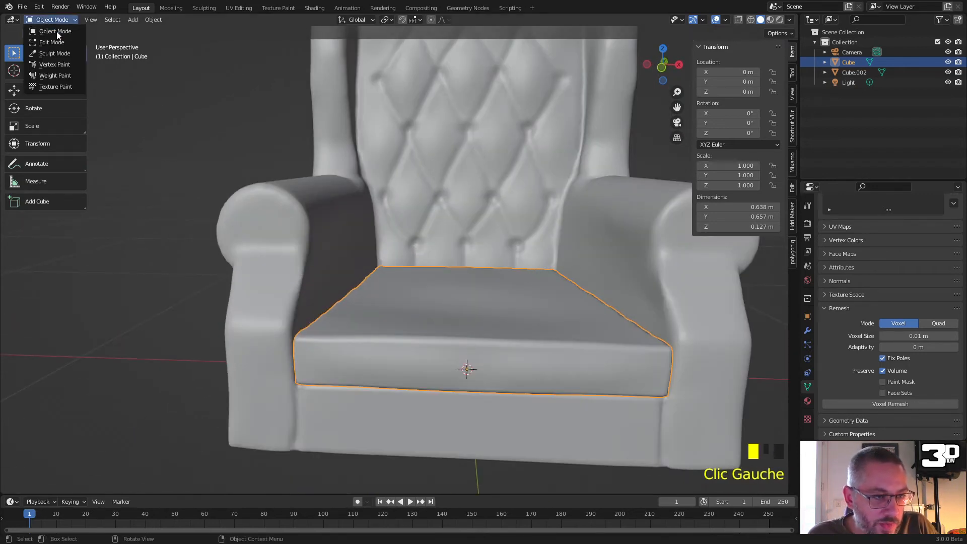
{"action": "left_click", "coordinate": [57, 47]}
{"action": "scroll", "coordinate": [295, 305], "scroll_direction": "up", "scroll_amount": 2}
{"action": "scroll", "coordinate": [295, 304], "scroll_direction": "up", "scroll_amount": 1}
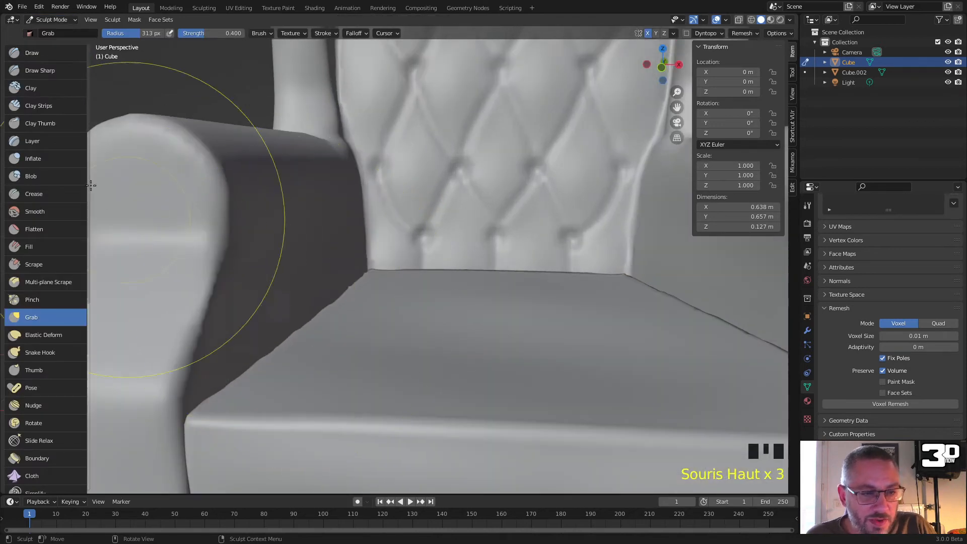
{"action": "left_click", "coordinate": [43, 80]}
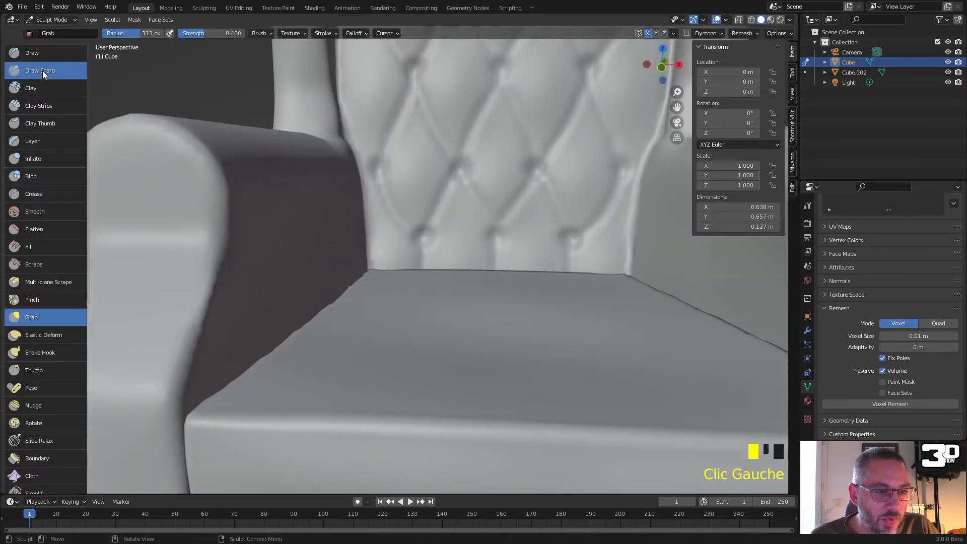
{"action": "key", "text": "f"}
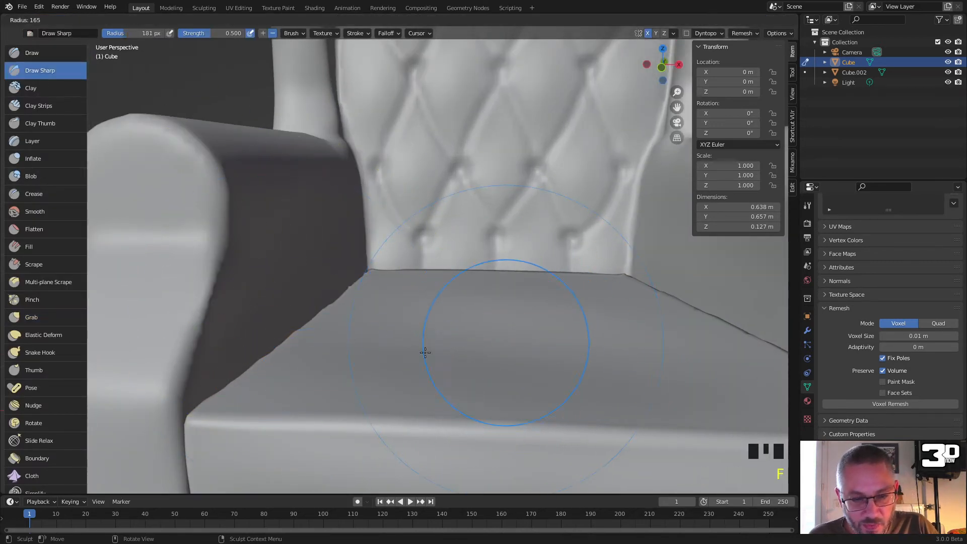
{"action": "left_click", "coordinate": [355, 402]}
{"action": "middle_click_drag", "start_coordinate": [395, 357], "coordinate": [417, 326]}
{"action": "scroll", "coordinate": [425, 352], "scroll_direction": "down", "scroll_amount": 2, "text": "shift"}
{"action": "scroll", "coordinate": [409, 314], "scroll_direction": "down", "scroll_amount": 2}
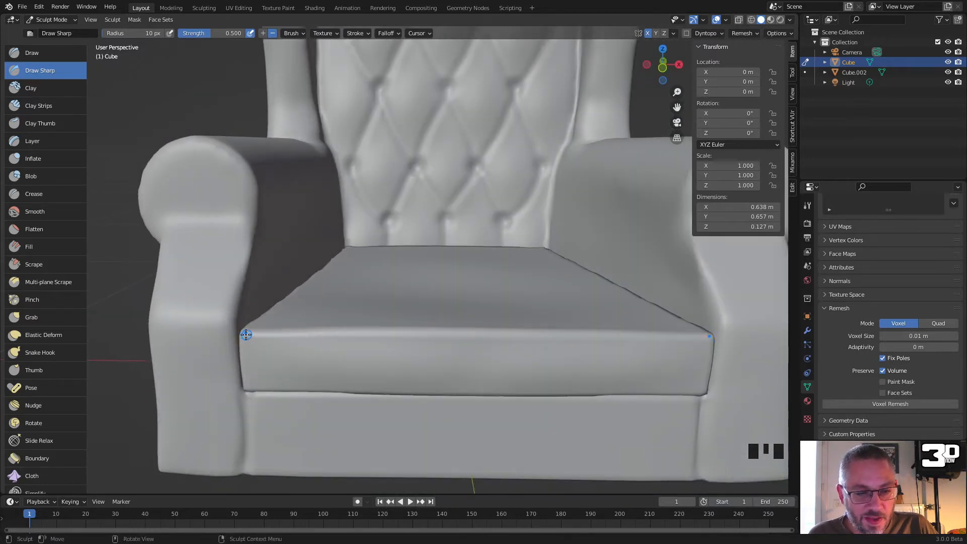
{"action": "left_click_drag", "start_coordinate": [246, 334], "coordinate": [251, 334]}
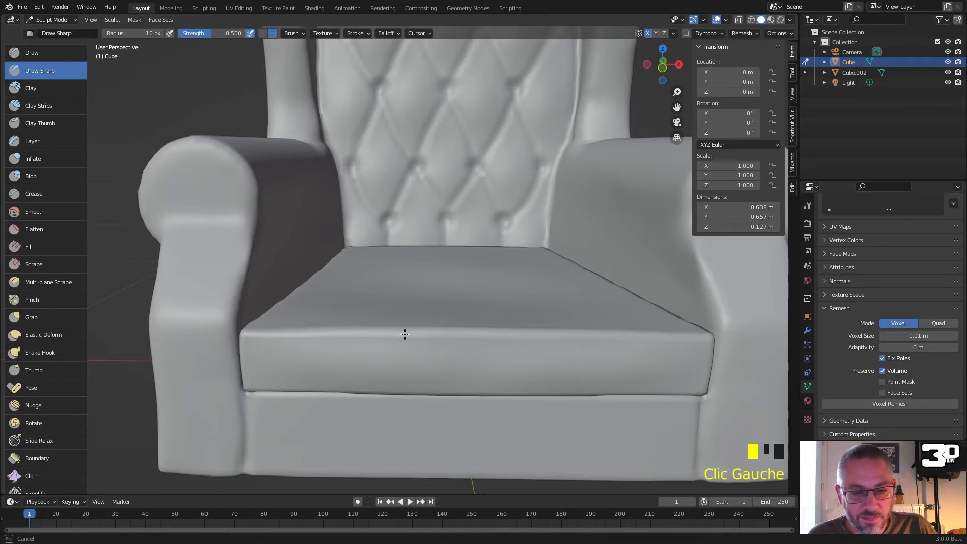
{"action": "left_click_drag", "start_coordinate": [601, 330], "coordinate": [669, 331]}
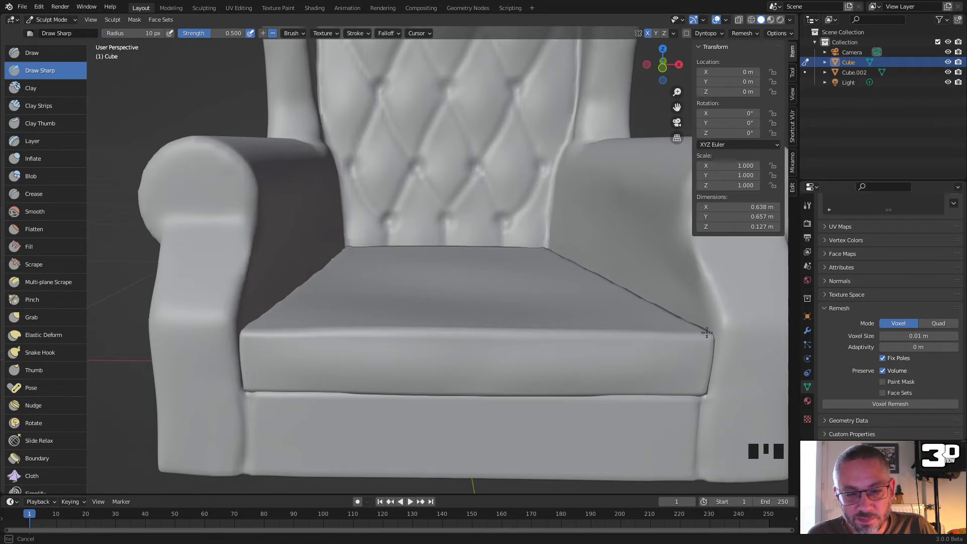
Step: Raise a piping ridge along the cushion's upper front edge with inverted Draw Sharp strokes at 21 px radius and 0.863 strength
{"action": "right_click", "coordinate": [391, 334]}
{"action": "left_click_drag", "start_coordinate": [386, 334], "coordinate": [409, 334]}
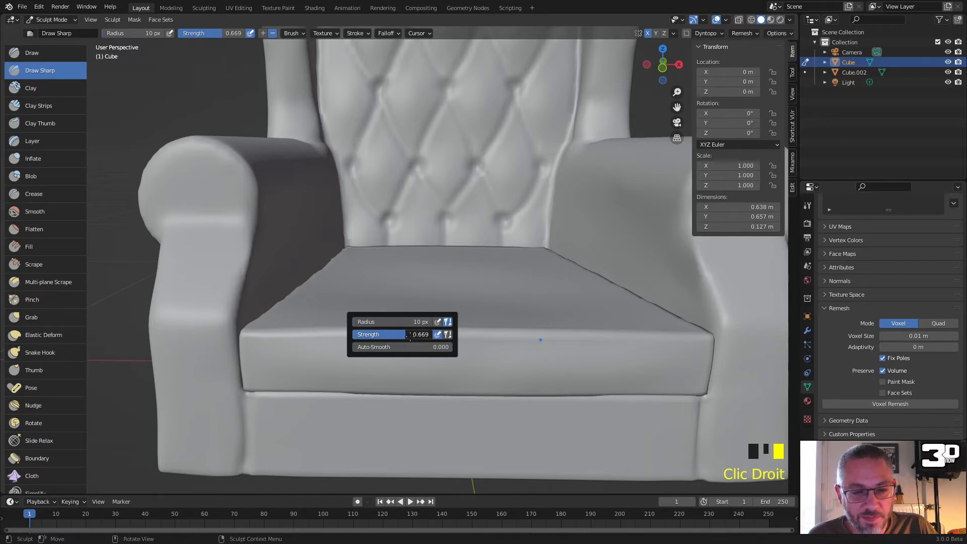
{"action": "key", "text": "f"}
{"action": "left_click", "coordinate": [248, 336]}
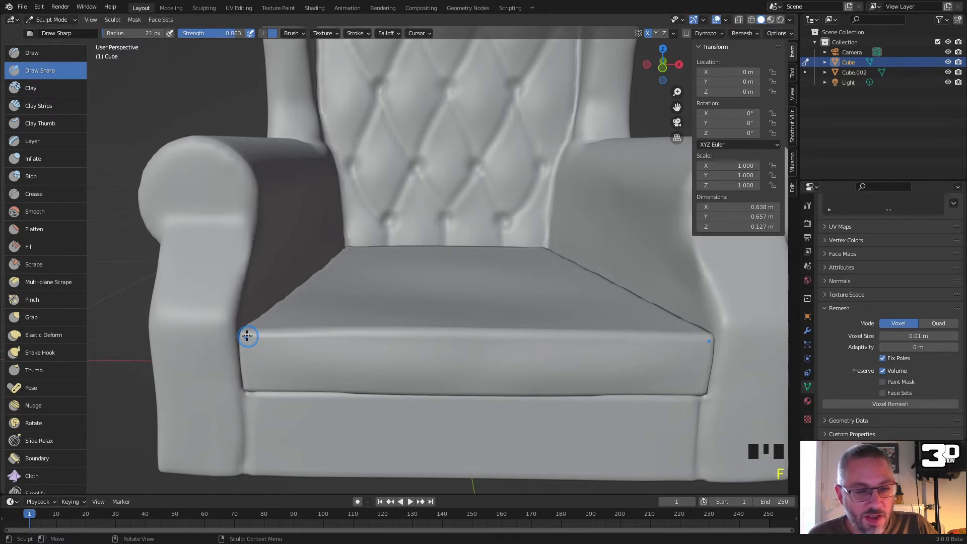
{"action": "left_click_drag", "start_coordinate": [246, 335], "coordinate": [466, 341]}
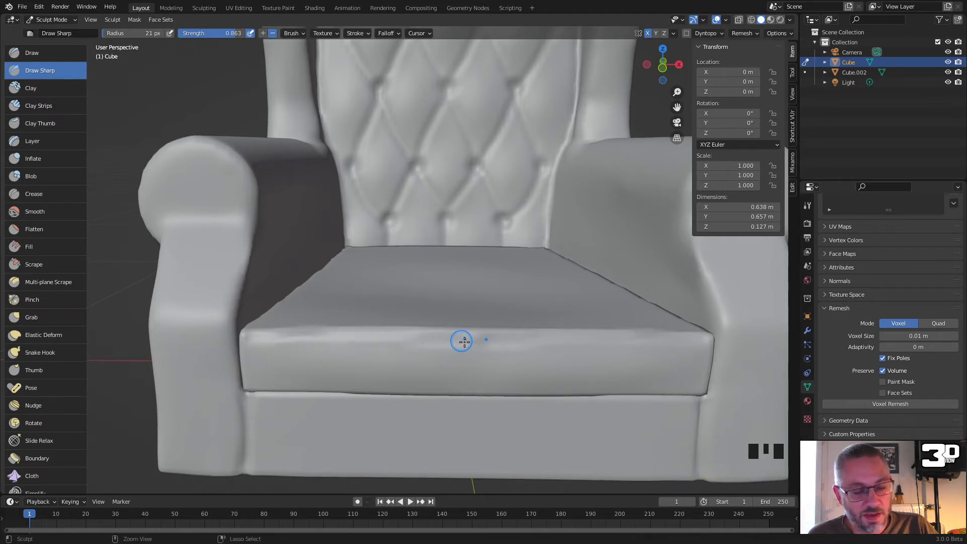
{"action": "key", "text": "ctrl+z"}
{"action": "left_click_drag", "start_coordinate": [251, 335], "coordinate": [378, 330], "text": "ctrl"}
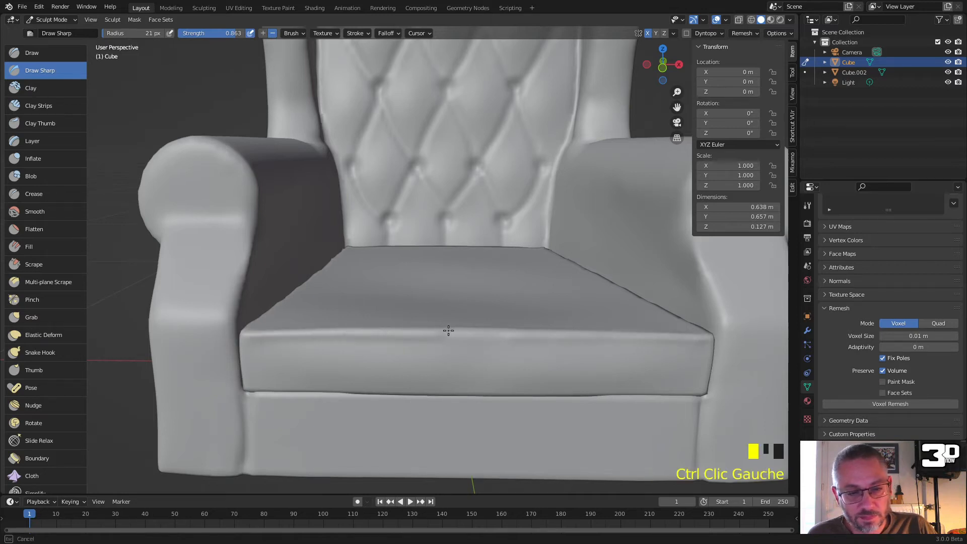
{"action": "left_click_drag", "start_coordinate": [486, 330], "coordinate": [493, 332], "text": "ctrl"}
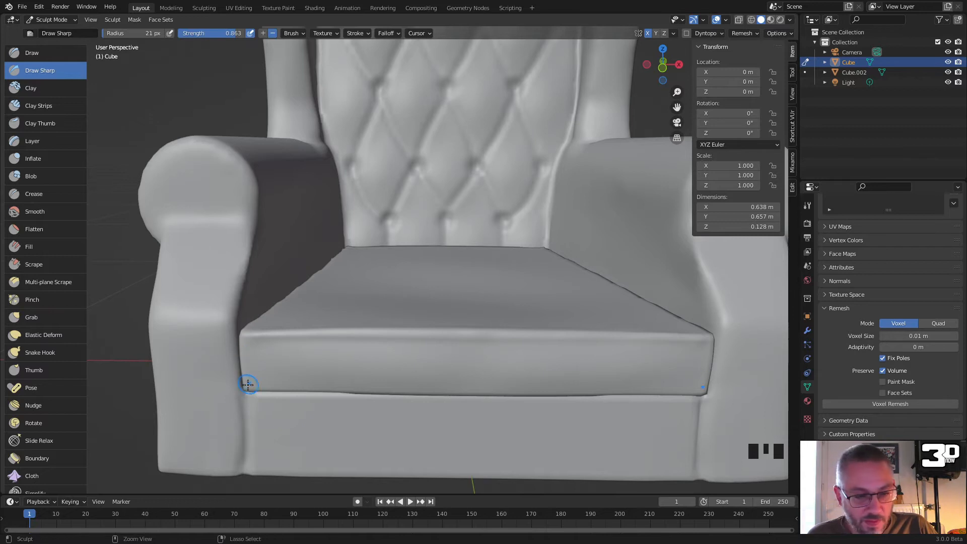
Step: Raise a matching ridge along the cushion's lower front edge with inverted Draw Sharp strokes
{"action": "left_click_drag", "start_coordinate": [246, 388], "coordinate": [402, 389], "text": "ctrl"}
{"action": "key", "text": "ctrl+z"}
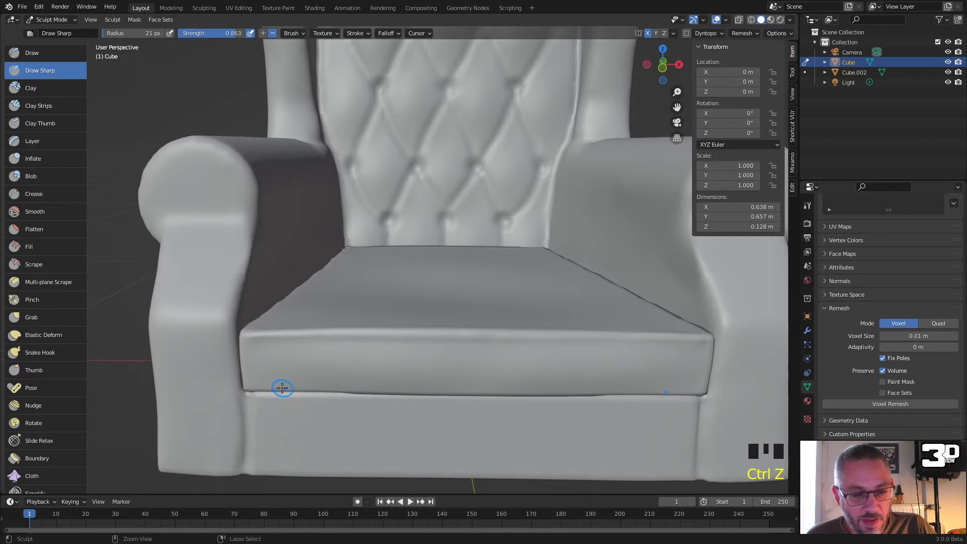
{"action": "left_click_drag", "start_coordinate": [248, 387], "coordinate": [263, 389], "text": "ctrl"}
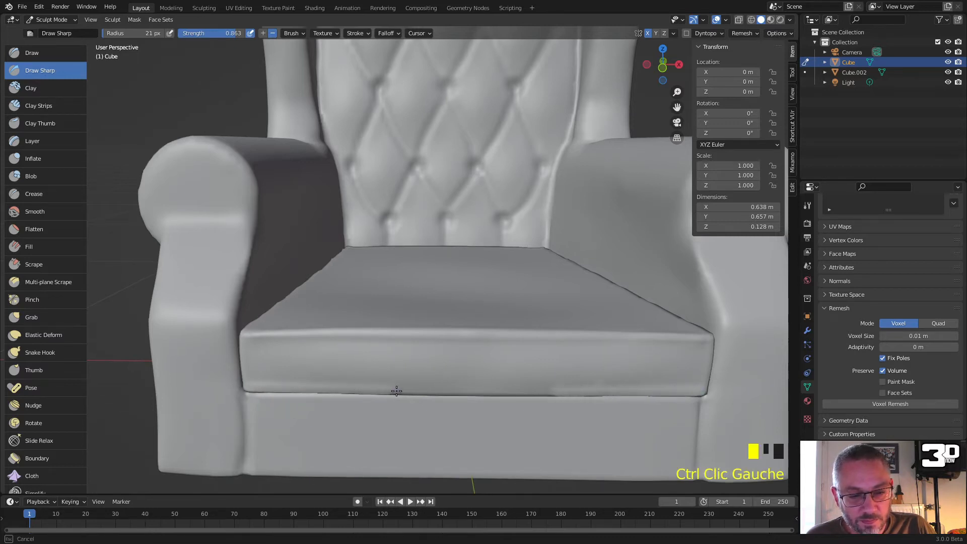
{"action": "left_click_drag", "start_coordinate": [396, 390], "coordinate": [416, 392], "text": "ctrl"}
{"action": "left_click_drag", "start_coordinate": [474, 391], "coordinate": [505, 386], "text": "ctrl"}
Step: Carve grooves into the cushion's front face just below the upper ridge and just above the lower ridge with Draw Sharp
{"action": "scroll", "coordinate": [505, 387], "scroll_direction": "down", "scroll_amount": 2}
{"action": "mouse_move", "coordinate": [479, 361]}
{"action": "middle_mouse_down"}
{"action": "mouse_move", "coordinate": [423, 366]}
{"action": "mouse_move", "coordinate": [453, 390]}
{"action": "middle_mouse_up"}
{"action": "scroll", "coordinate": [371, 371], "scroll_direction": "up", "scroll_amount": 4}
{"action": "middle_click_drag", "start_coordinate": [371, 371], "coordinate": [302, 359]}
{"action": "scroll", "coordinate": [220, 364], "scroll_direction": "down", "scroll_amount": 1}
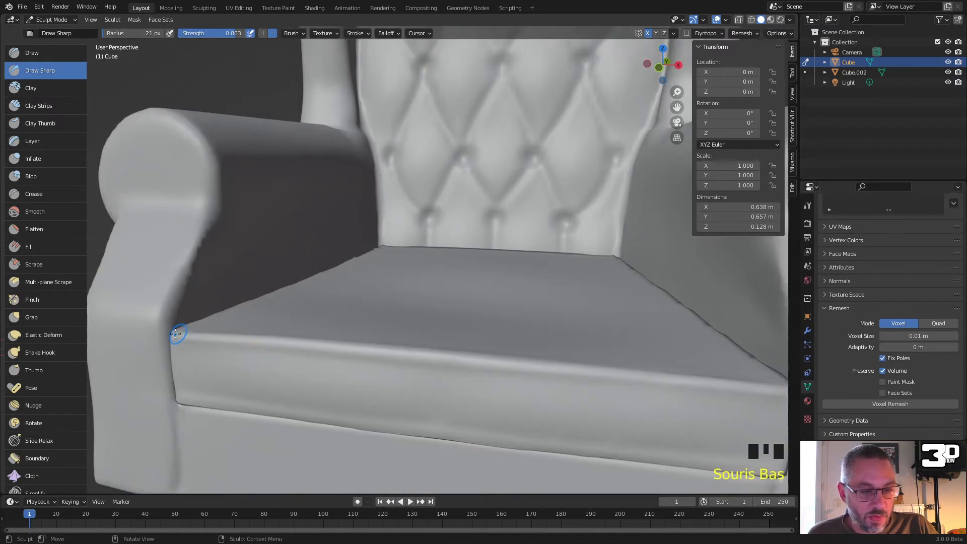
{"action": "left_click_drag", "start_coordinate": [176, 335], "coordinate": [187, 336]}
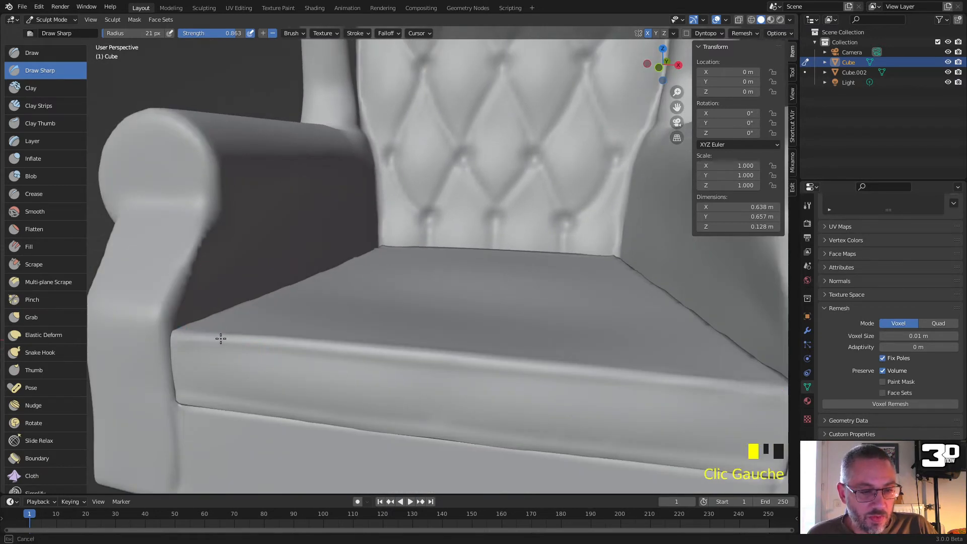
{"action": "mouse_move", "coordinate": [354, 351]}
{"action": "left_mouse_down"}
{"action": "mouse_move", "coordinate": [177, 339]}
{"action": "mouse_move", "coordinate": [428, 364]}
{"action": "left_mouse_up"}
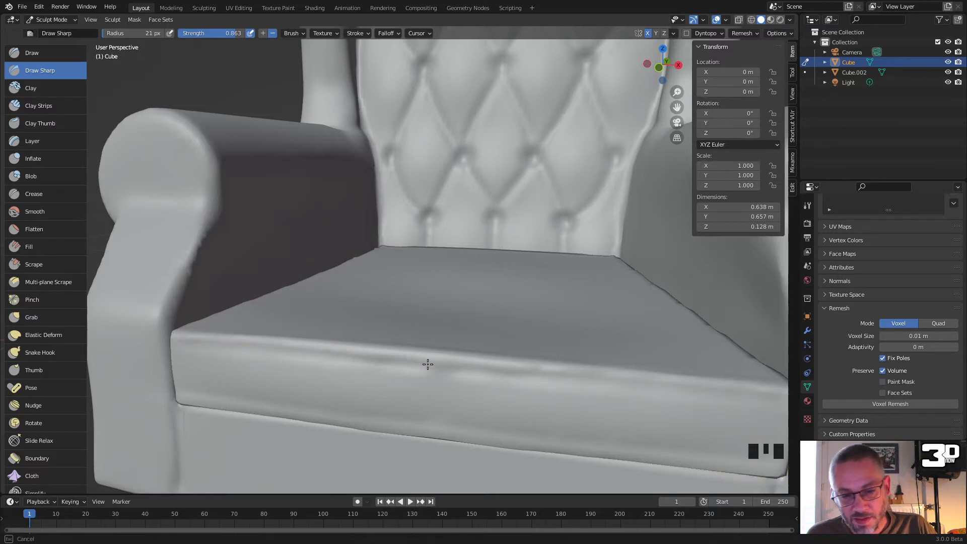
{"action": "left_click_drag", "start_coordinate": [182, 392], "coordinate": [214, 394]}
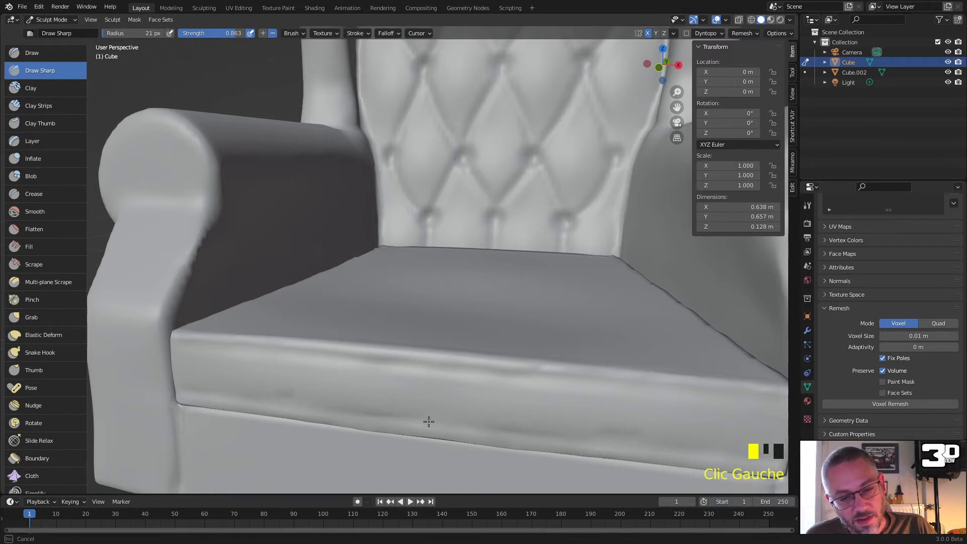
{"action": "left_click_drag", "start_coordinate": [454, 424], "coordinate": [450, 398]}
Step: Switch sculpting from the cushion to the chair body and bring the outer side of the wing into view
{"action": "scroll", "coordinate": [451, 397], "scroll_direction": "down", "scroll_amount": 4}
{"action": "mouse_move", "coordinate": [451, 397]}
{"action": "middle_mouse_down"}
{"action": "mouse_move", "coordinate": [457, 363]}
{"action": "mouse_move", "coordinate": [422, 360]}
{"action": "middle_mouse_up"}
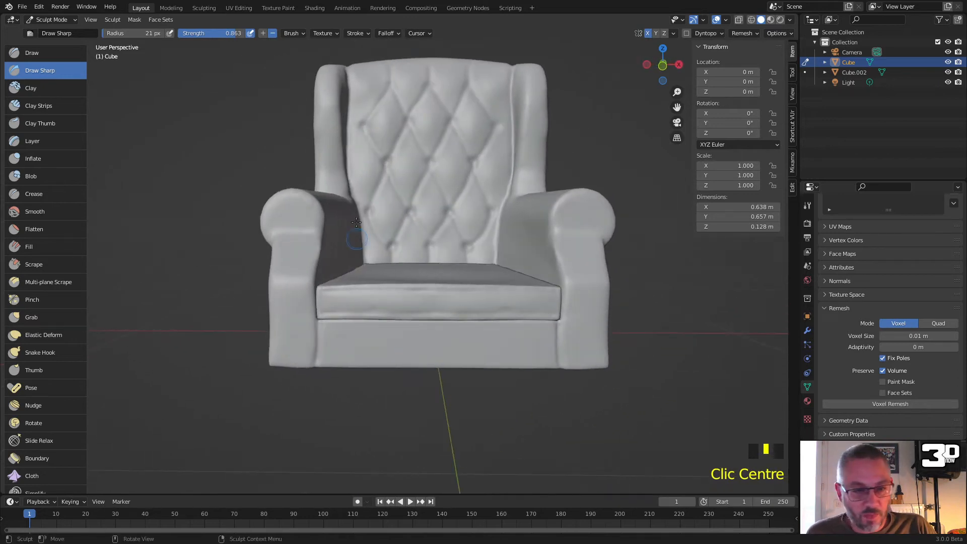
{"action": "middle_click_drag", "start_coordinate": [313, 232], "coordinate": [319, 270]}
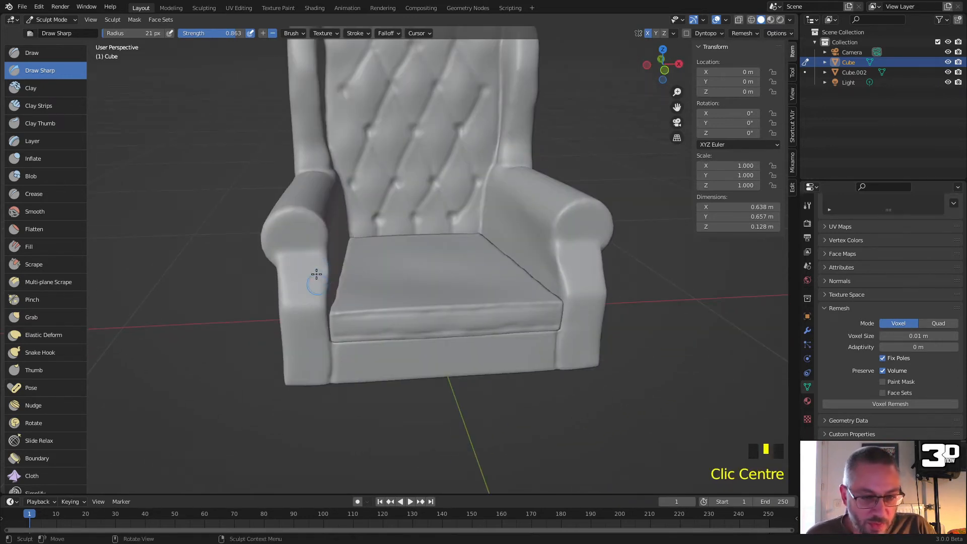
{"action": "left_click", "coordinate": [312, 265]}
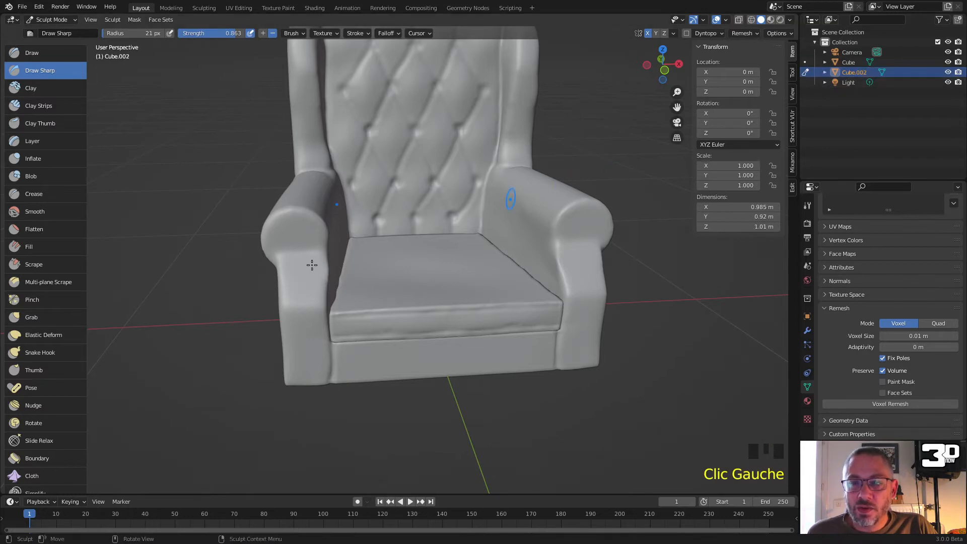
{"action": "scroll", "coordinate": [276, 222], "scroll_direction": "up", "scroll_amount": 2}
{"action": "mouse_move", "coordinate": [277, 222]}
{"action": "middle_mouse_down"}
{"action": "mouse_move", "coordinate": [395, 214]}
{"action": "mouse_move", "coordinate": [276, 281]}
{"action": "middle_mouse_up"}
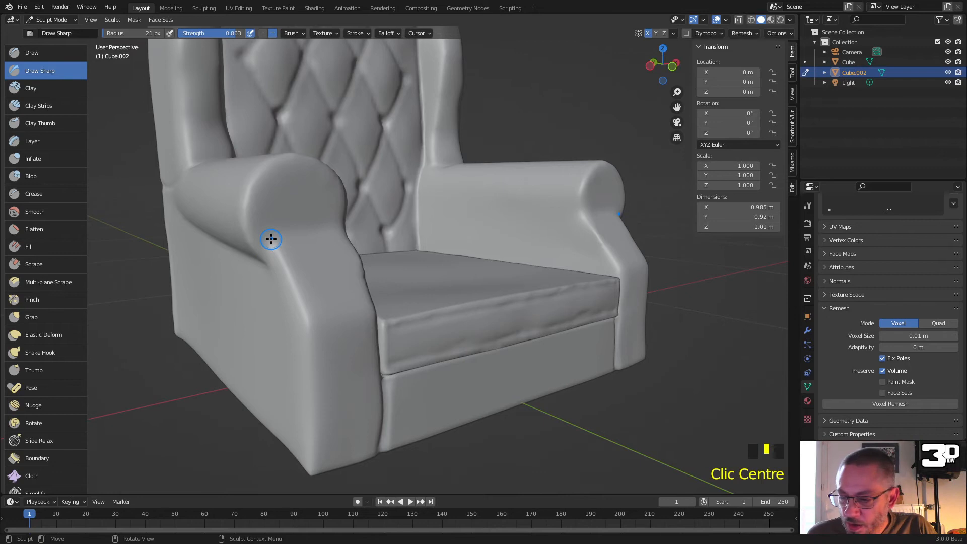
{"action": "scroll", "coordinate": [271, 239], "scroll_direction": "down", "scroll_amount": 2}
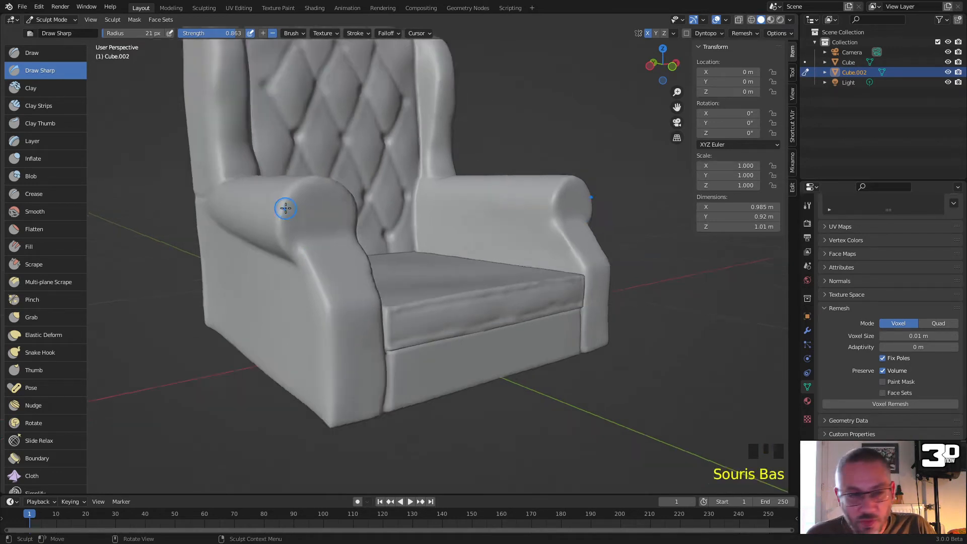
{"action": "middle_click_drag", "start_coordinate": [283, 210], "coordinate": [302, 217]}
{"action": "middle_click_drag", "start_coordinate": [274, 141], "coordinate": [230, 110], "text": "shift"}
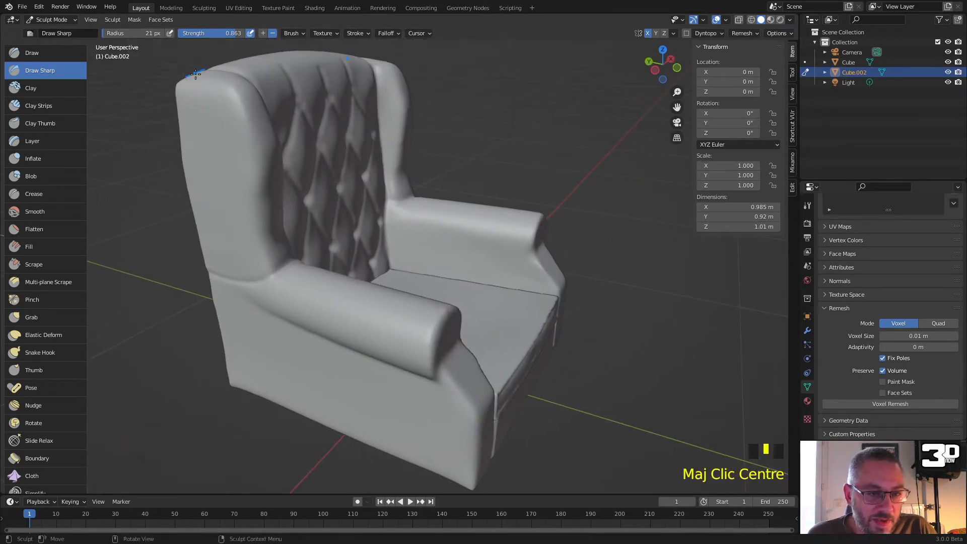
Step: Try an inverted Draw Sharp stroke along the wing's upper outer edge and undo it
{"action": "mouse_move", "coordinate": [189, 82]}
{"action": "left_mouse_down", "text": "ctrl"}
{"action": "mouse_move", "coordinate": [227, 91]}
{"action": "mouse_move", "coordinate": [240, 112]}
{"action": "left_mouse_up", "text": "ctrl"}
{"action": "mouse_move", "coordinate": [239, 113]}
{"action": "middle_mouse_down"}
{"action": "mouse_move", "coordinate": [216, 166]}
{"action": "mouse_move", "coordinate": [230, 123]}
{"action": "middle_mouse_up"}
{"action": "key", "text": "ctrl+z"}
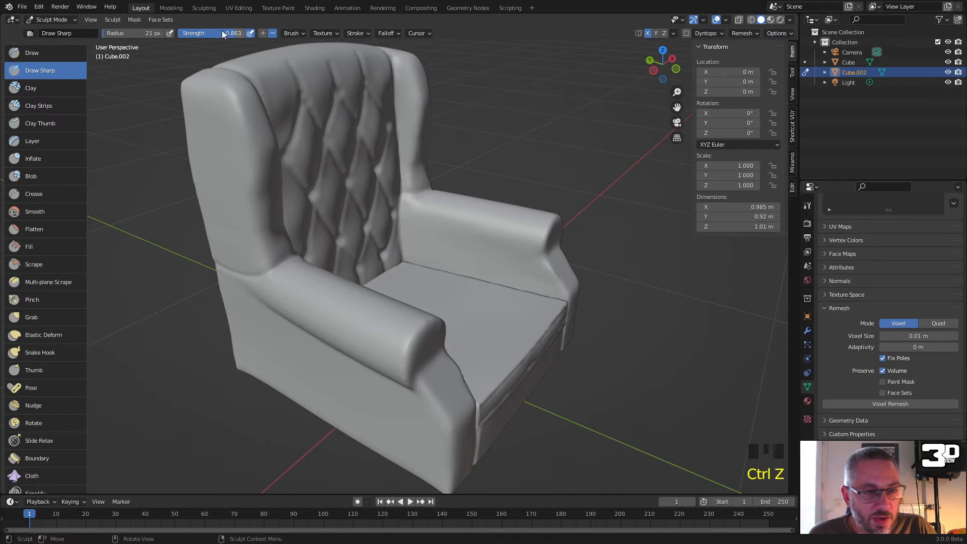
Step: Raise a seam ridge down the wing's outer side to the armrest with inverted Draw Sharp strokes at 0.448 strength
{"action": "left_click_drag", "start_coordinate": [222, 34], "coordinate": [198, 34]}
{"action": "left_click_drag", "start_coordinate": [190, 78], "coordinate": [191, 80], "text": "ctrl"}
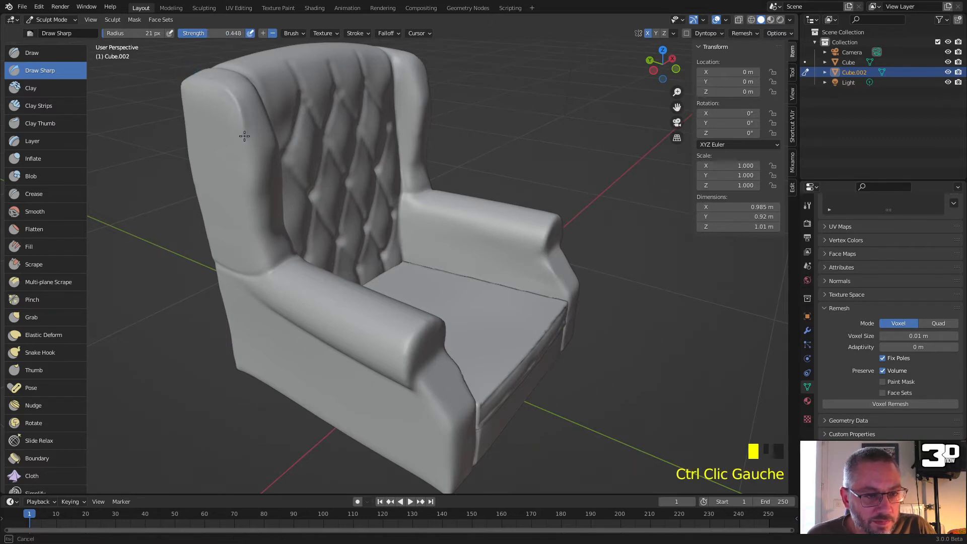
{"action": "left_click_drag", "start_coordinate": [247, 160], "coordinate": [252, 183], "text": "ctrl"}
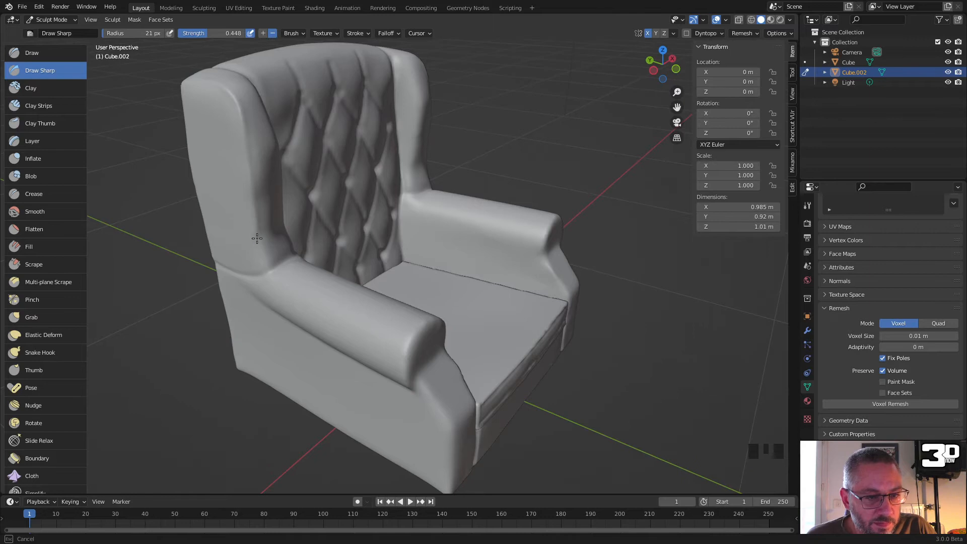
{"action": "left_click_drag", "start_coordinate": [262, 274], "coordinate": [264, 275], "text": "ctrl"}
Step: Try softening the crease between the wing and the chair's side with the Smooth brush at a 49 px radius, and undo it
{"action": "middle_click_drag", "start_coordinate": [285, 255], "coordinate": [159, 192]}
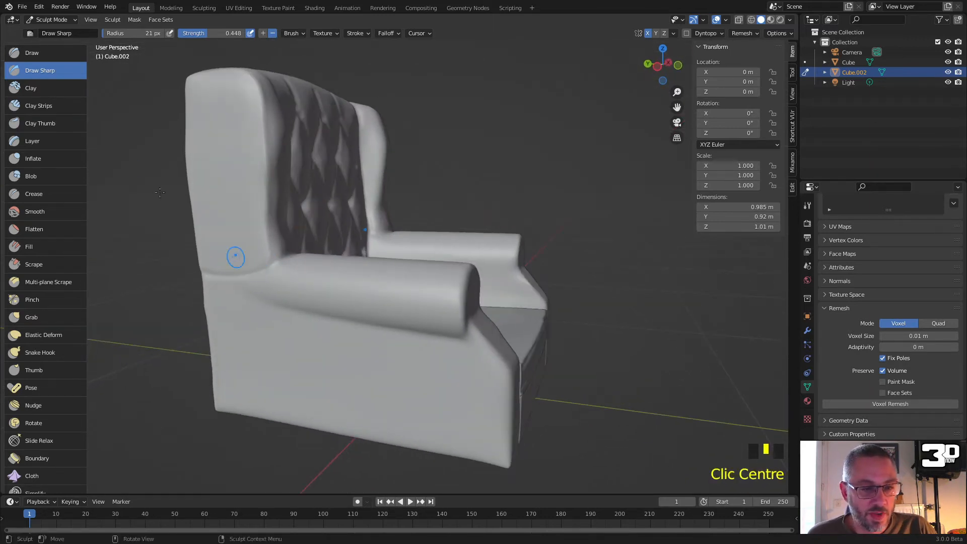
{"action": "left_click", "coordinate": [39, 214]}
{"action": "key", "text": "f"}
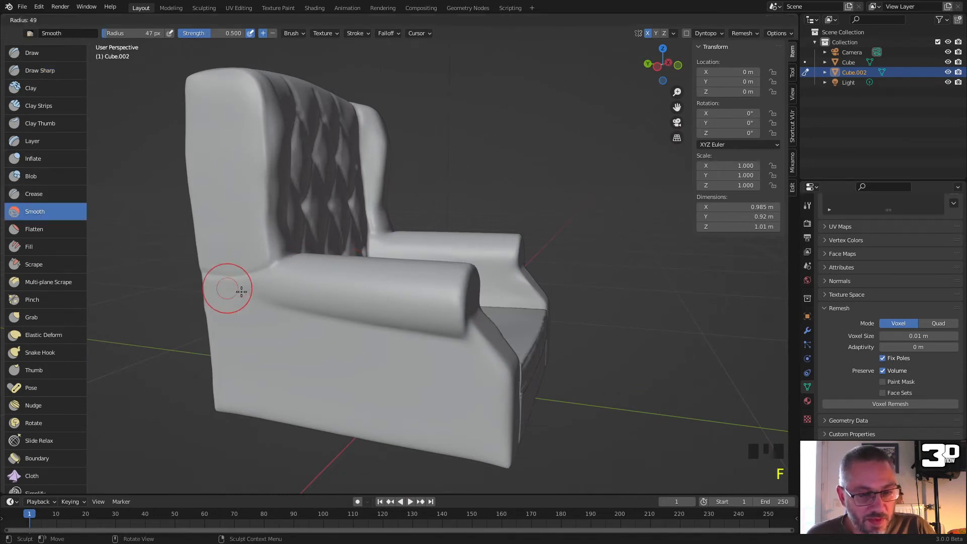
{"action": "left_click", "coordinate": [226, 276]}
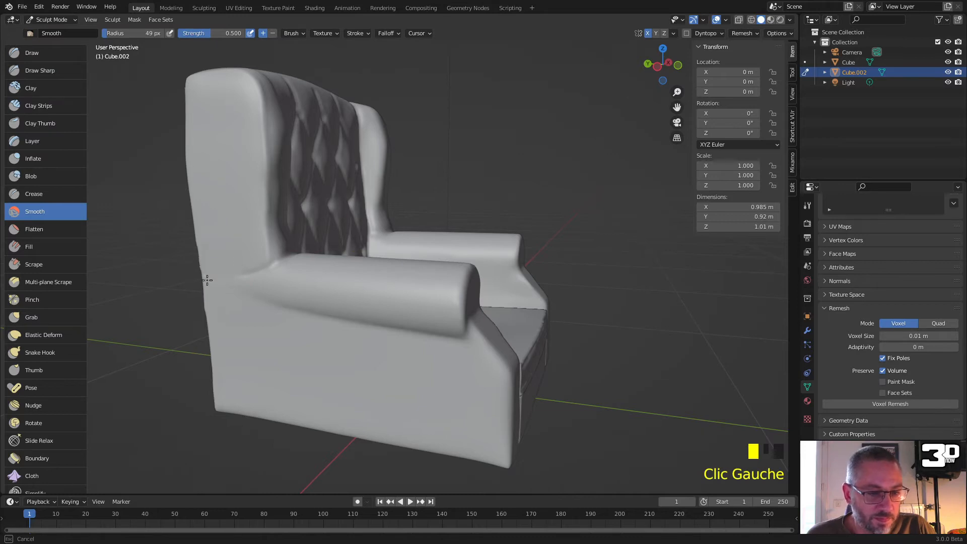
{"action": "key", "text": "ctrl+z"}
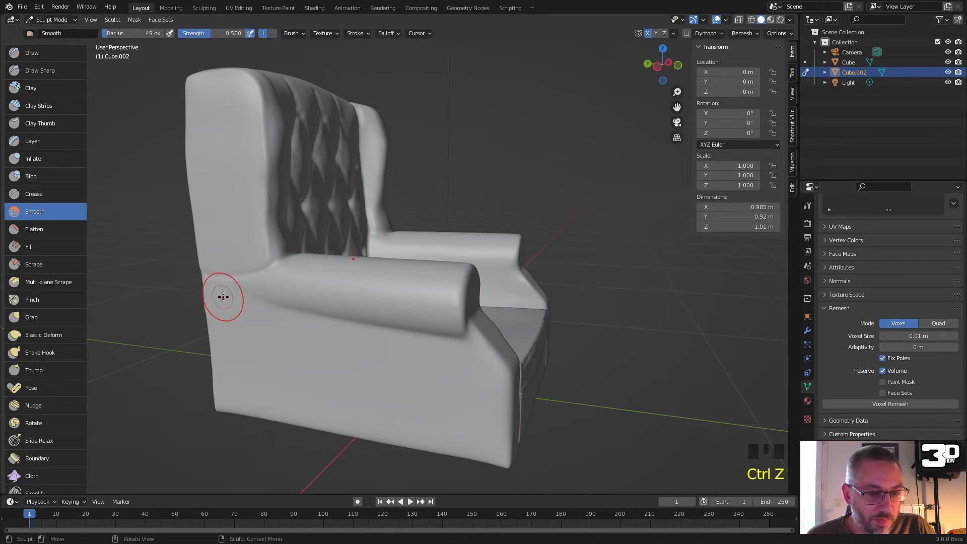
Step: Soften the crease where the wing's outer side meets the chair's side with the Smooth brush at 0.500 strength
{"action": "left_click_drag", "start_coordinate": [222, 296], "coordinate": [220, 283]}
{"action": "left_click", "coordinate": [219, 285]}
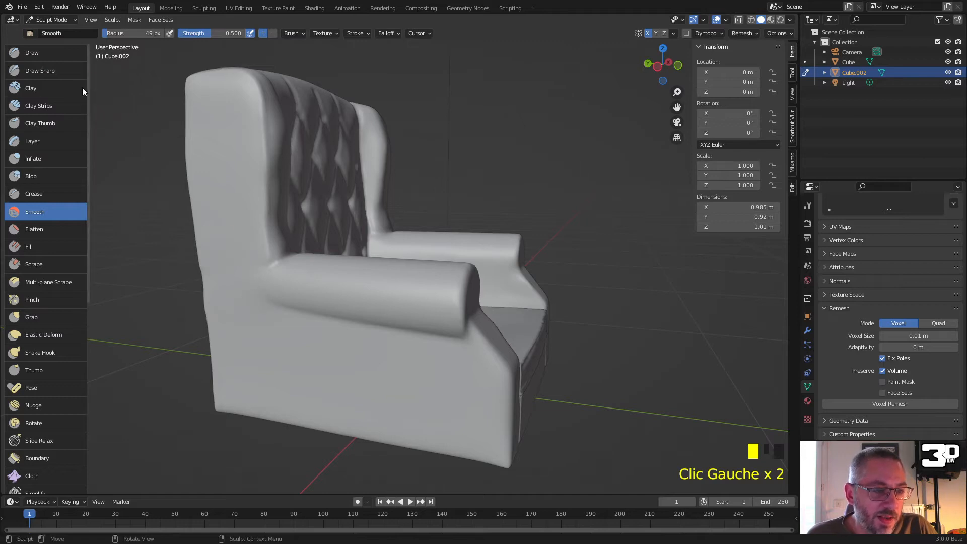
Step: Try several brush radii while switching between Draw Sharp and Draw, ending on Draw at 92 px
{"action": "left_click", "coordinate": [44, 70]}
{"action": "key", "text": "f"}
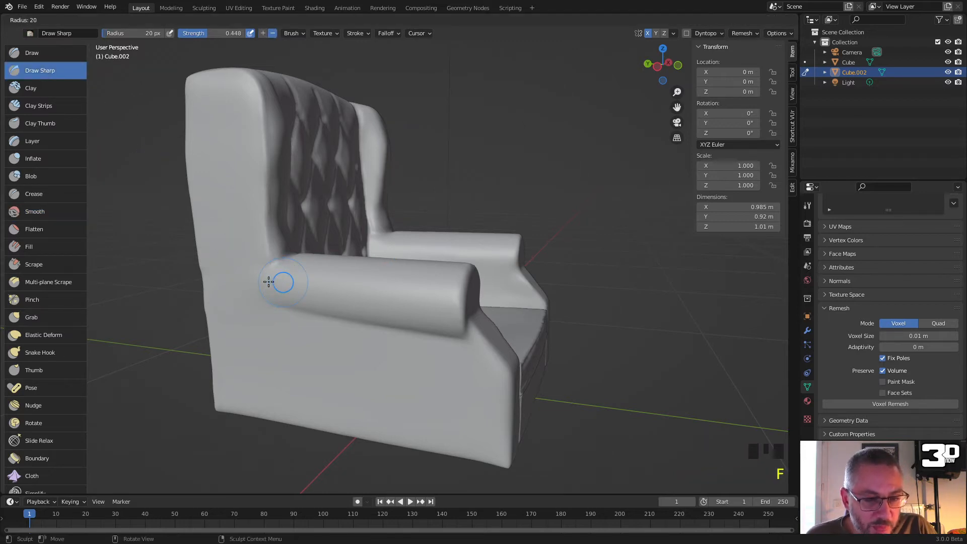
{"action": "right_click", "coordinate": [47, 73]}
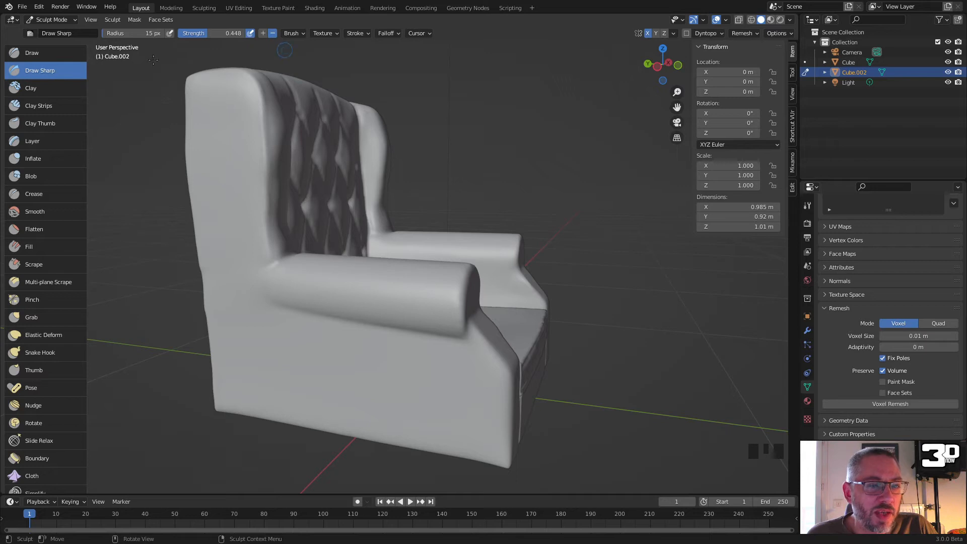
{"action": "right_click", "coordinate": [262, 116]}
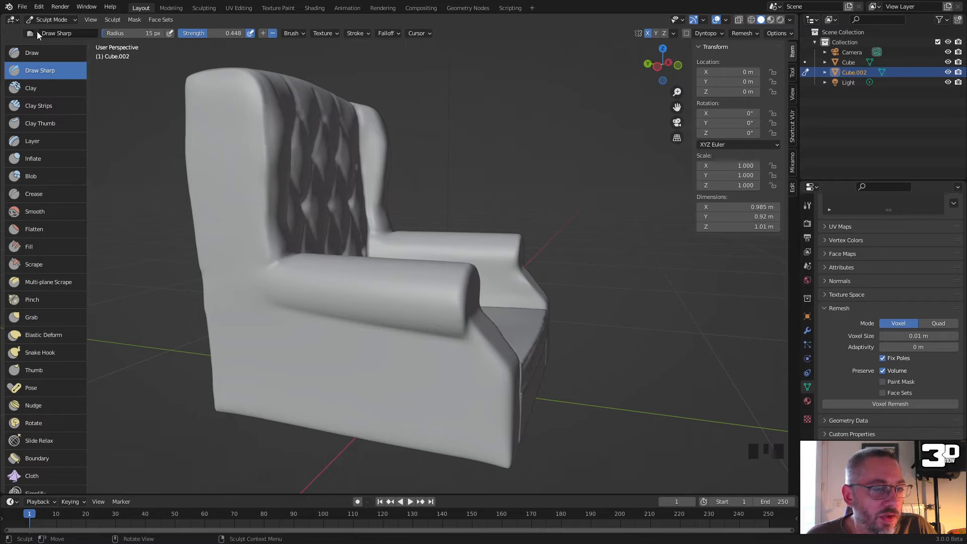
{"action": "left_click", "coordinate": [45, 54]}
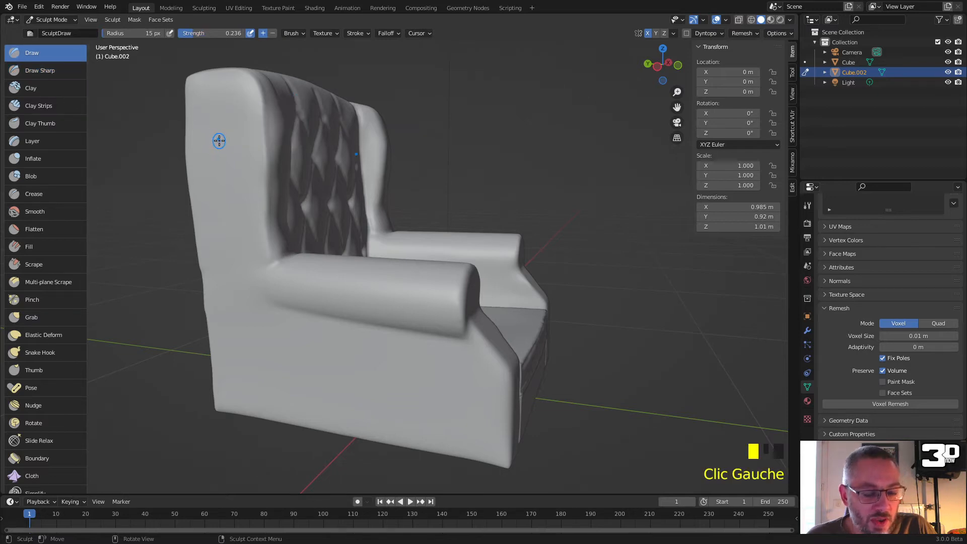
{"action": "left_click", "coordinate": [61, 71]}
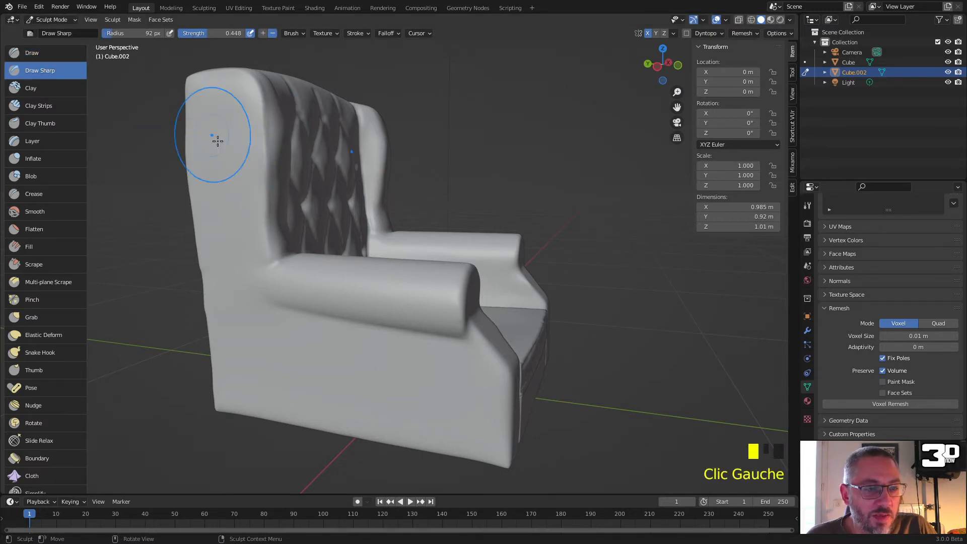
{"action": "left_click", "coordinate": [33, 54]}
{"action": "left_click", "coordinate": [33, 55]}
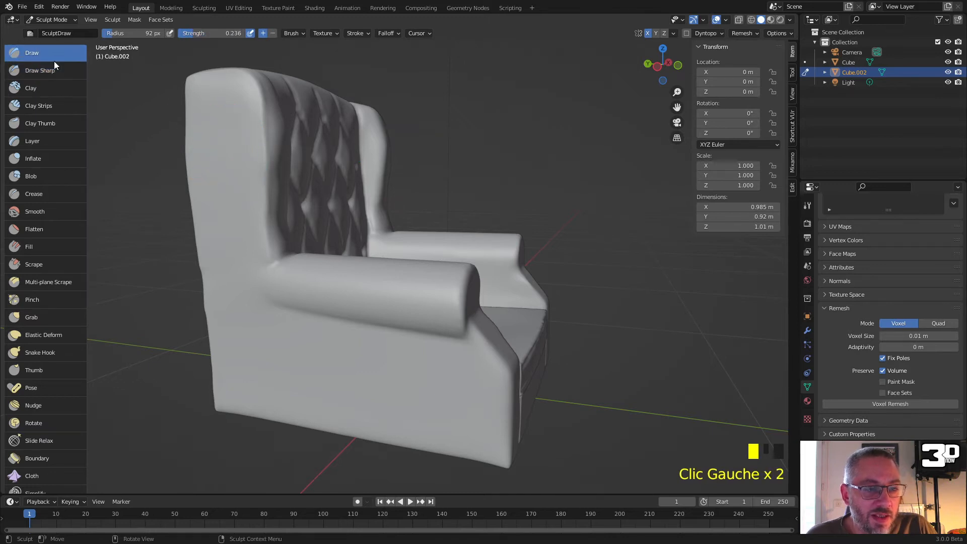
Step: Set the brush radius to 117 px for Draw and 18 px for Draw Sharp
{"action": "right_click", "coordinate": [224, 146]}
{"action": "left_click", "coordinate": [223, 146]}
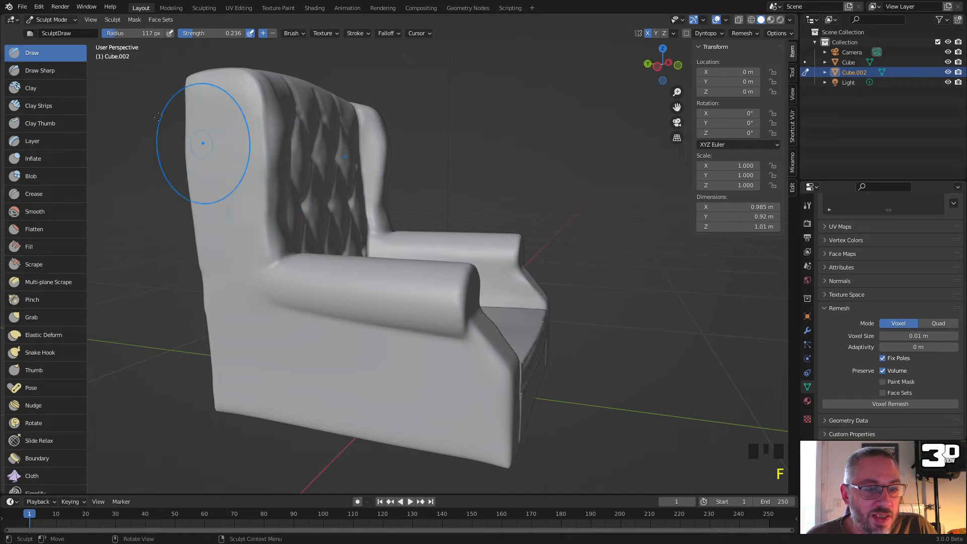
{"action": "left_click", "coordinate": [57, 71]}
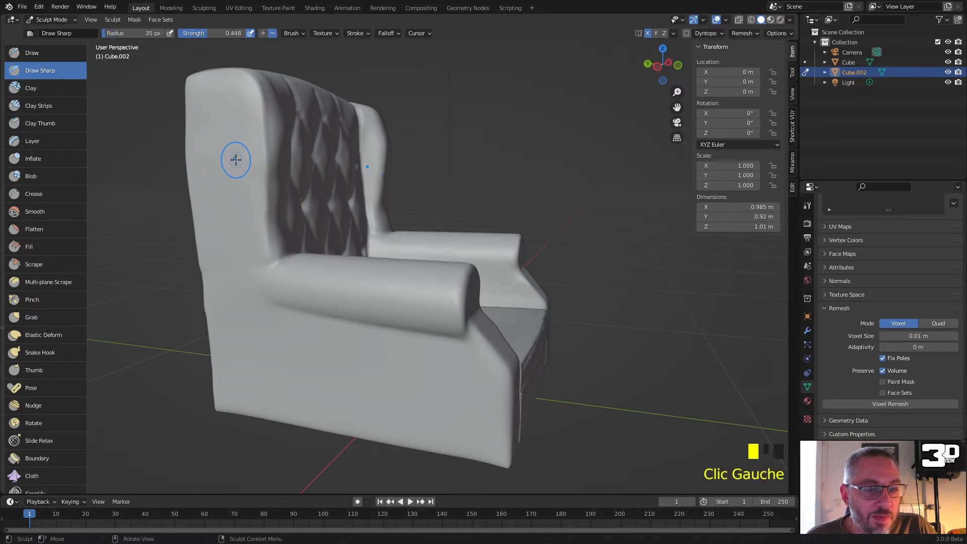
{"action": "key", "text": "f"}
{"action": "key", "text": "f"}
{"action": "key", "text": "f"}
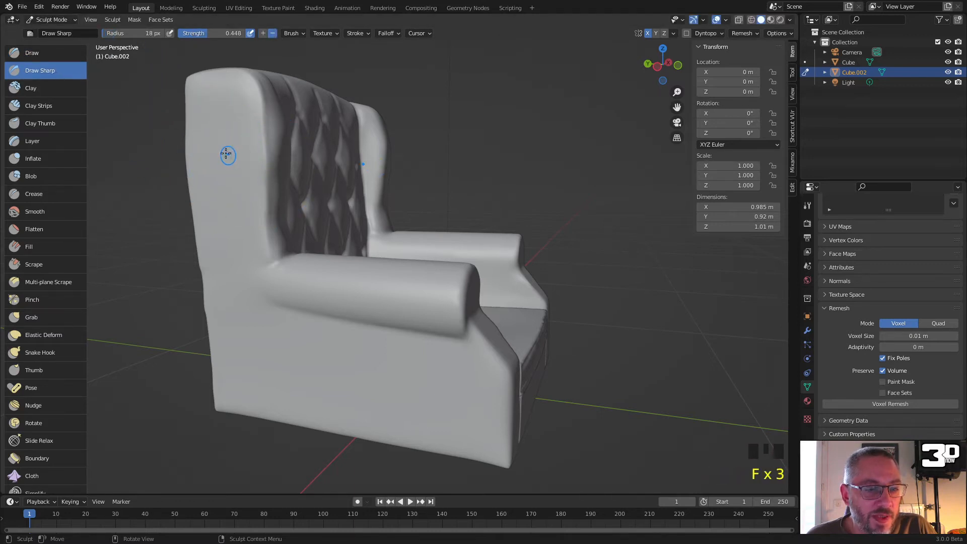
{"action": "left_click", "coordinate": [35, 59]}
{"action": "left_click", "coordinate": [53, 73]}
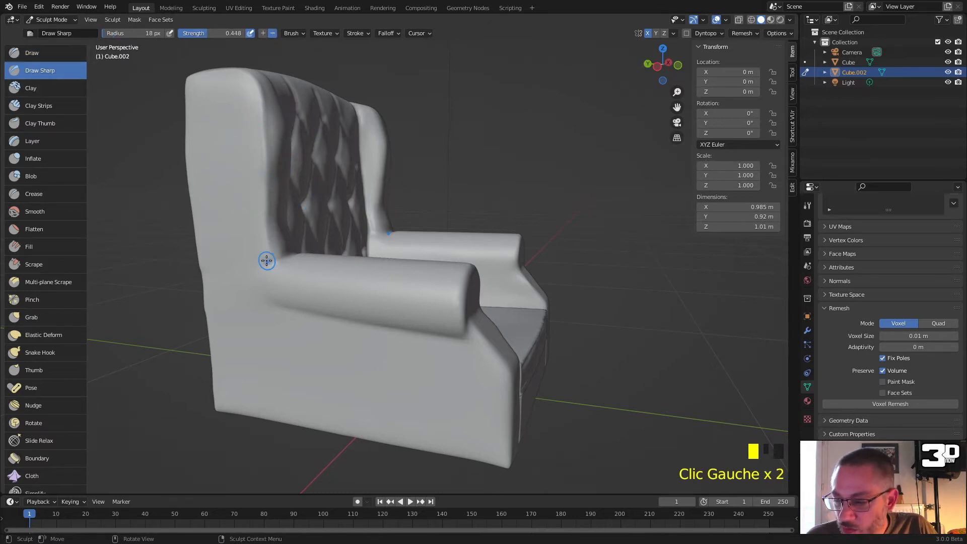
Step: Raise a seam ridge on the outer joint between the wing and the armrest's rear end with inverted Draw Sharp strokes
{"action": "mouse_move", "coordinate": [267, 262]}
{"action": "left_mouse_down", "text": "ctrl"}
{"action": "mouse_move", "coordinate": [268, 278]}
{"action": "mouse_move", "coordinate": [268, 269]}
{"action": "left_mouse_up", "text": "ctrl"}
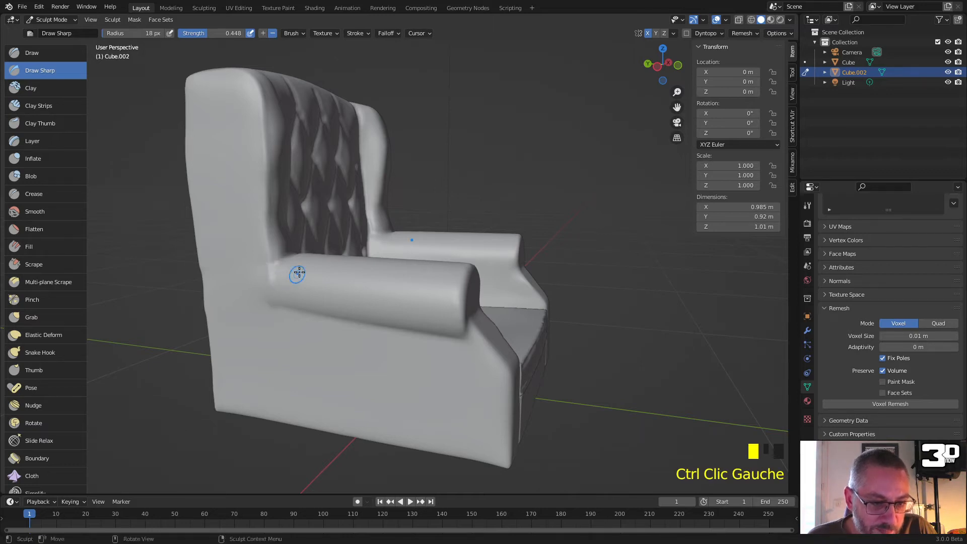
{"action": "middle_click_drag", "start_coordinate": [296, 272], "coordinate": [324, 274]}
{"action": "scroll", "coordinate": [307, 297], "scroll_direction": "up", "scroll_amount": 3}
{"action": "middle_click_drag", "start_coordinate": [193, 308], "coordinate": [214, 302]}
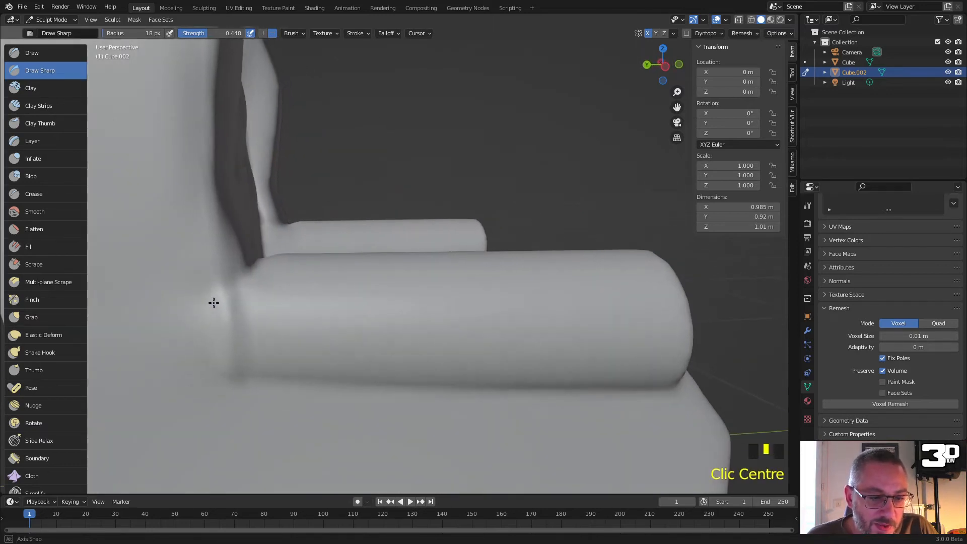
{"action": "left_click_drag", "start_coordinate": [231, 280], "coordinate": [228, 304], "text": "ctrl"}
{"action": "mouse_move", "coordinate": [232, 337]}
{"action": "left_mouse_down", "text": "ctrl"}
{"action": "mouse_move", "coordinate": [222, 287]}
{"action": "mouse_move", "coordinate": [232, 357]}
{"action": "mouse_move", "coordinate": [234, 330]}
{"action": "left_mouse_up", "text": "ctrl"}
Step: Carve the creases beside the armrest's rear seam and along its outer underside with Draw Sharp, smoothing the joint
{"action": "scroll", "coordinate": [237, 327], "scroll_direction": "down", "scroll_amount": 2}
{"action": "mouse_move", "coordinate": [298, 275]}
{"action": "left_mouse_down"}
{"action": "mouse_move", "coordinate": [306, 331]}
{"action": "mouse_move", "coordinate": [302, 324]}
{"action": "left_mouse_up"}
{"action": "middle_click_drag", "start_coordinate": [303, 324], "coordinate": [295, 300]}
{"action": "left_click_drag", "start_coordinate": [282, 272], "coordinate": [304, 276]}
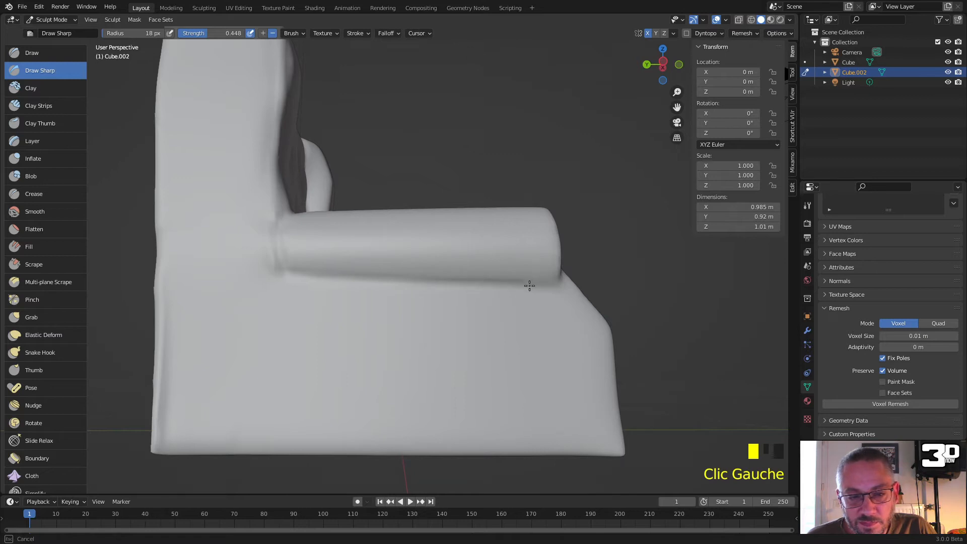
{"action": "left_click_drag", "start_coordinate": [555, 286], "coordinate": [561, 290]}
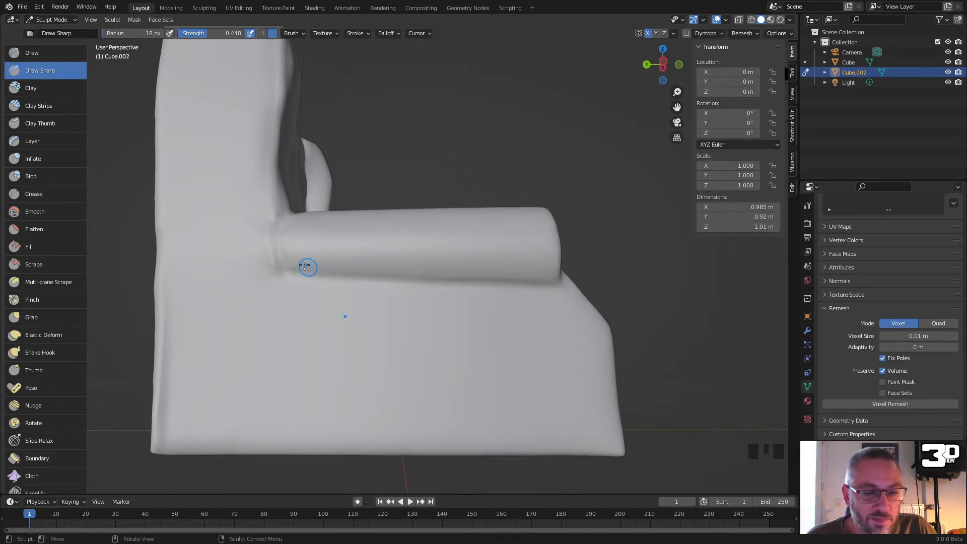
{"action": "mouse_move", "coordinate": [271, 231]}
{"action": "left_mouse_down", "text": "shift"}
{"action": "mouse_move", "coordinate": [267, 242]}
{"action": "mouse_move", "coordinate": [298, 253]}
{"action": "left_mouse_up", "text": "shift"}
Step: Carve the crease across the armrest's top where it meets the wing with 18 px Draw Sharp strokes
{"action": "mouse_move", "coordinate": [297, 253]}
{"action": "middle_mouse_down"}
{"action": "mouse_move", "coordinate": [255, 297]}
{"action": "mouse_move", "coordinate": [243, 263]}
{"action": "mouse_move", "coordinate": [192, 290]}
{"action": "mouse_move", "coordinate": [334, 168]}
{"action": "middle_mouse_up"}
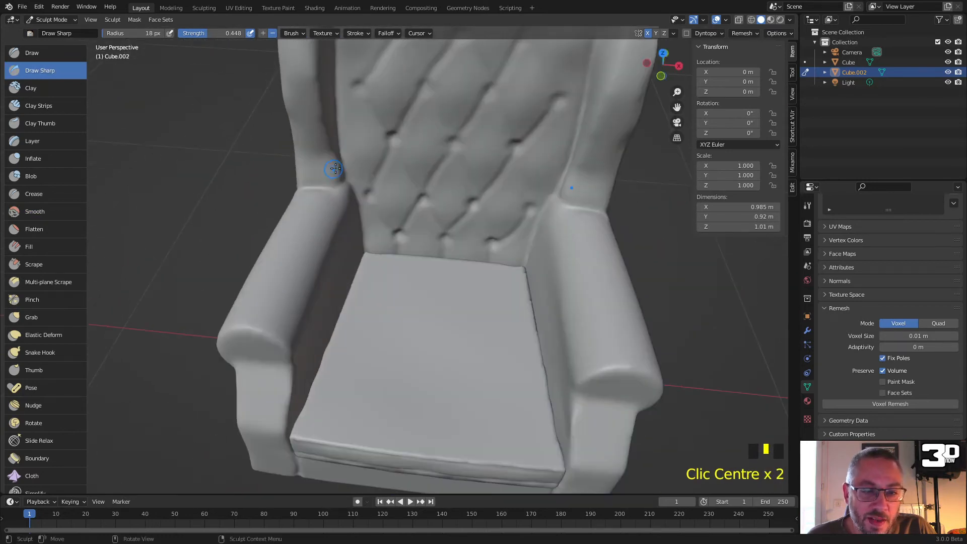
{"action": "mouse_move", "coordinate": [321, 187]}
{"action": "left_mouse_down"}
{"action": "mouse_move", "coordinate": [347, 183]}
{"action": "mouse_move", "coordinate": [358, 195]}
{"action": "left_mouse_up"}
{"action": "mouse_move", "coordinate": [470, 204]}
{"action": "middle_mouse_down"}
{"action": "mouse_move", "coordinate": [514, 187]}
{"action": "mouse_move", "coordinate": [472, 178]}
{"action": "middle_mouse_up"}
{"action": "left_click_drag", "start_coordinate": [472, 177], "coordinate": [503, 177]}
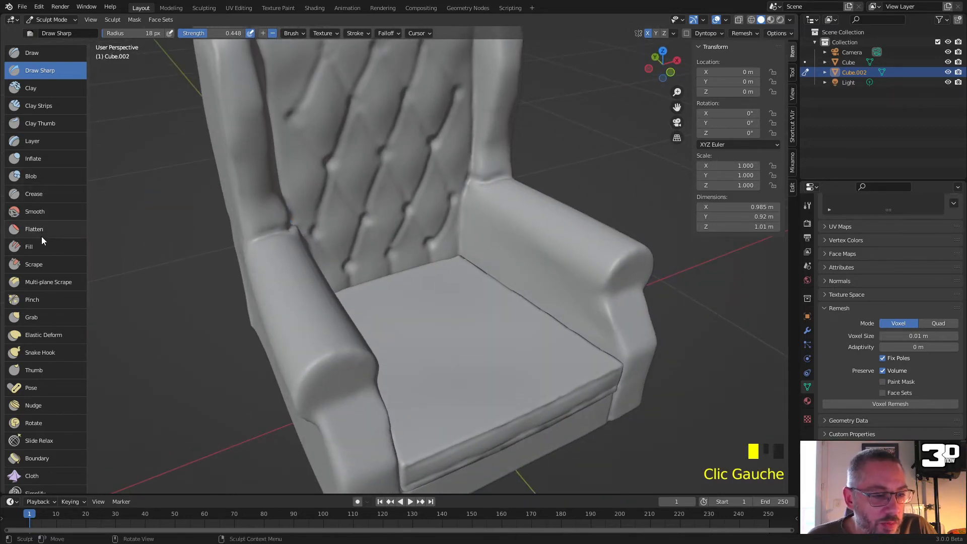
Step: Tighten the crease across the armrest's top at the wing with the Pinch brush at a 54 px radius
{"action": "left_click", "coordinate": [42, 299]}
{"action": "key", "text": "f"}
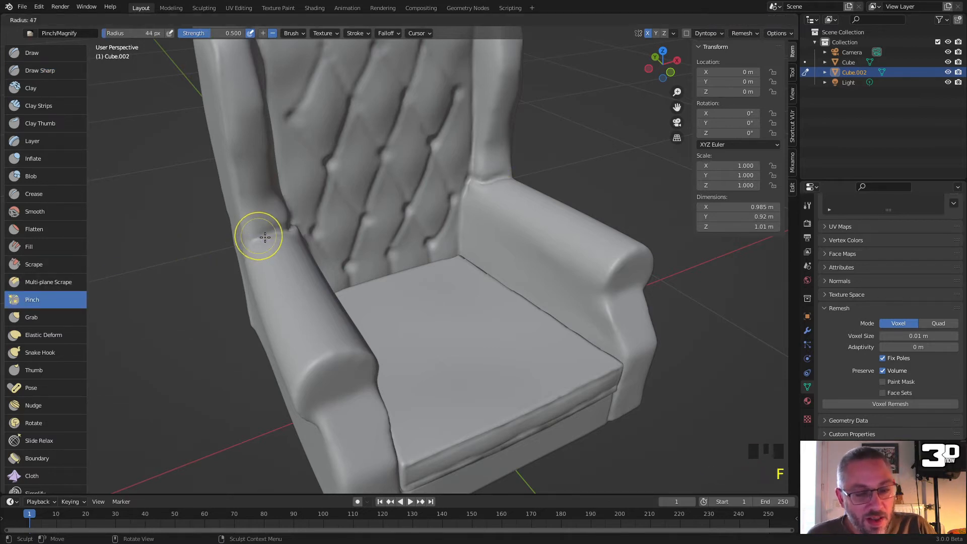
{"action": "left_click", "coordinate": [267, 238]}
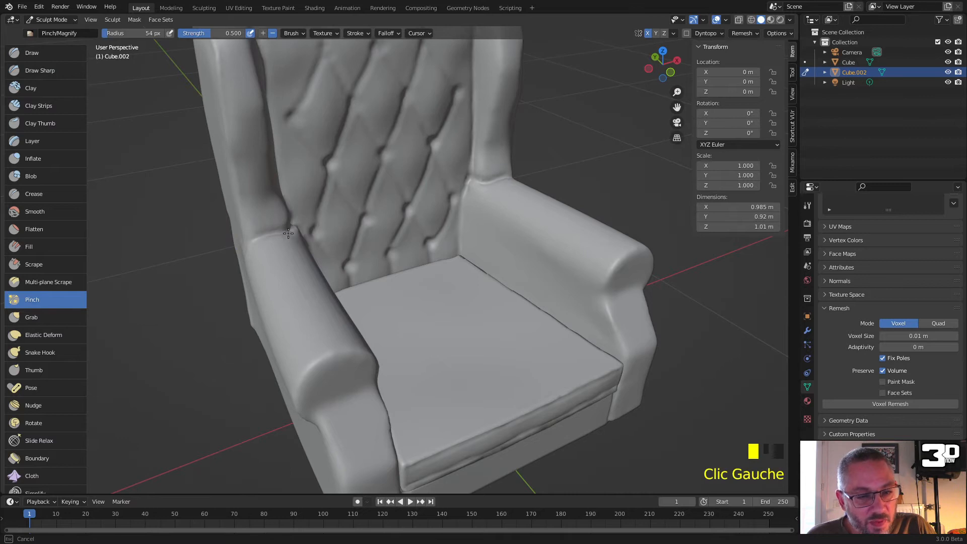
Step: Pinch the outer seam around the armrest's rear end and along the armrest's underside
{"action": "middle_click_drag", "start_coordinate": [267, 231], "coordinate": [270, 280]}
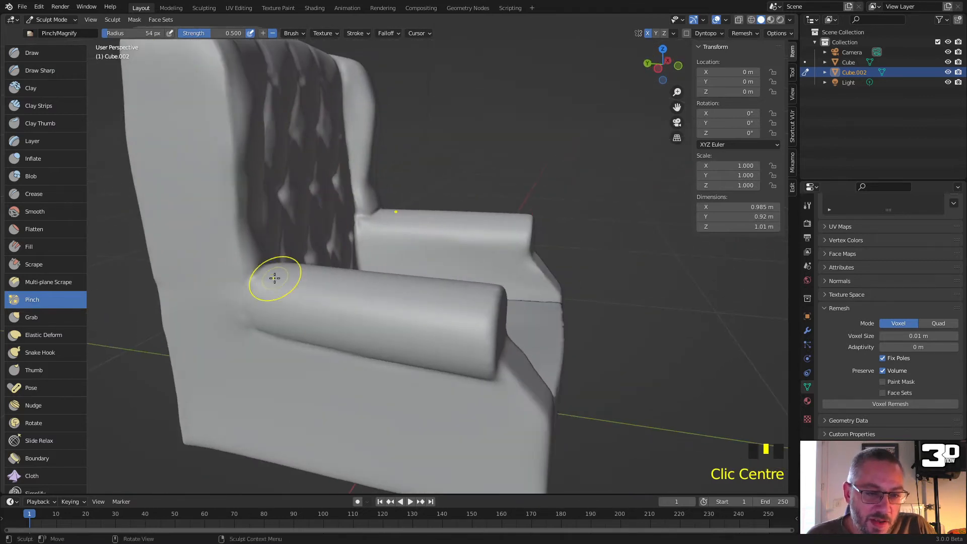
{"action": "left_click", "coordinate": [246, 281]}
{"action": "left_click", "coordinate": [243, 284]}
{"action": "left_click", "coordinate": [249, 274]}
{"action": "left_click", "coordinate": [252, 302]}
{"action": "left_click", "coordinate": [255, 332]}
{"action": "left_click", "coordinate": [274, 347]}
{"action": "mouse_move", "coordinate": [328, 303]}
{"action": "middle_mouse_down"}
{"action": "mouse_move", "coordinate": [336, 263]}
{"action": "mouse_move", "coordinate": [274, 272]}
{"action": "middle_mouse_up"}
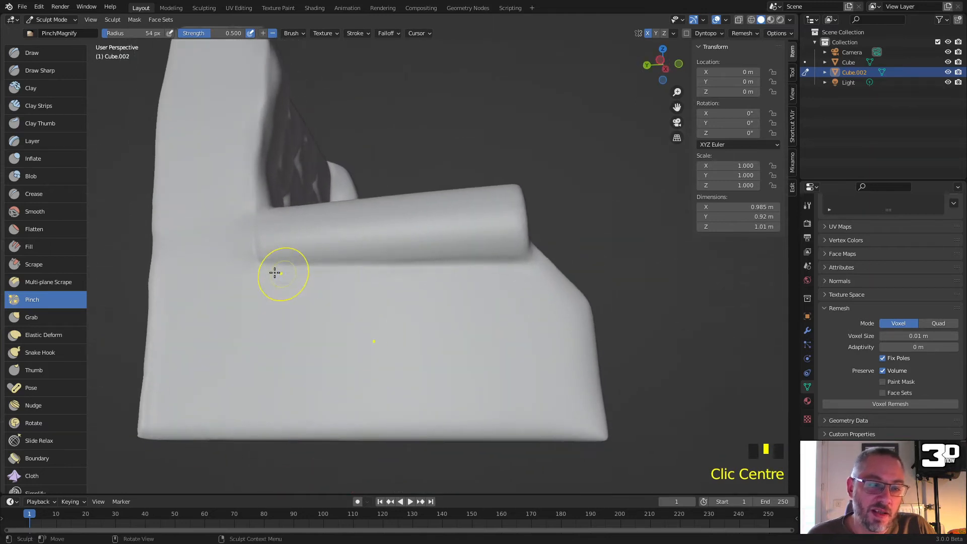
{"action": "left_click_drag", "start_coordinate": [274, 272], "coordinate": [307, 274]}
Step: Pinch the vertical seam between the front rail and the arm's front post
{"action": "middle_click_drag", "start_coordinate": [527, 262], "coordinate": [402, 288]}
{"action": "scroll", "coordinate": [318, 397], "scroll_direction": "down", "scroll_amount": 2}
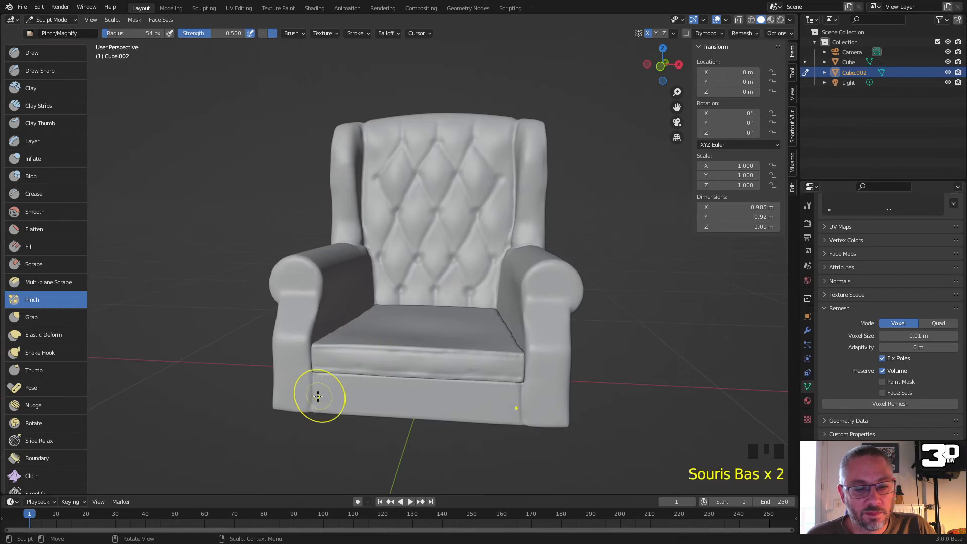
{"action": "left_click_drag", "start_coordinate": [311, 384], "coordinate": [311, 411]}
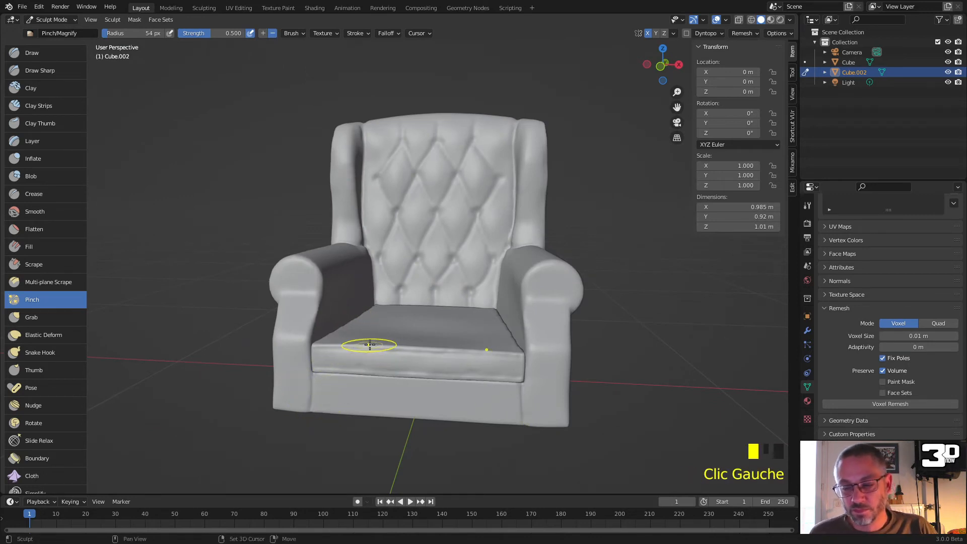
Step: Raise a ridge along the front rail's upper edge below the seat cushion with inverted Draw Sharp strokes at 32 px
{"action": "middle_click_drag", "start_coordinate": [369, 345], "coordinate": [363, 295], "text": "shift"}
{"action": "scroll", "coordinate": [356, 302], "scroll_direction": "up", "scroll_amount": 3}
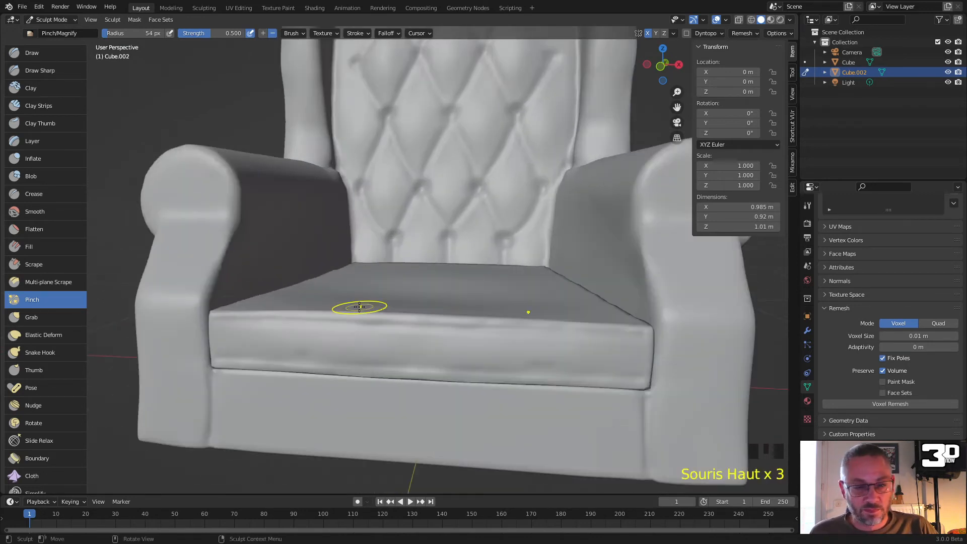
{"action": "left_click", "coordinate": [38, 71]}
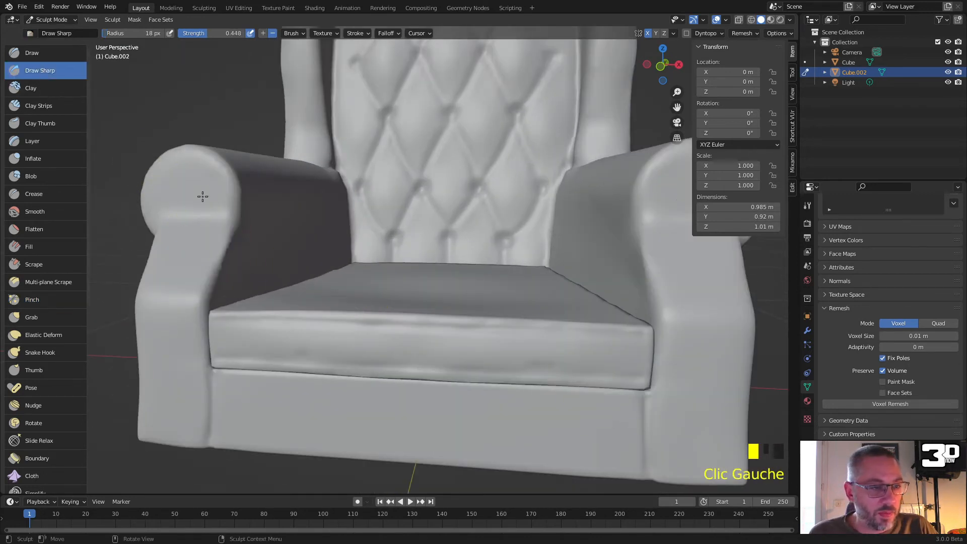
{"action": "key", "text": "f"}
{"action": "left_click", "coordinate": [223, 380]}
{"action": "left_click_drag", "start_coordinate": [222, 380], "coordinate": [303, 380], "text": "ctrl"}
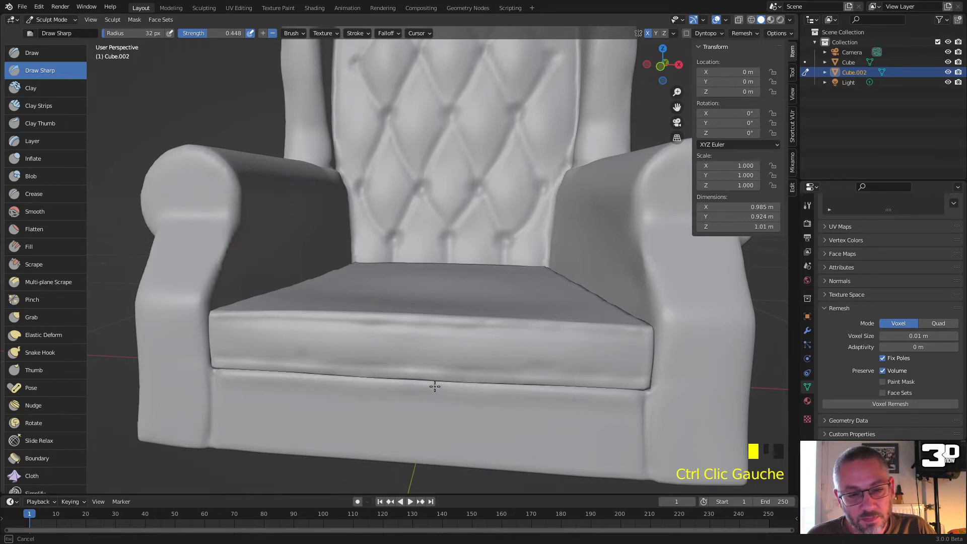
{"action": "left_click_drag", "start_coordinate": [435, 386], "coordinate": [435, 386], "text": "ctrl"}
Step: Carve a line beneath the front rail's upper ridge with Draw Sharp at a 23 px radius
{"action": "key", "text": "f"}
{"action": "left_click", "coordinate": [227, 384]}
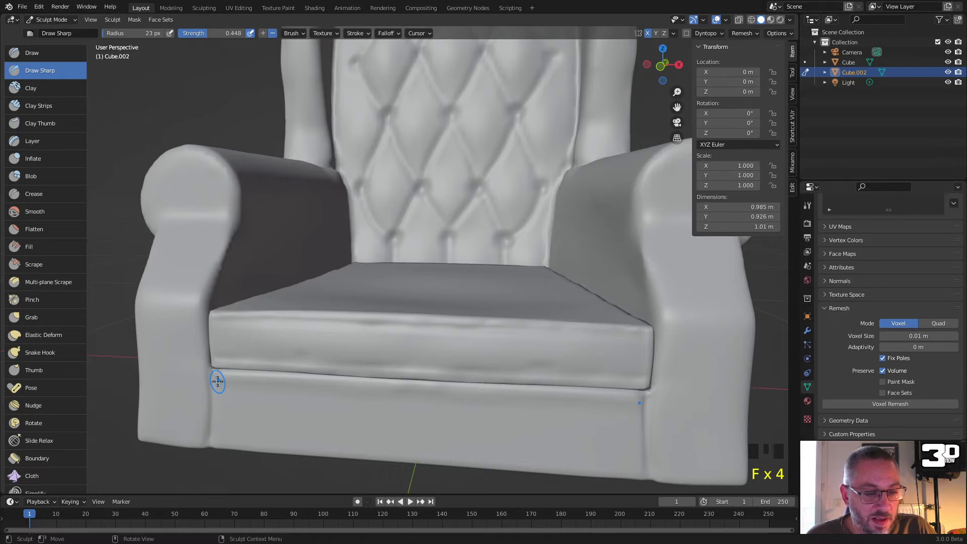
{"action": "left_click_drag", "start_coordinate": [218, 381], "coordinate": [231, 382]}
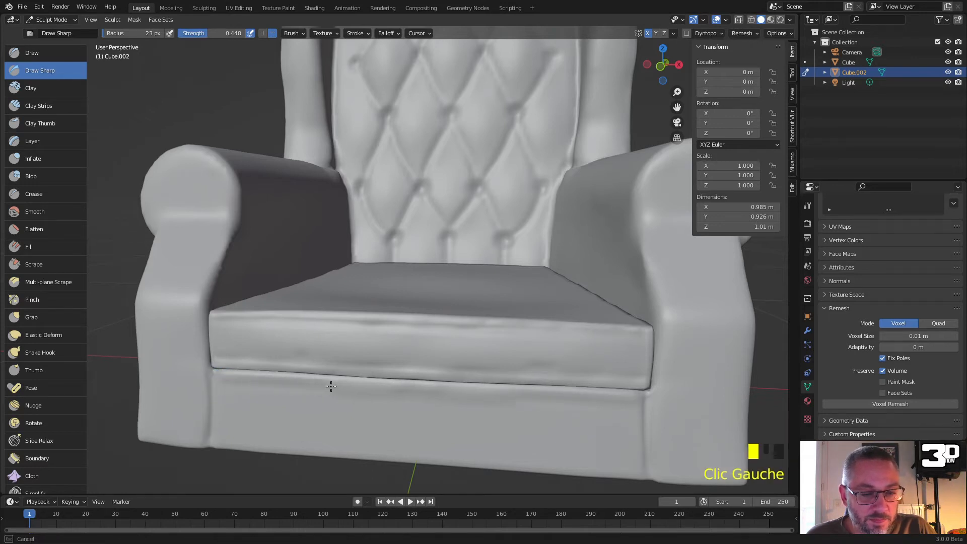
{"action": "left_click_drag", "start_coordinate": [411, 396], "coordinate": [388, 391]}
Step: Sharpen the upper creases of the backrest's diamond tufting with the Pinch brush at a 54 px radius
{"action": "scroll", "coordinate": [287, 371], "scroll_direction": "down", "scroll_amount": 2}
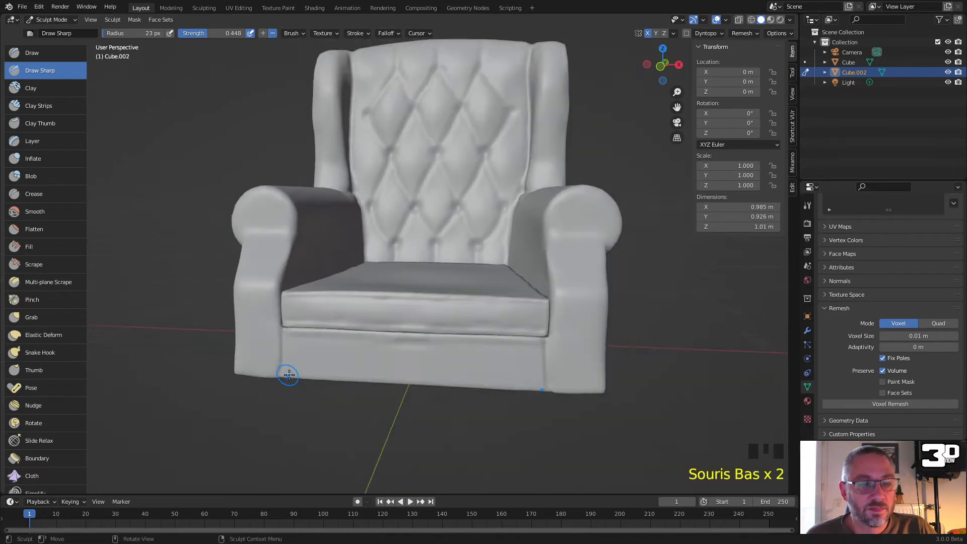
{"action": "middle_click_drag", "start_coordinate": [287, 371], "coordinate": [313, 384]}
{"action": "mouse_move", "coordinate": [385, 276]}
{"action": "middle_mouse_down"}
{"action": "mouse_move", "coordinate": [425, 302]}
{"action": "mouse_move", "coordinate": [377, 295]}
{"action": "mouse_move", "coordinate": [390, 268]}
{"action": "middle_mouse_up"}
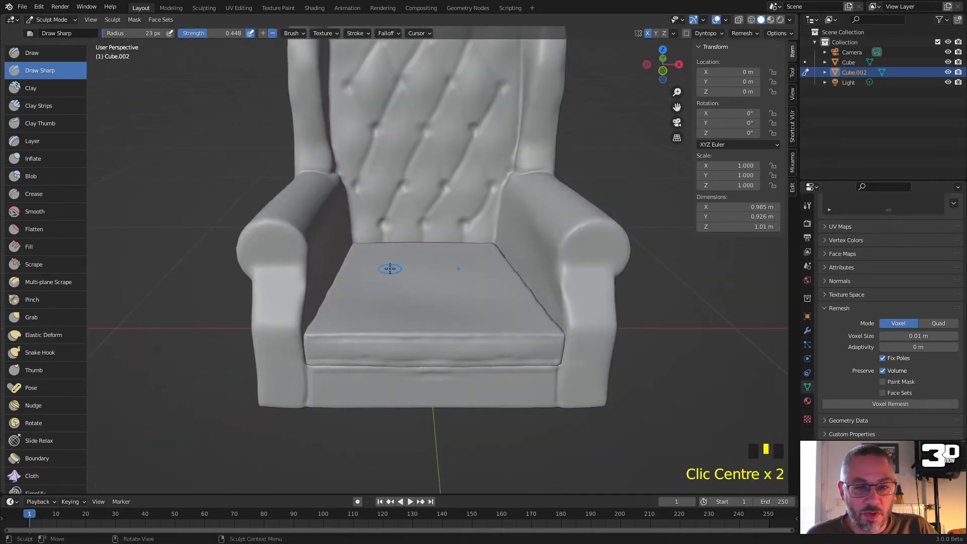
{"action": "scroll", "coordinate": [390, 268], "scroll_direction": "down", "scroll_amount": 2}
{"action": "mouse_move", "coordinate": [409, 189]}
{"action": "middle_mouse_down", "text": "shift"}
{"action": "mouse_move", "coordinate": [395, 200]}
{"action": "mouse_move", "coordinate": [401, 211]}
{"action": "middle_mouse_up", "text": "shift"}
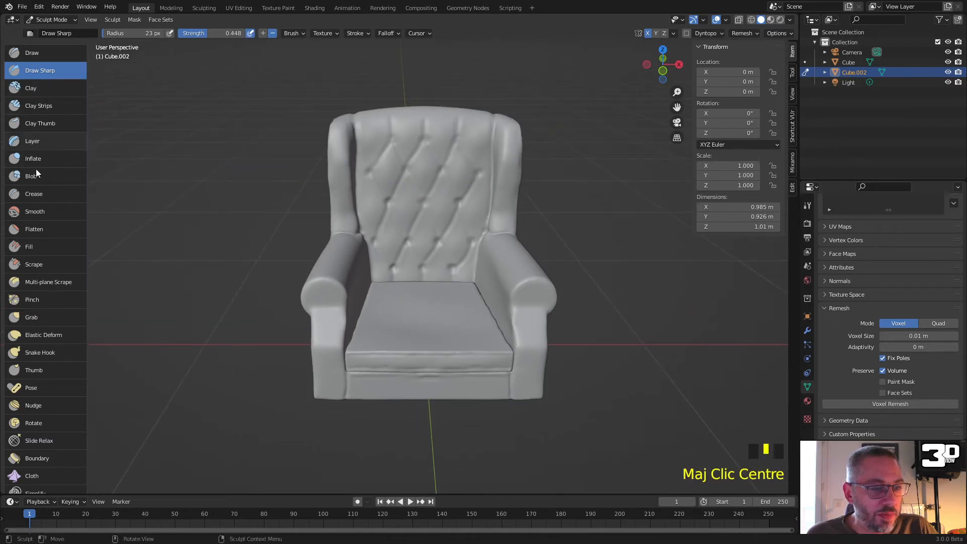
{"action": "left_click", "coordinate": [38, 300]}
{"action": "scroll", "coordinate": [385, 160], "scroll_direction": "up", "scroll_amount": 2}
{"action": "mouse_move", "coordinate": [374, 97]}
{"action": "left_mouse_down"}
{"action": "mouse_move", "coordinate": [368, 112]}
{"action": "mouse_move", "coordinate": [404, 101]}
{"action": "mouse_move", "coordinate": [401, 114]}
{"action": "mouse_move", "coordinate": [420, 108]}
{"action": "mouse_move", "coordinate": [417, 116]}
{"action": "left_mouse_up"}
{"action": "left_click_drag", "start_coordinate": [390, 64], "coordinate": [387, 65]}
{"action": "mouse_move", "coordinate": [386, 60]}
{"action": "left_mouse_down"}
{"action": "mouse_move", "coordinate": [436, 67]}
{"action": "mouse_move", "coordinate": [439, 48]}
{"action": "mouse_move", "coordinate": [448, 92]}
{"action": "left_mouse_up"}
Step: Pinch the middle and lower creases of the backrest's diamond tufting down to the seat
{"action": "mouse_move", "coordinate": [368, 146]}
{"action": "left_mouse_down"}
{"action": "mouse_move", "coordinate": [396, 197]}
{"action": "mouse_move", "coordinate": [395, 264]}
{"action": "mouse_move", "coordinate": [431, 181]}
{"action": "left_mouse_up"}
{"action": "left_click_drag", "start_coordinate": [426, 264], "coordinate": [449, 241]}
{"action": "left_click_drag", "start_coordinate": [437, 260], "coordinate": [452, 239]}
{"action": "mouse_move", "coordinate": [422, 282]}
{"action": "left_mouse_down"}
{"action": "mouse_move", "coordinate": [475, 280]}
{"action": "mouse_move", "coordinate": [409, 276]}
{"action": "left_mouse_up"}
{"action": "middle_click_drag", "start_coordinate": [408, 276], "coordinate": [470, 222]}
{"action": "left_click", "coordinate": [483, 257]}
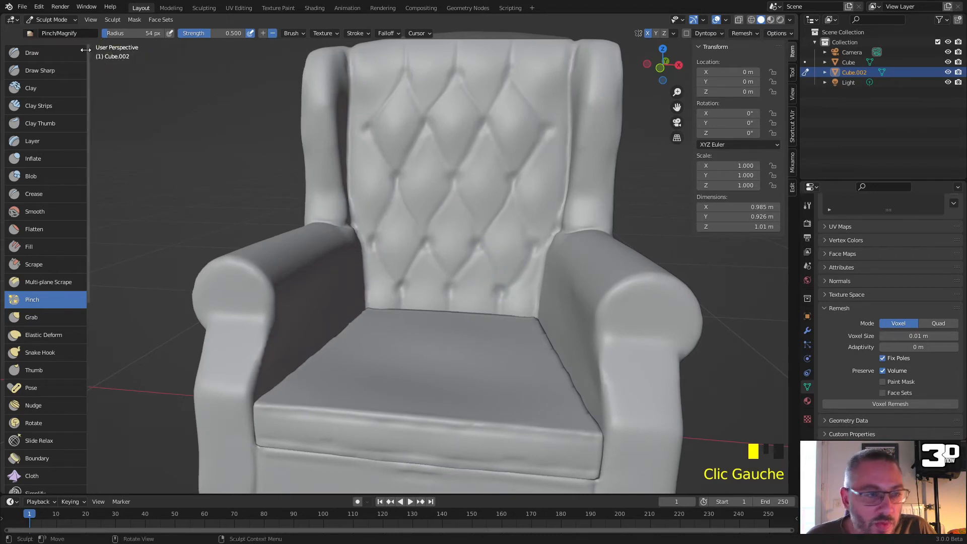
Step: Puff up the backrest's middle and lower diamonds with the Draw brush at 82 px radius and 0.236 strength
{"action": "left_click", "coordinate": [37, 52]}
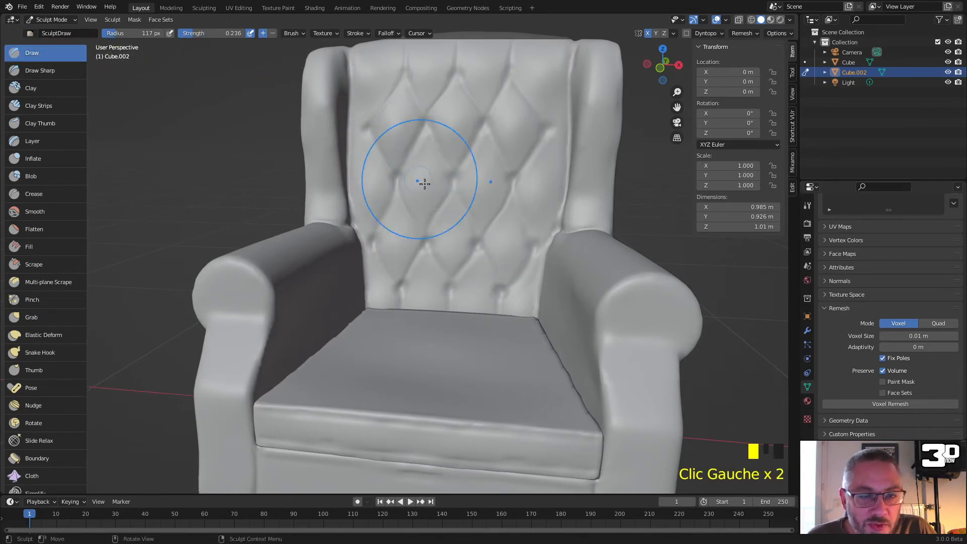
{"action": "key", "text": "f"}
{"action": "key", "text": "f"}
{"action": "mouse_move", "coordinate": [416, 158]}
{"action": "left_mouse_down"}
{"action": "mouse_move", "coordinate": [423, 197]}
{"action": "mouse_move", "coordinate": [450, 215]}
{"action": "mouse_move", "coordinate": [416, 292]}
{"action": "left_mouse_up"}
{"action": "left_click", "coordinate": [395, 223]}
{"action": "left_click", "coordinate": [395, 226]}
Step: Puff up the backrest's side panels and the upper row of tufts with the Draw brush
{"action": "left_click_drag", "start_coordinate": [371, 158], "coordinate": [365, 188]}
{"action": "left_click_drag", "start_coordinate": [375, 71], "coordinate": [368, 99]}
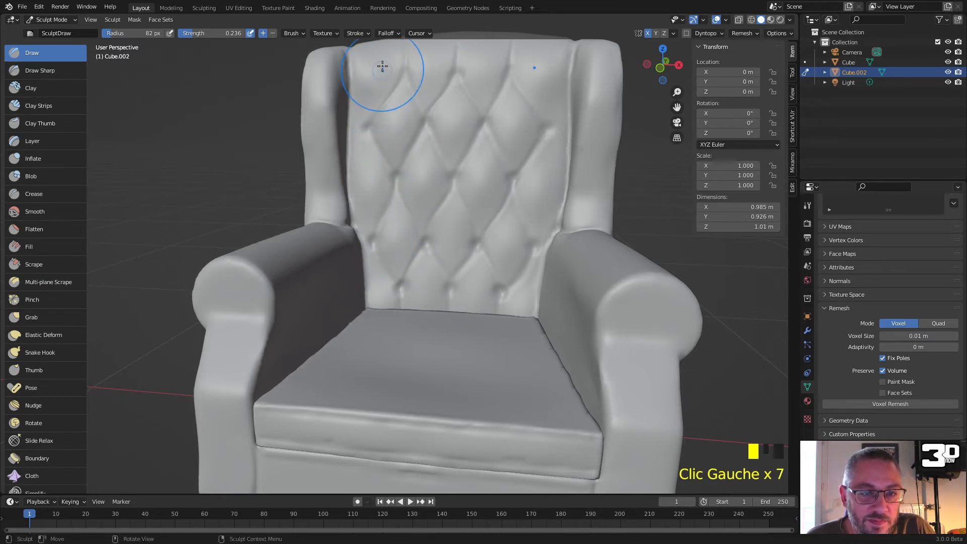
{"action": "left_click_drag", "start_coordinate": [429, 60], "coordinate": [430, 93]}
{"action": "left_click", "coordinate": [488, 76]}
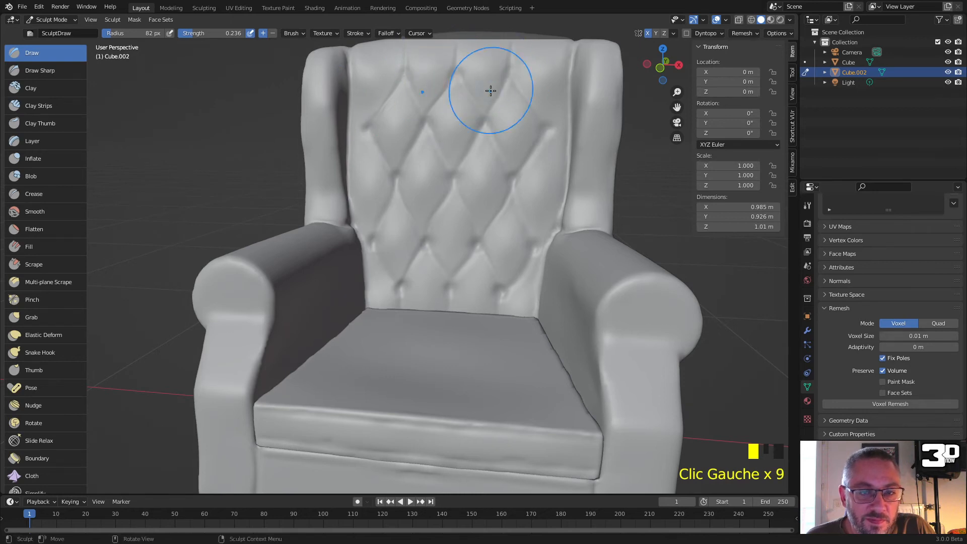
Step: Puff up the backrest's lowest tufts just above the seat with the Draw brush at 82 px radius
{"action": "middle_click_drag", "start_coordinate": [499, 218], "coordinate": [500, 262]}
{"action": "scroll", "coordinate": [500, 264], "scroll_direction": "up", "scroll_amount": 3}
{"action": "left_click", "coordinate": [539, 270]}
{"action": "left_click", "coordinate": [554, 276]}
{"action": "left_click", "coordinate": [545, 278]}
{"action": "left_click", "coordinate": [496, 263]}
{"action": "left_click", "coordinate": [496, 263]}
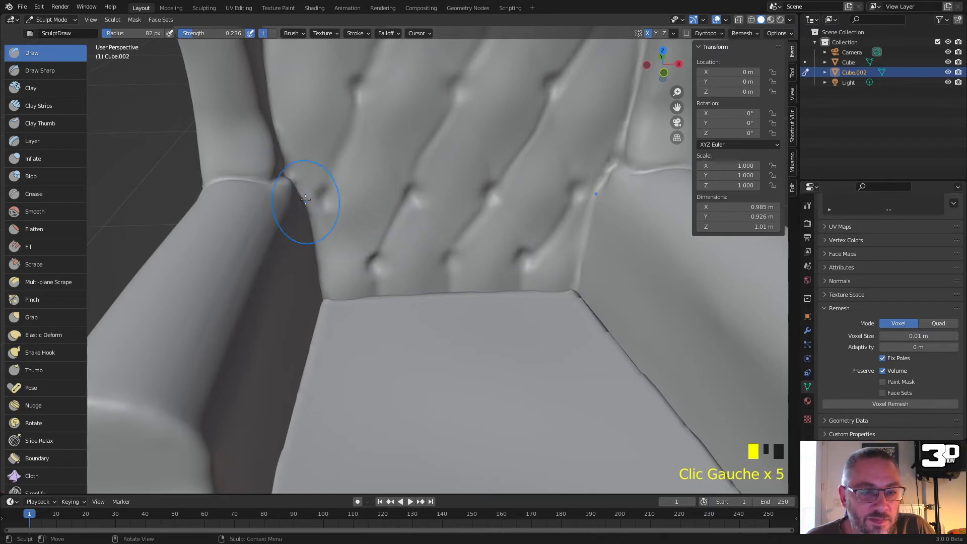
Step: Carve the missing diagonal crease between the lowest outer buttons with the Draw Sharp brush at 23 px radius and 0.448 strength
{"action": "left_click", "coordinate": [35, 73]}
{"action": "left_click", "coordinate": [332, 215]}
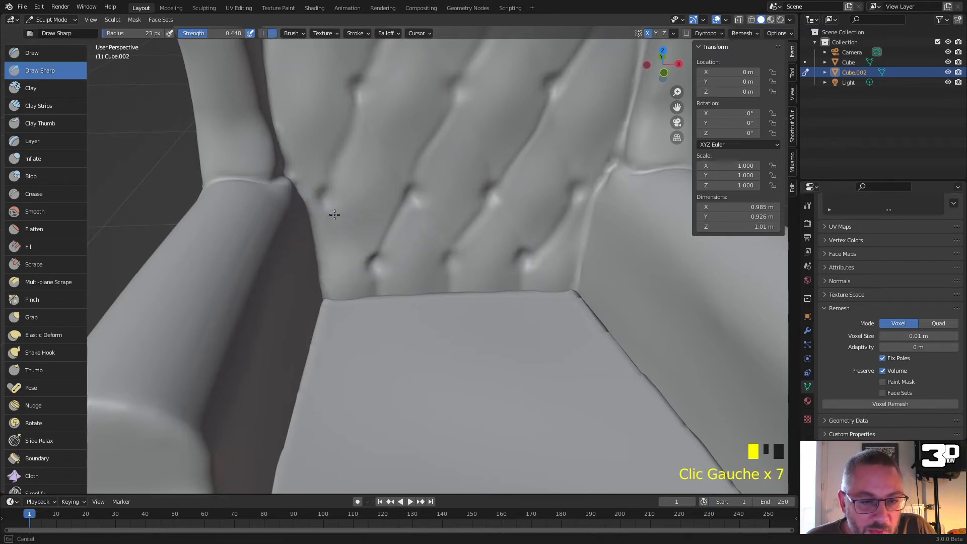
{"action": "left_click", "coordinate": [356, 252]}
{"action": "left_click", "coordinate": [363, 249]}
{"action": "left_click", "coordinate": [331, 203]}
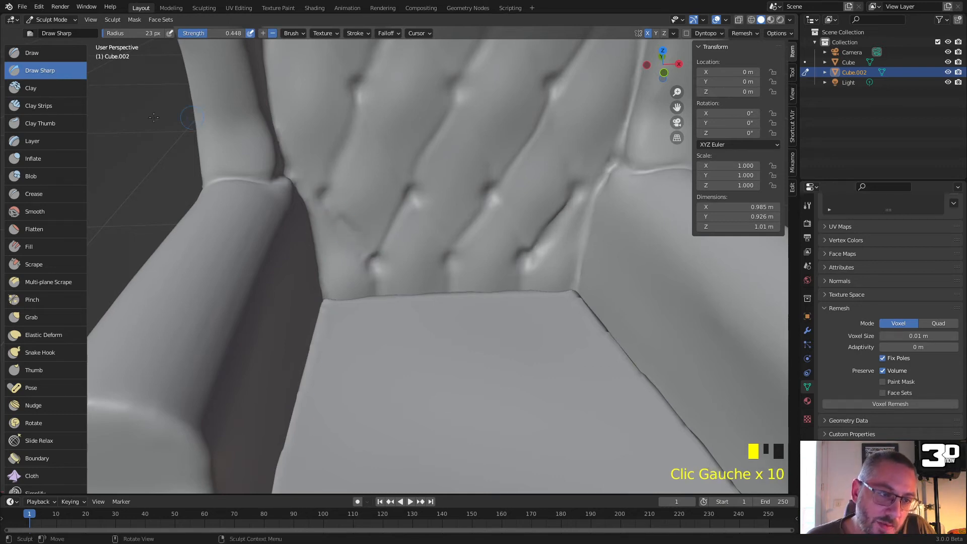
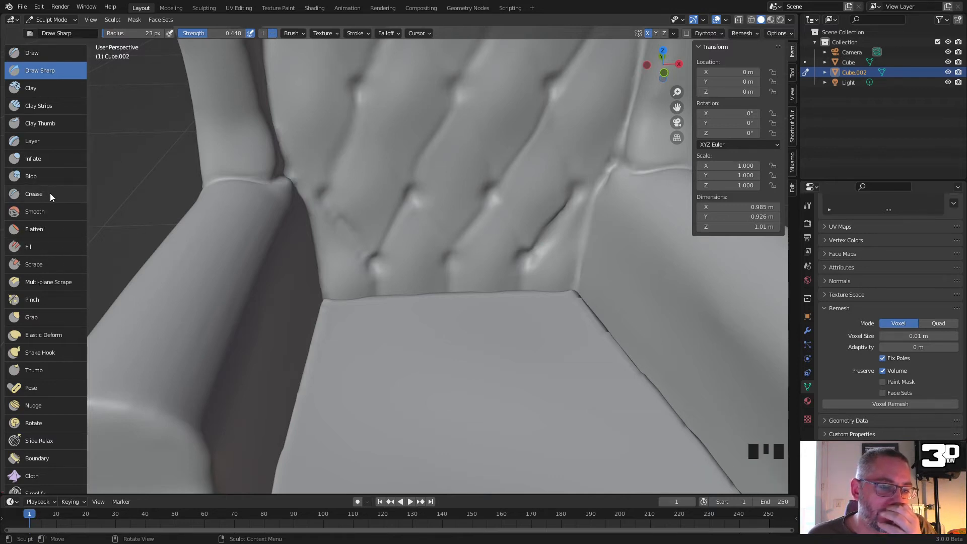
Step: Tighten the newly carved lower creases and the folds around the bottom outer button with the Pinch brush at 54 px radius
{"action": "key", "text": "p"}
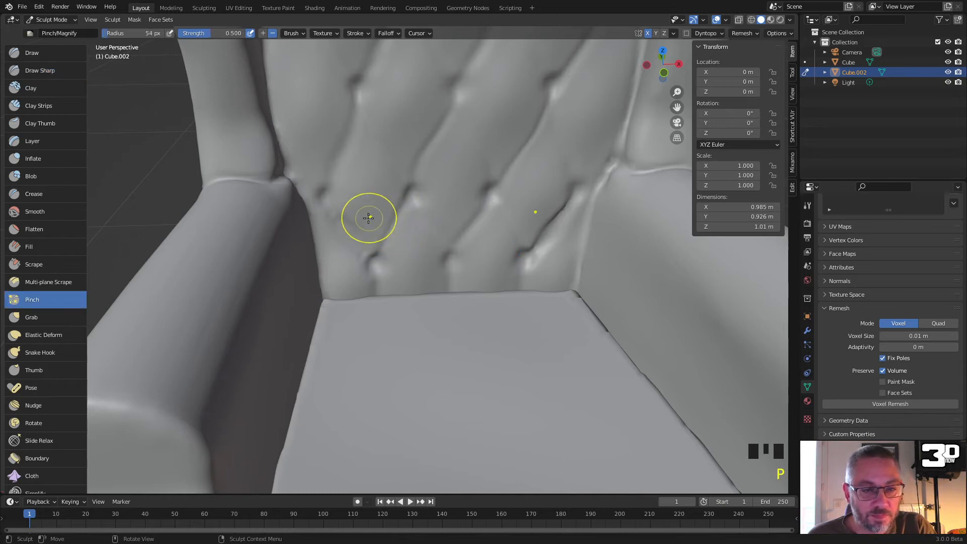
{"action": "left_click_drag", "start_coordinate": [340, 226], "coordinate": [354, 247]}
{"action": "left_click", "coordinate": [343, 231]}
{"action": "left_click", "coordinate": [339, 217]}
{"action": "left_click", "coordinate": [330, 207]}
{"action": "left_click", "coordinate": [355, 239]}
{"action": "left_click", "coordinate": [382, 232]}
{"action": "left_click", "coordinate": [390, 243]}
{"action": "left_click", "coordinate": [382, 267]}
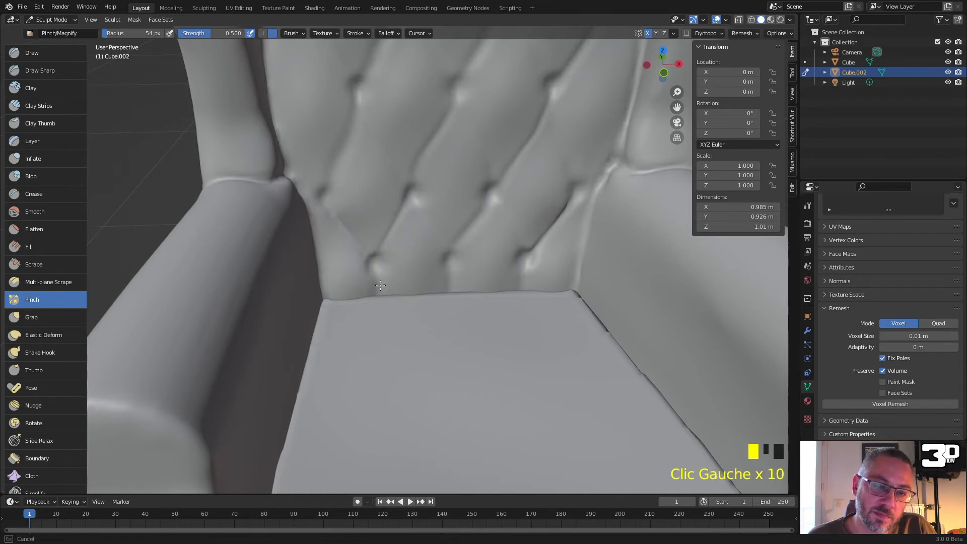
Step: Adjust the shape of the backrest's diamond tufts and the cushion's rear edge with the Grab brush at 101 px radius and 0.400 strength
{"action": "mouse_move", "coordinate": [464, 270]}
{"action": "middle_mouse_down"}
{"action": "mouse_move", "coordinate": [479, 222]}
{"action": "mouse_move", "coordinate": [465, 198]}
{"action": "mouse_move", "coordinate": [479, 183]}
{"action": "mouse_move", "coordinate": [510, 197]}
{"action": "middle_mouse_up"}
{"action": "scroll", "coordinate": [465, 198], "scroll_direction": "down", "scroll_amount": 3}
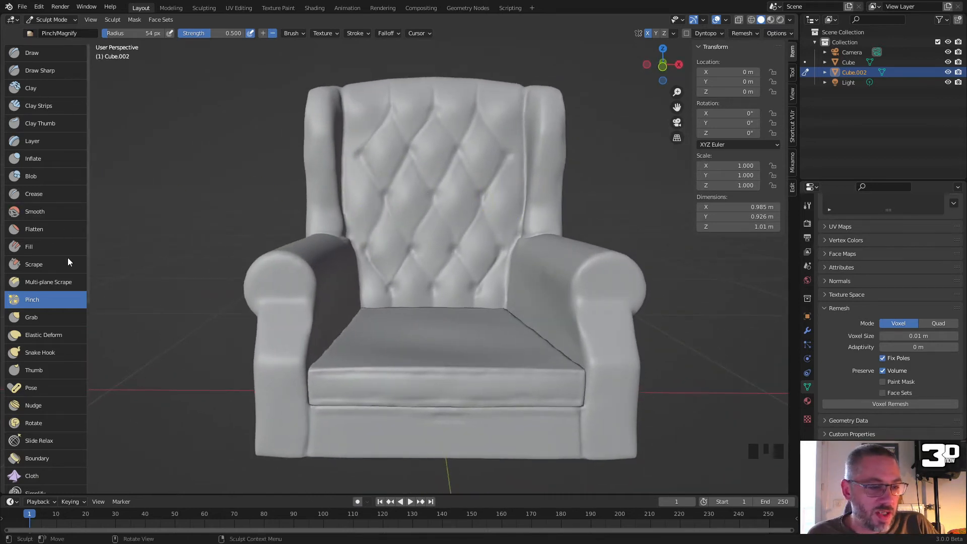
{"action": "left_click", "coordinate": [46, 319]}
{"action": "key", "text": "f"}
{"action": "left_click", "coordinate": [412, 277]}
{"action": "mouse_move", "coordinate": [391, 286]}
{"action": "left_mouse_down"}
{"action": "mouse_move", "coordinate": [384, 232]}
{"action": "mouse_move", "coordinate": [371, 248]}
{"action": "mouse_move", "coordinate": [367, 238]}
{"action": "mouse_move", "coordinate": [423, 237]}
{"action": "left_mouse_up"}
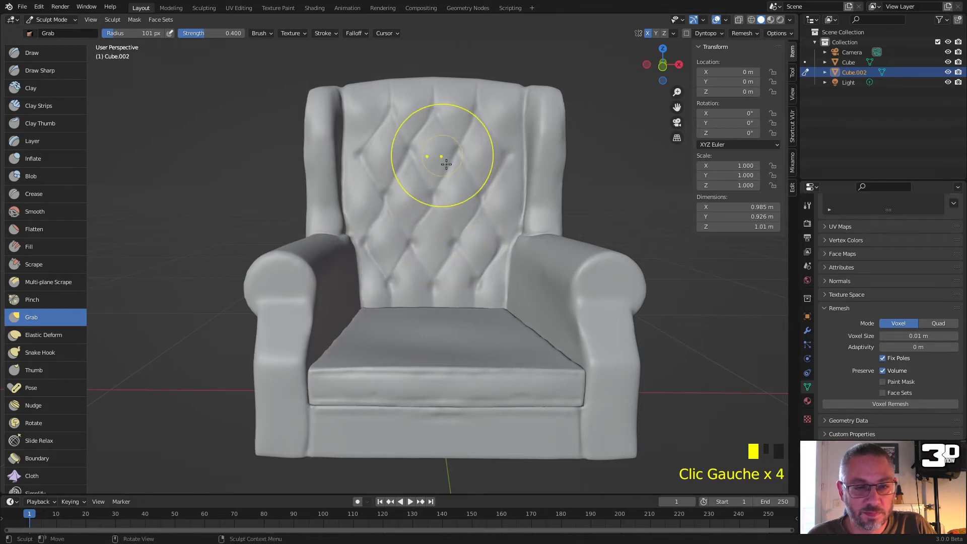
{"action": "mouse_move", "coordinate": [400, 103]}
{"action": "left_mouse_down"}
{"action": "mouse_move", "coordinate": [385, 110]}
{"action": "mouse_move", "coordinate": [363, 156]}
{"action": "left_mouse_up"}
{"action": "left_click", "coordinate": [362, 155]}
{"action": "mouse_move", "coordinate": [464, 308]}
{"action": "left_mouse_down"}
{"action": "mouse_move", "coordinate": [481, 303]}
{"action": "mouse_move", "coordinate": [453, 320]}
{"action": "left_mouse_up"}
Step: Smooth the vertical rear corner edge of the chair's back from the base to the top
{"action": "mouse_move", "coordinate": [453, 319]}
{"action": "middle_mouse_down"}
{"action": "mouse_move", "coordinate": [474, 295]}
{"action": "mouse_move", "coordinate": [310, 286]}
{"action": "middle_mouse_up"}
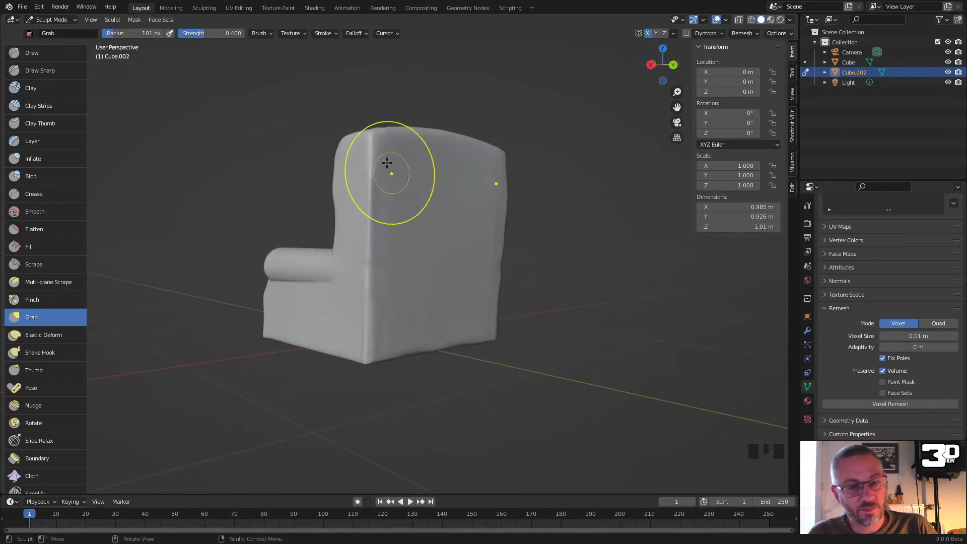
{"action": "left_click_drag", "start_coordinate": [375, 226], "coordinate": [373, 319], "text": "shift"}
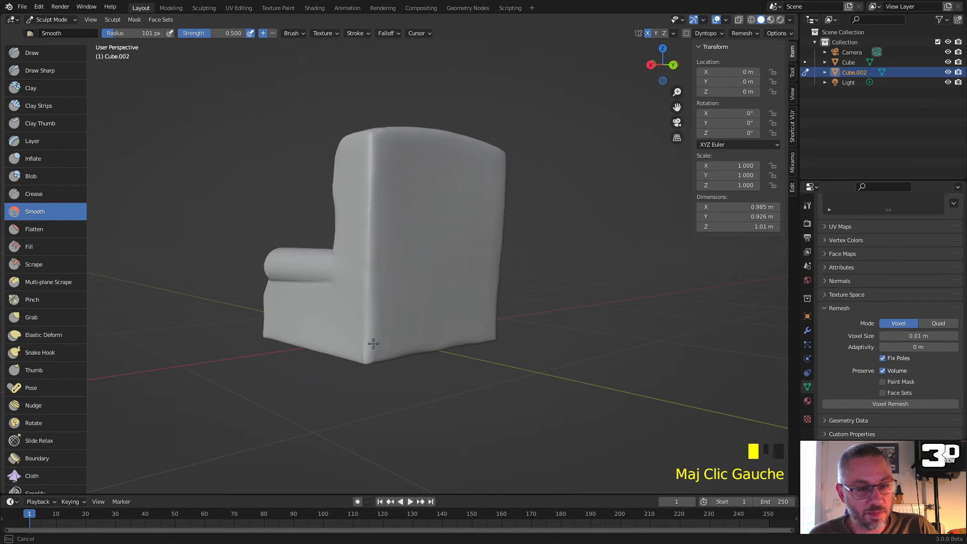
{"action": "left_click_drag", "start_coordinate": [373, 150], "coordinate": [373, 151], "text": "shift"}
Step: Leave sculpting on the chair body and switch it to Object Mode
{"action": "mouse_move", "coordinate": [410, 220]}
{"action": "middle_mouse_down"}
{"action": "mouse_move", "coordinate": [433, 211]}
{"action": "mouse_move", "coordinate": [460, 168]}
{"action": "mouse_move", "coordinate": [499, 175]}
{"action": "mouse_move", "coordinate": [508, 211]}
{"action": "mouse_move", "coordinate": [565, 262]}
{"action": "middle_mouse_up"}
{"action": "scroll", "coordinate": [458, 329], "scroll_direction": "up", "scroll_amount": 2}
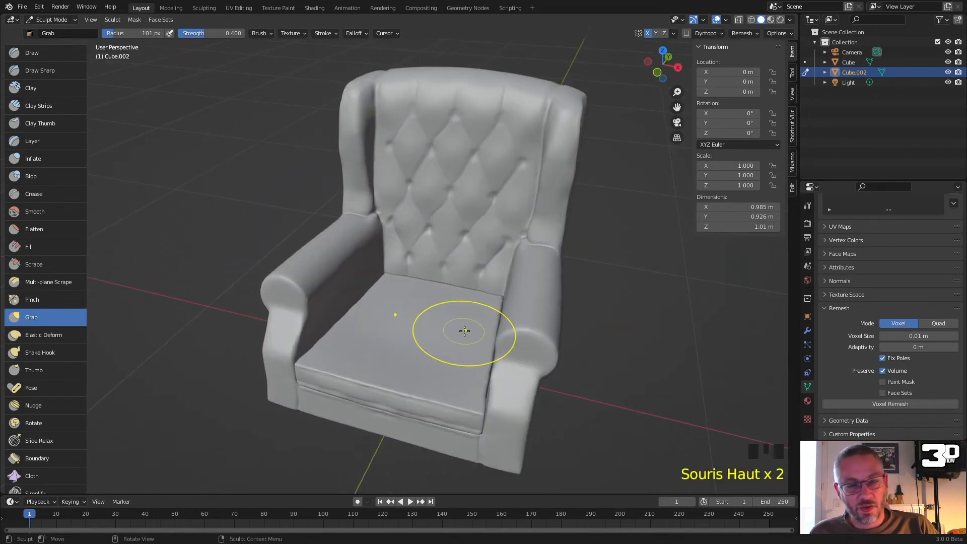
{"action": "key", "text": "Tab"}
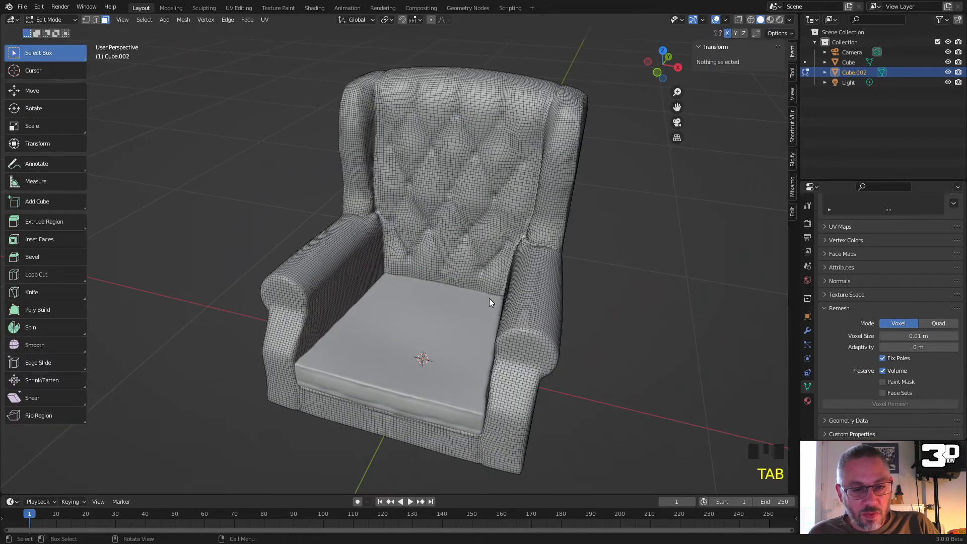
{"action": "key", "text": "Tab"}
{"action": "left_click", "coordinate": [52, 19]}
{"action": "left_click", "coordinate": [64, 31]}
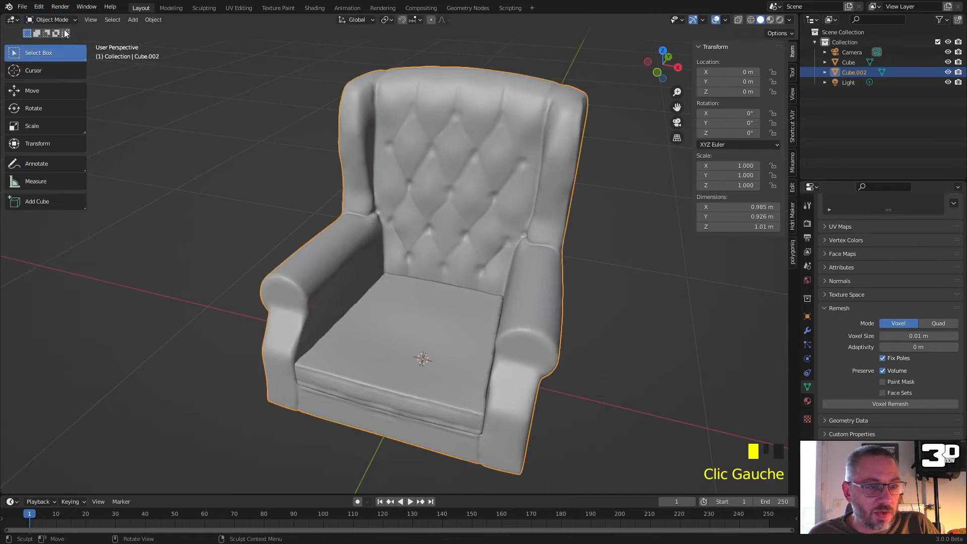
Step: Add a cube mesh at the chair's base and scale its geometry down to a small foot-sized block
{"action": "scroll", "coordinate": [405, 249], "scroll_direction": "down", "scroll_amount": 3}
{"action": "middle_click_drag", "start_coordinate": [405, 250], "coordinate": [433, 209]}
{"action": "scroll", "coordinate": [439, 268], "scroll_direction": "up", "scroll_amount": 2}
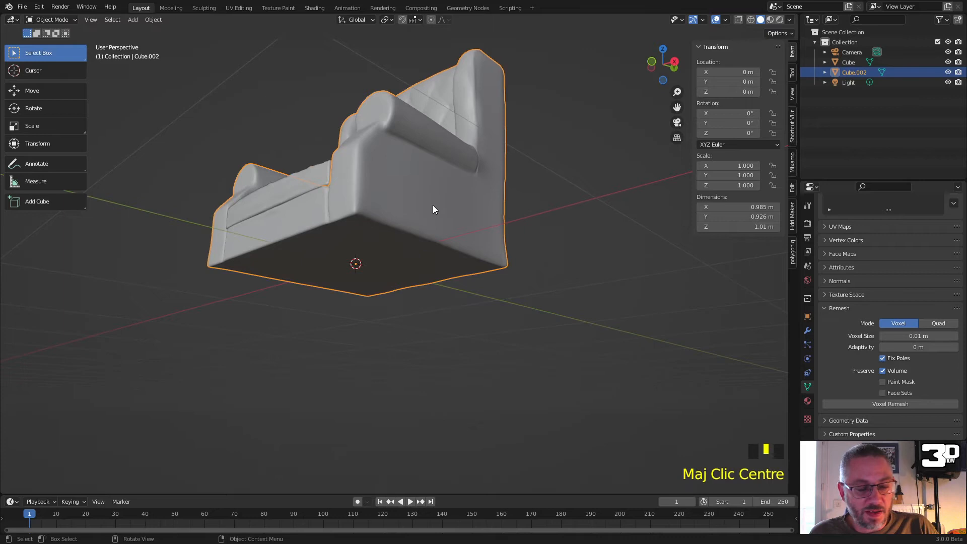
{"action": "key", "text": "shift+a"}
{"action": "mouse_move", "coordinate": [424, 201]}
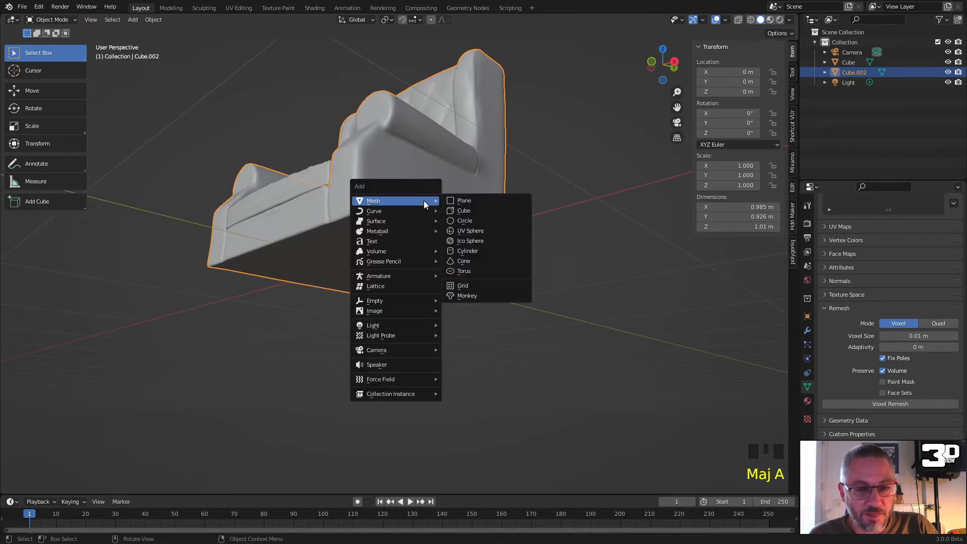
{"action": "left_click", "coordinate": [487, 209]}
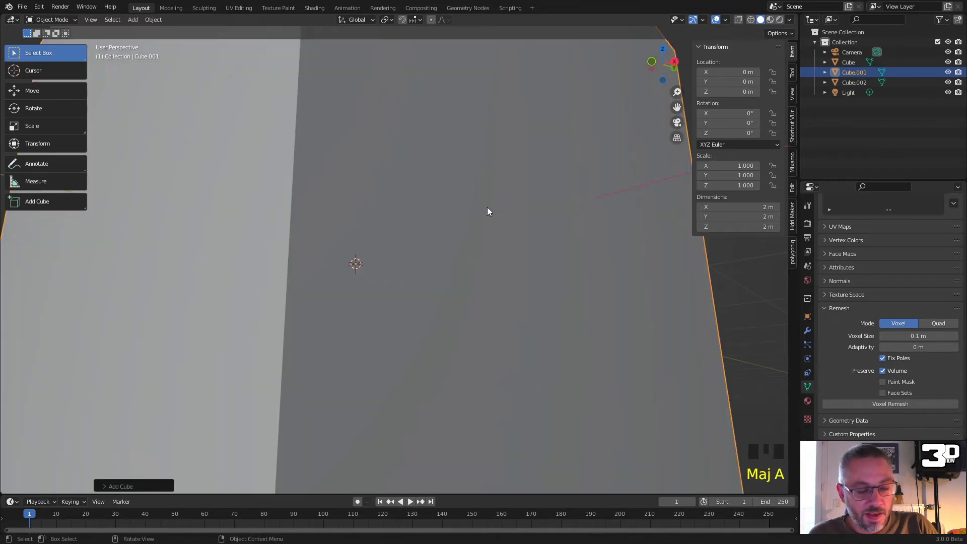
{"action": "key", "text": "Tab"}
{"action": "key", "text": "s"}
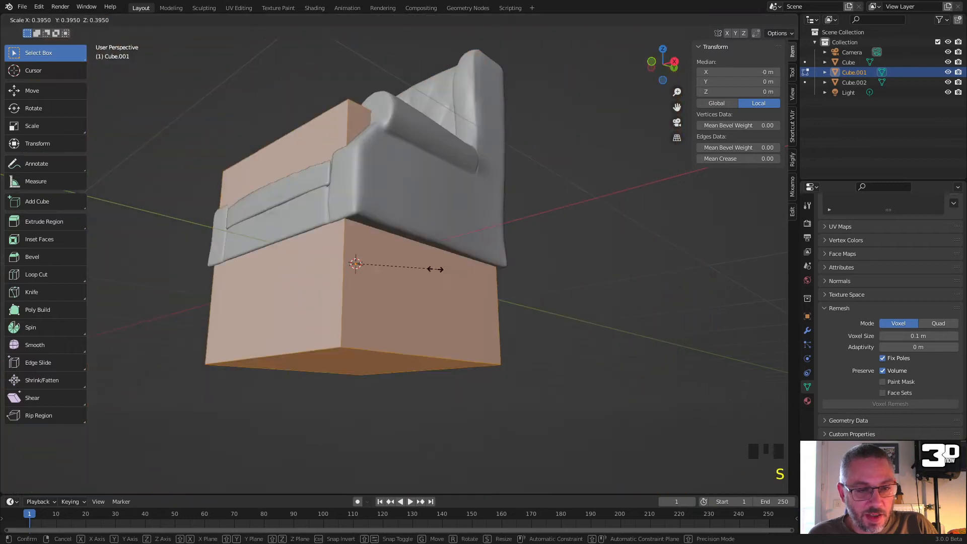
{"action": "left_click", "coordinate": [367, 258]}
Step: Place the block under a rear corner at about X 0.371 m, Y 0.420 m and scale it to about 0.064 m
{"action": "middle_click_drag", "start_coordinate": [367, 260], "coordinate": [401, 199]}
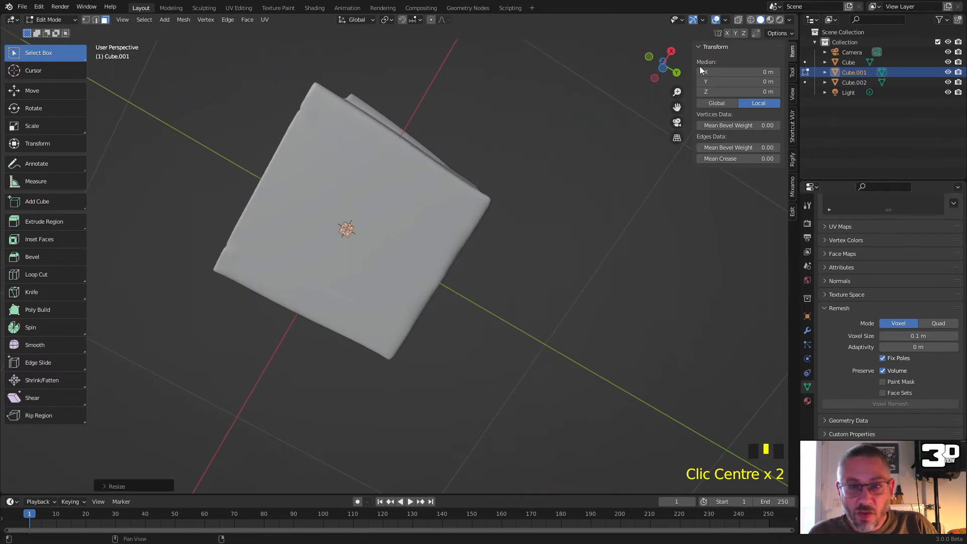
{"action": "left_click", "coordinate": [664, 68]}
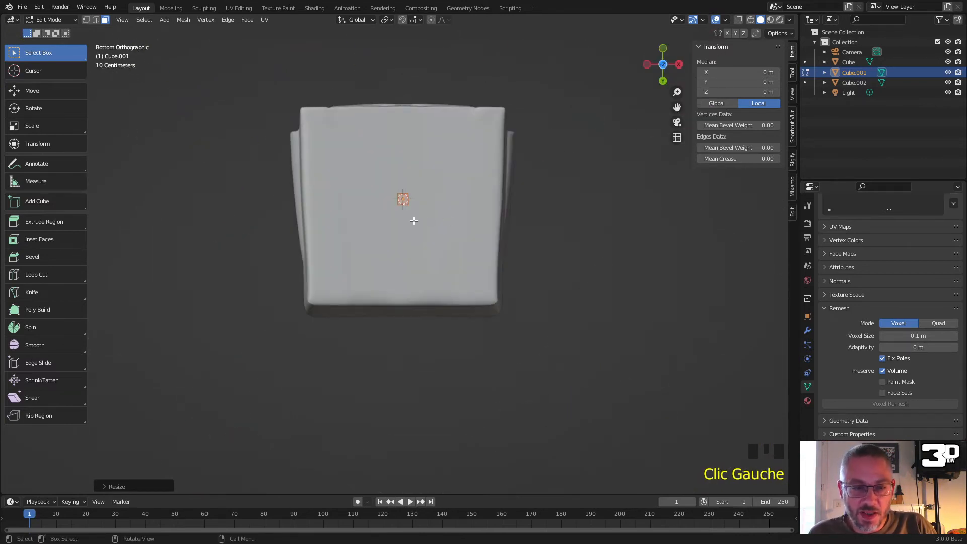
{"action": "key", "text": "g"}
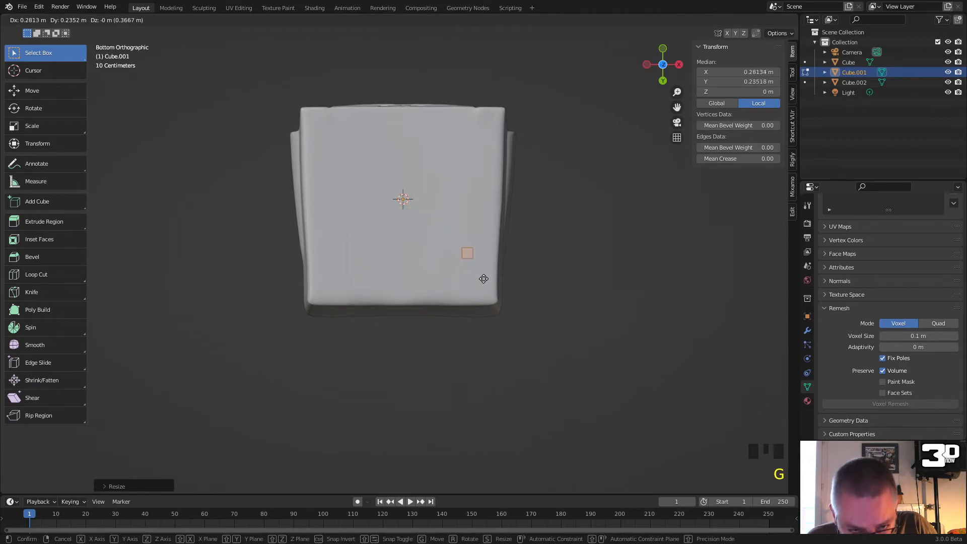
{"action": "left_click", "coordinate": [503, 318]}
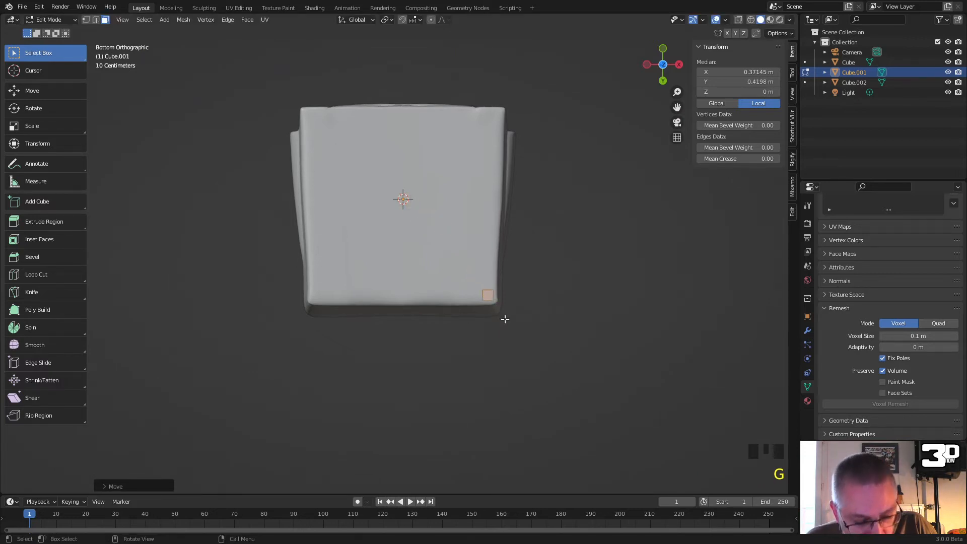
{"action": "key", "text": "s"}
{"action": "left_click", "coordinate": [512, 324]}
Step: Look at the chair squarely from the left side and turn on the viewport's grid overlay
{"action": "middle_click_drag", "start_coordinate": [513, 325], "coordinate": [422, 356]}
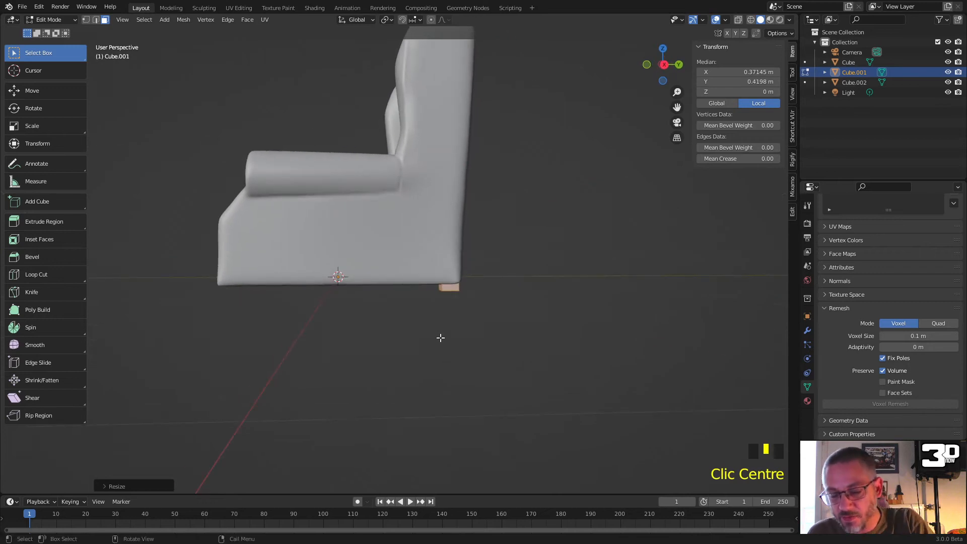
{"action": "key", "text": "KP_3"}
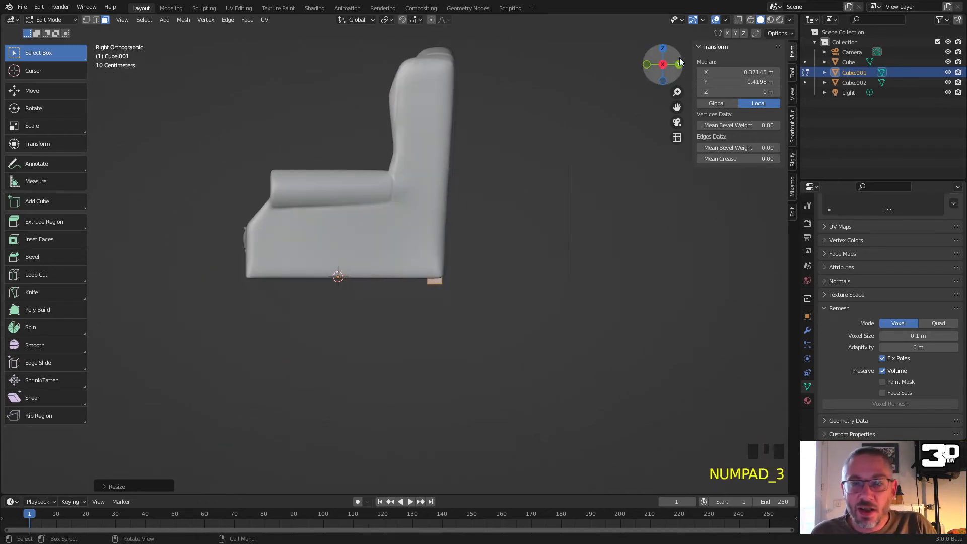
{"action": "left_click", "coordinate": [662, 64]}
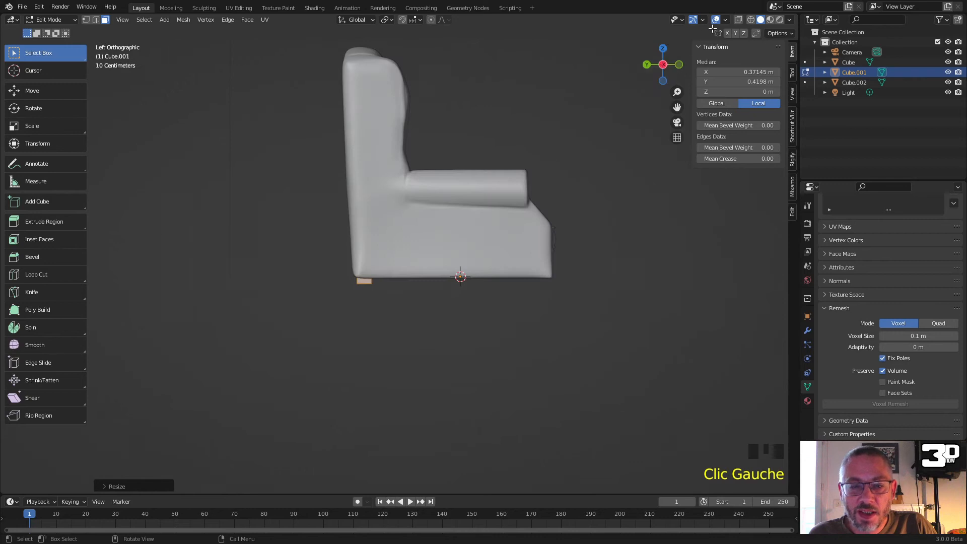
{"action": "left_click", "coordinate": [725, 20]}
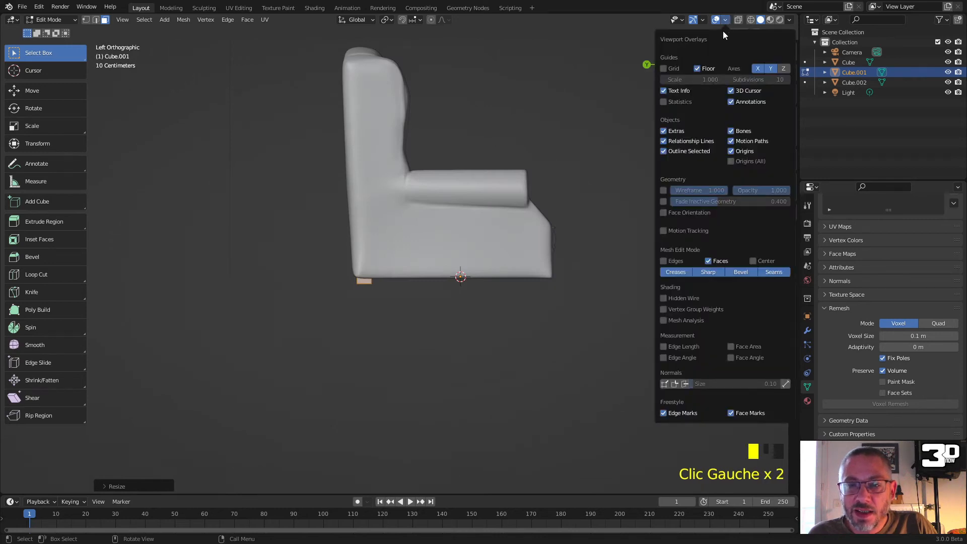
{"action": "left_click", "coordinate": [666, 67]}
{"action": "middle_click_drag", "start_coordinate": [461, 245], "coordinate": [419, 245], "text": "shift"}
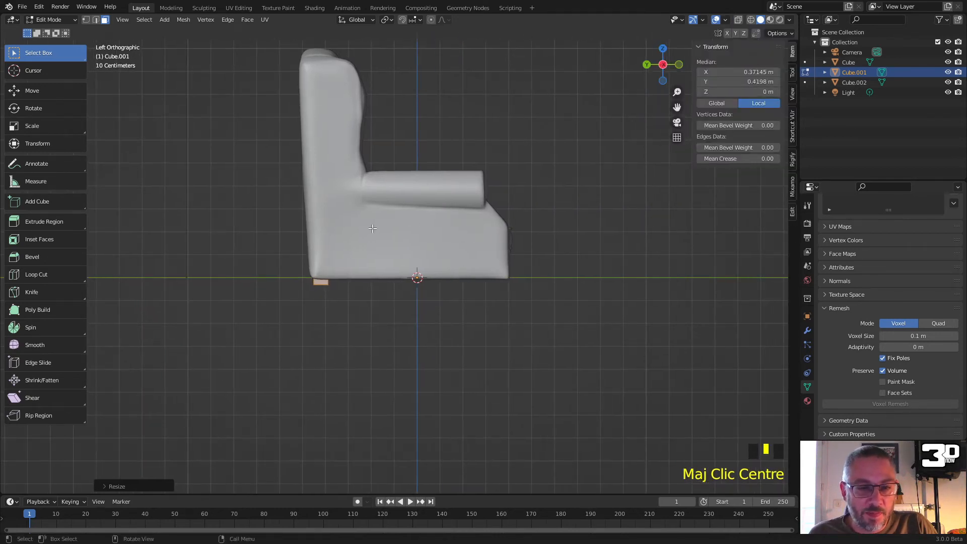
Step: Select the chair body together with the seat cushion and raise both about 0.097 m along Z
{"action": "key", "text": "Tab"}
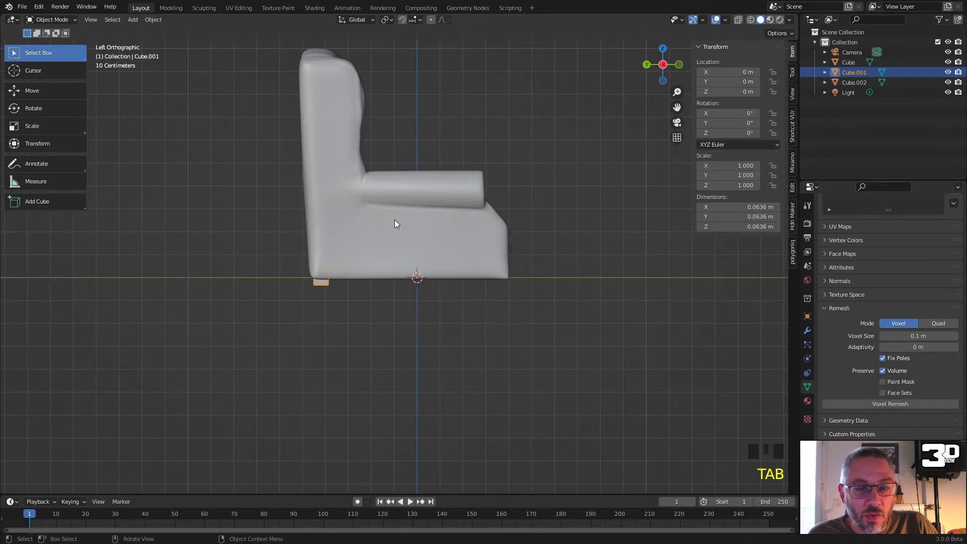
{"action": "left_click", "coordinate": [856, 81]}
{"action": "middle_click_drag", "start_coordinate": [654, 191], "coordinate": [555, 234]}
{"action": "left_click", "coordinate": [478, 258], "text": "shift"}
{"action": "key", "text": "KP_1"}
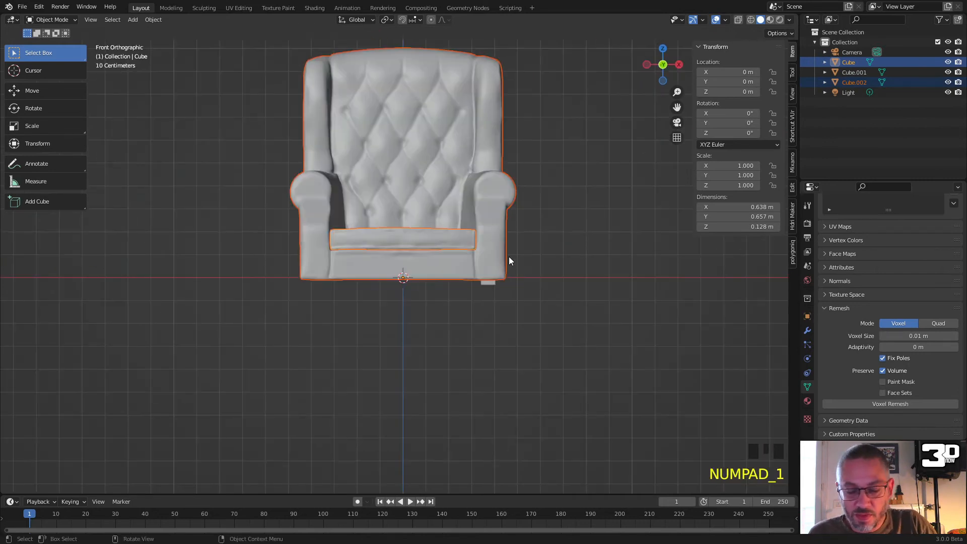
{"action": "key", "text": "KP_3"}
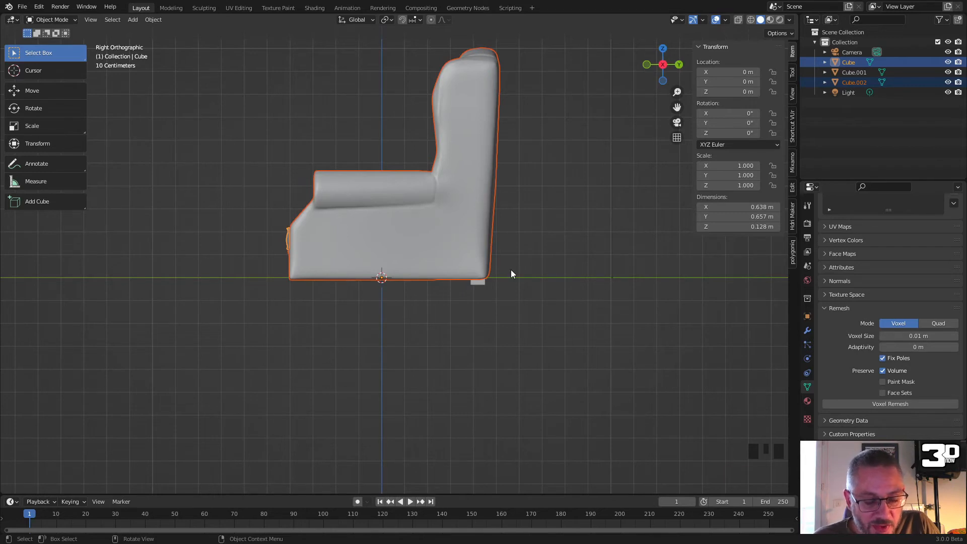
{"action": "key", "text": "g"}
{"action": "key", "text": "z"}
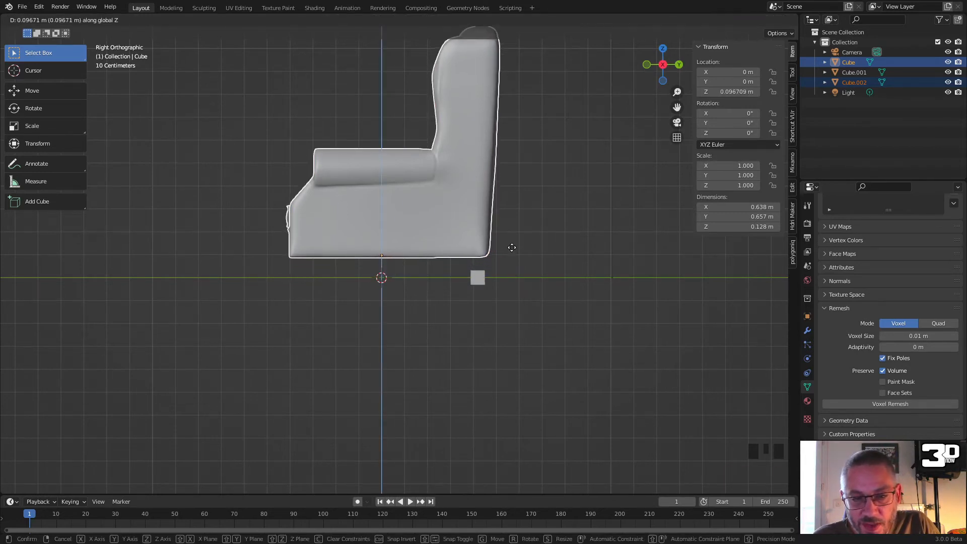
{"action": "key", "text": "Return"}
Step: Move the foot block's geometry up to about Z 0.031 m so it rests on the ground line
{"action": "left_click", "coordinate": [474, 281]}
{"action": "key", "text": "Tab"}
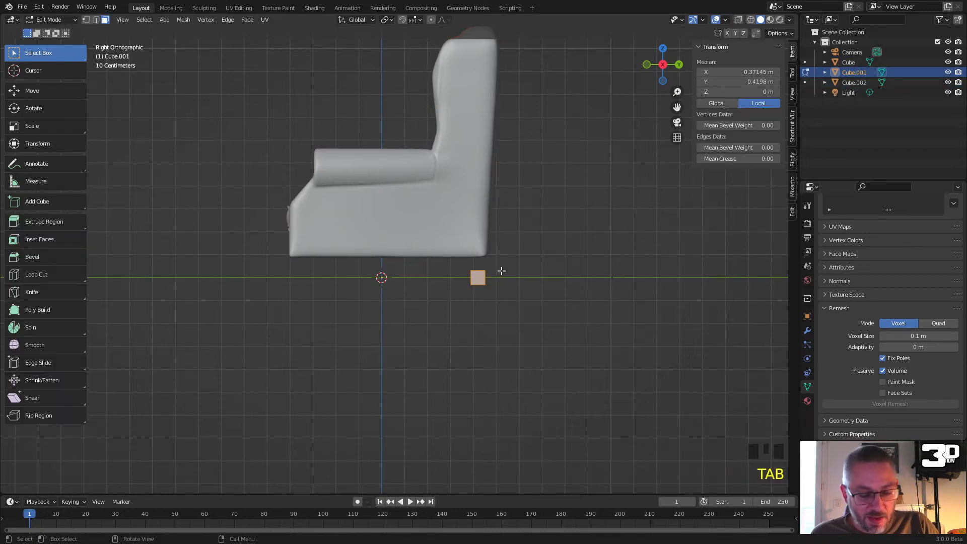
{"action": "key", "text": "g"}
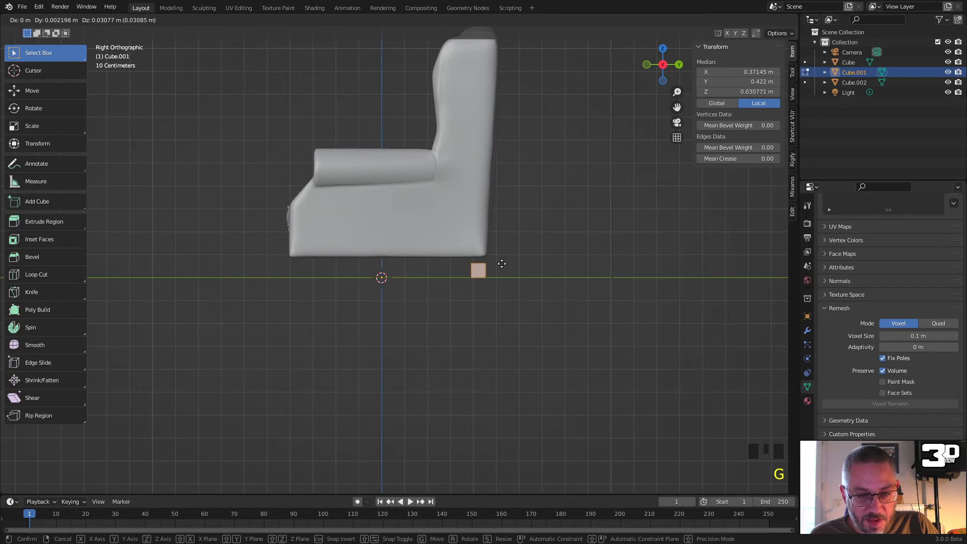
{"action": "left_click", "coordinate": [502, 263]}
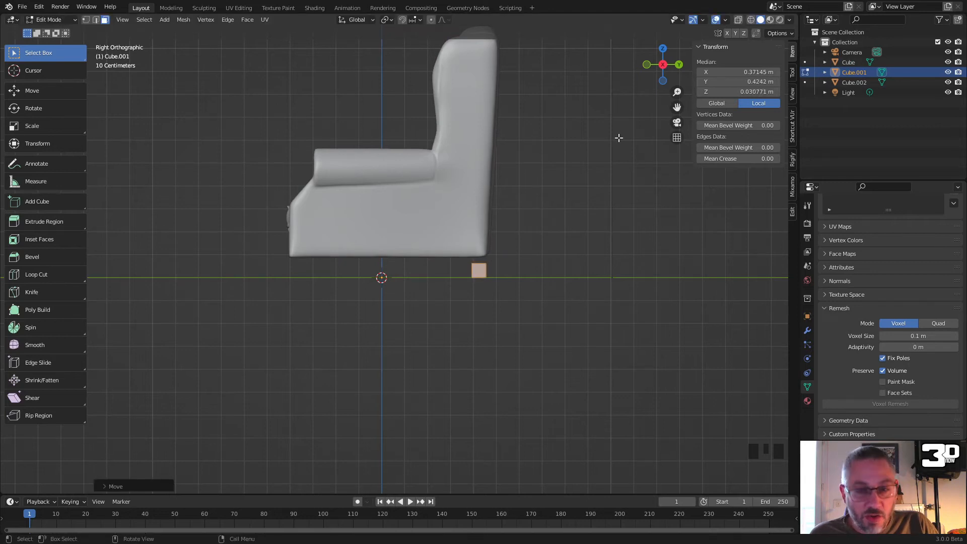
Step: Move the foot block's top face into the chair's underside, to about Y 0.400 m, Z 0.111 m, making the foot lean
{"action": "key", "text": "alt+z"}
{"action": "left_click_drag", "start_coordinate": [462, 275], "coordinate": [515, 252]}
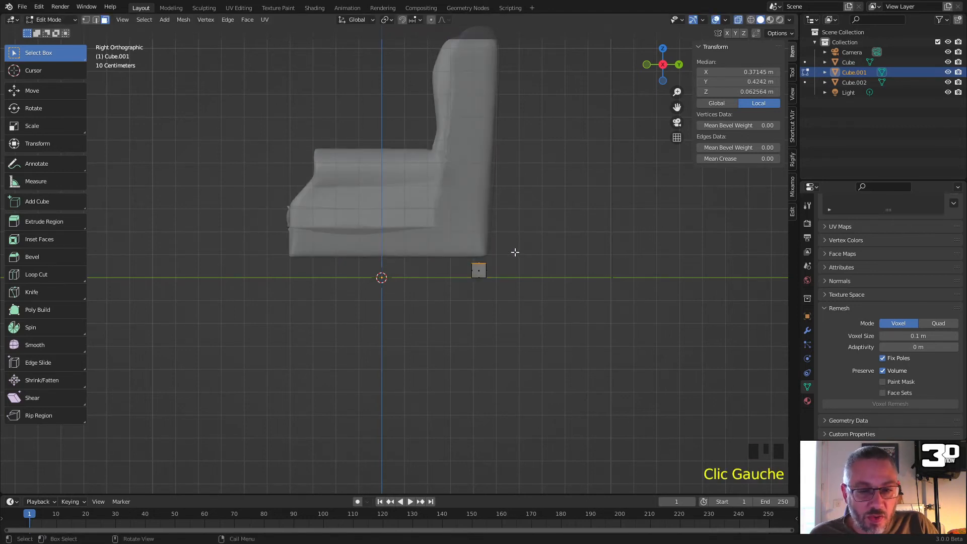
{"action": "key", "text": "g"}
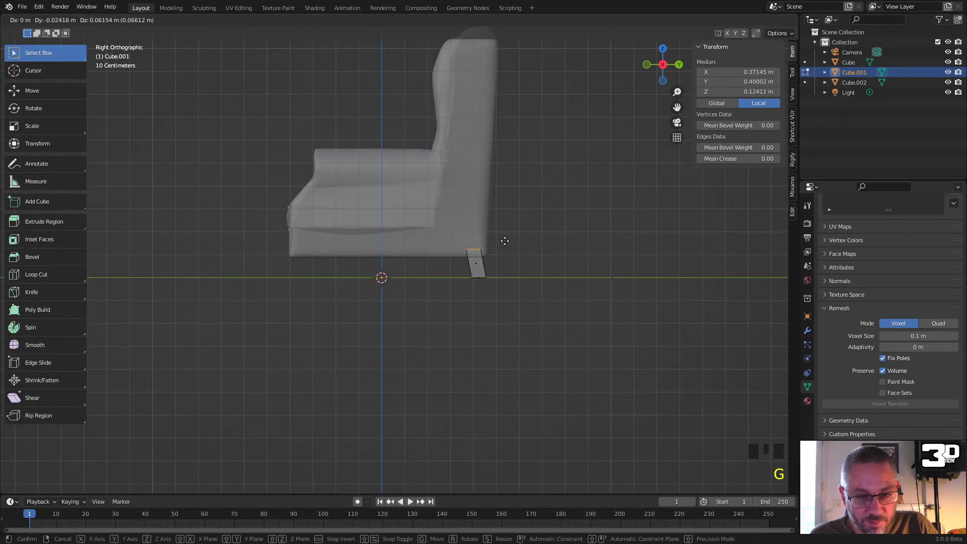
{"action": "left_click", "coordinate": [505, 244]}
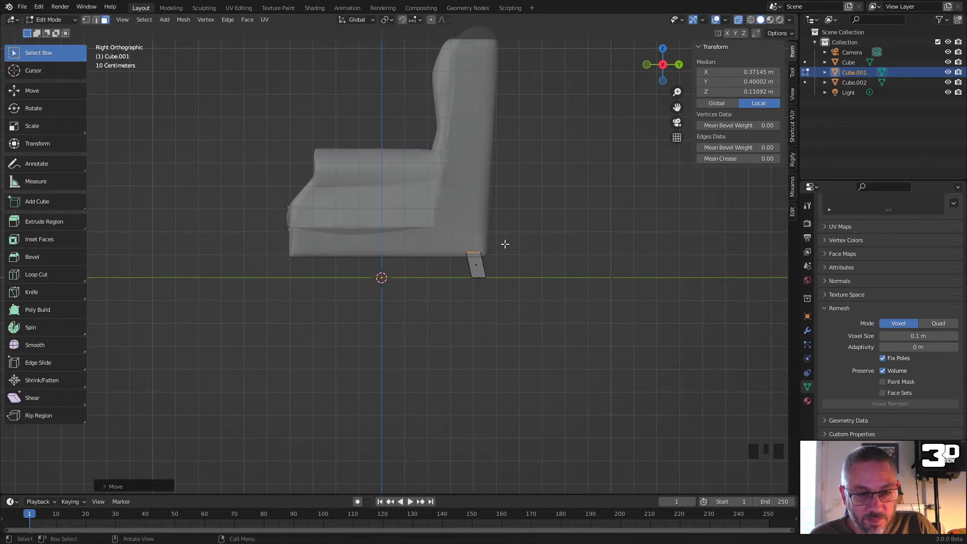
Step: Add two evenly spaced horizontal loop cuts around the foot block
{"action": "key", "text": "ctrl+r"}
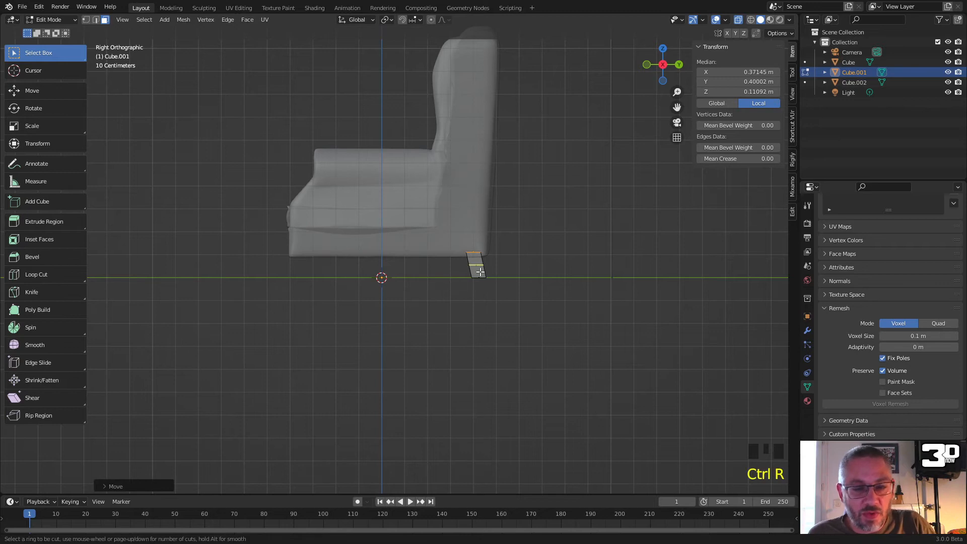
{"action": "scroll", "coordinate": [480, 272], "scroll_direction": "up", "scroll_amount": 2}
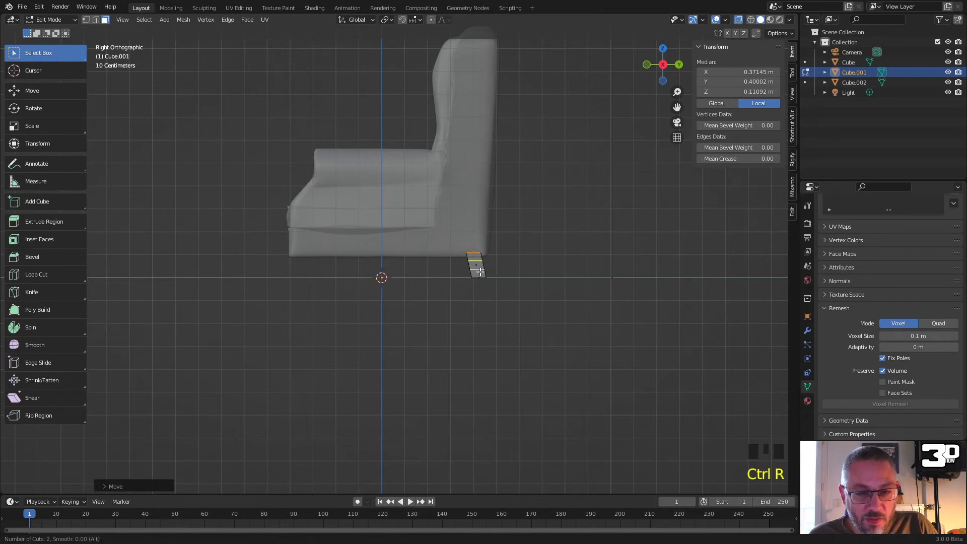
{"action": "left_click", "coordinate": [480, 272]}
{"action": "right_click", "coordinate": [480, 272]}
Step: Turn on proportional editing and reduce its influence to 0.10 while trying to scale the foot's bottom edge
{"action": "left_click", "coordinate": [479, 279]}
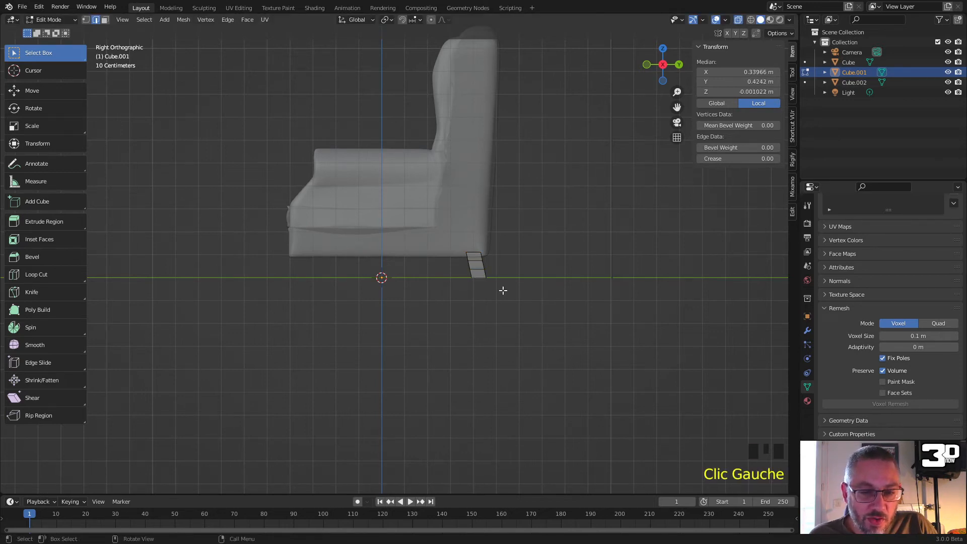
{"action": "scroll", "coordinate": [504, 290], "scroll_direction": "up", "scroll_amount": 5}
{"action": "scroll", "coordinate": [542, 276], "scroll_direction": "up", "scroll_amount": 1, "text": "shift"}
{"action": "middle_click_drag", "start_coordinate": [541, 276], "coordinate": [425, 269], "text": "shift"}
{"action": "left_click", "coordinate": [430, 19]}
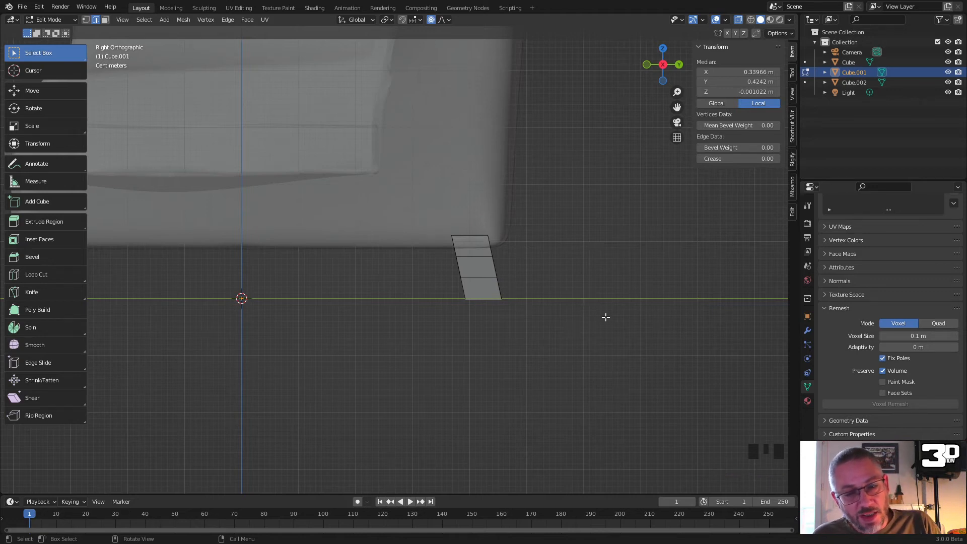
{"action": "key", "text": "s"}
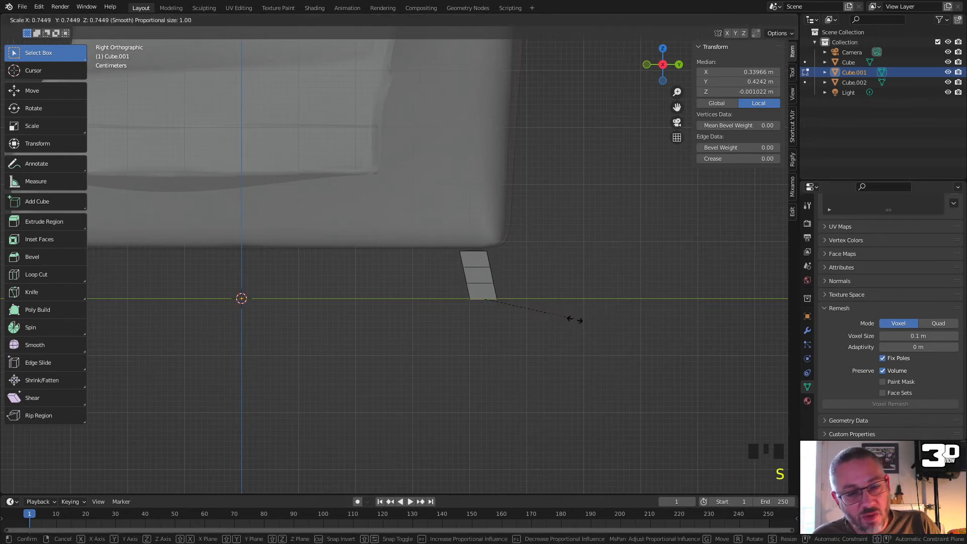
{"action": "scroll", "coordinate": [574, 320], "scroll_direction": "up", "scroll_amount": 20}
{"action": "scroll", "coordinate": [574, 319], "scroll_direction": "up", "scroll_amount": 4}
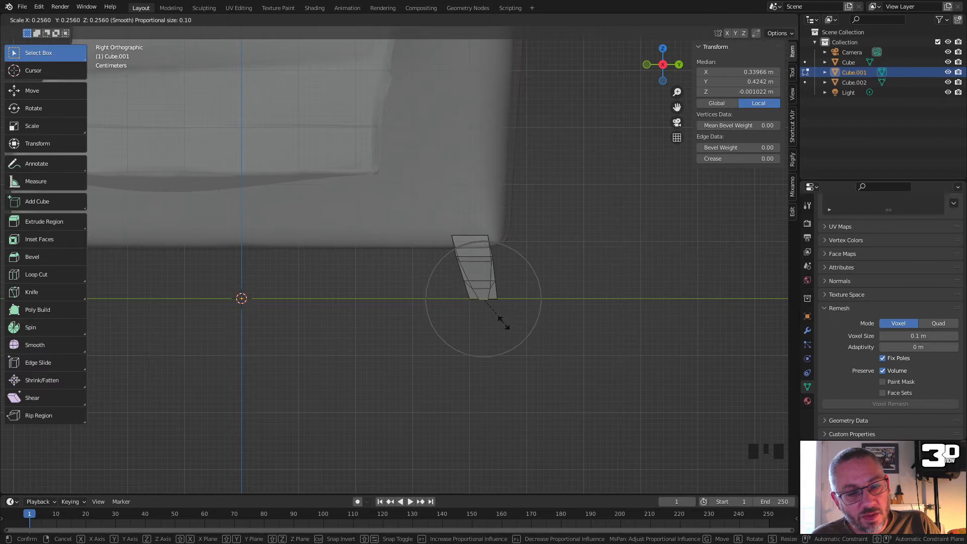
{"action": "left_click", "coordinate": [546, 323]}
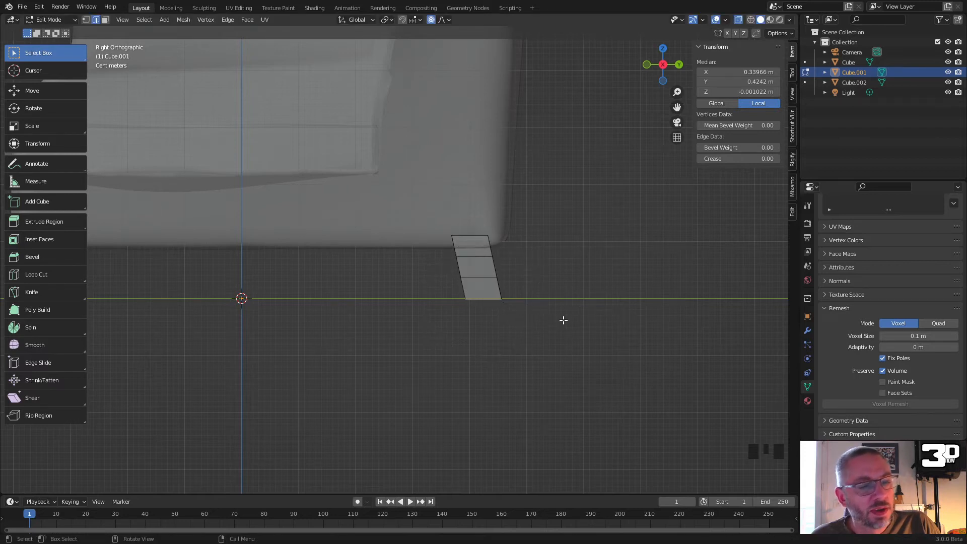
Step: Select the foot's bottom face in the right side view and scale it proportionally to about 70% to taper the foot
{"action": "middle_click_drag", "start_coordinate": [563, 320], "coordinate": [548, 286]}
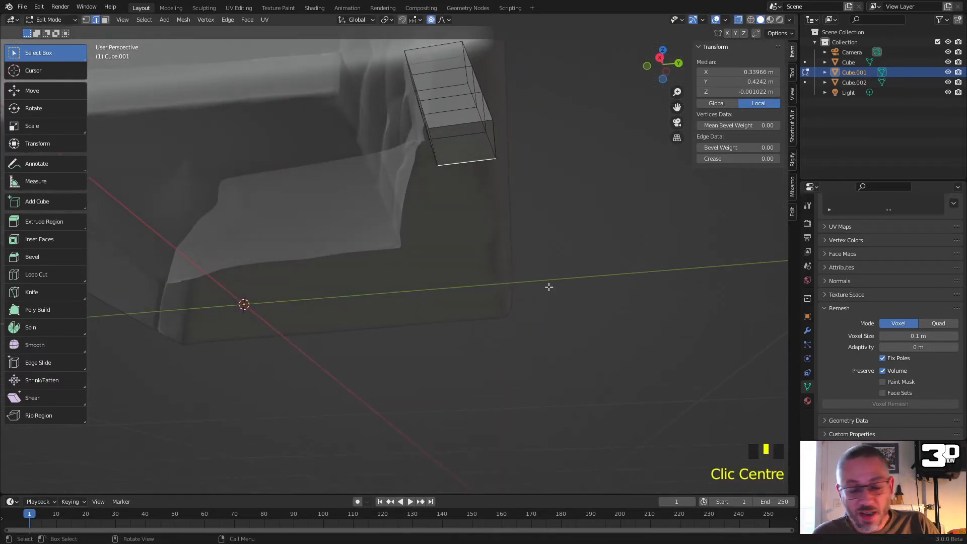
{"action": "key", "text": "KP_3"}
{"action": "key", "text": "3"}
{"action": "left_click", "coordinate": [490, 304]}
{"action": "key", "text": "s"}
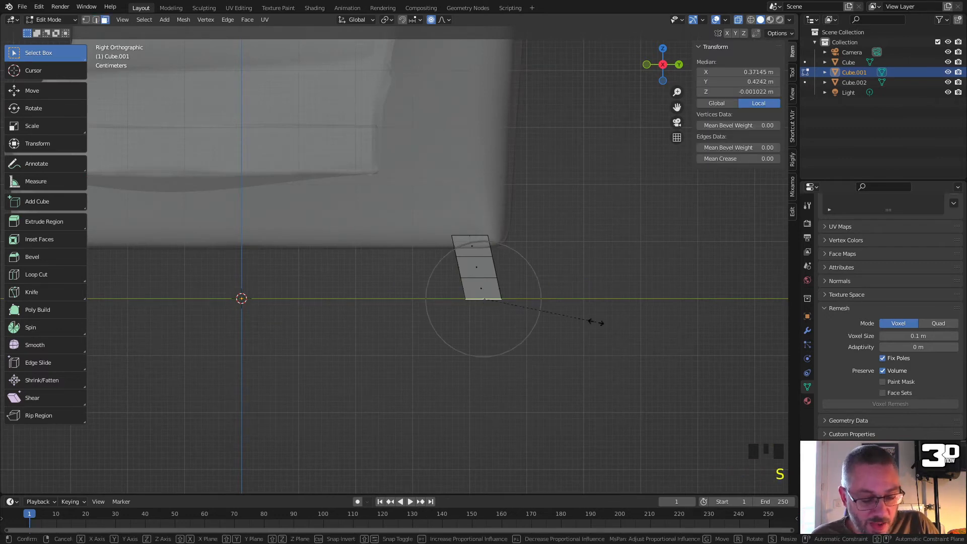
{"action": "left_click", "coordinate": [561, 319]}
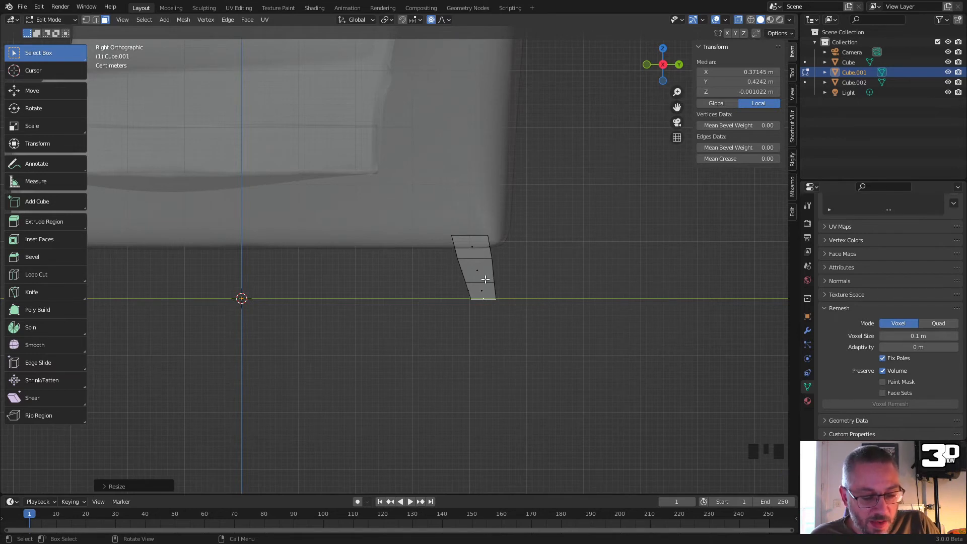
Step: Select the foot's vertices above the bottom face and move them proportionally about -0.017 m along Y
{"action": "key", "text": "1"}
{"action": "left_click_drag", "start_coordinate": [512, 288], "coordinate": [432, 224]}
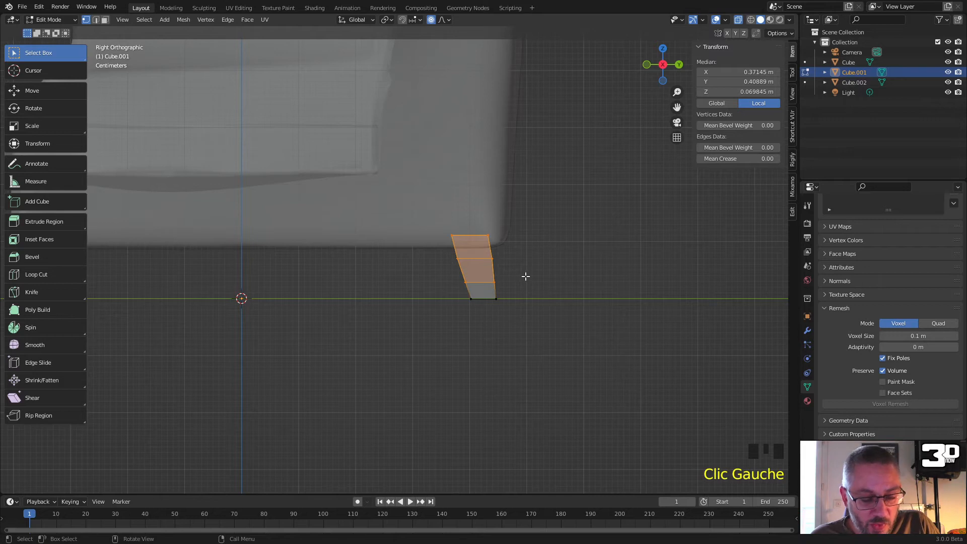
{"action": "key", "text": "g"}
{"action": "key", "text": "y"}
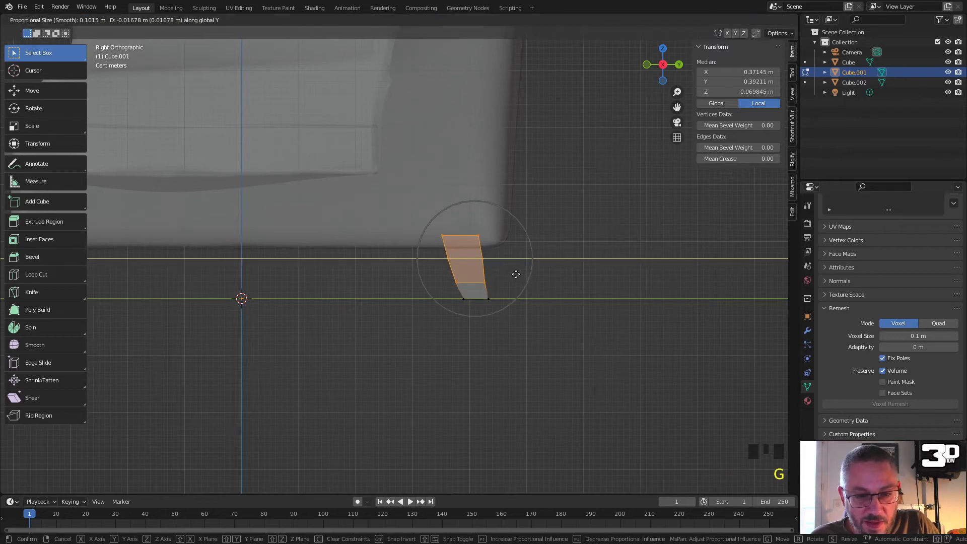
{"action": "left_click", "coordinate": [516, 274]}
Step: Shift the foot's upper intermediate loop along Y to about 0.387 m with a smaller proportional influence, curving the foot
{"action": "scroll", "coordinate": [483, 262], "scroll_direction": "up", "scroll_amount": 3}
{"action": "left_click_drag", "start_coordinate": [546, 266], "coordinate": [486, 255]}
{"action": "key", "text": "g"}
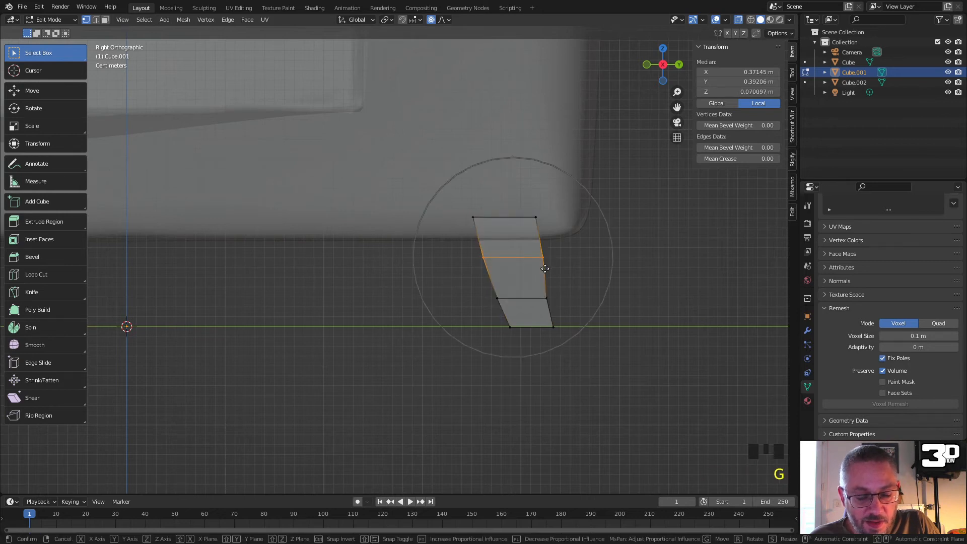
{"action": "key", "text": "y"}
{"action": "scroll", "coordinate": [541, 269], "scroll_direction": "up", "scroll_amount": 6}
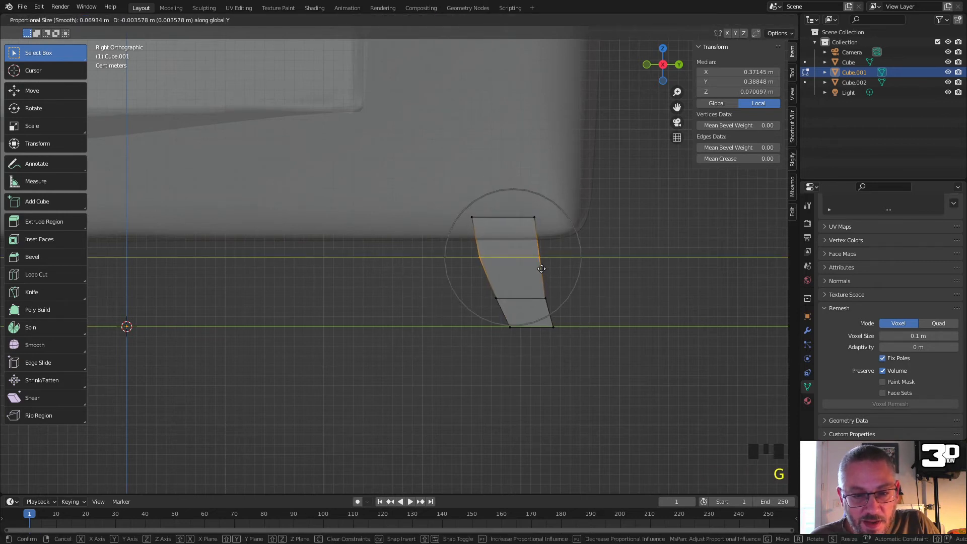
{"action": "left_click", "coordinate": [540, 268]}
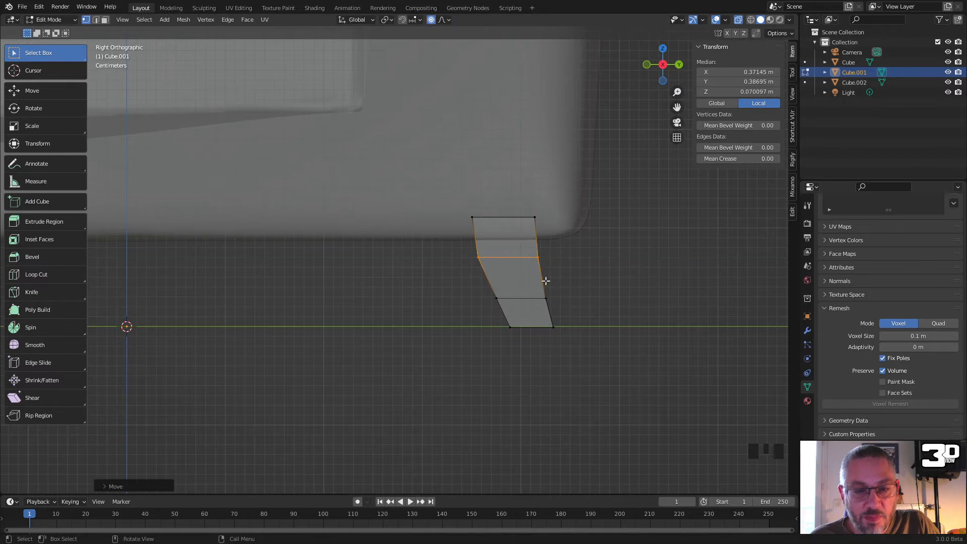
Step: Examine the curved foot beneath the chair in perspective and in the right side view
{"action": "key", "text": "Tab"}
{"action": "middle_click_drag", "start_coordinate": [547, 282], "coordinate": [497, 325]}
{"action": "scroll", "coordinate": [555, 304], "scroll_direction": "up", "scroll_amount": 2}
{"action": "scroll", "coordinate": [557, 305], "scroll_direction": "down", "scroll_amount": 3}
{"action": "key", "text": "Tab"}
{"action": "key", "text": "Tab"}
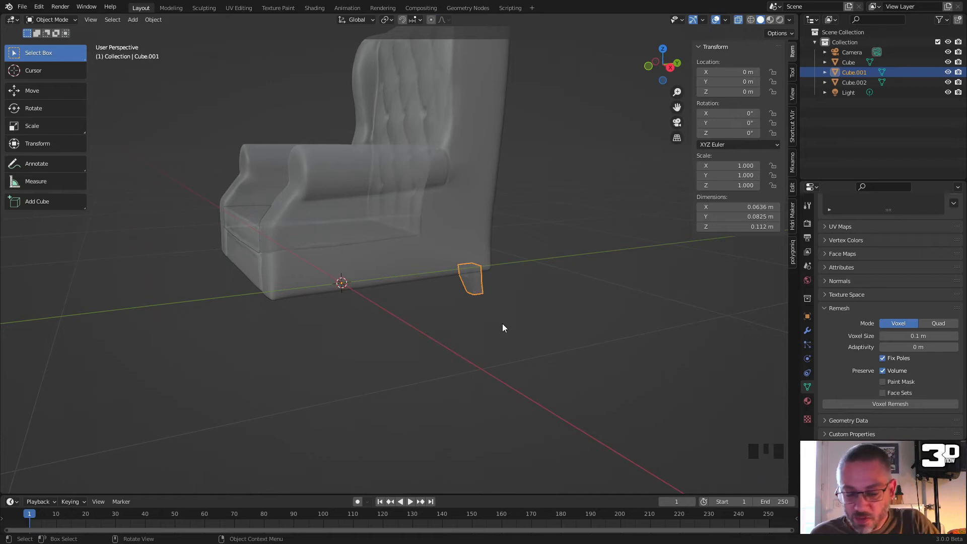
{"action": "key", "text": "KP_3"}
{"action": "scroll", "coordinate": [461, 293], "scroll_direction": "up", "scroll_amount": 4}
Step: Select the whole foot, set the pivot point to 3D Cursor and stretch it along Z to about 0.142 m high
{"action": "key", "text": "Tab"}
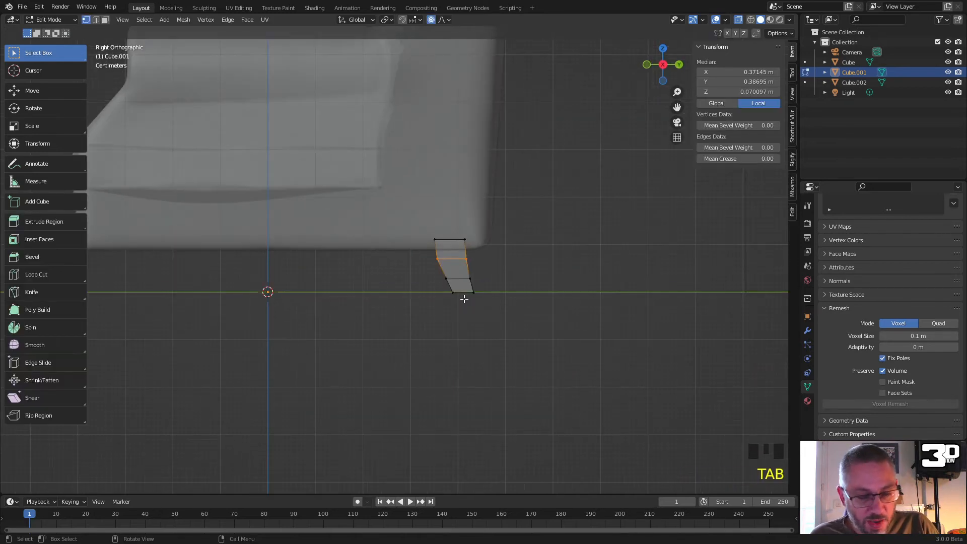
{"action": "left_click_drag", "start_coordinate": [487, 301], "coordinate": [427, 283]}
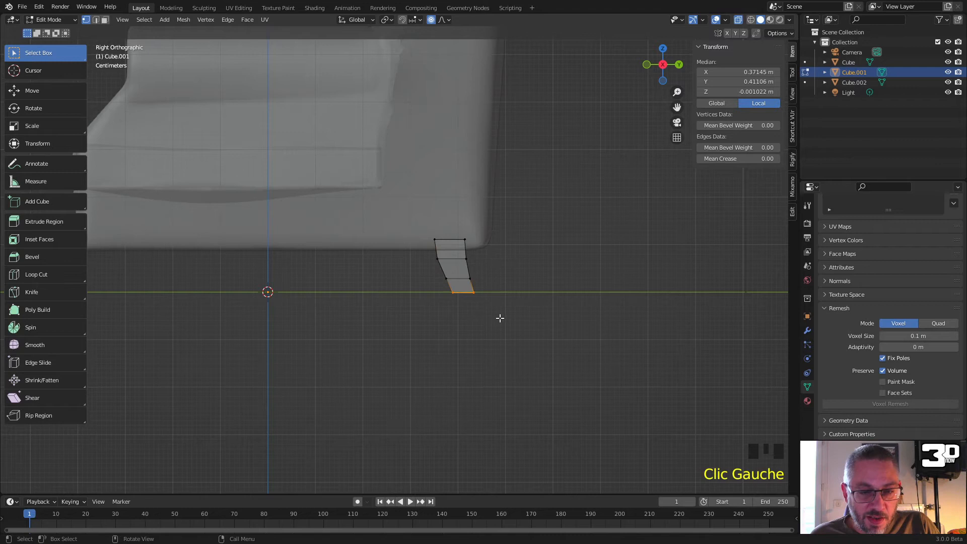
{"action": "left_click_drag", "start_coordinate": [504, 322], "coordinate": [363, 210]}
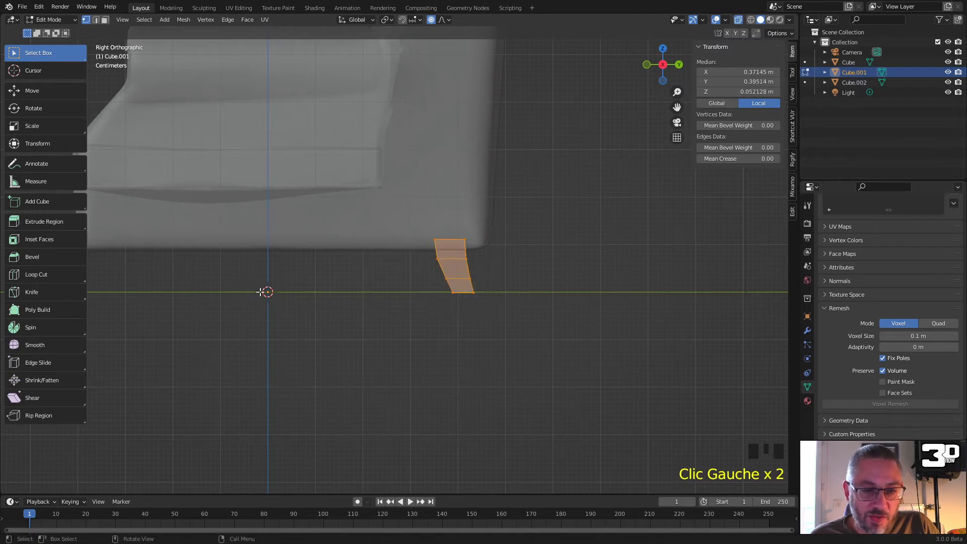
{"action": "left_click", "coordinate": [387, 20]}
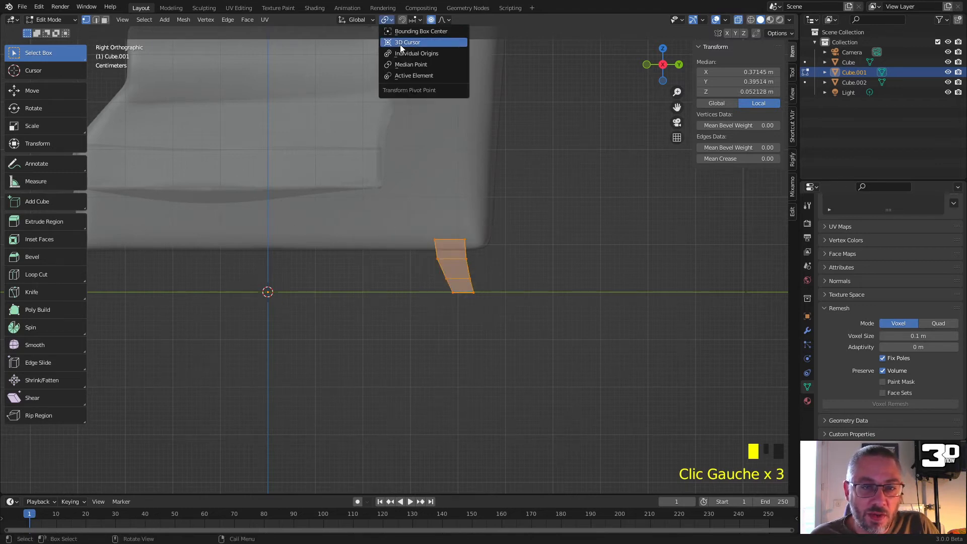
{"action": "left_click", "coordinate": [402, 43]}
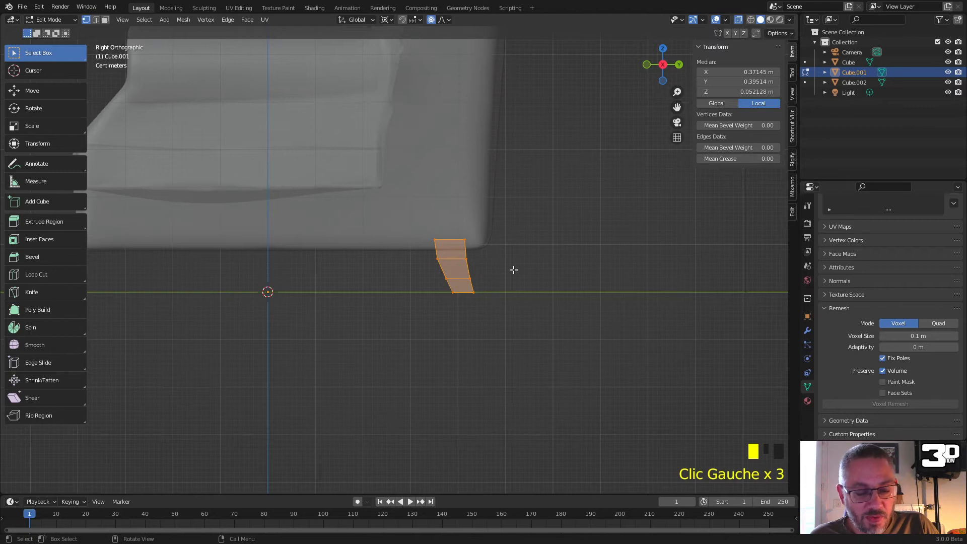
{"action": "key", "text": "s"}
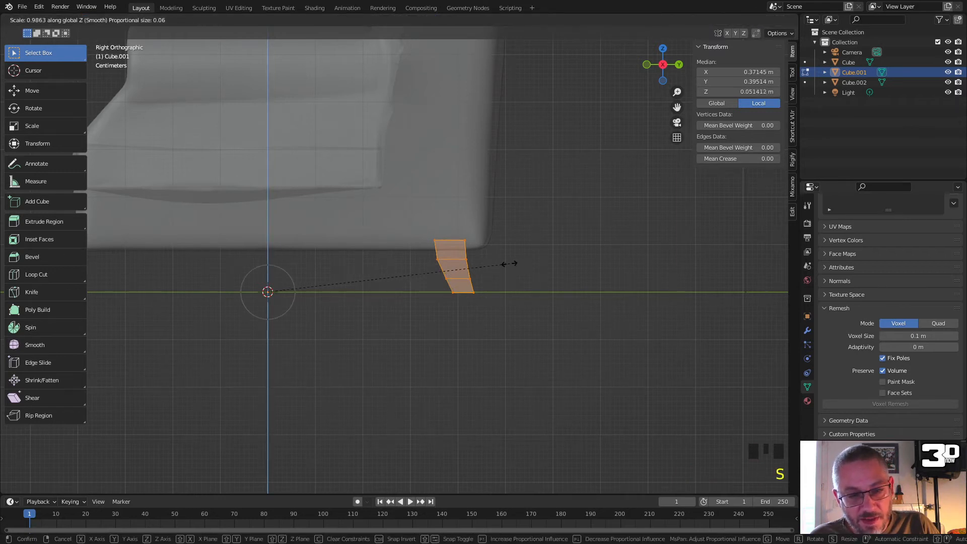
{"action": "left_click", "coordinate": [578, 269]}
Step: Select the chair body together with the seat cushion and raise both about 0.036 m along Z
{"action": "key", "text": "Tab"}
{"action": "left_click", "coordinate": [276, 160]}
{"action": "left_click", "coordinate": [276, 160]}
{"action": "left_click", "coordinate": [323, 217], "text": "shift"}
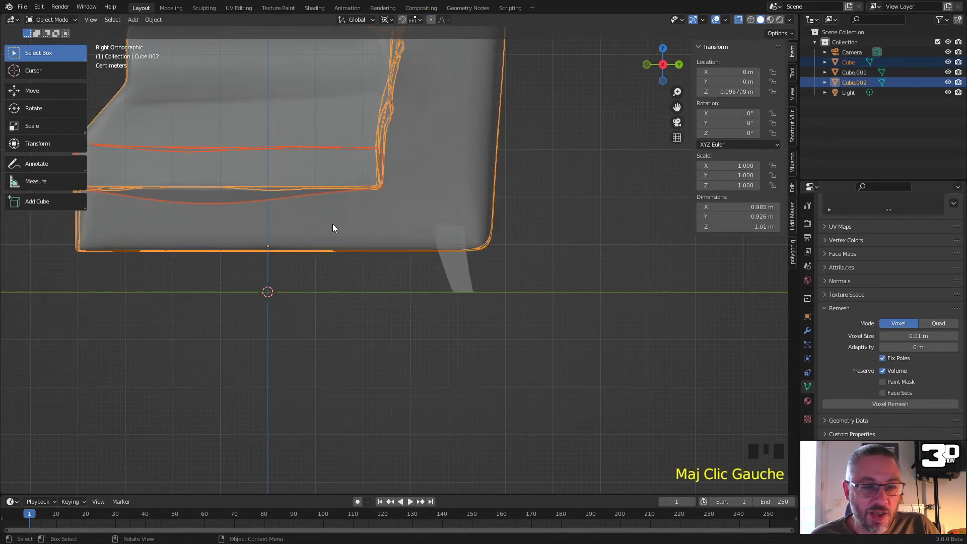
{"action": "key", "text": "g"}
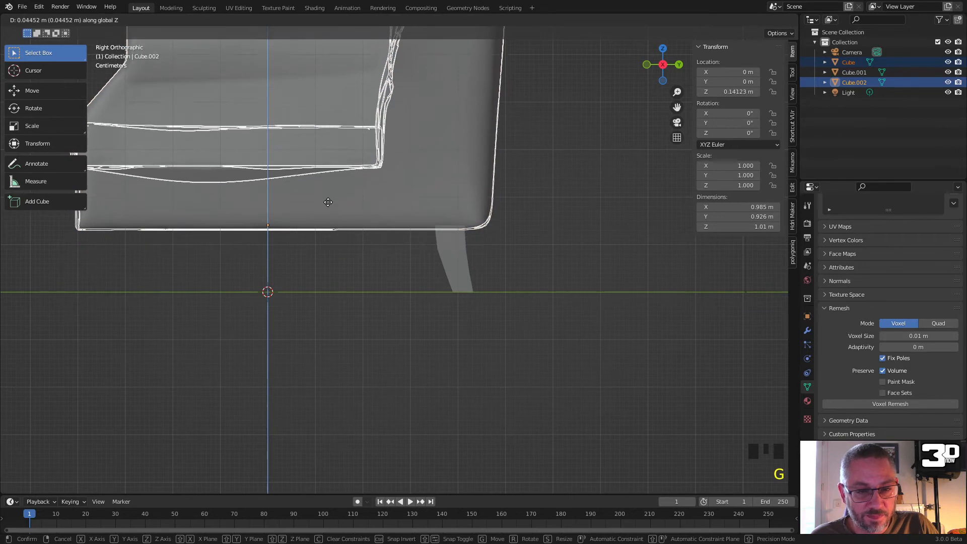
{"action": "left_click", "coordinate": [328, 212]}
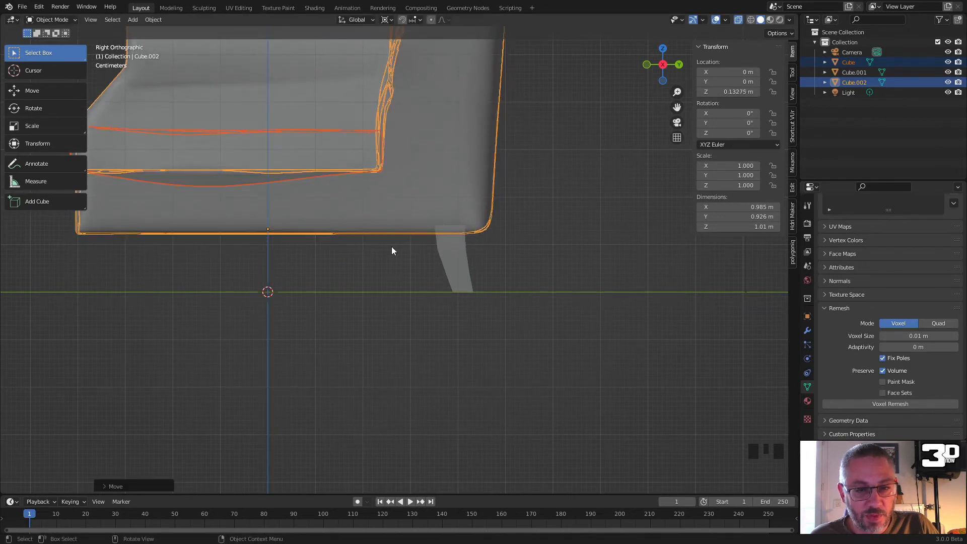
Step: Switch off X-ray display and add a Mirror modifier on the X axis to the rear foot
{"action": "scroll", "coordinate": [497, 242], "scroll_direction": "down", "scroll_amount": 5}
{"action": "middle_click_drag", "start_coordinate": [500, 232], "coordinate": [547, 252]}
{"action": "key", "text": "Tab"}
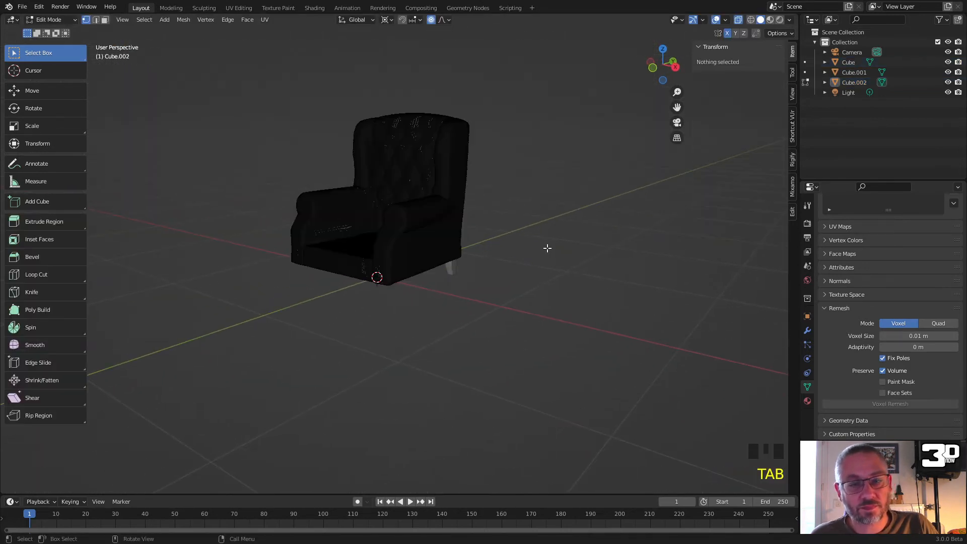
{"action": "key", "text": "Tab"}
{"action": "key", "text": "alt+z"}
{"action": "middle_click_drag", "start_coordinate": [515, 285], "coordinate": [497, 228]}
{"action": "left_click", "coordinate": [450, 262]}
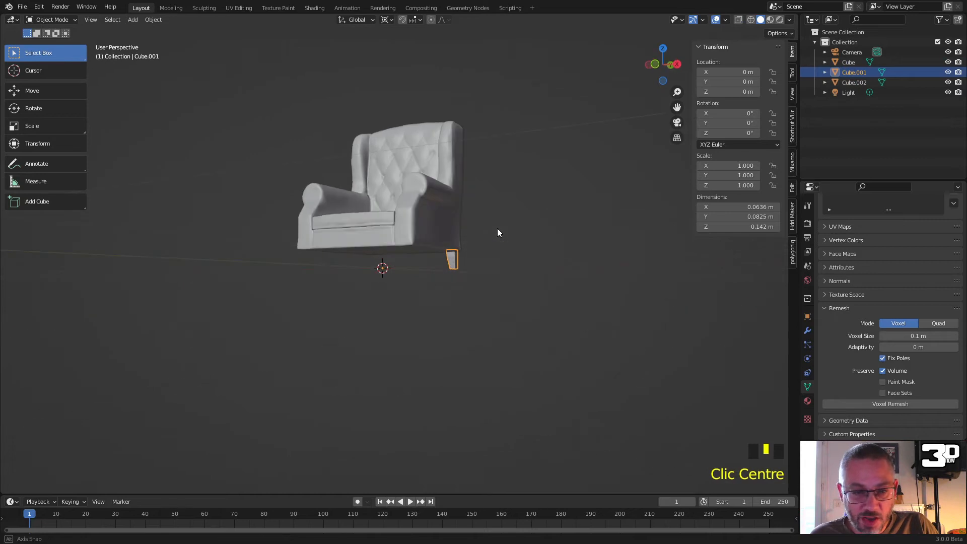
{"action": "left_click", "coordinate": [807, 333]}
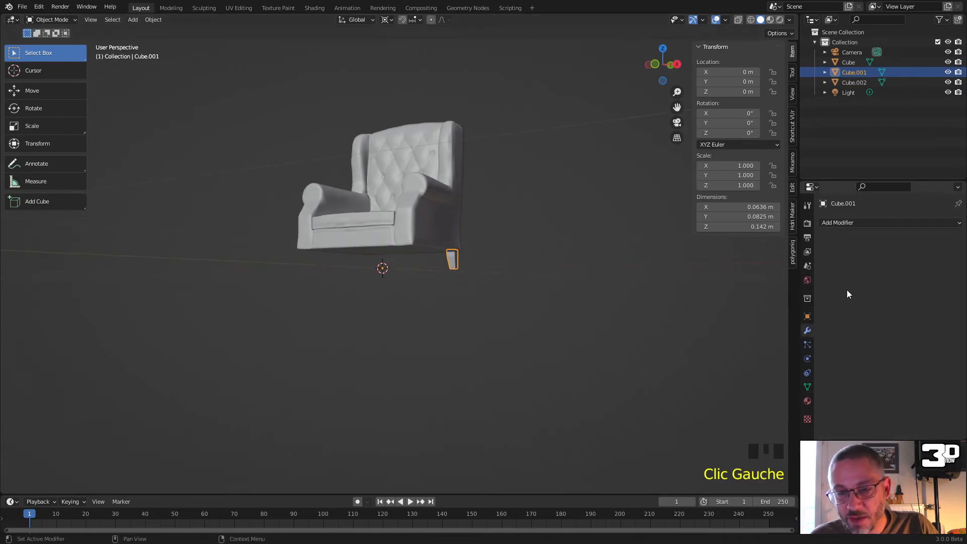
{"action": "left_click", "coordinate": [849, 220]}
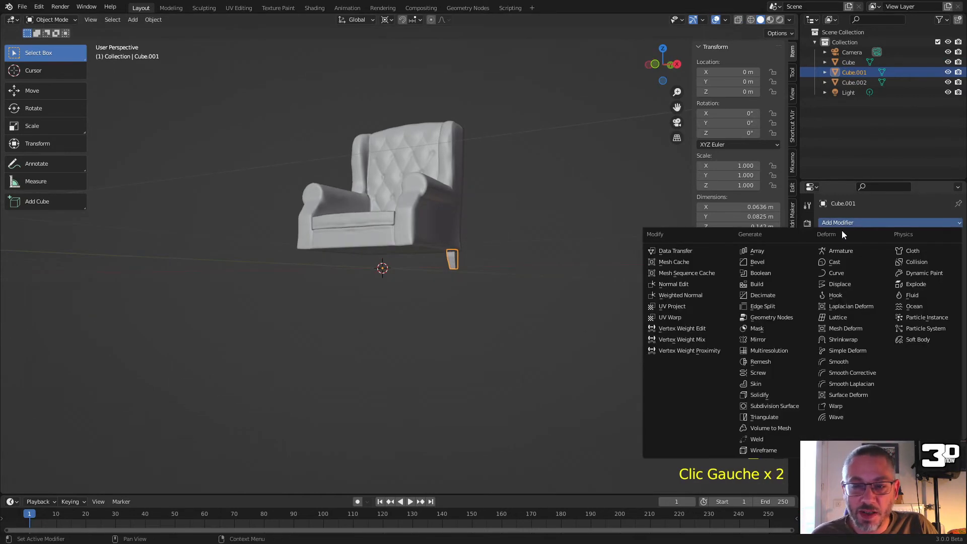
{"action": "left_click", "coordinate": [766, 339]}
Step: Add a cylinder mesh at the 3D cursor and open its geometry for editing
{"action": "middle_click_drag", "start_coordinate": [534, 302], "coordinate": [490, 256]}
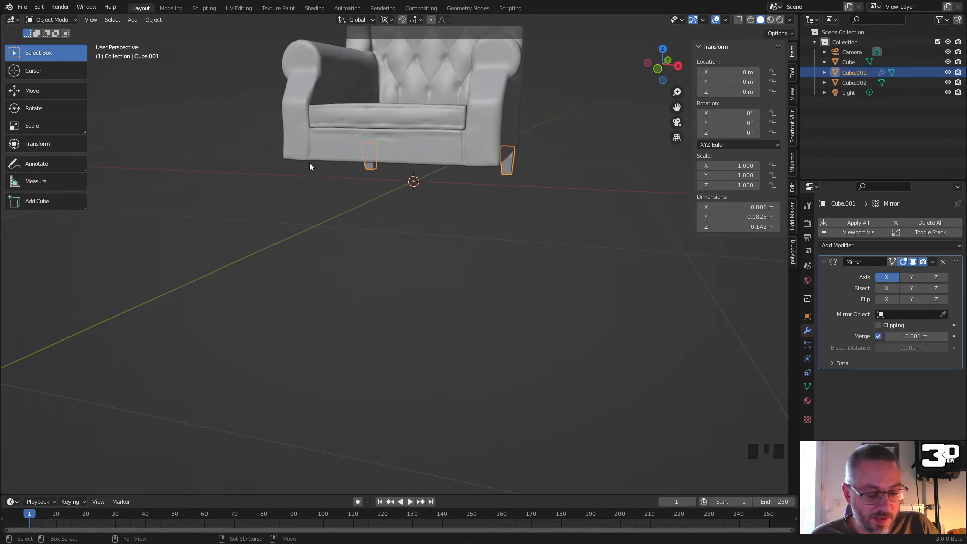
{"action": "key", "text": "shift+a"}
{"action": "mouse_move", "coordinate": [309, 162]}
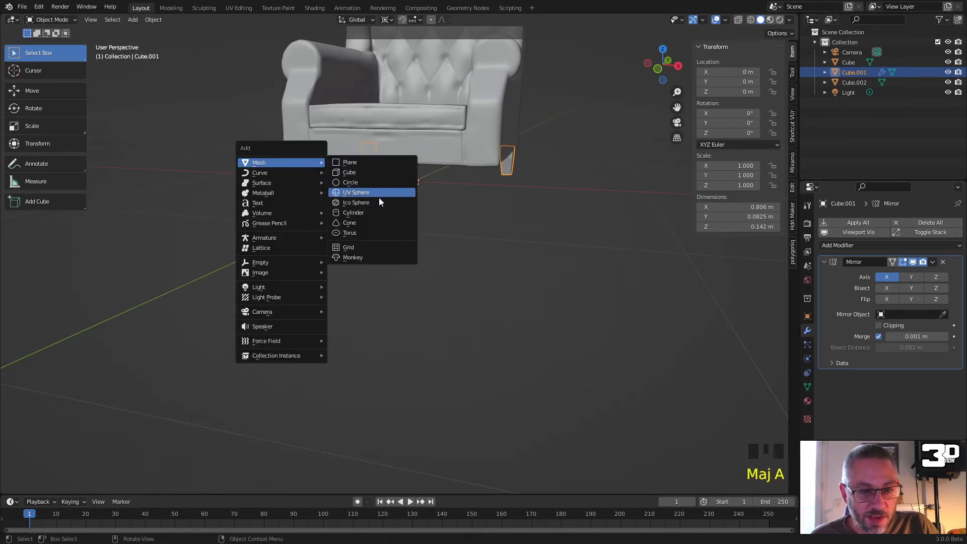
{"action": "left_click", "coordinate": [377, 211]}
{"action": "scroll", "coordinate": [451, 203], "scroll_direction": "down", "scroll_amount": 7}
{"action": "scroll", "coordinate": [452, 206], "scroll_direction": "up", "scroll_amount": 3}
{"action": "key", "text": "Tab"}
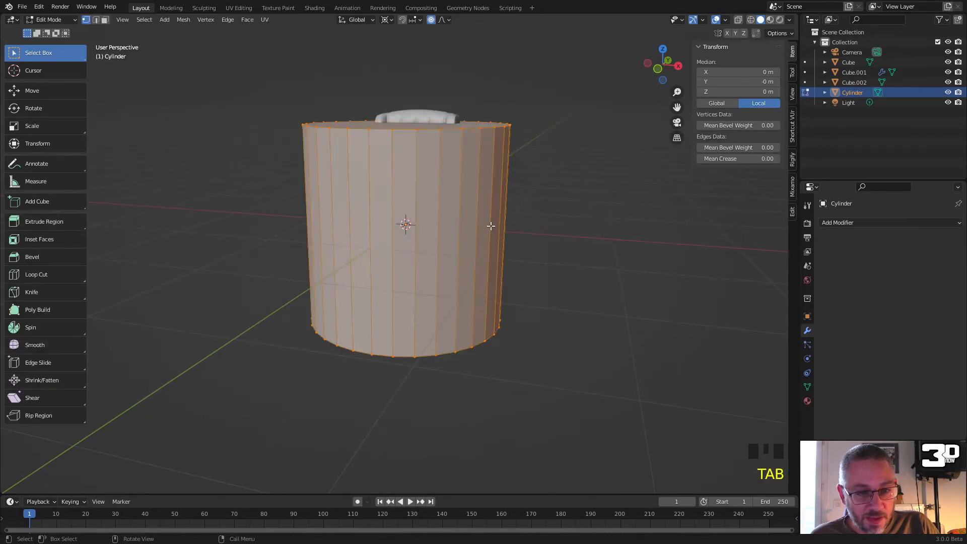
Step: Scale the cylinder down uniformly to a foot's thickness and stretch it about 3.7 times along Z in front view
{"action": "key", "text": "s"}
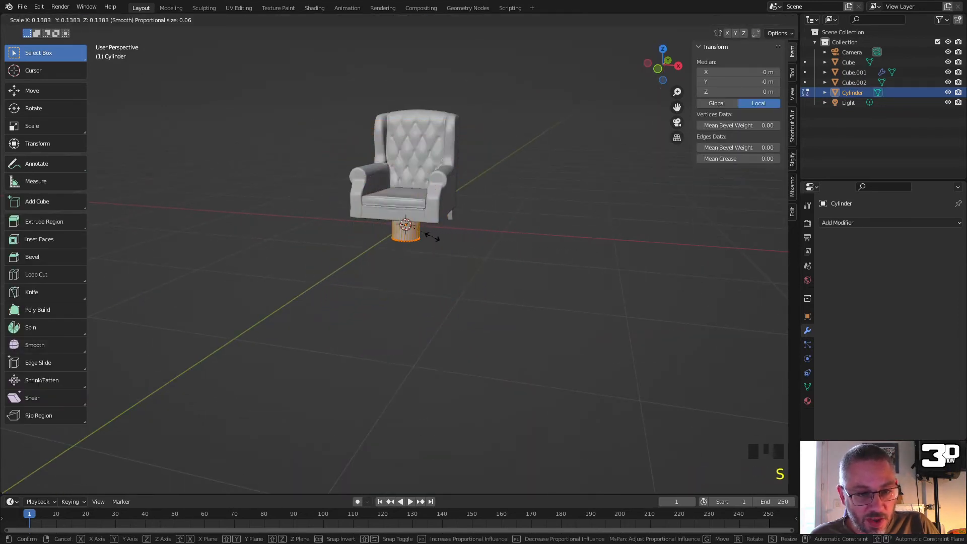
{"action": "left_click", "coordinate": [410, 232]}
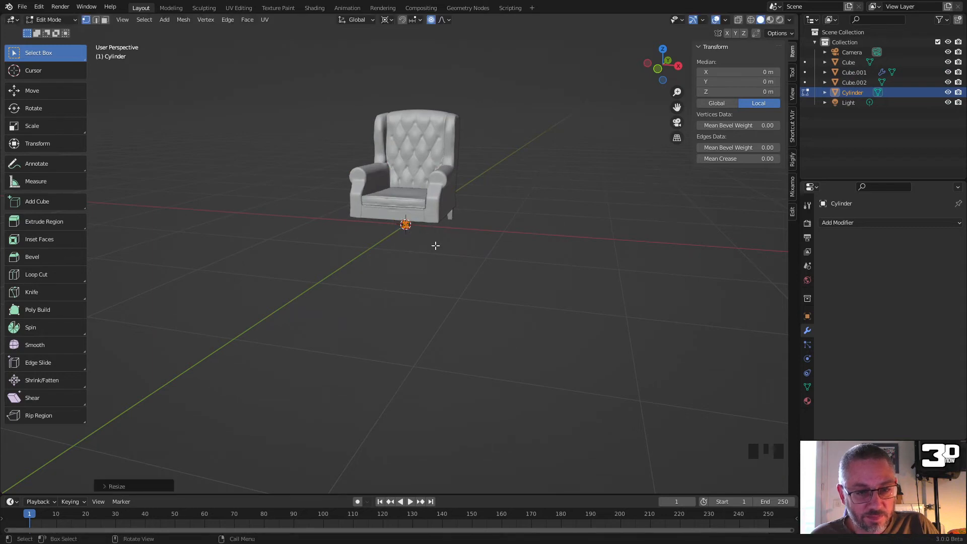
{"action": "key", "text": "KP_1"}
{"action": "scroll", "coordinate": [460, 236], "scroll_direction": "up", "scroll_amount": 8}
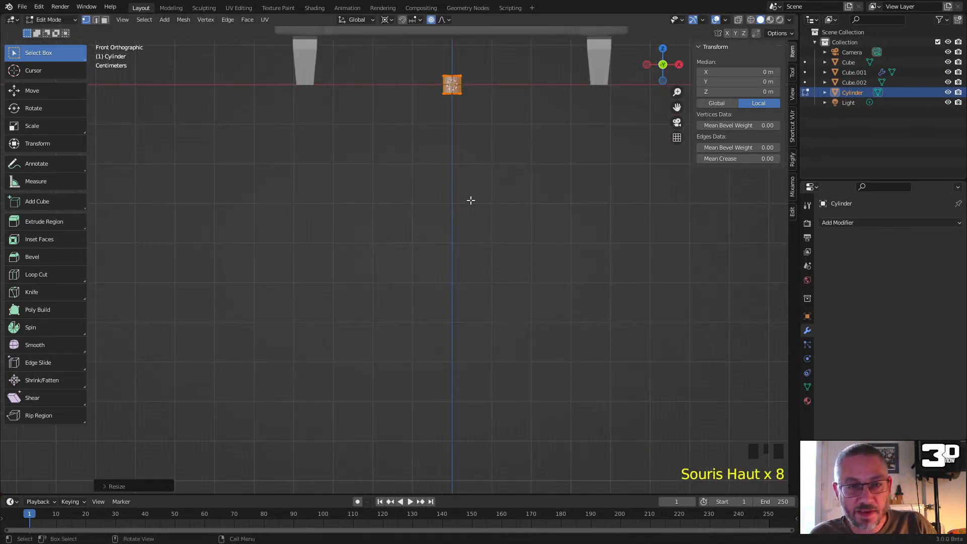
{"action": "middle_click_drag", "start_coordinate": [469, 200], "coordinate": [355, 284], "text": "shift"}
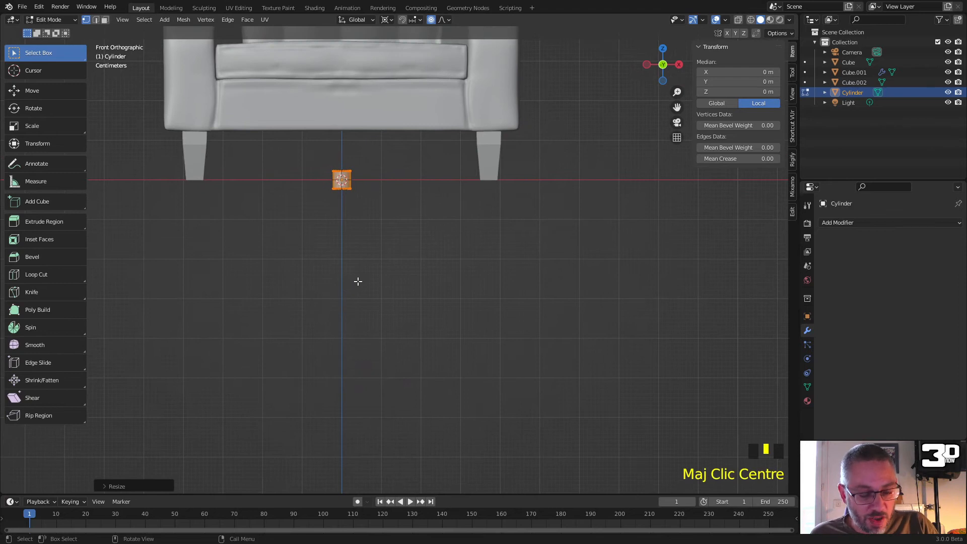
{"action": "key", "text": "s"}
{"action": "key", "text": "z"}
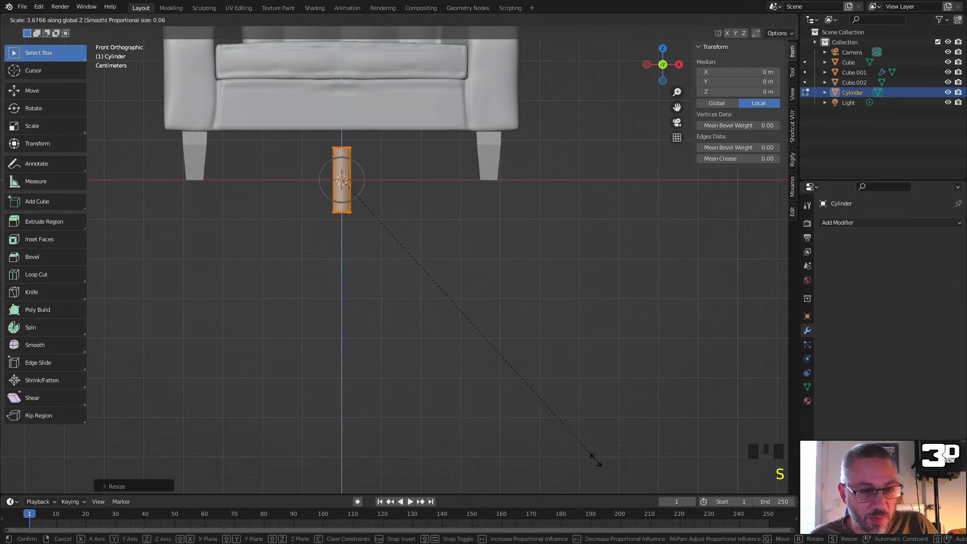
{"action": "left_click", "coordinate": [592, 457]}
Step: Move the cylinder over the foot at about X 0.37 m, then lower its top ring about 0.043 m along Z using X-ray
{"action": "key", "text": "g"}
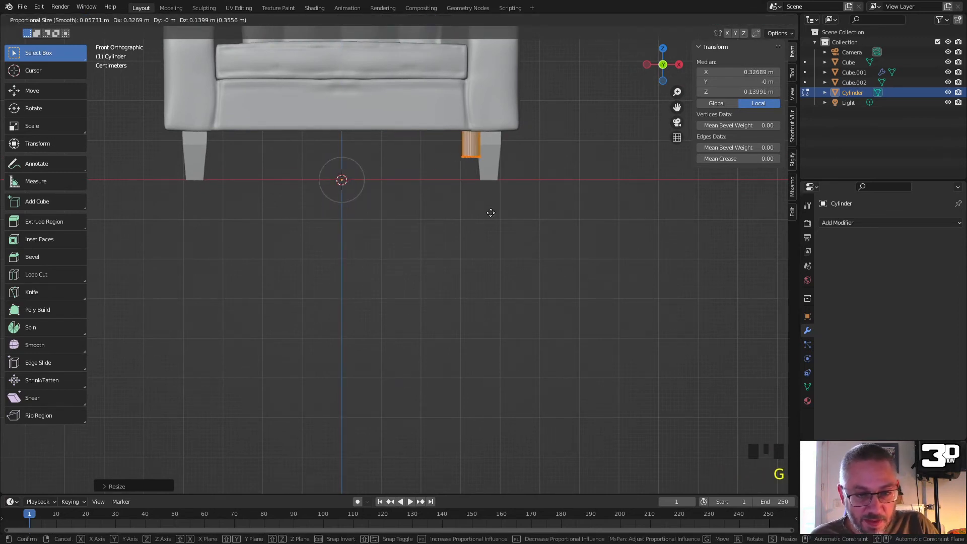
{"action": "left_click", "coordinate": [500, 231]}
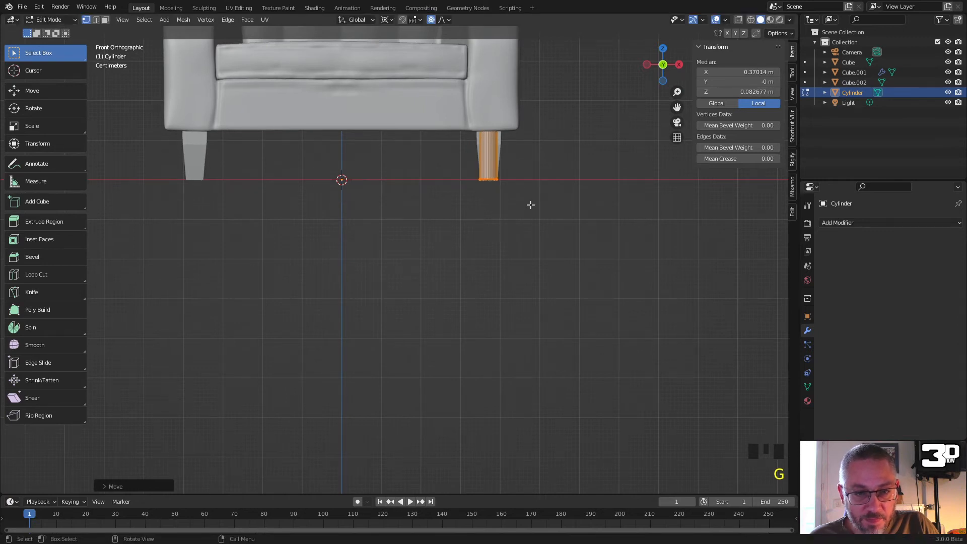
{"action": "key", "text": "alt+z"}
{"action": "left_click_drag", "start_coordinate": [513, 135], "coordinate": [456, 81]}
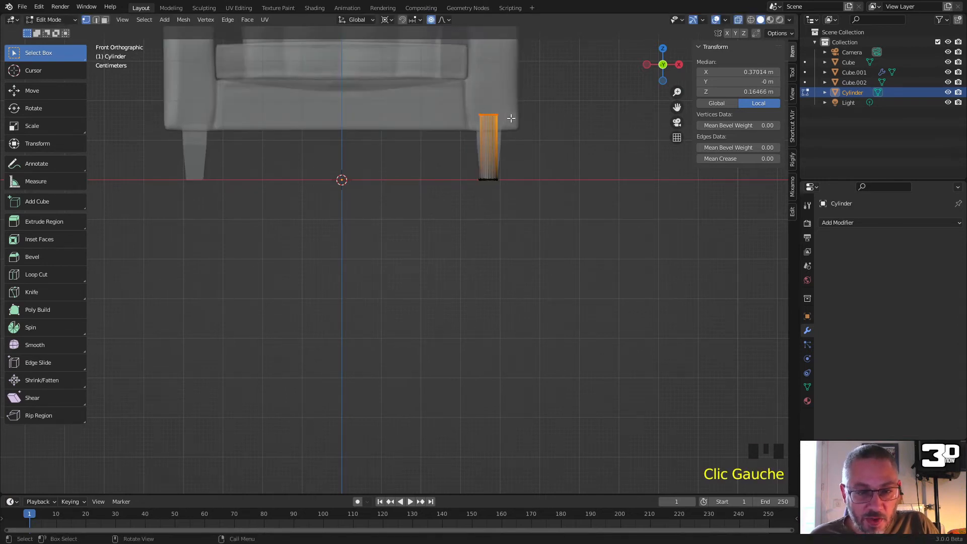
{"action": "key", "text": "g"}
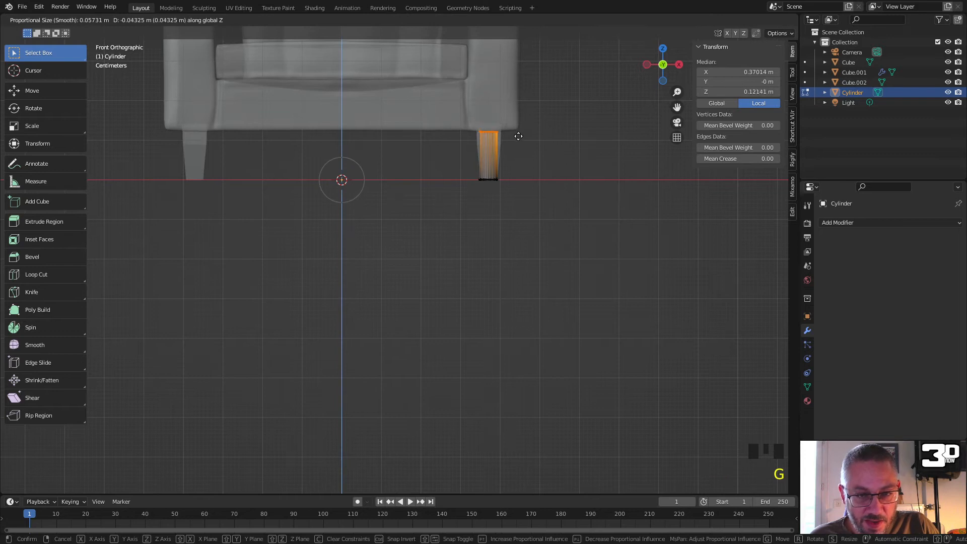
{"action": "left_click", "coordinate": [519, 136]}
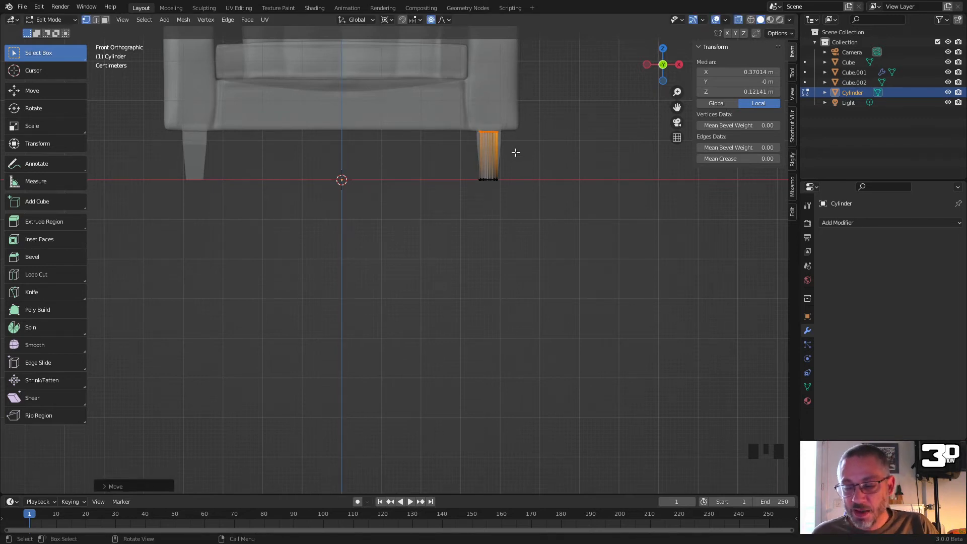
Step: Select the cylinder's bottom ring, set the pivot point to Median Point and scale the ring to about 0.52
{"action": "scroll", "coordinate": [516, 151], "scroll_direction": "up", "scroll_amount": 3}
{"action": "middle_click_drag", "start_coordinate": [518, 149], "coordinate": [427, 241], "text": "shift"}
{"action": "scroll", "coordinate": [428, 242], "scroll_direction": "up", "scroll_amount": 2}
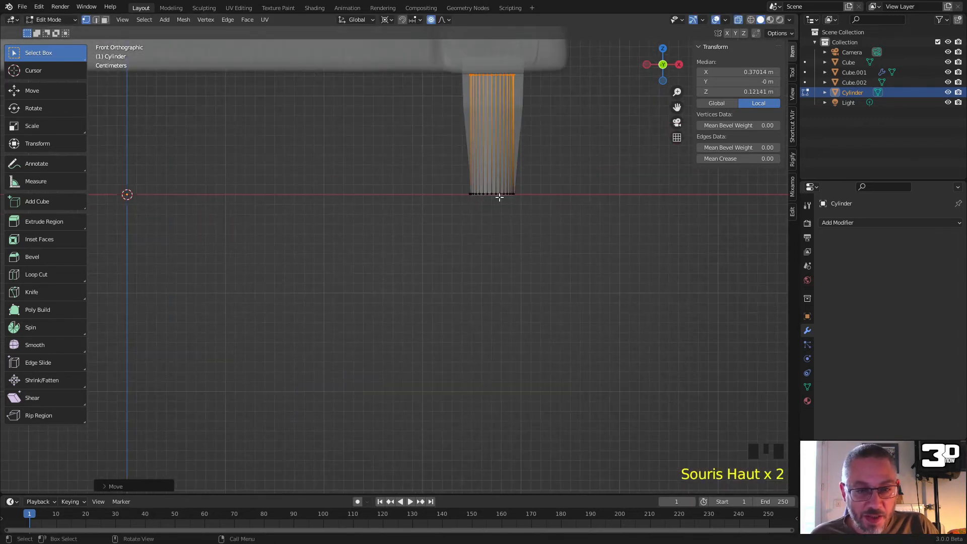
{"action": "left_click_drag", "start_coordinate": [525, 216], "coordinate": [406, 166]}
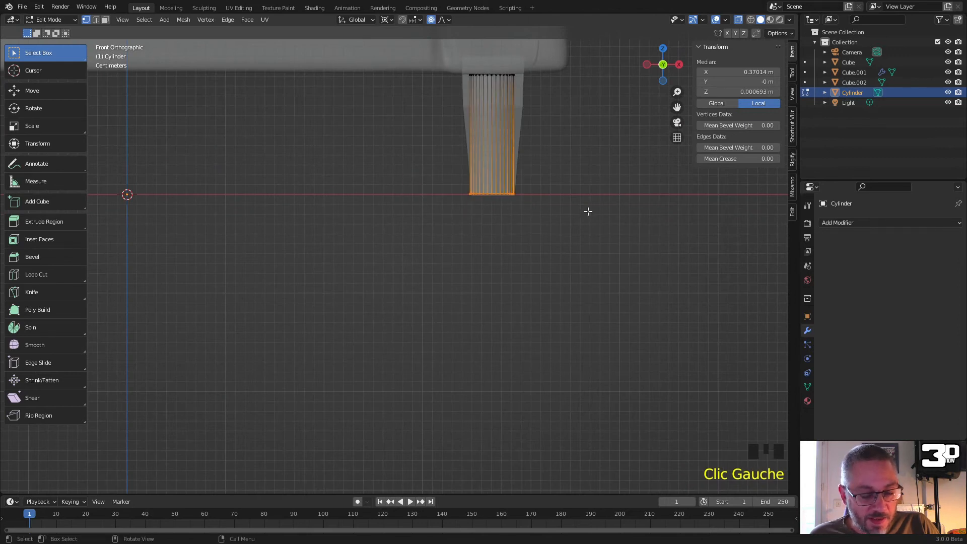
{"action": "key", "text": "s"}
{"action": "key", "text": "Escape"}
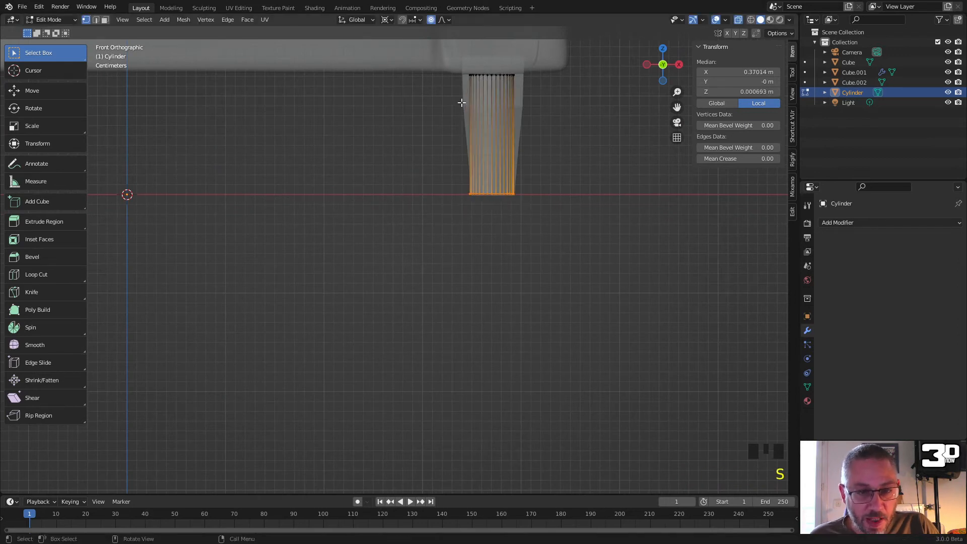
{"action": "left_click", "coordinate": [388, 19]}
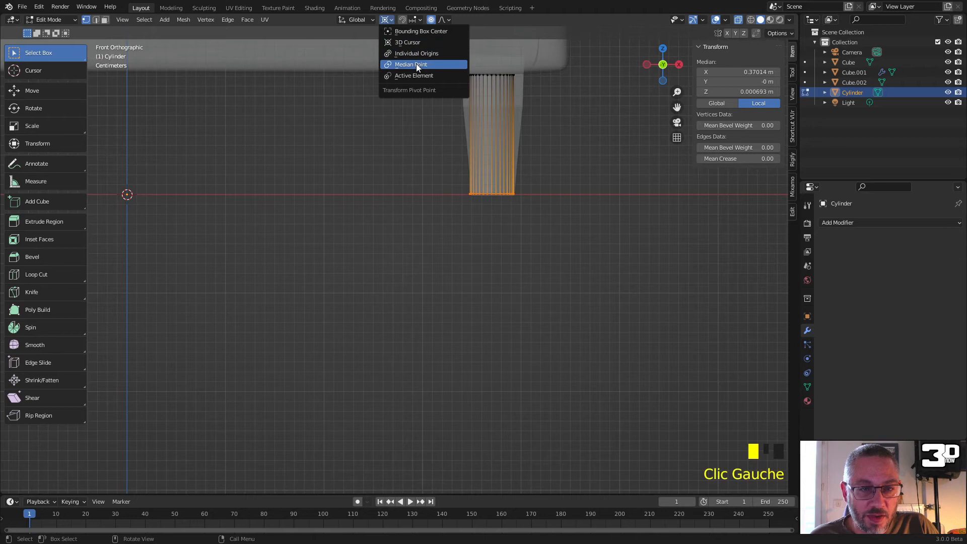
{"action": "left_click", "coordinate": [416, 64]}
{"action": "key", "text": "s"}
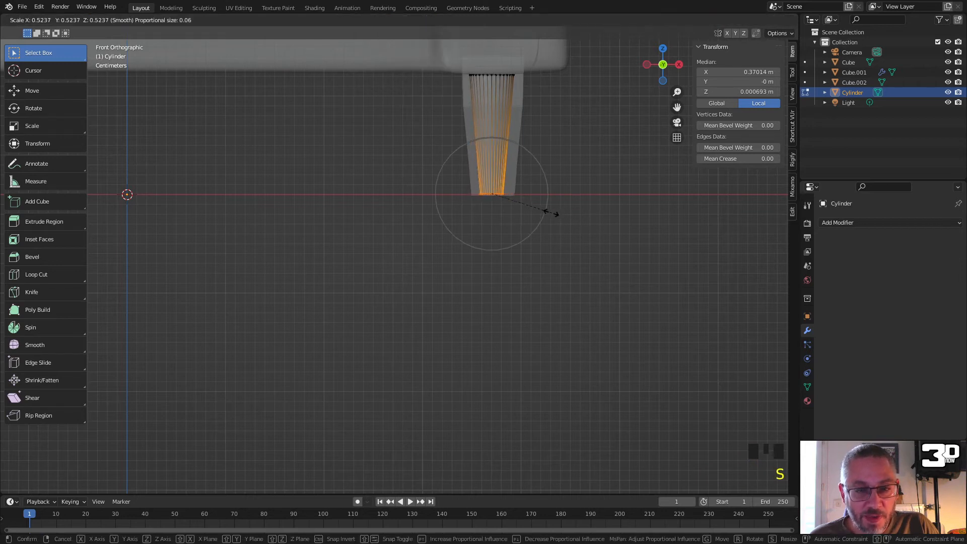
{"action": "left_click", "coordinate": [549, 210]}
Step: Add three loop cuts to the upper part of the foot at about Z 0.099 m, 0.084 m and 0.109 m
{"action": "key", "text": "ctrl+r"}
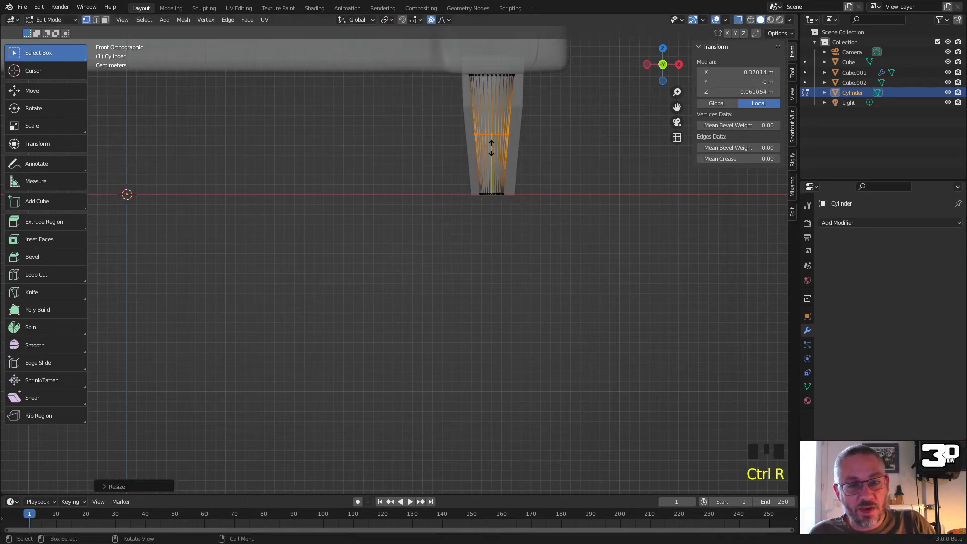
{"action": "left_click", "coordinate": [492, 143]}
{"action": "left_click", "coordinate": [492, 110]}
{"action": "key", "text": "ctrl+r"}
{"action": "left_click", "coordinate": [494, 103]}
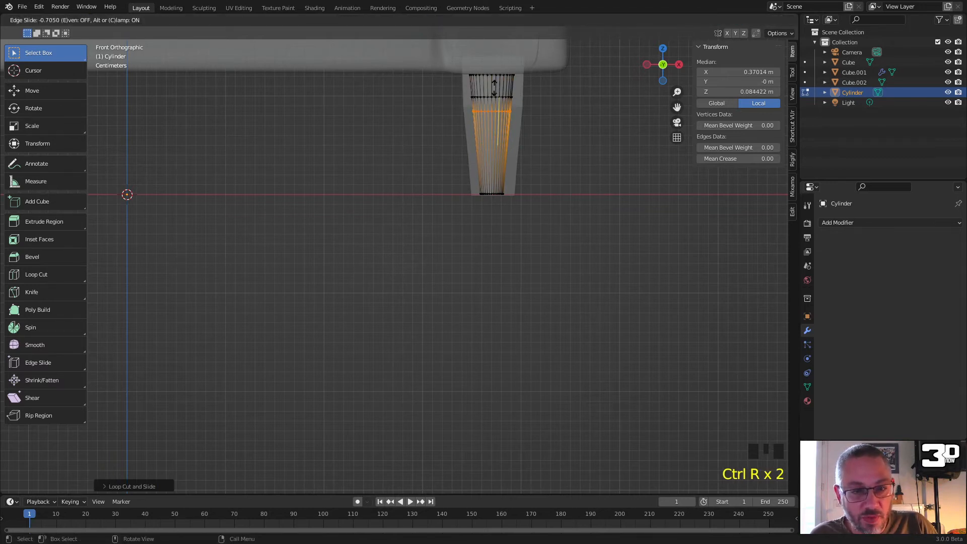
{"action": "left_click", "coordinate": [494, 85]}
{"action": "key", "text": "ctrl+r"}
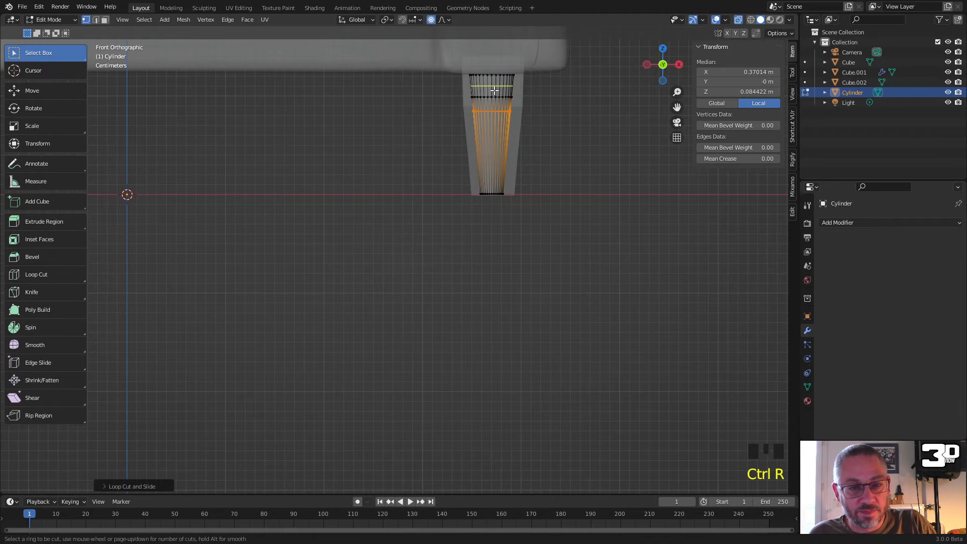
{"action": "left_click", "coordinate": [494, 90]}
{"action": "left_click", "coordinate": [495, 87]}
Step: Turn off proportional editing and try to narrow the uppermost of the three added loops
{"action": "key", "text": "s"}
{"action": "left_click", "coordinate": [565, 131]}
{"action": "left_click", "coordinate": [429, 19]}
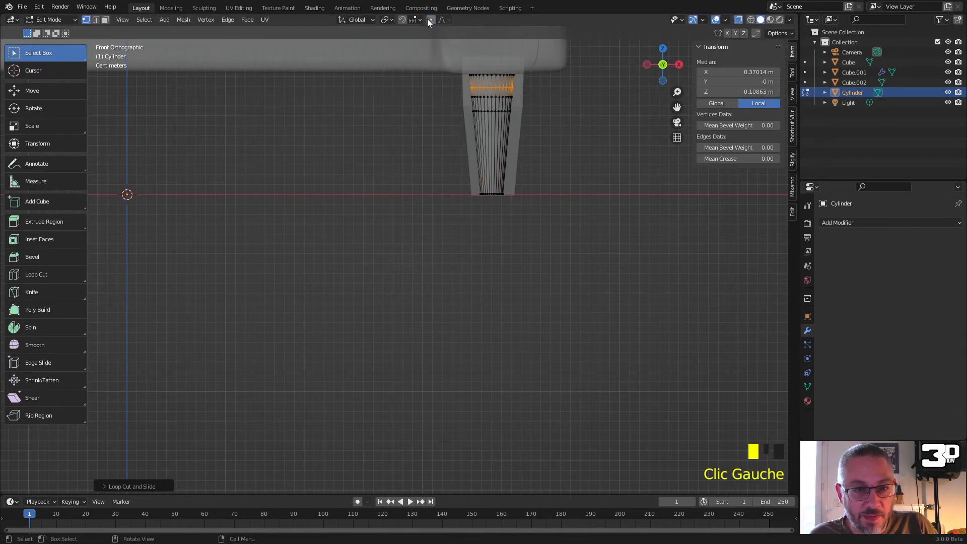
{"action": "key", "text": "s"}
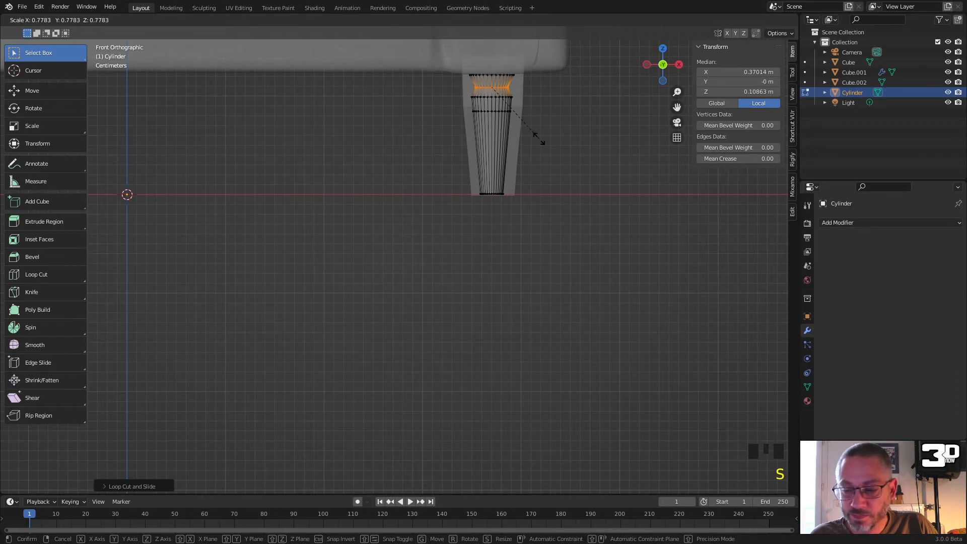
{"action": "left_click", "coordinate": [552, 146]}
Step: Select the middle of the three added loops and scale it inward to about 0.59 to form a neck
{"action": "left_click_drag", "start_coordinate": [531, 109], "coordinate": [460, 88]}
{"action": "key", "text": "s"}
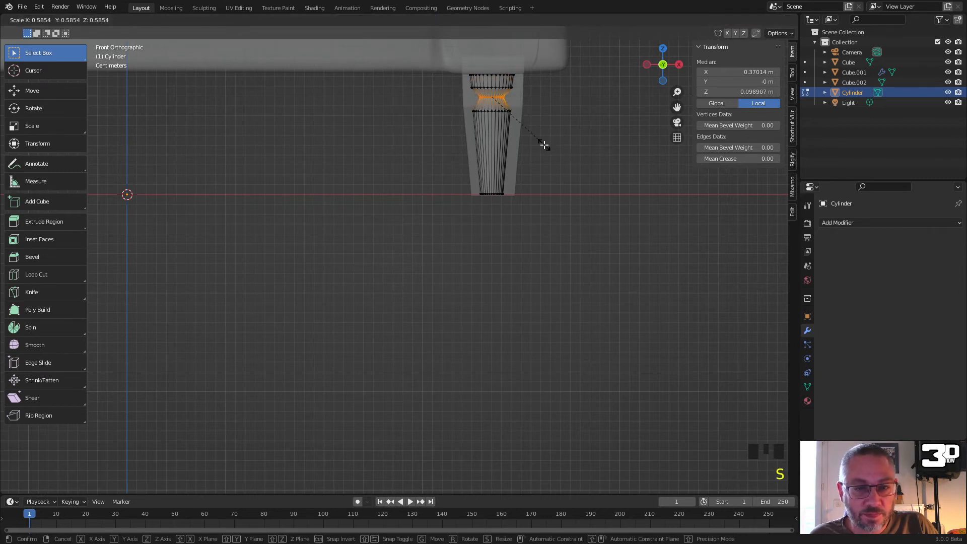
{"action": "left_click", "coordinate": [544, 145]}
Step: Add two loop cuts close together just below the neck section, the upper one at about Z 0.07 m
{"action": "key", "text": "ctrl+r"}
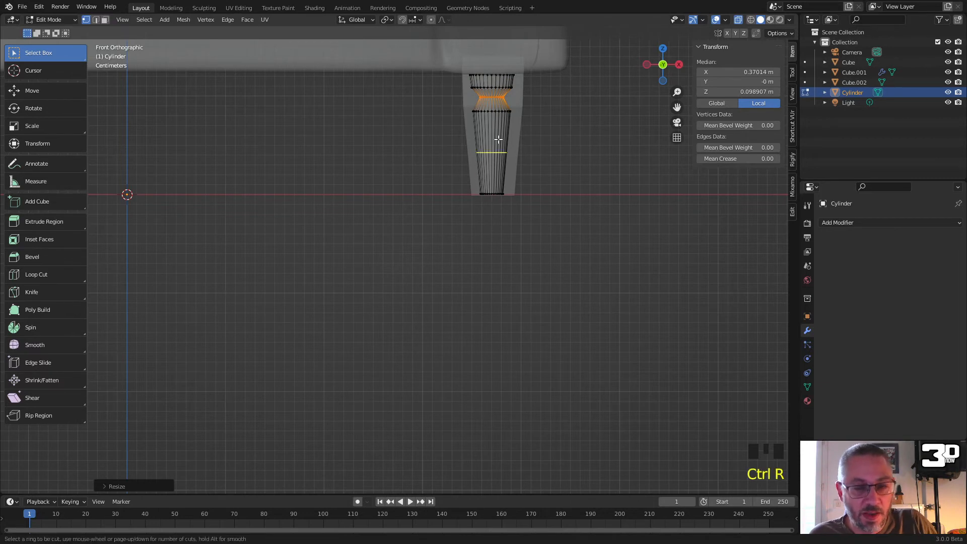
{"action": "left_click", "coordinate": [504, 139]}
{"action": "left_click", "coordinate": [495, 113]}
{"action": "key", "text": "ctrl+r"}
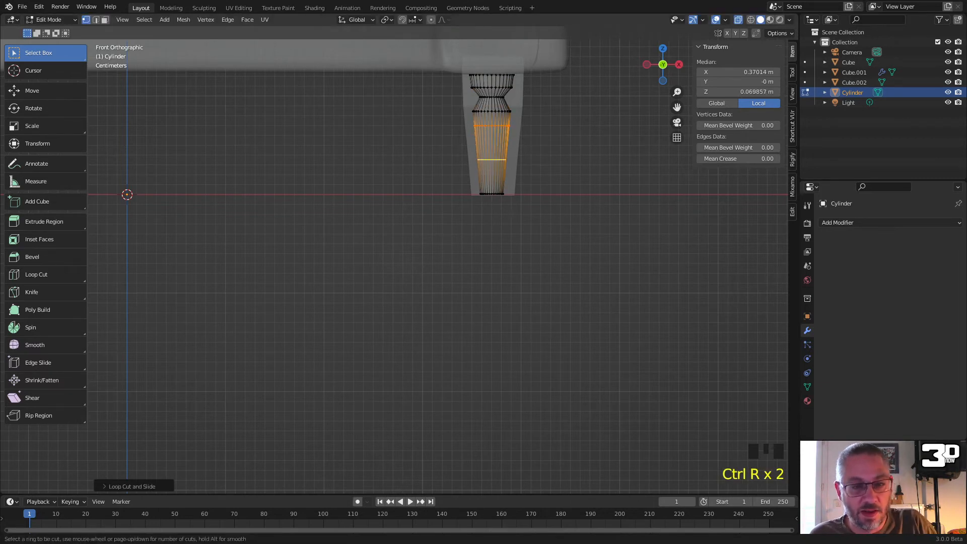
{"action": "left_click", "coordinate": [506, 126]}
{"action": "left_click", "coordinate": [517, 129]}
Step: Scale the upper of the two new loops outward into a bulge and raise it to about Z 0.073 m
{"action": "left_click", "coordinate": [510, 126]}
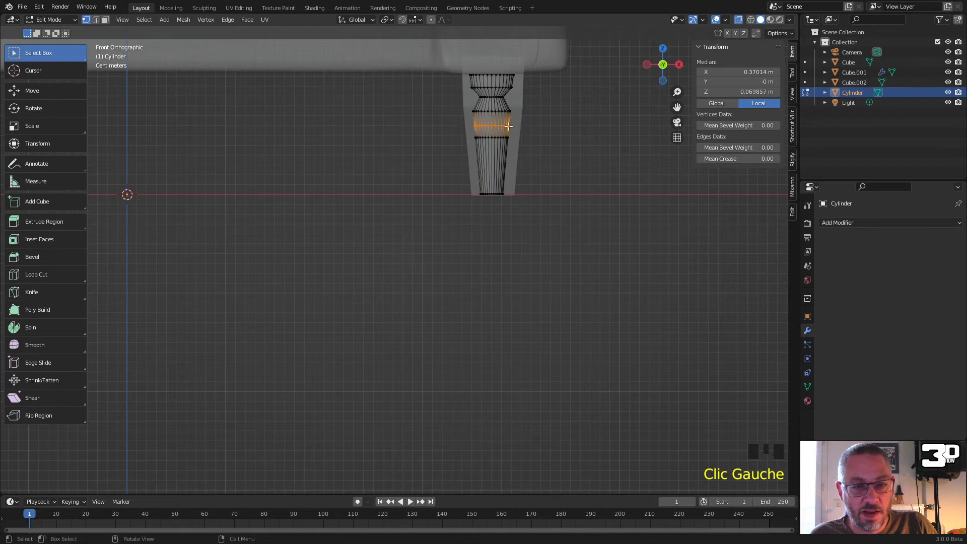
{"action": "key", "text": "s"}
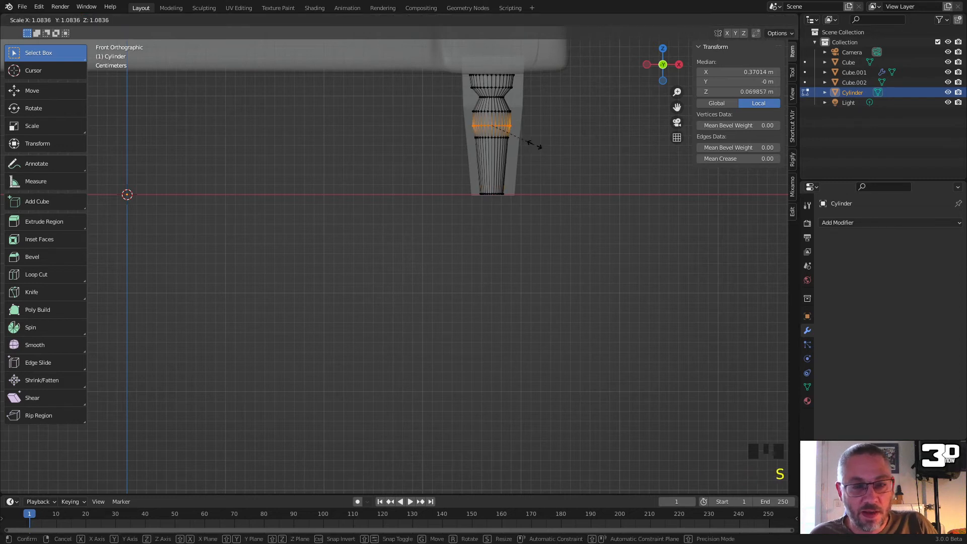
{"action": "left_click", "coordinate": [541, 148]}
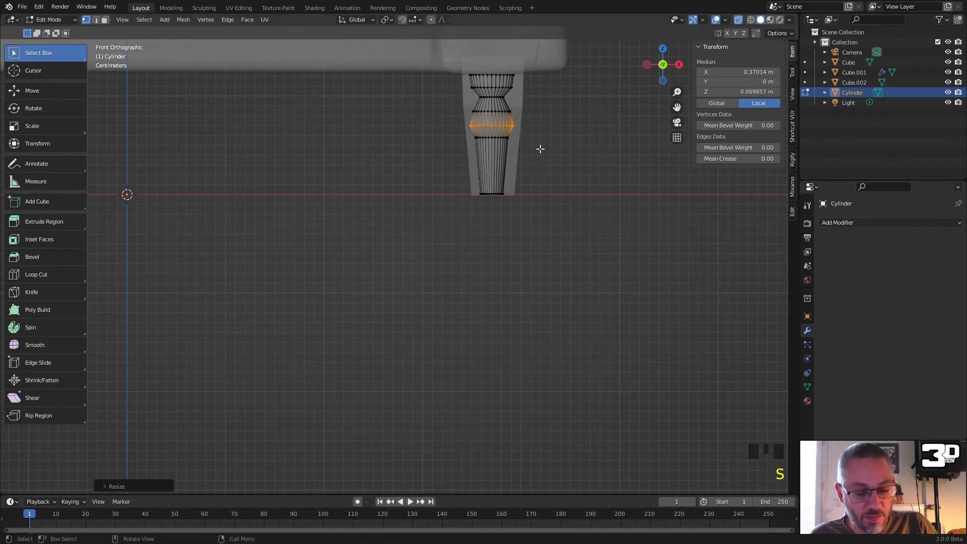
{"action": "key", "text": "g"}
{"action": "key", "text": "z"}
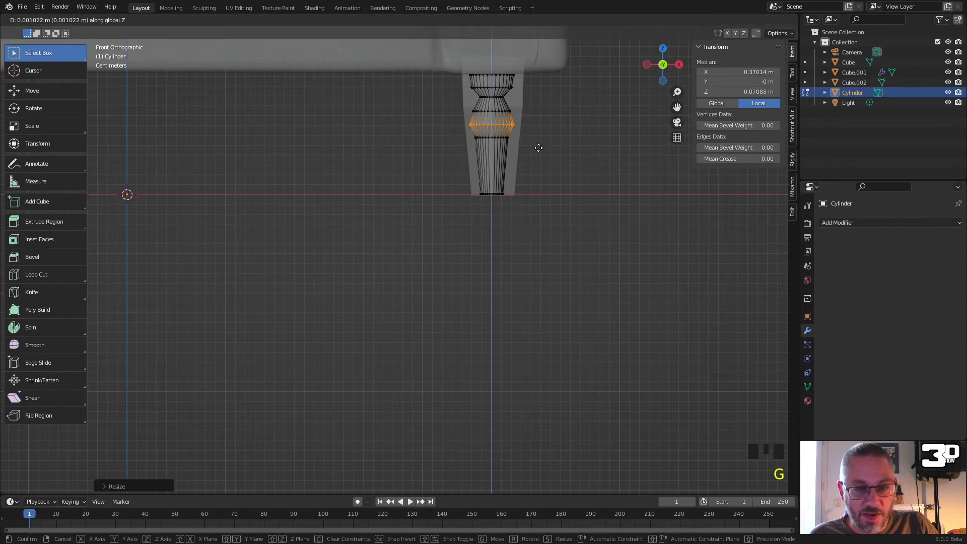
{"action": "left_click", "coordinate": [539, 145]}
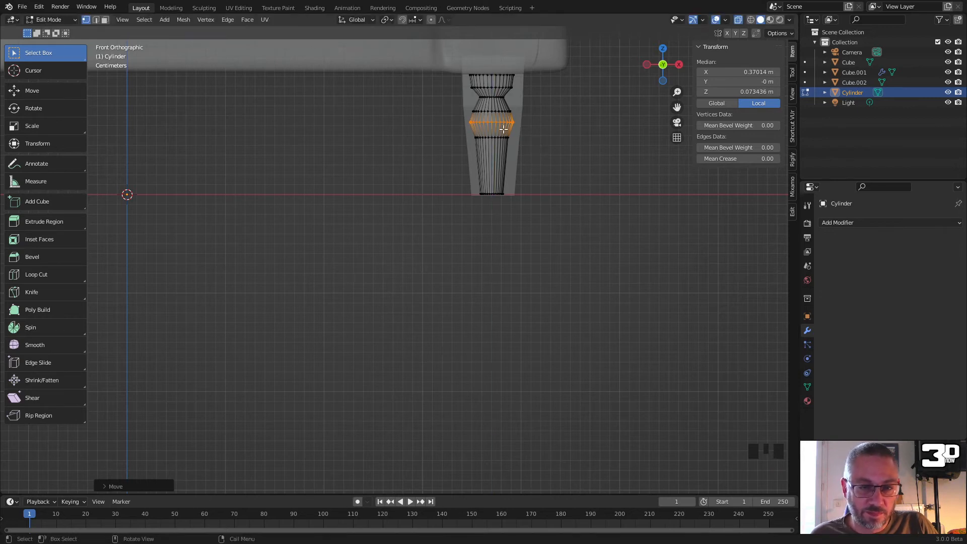
{"action": "scroll", "coordinate": [539, 145], "scroll_direction": "up", "scroll_amount": 2}
{"action": "key", "text": "Tab"}
{"action": "key", "text": "Tab"}
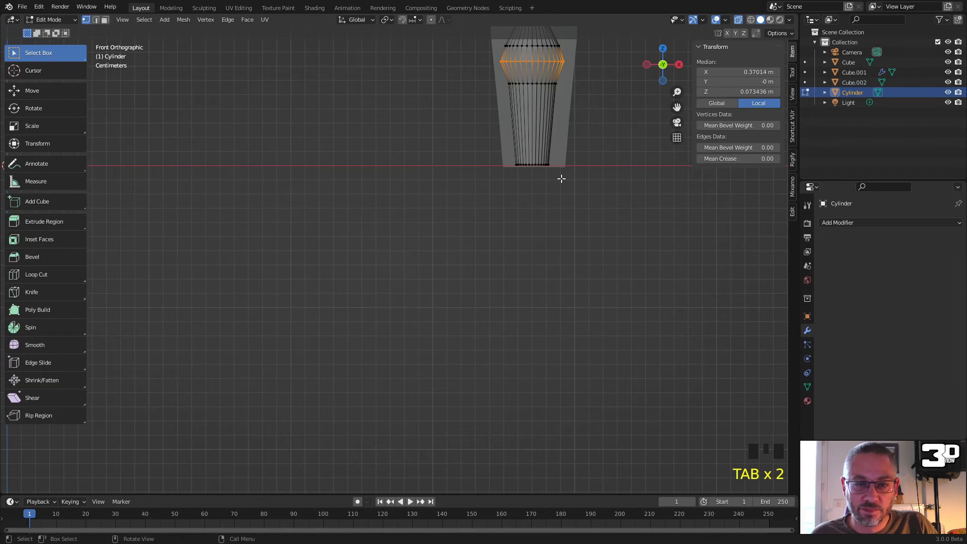
Step: Place the lowest ring of the cylinder leg's vertices on the ground by setting its Z to 0 m
{"action": "left_click_drag", "start_coordinate": [561, 179], "coordinate": [490, 158]}
{"action": "double_click", "coordinate": [750, 92]}
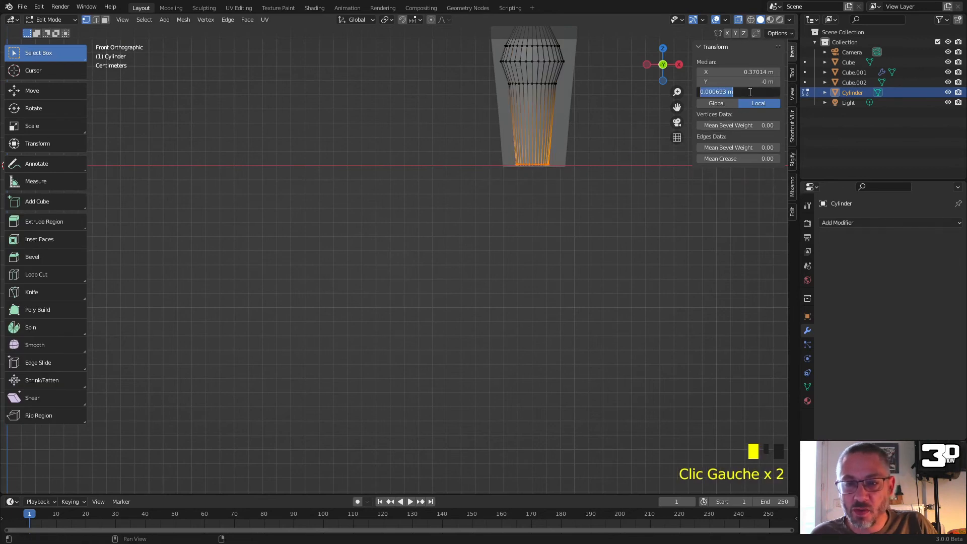
{"action": "type", "text": "0"}
{"action": "key", "text": "Return"}
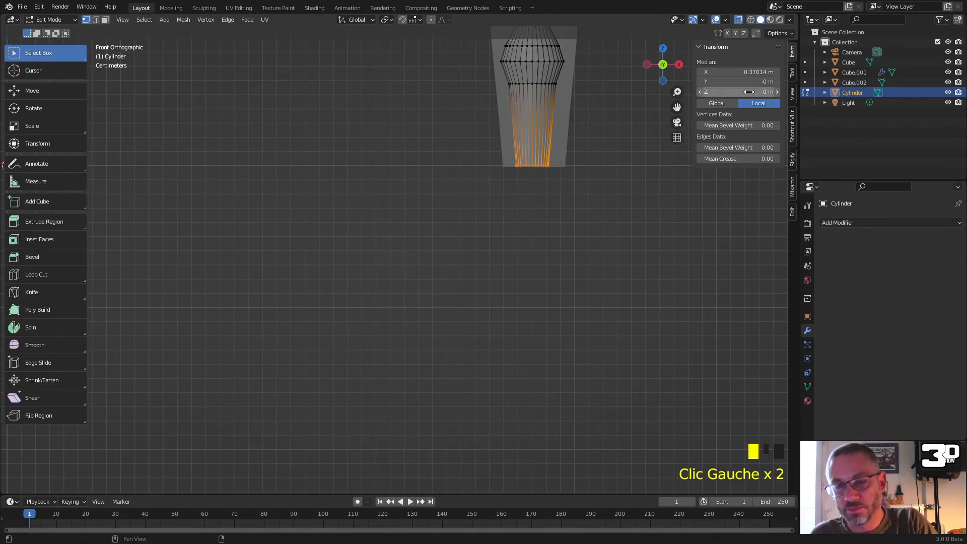
{"action": "left_click", "coordinate": [579, 203]}
{"action": "scroll", "coordinate": [563, 201], "scroll_direction": "down", "scroll_amount": 3}
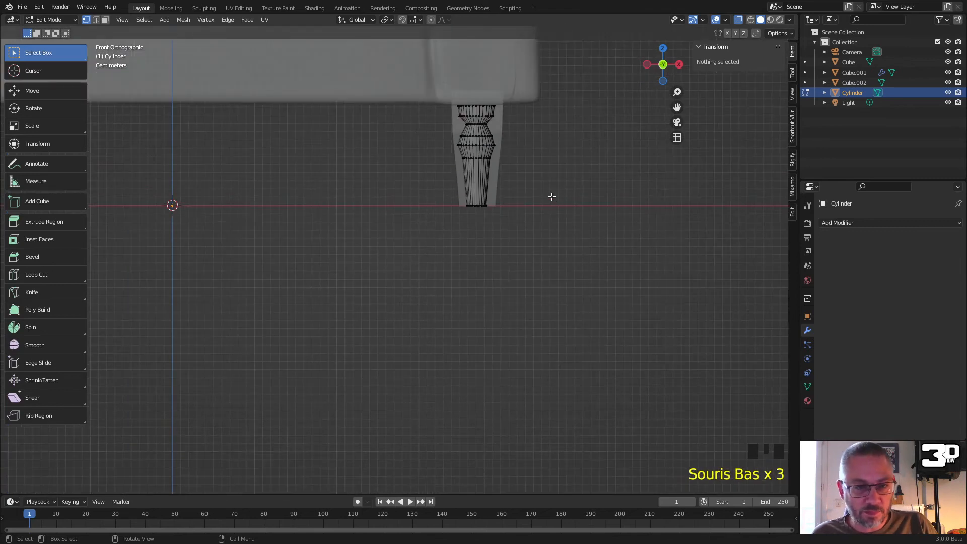
Step: Widen the whole turned leg to about 0.067 m by scaling it in X and Y only, excluding Z
{"action": "key", "text": "Tab"}
{"action": "key", "text": "Tab"}
{"action": "left_click_drag", "start_coordinate": [535, 218], "coordinate": [388, 73]}
{"action": "key", "text": "s"}
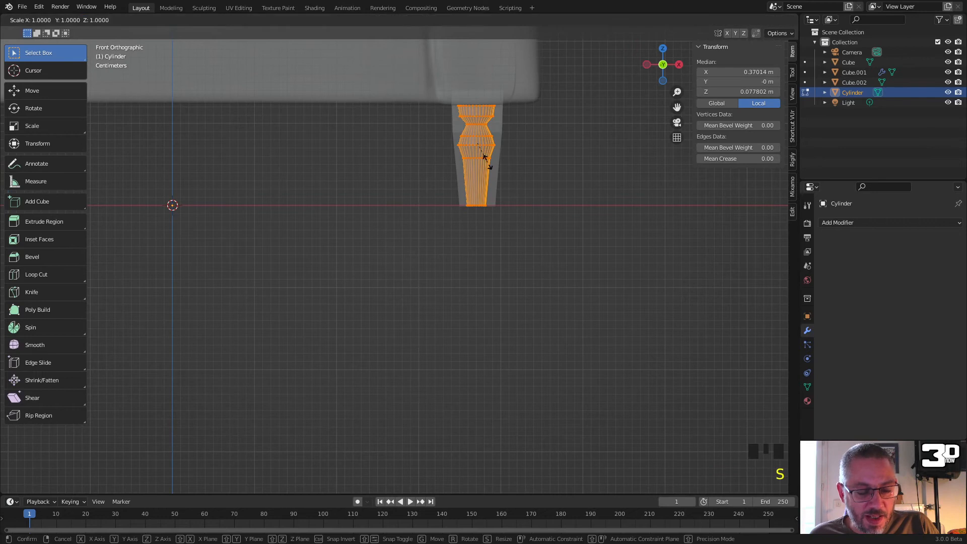
{"action": "key", "text": "shift+z"}
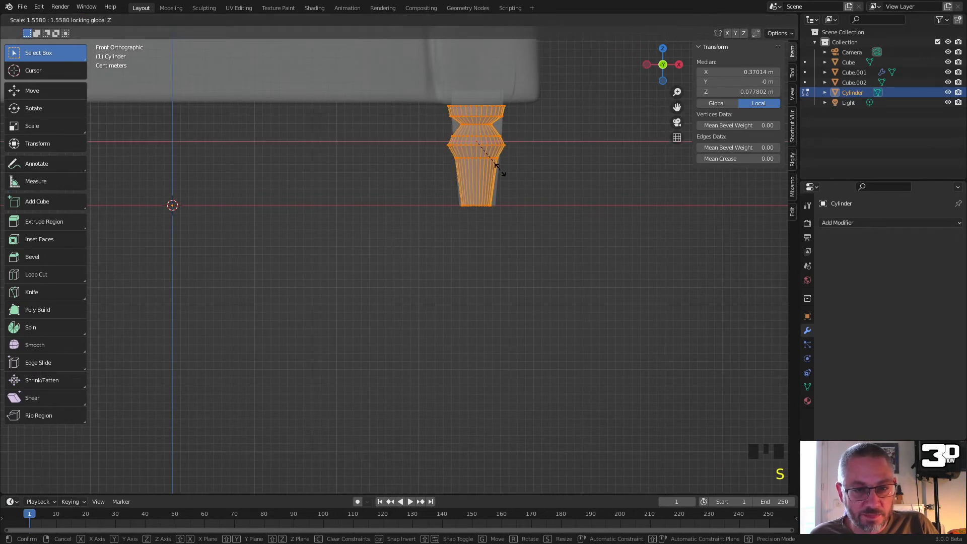
{"action": "left_click", "coordinate": [500, 171]}
{"action": "scroll", "coordinate": [462, 149], "scroll_direction": "up", "scroll_amount": 3}
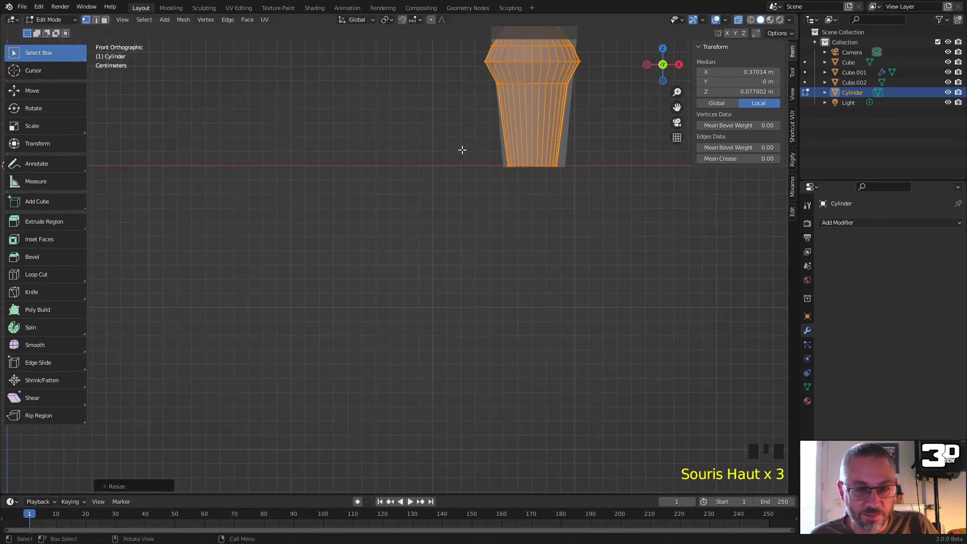
{"action": "scroll", "coordinate": [522, 132], "scroll_direction": "down", "scroll_amount": 3}
{"action": "key", "text": "Tab"}
Step: Move the turned leg's mesh forward under the armchair's front corner, to about Y -0.35 m
{"action": "middle_click_drag", "start_coordinate": [517, 147], "coordinate": [487, 178]}
{"action": "key", "text": "alt+z"}
{"action": "scroll", "coordinate": [422, 195], "scroll_direction": "down", "scroll_amount": 3}
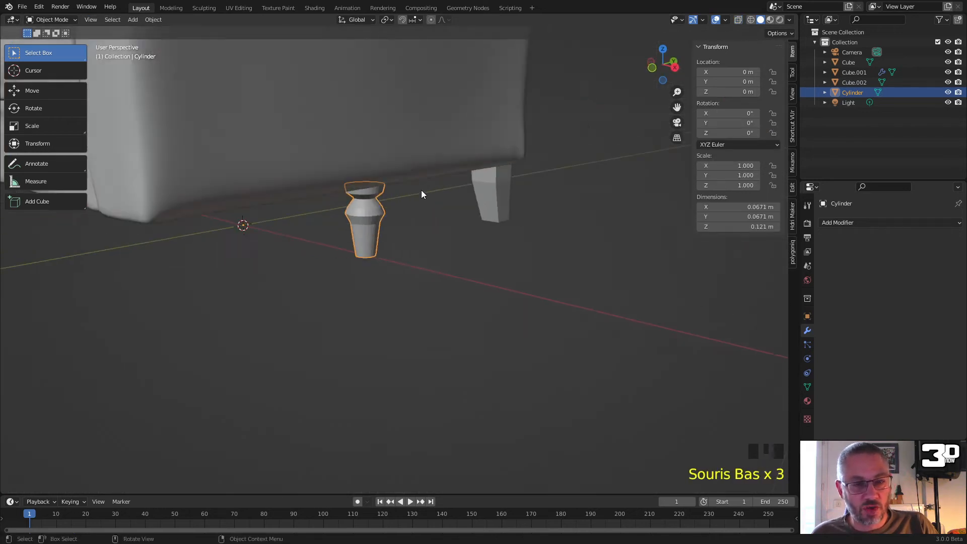
{"action": "left_click", "coordinate": [383, 209]}
{"action": "middle_click_drag", "start_coordinate": [395, 230], "coordinate": [358, 220]}
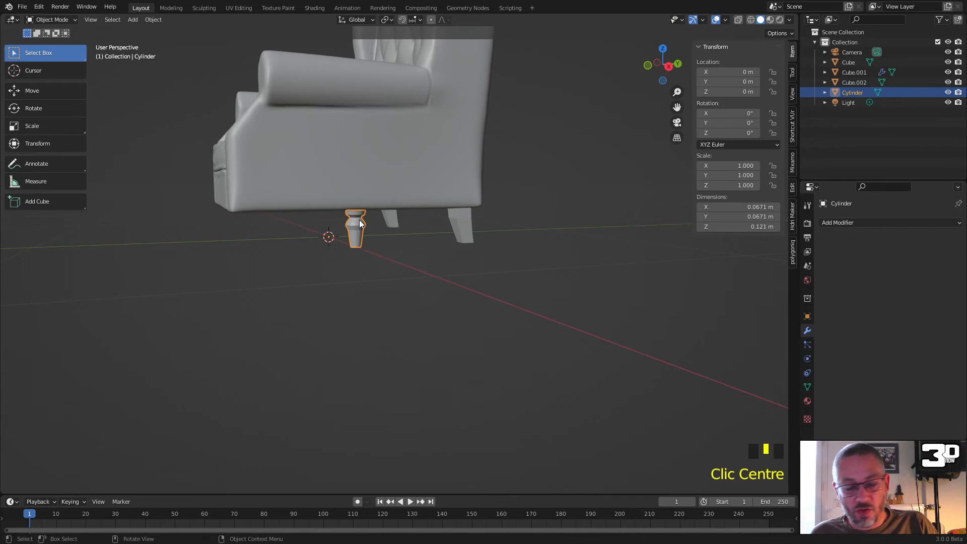
{"action": "key", "text": "KP_1"}
{"action": "key", "text": "KP_3"}
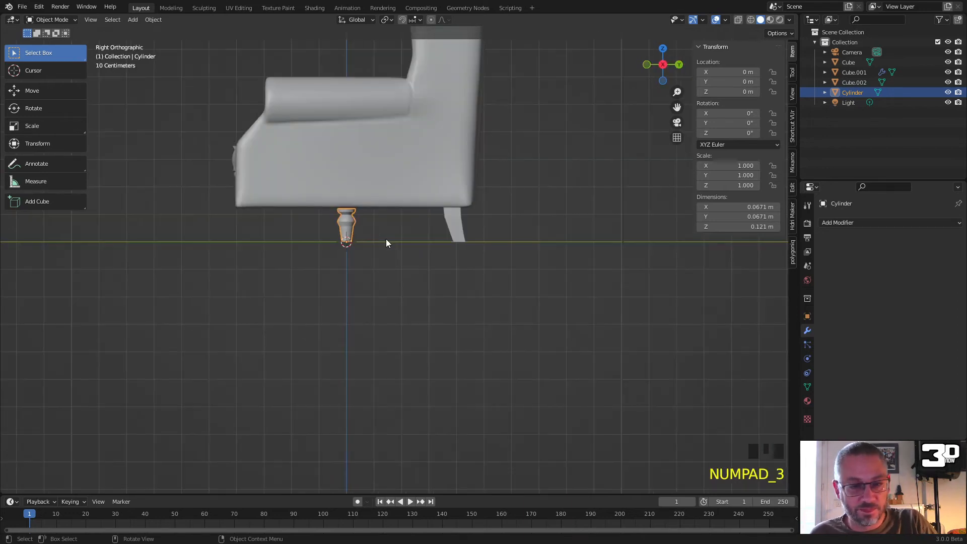
{"action": "key", "text": "Tab"}
{"action": "key", "text": "g"}
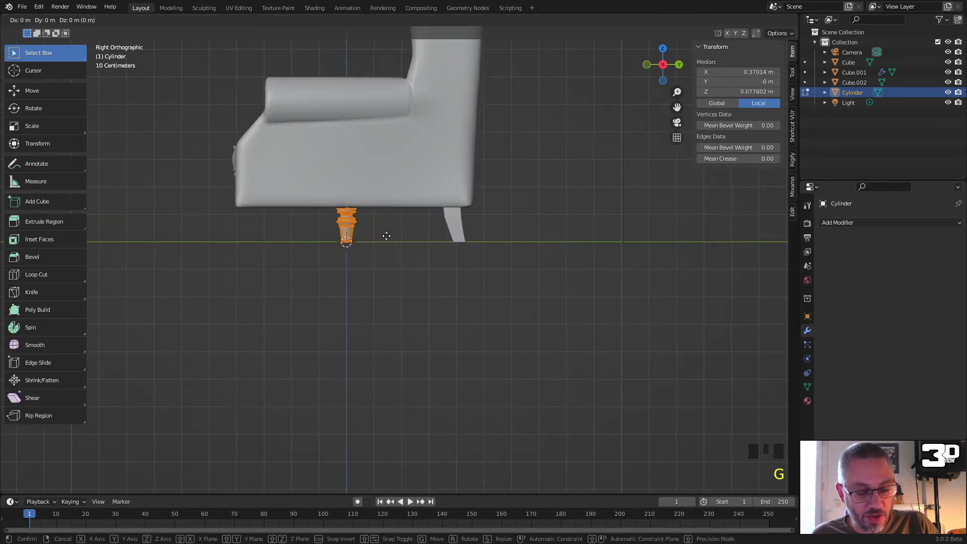
{"action": "left_click", "coordinate": [290, 242]}
{"action": "scroll", "coordinate": [315, 259], "scroll_direction": "down", "scroll_amount": 2}
{"action": "middle_click_drag", "start_coordinate": [317, 264], "coordinate": [432, 276]}
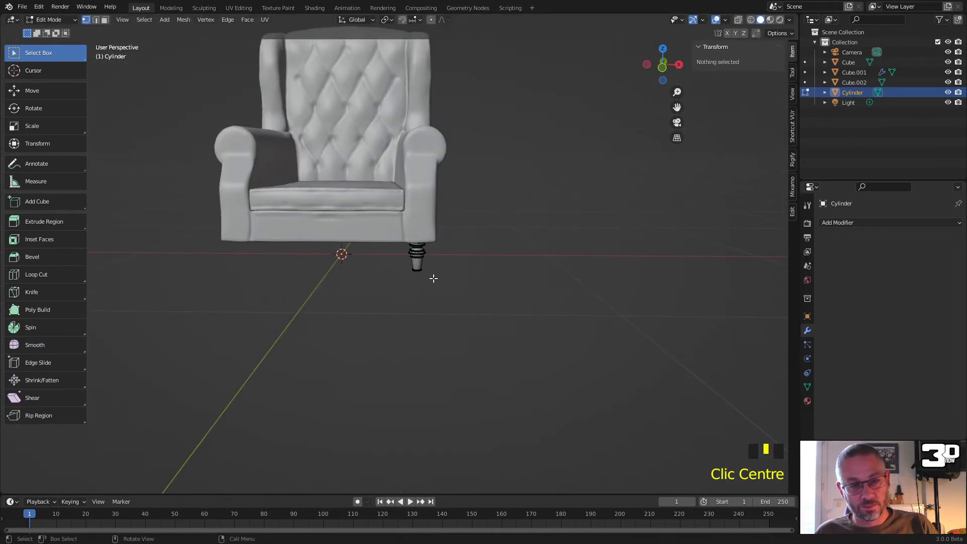
Step: Add a Mirror modifier on the X axis to duplicate the turned front leg on the chair's other side
{"action": "key", "text": "Tab"}
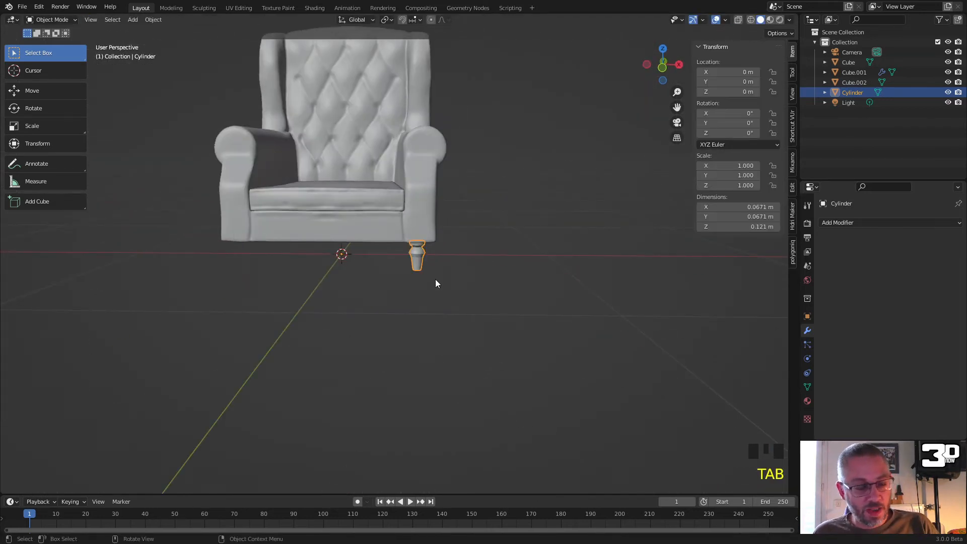
{"action": "left_click", "coordinate": [879, 222]}
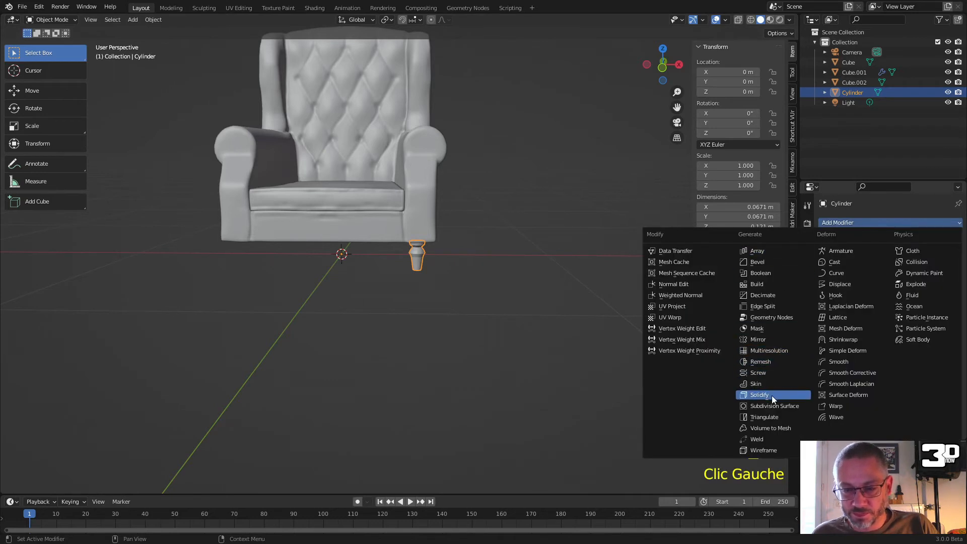
{"action": "left_click", "coordinate": [772, 340]}
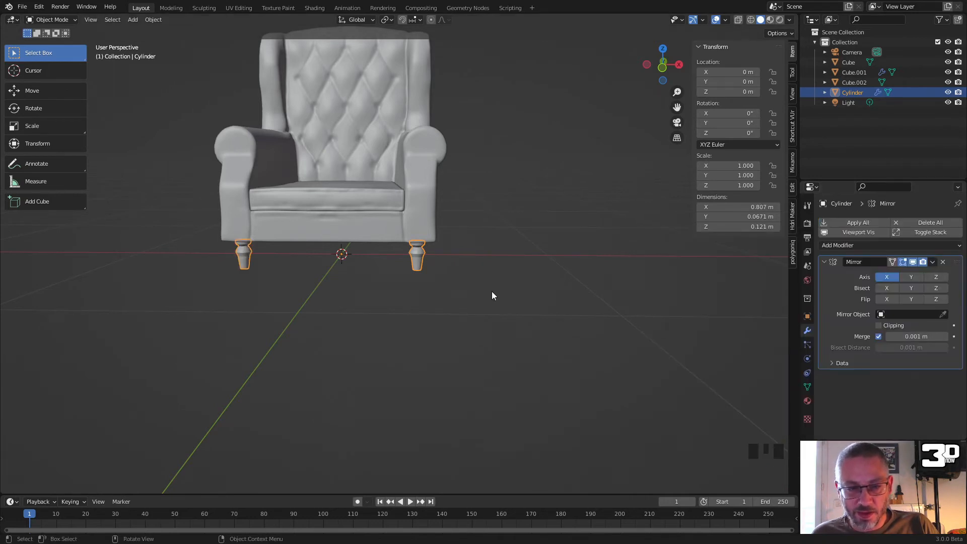
{"action": "left_click", "coordinate": [516, 234]}
{"action": "scroll", "coordinate": [511, 231], "scroll_direction": "down", "scroll_amount": 2}
{"action": "middle_click_drag", "start_coordinate": [509, 231], "coordinate": [497, 259]}
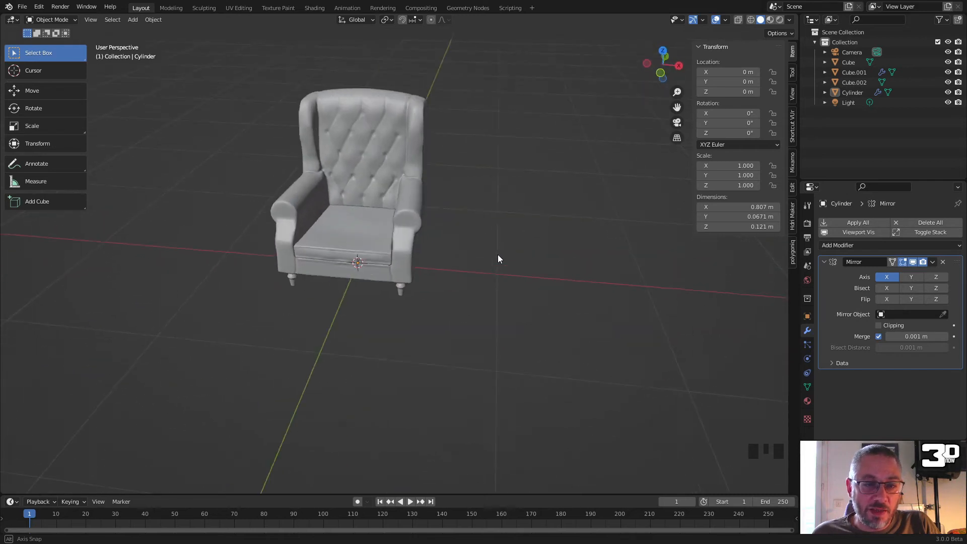
Step: Apply smooth shading to the turned front legs
{"action": "scroll", "coordinate": [410, 274], "scroll_direction": "up", "scroll_amount": 3}
{"action": "middle_click_drag", "start_coordinate": [409, 274], "coordinate": [420, 249]}
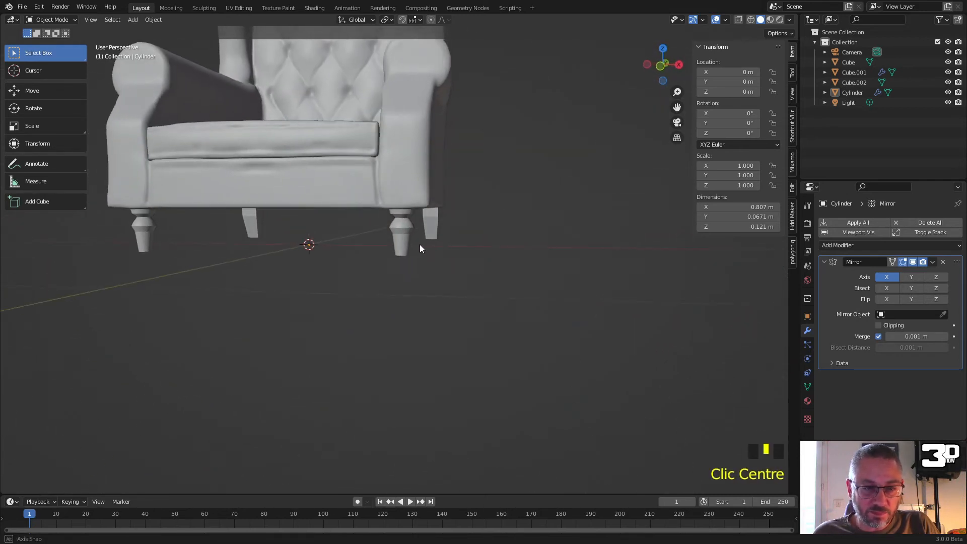
{"action": "left_click", "coordinate": [412, 242]}
{"action": "scroll", "coordinate": [414, 243], "scroll_direction": "up", "scroll_amount": 4}
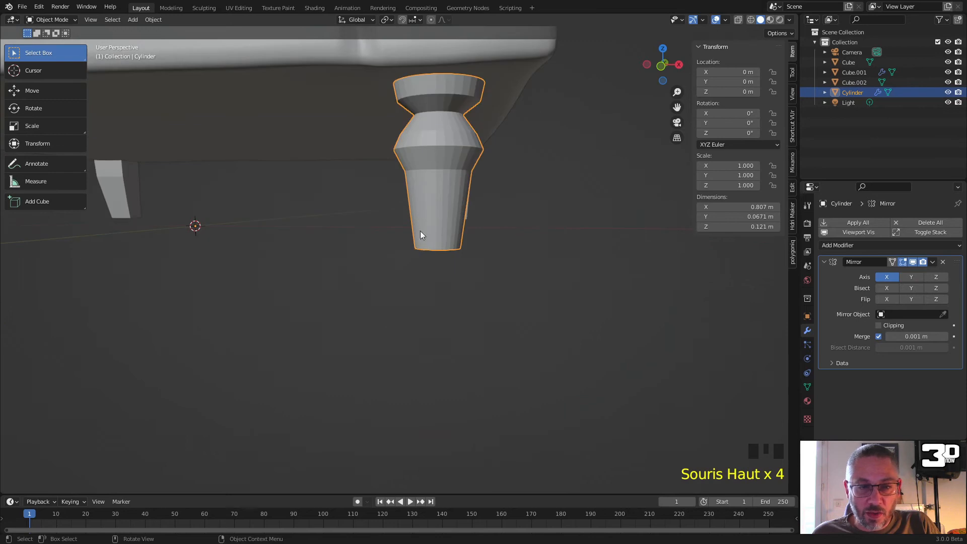
{"action": "right_click", "coordinate": [438, 166]}
{"action": "left_click", "coordinate": [431, 160]}
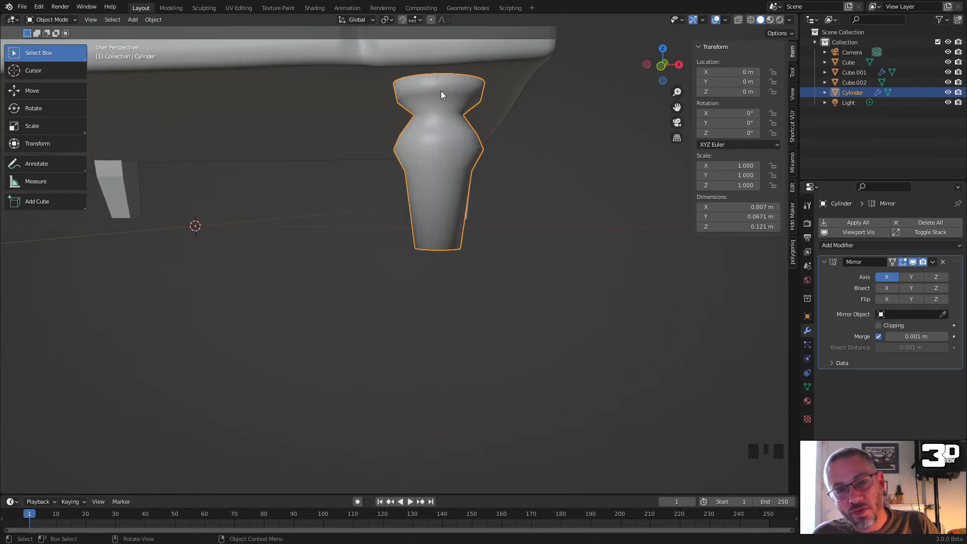
Step: Enable Auto Smooth in the front legs' normals settings and raise its angle to 53.6°
{"action": "left_click", "coordinate": [807, 387]}
{"action": "scroll", "coordinate": [857, 394], "scroll_direction": "down", "scroll_amount": 3}
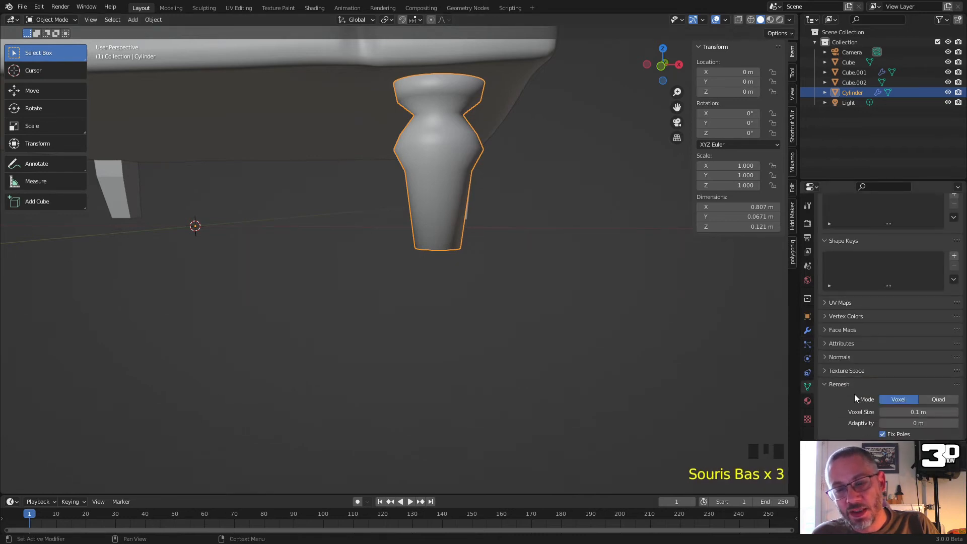
{"action": "left_click", "coordinate": [842, 358]}
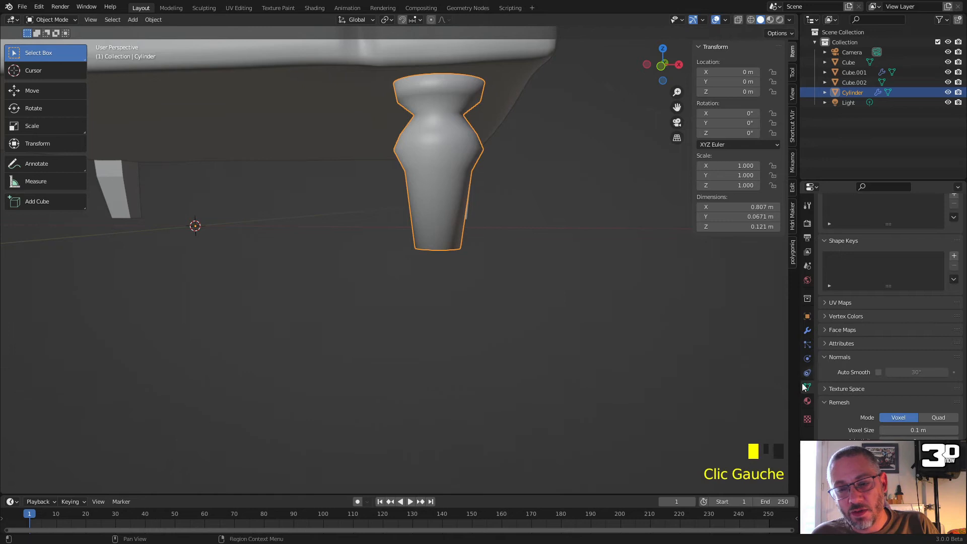
{"action": "left_click", "coordinate": [878, 373]}
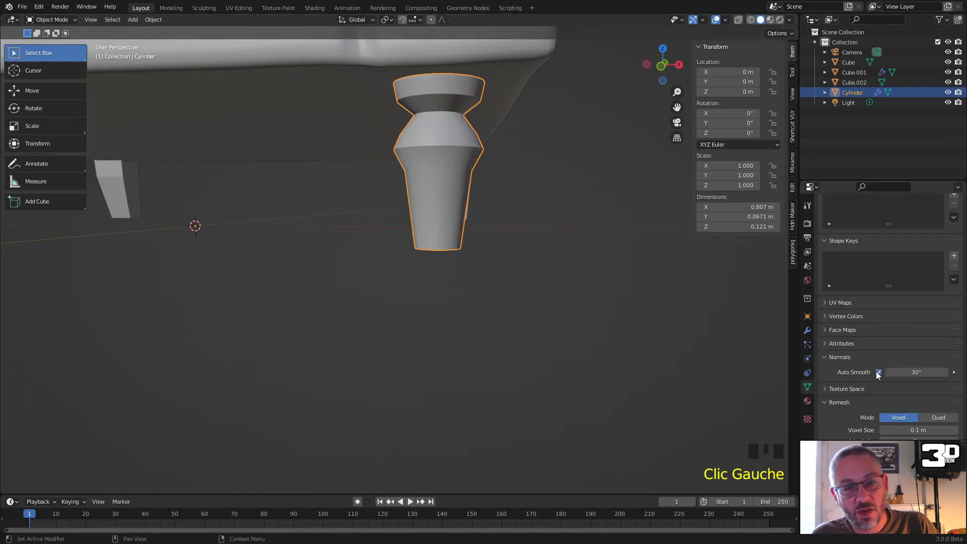
{"action": "left_click", "coordinate": [906, 374]}
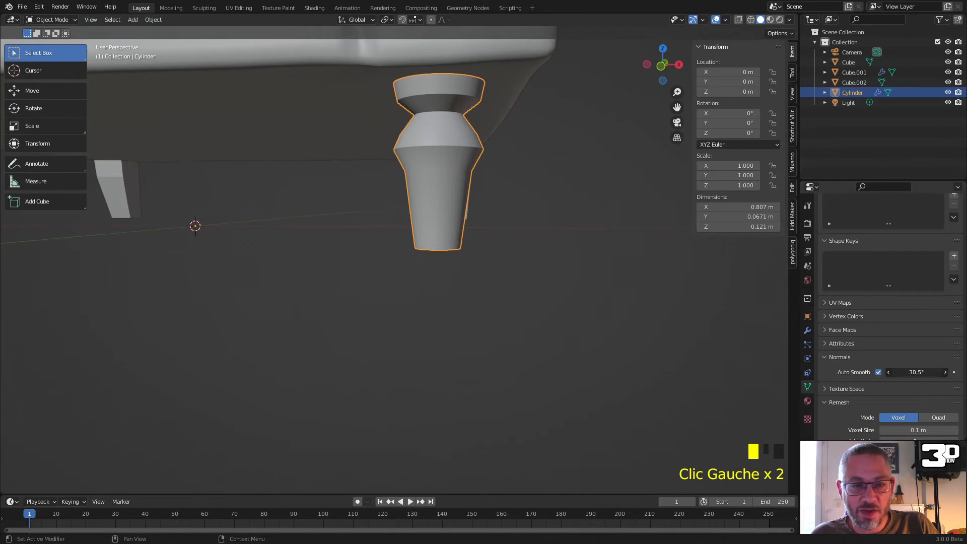
{"action": "mouse_move", "coordinate": [907, 373]}
{"action": "left_mouse_down"}
{"action": "mouse_move", "coordinate": [882, 373]}
{"action": "mouse_move", "coordinate": [935, 373]}
{"action": "left_mouse_up"}
{"action": "scroll", "coordinate": [479, 204], "scroll_direction": "down", "scroll_amount": 4}
{"action": "middle_click_drag", "start_coordinate": [488, 187], "coordinate": [461, 195]}
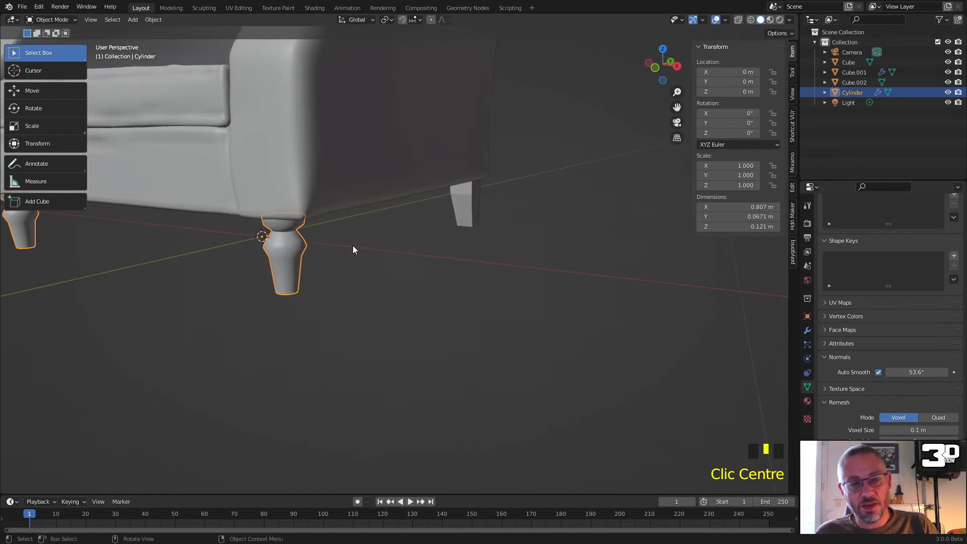
{"action": "left_click", "coordinate": [364, 277]}
{"action": "scroll", "coordinate": [373, 282], "scroll_direction": "down", "scroll_amount": 5}
{"action": "middle_click_drag", "start_coordinate": [382, 287], "coordinate": [344, 266]}
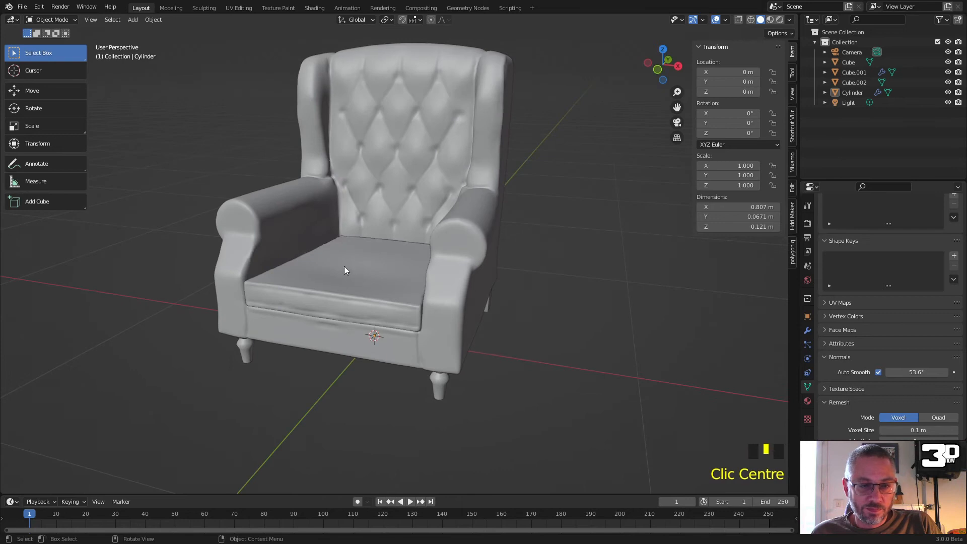
{"action": "left_click", "coordinate": [410, 177]}
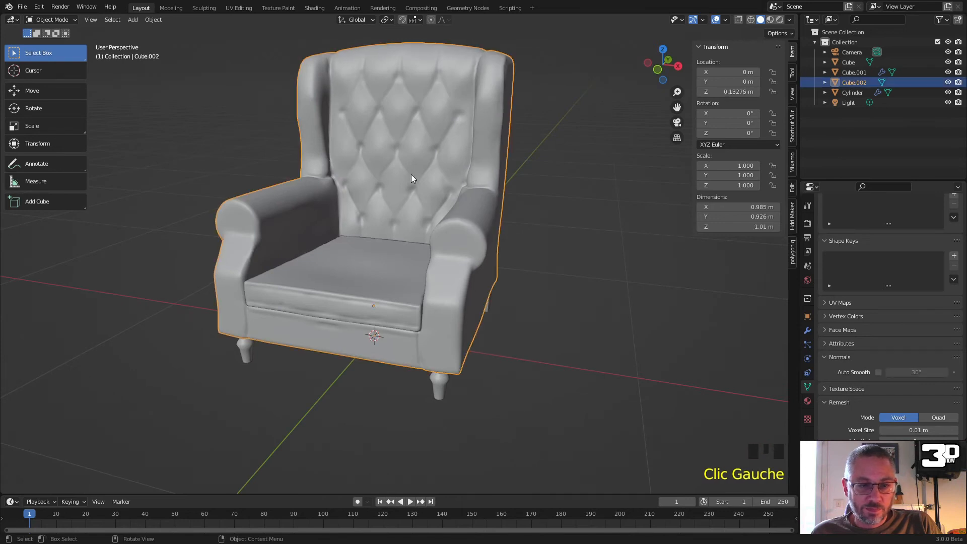
{"action": "left_click", "coordinate": [341, 281], "text": "shift"}
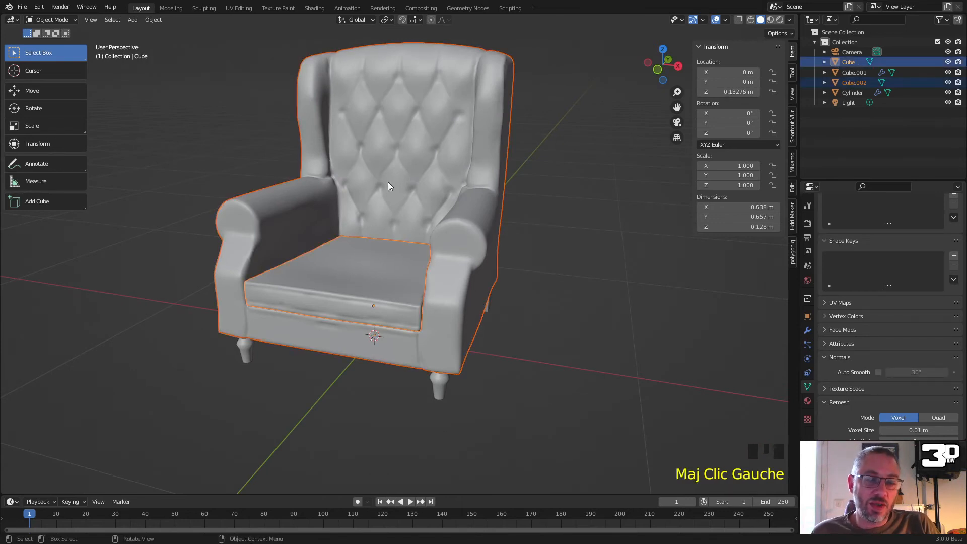
{"action": "middle_click_drag", "start_coordinate": [445, 296], "coordinate": [437, 272]}
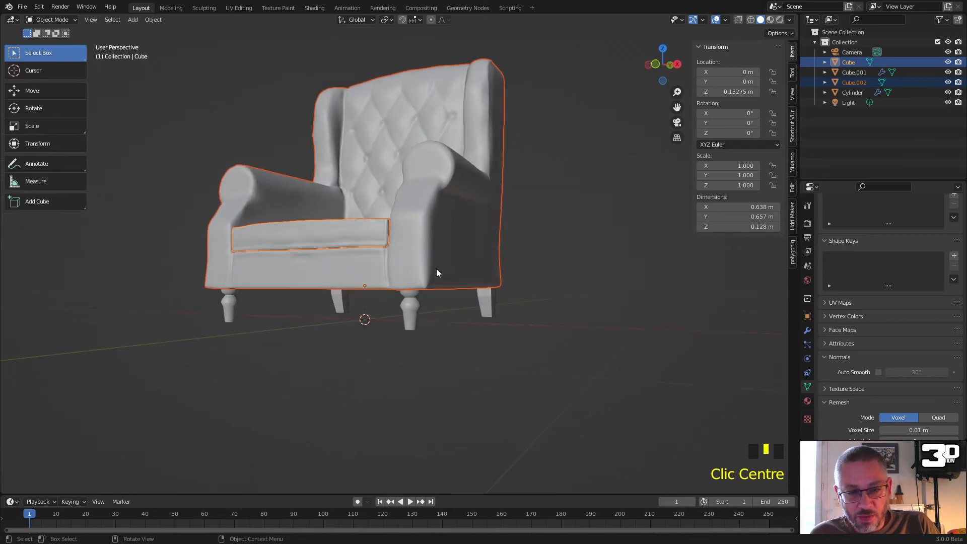
Step: Join the turned front legs into the back legs' object, keeping the back legs as the active object
{"action": "left_click", "coordinate": [412, 314]}
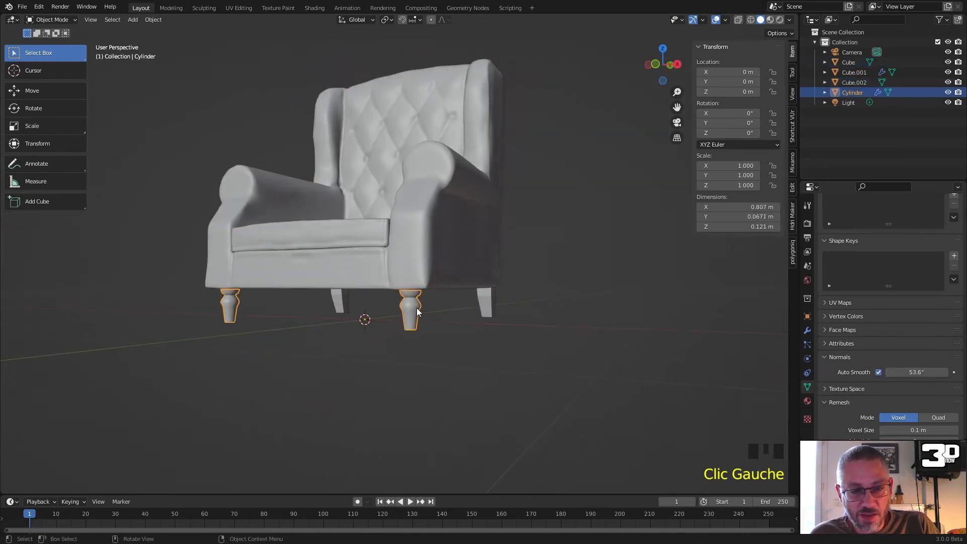
{"action": "left_click", "coordinate": [488, 300], "text": "shift"}
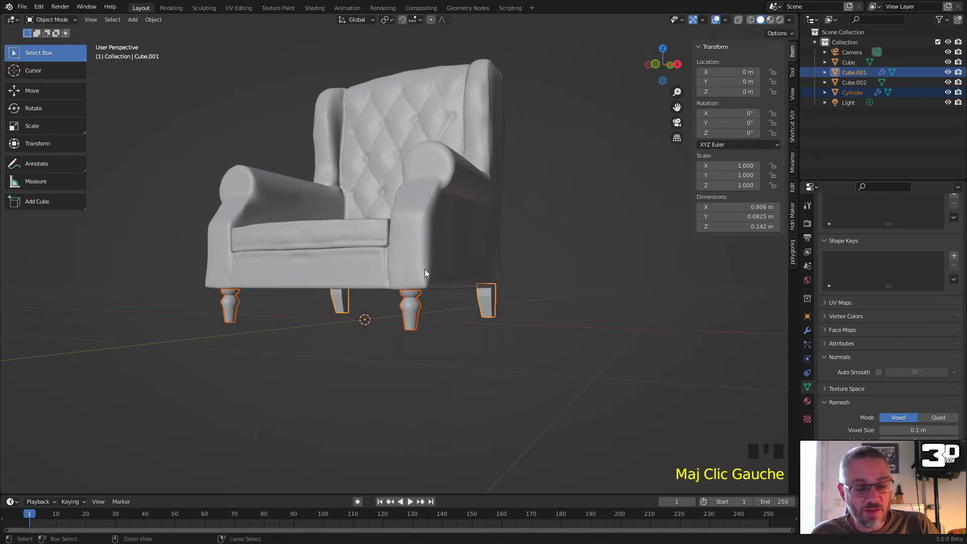
{"action": "key", "text": "ctrl+j"}
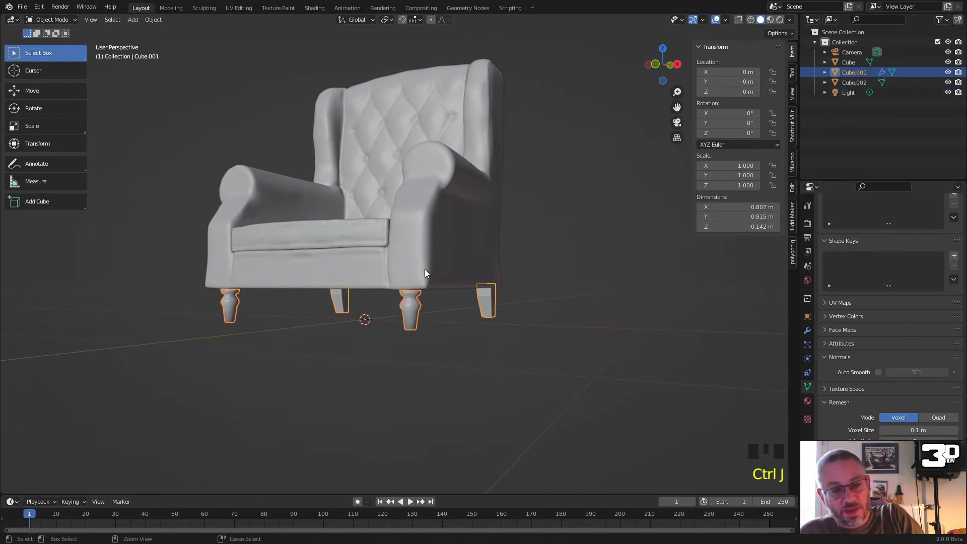
Step: Toggle the X axis of the joined legs' Mirror modifier off and back on to check the mirroring
{"action": "left_click", "coordinate": [493, 300]}
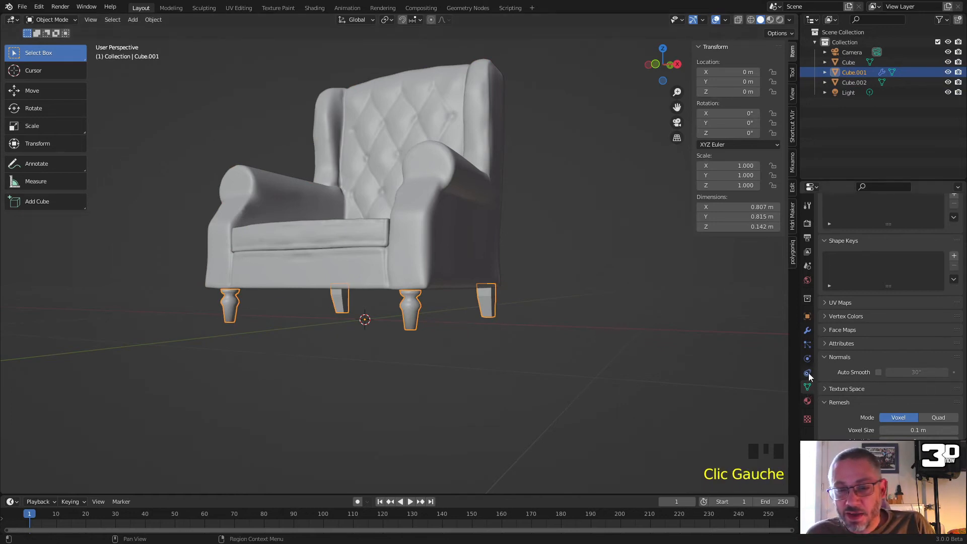
{"action": "left_click", "coordinate": [808, 331]}
{"action": "left_click", "coordinate": [886, 277]}
{"action": "left_click", "coordinate": [886, 277]}
{"action": "left_click", "coordinate": [886, 277]}
{"action": "left_click", "coordinate": [887, 277]}
{"action": "left_click", "coordinate": [886, 277]}
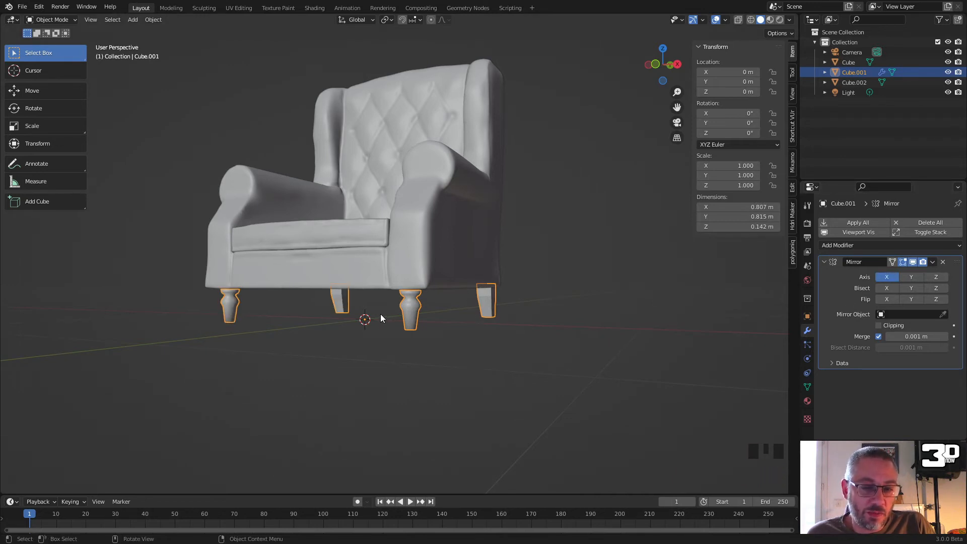
Step: Raise the turned front leg's top vertex ring about 0.005 m along Z into the chair base, finish mesh editing and deselect the legs
{"action": "middle_click_drag", "start_coordinate": [452, 319], "coordinate": [422, 316]}
{"action": "scroll", "coordinate": [423, 319], "scroll_direction": "up", "scroll_amount": 4}
{"action": "key", "text": "Tab"}
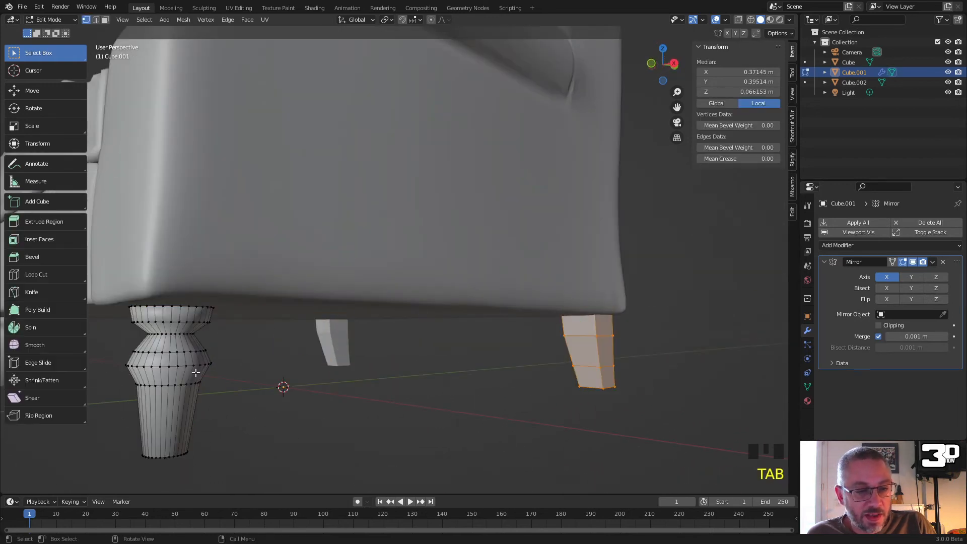
{"action": "middle_click", "coordinate": [256, 338], "text": "alt"}
{"action": "middle_click", "coordinate": [291, 346], "text": "alt"}
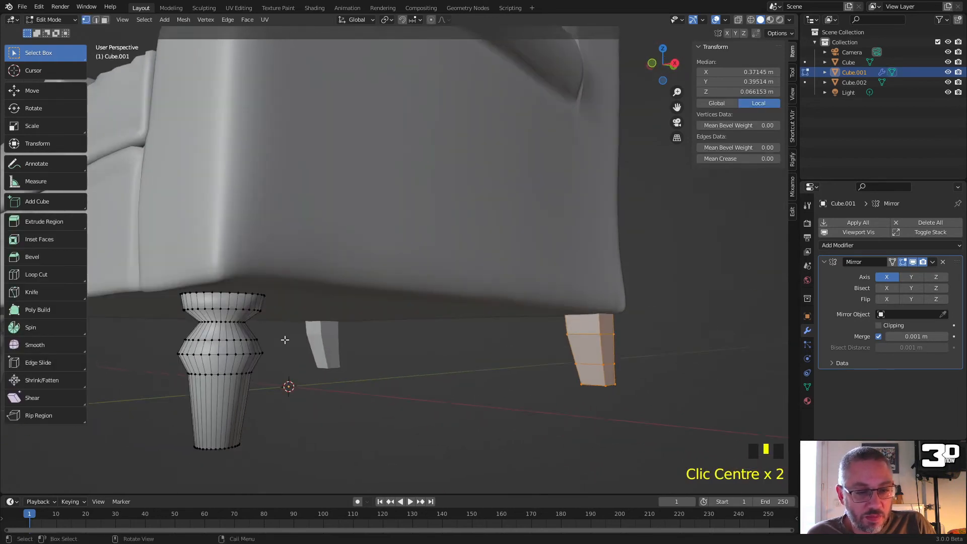
{"action": "left_click", "coordinate": [248, 296], "text": "alt"}
{"action": "left_click", "coordinate": [254, 294], "text": "alt"}
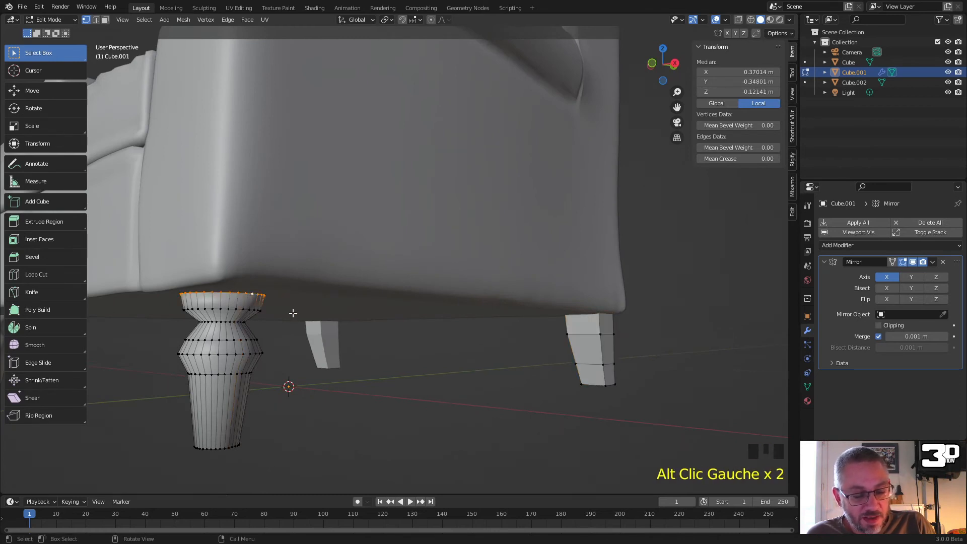
{"action": "key", "text": "g"}
{"action": "key", "text": "z"}
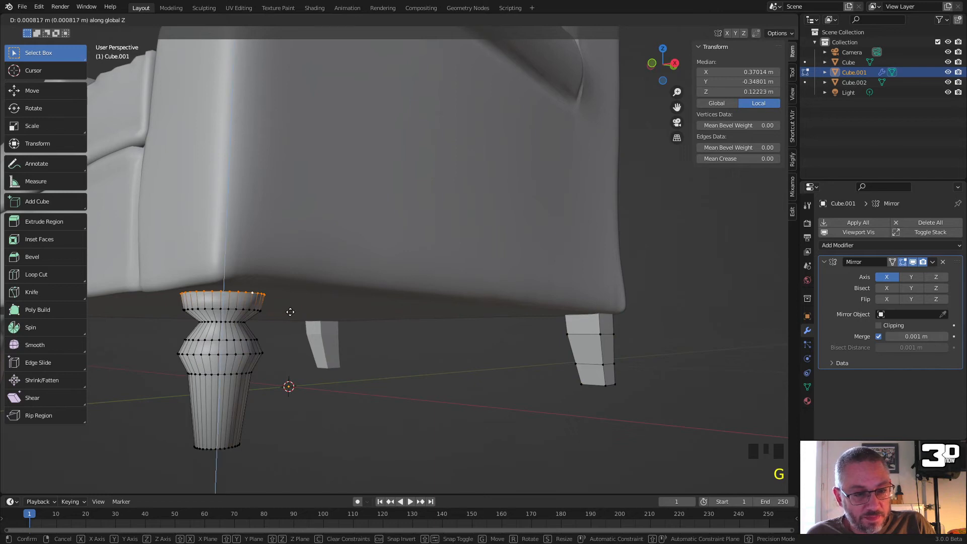
{"action": "scroll", "coordinate": [322, 330], "scroll_direction": "down", "scroll_amount": 2}
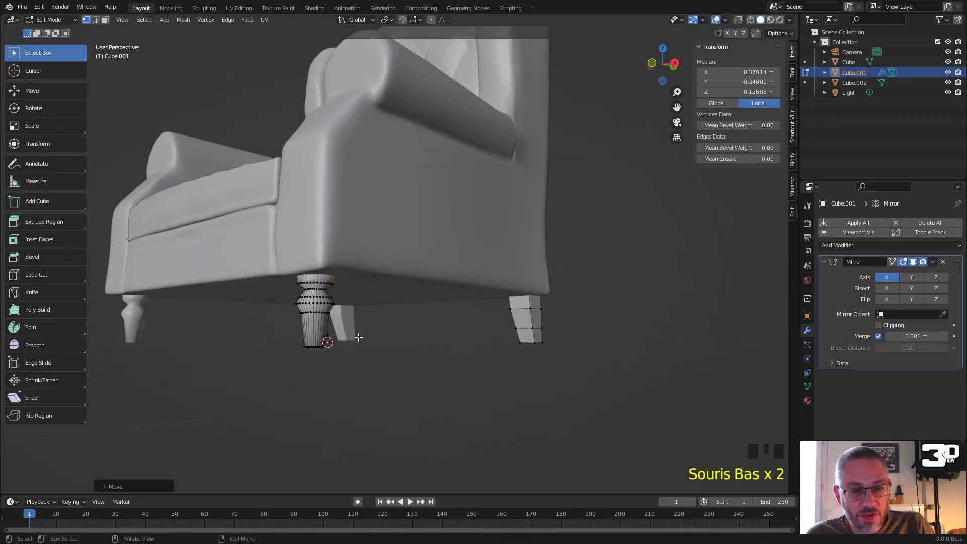
{"action": "key", "text": "Tab"}
{"action": "scroll", "coordinate": [385, 340], "scroll_direction": "down", "scroll_amount": 1}
{"action": "middle_click_drag", "start_coordinate": [386, 340], "coordinate": [502, 306]}
{"action": "left_click", "coordinate": [420, 360]}
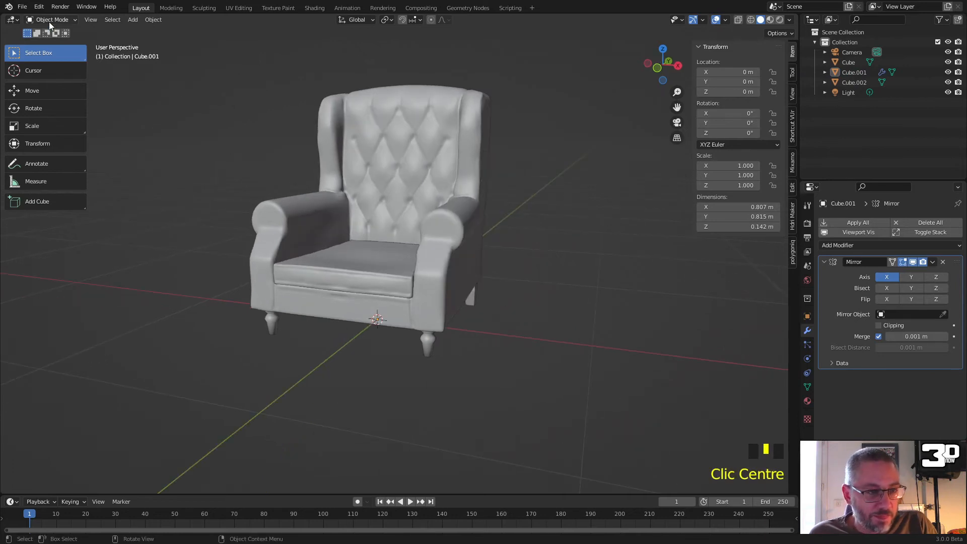
Step: Add a cube mesh and scale its geometry down to about 0.16 m per side in Edit Mode
{"action": "left_click", "coordinate": [132, 20]}
{"action": "mouse_move", "coordinate": [159, 34]}
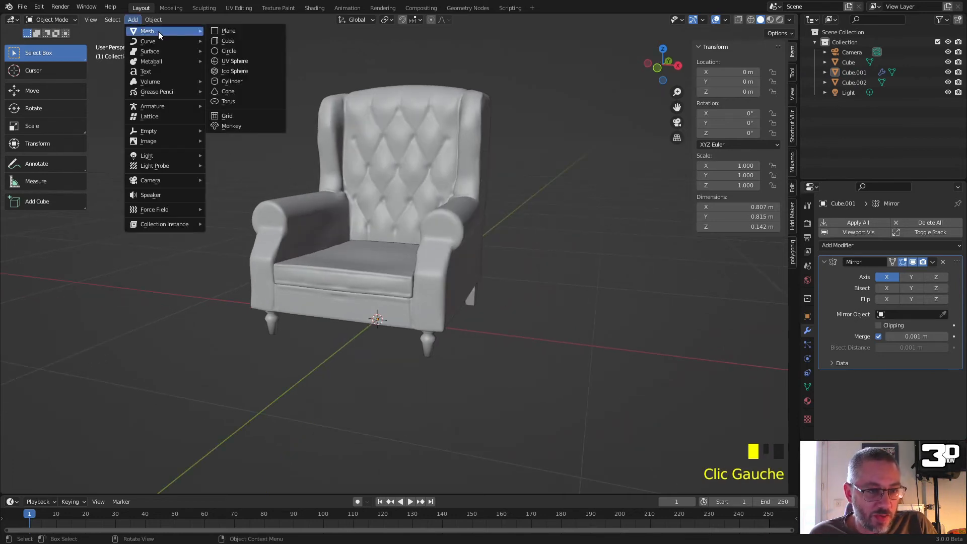
{"action": "left_click", "coordinate": [229, 40]}
{"action": "key", "text": "Tab"}
{"action": "scroll", "coordinate": [423, 262], "scroll_direction": "down", "scroll_amount": 6}
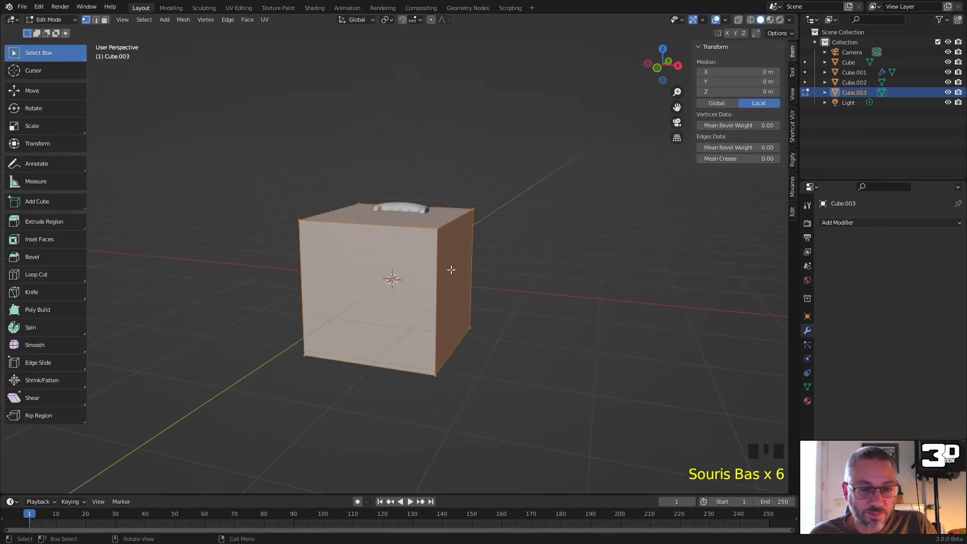
{"action": "middle_click_drag", "start_coordinate": [452, 270], "coordinate": [487, 279]}
{"action": "key", "text": "s"}
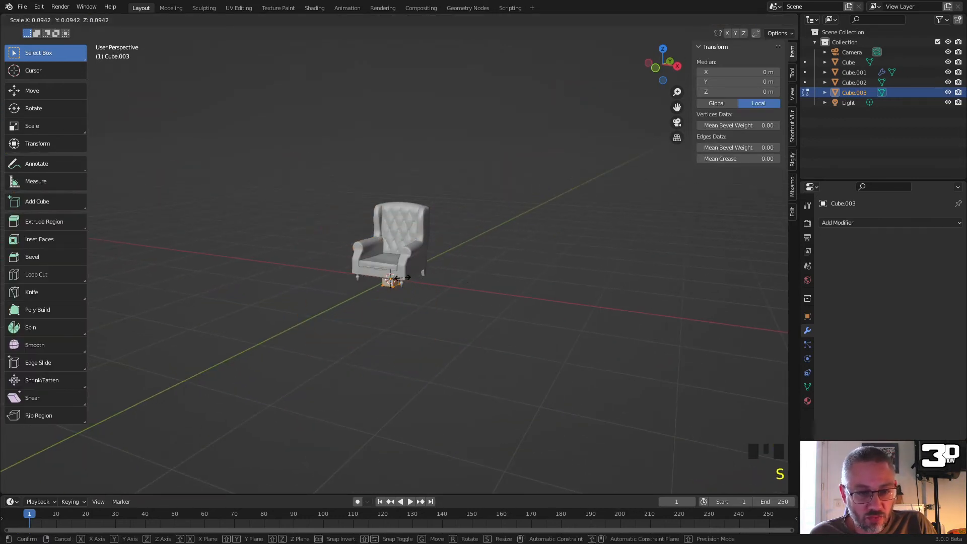
{"action": "left_click", "coordinate": [404, 278]}
Step: Move the small cube in the right side view to the chair's front, at about Y -0.37 m and Z 0.25 m
{"action": "scroll", "coordinate": [403, 286], "scroll_direction": "up", "scroll_amount": 5}
{"action": "scroll", "coordinate": [404, 286], "scroll_direction": "up", "scroll_amount": 2}
{"action": "middle_click_drag", "start_coordinate": [403, 286], "coordinate": [351, 266]}
{"action": "key", "text": "KP_3"}
{"action": "middle_click_drag", "start_coordinate": [313, 292], "coordinate": [500, 279], "text": "shift"}
{"action": "key", "text": "g"}
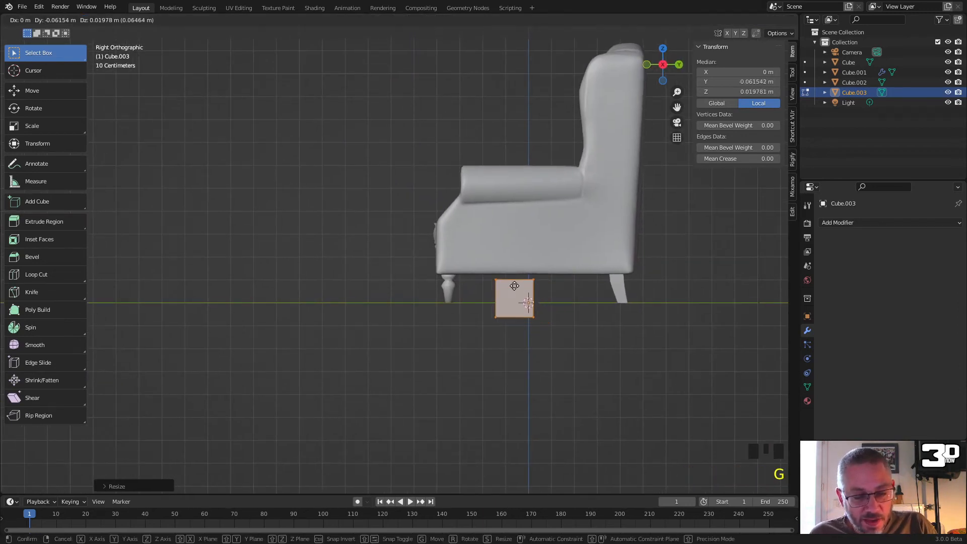
{"action": "left_click", "coordinate": [444, 232]}
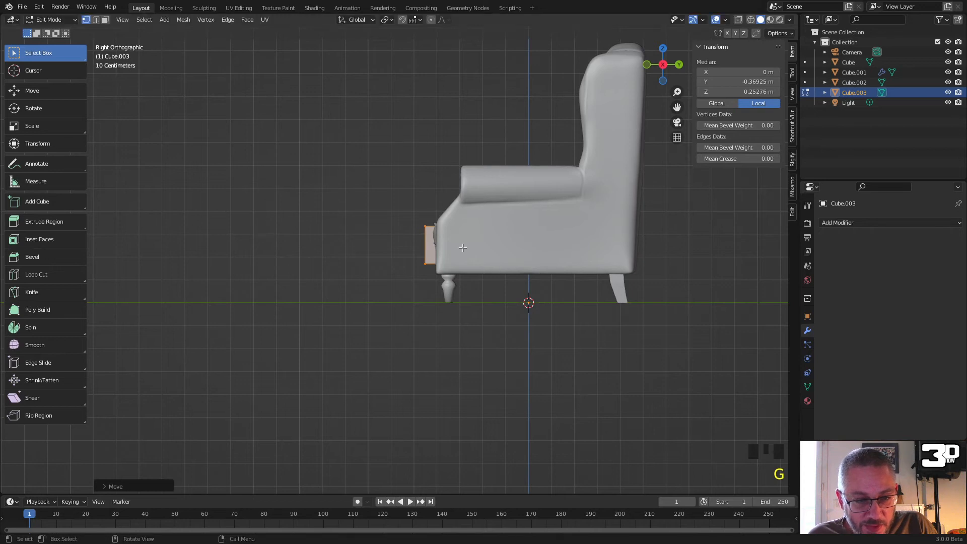
Step: Move the cube's rear face about 0.10 m forward along Y to just behind the chair's front surface
{"action": "scroll", "coordinate": [449, 251], "scroll_direction": "up", "scroll_amount": 6}
{"action": "left_click_drag", "start_coordinate": [604, 288], "coordinate": [529, 117]}
{"action": "key", "text": "g"}
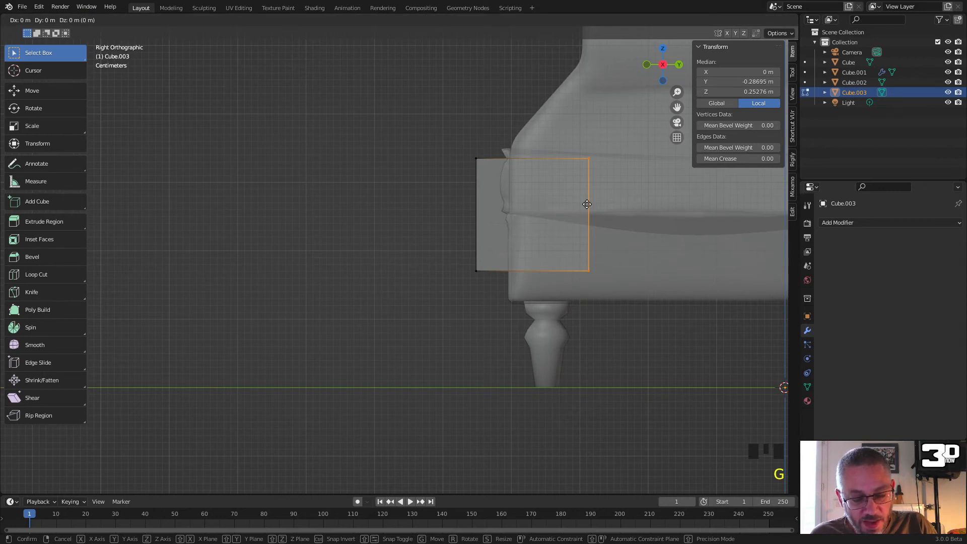
{"action": "left_click", "coordinate": [464, 180]}
Step: Lower the block's bottom face about 0.037 m along Z to near the underside of the chair base
{"action": "left_click_drag", "start_coordinate": [453, 253], "coordinate": [528, 288]}
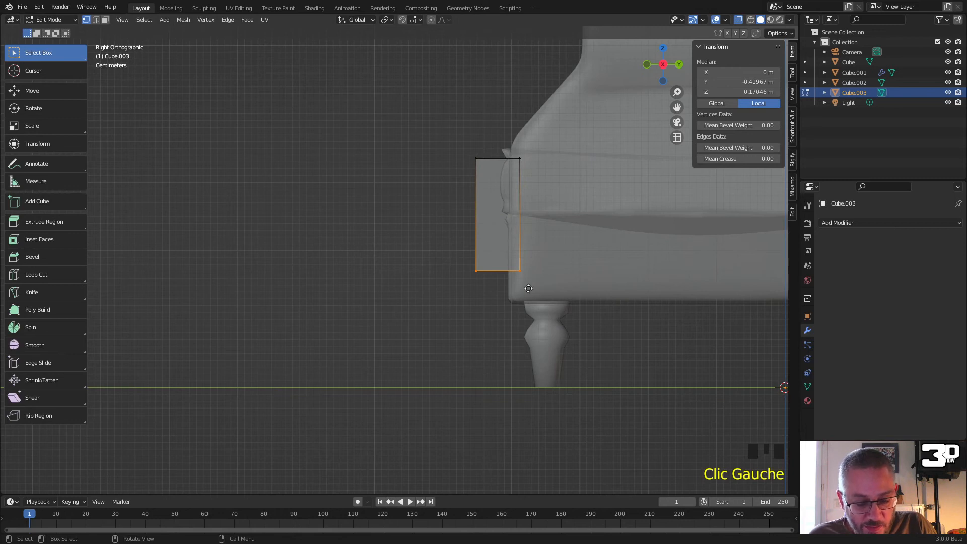
{"action": "key", "text": "g"}
{"action": "key", "text": "z"}
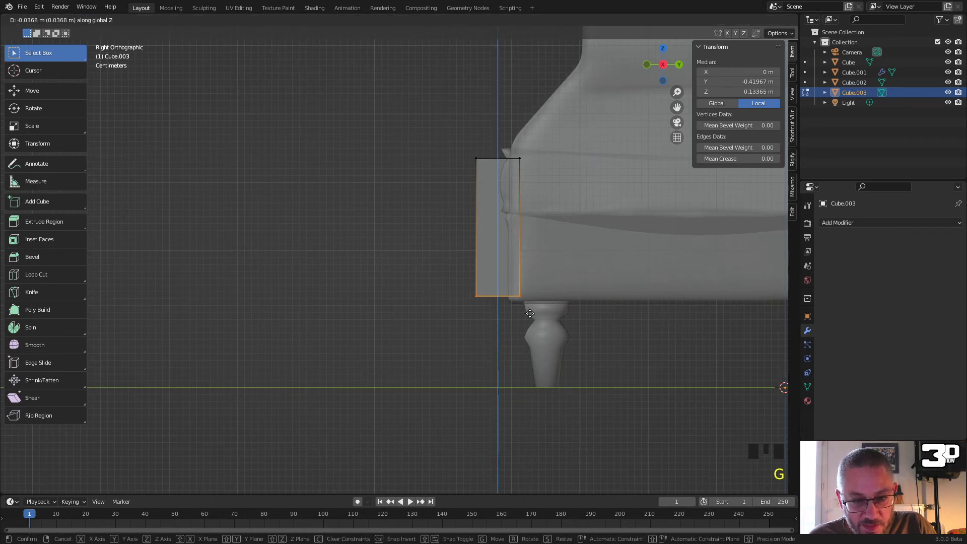
{"action": "left_click", "coordinate": [530, 313]}
Step: Move the block's front face about 0.038 m back along Y, leaving a thin panel against the chair front
{"action": "left_click_drag", "start_coordinate": [436, 135], "coordinate": [497, 319]}
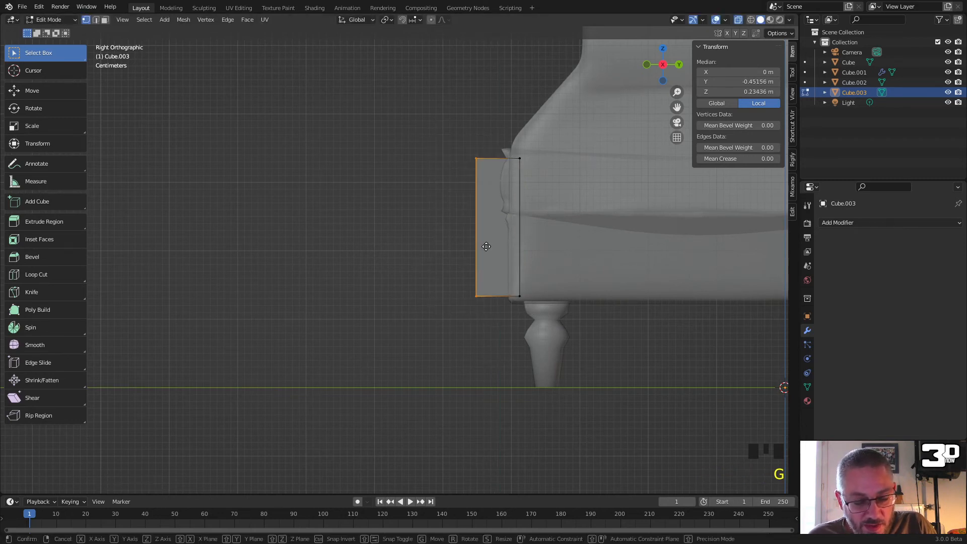
{"action": "key", "text": "y"}
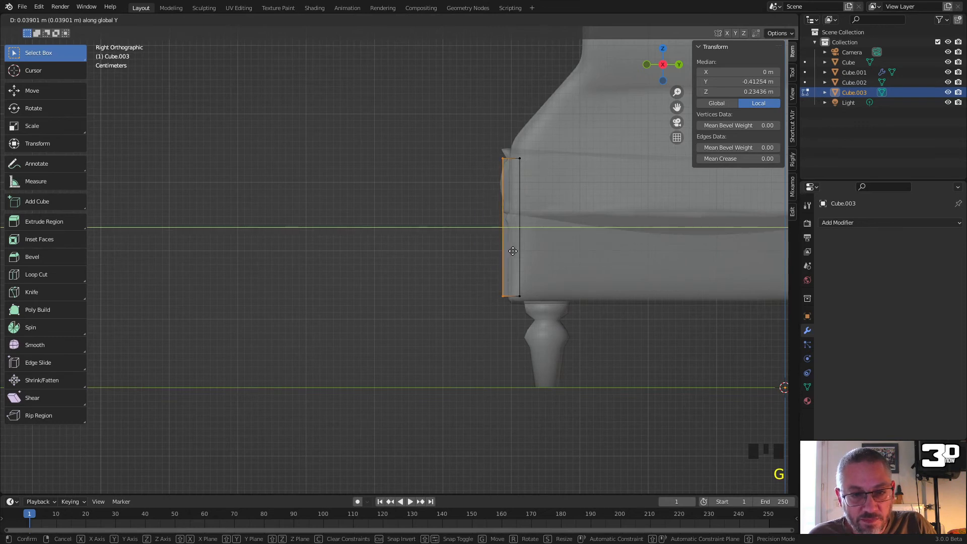
{"action": "left_click", "coordinate": [511, 250]}
Step: Move the whole thin block about 0.36 m along X in front view to sit over the armrest front above the leg
{"action": "middle_click_drag", "start_coordinate": [511, 251], "coordinate": [560, 231]}
{"action": "key", "text": "a"}
{"action": "scroll", "coordinate": [567, 214], "scroll_direction": "down", "scroll_amount": 2}
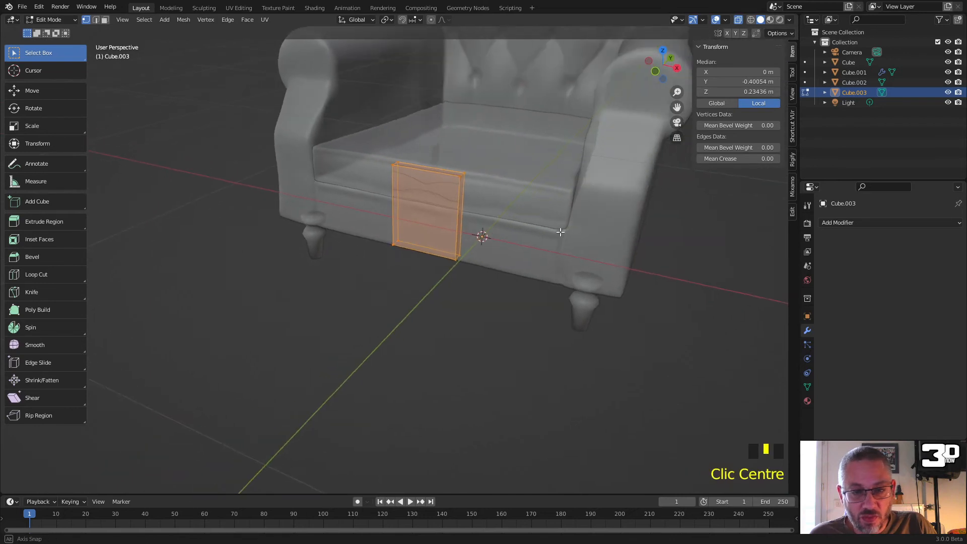
{"action": "key", "text": "KP_1"}
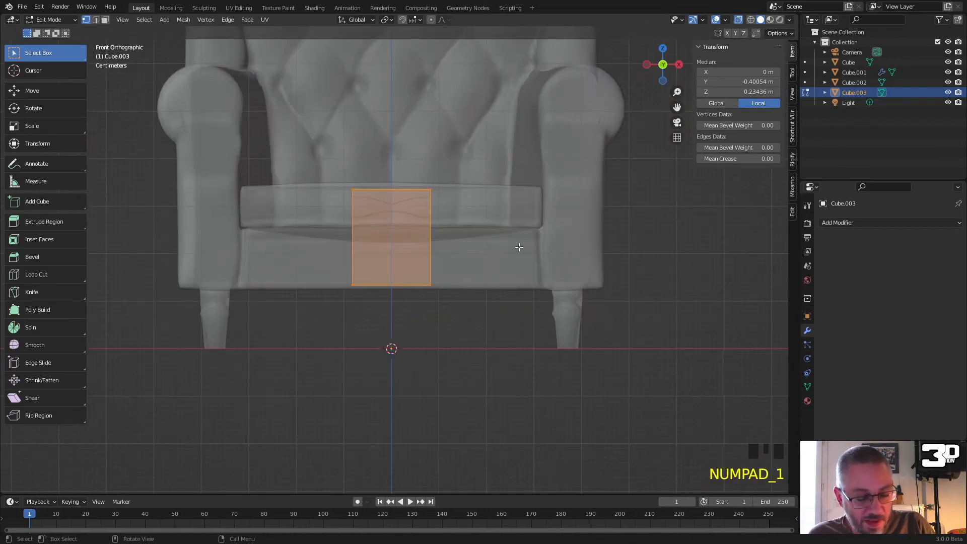
{"action": "key", "text": "g"}
{"action": "key", "text": "x"}
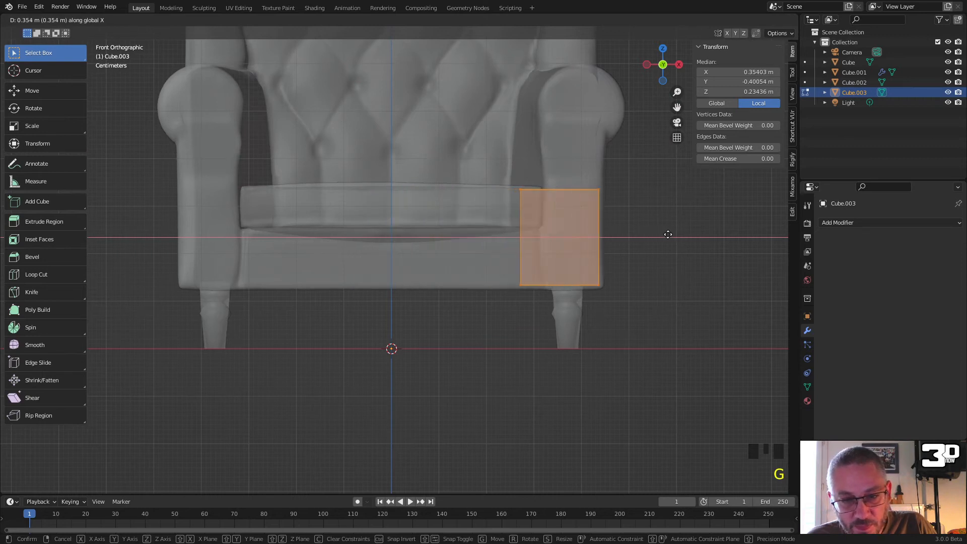
{"action": "left_click", "coordinate": [672, 233]}
Step: Move the block's outer side face about 0.005 m inward along X to fit inside the armrest's outer edge
{"action": "left_click_drag", "start_coordinate": [499, 172], "coordinate": [547, 319]}
{"action": "left_click_drag", "start_coordinate": [625, 297], "coordinate": [577, 166]}
{"action": "middle_click_drag", "start_coordinate": [654, 206], "coordinate": [522, 203], "text": "shift"}
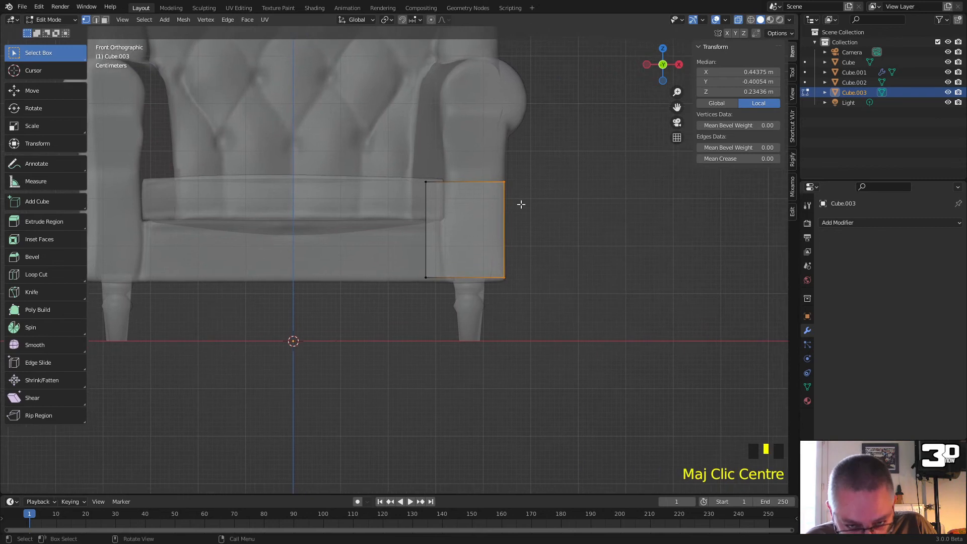
{"action": "scroll", "coordinate": [534, 218], "scroll_direction": "up", "scroll_amount": 4}
{"action": "key", "text": "g"}
{"action": "key", "text": "x"}
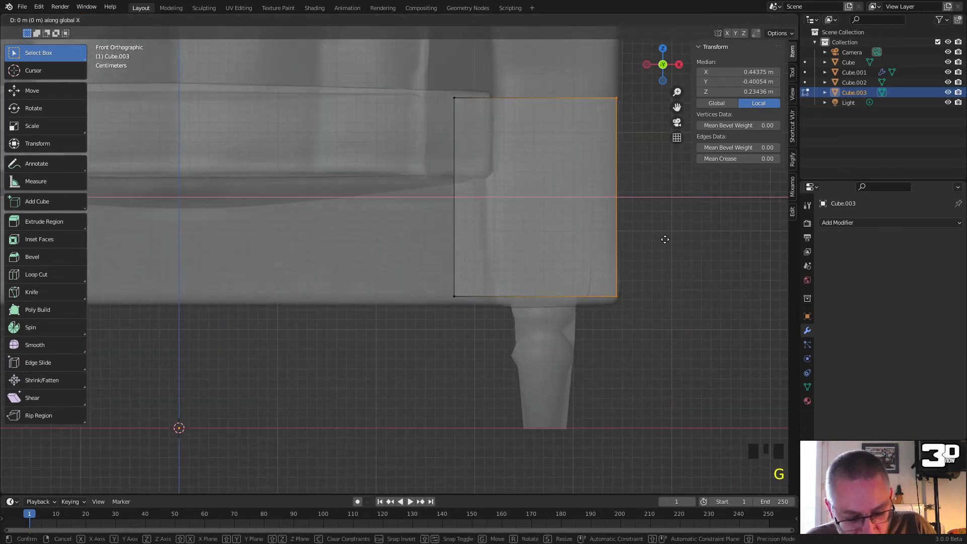
{"action": "left_click", "coordinate": [660, 240]}
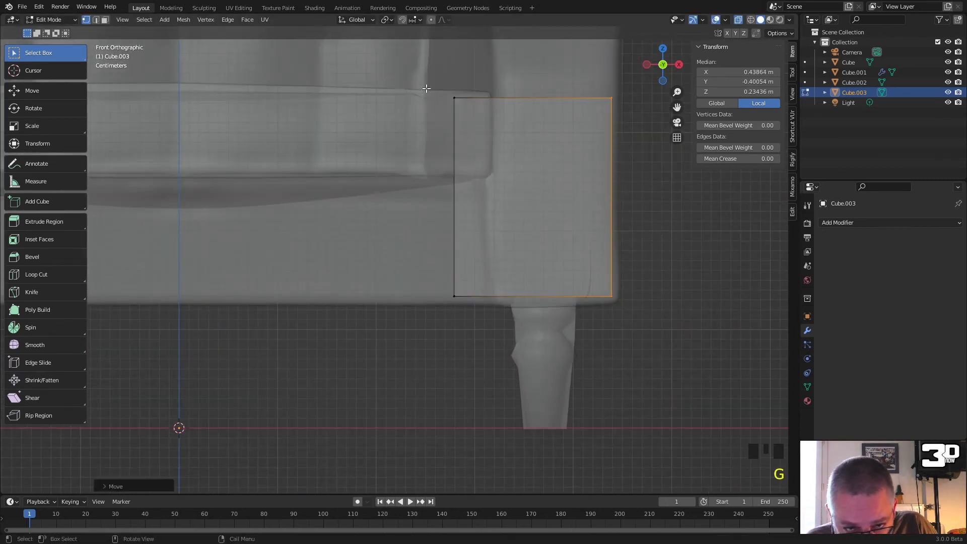
Step: Move the block's inner side face about 0.049 m outward along X to narrow the panel to the armrest front
{"action": "left_click_drag", "start_coordinate": [426, 89], "coordinate": [494, 359]}
{"action": "key", "text": "g"}
{"action": "key", "text": "x"}
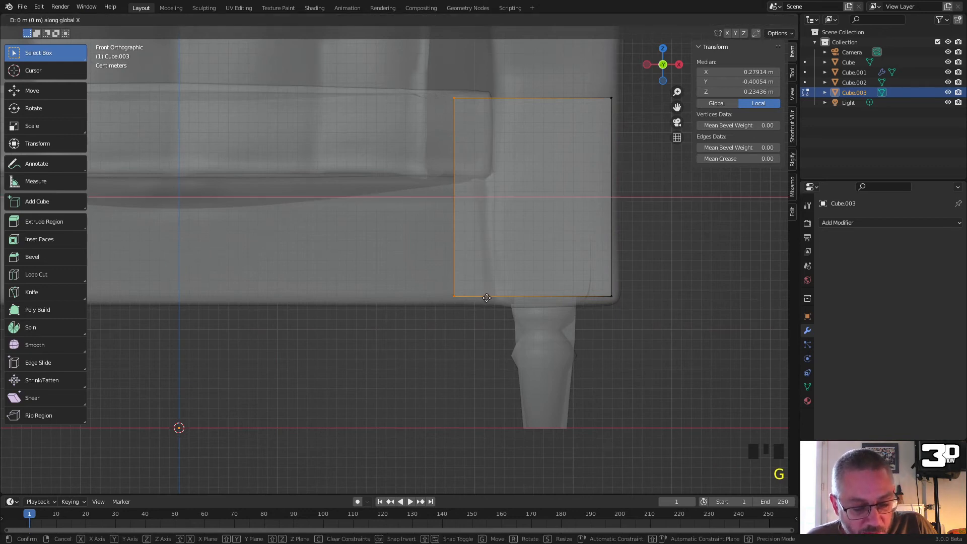
{"action": "left_click", "coordinate": [532, 300]}
Step: Extrude the block's top face about 0.147 m upward
{"action": "middle_click_drag", "start_coordinate": [512, 143], "coordinate": [513, 217]}
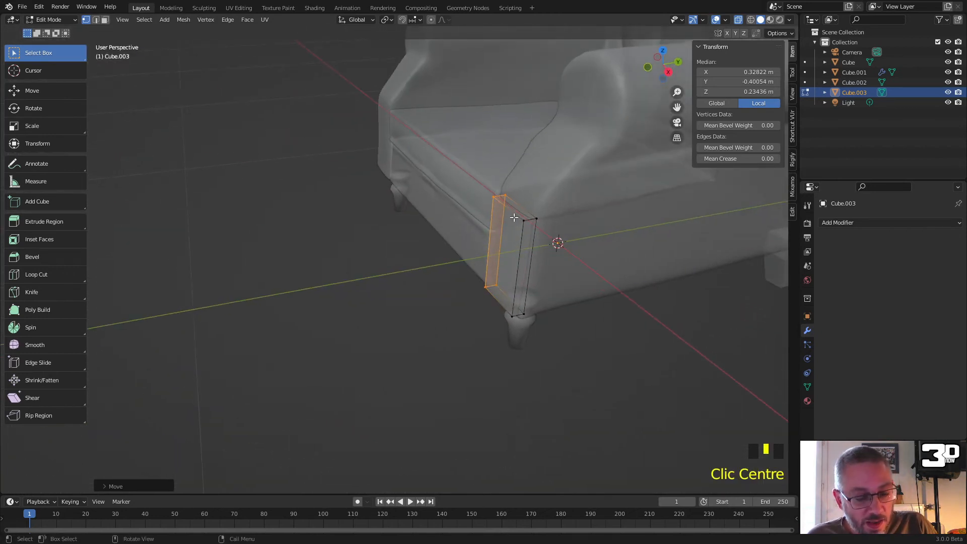
{"action": "key", "text": "3"}
{"action": "left_click", "coordinate": [519, 210]}
{"action": "key", "text": "e"}
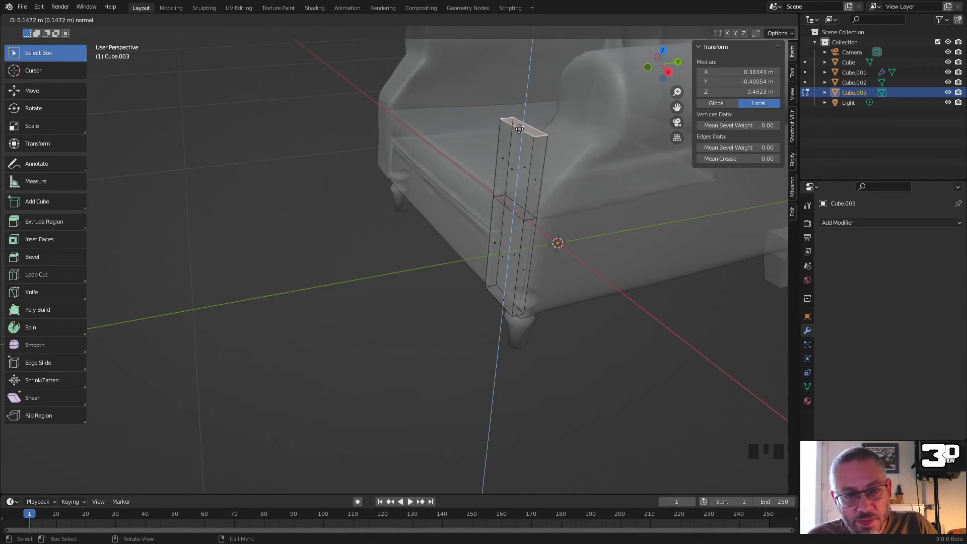
{"action": "left_click", "coordinate": [520, 129]}
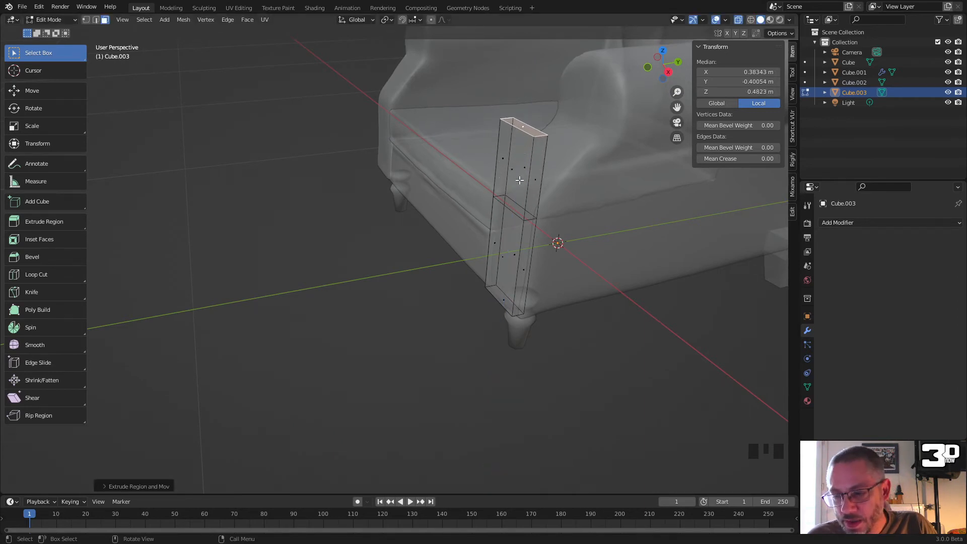
Step: Move the extruded top face about 0.112 m back along Y to follow the armrest's slope
{"action": "middle_click_drag", "start_coordinate": [533, 193], "coordinate": [479, 90]}
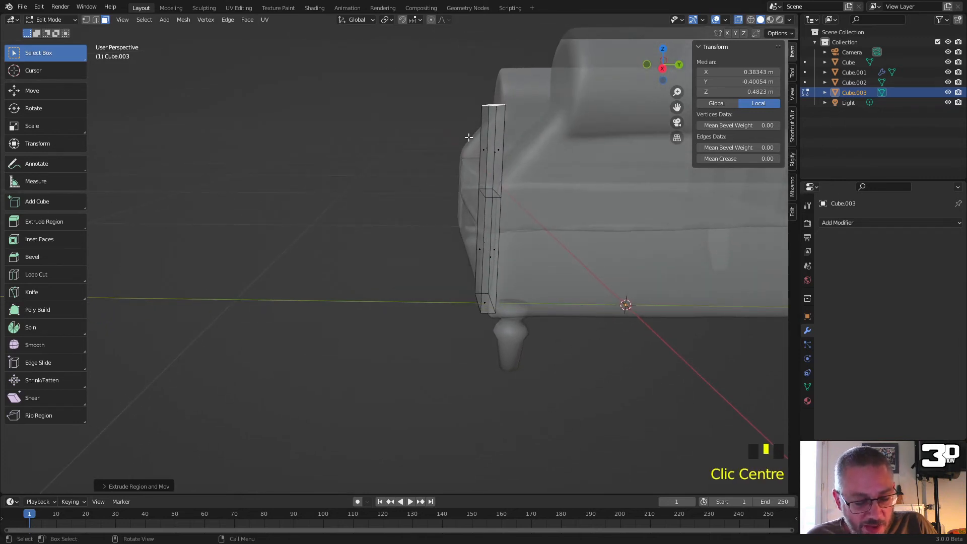
{"action": "key", "text": "g"}
{"action": "key", "text": "y"}
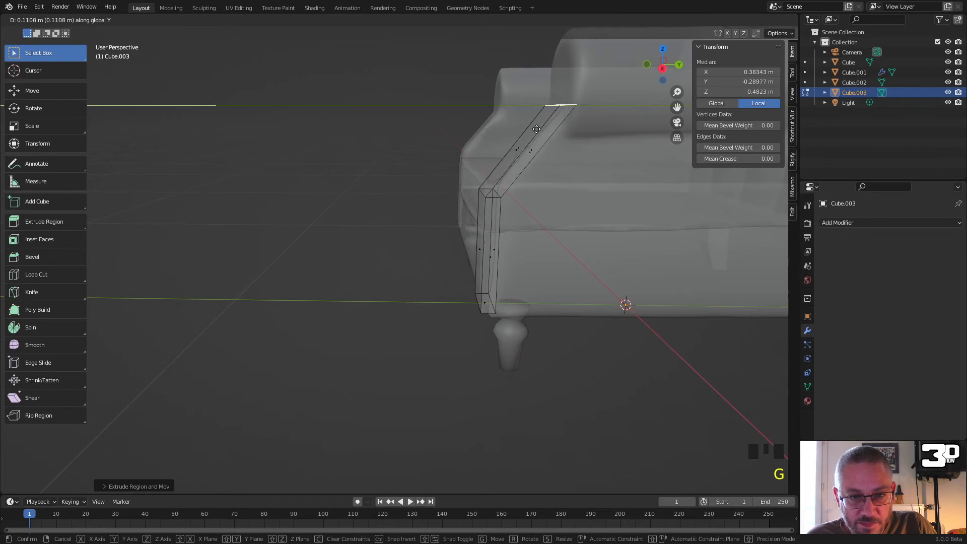
{"action": "left_click", "coordinate": [538, 129]}
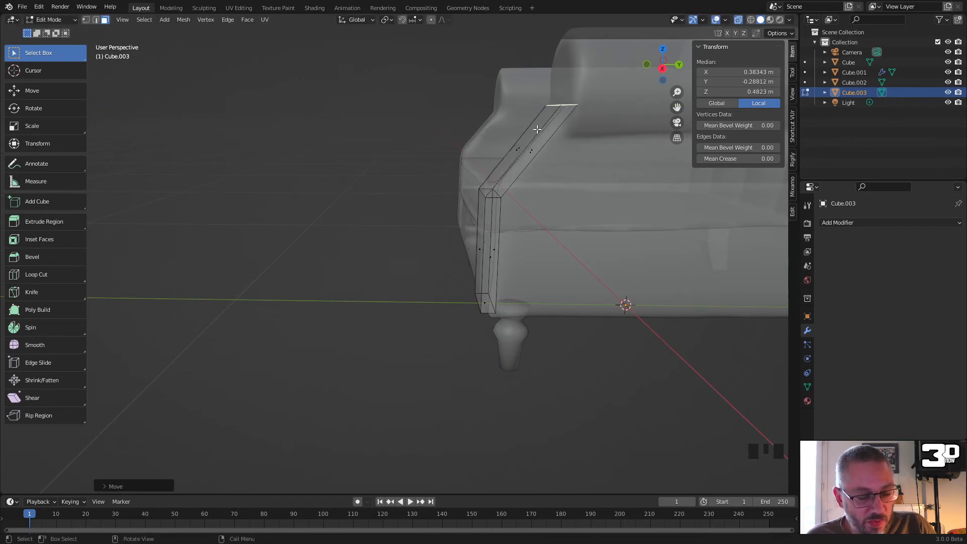
Step: Turn off X-ray and raise the panel's front bend edge about 0.004 m along Z
{"action": "key", "text": "alt+z"}
{"action": "middle_click_drag", "start_coordinate": [537, 129], "coordinate": [542, 194]}
{"action": "scroll", "coordinate": [561, 154], "scroll_direction": "up", "scroll_amount": 3}
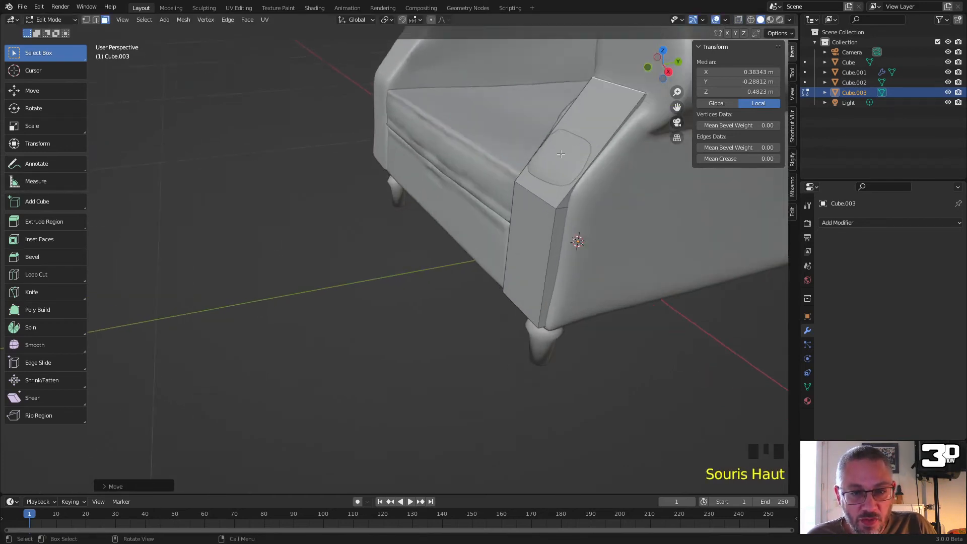
{"action": "scroll", "coordinate": [561, 154], "scroll_direction": "up", "scroll_amount": 2}
{"action": "middle_click_drag", "start_coordinate": [561, 154], "coordinate": [514, 209], "text": "shift"}
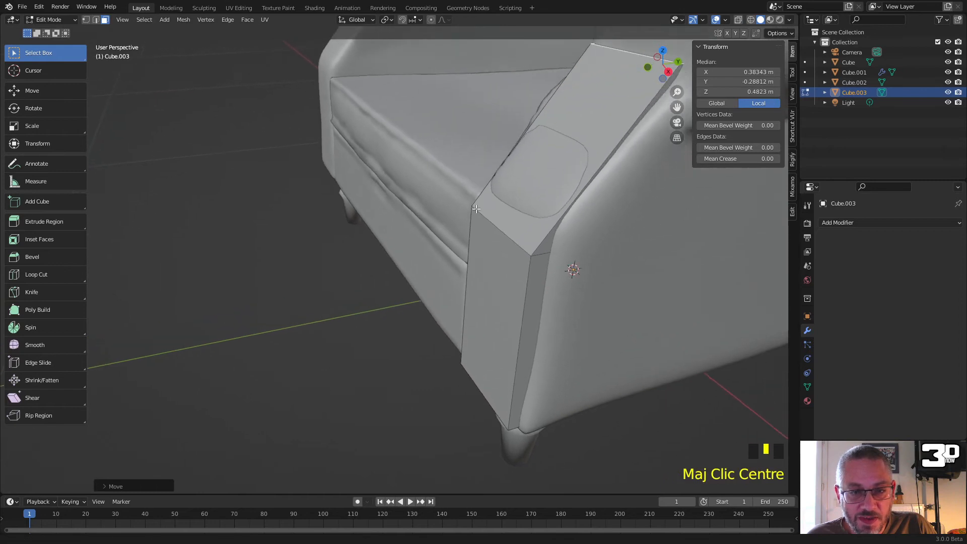
{"action": "left_click", "coordinate": [502, 230]}
{"action": "key", "text": "2"}
{"action": "left_click", "coordinate": [502, 229]}
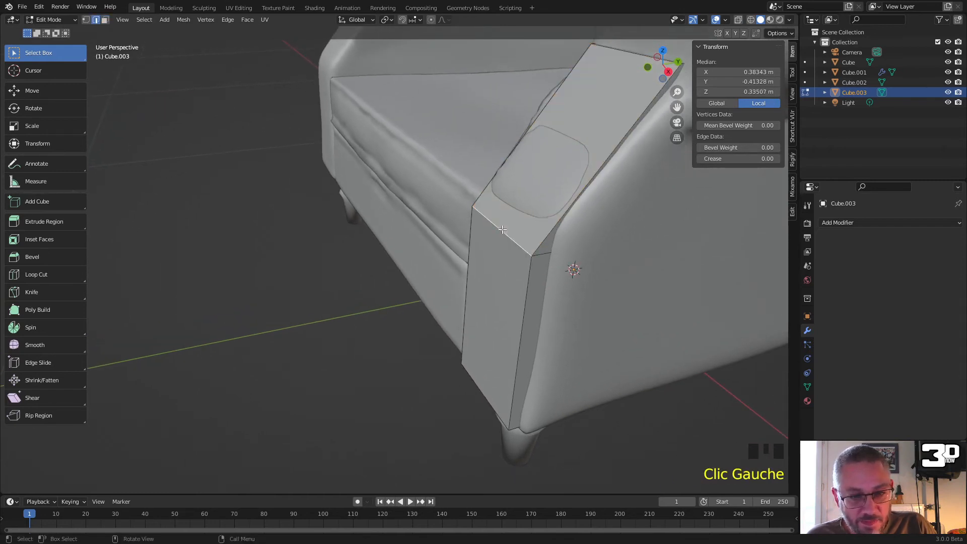
{"action": "key", "text": "g"}
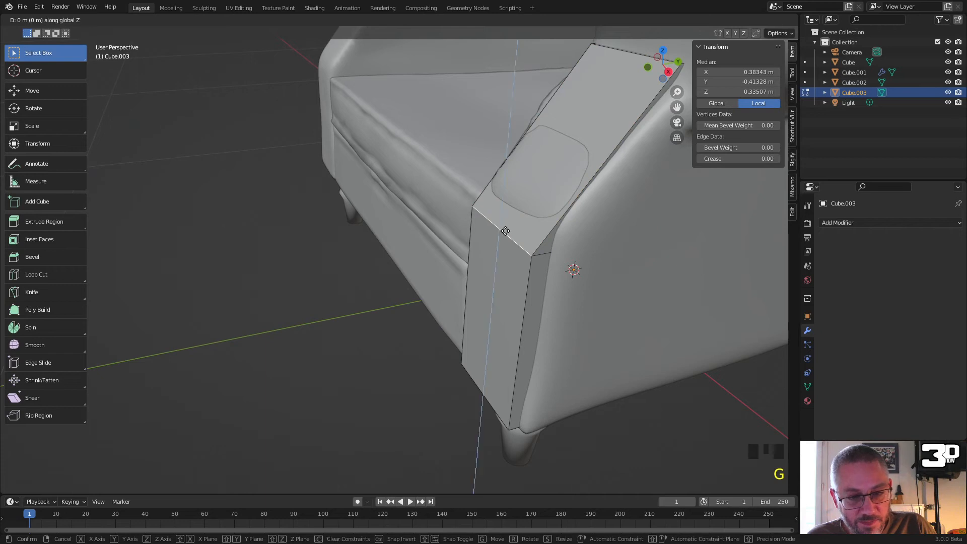
{"action": "key", "text": "z"}
{"action": "left_click", "coordinate": [504, 226]}
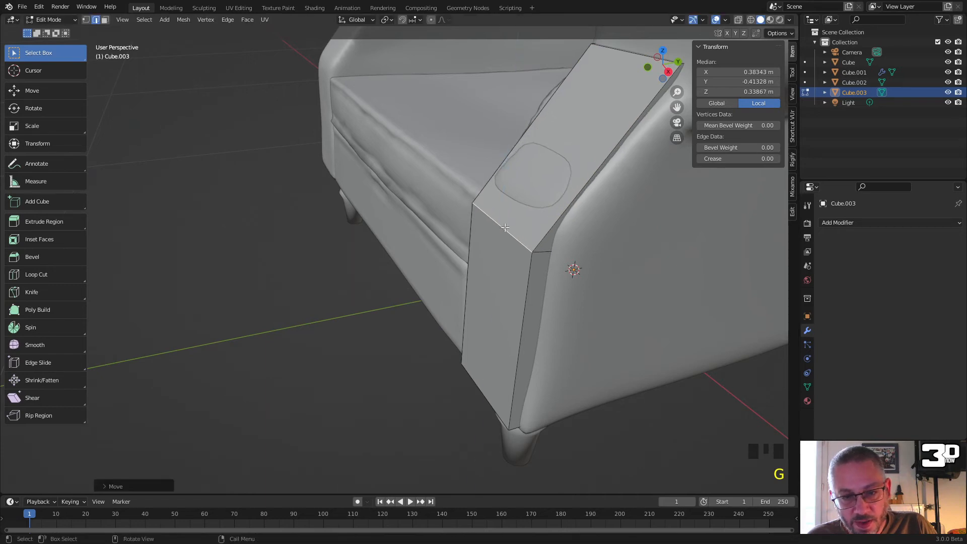
Step: Move the upper front edge of the armrest panel about 0.012 m forward along Y
{"action": "scroll", "coordinate": [623, 56], "scroll_direction": "down", "scroll_amount": 2}
{"action": "middle_click_drag", "start_coordinate": [623, 57], "coordinate": [589, 86]}
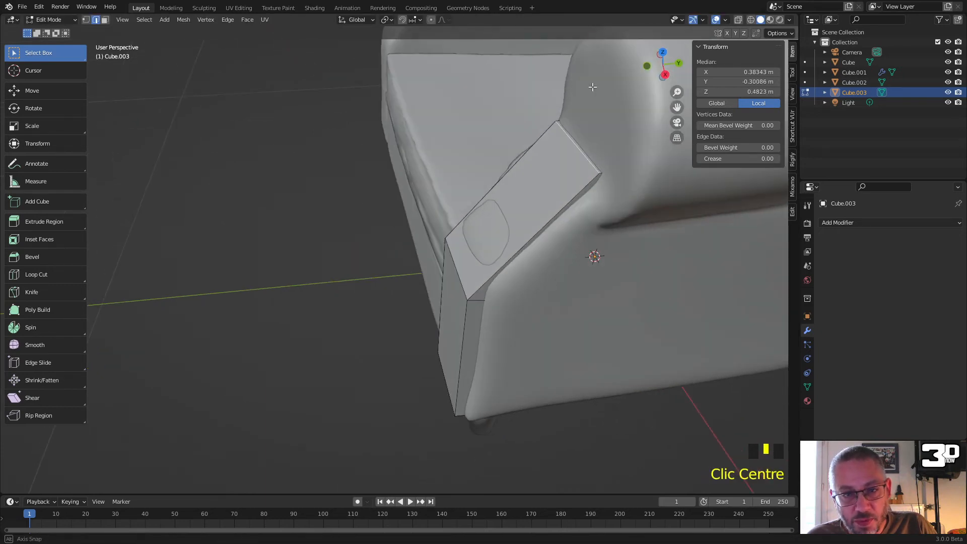
{"action": "key", "text": "g"}
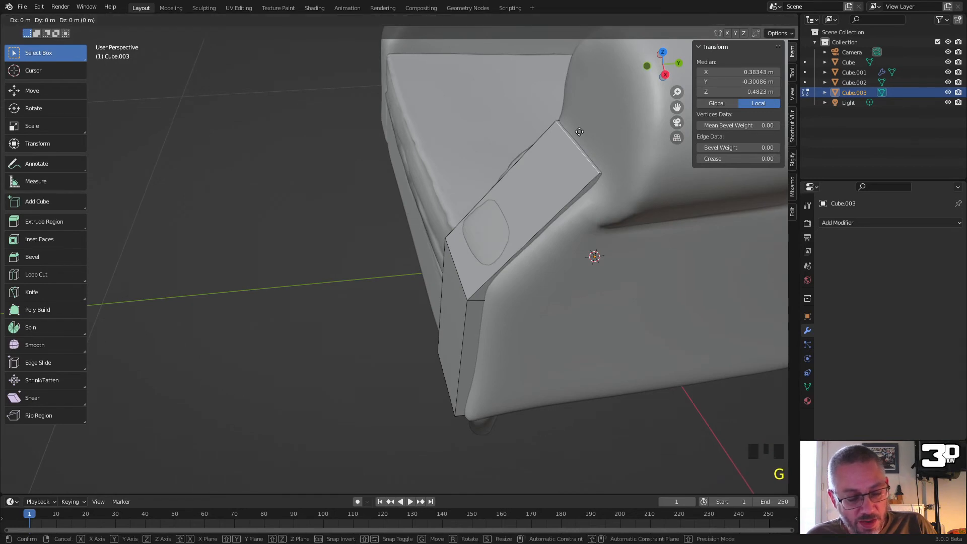
{"action": "key", "text": "y"}
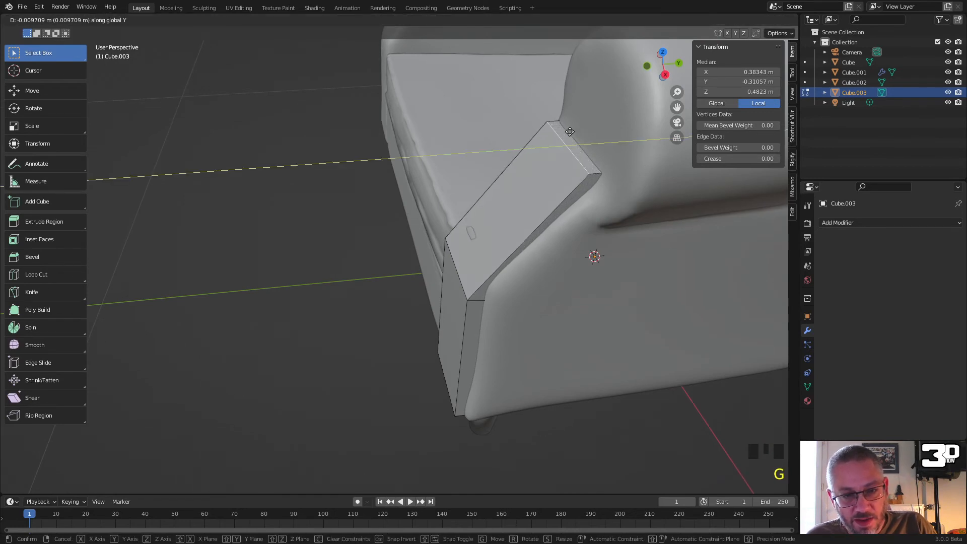
{"action": "left_click", "coordinate": [569, 132]}
{"action": "middle_click_drag", "start_coordinate": [569, 132], "coordinate": [552, 158]}
{"action": "scroll", "coordinate": [574, 133], "scroll_direction": "down", "scroll_amount": 4}
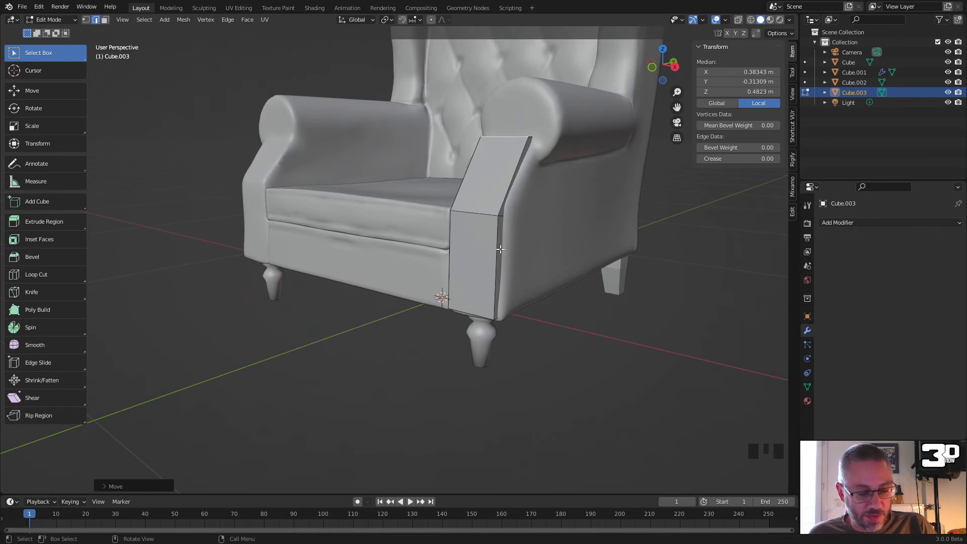
Step: Scale the whole panel along X to about 0.92 to narrow it
{"action": "key", "text": "a"}
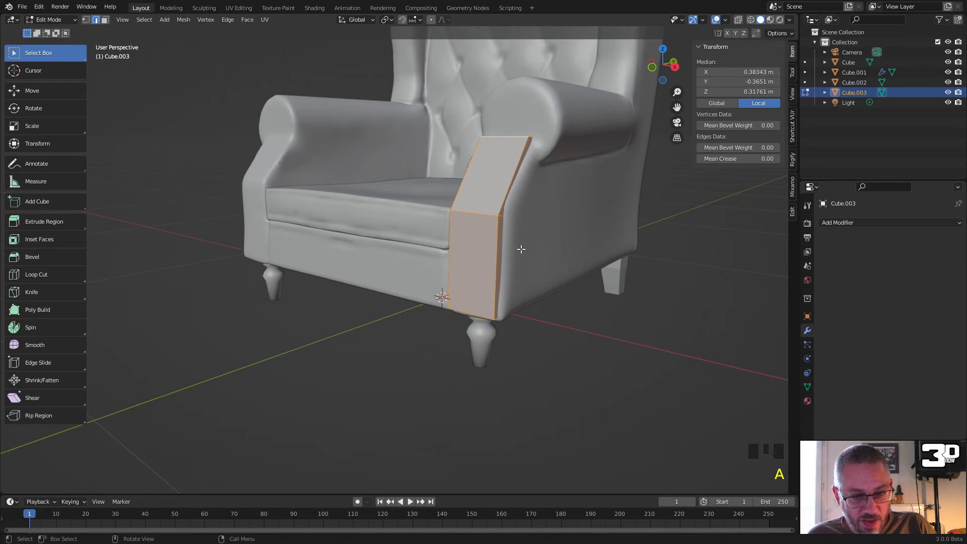
{"action": "key", "text": "s"}
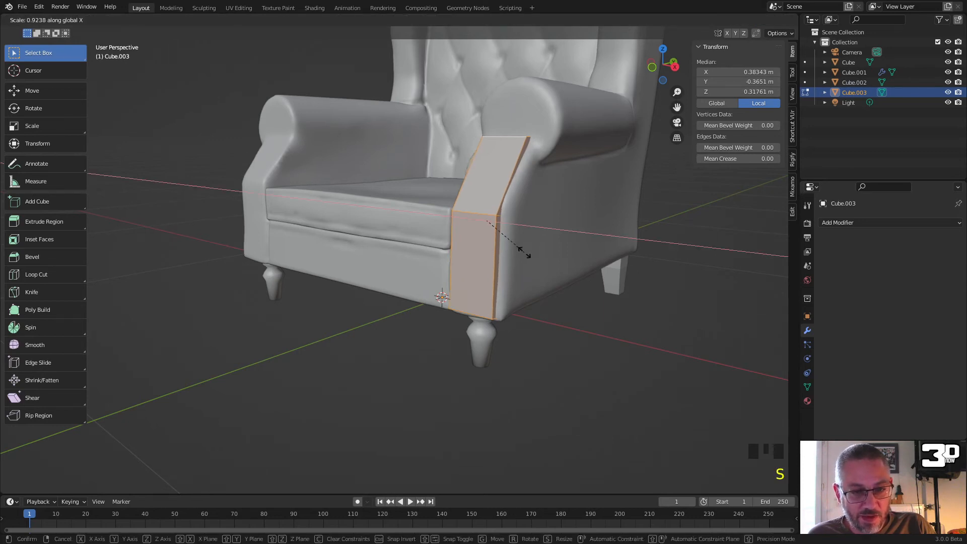
{"action": "left_click", "coordinate": [521, 251]}
Step: Add a horizontal loop cut across the panel's vertical front part, slid slightly above its middle
{"action": "scroll", "coordinate": [534, 251], "scroll_direction": "up", "scroll_amount": 2}
{"action": "middle_click_drag", "start_coordinate": [539, 251], "coordinate": [476, 268]}
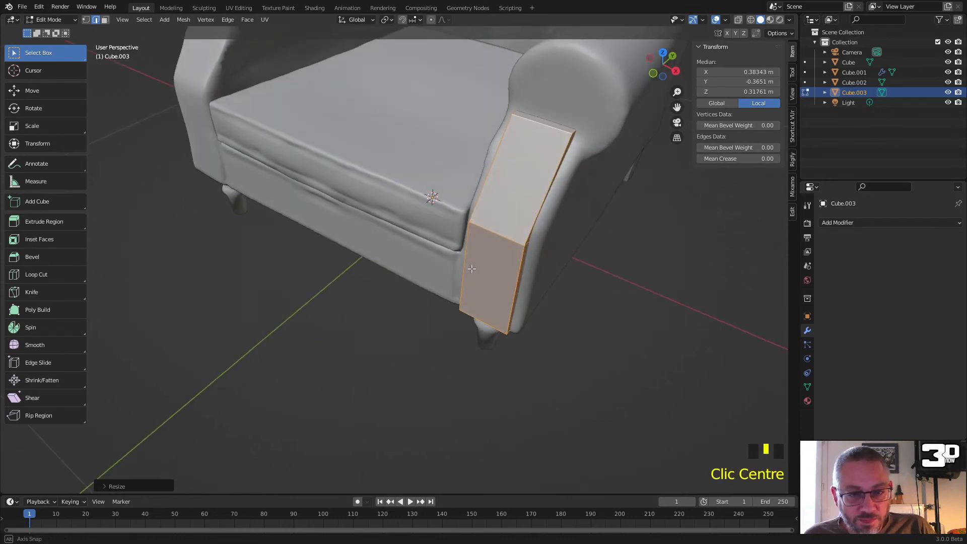
{"action": "middle_click_drag", "start_coordinate": [568, 121], "coordinate": [476, 267]}
{"action": "scroll", "coordinate": [475, 267], "scroll_direction": "up", "scroll_amount": 3}
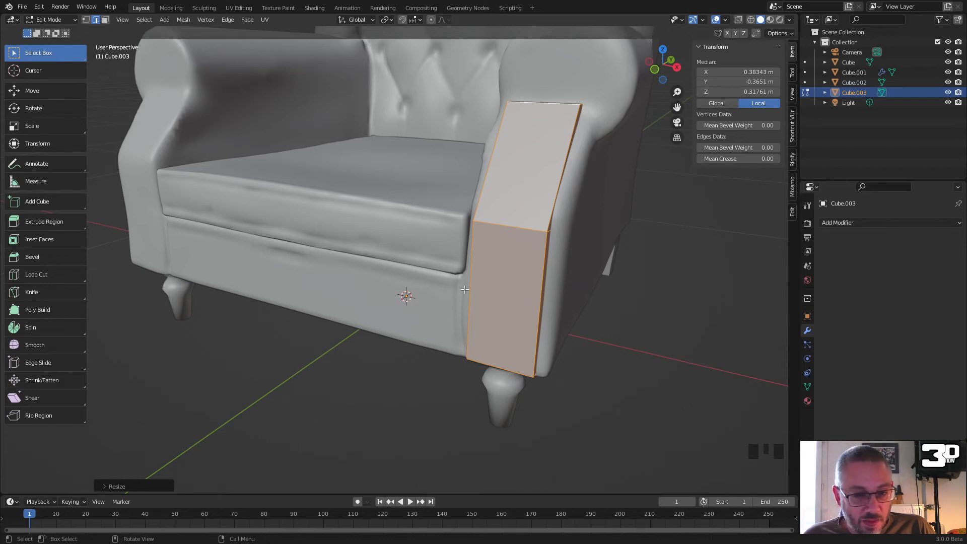
{"action": "key", "text": "ctrl+r"}
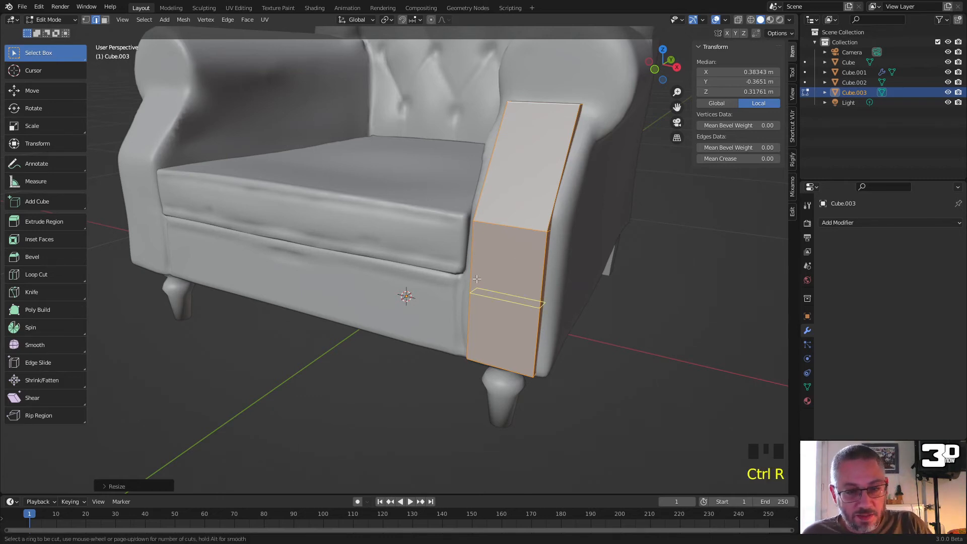
{"action": "left_click", "coordinate": [476, 278]}
{"action": "left_click", "coordinate": [476, 258]}
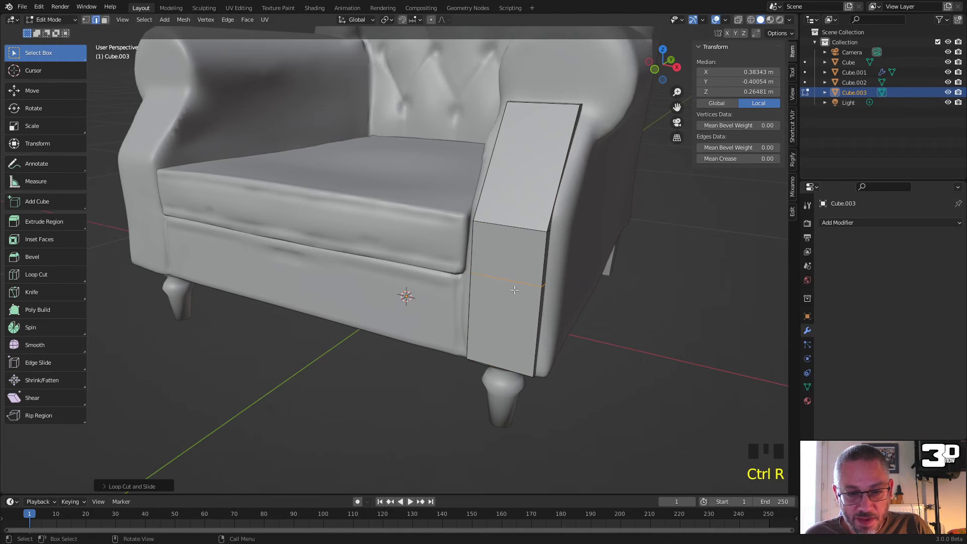
Step: Extrude both side faces of the panel's lower block in place and scale them outward along X to about 1.29
{"action": "middle_click_drag", "start_coordinate": [514, 290], "coordinate": [498, 290]}
{"action": "left_click", "coordinate": [524, 325]}
{"action": "left_click", "coordinate": [523, 325], "text": "shift"}
{"action": "middle_click_drag", "start_coordinate": [523, 325], "coordinate": [456, 263]}
{"action": "left_click", "coordinate": [460, 271], "text": "shift"}
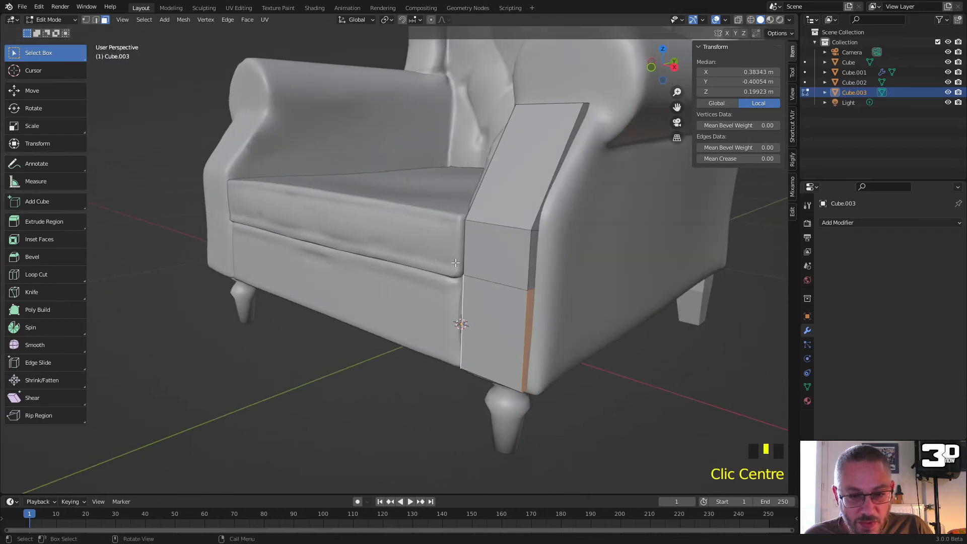
{"action": "key", "text": "e"}
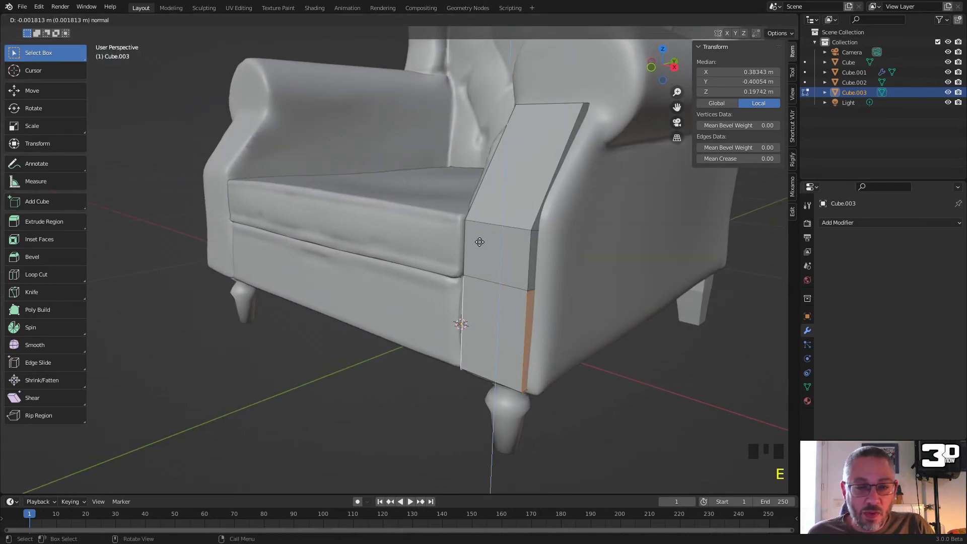
{"action": "left_click", "coordinate": [479, 272]}
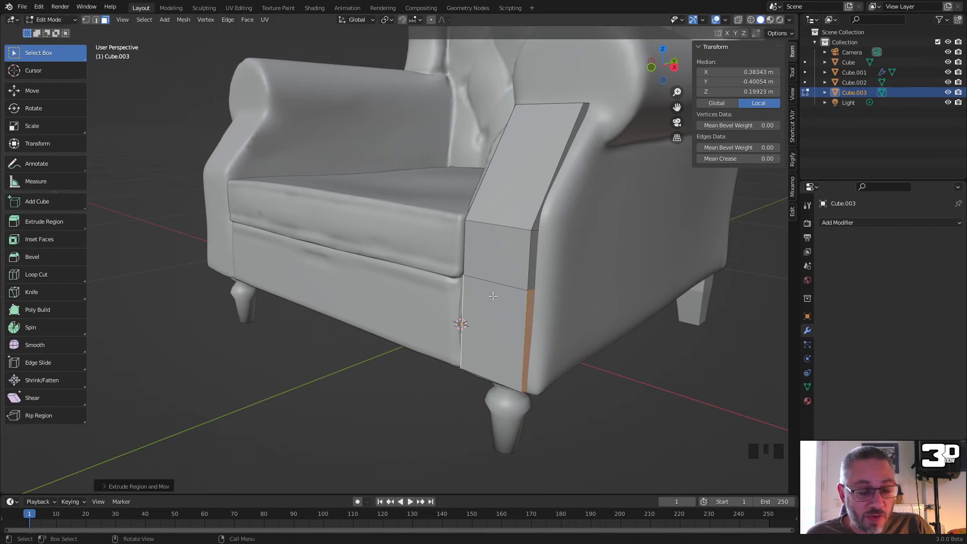
{"action": "key", "text": "s"}
{"action": "key", "text": "x"}
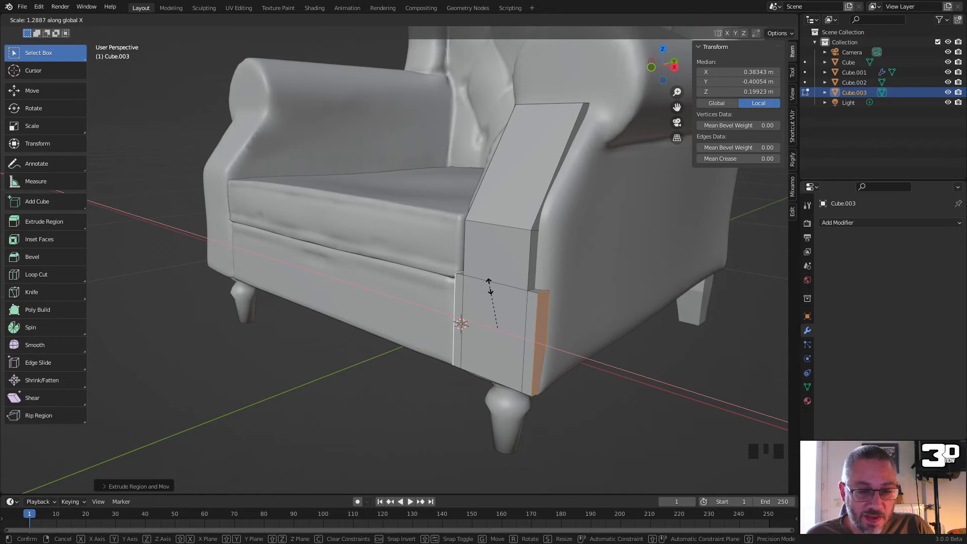
{"action": "left_click", "coordinate": [490, 286]}
Step: Dissolve the two vertical edges on the front of the widened lower block to leave a single face
{"action": "middle_click_drag", "start_coordinate": [492, 286], "coordinate": [533, 280]}
{"action": "scroll", "coordinate": [532, 281], "scroll_direction": "up", "scroll_amount": 2}
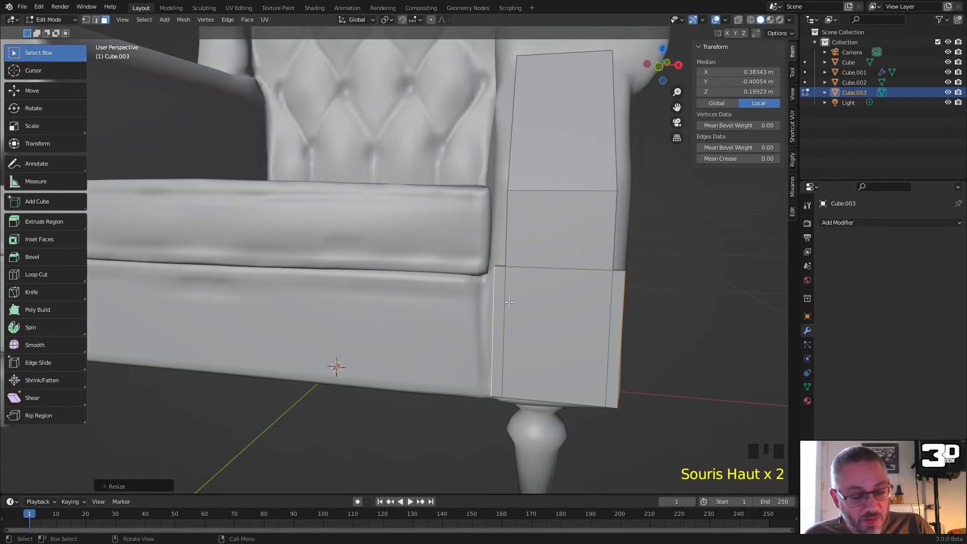
{"action": "key", "text": "2"}
{"action": "left_click", "coordinate": [506, 302]}
{"action": "left_click", "coordinate": [610, 299], "text": "shift"}
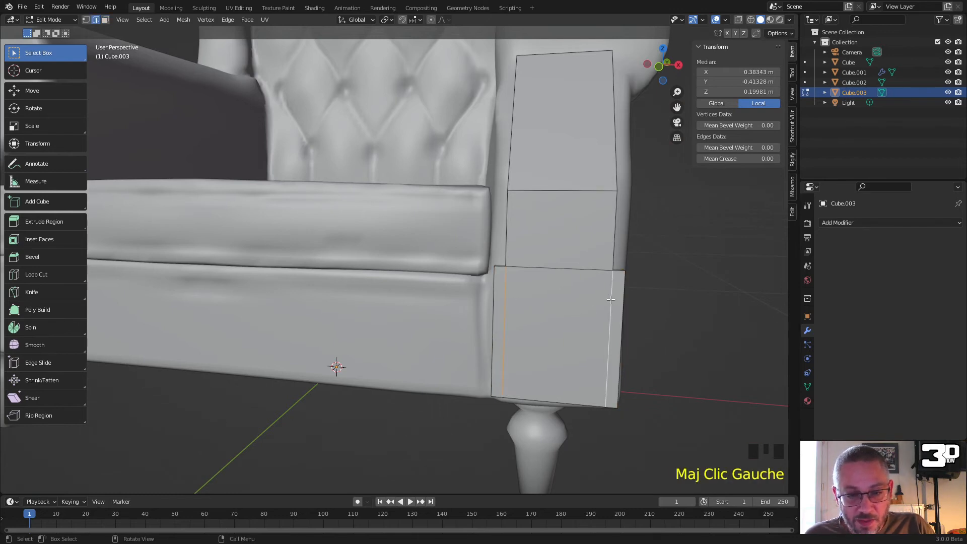
{"action": "right_click", "coordinate": [530, 322]}
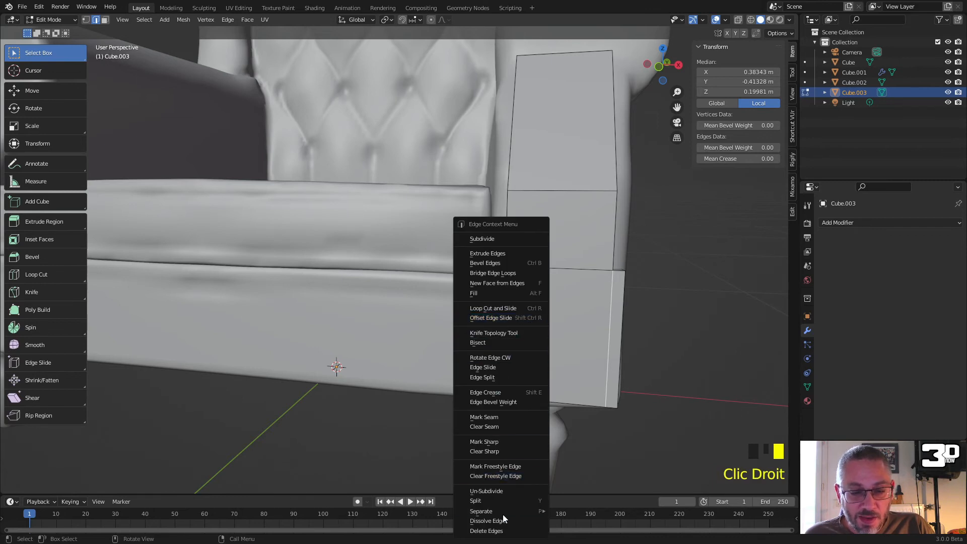
{"action": "left_click", "coordinate": [503, 520]}
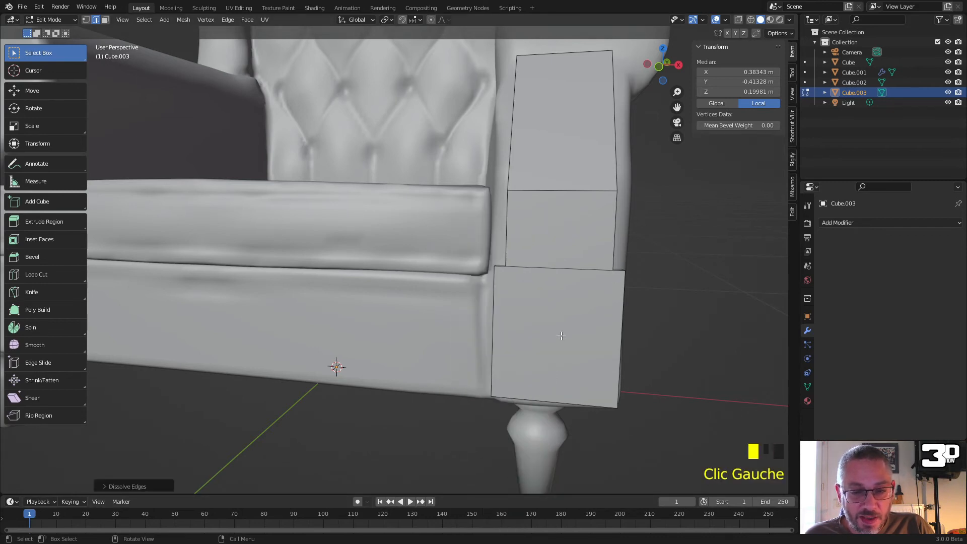
Step: Inset the front face of the lower block by about 0.012 m
{"action": "left_click", "coordinate": [561, 335]}
{"action": "key", "text": "3"}
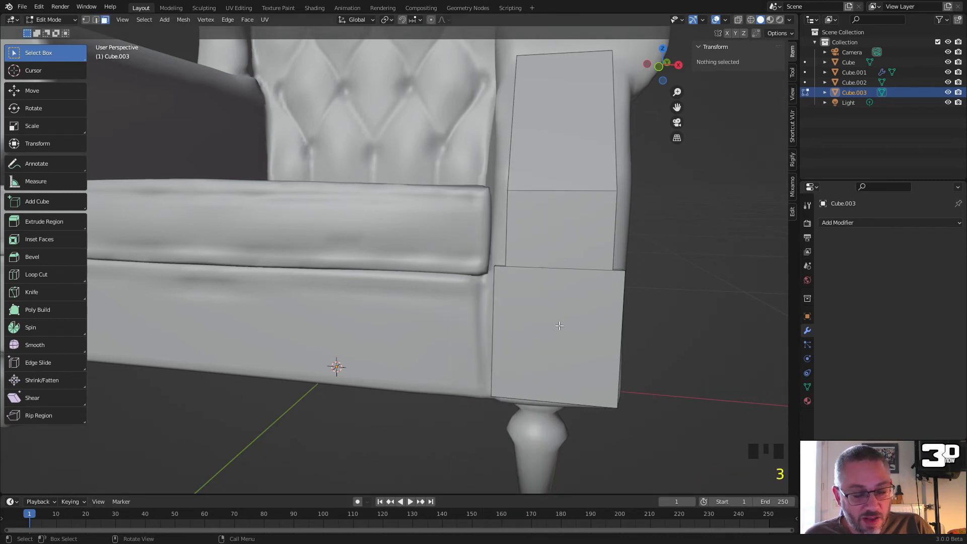
{"action": "left_click", "coordinate": [584, 330]}
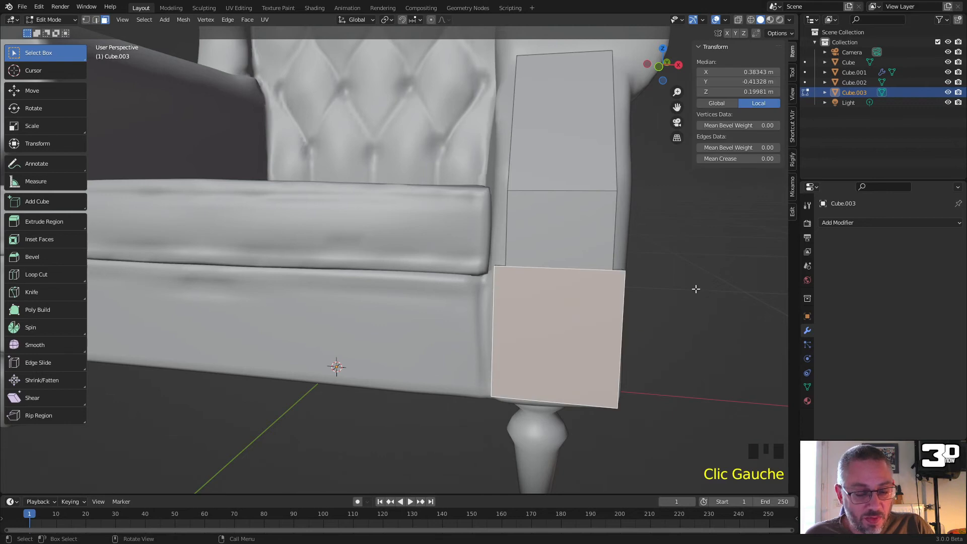
{"action": "key", "text": "i"}
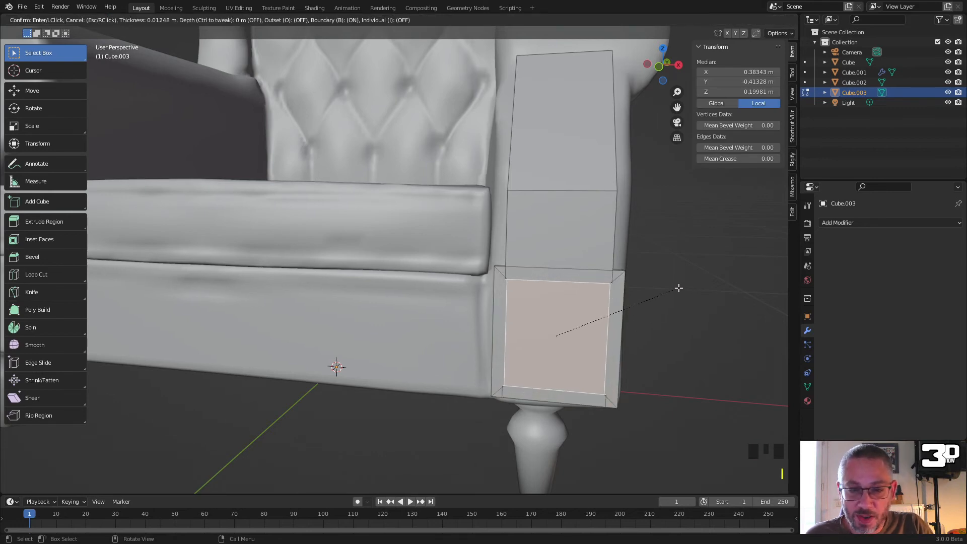
{"action": "left_click", "coordinate": [679, 288]}
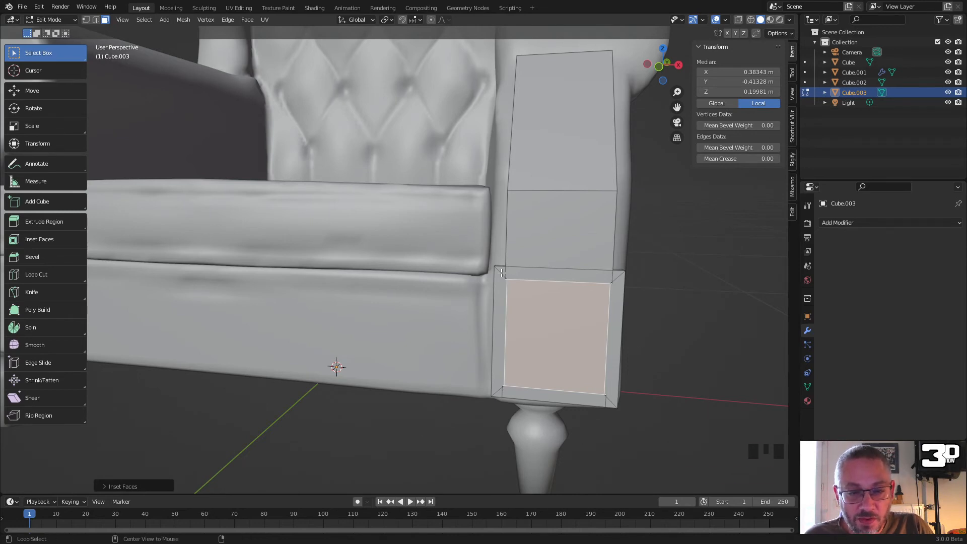
Step: Extrude the ring of border faces around the inset about 0.007 m forward to form a raised frame
{"action": "left_click", "coordinate": [540, 274], "text": "alt"}
{"action": "middle_click_drag", "start_coordinate": [540, 274], "coordinate": [531, 305]}
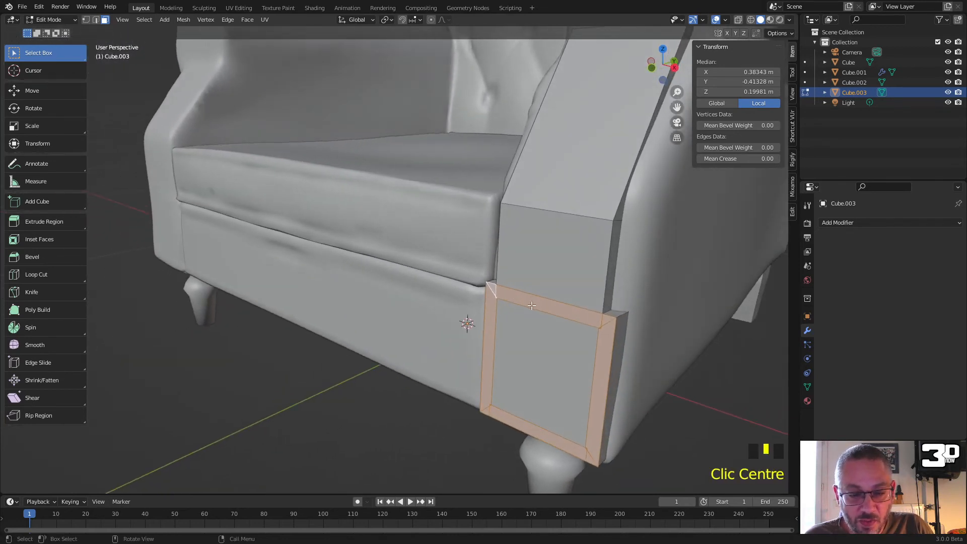
{"action": "key", "text": "e"}
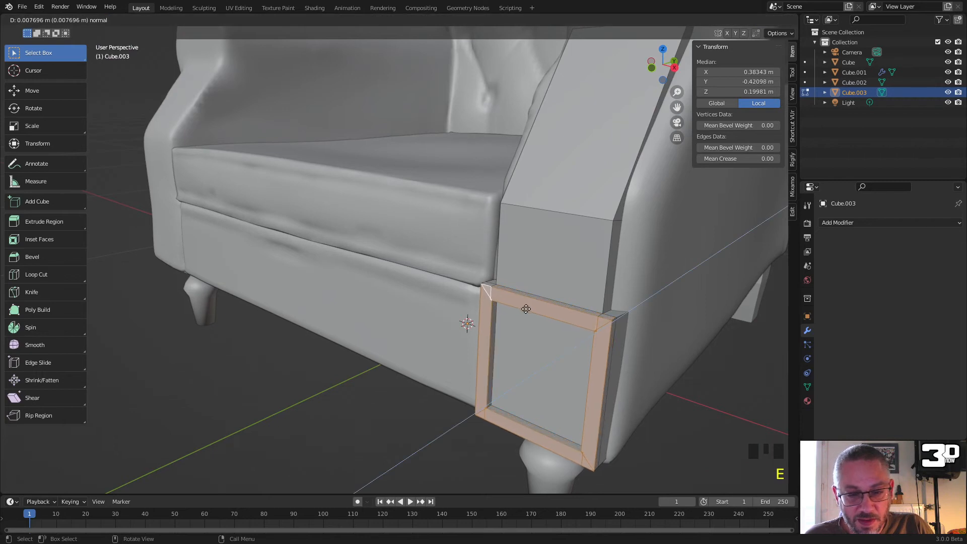
{"action": "left_click", "coordinate": [526, 308]}
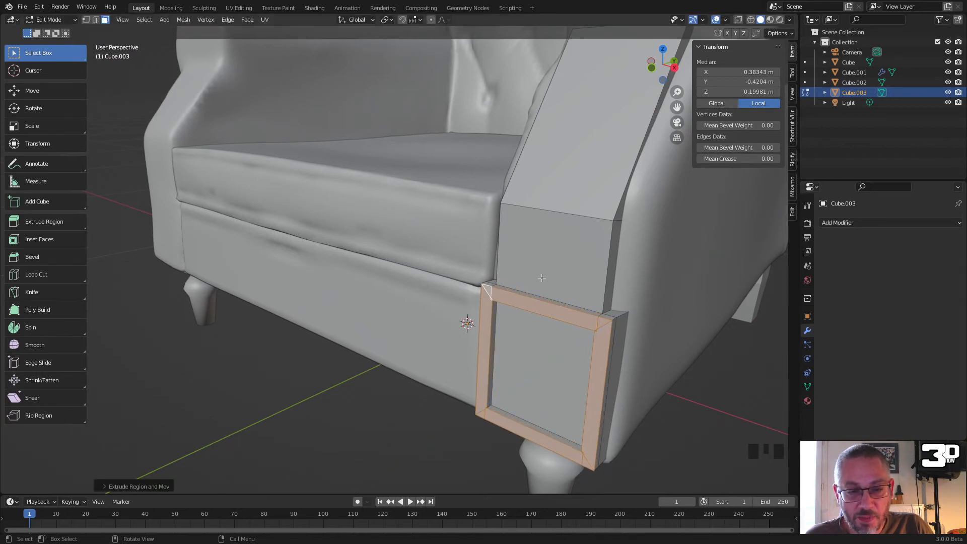
Step: Add two evenly spaced, unslid loop cuts running lengthwise down the front and slope of the panel
{"action": "left_click", "coordinate": [541, 277]}
{"action": "left_click", "coordinate": [554, 199], "text": "shift"}
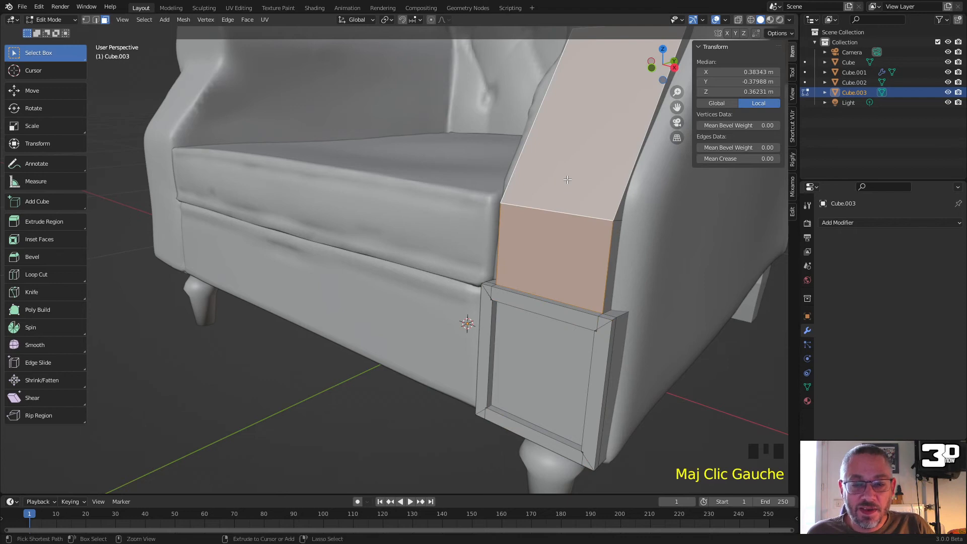
{"action": "key", "text": "ctrl+r"}
{"action": "scroll", "coordinate": [550, 212], "scroll_direction": "up", "scroll_amount": 2}
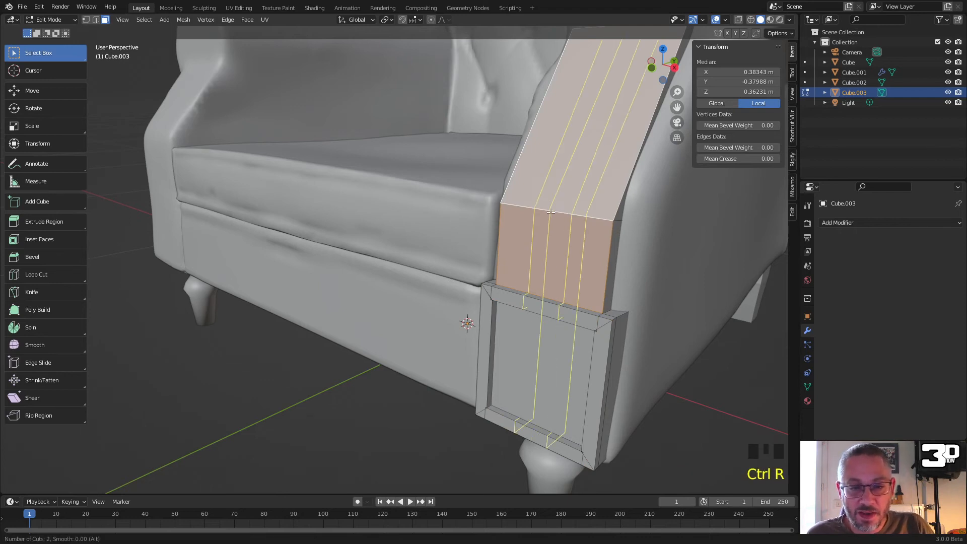
{"action": "scroll", "coordinate": [551, 212], "scroll_direction": "down", "scroll_amount": 1}
{"action": "left_click", "coordinate": [551, 212]}
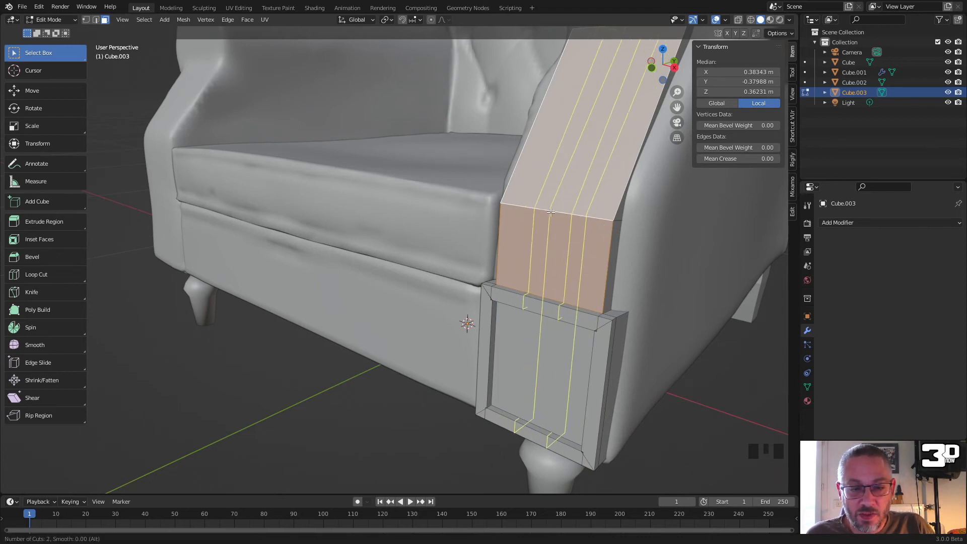
{"action": "right_click", "coordinate": [551, 212]}
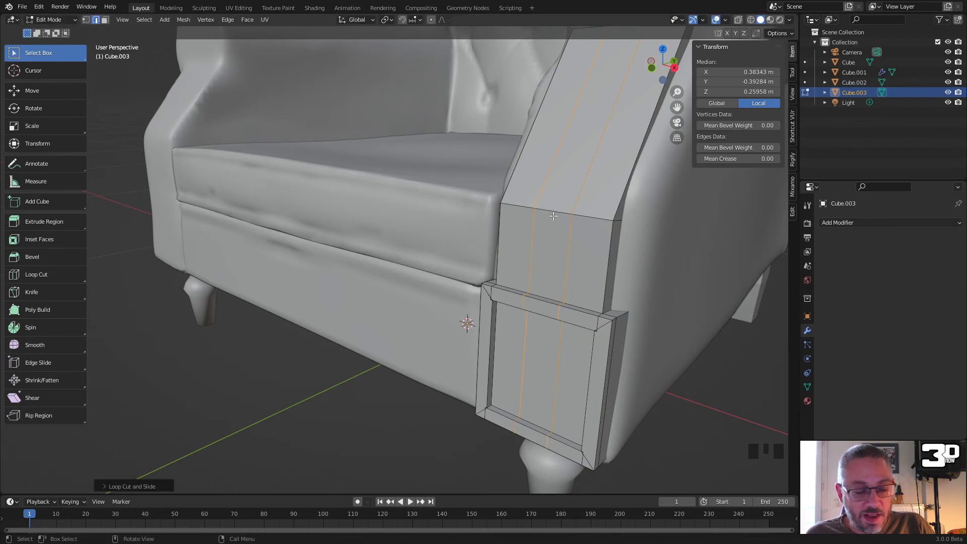
Step: Scale the two lengthwise loops apart along X toward the panel's side edges
{"action": "key", "text": "s"}
{"action": "key", "text": "x"}
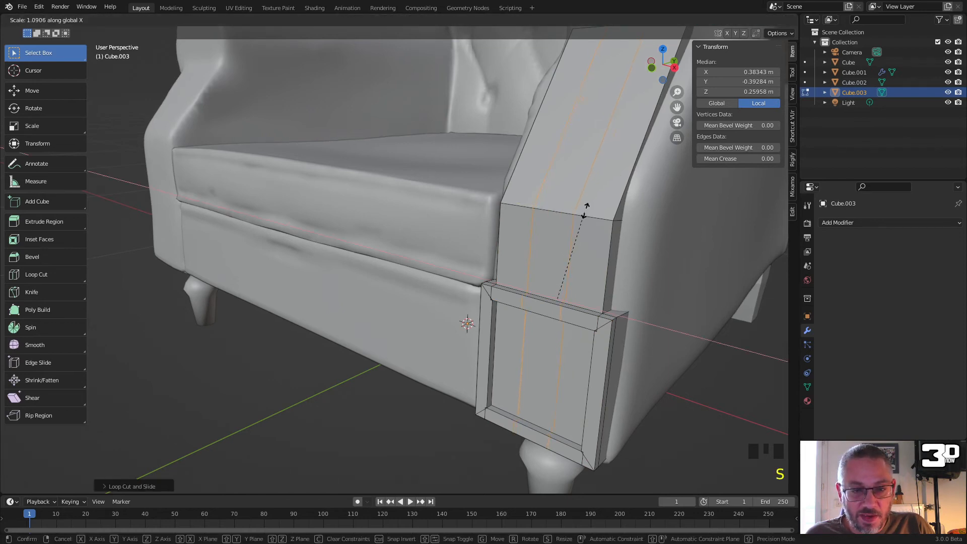
{"action": "left_click", "coordinate": [640, 137]}
Step: Extrude Manifold the faces between the two lengthwise loops, on the upper front and slope, inward by about 0.003 m to recess them
{"action": "left_click", "coordinate": [537, 269]}
{"action": "scroll", "coordinate": [536, 268], "scroll_direction": "down", "scroll_amount": 1}
{"action": "key", "text": "3"}
{"action": "left_click", "coordinate": [536, 268]}
{"action": "left_click", "coordinate": [558, 162], "text": "shift"}
{"action": "middle_click_drag", "start_coordinate": [557, 162], "coordinate": [492, 231]}
{"action": "middle_click_drag", "start_coordinate": [481, 180], "coordinate": [440, 257]}
{"action": "middle_click_drag", "start_coordinate": [601, 78], "coordinate": [589, 142]}
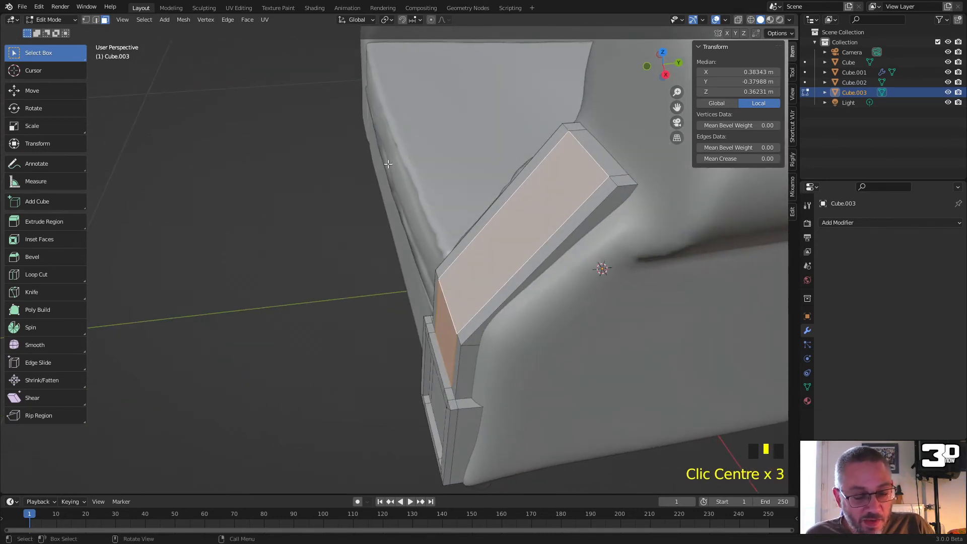
{"action": "key", "text": "alt+e"}
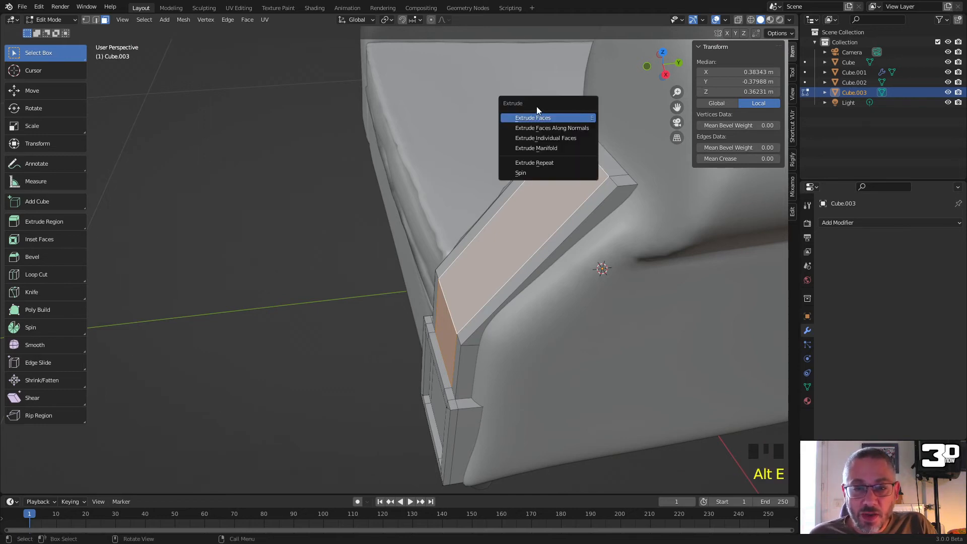
{"action": "left_click", "coordinate": [82, 228]}
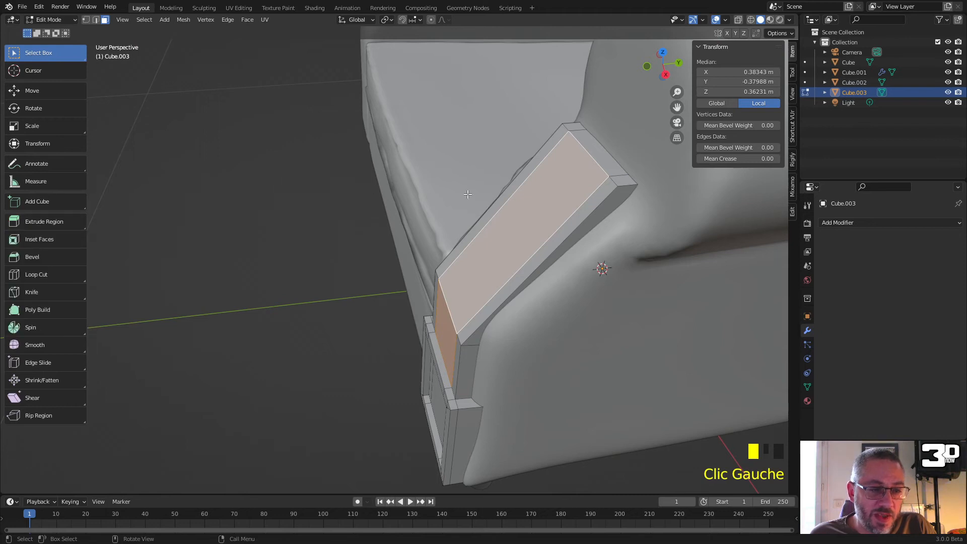
{"action": "key", "text": "alt+e"}
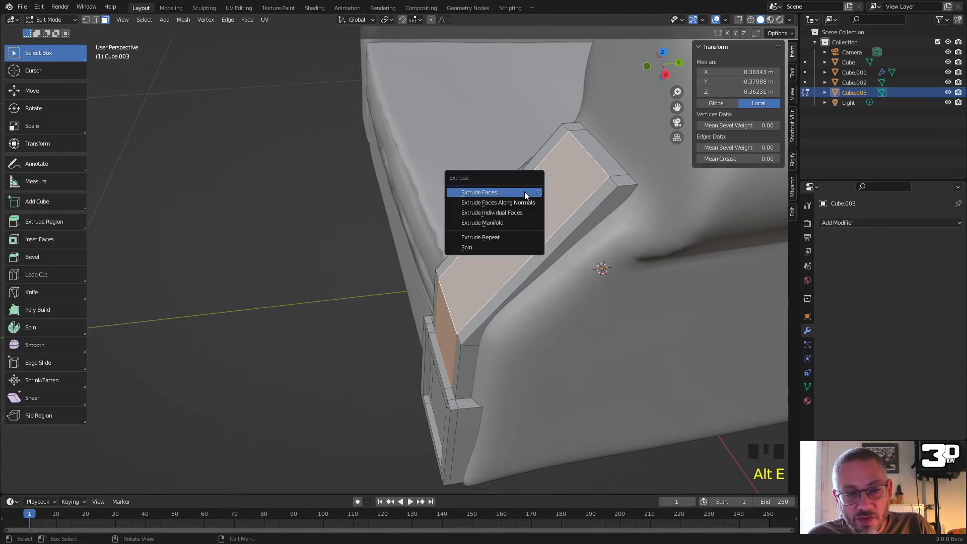
{"action": "left_click", "coordinate": [513, 222]}
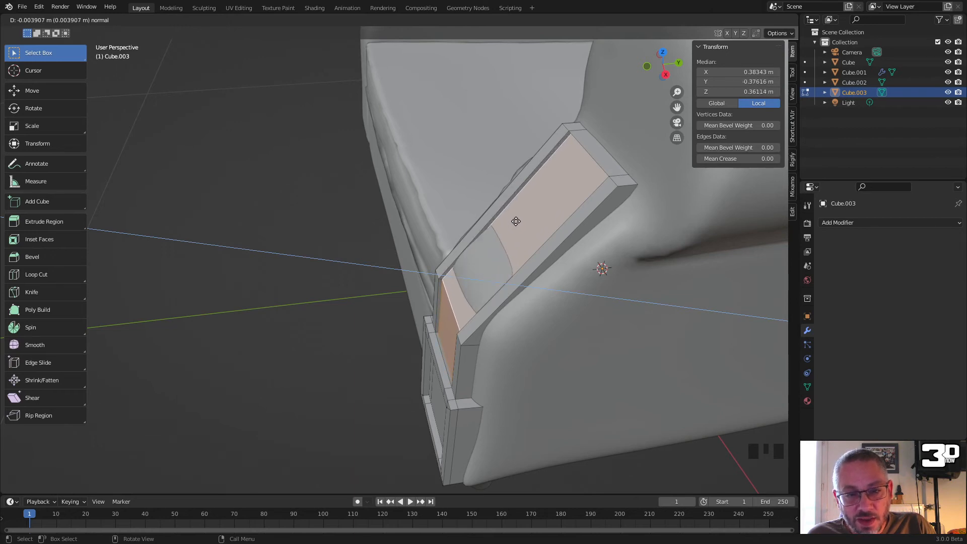
{"action": "left_click", "coordinate": [515, 221]}
{"action": "scroll", "coordinate": [626, 266], "scroll_direction": "up", "scroll_amount": 1}
{"action": "middle_click_drag", "start_coordinate": [626, 265], "coordinate": [651, 274]}
{"action": "scroll", "coordinate": [620, 138], "scroll_direction": "down", "scroll_amount": 2}
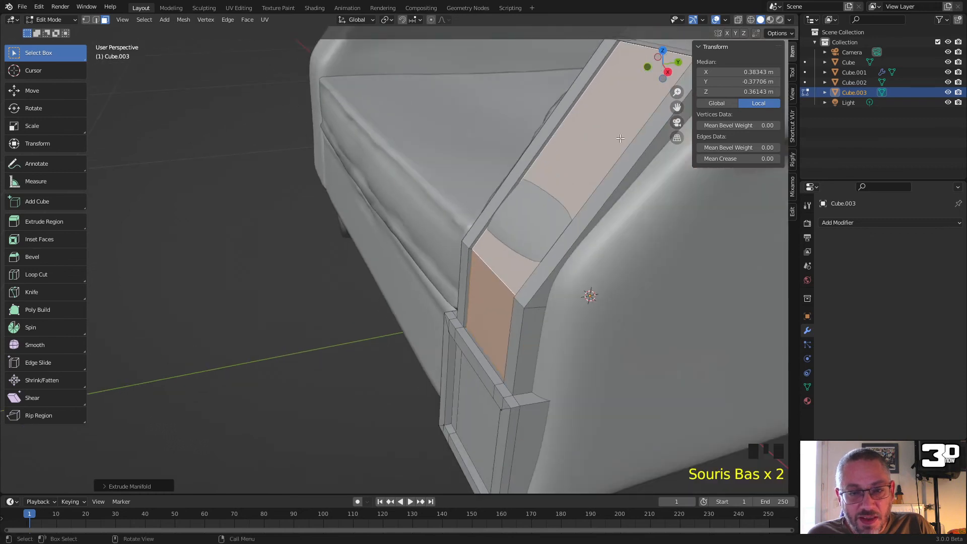
Step: Sculpt the upholstered body with the Grab brush at 240 px radius, pushing the bulge back behind the recessed sloped panel
{"action": "key", "text": "Tab"}
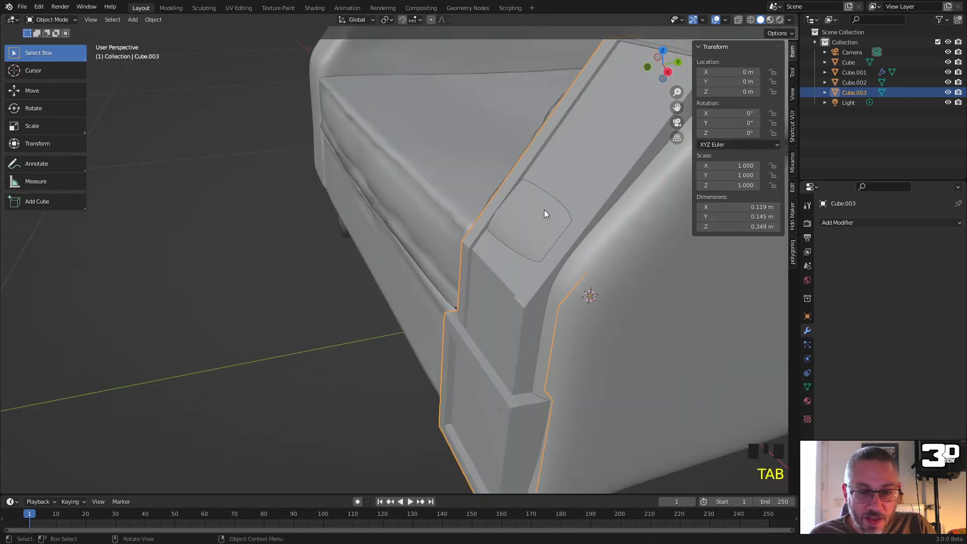
{"action": "left_click", "coordinate": [615, 261]}
{"action": "key", "text": "Tab"}
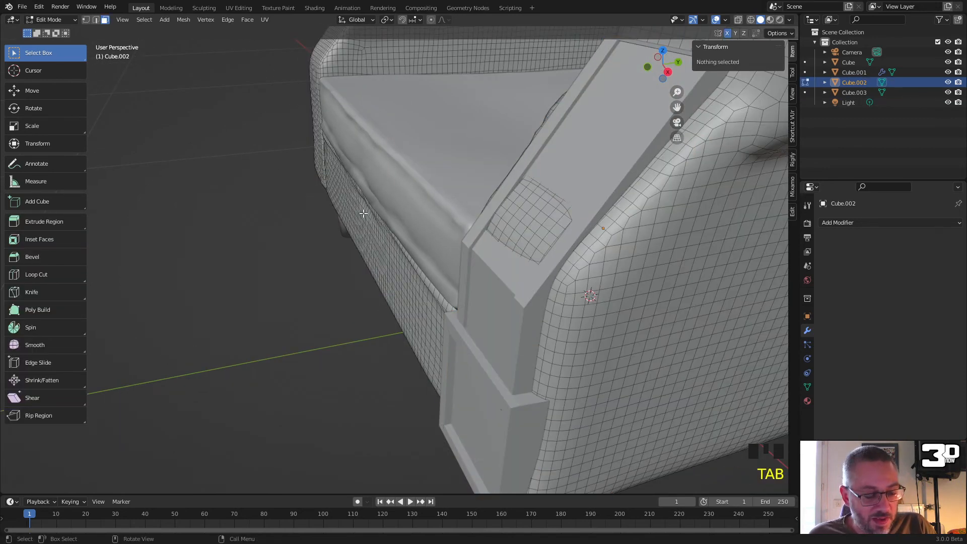
{"action": "key", "text": "ctrl+Tab"}
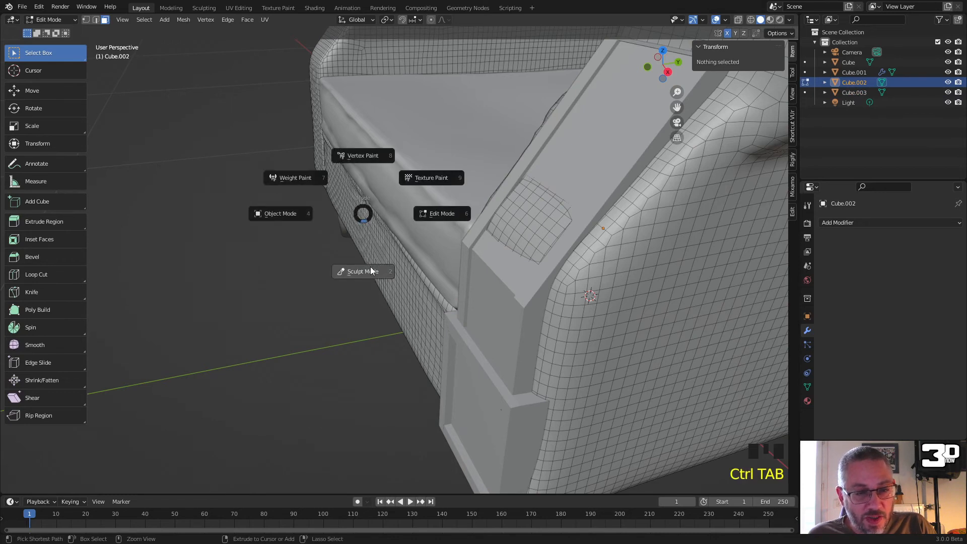
{"action": "left_click", "coordinate": [371, 271]}
{"action": "key", "text": "g"}
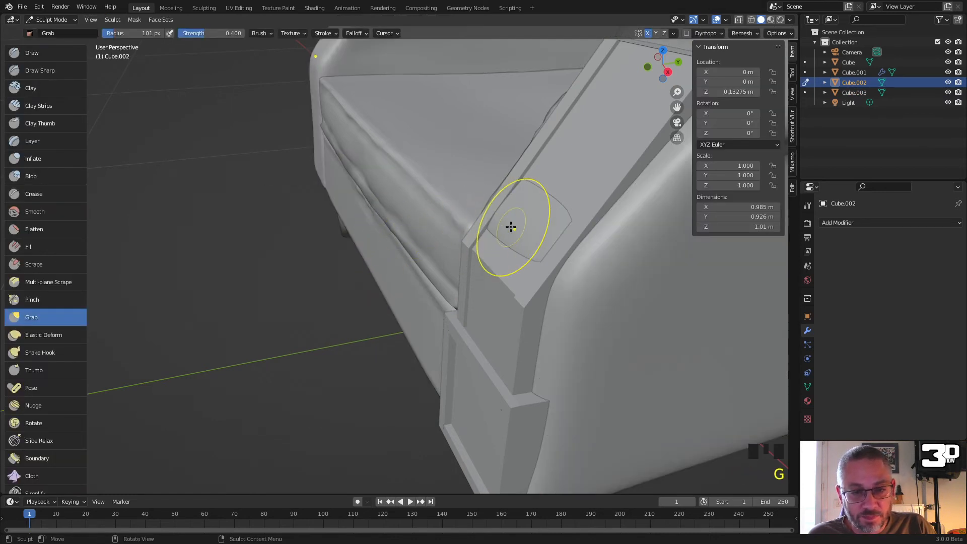
{"action": "key", "text": "g"}
{"action": "key", "text": "g"}
{"action": "key", "text": "f"}
{"action": "key", "text": "f"}
{"action": "key", "text": "f"}
{"action": "key", "text": "f"}
{"action": "key", "text": "f"}
{"action": "left_click_drag", "start_coordinate": [511, 215], "coordinate": [542, 231]}
{"action": "scroll", "coordinate": [531, 229], "scroll_direction": "down", "scroll_amount": 2}
{"action": "mouse_move", "coordinate": [530, 229]}
{"action": "middle_mouse_down"}
{"action": "mouse_move", "coordinate": [614, 226]}
{"action": "mouse_move", "coordinate": [501, 209]}
{"action": "mouse_move", "coordinate": [545, 212]}
{"action": "mouse_move", "coordinate": [523, 212]}
{"action": "mouse_move", "coordinate": [535, 161]}
{"action": "mouse_move", "coordinate": [611, 198]}
{"action": "mouse_move", "coordinate": [611, 216]}
{"action": "mouse_move", "coordinate": [615, 179]}
{"action": "mouse_move", "coordinate": [541, 176]}
{"action": "middle_mouse_up"}
{"action": "scroll", "coordinate": [522, 212], "scroll_direction": "up", "scroll_amount": 3}
Step: Leave sculpting on the upholstered body and open the armrest front panel's mesh for editing
{"action": "key", "text": "Tab"}
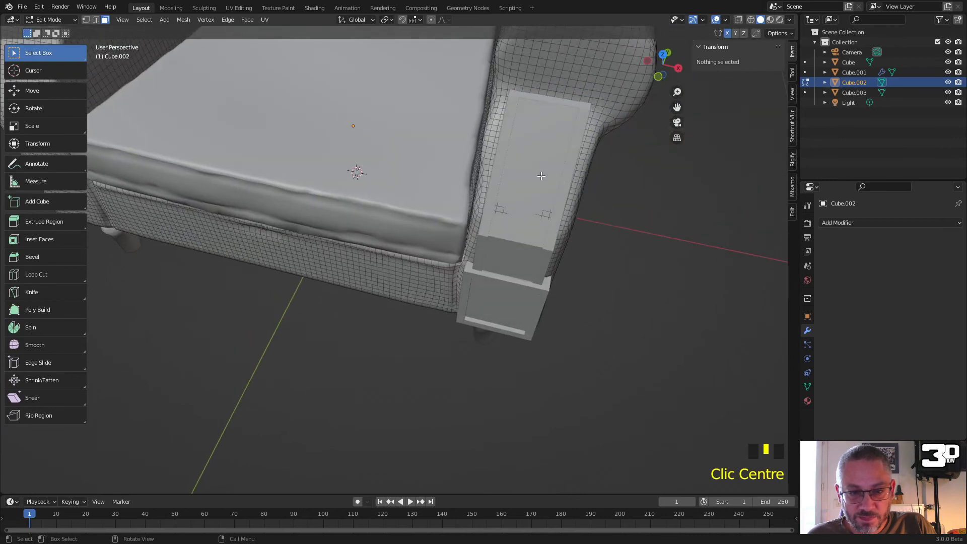
{"action": "key", "text": "Tab"}
{"action": "left_click", "coordinate": [540, 173]}
{"action": "key", "text": "ctrl+Tab"}
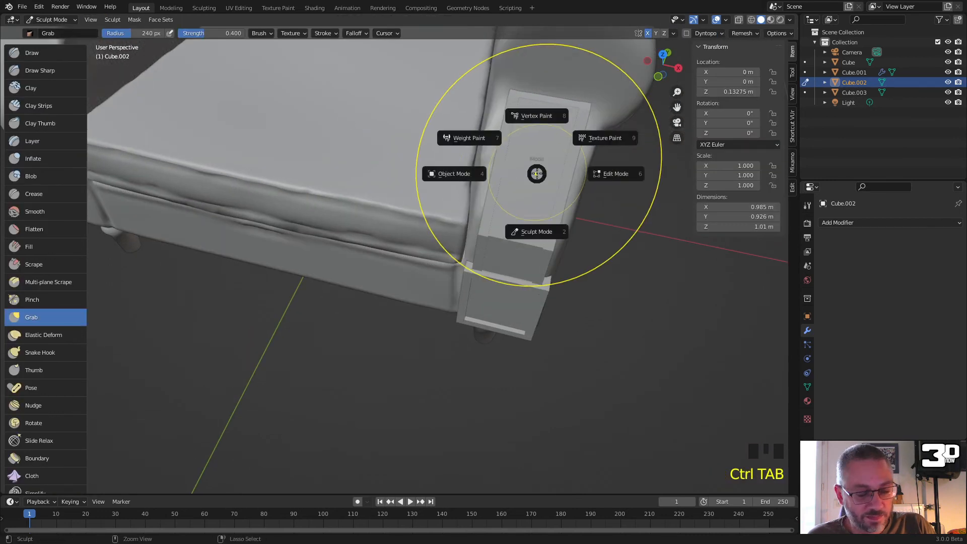
{"action": "left_click", "coordinate": [447, 175]}
{"action": "left_click", "coordinate": [521, 171]}
{"action": "key", "text": "Tab"}
Step: Examine the narrow end face at the top of the sloped recess and the panel's fit against the whole armrest
{"action": "middle_click_drag", "start_coordinate": [521, 172], "coordinate": [511, 216]}
{"action": "scroll", "coordinate": [509, 205], "scroll_direction": "up", "scroll_amount": 3}
{"action": "left_click", "coordinate": [622, 128]}
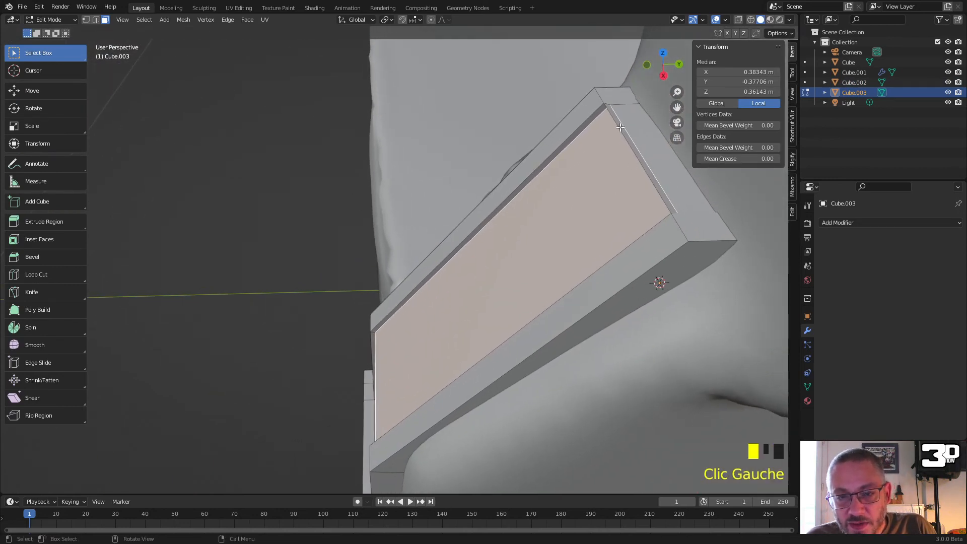
{"action": "key", "text": "x"}
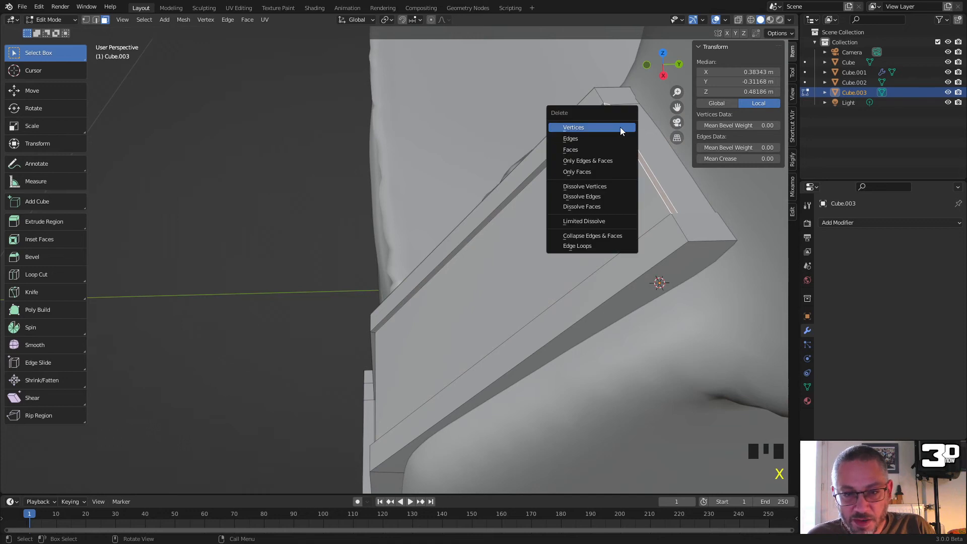
{"action": "middle_click_drag", "start_coordinate": [548, 179], "coordinate": [582, 148]}
{"action": "middle_click_drag", "start_coordinate": [564, 156], "coordinate": [486, 96], "text": "ctrl"}
{"action": "middle_click_drag", "start_coordinate": [486, 96], "coordinate": [435, 281], "text": "shift"}
{"action": "scroll", "coordinate": [439, 271], "scroll_direction": "up", "scroll_amount": 6}
{"action": "scroll", "coordinate": [440, 272], "scroll_direction": "down", "scroll_amount": 1}
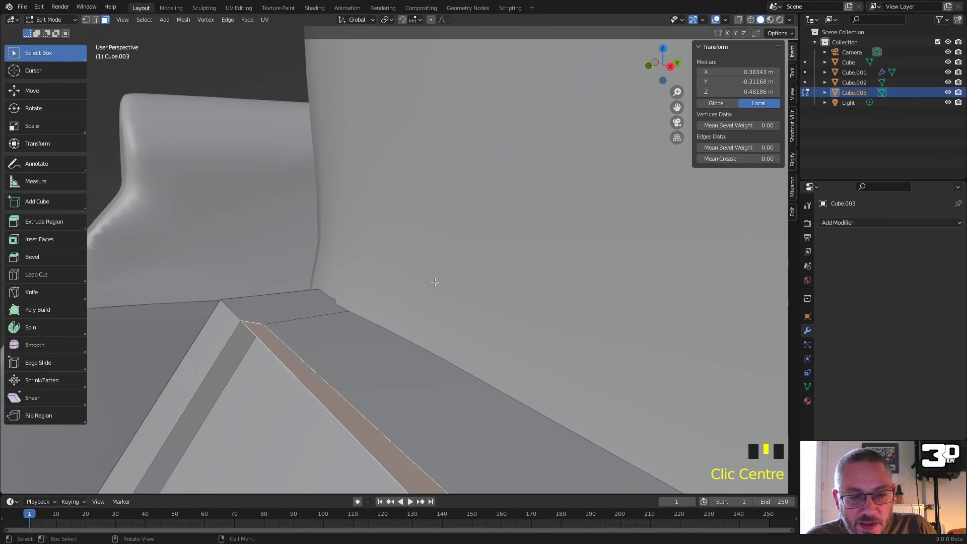
{"action": "scroll", "coordinate": [380, 314], "scroll_direction": "down", "scroll_amount": 11}
{"action": "middle_click_drag", "start_coordinate": [379, 314], "coordinate": [455, 309]}
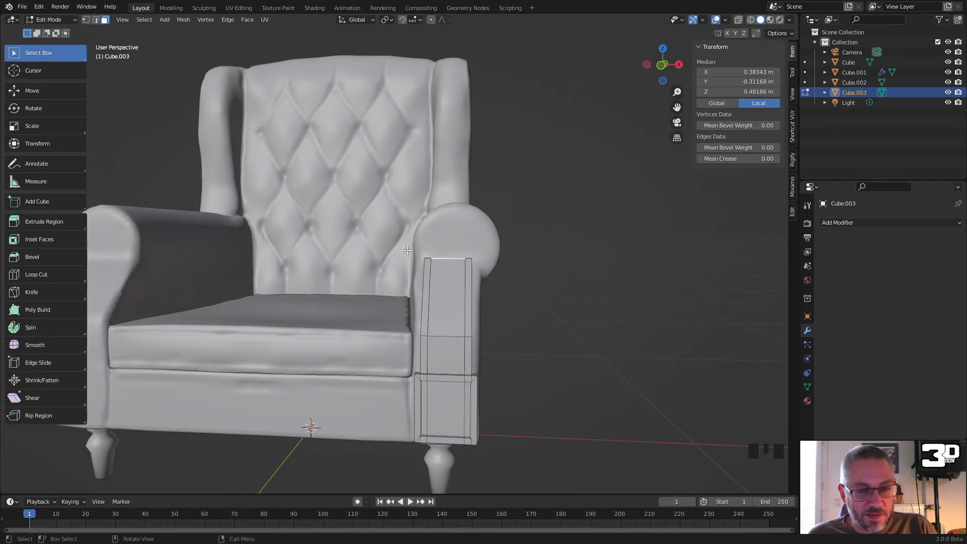
{"action": "key", "text": "Tab"}
{"action": "middle_click_drag", "start_coordinate": [415, 257], "coordinate": [416, 298]}
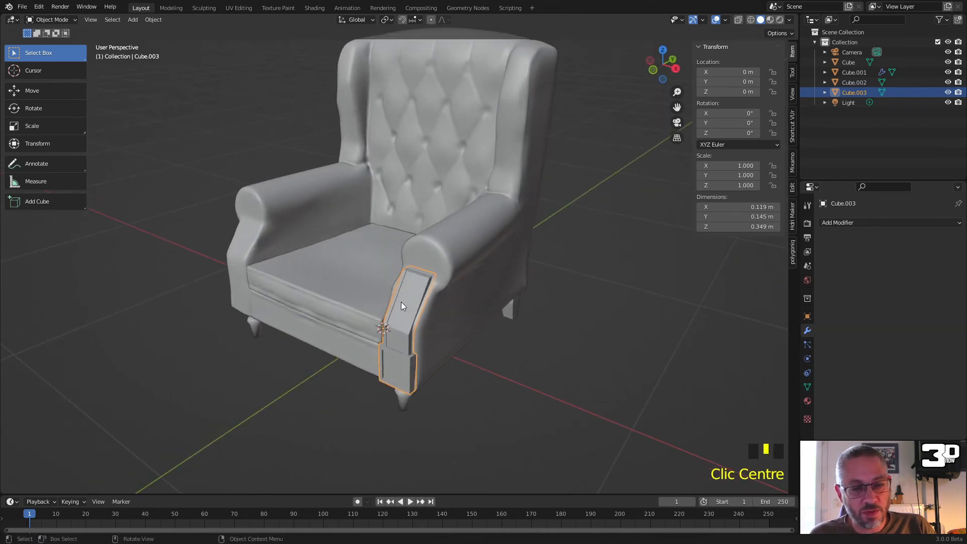
Step: Join the armrest front panel into the legs object so the legs' Mirror modifier also applies to it
{"action": "left_click", "coordinate": [840, 224]}
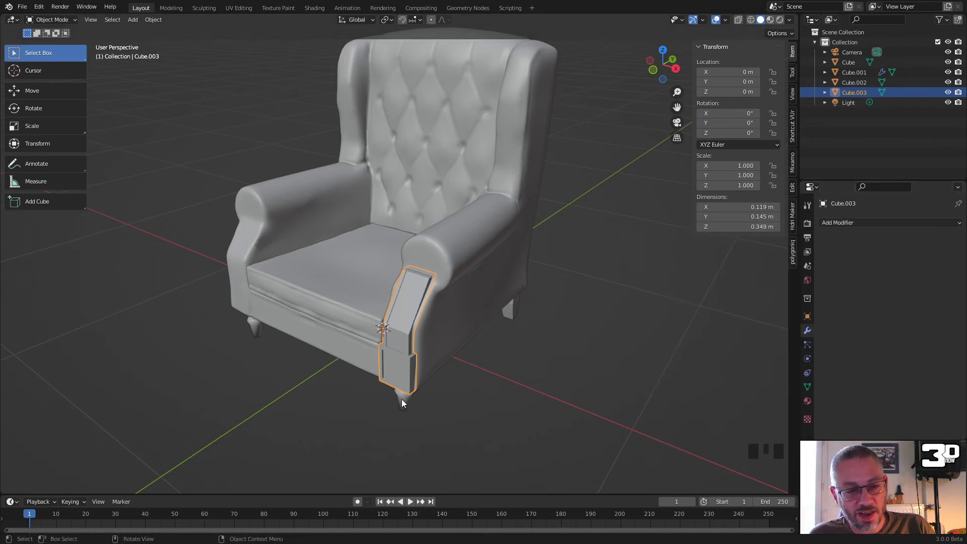
{"action": "left_click", "coordinate": [401, 402]}
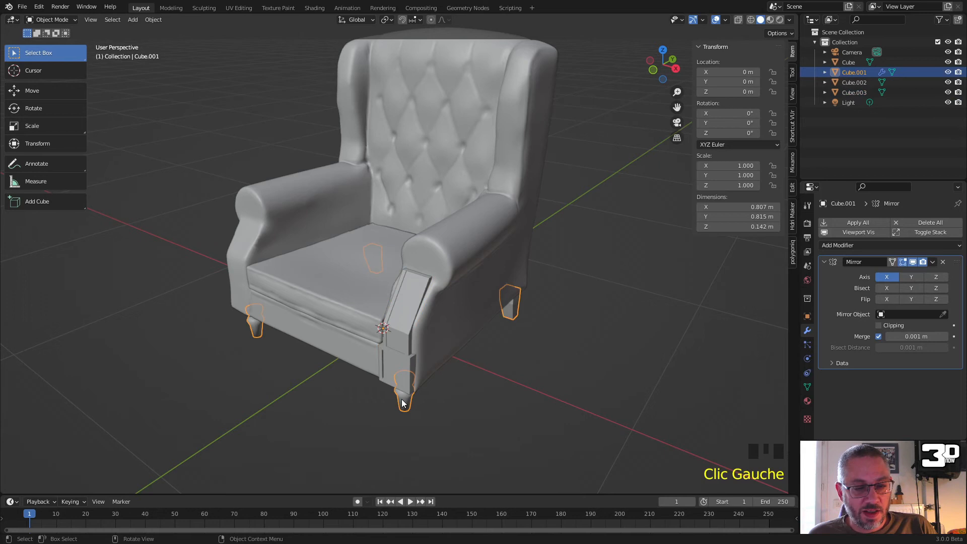
{"action": "left_click", "coordinate": [404, 384]}
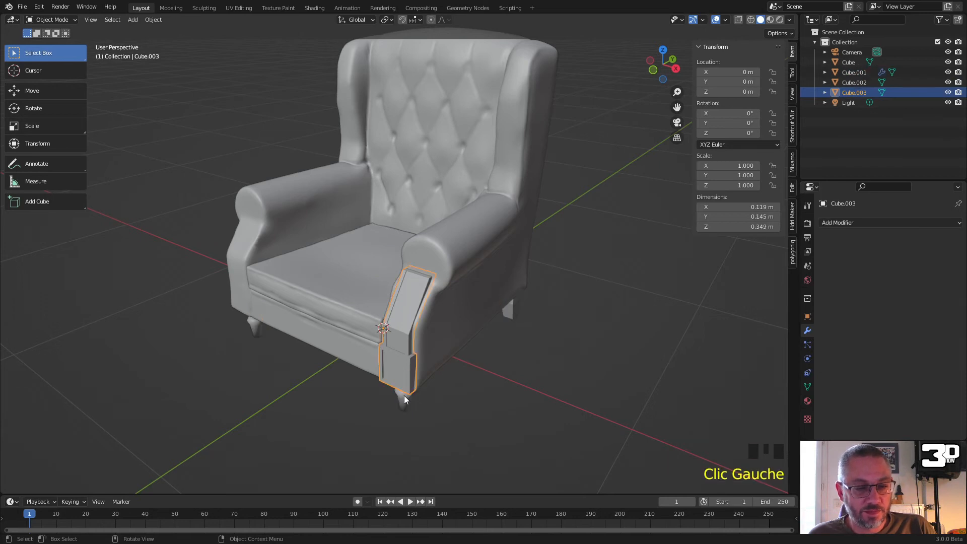
{"action": "left_click", "coordinate": [404, 403], "text": "shift"}
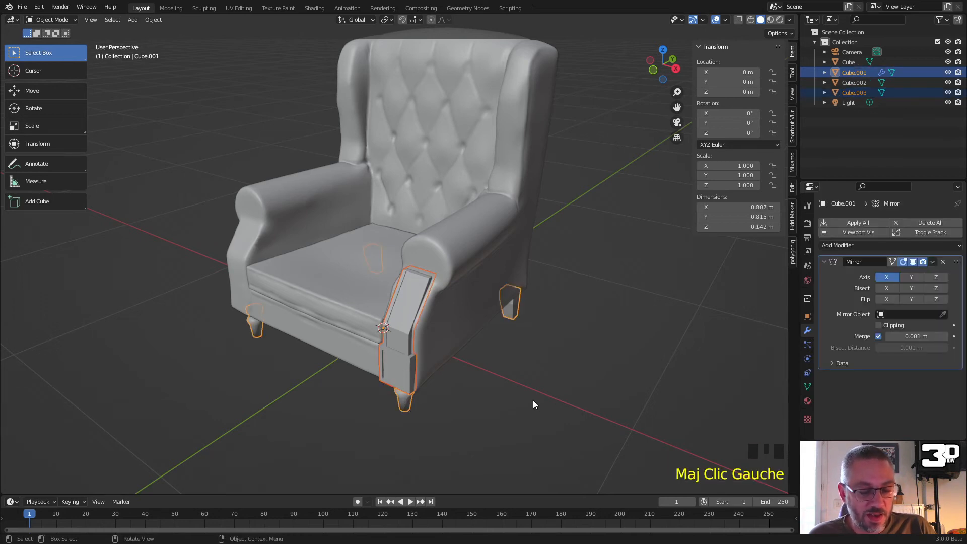
{"action": "key", "text": "ctrl+j"}
{"action": "middle_click_drag", "start_coordinate": [499, 401], "coordinate": [473, 344]}
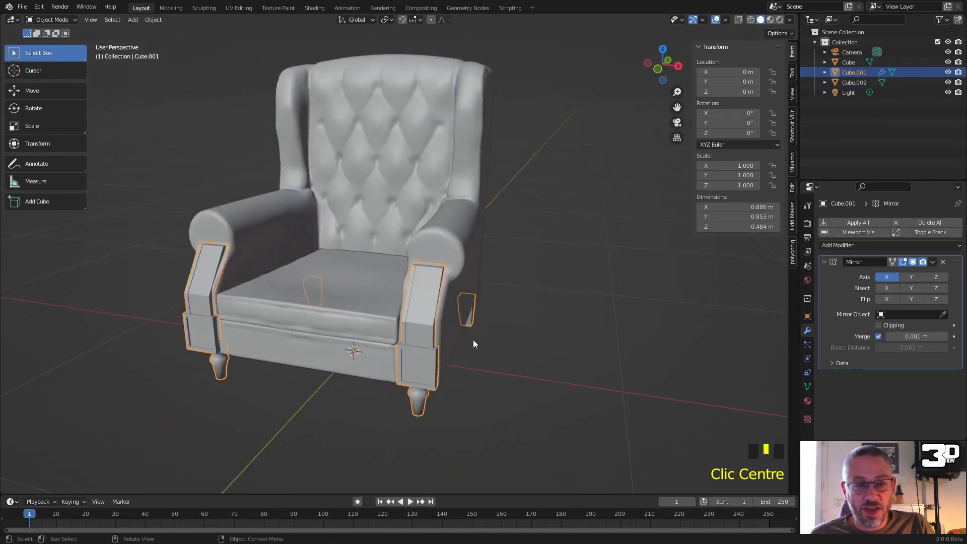
Step: Add a mesh cylinder as a new, separate object at the 3D cursor
{"action": "key", "text": "Tab"}
{"action": "left_click", "coordinate": [534, 315]}
{"action": "key", "text": "Tab"}
{"action": "key", "text": "shift+a"}
{"action": "mouse_move", "coordinate": [533, 315]}
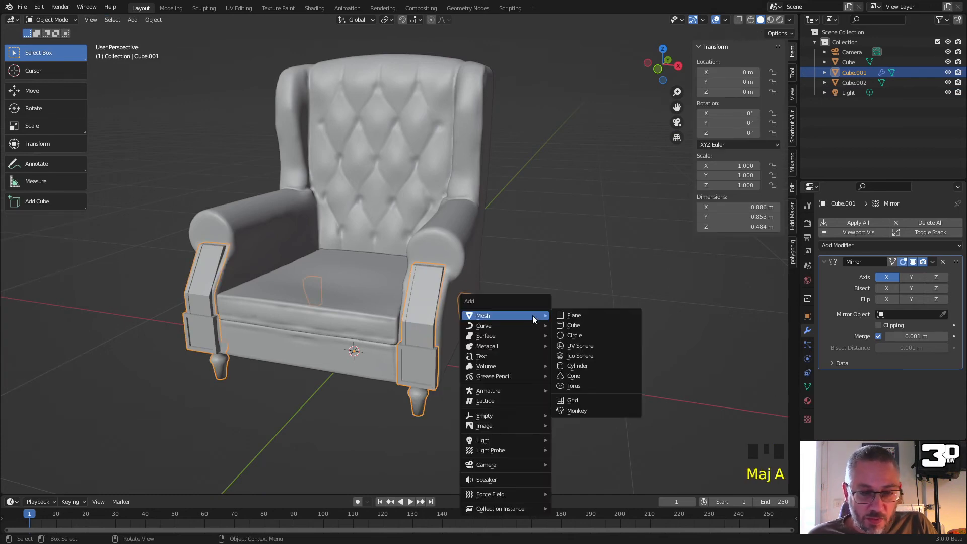
{"action": "left_click", "coordinate": [587, 367]}
{"action": "scroll", "coordinate": [487, 347], "scroll_direction": "down", "scroll_amount": 5}
{"action": "scroll", "coordinate": [356, 312], "scroll_direction": "down", "scroll_amount": 1}
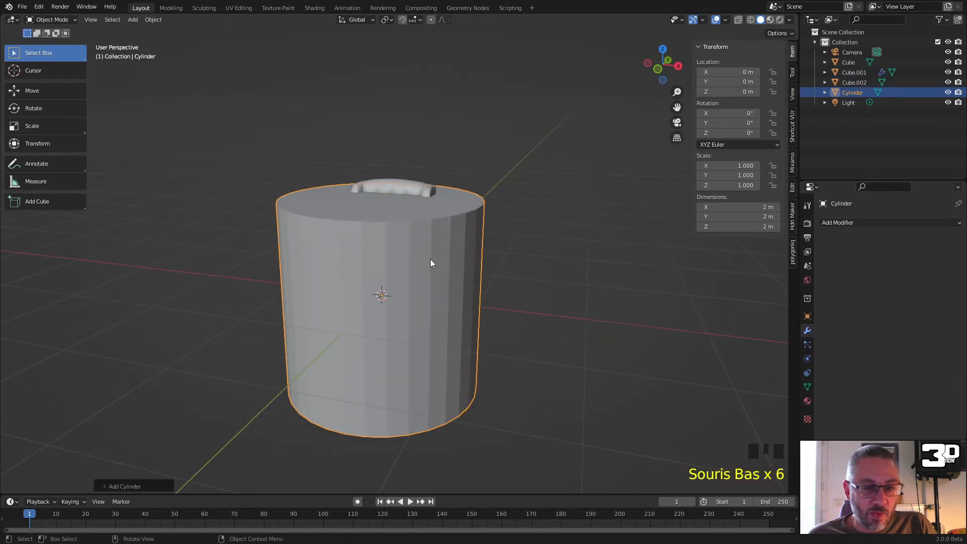
Step: Rotate the cylinder's mesh 90° about X and scale it down uniformly to roughly the width of the armrest roll
{"action": "key", "text": "Tab"}
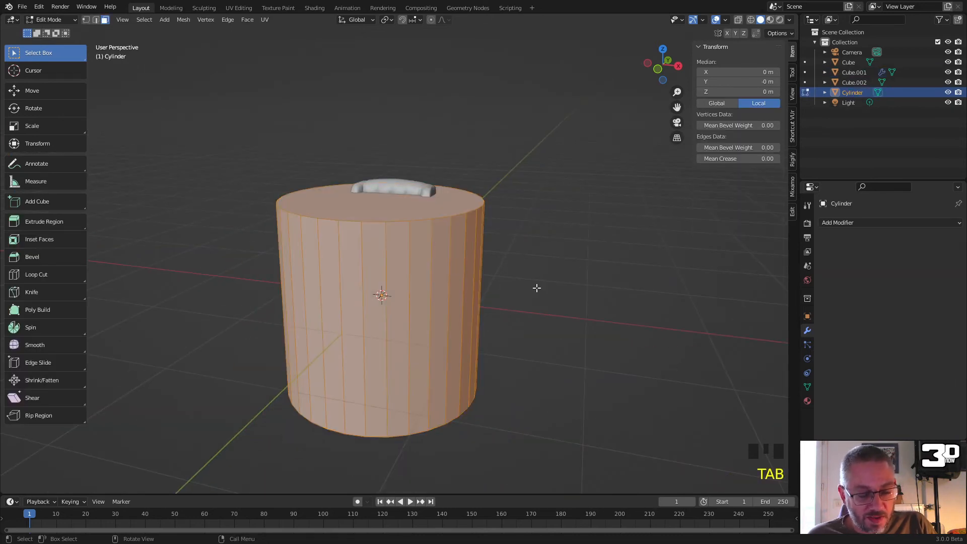
{"action": "key", "text": "r"}
{"action": "type", "text": "x90"}
{"action": "key", "text": "Return"}
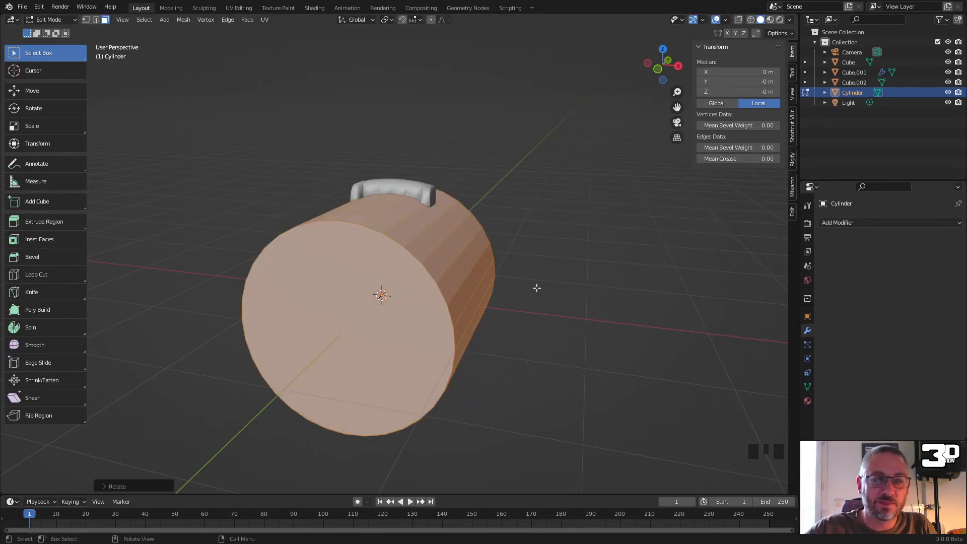
{"action": "key", "text": "s"}
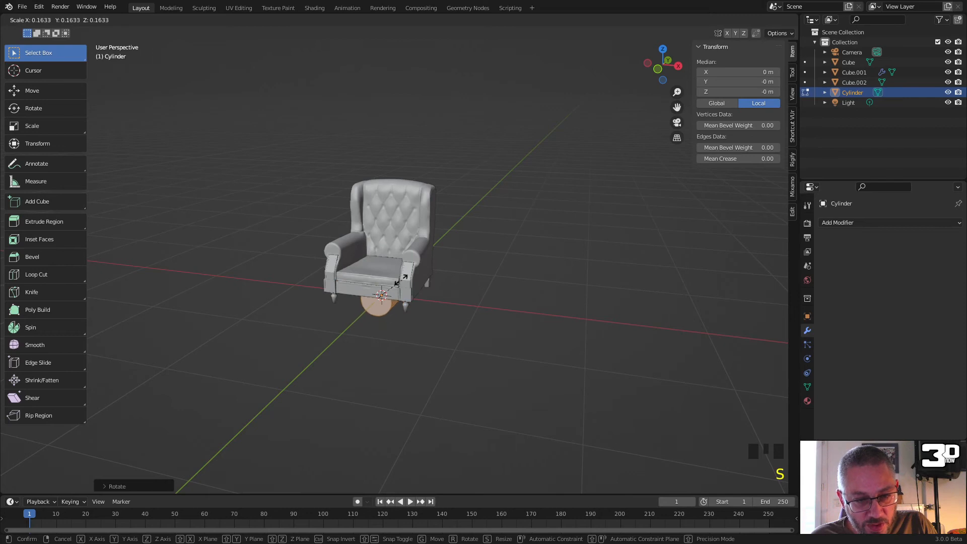
{"action": "left_click", "coordinate": [389, 282]}
{"action": "mouse_move", "coordinate": [389, 282]}
{"action": "middle_mouse_down"}
{"action": "mouse_move", "coordinate": [356, 264]}
{"action": "mouse_move", "coordinate": [386, 276]}
{"action": "middle_mouse_up"}
Step: Move the cylinder onto the front end of the armrest roll, at about X 0.391 m, Y -0.293 m, Z 0.504 m
{"action": "key", "text": "KP_1"}
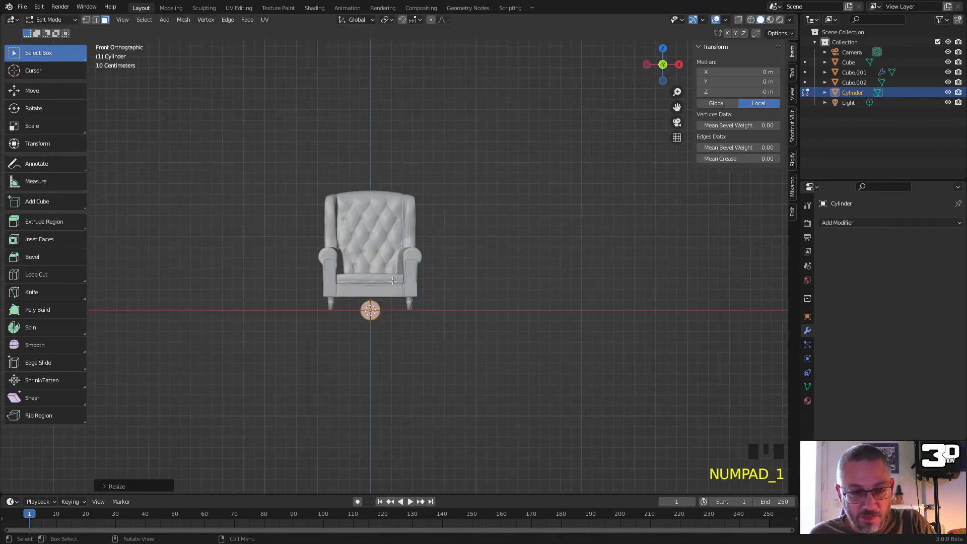
{"action": "scroll", "coordinate": [390, 319], "scroll_direction": "up", "scroll_amount": 4}
{"action": "key", "text": "g"}
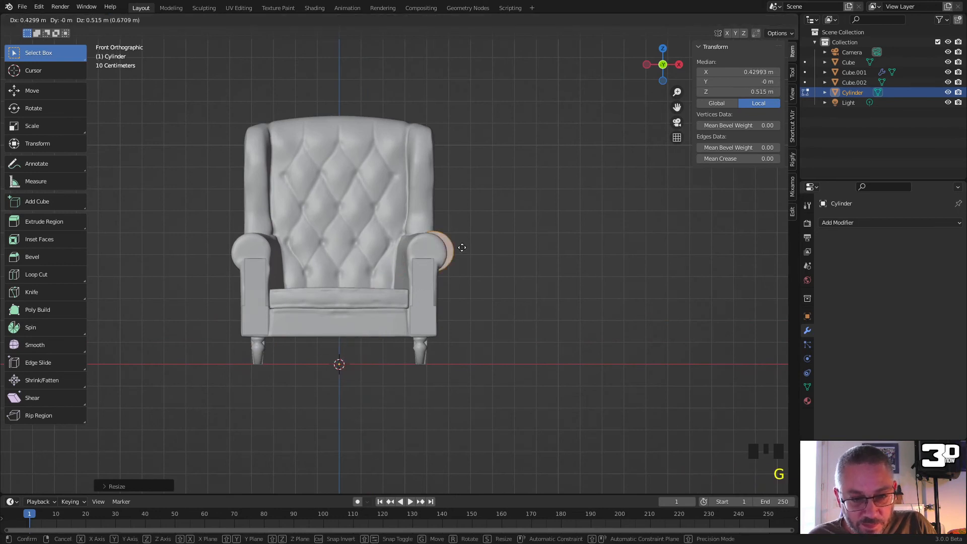
{"action": "left_click", "coordinate": [453, 250]}
{"action": "middle_click_drag", "start_coordinate": [522, 257], "coordinate": [458, 285]}
{"action": "key", "text": "g"}
{"action": "key", "text": "y"}
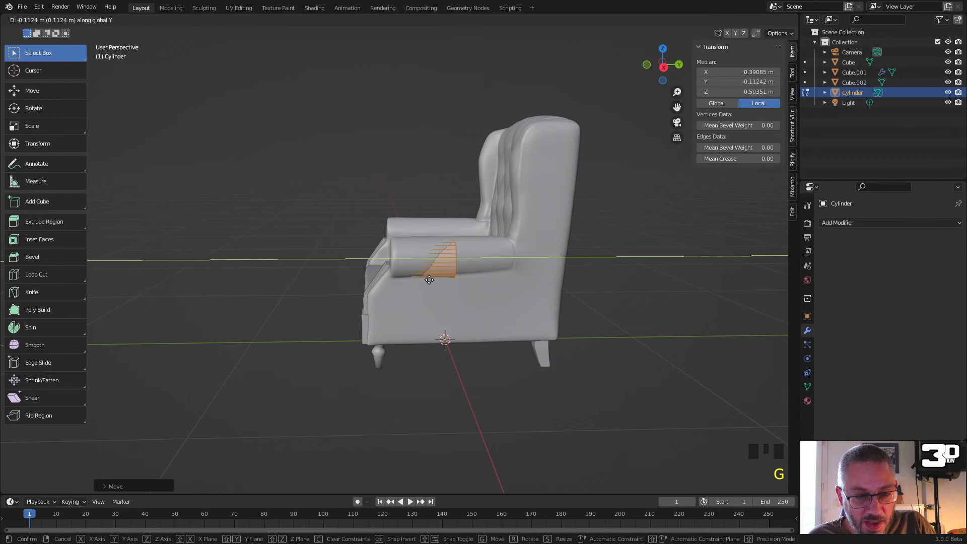
{"action": "left_click", "coordinate": [394, 282]}
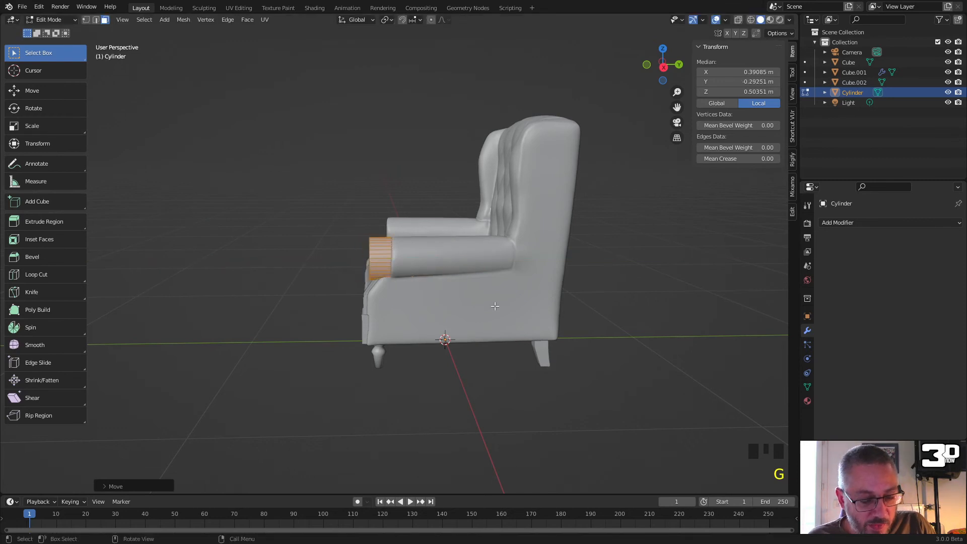
Step: Flatten the cylinder along Y to about a quarter of its depth, forming a thin disc
{"action": "key", "text": "s"}
{"action": "key", "text": "y"}
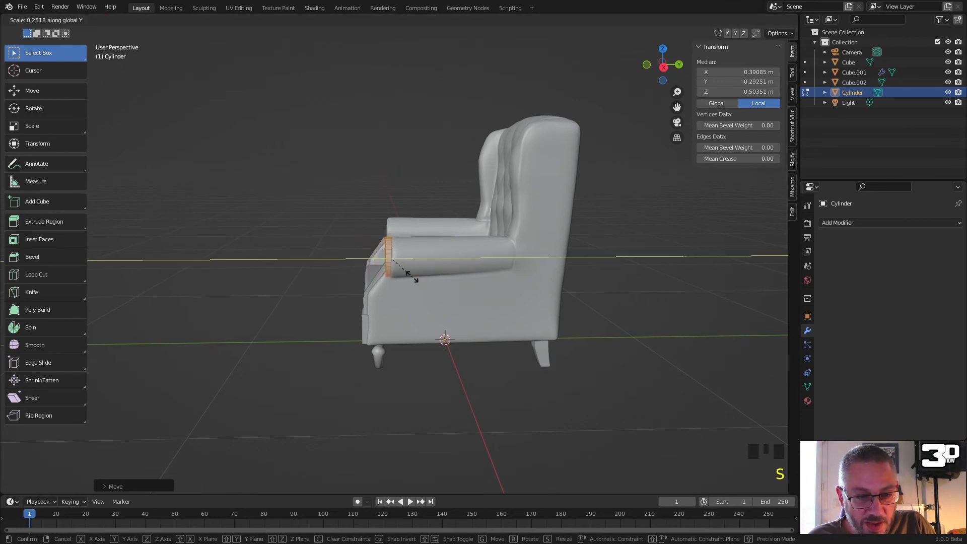
{"action": "left_click", "coordinate": [409, 275]}
{"action": "middle_click_drag", "start_coordinate": [409, 275], "coordinate": [438, 267]}
{"action": "scroll", "coordinate": [443, 265], "scroll_direction": "up", "scroll_amount": 5}
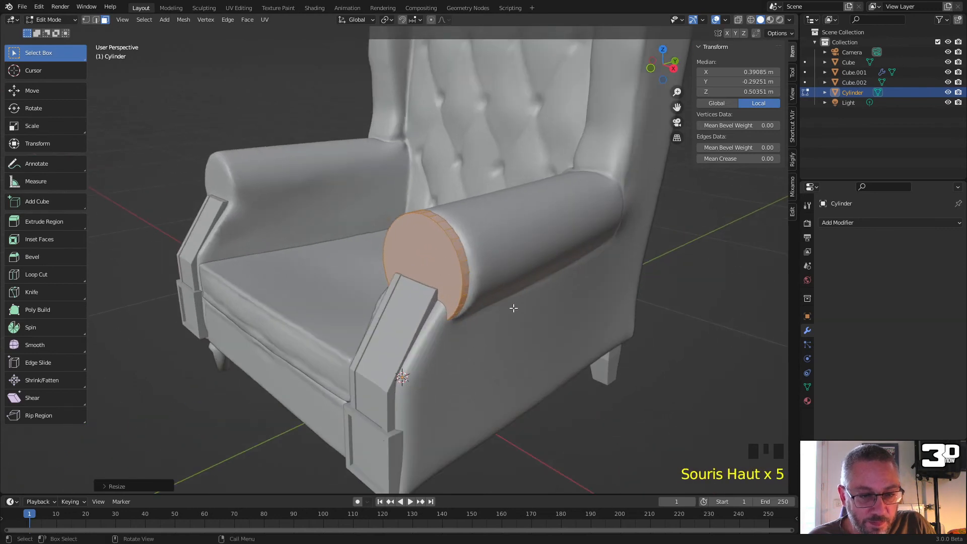
Step: Scale the disc uniformly to about 0.79 and reposition it along Y to about -0.301 m at the roll's front
{"action": "key", "text": "s"}
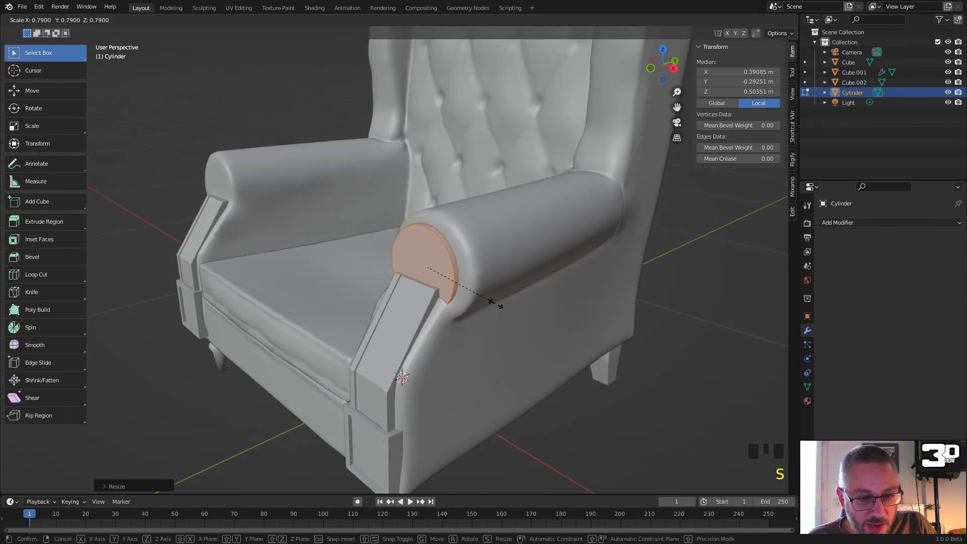
{"action": "left_click", "coordinate": [497, 304]}
{"action": "key", "text": "g"}
{"action": "key", "text": "y"}
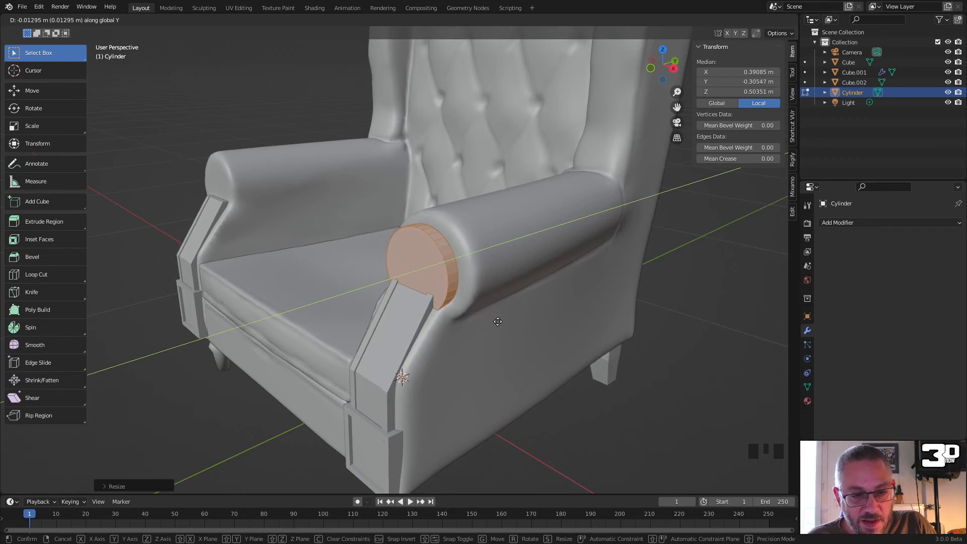
{"action": "left_click", "coordinate": [498, 321]}
{"action": "middle_click_drag", "start_coordinate": [498, 322], "coordinate": [422, 275]}
{"action": "scroll", "coordinate": [578, 310], "scroll_direction": "up", "scroll_amount": 3}
{"action": "scroll", "coordinate": [578, 310], "scroll_direction": "up", "scroll_amount": 3}
{"action": "scroll", "coordinate": [395, 291], "scroll_direction": "up", "scroll_amount": 2}
{"action": "key", "text": "g"}
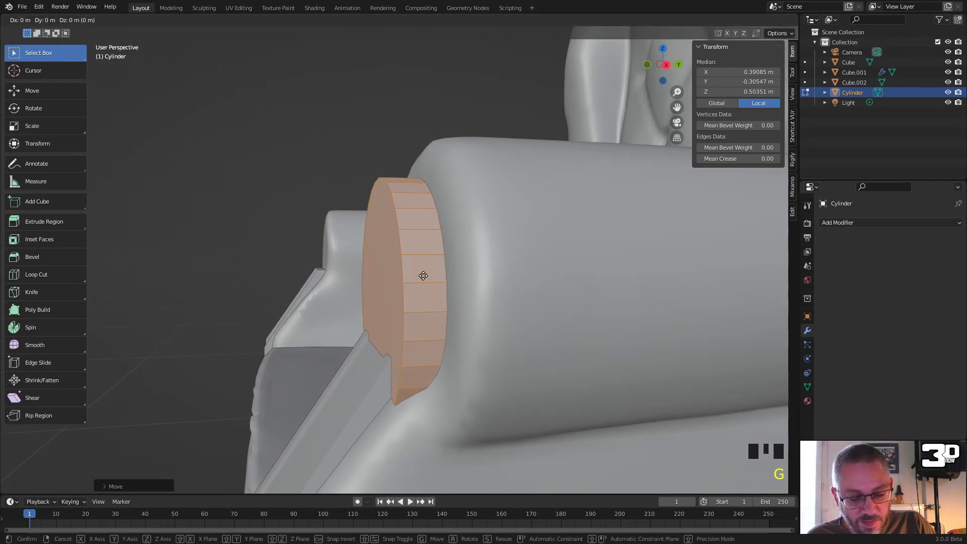
{"action": "key", "text": "y"}
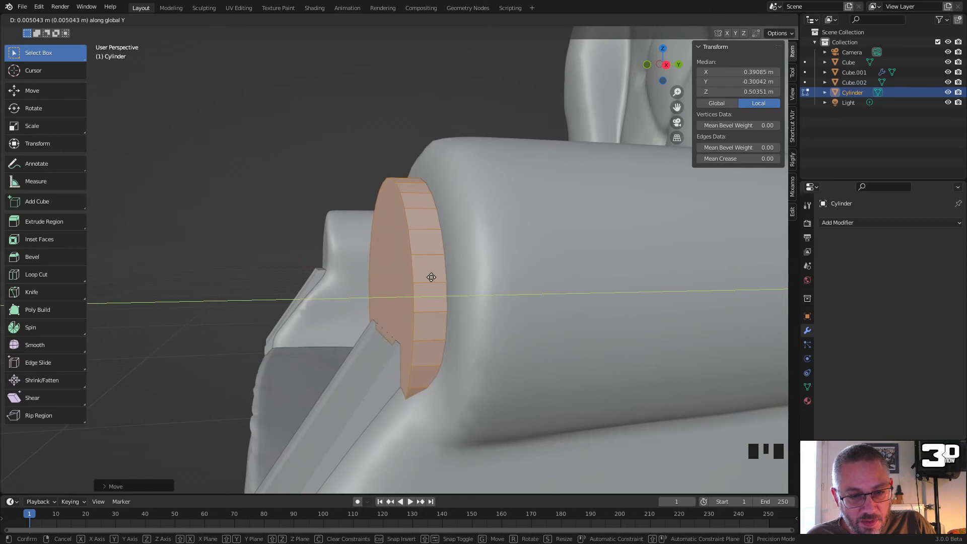
{"action": "left_click", "coordinate": [431, 277]}
Step: Centre the disc on the armrest roll's front, at about X 0.401 m, Z 0.509 m
{"action": "scroll", "coordinate": [390, 331], "scroll_direction": "down", "scroll_amount": 1}
{"action": "middle_click_drag", "start_coordinate": [391, 330], "coordinate": [487, 336]}
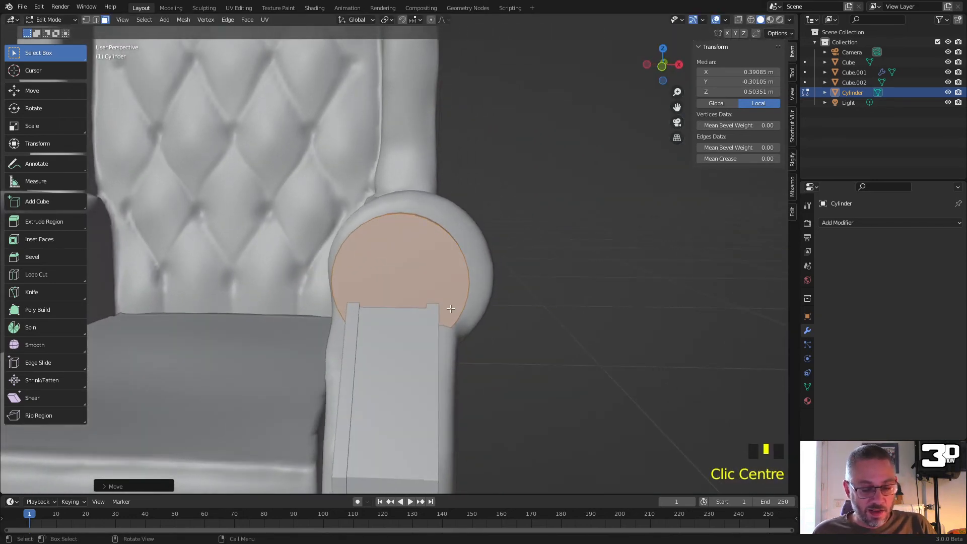
{"action": "key", "text": "g"}
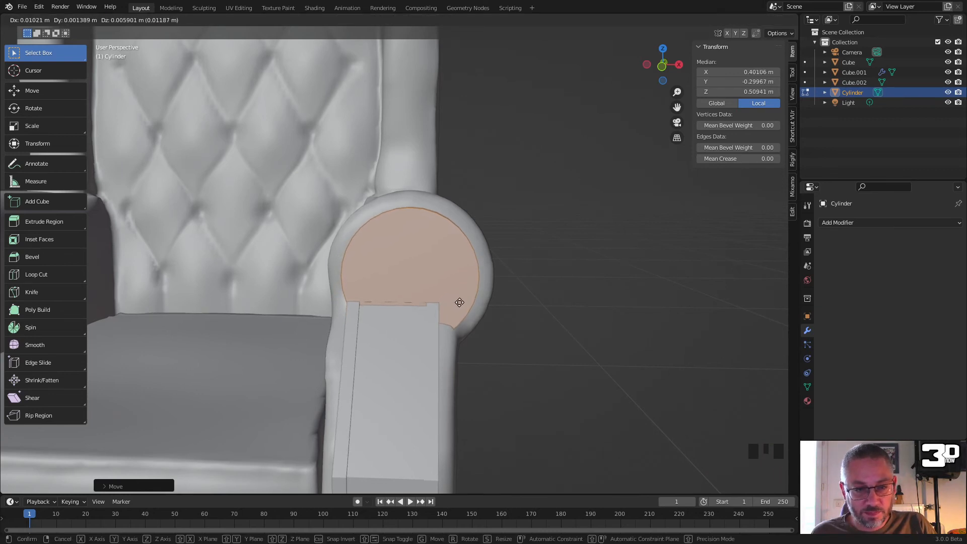
{"action": "left_click", "coordinate": [459, 302]}
{"action": "middle_click_drag", "start_coordinate": [459, 303], "coordinate": [447, 293]}
Step: Inset the disc's front face to leave a narrow rim, and extrude the inner face forward about 0.003 m
{"action": "middle_click_drag", "start_coordinate": [481, 343], "coordinate": [431, 319]}
{"action": "scroll", "coordinate": [423, 317], "scroll_direction": "up", "scroll_amount": 3}
{"action": "scroll", "coordinate": [392, 376], "scroll_direction": "down", "scroll_amount": 2}
{"action": "scroll", "coordinate": [401, 323], "scroll_direction": "up", "scroll_amount": 4}
{"action": "left_click", "coordinate": [407, 277]}
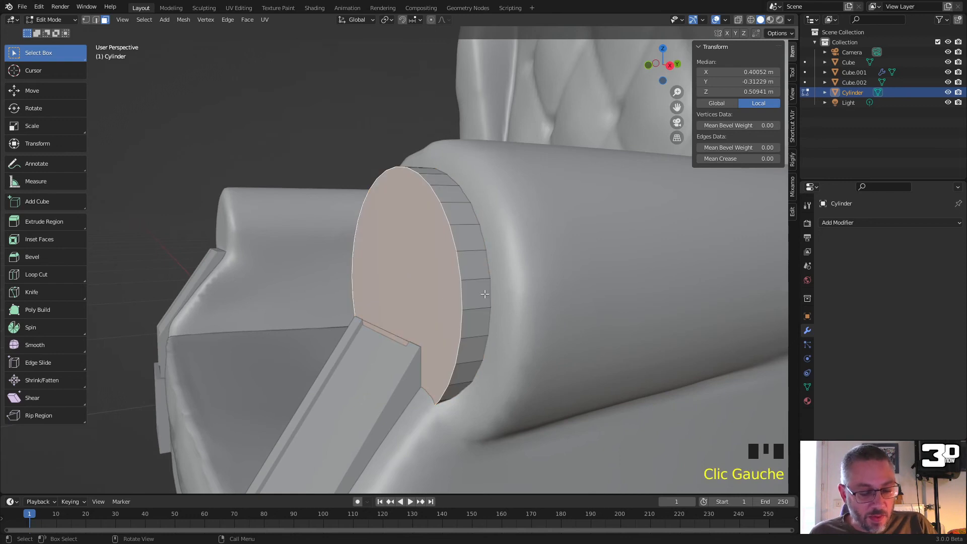
{"action": "key", "text": "i"}
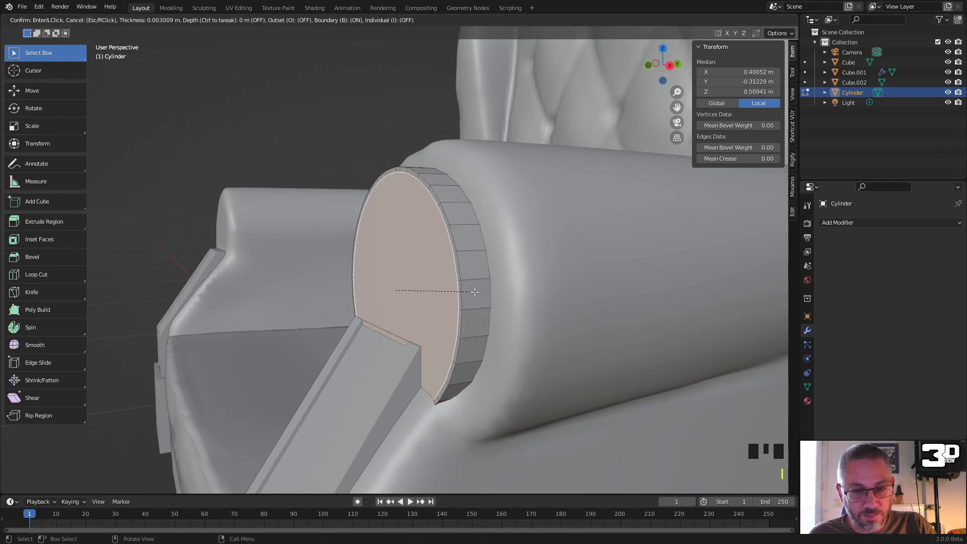
{"action": "left_click", "coordinate": [460, 305]}
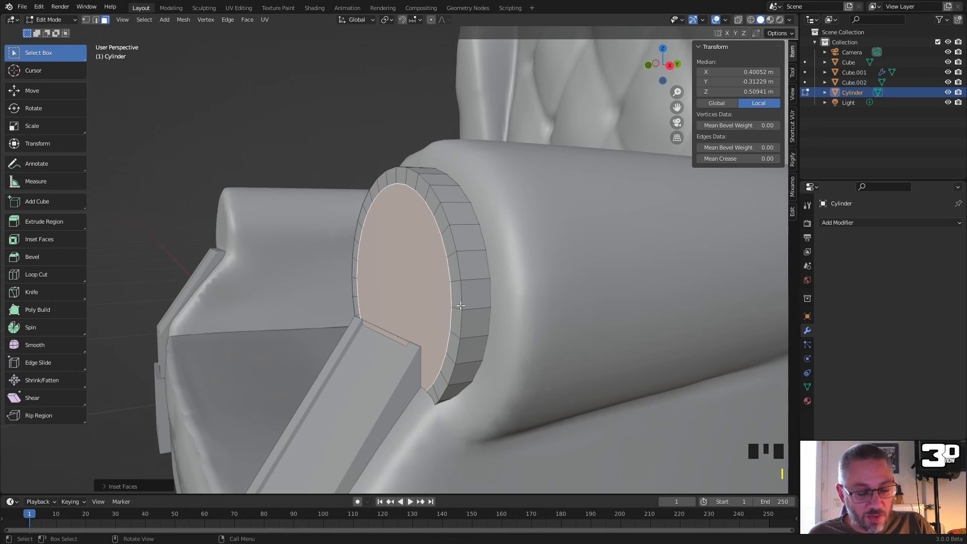
{"action": "key", "text": "e"}
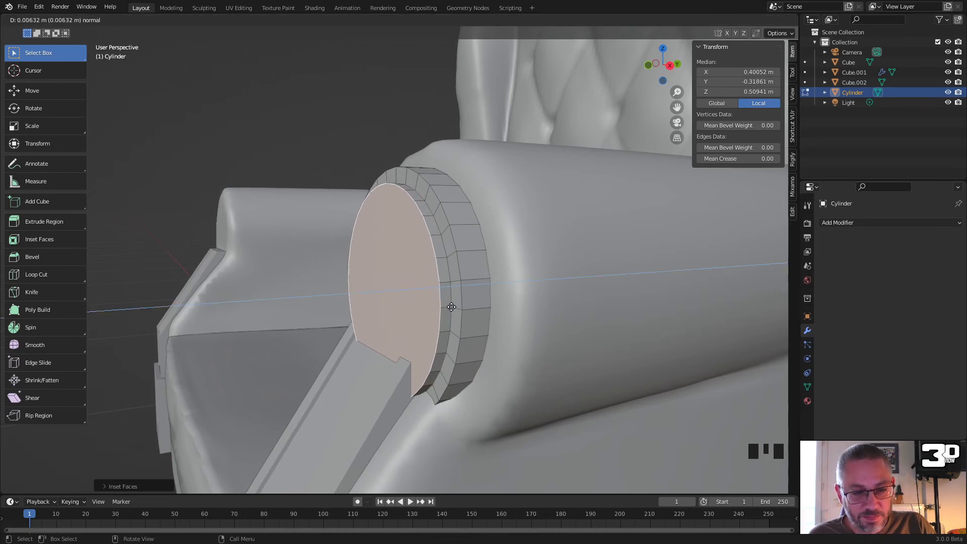
{"action": "left_click", "coordinate": [457, 308]}
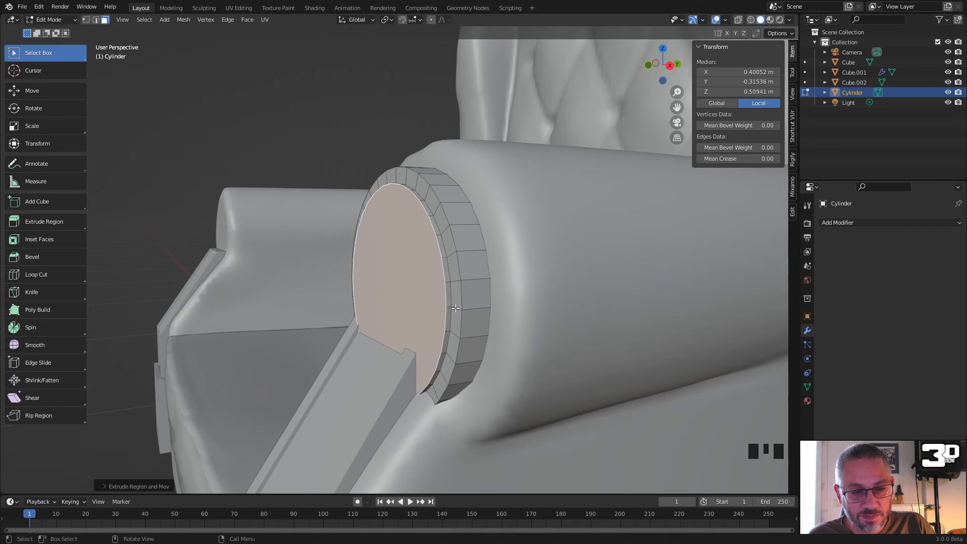
Step: Examine the stepped disc's size and placement against the armrest and the whole chair
{"action": "scroll", "coordinate": [456, 308], "scroll_direction": "down", "scroll_amount": 4}
{"action": "middle_click_drag", "start_coordinate": [456, 308], "coordinate": [501, 324]}
{"action": "left_click", "coordinate": [595, 261]}
{"action": "scroll", "coordinate": [543, 285], "scroll_direction": "down", "scroll_amount": 4}
{"action": "mouse_move", "coordinate": [544, 285]}
{"action": "middle_mouse_down"}
{"action": "mouse_move", "coordinate": [602, 241]}
{"action": "mouse_move", "coordinate": [528, 280]}
{"action": "middle_mouse_up"}
{"action": "scroll", "coordinate": [529, 280], "scroll_direction": "up", "scroll_amount": 4}
{"action": "scroll", "coordinate": [529, 281], "scroll_direction": "down", "scroll_amount": 4}
{"action": "key", "text": "Tab"}
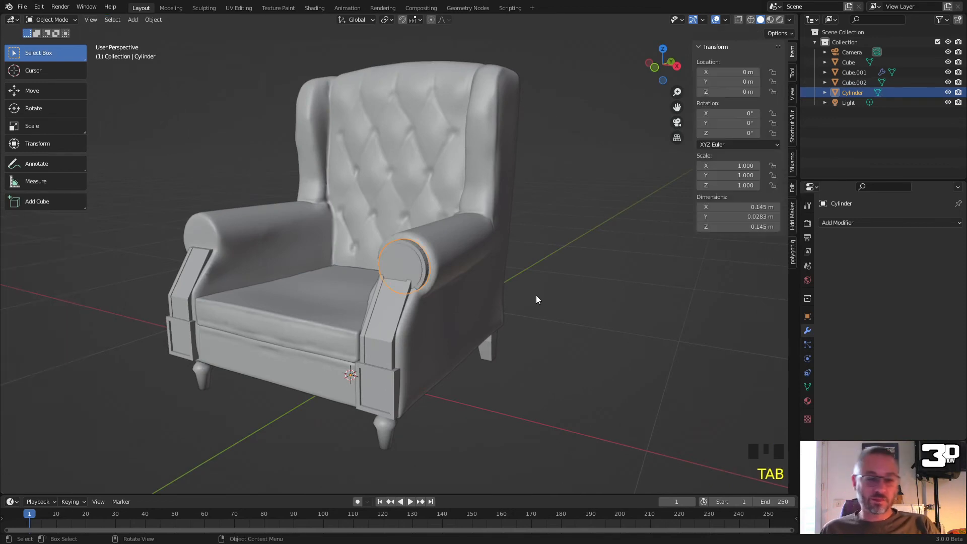
{"action": "key", "text": "Tab"}
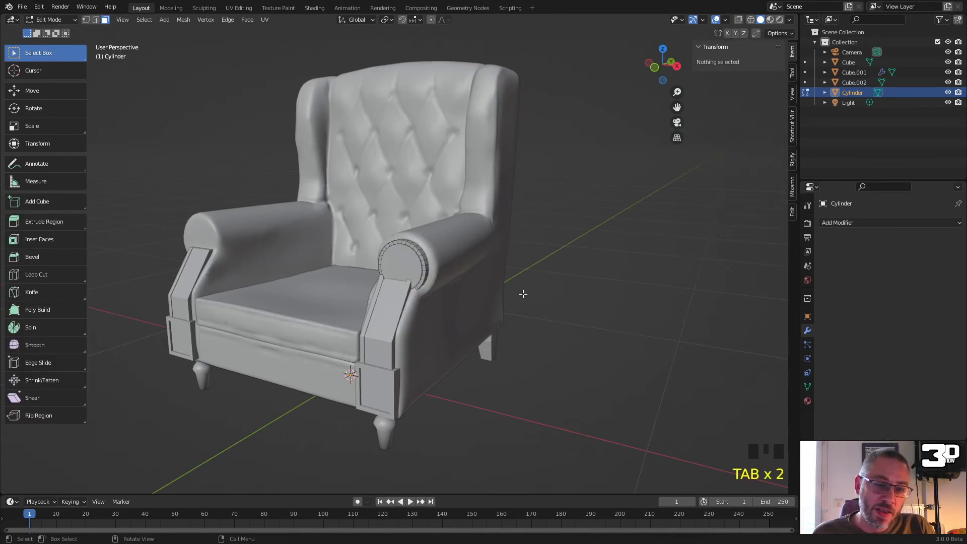
Step: Snap the 3D cursor to the centre of the disc's raised front face
{"action": "left_click", "coordinate": [402, 265]}
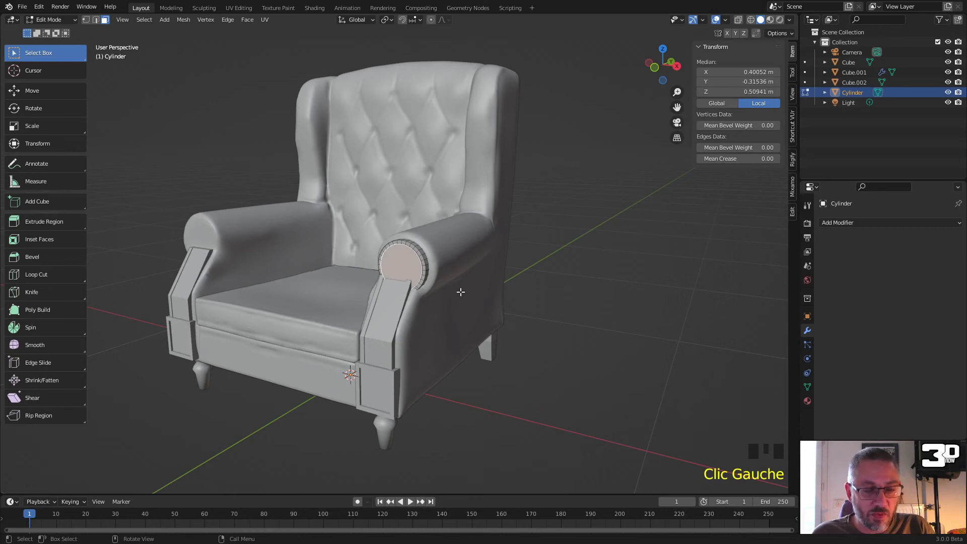
{"action": "key", "text": "shift+s"}
{"action": "key", "text": "shift+s"}
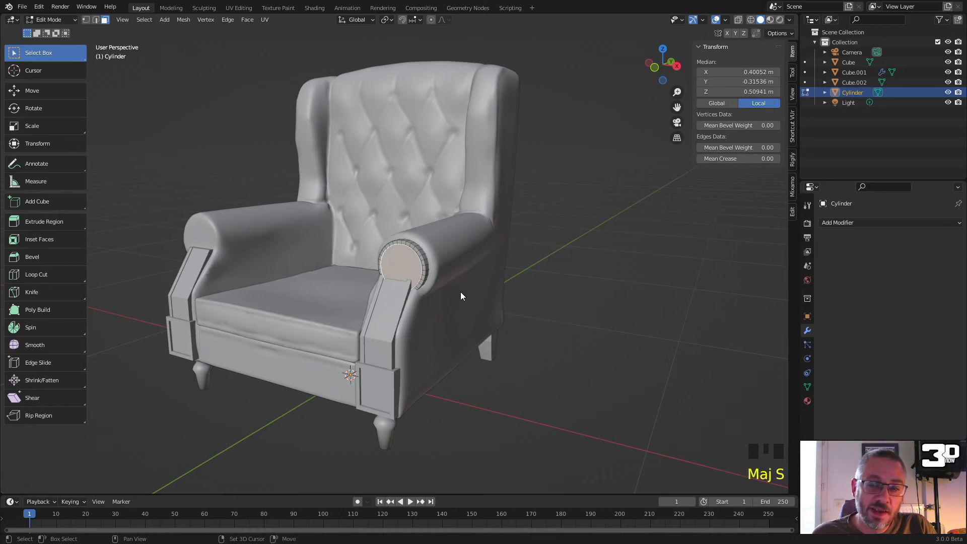
{"action": "left_click", "coordinate": [470, 351]}
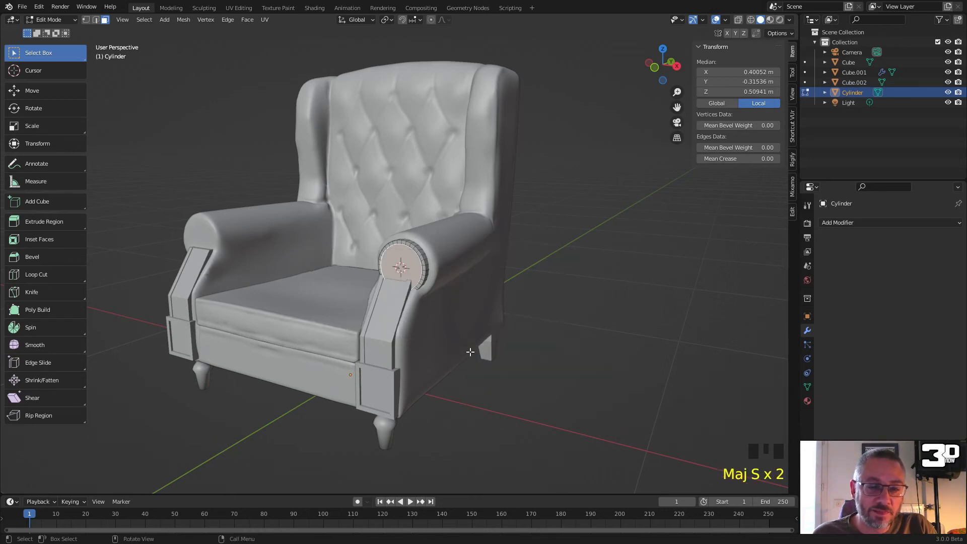
Step: Add a UV sphere as a new, separate object at the 3D cursor
{"action": "key", "text": "Tab"}
{"action": "key", "text": "shift+a"}
{"action": "mouse_move", "coordinate": [393, 289]}
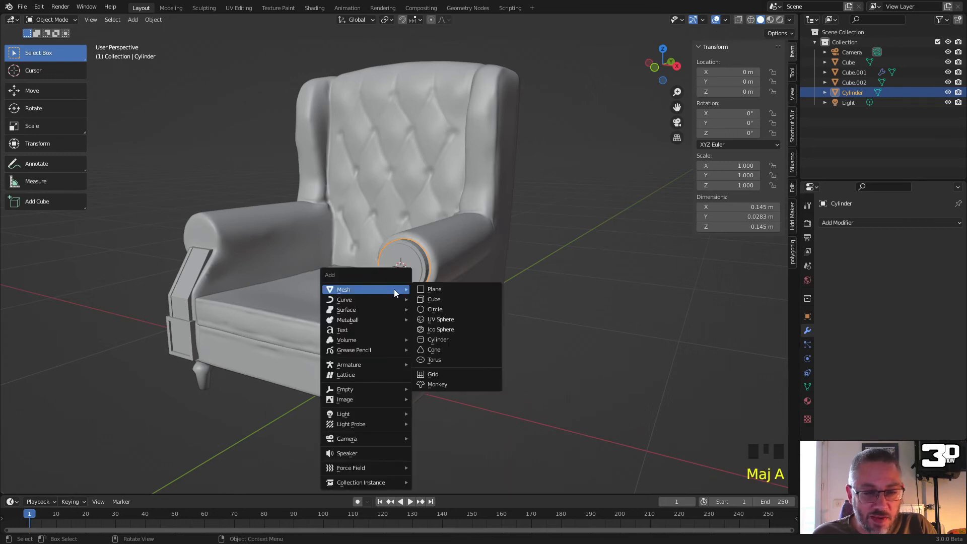
{"action": "left_click", "coordinate": [451, 318]}
{"action": "scroll", "coordinate": [446, 321], "scroll_direction": "down", "scroll_amount": 3}
{"action": "scroll", "coordinate": [446, 318], "scroll_direction": "up", "scroll_amount": 1}
{"action": "middle_click_drag", "start_coordinate": [445, 318], "coordinate": [413, 333]}
Step: Rotate the sphere's mesh 90° about X so its poles point along Y
{"action": "key", "text": "Tab"}
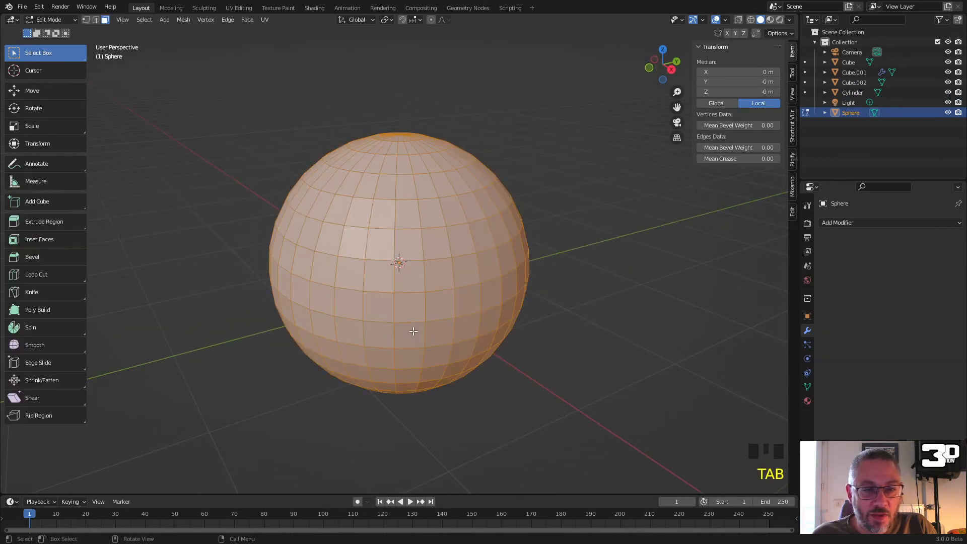
{"action": "key", "text": "r"}
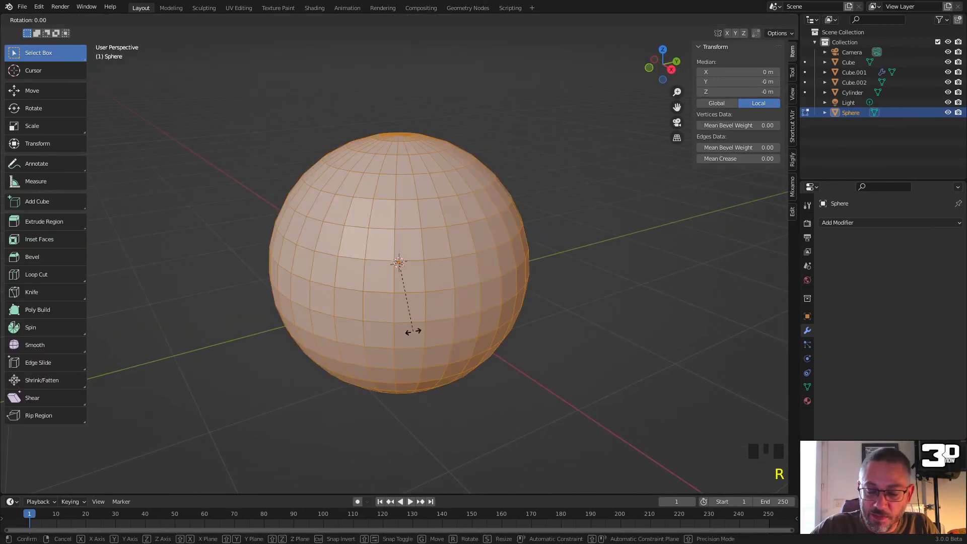
{"action": "type", "text": "90"}
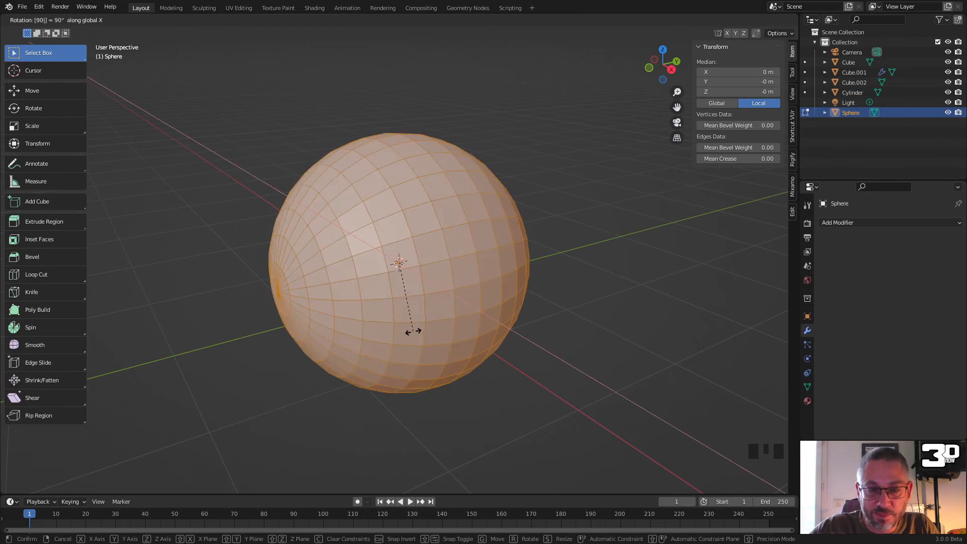
{"action": "key", "text": "Return"}
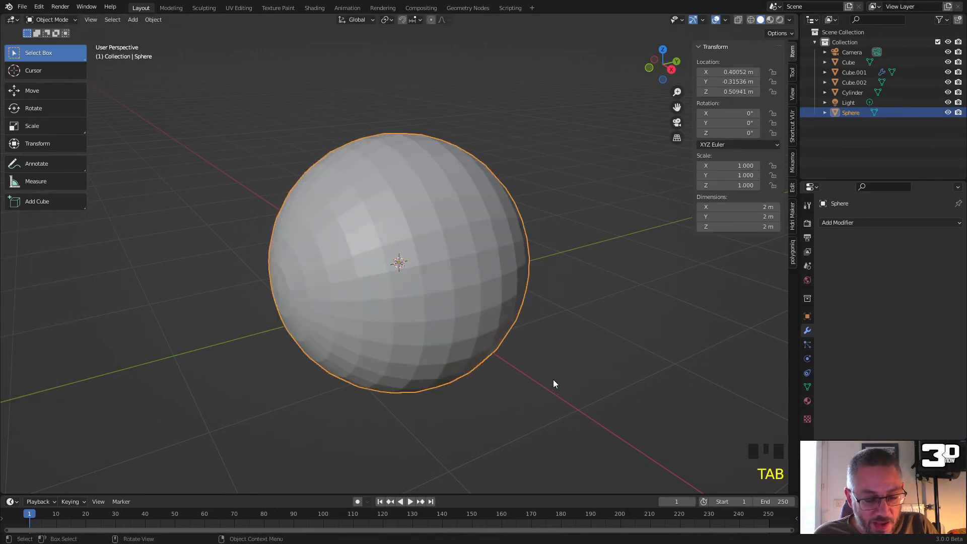
{"action": "key", "text": "Tab"}
Step: Scale the sphere's mesh down uniformly until it roughly matches the disc's raised inner face
{"action": "key", "text": "s"}
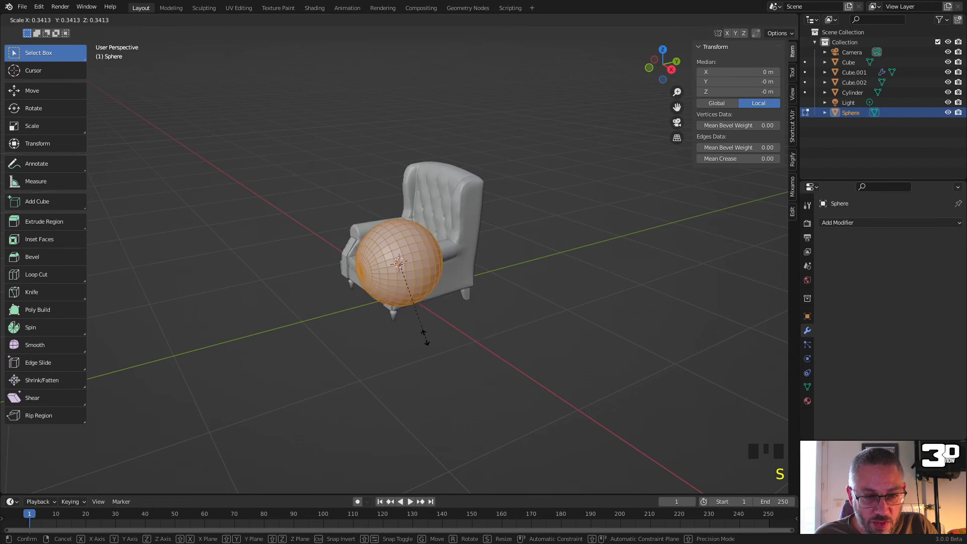
{"action": "left_click", "coordinate": [404, 279]}
{"action": "key", "text": "KP_Decimal"}
{"action": "middle_click_drag", "start_coordinate": [396, 259], "coordinate": [457, 263]}
{"action": "scroll", "coordinate": [432, 275], "scroll_direction": "down", "scroll_amount": 5}
Step: Flatten the sphere along Y into a shallow dome protruding from the disc's front face
{"action": "key", "text": "s"}
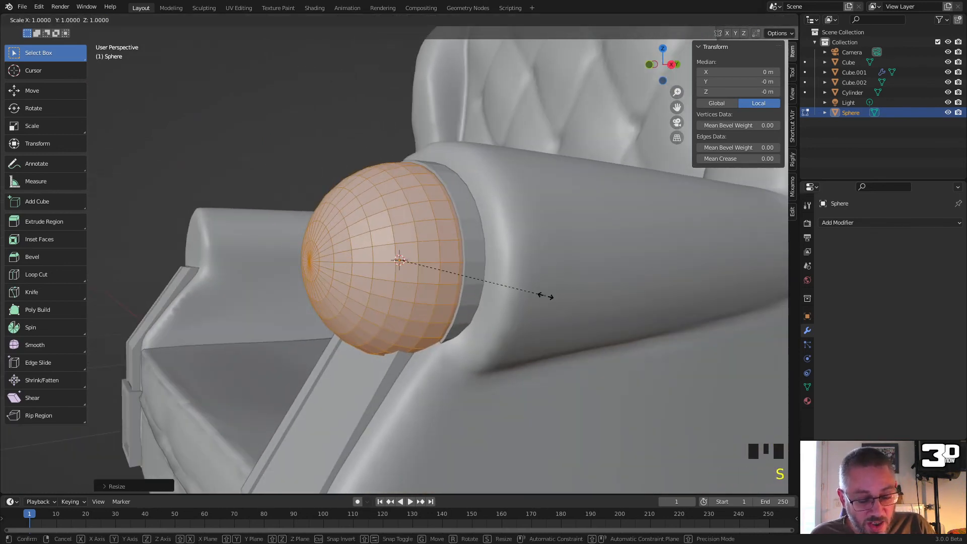
{"action": "key", "text": "y"}
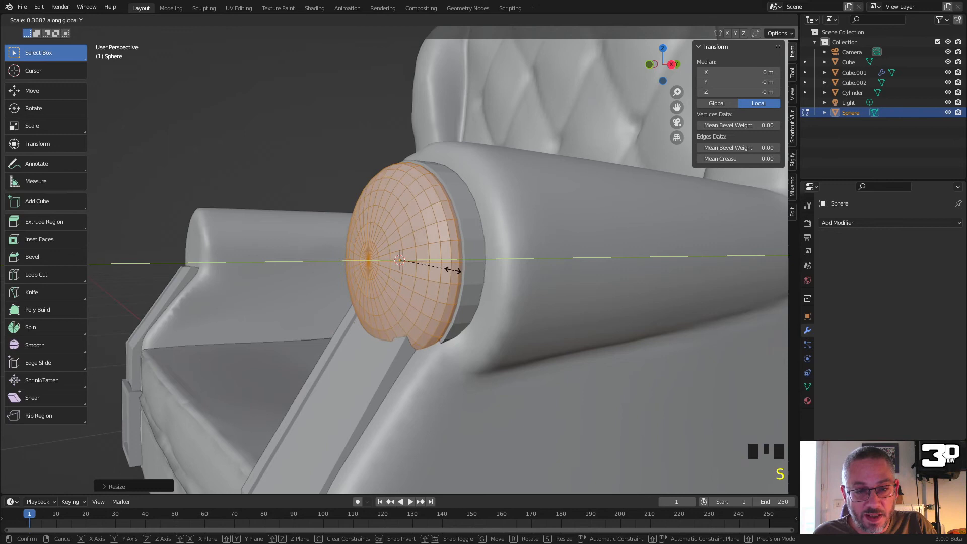
{"action": "left_click", "coordinate": [435, 263]}
{"action": "scroll", "coordinate": [436, 264], "scroll_direction": "down", "scroll_amount": 4}
{"action": "middle_click_drag", "start_coordinate": [438, 264], "coordinate": [428, 297]}
{"action": "left_click", "coordinate": [495, 297]}
{"action": "scroll", "coordinate": [492, 302], "scroll_direction": "down", "scroll_amount": 3}
{"action": "scroll", "coordinate": [398, 276], "scroll_direction": "up", "scroll_amount": 4}
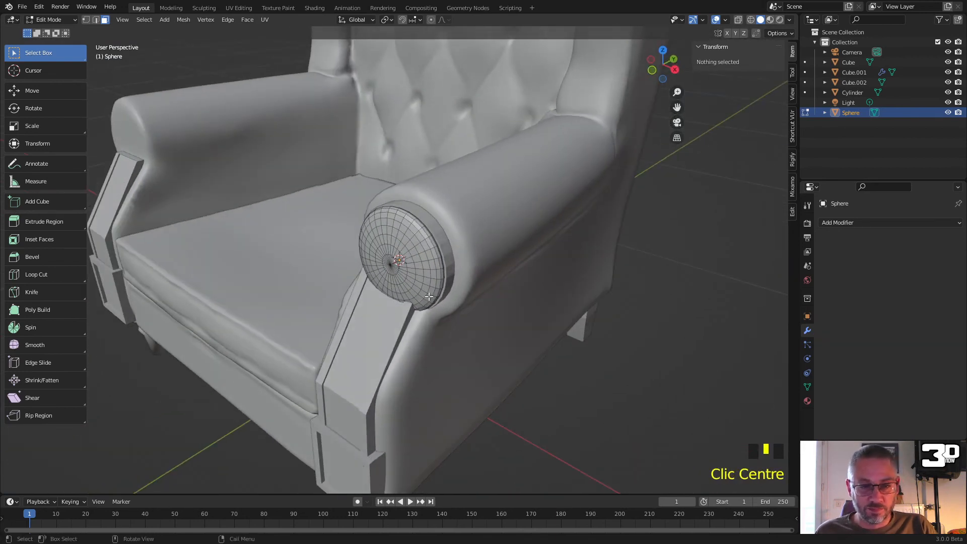
Step: Join the disc and the flattened sphere into the mirrored object holding the armrest front panels and legs
{"action": "key", "text": "Tab"}
{"action": "left_click", "coordinate": [420, 243]}
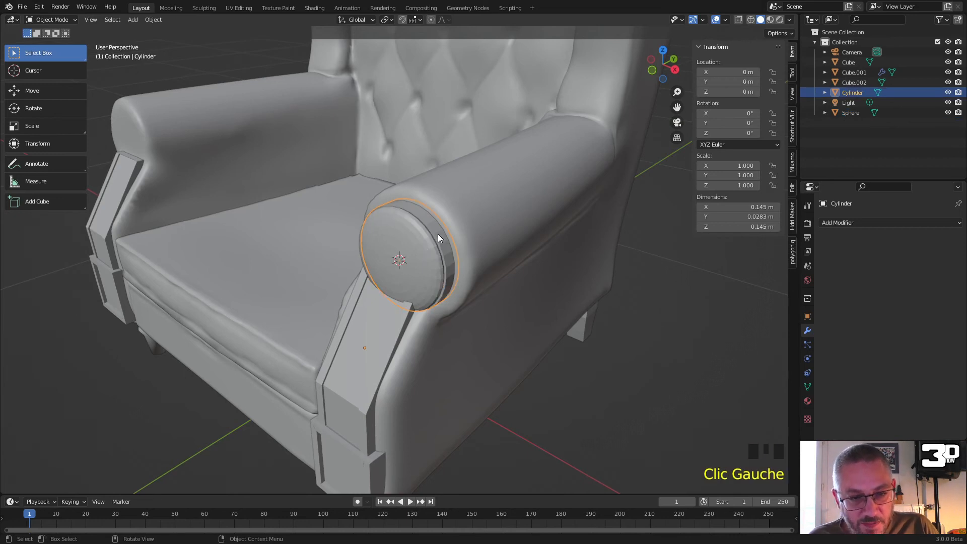
{"action": "left_click", "coordinate": [436, 234]}
{"action": "left_click", "coordinate": [434, 230]}
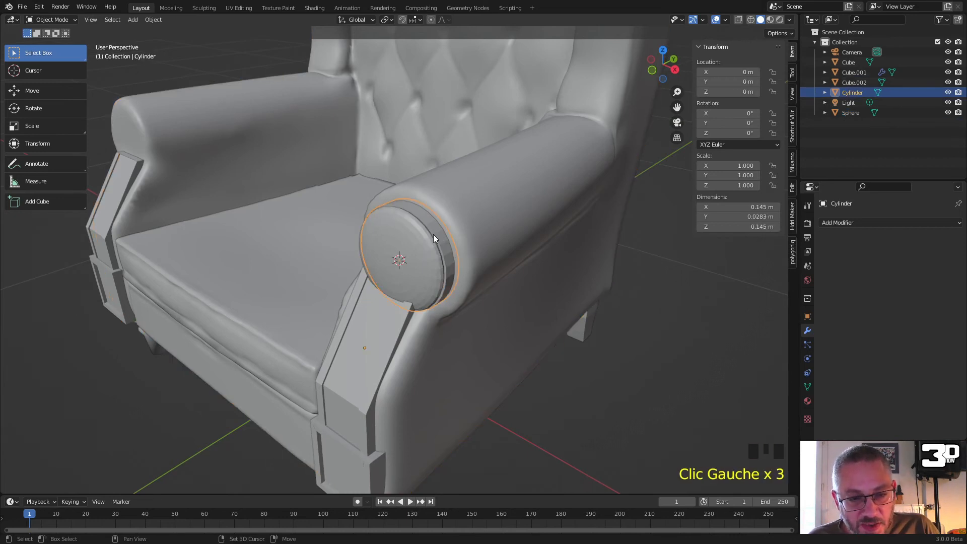
{"action": "left_click", "coordinate": [423, 253], "text": "shift"}
{"action": "left_click", "coordinate": [366, 373], "text": "shift"}
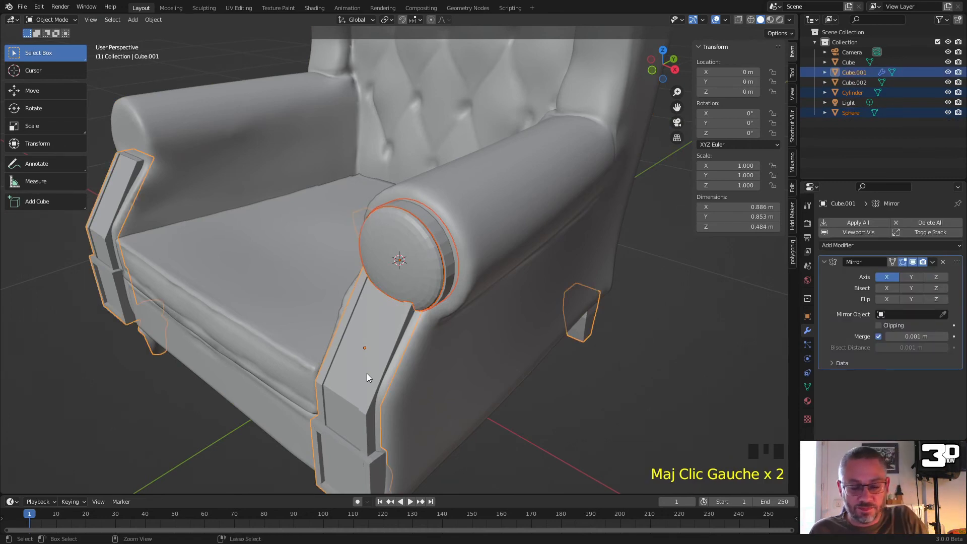
{"action": "key", "text": "ctrl+j"}
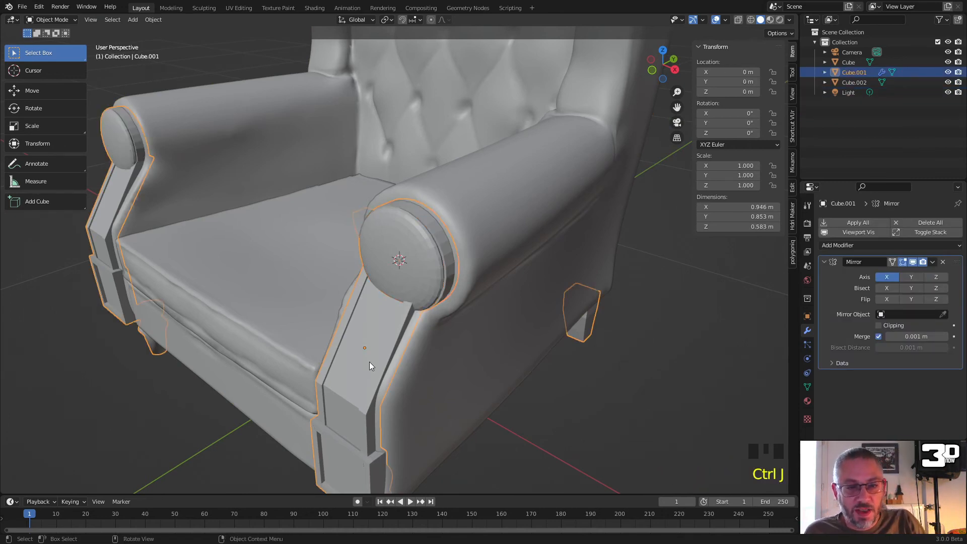
Step: Try smooth shading on the joined panels, discs and legs, and undo it
{"action": "right_click", "coordinate": [368, 359]}
{"action": "left_click", "coordinate": [366, 357]}
{"action": "middle_click_drag", "start_coordinate": [370, 359], "coordinate": [393, 330]}
{"action": "scroll", "coordinate": [389, 353], "scroll_direction": "down", "scroll_amount": 5}
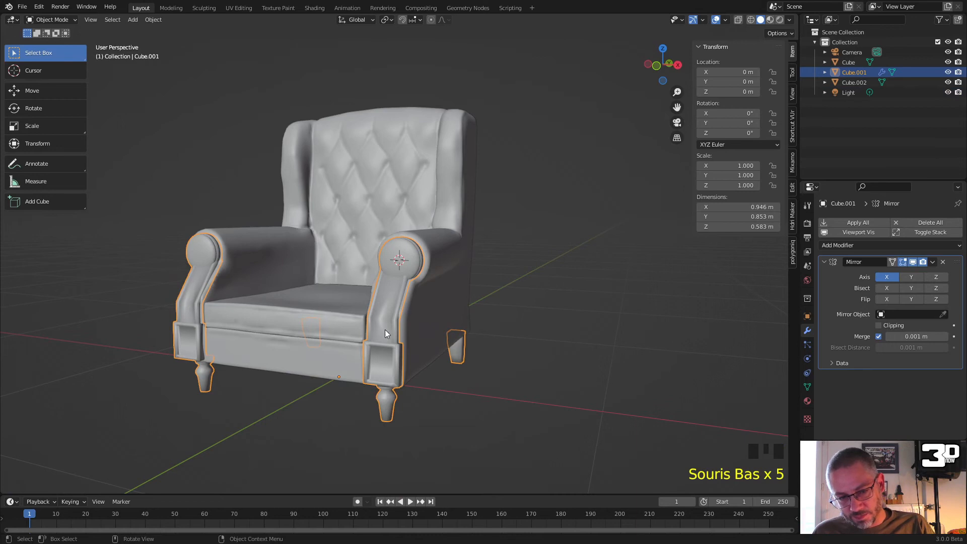
{"action": "key", "text": "ctrl+z"}
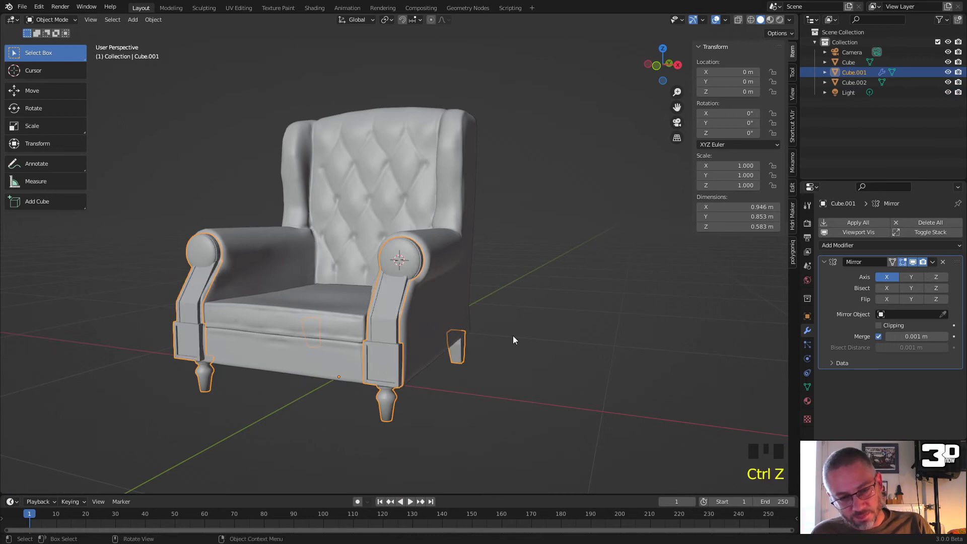
Step: Examine the armchair with its mirrored disc ornaments from the front and from a three-quarter angle
{"action": "left_click", "coordinate": [447, 351]}
{"action": "middle_click_drag", "start_coordinate": [448, 351], "coordinate": [464, 340]}
{"action": "left_click", "coordinate": [439, 295]}
{"action": "middle_click_drag", "start_coordinate": [439, 299], "coordinate": [479, 291]}
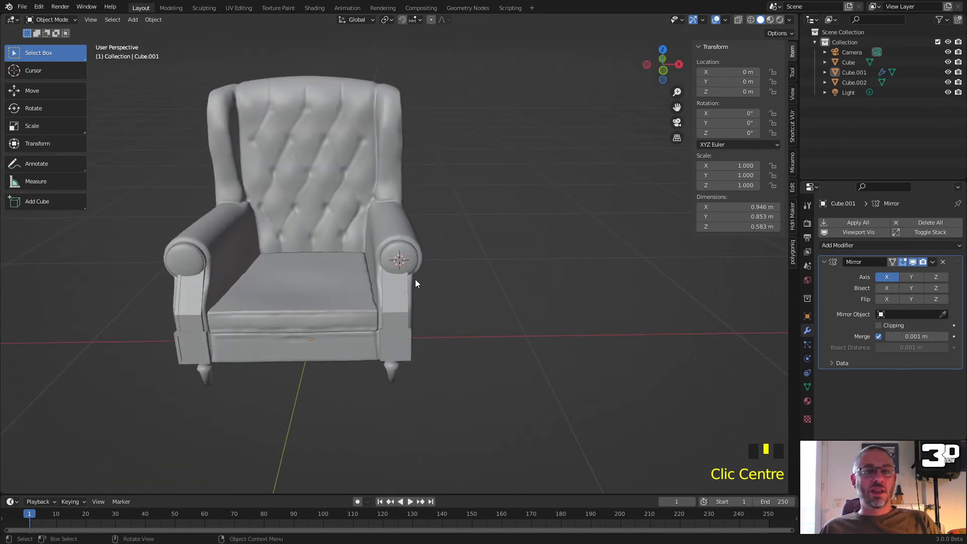
{"action": "scroll", "coordinate": [416, 280], "scroll_direction": "up", "scroll_amount": 4}
{"action": "scroll", "coordinate": [416, 280], "scroll_direction": "down", "scroll_amount": 1}
{"action": "mouse_move", "coordinate": [415, 280]}
{"action": "middle_mouse_down"}
{"action": "mouse_move", "coordinate": [410, 290]}
{"action": "mouse_move", "coordinate": [364, 271]}
{"action": "mouse_move", "coordinate": [384, 261]}
{"action": "mouse_move", "coordinate": [409, 282]}
{"action": "mouse_move", "coordinate": [470, 274]}
{"action": "mouse_move", "coordinate": [451, 283]}
{"action": "mouse_move", "coordinate": [444, 313]}
{"action": "mouse_move", "coordinate": [431, 317]}
{"action": "mouse_move", "coordinate": [394, 287]}
{"action": "mouse_move", "coordinate": [378, 288]}
{"action": "mouse_move", "coordinate": [415, 292]}
{"action": "middle_mouse_up"}
{"action": "scroll", "coordinate": [407, 301], "scroll_direction": "down", "scroll_amount": 1}
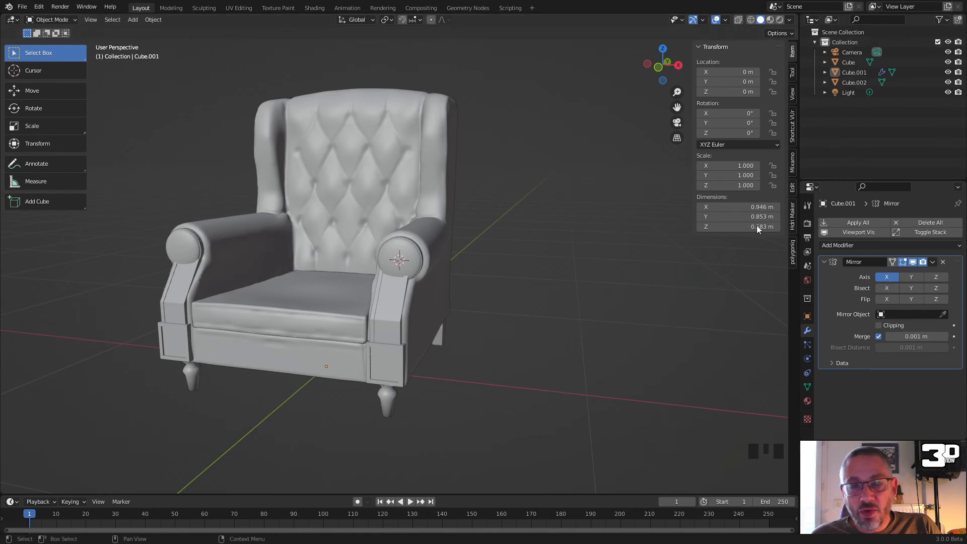
Step: Apply the Mirror modifier on the object holding the armrest front panels, discs and legs
{"action": "left_click", "coordinate": [409, 210]}
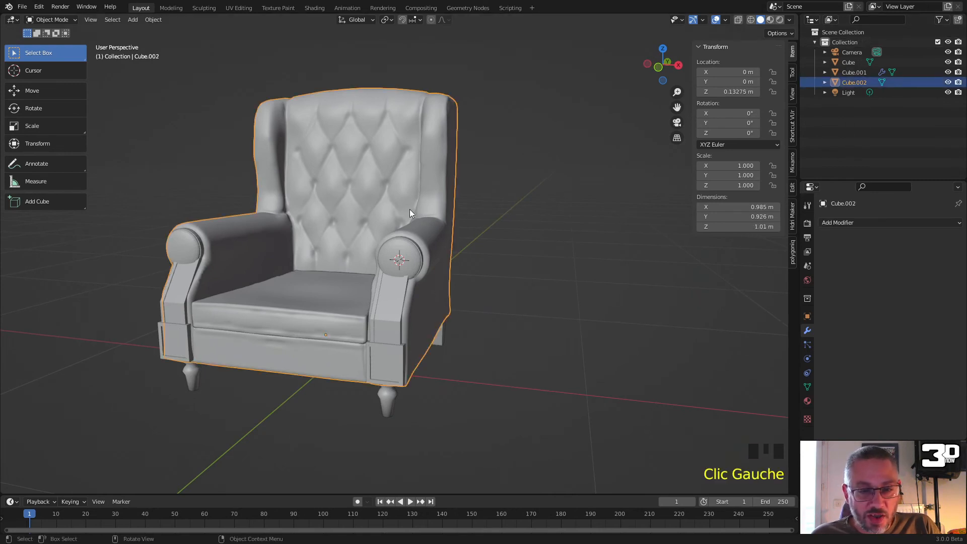
{"action": "double_click", "coordinate": [382, 400]}
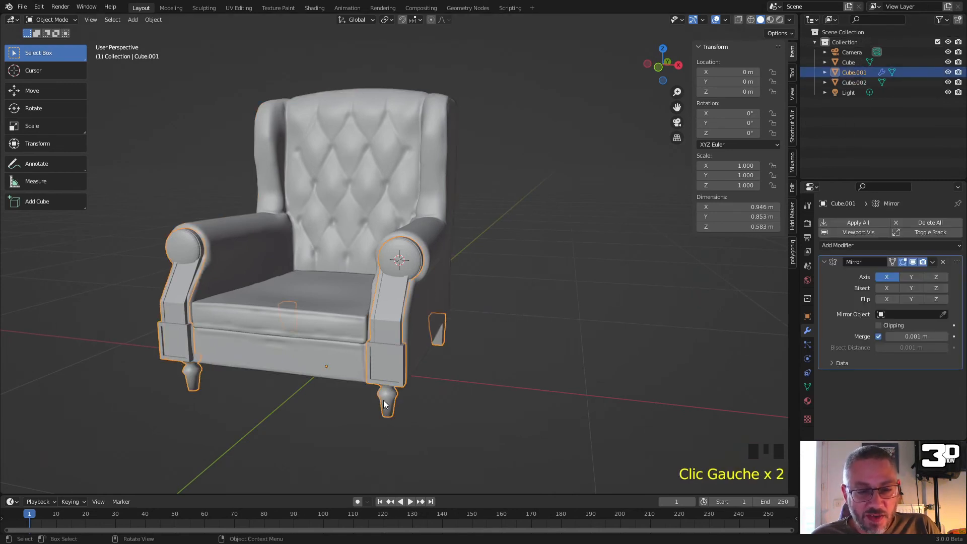
{"action": "left_click", "coordinate": [876, 224]}
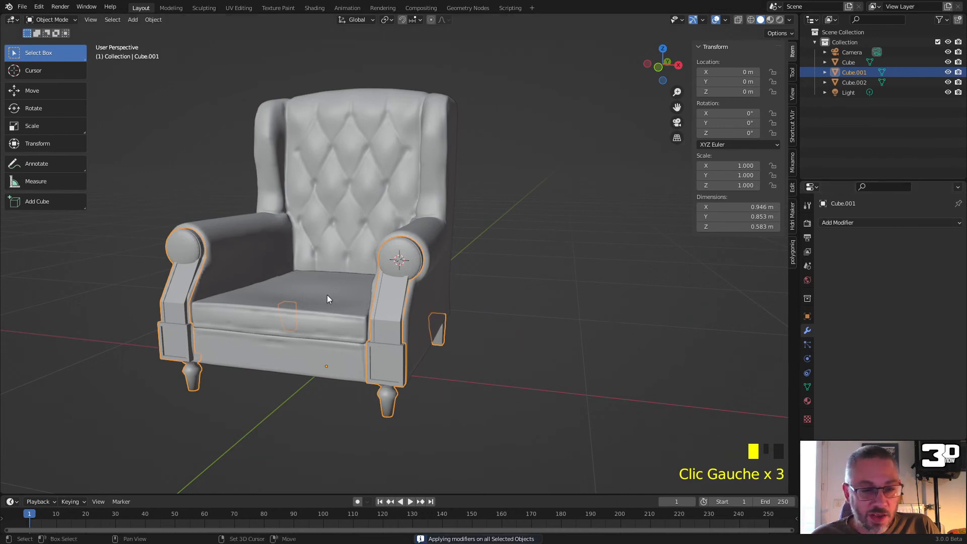
Step: Select the upholstered armchair body and rename it Fauteuil_corp
{"action": "left_click", "coordinate": [404, 202]}
{"action": "left_click", "coordinate": [401, 252]}
{"action": "middle_click_drag", "start_coordinate": [407, 256], "coordinate": [370, 155]}
{"action": "left_click", "coordinate": [369, 156]}
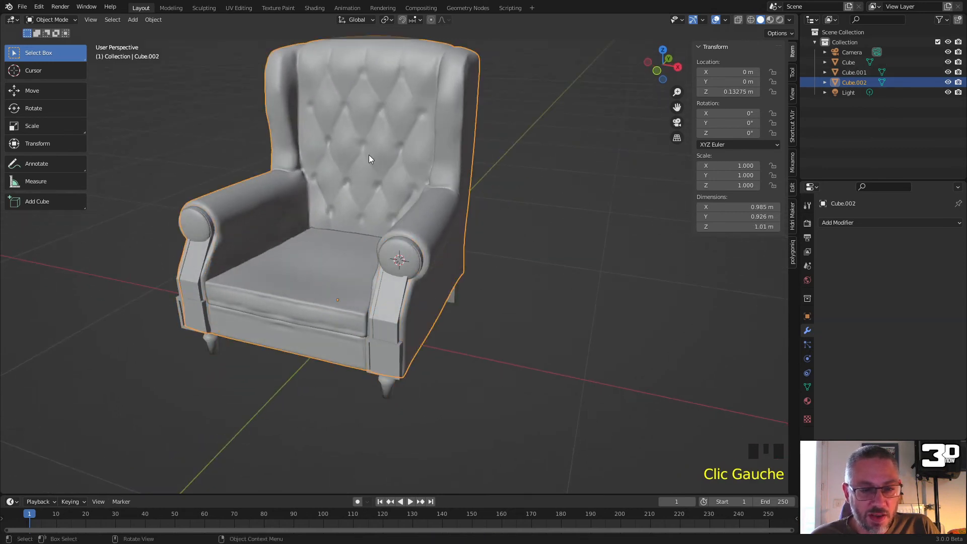
{"action": "scroll", "coordinate": [417, 278], "scroll_direction": "down", "scroll_amount": 2}
{"action": "middle_click_drag", "start_coordinate": [416, 288], "coordinate": [456, 301], "text": "shift"}
{"action": "left_click", "coordinate": [406, 173]}
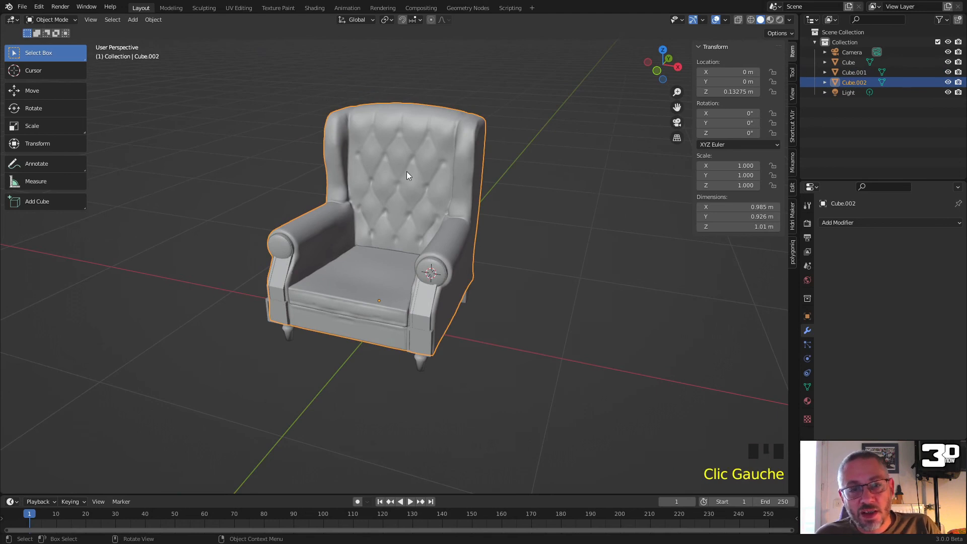
{"action": "double_click", "coordinate": [857, 82]}
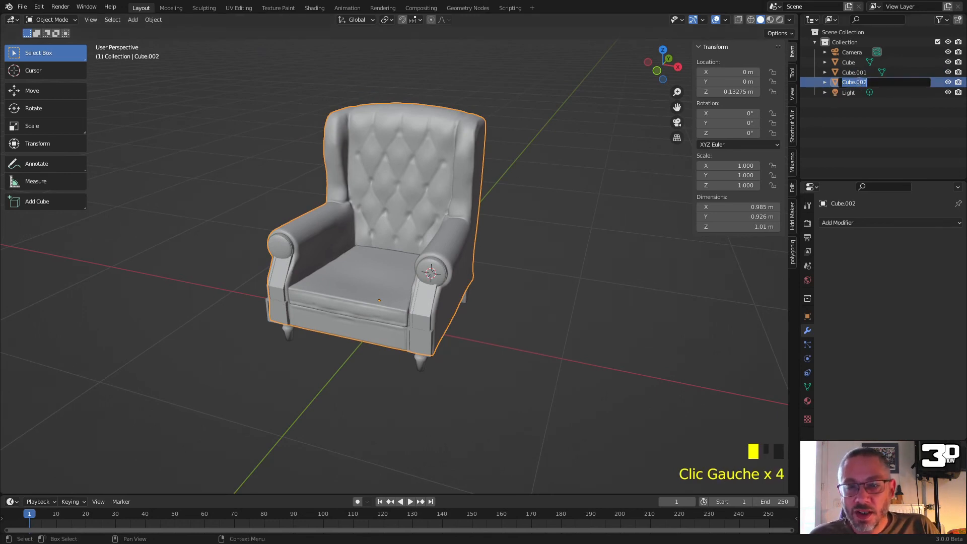
{"action": "type", "text": "Fauteuil_com"}
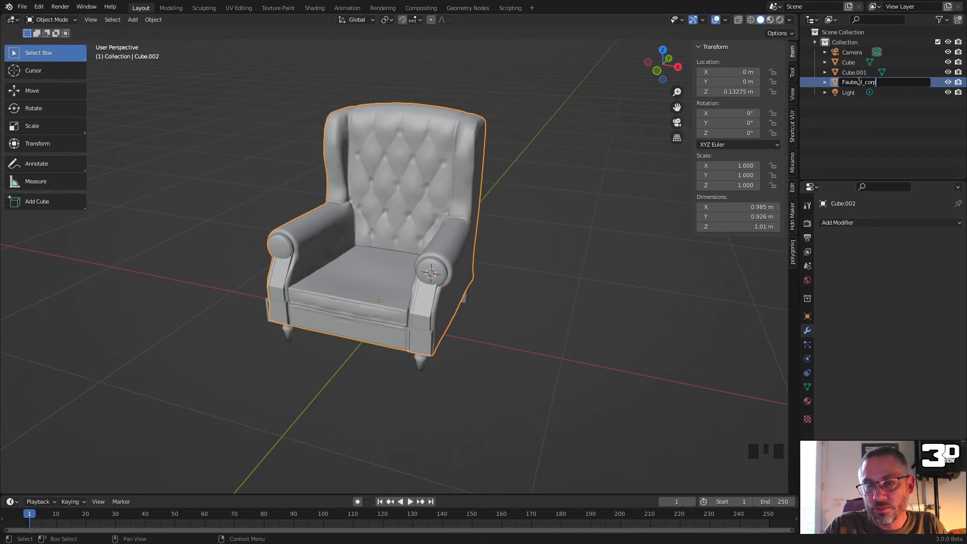
{"action": "key", "text": "Return"}
Step: Rename the object holding the armrest front panels, discs and legs as Fauteuil_pied, and deselect it
{"action": "left_click", "coordinate": [852, 74]}
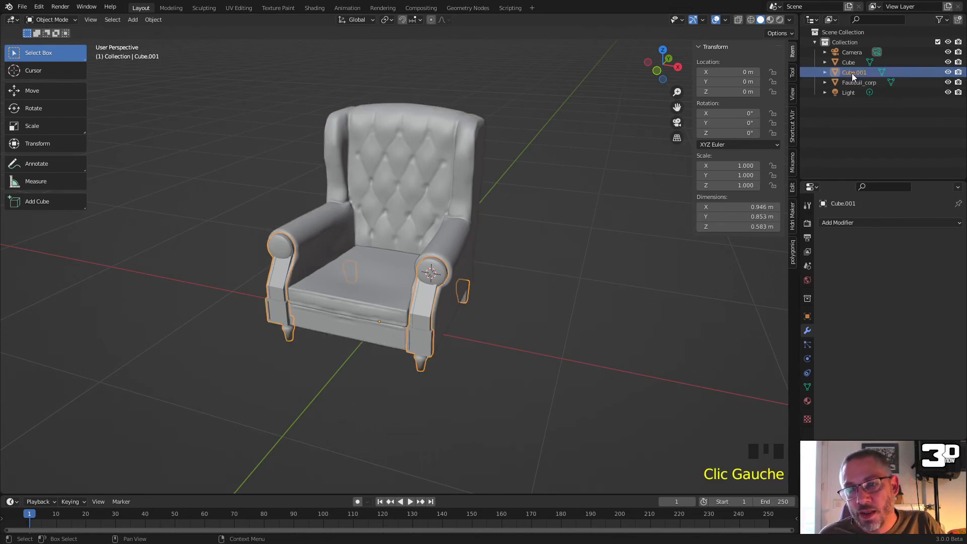
{"action": "double_click", "coordinate": [851, 73]}
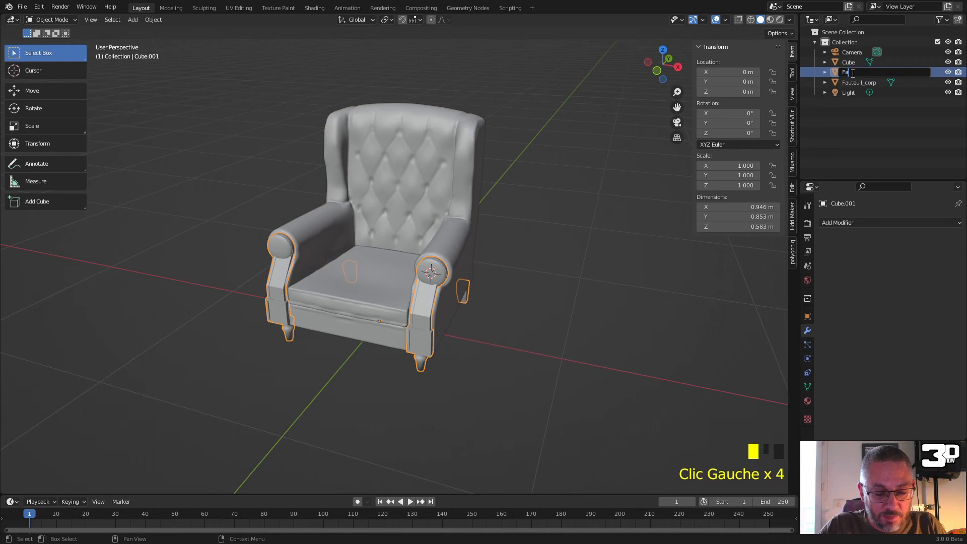
{"action": "type", "text": "Fauteuil_pied"}
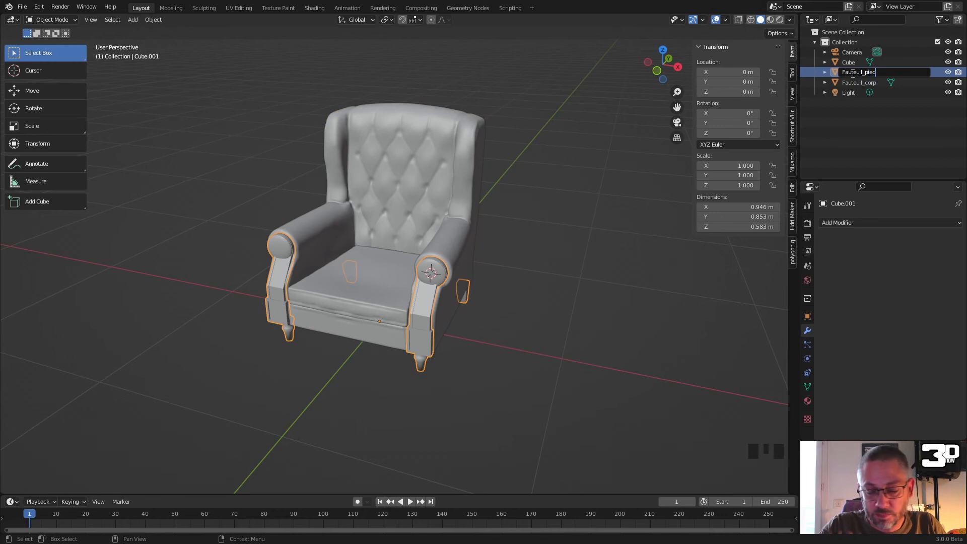
{"action": "key", "text": "Return"}
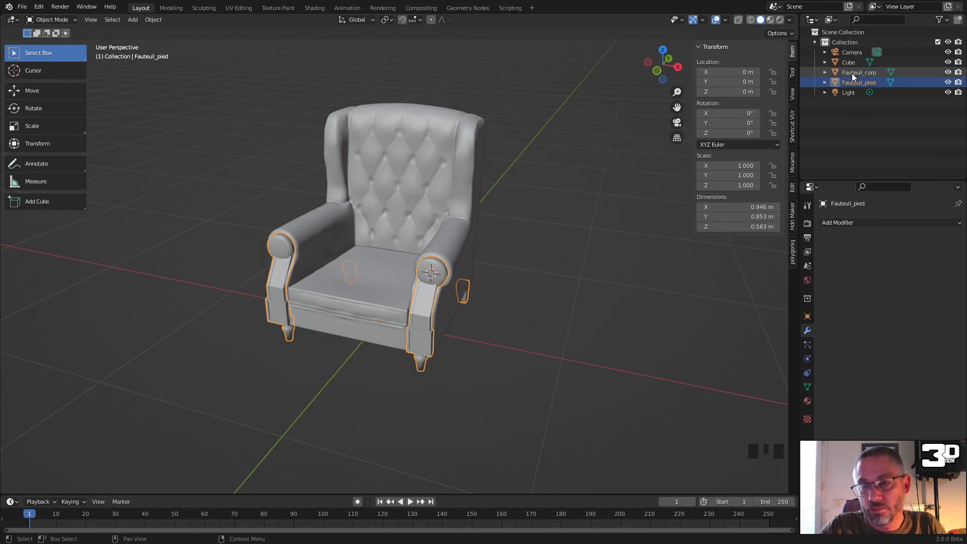
{"action": "left_click", "coordinate": [522, 268]}
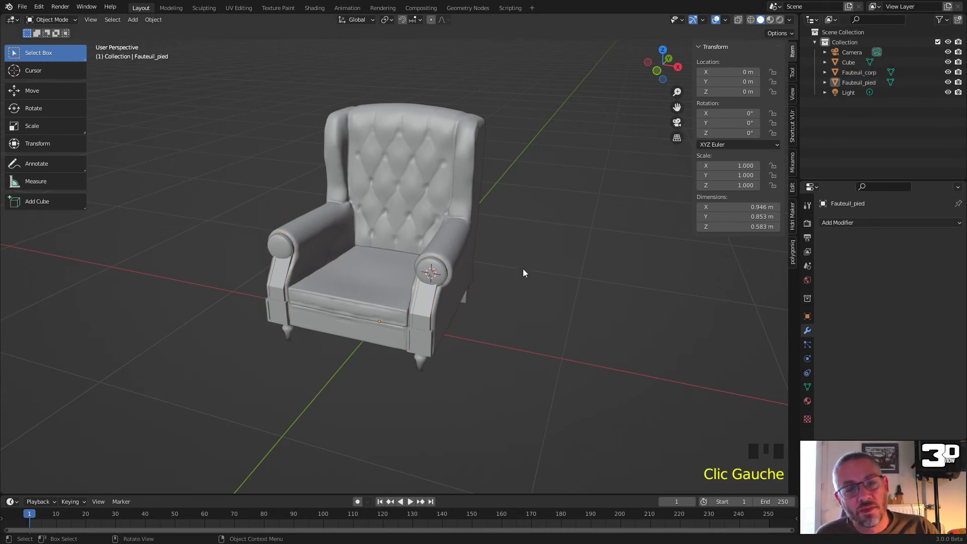
Step: Put the armchair body into Vertex Paint mode and enlarge the Draw brush radius to about 224 px
{"action": "scroll", "coordinate": [505, 277], "scroll_direction": "up", "scroll_amount": 3}
{"action": "middle_click_drag", "start_coordinate": [505, 277], "coordinate": [491, 270]}
{"action": "left_click", "coordinate": [467, 162]}
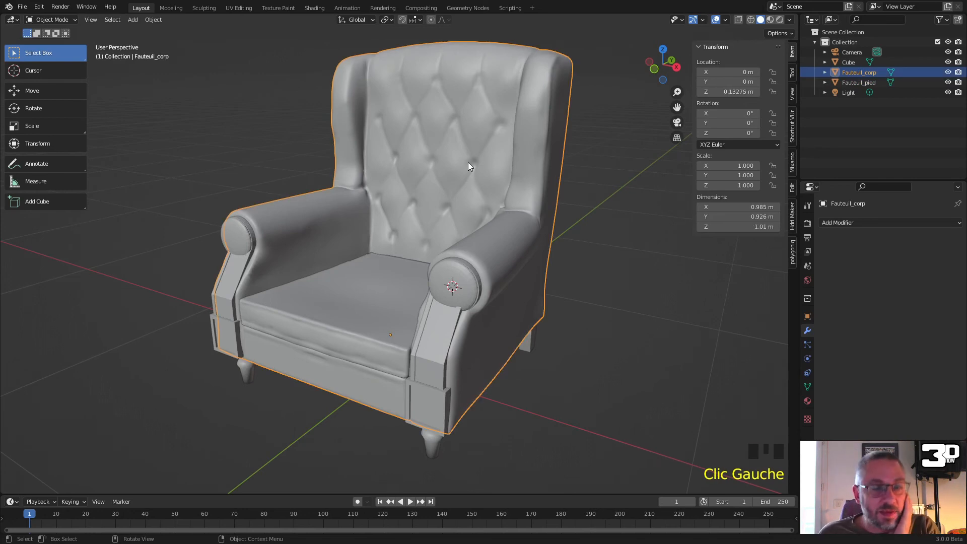
{"action": "left_click", "coordinate": [62, 20]}
{"action": "left_click", "coordinate": [67, 65]}
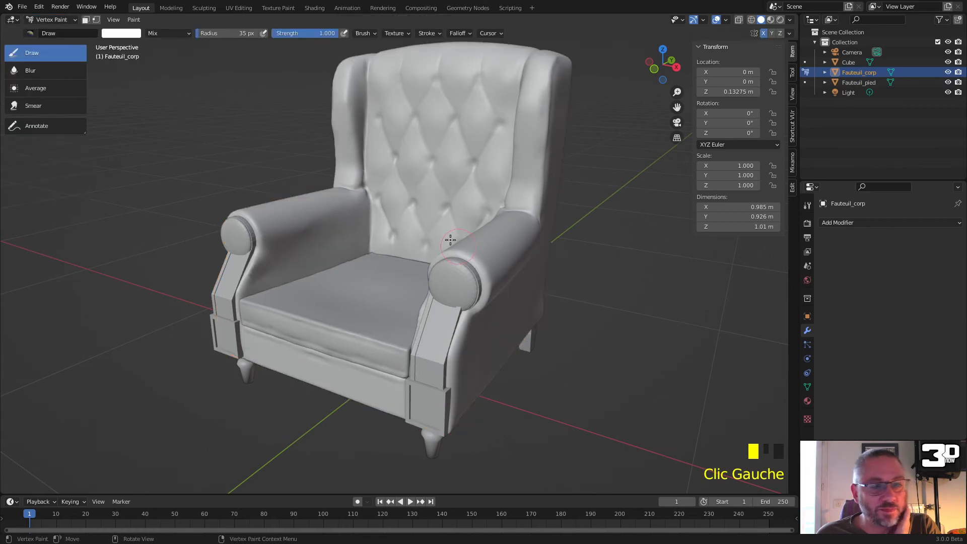
{"action": "key", "text": "f"}
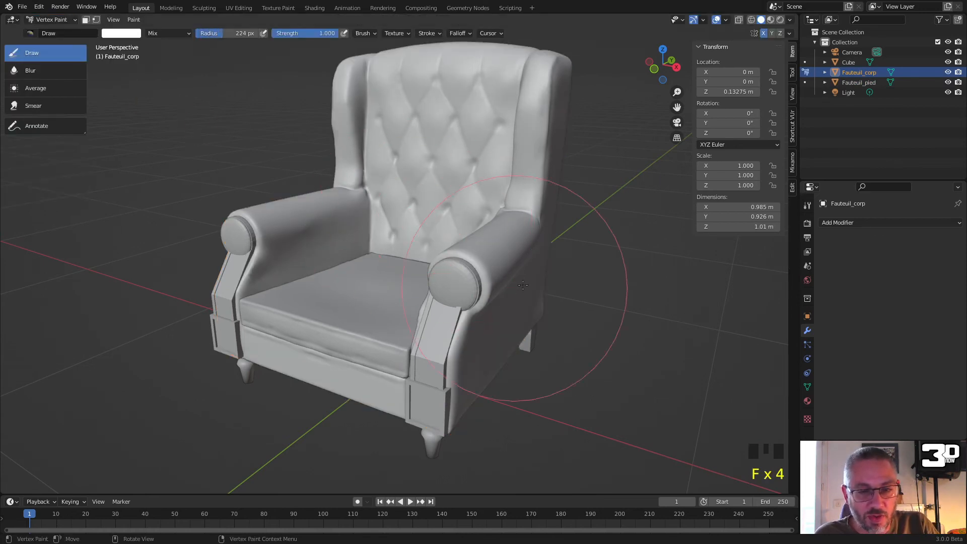
{"action": "left_click", "coordinate": [735, 227]}
Step: Set the Draw brush colour to a slightly darkened, softly desaturated red
{"action": "left_click", "coordinate": [806, 205]}
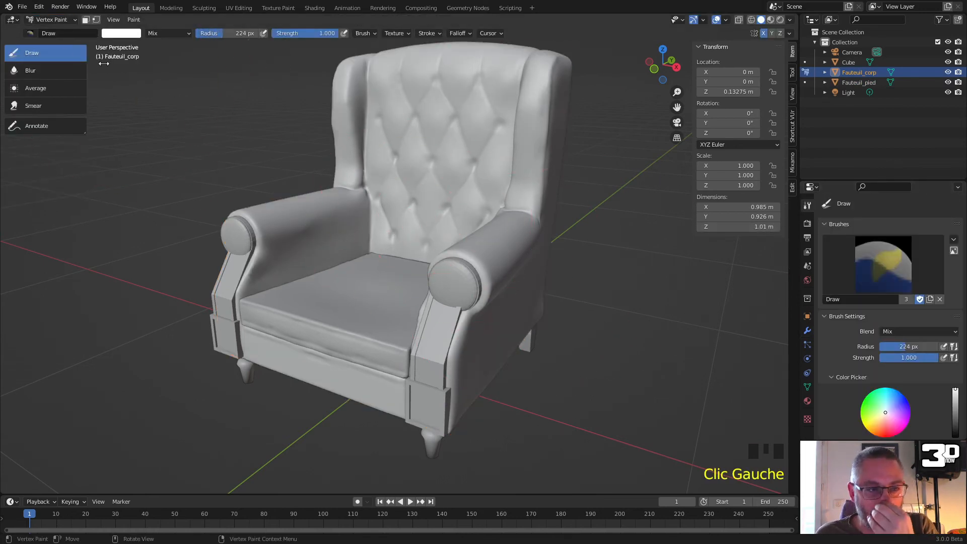
{"action": "left_click", "coordinate": [827, 224]}
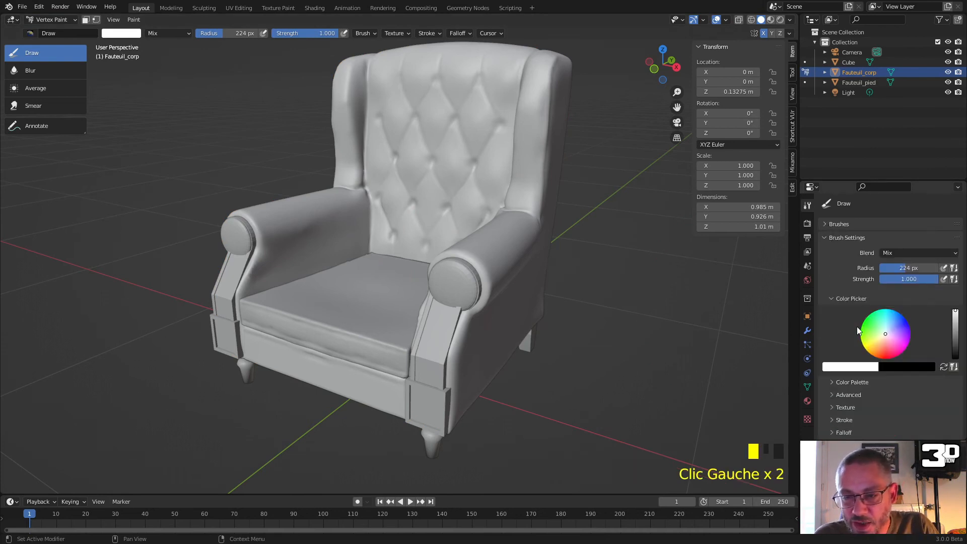
{"action": "left_click", "coordinate": [882, 355]}
{"action": "left_click_drag", "start_coordinate": [883, 355], "coordinate": [885, 357]}
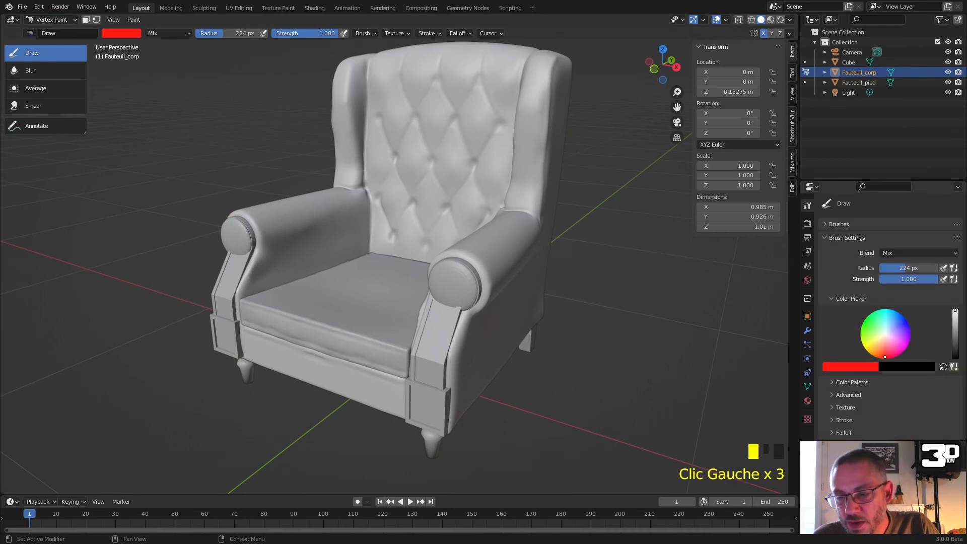
{"action": "left_click_drag", "start_coordinate": [956, 316], "coordinate": [955, 320]}
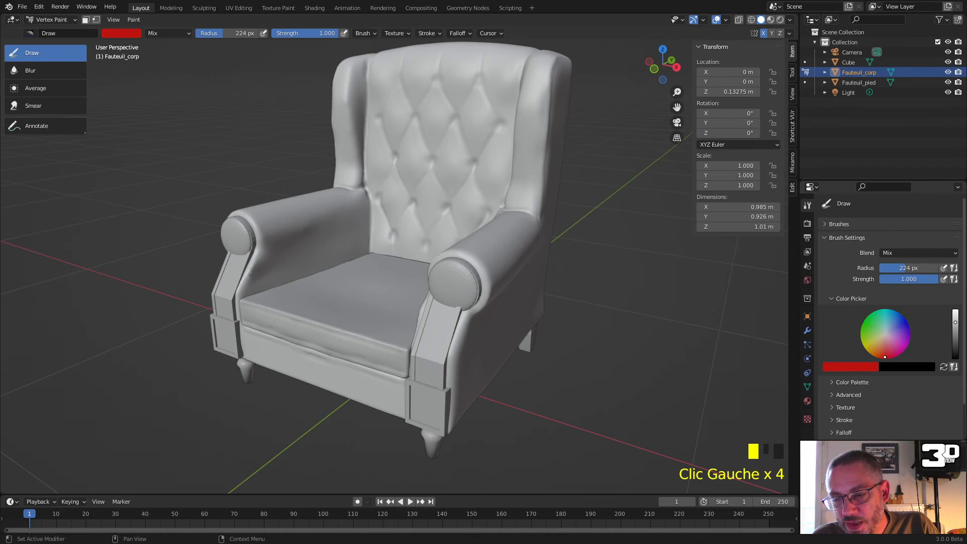
{"action": "left_click", "coordinate": [885, 355]}
{"action": "left_click_drag", "start_coordinate": [884, 355], "coordinate": [884, 352]}
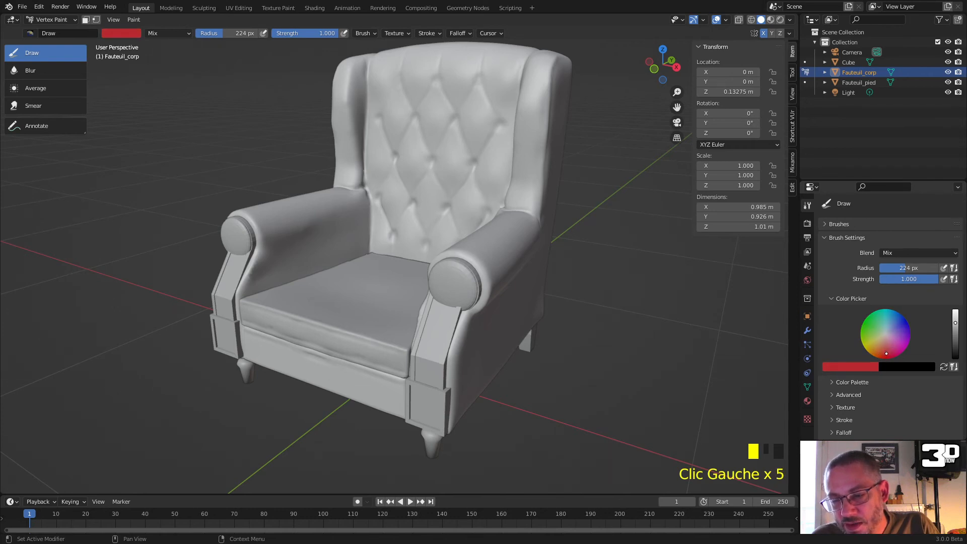
Step: Create a new color palette and store the current red brush colour in it
{"action": "left_click", "coordinate": [844, 382]}
{"action": "left_click", "coordinate": [866, 396]}
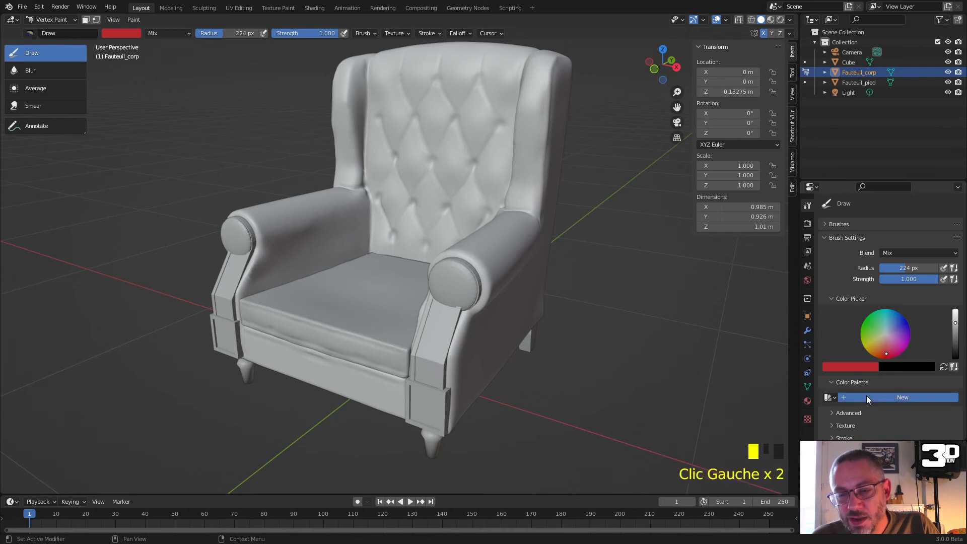
{"action": "left_click", "coordinate": [828, 411]}
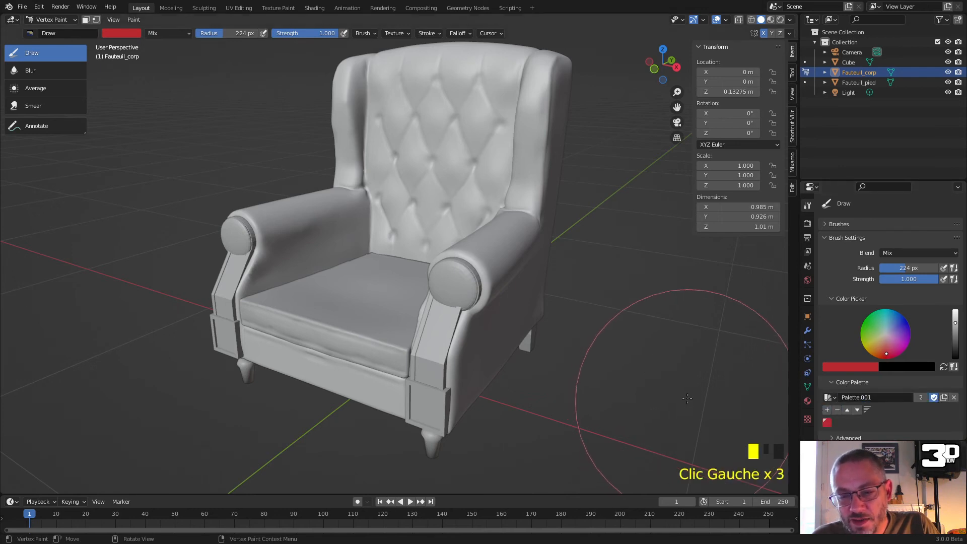
Step: Paint the whole armchair body red, covering the tufted back, wings, armrests, outer sides, rear and base
{"action": "scroll", "coordinate": [632, 247], "scroll_direction": "down", "scroll_amount": 3}
{"action": "mouse_move", "coordinate": [428, 184]}
{"action": "left_mouse_down"}
{"action": "mouse_move", "coordinate": [362, 292]}
{"action": "mouse_move", "coordinate": [312, 262]}
{"action": "mouse_move", "coordinate": [356, 346]}
{"action": "mouse_move", "coordinate": [423, 253]}
{"action": "mouse_move", "coordinate": [501, 112]}
{"action": "mouse_move", "coordinate": [425, 222]}
{"action": "mouse_move", "coordinate": [468, 296]}
{"action": "left_mouse_up"}
{"action": "mouse_move", "coordinate": [469, 295]}
{"action": "middle_mouse_down"}
{"action": "mouse_move", "coordinate": [453, 214]}
{"action": "mouse_move", "coordinate": [498, 221]}
{"action": "middle_mouse_up"}
{"action": "mouse_move", "coordinate": [352, 136]}
{"action": "left_mouse_down"}
{"action": "mouse_move", "coordinate": [250, 121]}
{"action": "mouse_move", "coordinate": [230, 173]}
{"action": "mouse_move", "coordinate": [203, 364]}
{"action": "left_mouse_up"}
{"action": "mouse_move", "coordinate": [202, 365]}
{"action": "middle_mouse_down"}
{"action": "mouse_move", "coordinate": [252, 353]}
{"action": "mouse_move", "coordinate": [399, 238]}
{"action": "middle_mouse_up"}
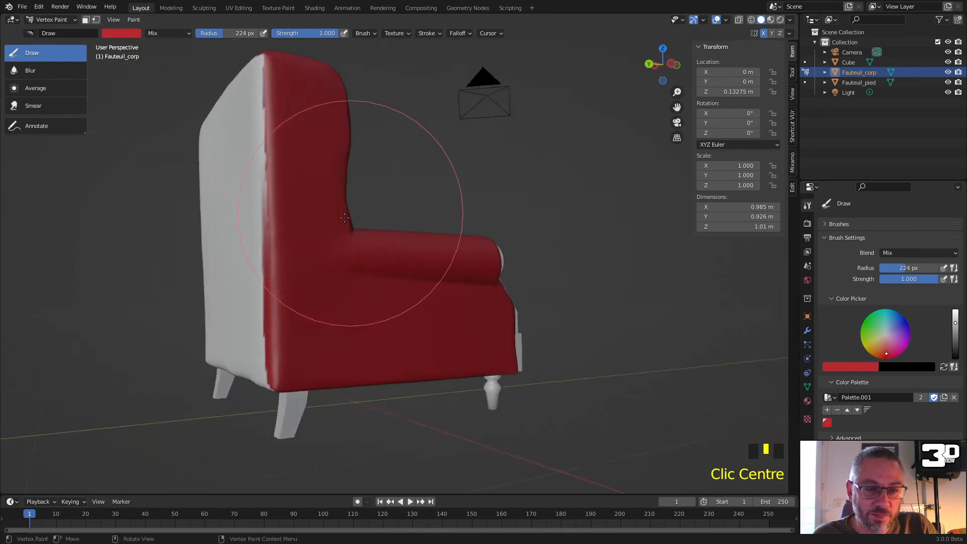
{"action": "scroll", "coordinate": [315, 196], "scroll_direction": "down", "scroll_amount": 3}
{"action": "mouse_move", "coordinate": [315, 197]}
{"action": "left_mouse_down"}
{"action": "mouse_move", "coordinate": [338, 240]}
{"action": "mouse_move", "coordinate": [324, 352]}
{"action": "mouse_move", "coordinate": [367, 287]}
{"action": "mouse_move", "coordinate": [453, 244]}
{"action": "mouse_move", "coordinate": [457, 272]}
{"action": "left_mouse_up"}
{"action": "mouse_move", "coordinate": [458, 272]}
{"action": "middle_mouse_down"}
{"action": "mouse_move", "coordinate": [282, 320]}
{"action": "mouse_move", "coordinate": [336, 282]}
{"action": "middle_mouse_up"}
{"action": "mouse_move", "coordinate": [330, 321]}
{"action": "left_mouse_down"}
{"action": "mouse_move", "coordinate": [304, 300]}
{"action": "mouse_move", "coordinate": [329, 338]}
{"action": "mouse_move", "coordinate": [410, 292]}
{"action": "left_mouse_up"}
{"action": "middle_click_drag", "start_coordinate": [410, 292], "coordinate": [380, 285]}
{"action": "left_click_drag", "start_coordinate": [380, 285], "coordinate": [375, 309]}
{"action": "middle_click_drag", "start_coordinate": [376, 309], "coordinate": [333, 468]}
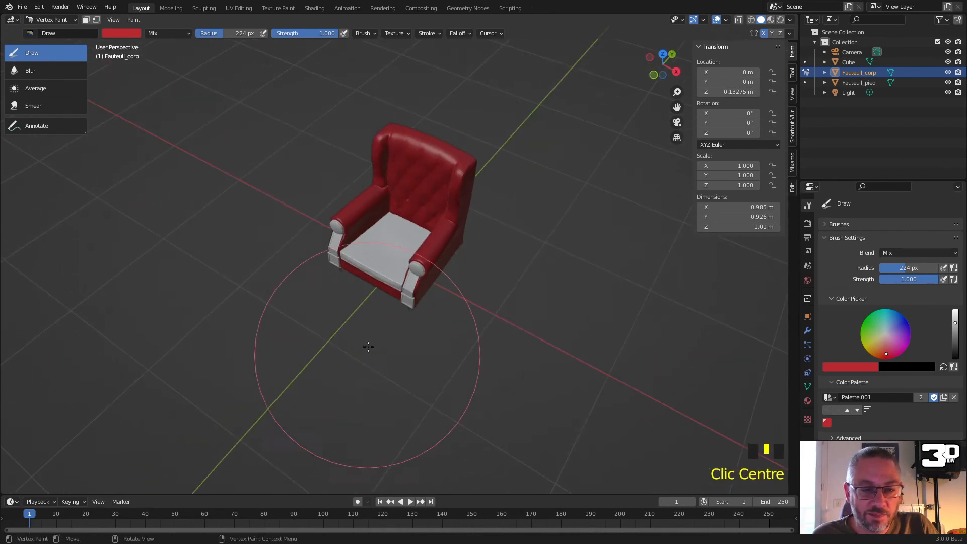
{"action": "scroll", "coordinate": [403, 276], "scroll_direction": "up", "scroll_amount": 4}
{"action": "middle_click_drag", "start_coordinate": [462, 231], "coordinate": [503, 231], "text": "shift"}
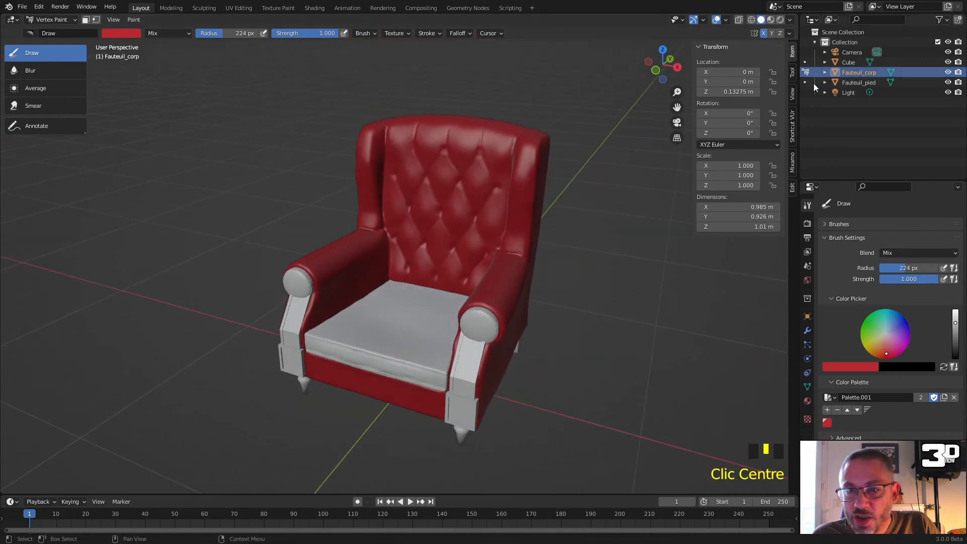
Step: Rename the seat cushion object as Fauteuil_coussin
{"action": "triple_click", "coordinate": [848, 62]}
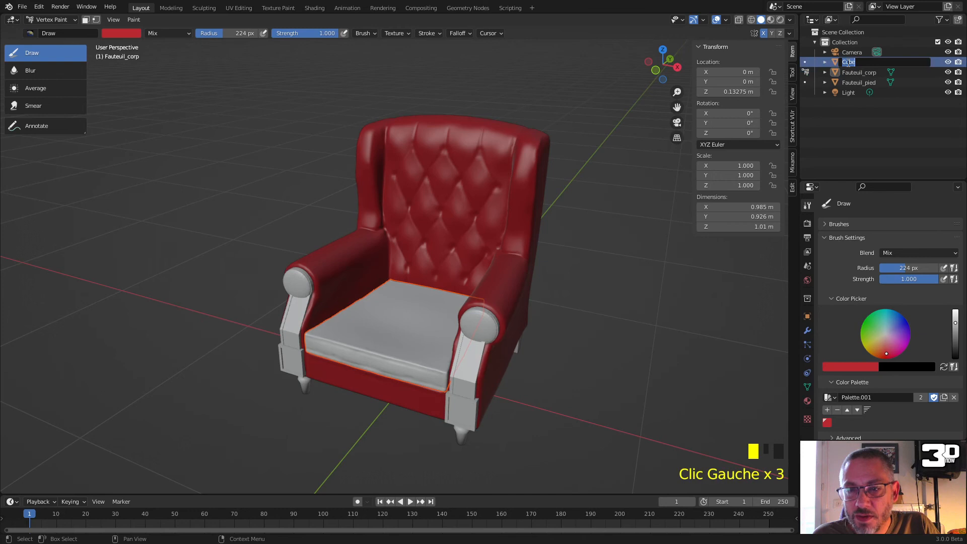
{"action": "type", "text": "Fauteuil_coussin"}
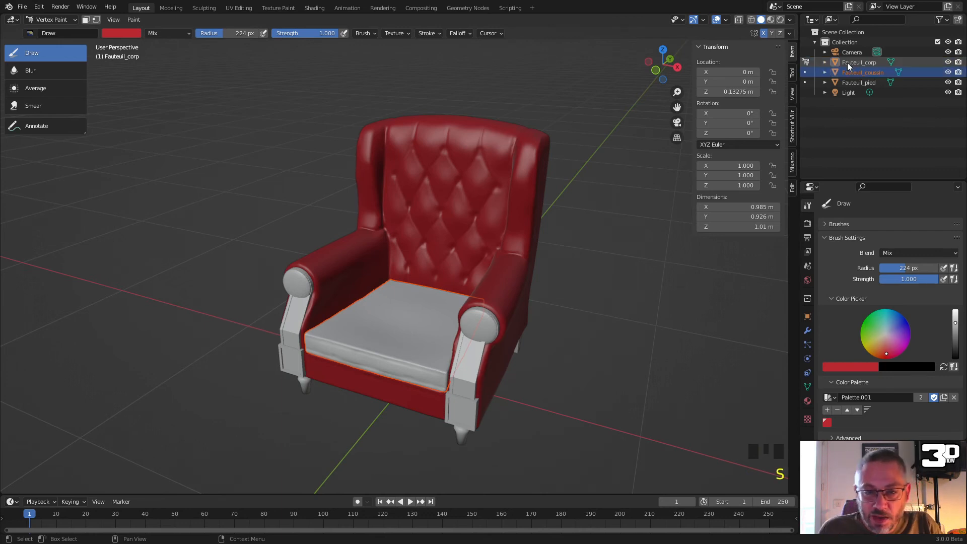
{"action": "key", "text": "Return"}
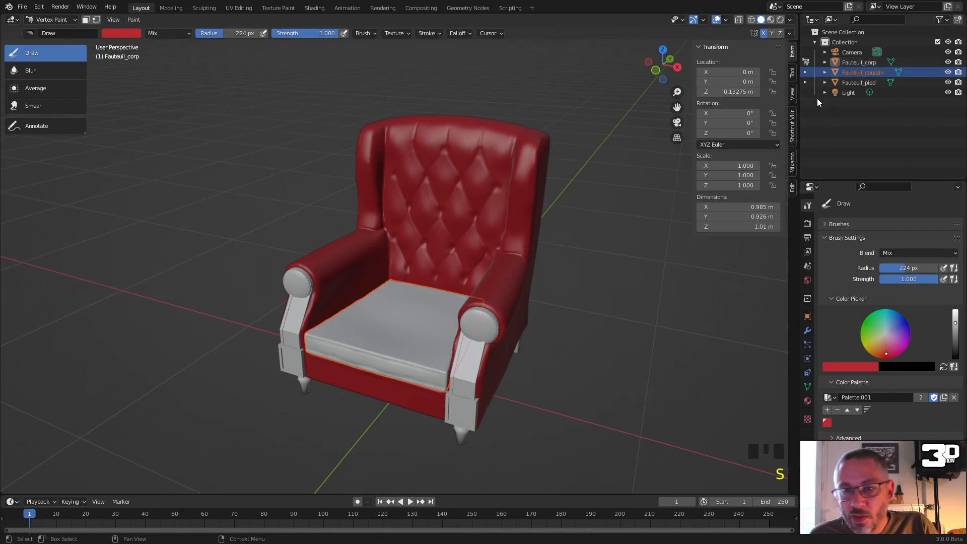
Step: Transfer Vertex Paint mode to the seat cushion and paint its top and front red
{"action": "left_click", "coordinate": [804, 72]}
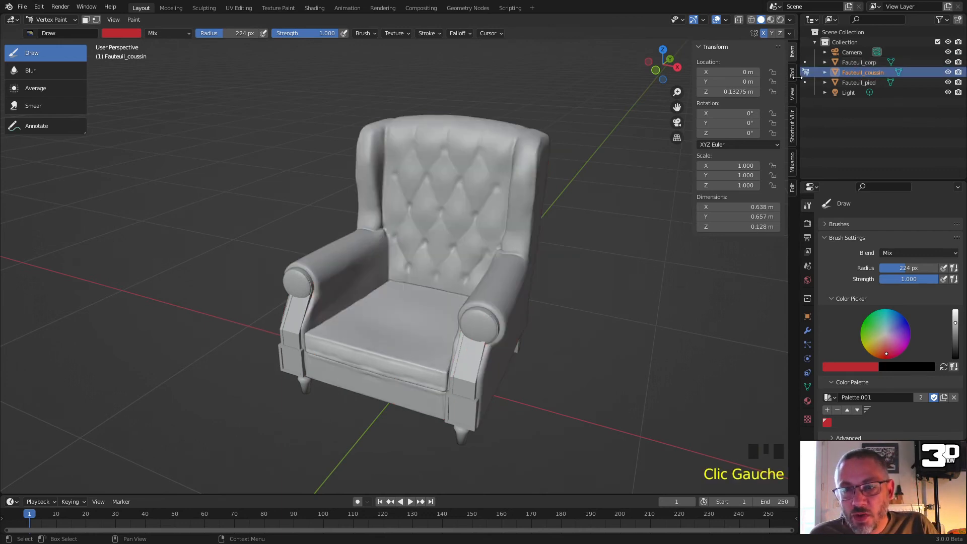
{"action": "left_click", "coordinate": [375, 349]}
{"action": "mouse_move", "coordinate": [376, 349]}
{"action": "left_mouse_down"}
{"action": "mouse_move", "coordinate": [406, 332]}
{"action": "mouse_move", "coordinate": [396, 355]}
{"action": "mouse_move", "coordinate": [349, 357]}
{"action": "mouse_move", "coordinate": [392, 379]}
{"action": "mouse_move", "coordinate": [328, 366]}
{"action": "mouse_move", "coordinate": [474, 381]}
{"action": "mouse_move", "coordinate": [323, 368]}
{"action": "mouse_move", "coordinate": [408, 431]}
{"action": "left_mouse_up"}
Step: Isolate the seat cushion in local view and paint its remaining unpainted edges, sides and underside red
{"action": "key", "text": "KP_Divide"}
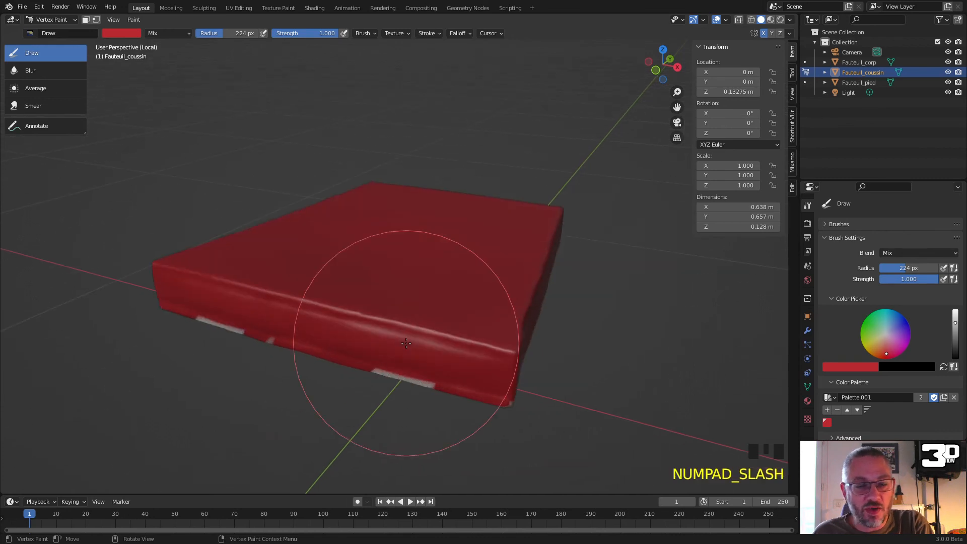
{"action": "mouse_move", "coordinate": [254, 334]}
{"action": "left_mouse_down"}
{"action": "mouse_move", "coordinate": [312, 327]}
{"action": "mouse_move", "coordinate": [369, 347]}
{"action": "left_mouse_up"}
{"action": "middle_click_drag", "start_coordinate": [466, 272], "coordinate": [448, 177]}
{"action": "mouse_move", "coordinate": [443, 146]}
{"action": "left_mouse_down"}
{"action": "mouse_move", "coordinate": [328, 138]}
{"action": "mouse_move", "coordinate": [270, 399]}
{"action": "mouse_move", "coordinate": [455, 394]}
{"action": "mouse_move", "coordinate": [555, 291]}
{"action": "left_mouse_up"}
{"action": "mouse_move", "coordinate": [554, 292]}
{"action": "middle_mouse_down"}
{"action": "mouse_move", "coordinate": [393, 353]}
{"action": "mouse_move", "coordinate": [704, 332]}
{"action": "mouse_move", "coordinate": [554, 327]}
{"action": "middle_mouse_up"}
{"action": "mouse_move", "coordinate": [501, 324]}
{"action": "left_mouse_down"}
{"action": "mouse_move", "coordinate": [442, 346]}
{"action": "mouse_move", "coordinate": [284, 238]}
{"action": "mouse_move", "coordinate": [460, 282]}
{"action": "left_mouse_up"}
{"action": "key", "text": "Tab"}
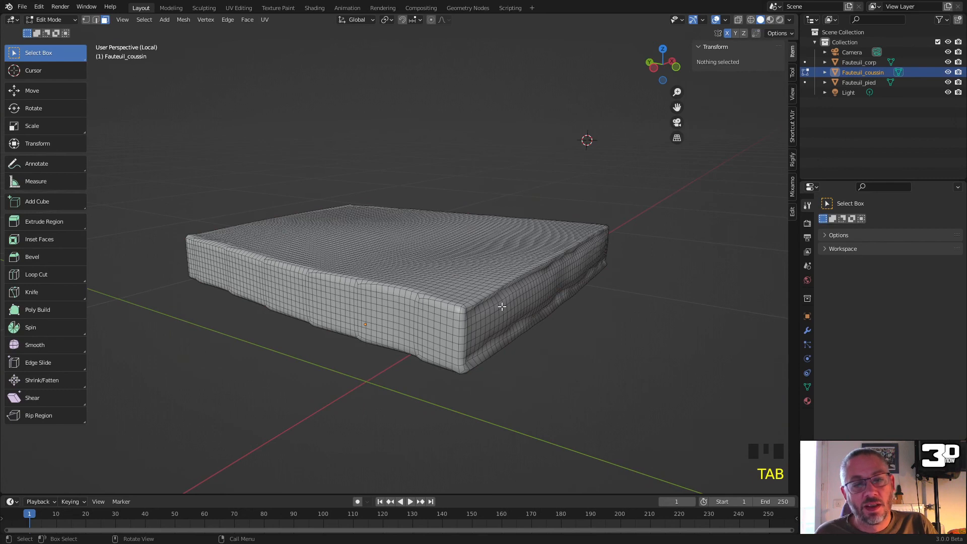
{"action": "key", "text": "Tab"}
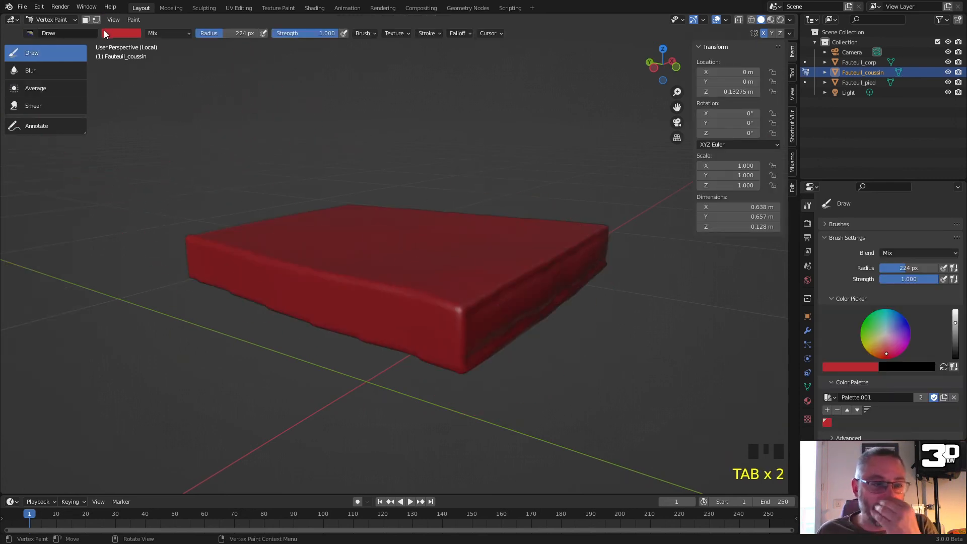
Step: Leave local view to show the whole armchair and return the seat cushion to Object Mode
{"action": "left_click", "coordinate": [113, 19]}
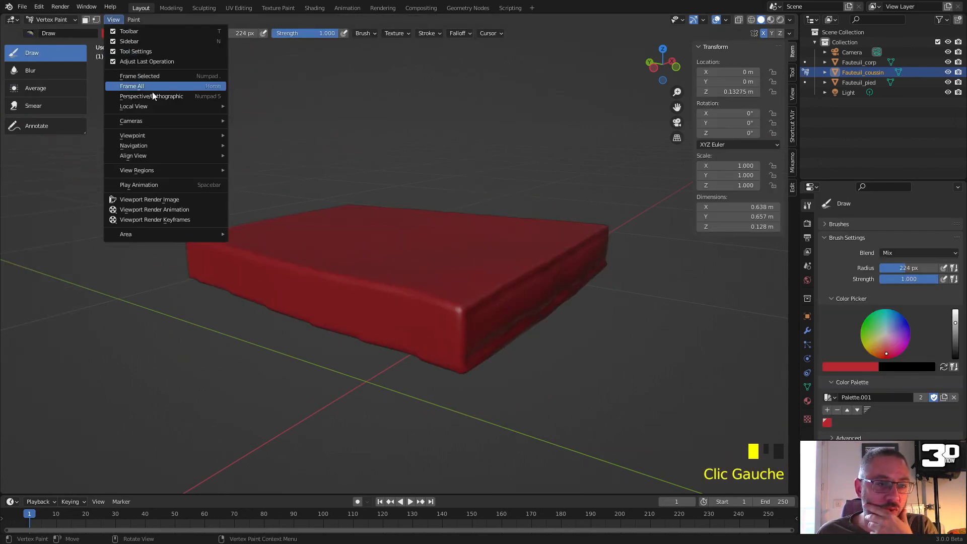
{"action": "mouse_move", "coordinate": [174, 106]}
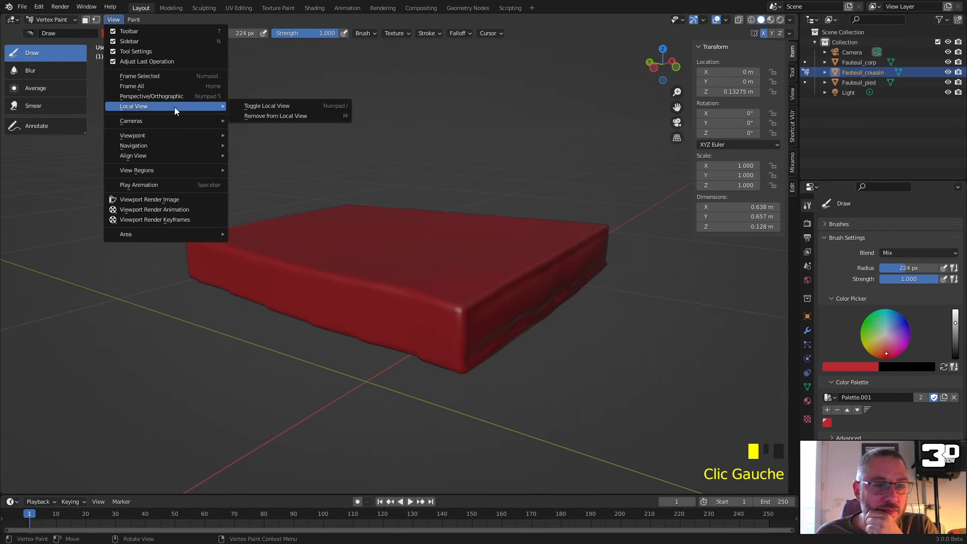
{"action": "left_click", "coordinate": [302, 106]}
{"action": "middle_click_drag", "start_coordinate": [443, 272], "coordinate": [423, 322]}
{"action": "left_click", "coordinate": [53, 21]}
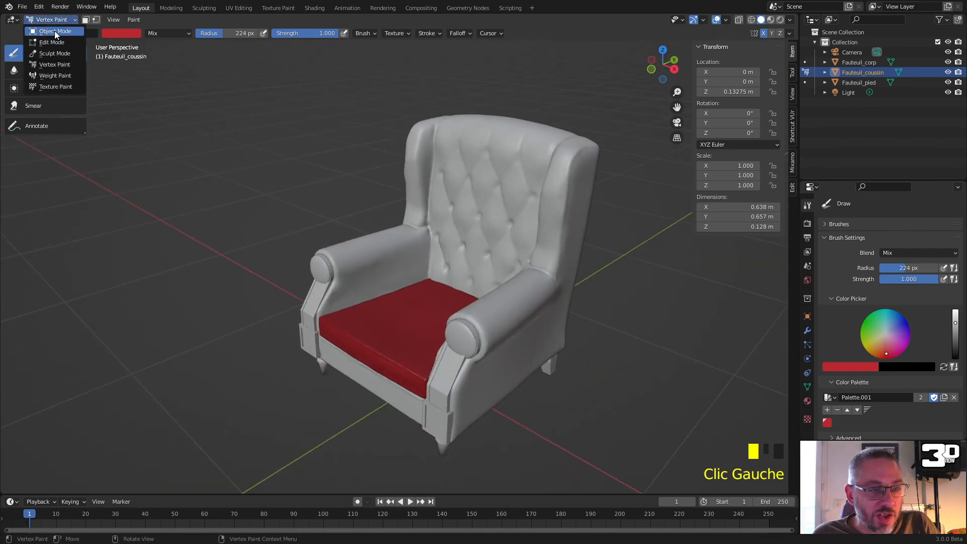
{"action": "left_click", "coordinate": [55, 31]}
{"action": "left_click", "coordinate": [311, 337]}
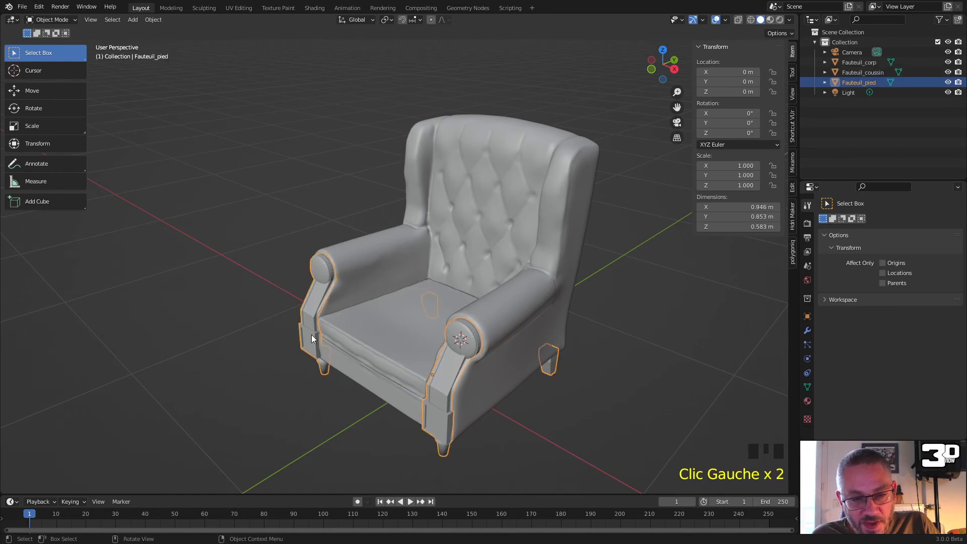
{"action": "left_click", "coordinate": [64, 19]}
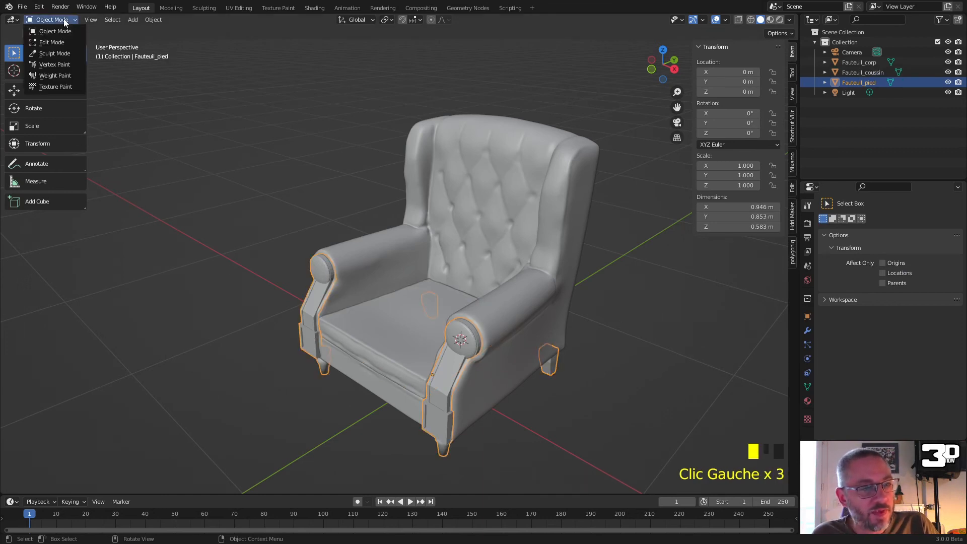
{"action": "left_click", "coordinate": [62, 65]}
{"action": "middle_click_drag", "start_coordinate": [511, 273], "coordinate": [518, 264]}
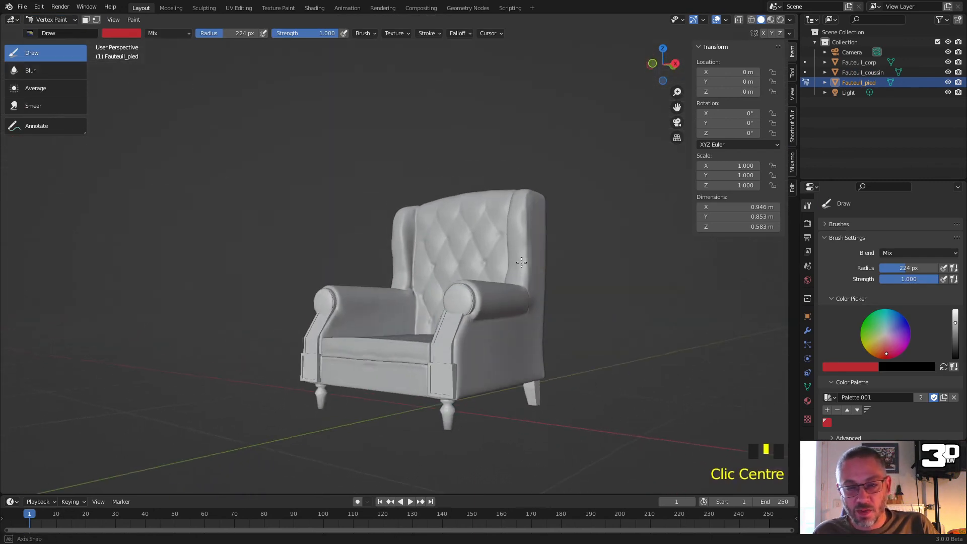
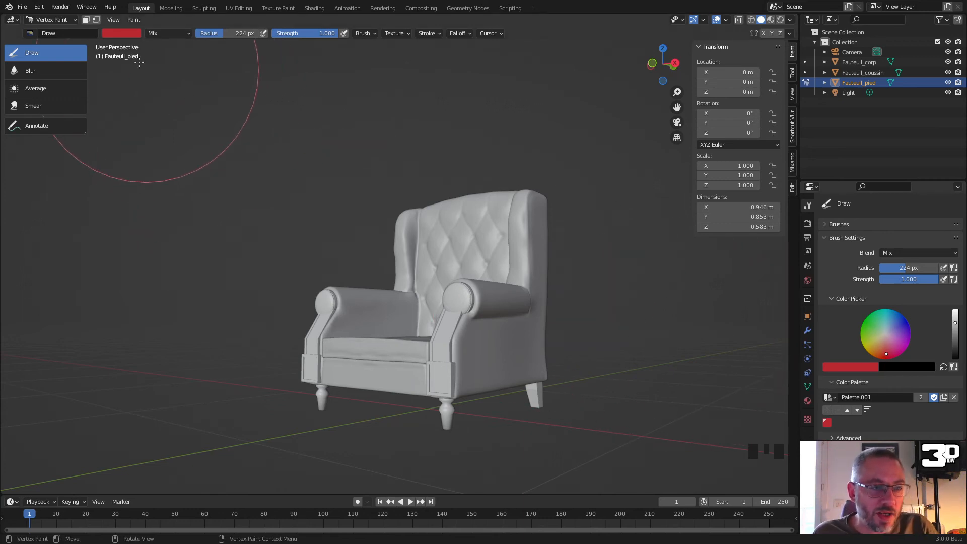
{"action": "left_click", "coordinate": [59, 19]}
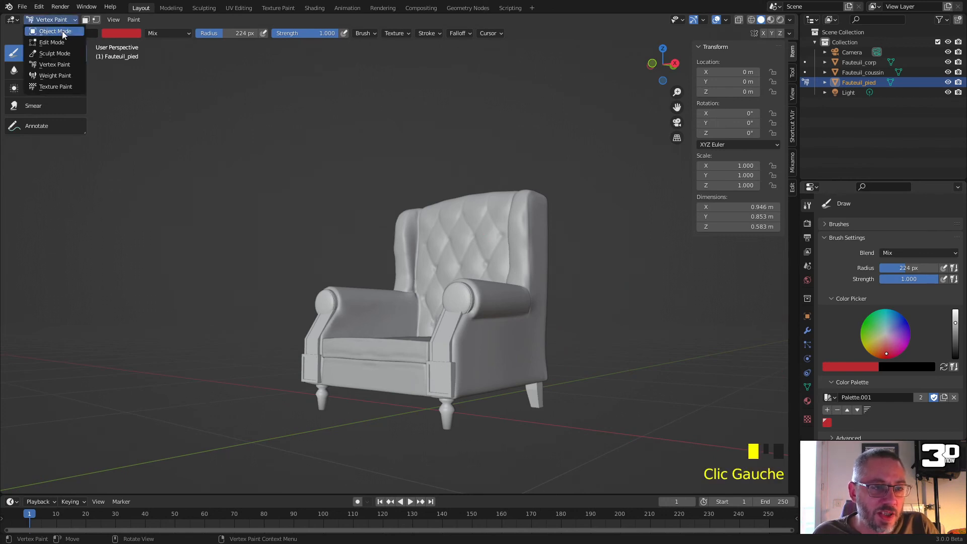
{"action": "left_click", "coordinate": [61, 31]}
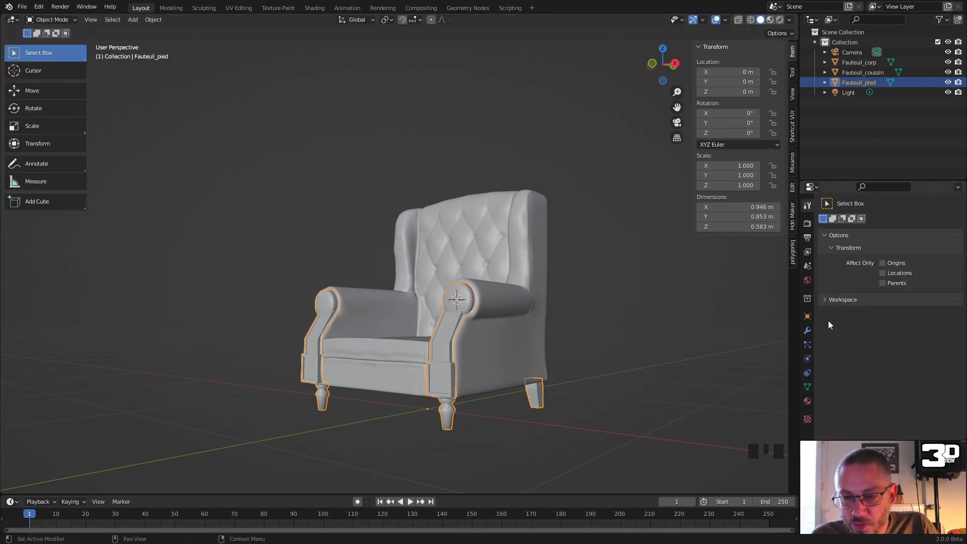
Step: Try a voxel remesh on Fauteuil_pied with a 0.05 m voxel size and volume preservation off, and undo the remesh
{"action": "left_click", "coordinate": [807, 330]}
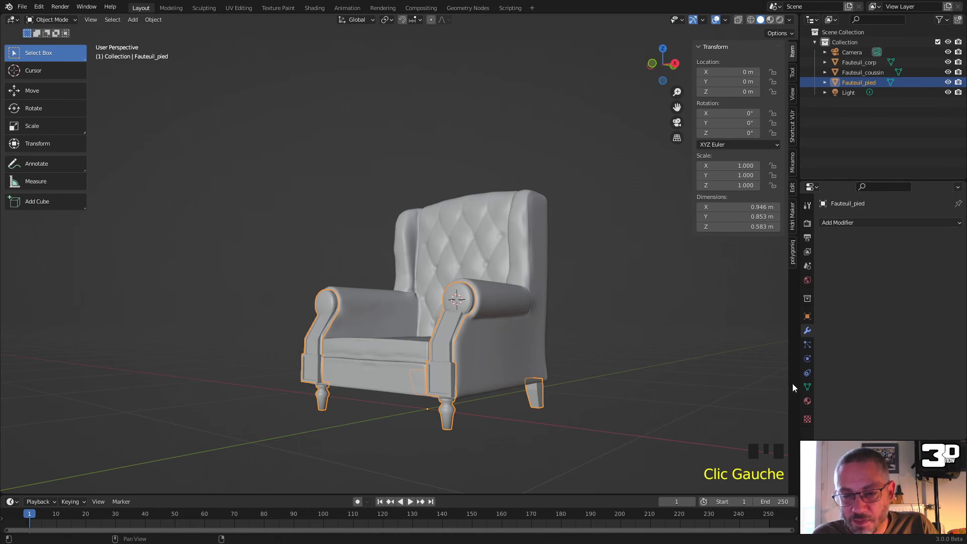
{"action": "left_click", "coordinate": [807, 387]}
{"action": "scroll", "coordinate": [901, 370], "scroll_direction": "down", "scroll_amount": 7}
{"action": "scroll", "coordinate": [895, 366], "scroll_direction": "down", "scroll_amount": 2}
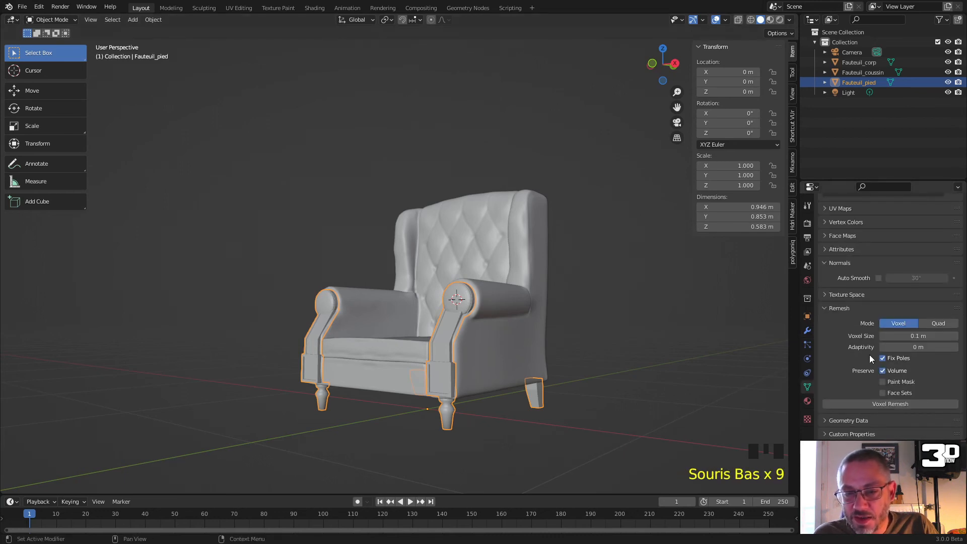
{"action": "left_click", "coordinate": [913, 335]}
{"action": "type", "text": "0.05"}
{"action": "key", "text": "Return"}
{"action": "left_click", "coordinate": [887, 371]}
{"action": "left_click", "coordinate": [889, 404]}
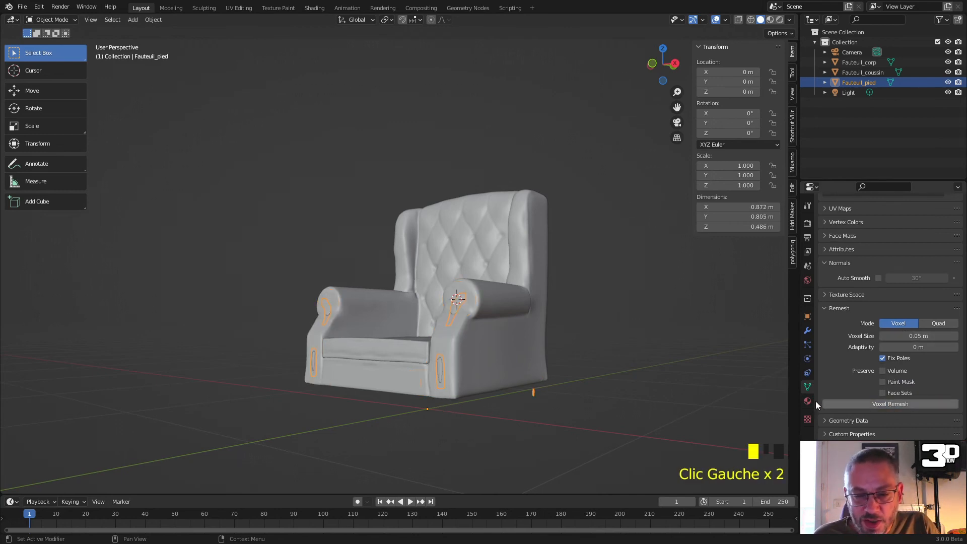
{"action": "middle_click_drag", "start_coordinate": [687, 401], "coordinate": [587, 380]}
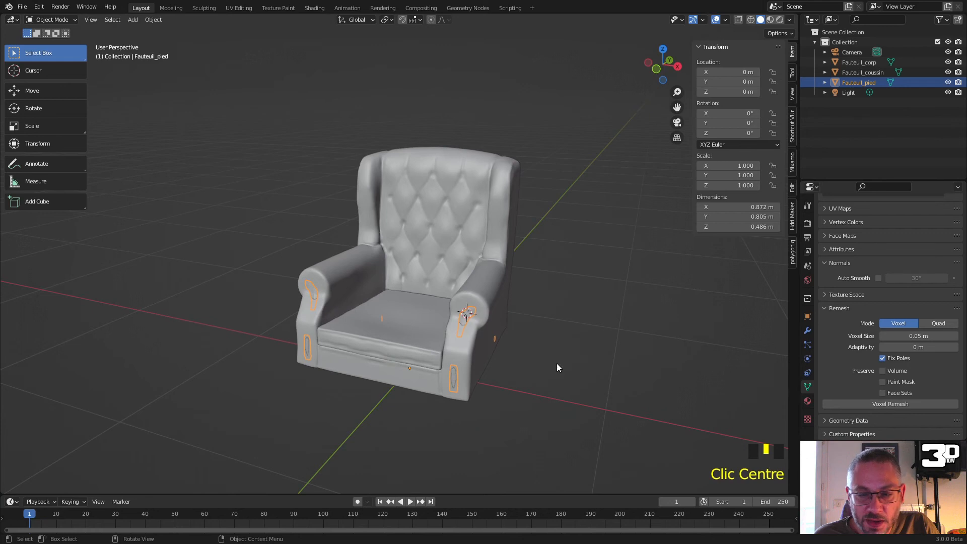
{"action": "key", "text": "ctrl+z"}
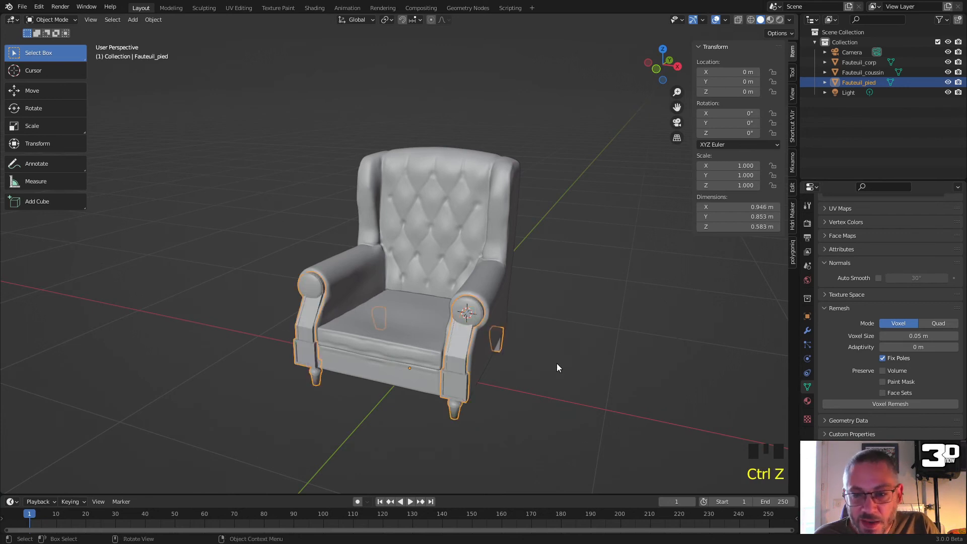
Step: Try the voxel remesh on Fauteuil_pied again with the same settings and undo it
{"action": "scroll", "coordinate": [557, 363], "scroll_direction": "up", "scroll_amount": 2}
{"action": "middle_click_drag", "start_coordinate": [552, 368], "coordinate": [528, 351]}
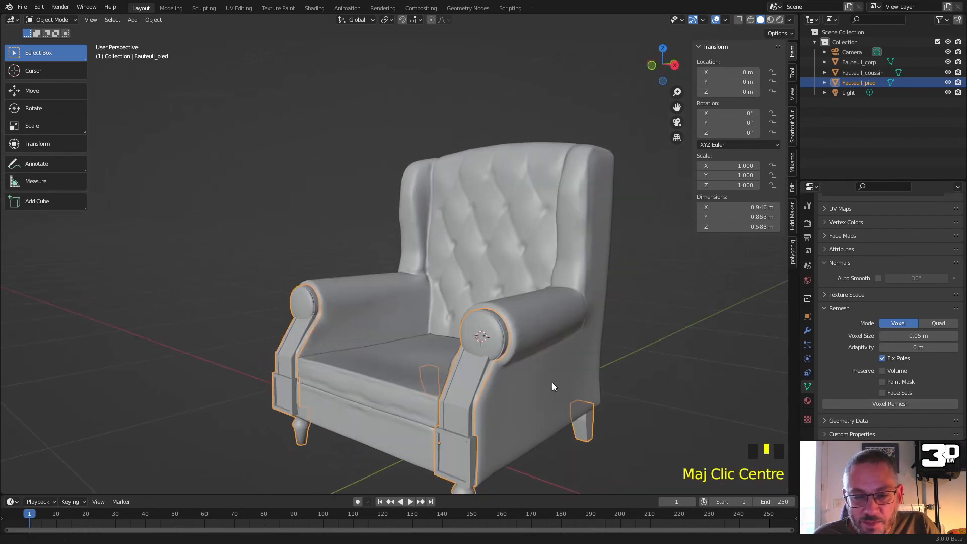
{"action": "middle_click_drag", "start_coordinate": [552, 387], "coordinate": [545, 272], "text": "shift"}
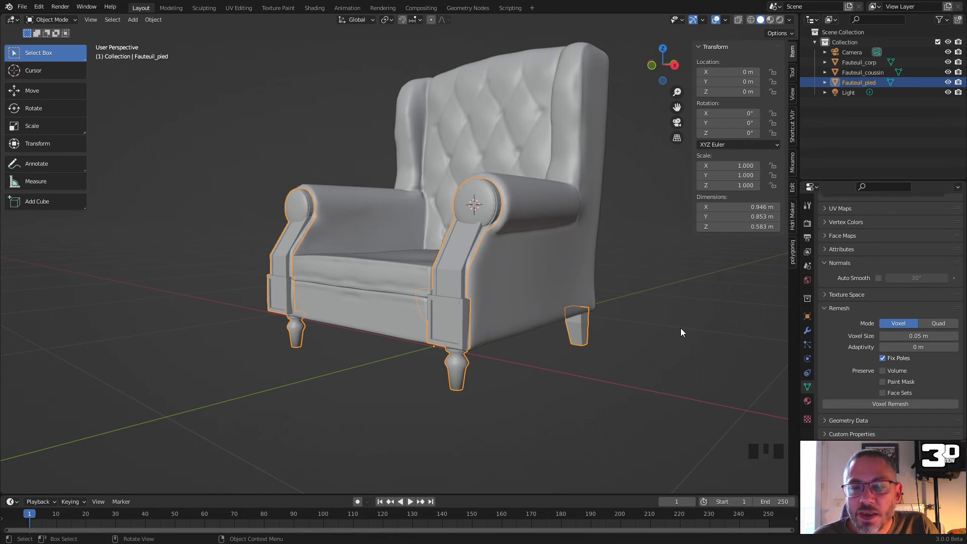
{"action": "middle_click_drag", "start_coordinate": [680, 328], "coordinate": [672, 306]}
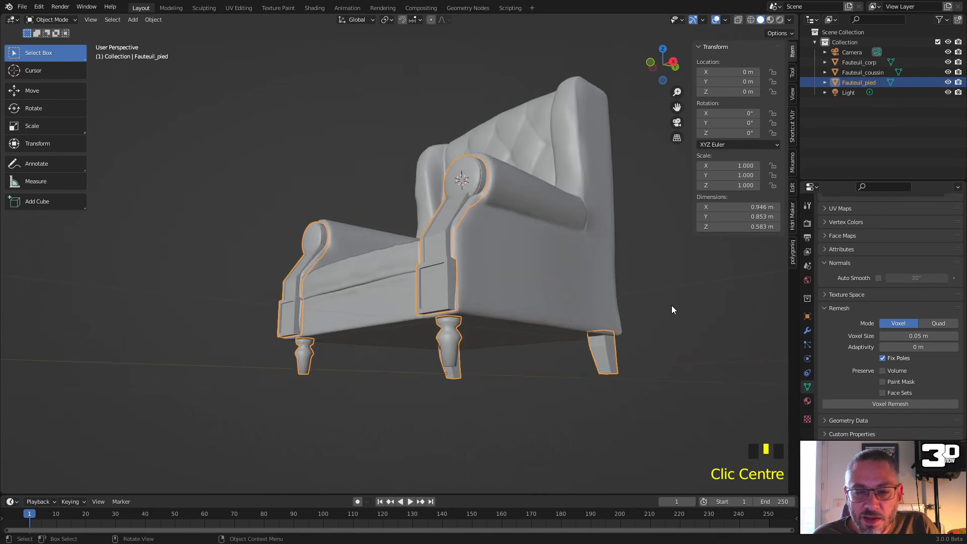
{"action": "left_click", "coordinate": [891, 404]}
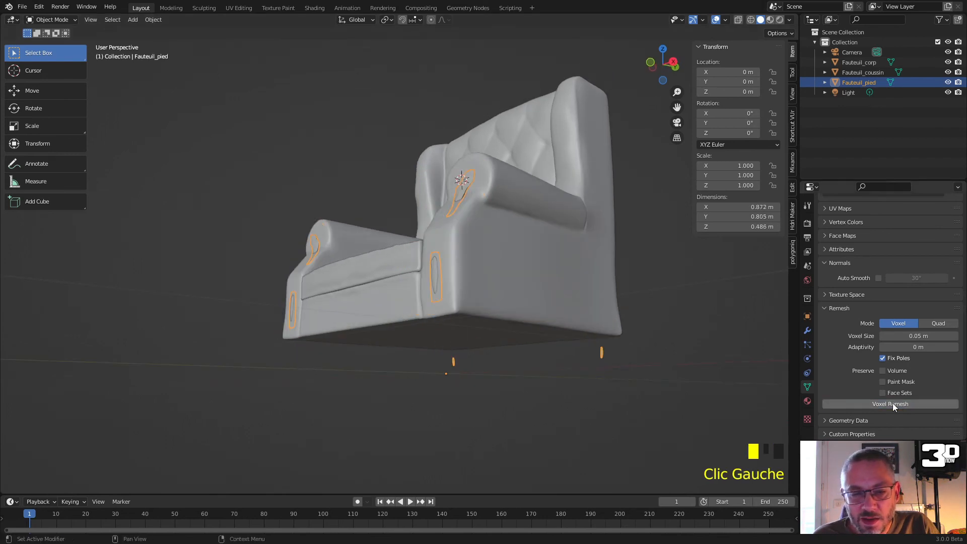
{"action": "key", "text": "ctrl+z"}
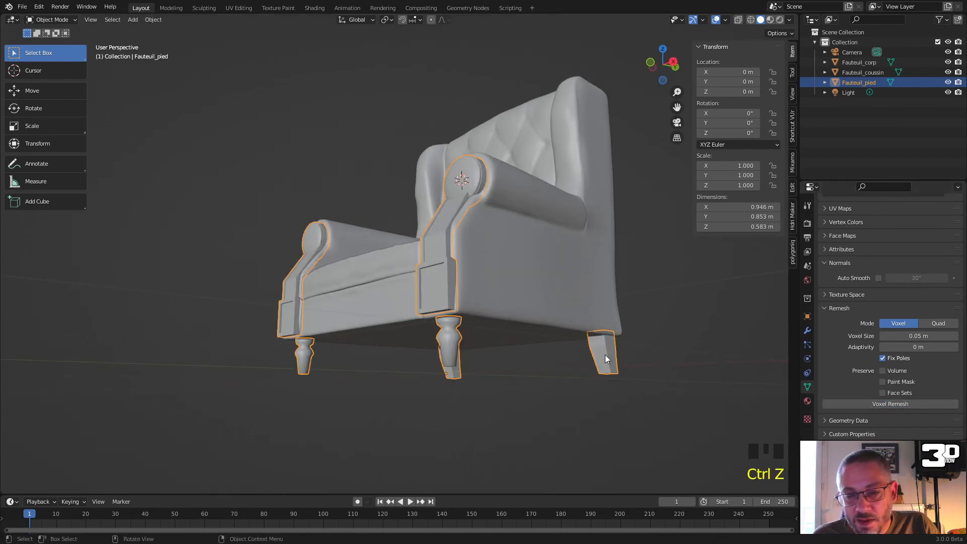
Step: Examine the modifiers and mesh topology of Fauteuil_pied, checking the legs and armrest fronts in Edit Mode
{"action": "middle_click_drag", "start_coordinate": [567, 352], "coordinate": [587, 388]}
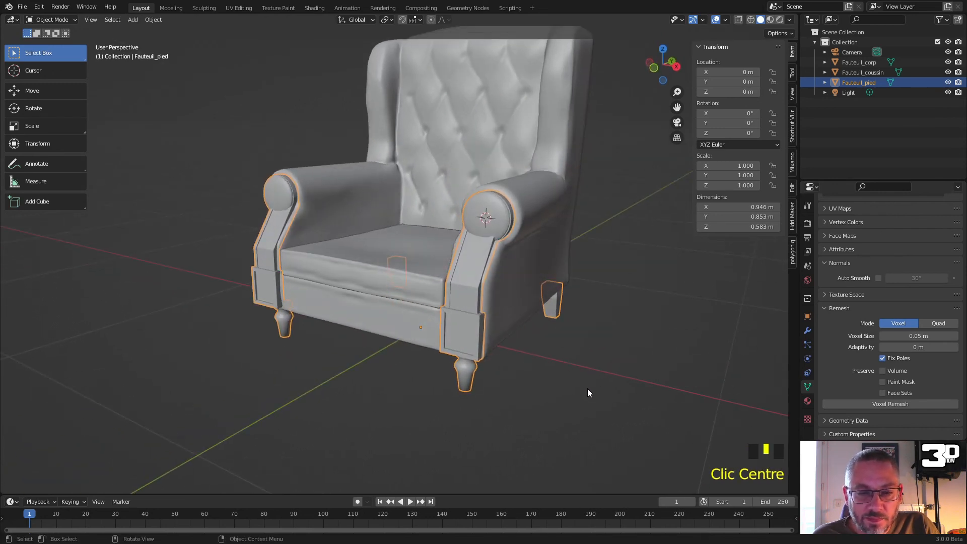
{"action": "middle_click_drag", "start_coordinate": [535, 371], "coordinate": [556, 336]}
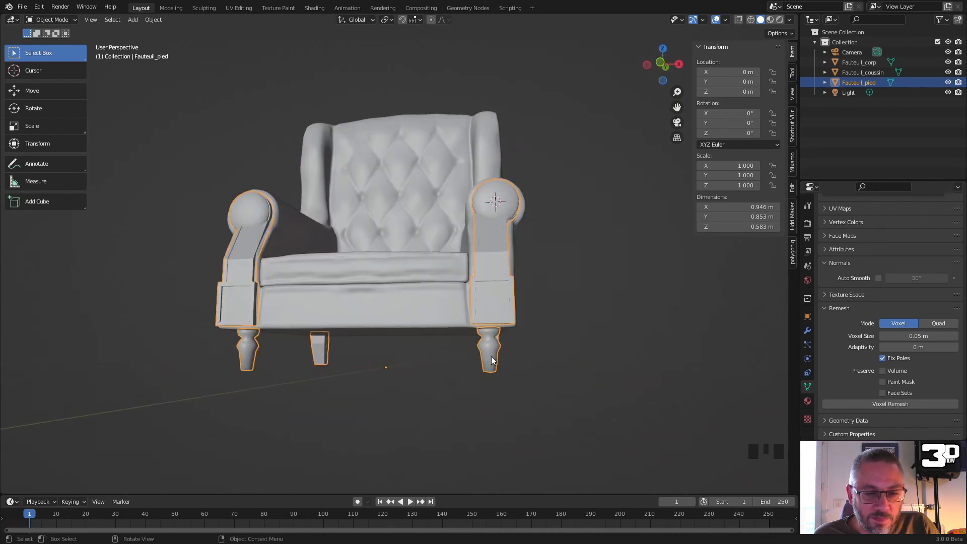
{"action": "left_click", "coordinate": [492, 360]}
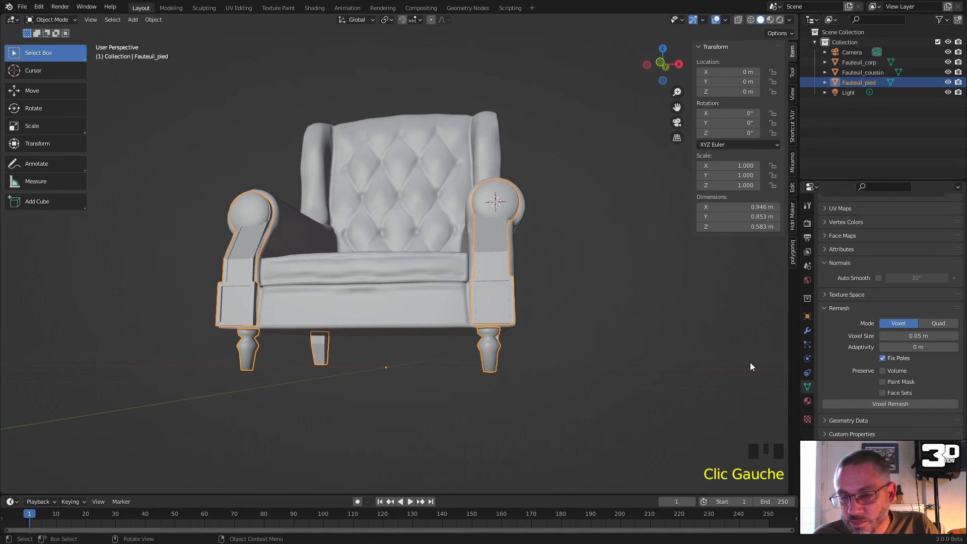
{"action": "left_click", "coordinate": [808, 330]}
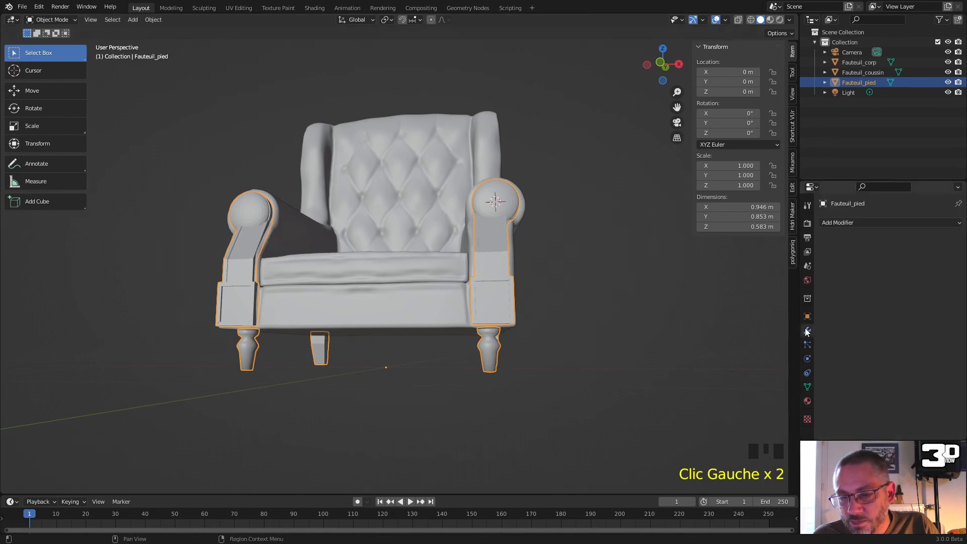
{"action": "key", "text": "Tab"}
{"action": "middle_click_drag", "start_coordinate": [525, 327], "coordinate": [471, 355]}
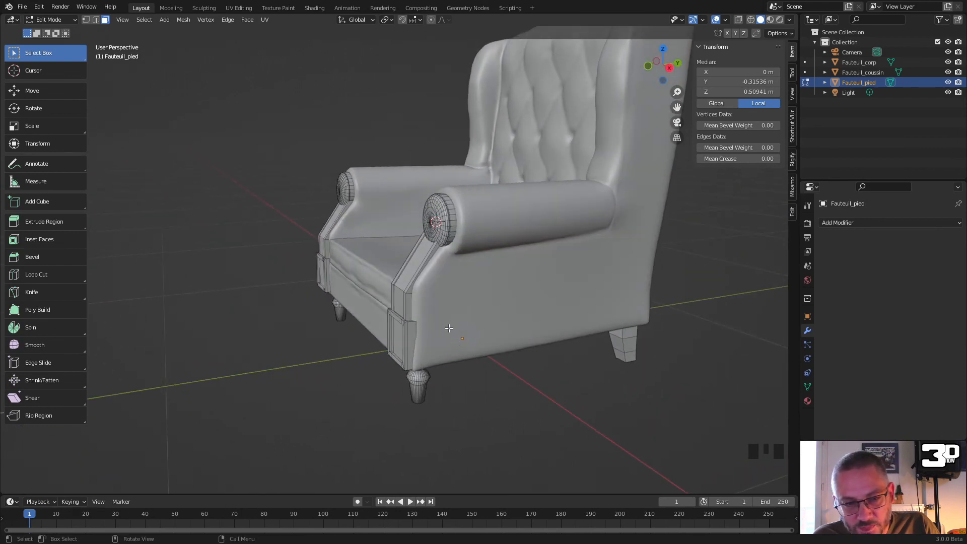
{"action": "key", "text": "Tab"}
{"action": "left_click", "coordinate": [450, 215]}
{"action": "left_click", "coordinate": [450, 217]}
{"action": "middle_click_drag", "start_coordinate": [452, 222], "coordinate": [482, 283]}
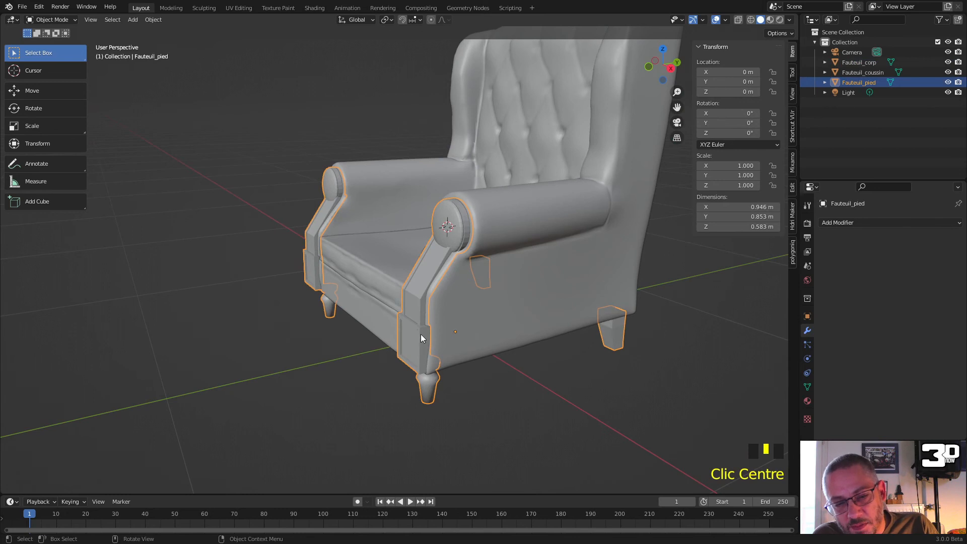
{"action": "scroll", "coordinate": [424, 344], "scroll_direction": "down", "scroll_amount": 3}
{"action": "middle_click_drag", "start_coordinate": [423, 371], "coordinate": [503, 346]}
{"action": "key", "text": "Tab"}
{"action": "left_click", "coordinate": [505, 344]}
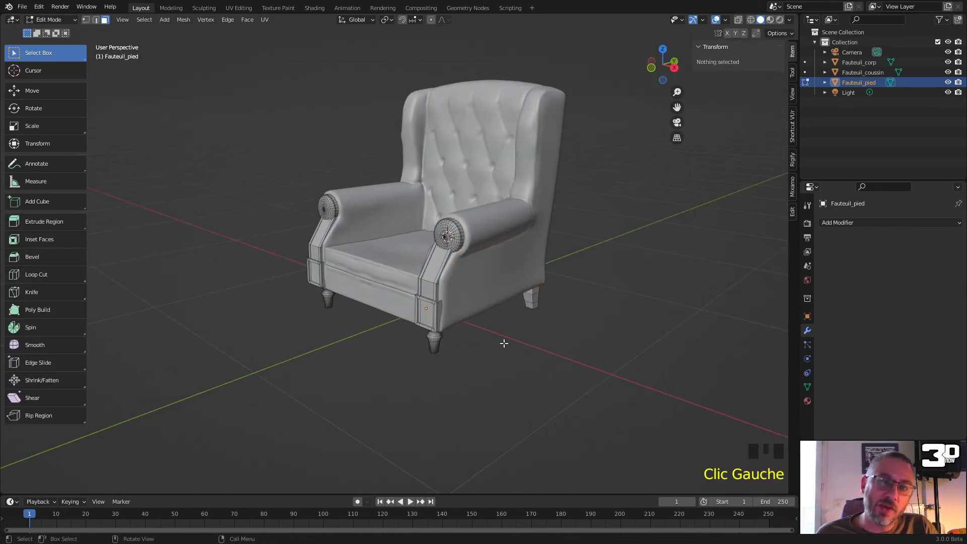
{"action": "key", "text": "Tab"}
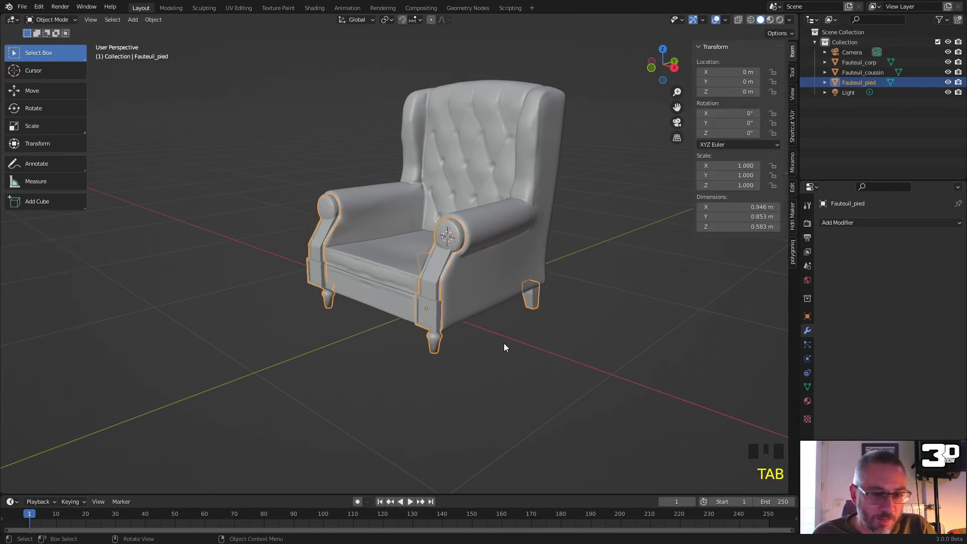
{"action": "left_click", "coordinate": [504, 343]}
{"action": "middle_click_drag", "start_coordinate": [504, 343], "coordinate": [519, 264]}
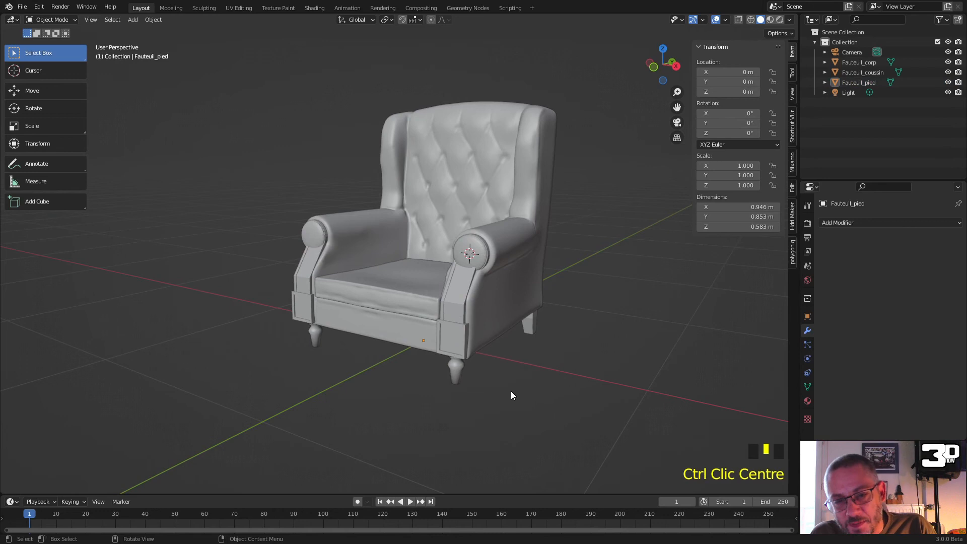
Step: Set the base color of the Fauteuil_pied material to dark brown with hue 0.051, saturation 0.742 and value 0.052
{"action": "left_click", "coordinate": [464, 274]}
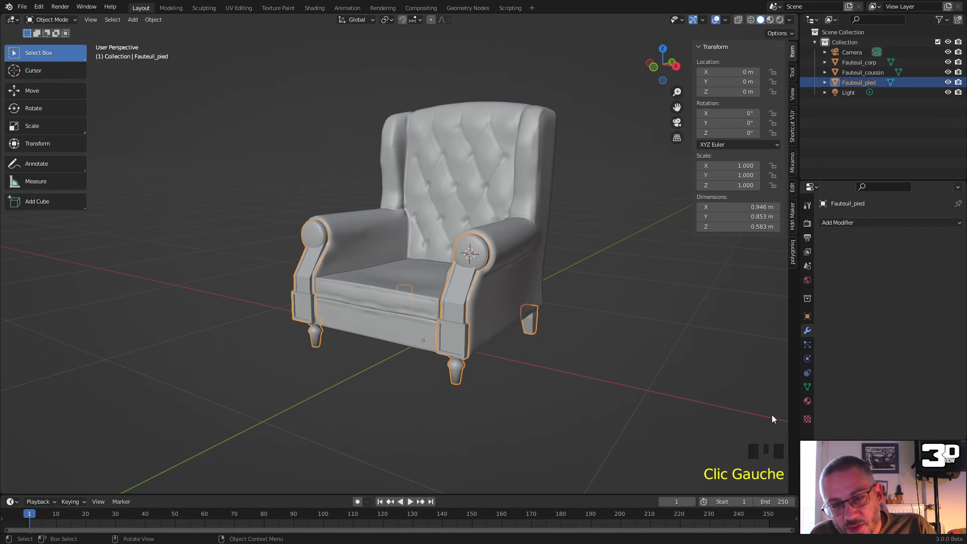
{"action": "left_click", "coordinate": [807, 400]}
{"action": "left_click", "coordinate": [856, 267]}
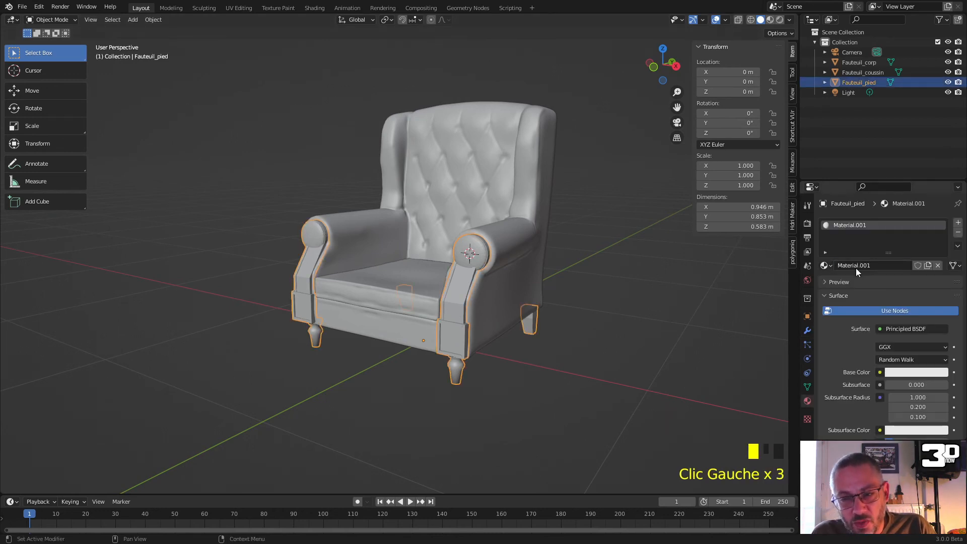
{"action": "left_click", "coordinate": [907, 372]}
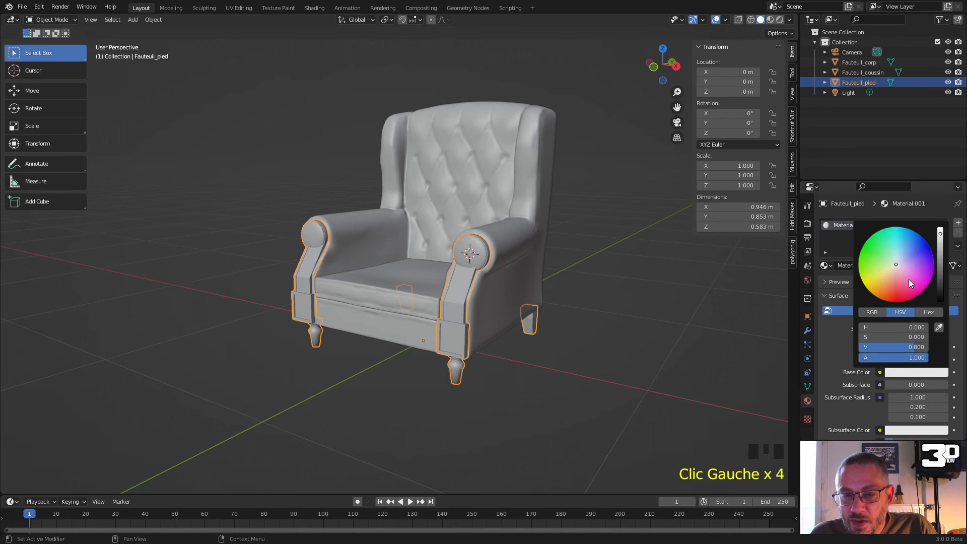
{"action": "left_click", "coordinate": [888, 282]}
{"action": "left_click_drag", "start_coordinate": [936, 249], "coordinate": [940, 282]}
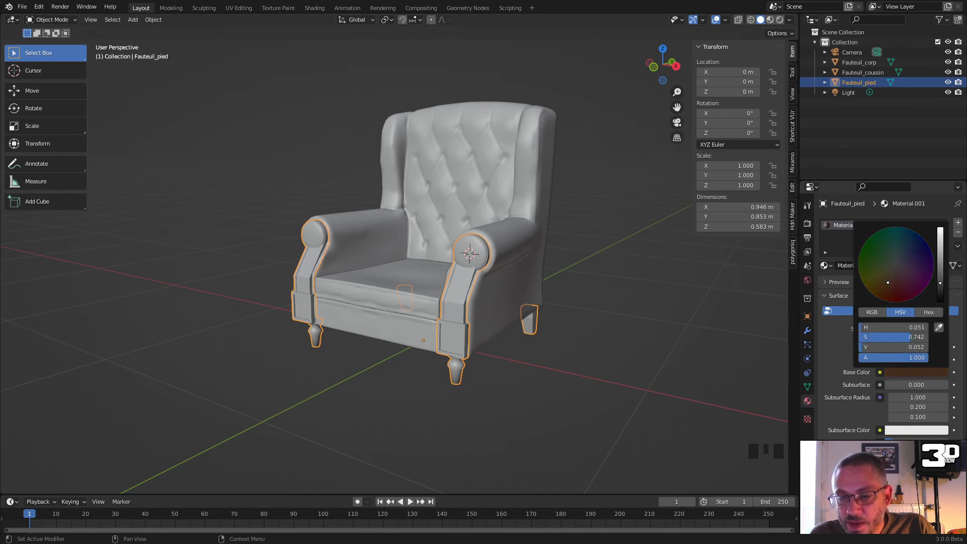
Step: Set the viewport display color of the Fauteuil_pied material to a dark reddish brown
{"action": "scroll", "coordinate": [839, 342], "scroll_direction": "down", "scroll_amount": 6}
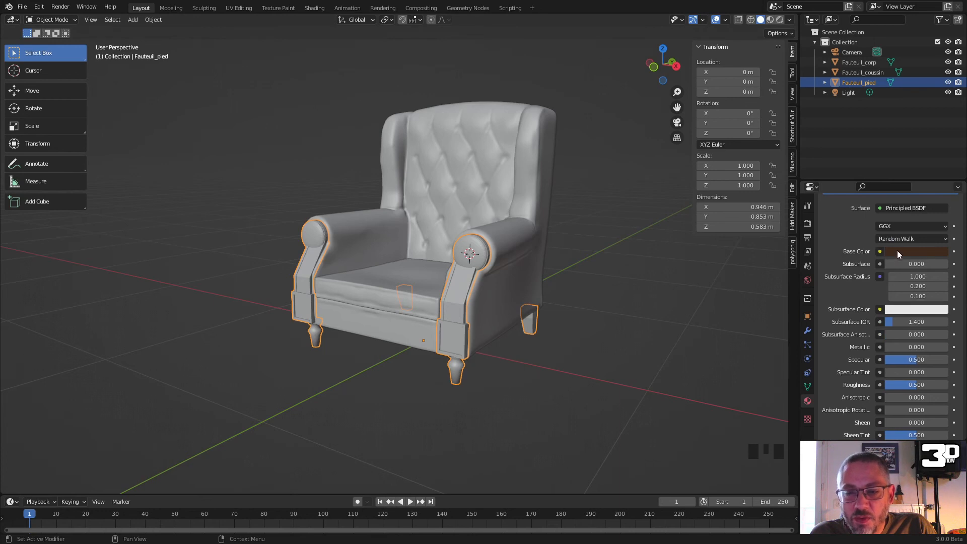
{"action": "scroll", "coordinate": [844, 276], "scroll_direction": "down", "scroll_amount": 16}
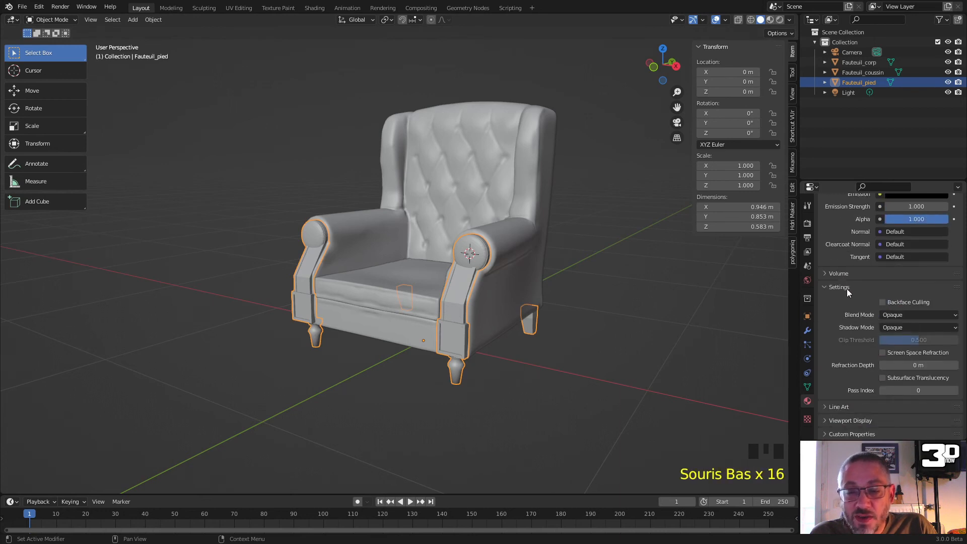
{"action": "scroll", "coordinate": [853, 300], "scroll_direction": "down", "scroll_amount": 6}
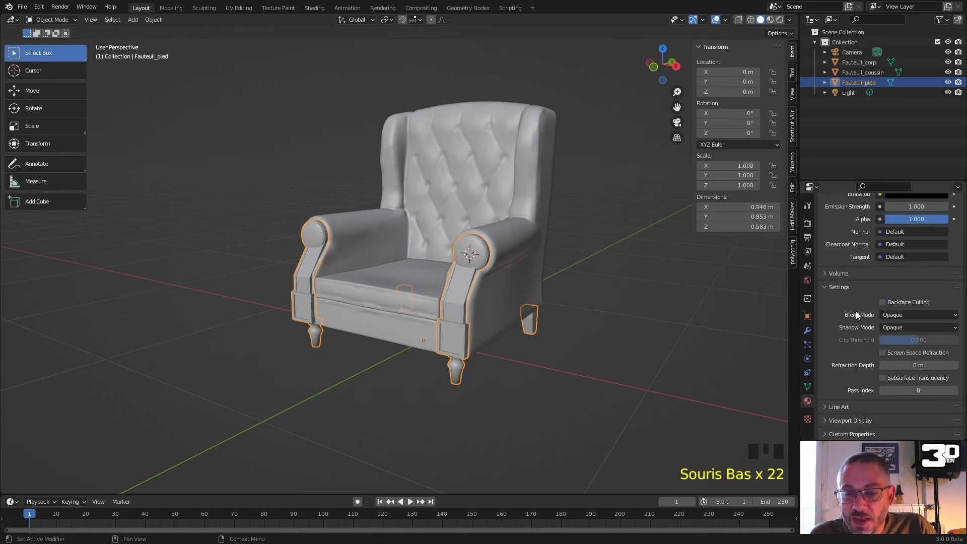
{"action": "left_click", "coordinate": [850, 420]}
{"action": "left_click", "coordinate": [897, 434]}
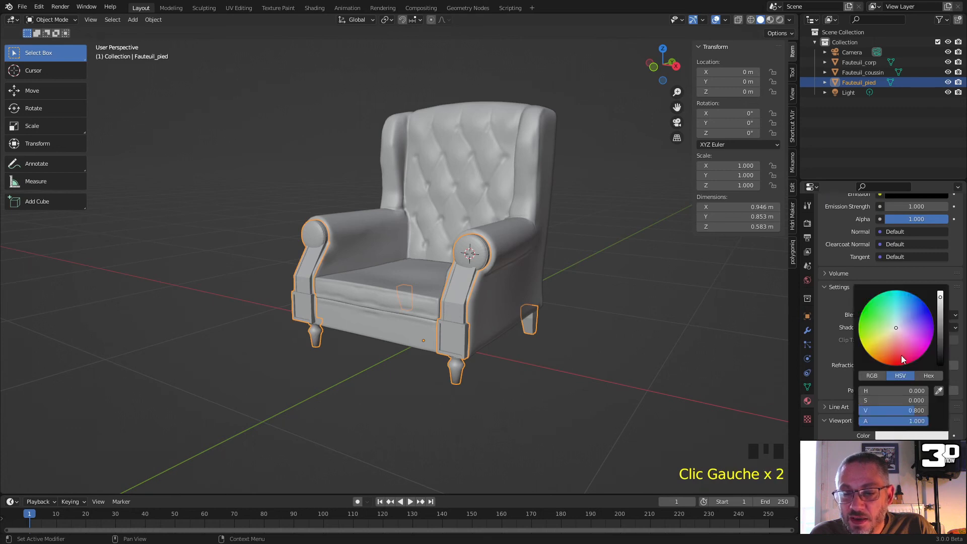
{"action": "left_click_drag", "start_coordinate": [896, 360], "coordinate": [894, 366]}
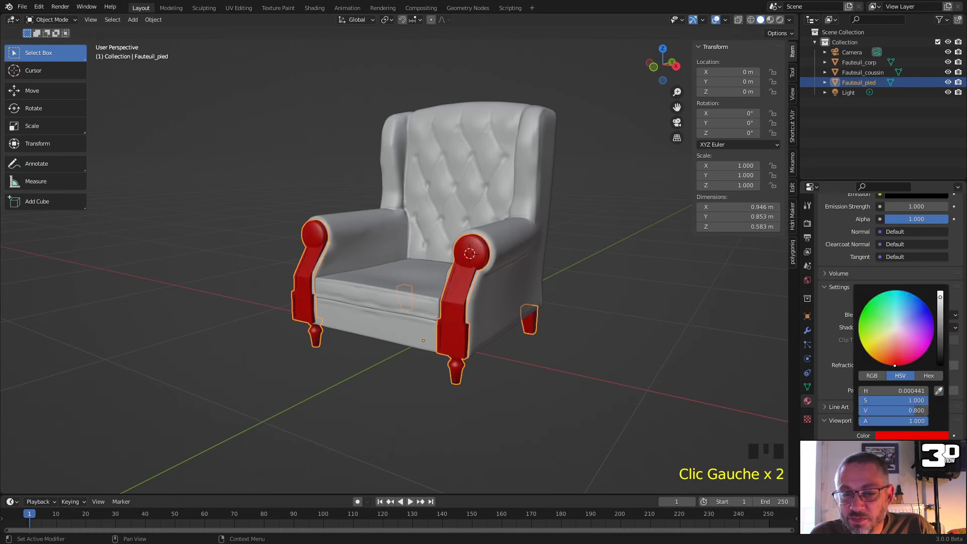
{"action": "left_click", "coordinate": [897, 346]}
{"action": "left_click_drag", "start_coordinate": [942, 310], "coordinate": [941, 350]}
{"action": "left_click", "coordinate": [560, 312]}
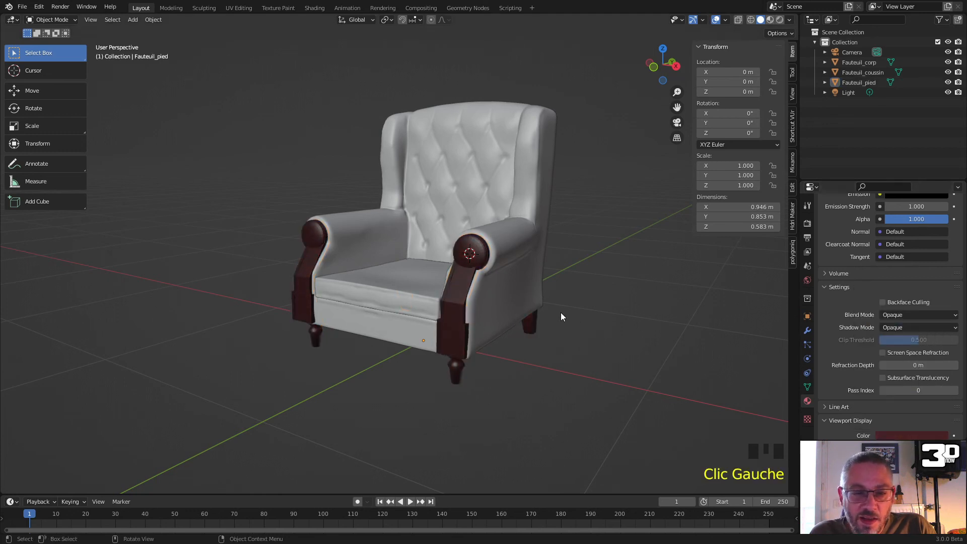
Step: Try smooth shading on the whole Fauteuil_pied object
{"action": "scroll", "coordinate": [561, 312], "scroll_direction": "down", "scroll_amount": 2}
{"action": "middle_click_drag", "start_coordinate": [564, 301], "coordinate": [524, 278]}
{"action": "scroll", "coordinate": [539, 264], "scroll_direction": "up", "scroll_amount": 5}
{"action": "right_click", "coordinate": [539, 234]}
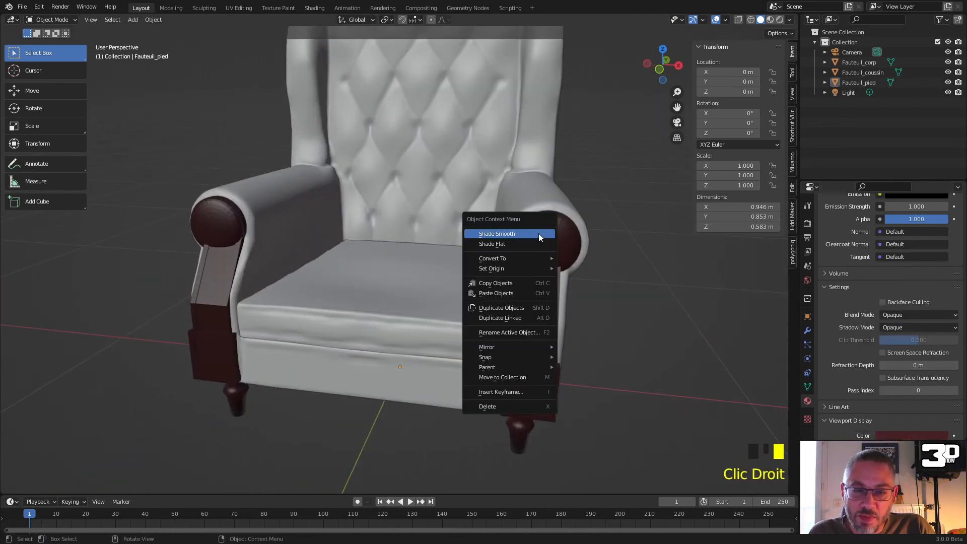
{"action": "key", "text": "Escape"}
{"action": "left_click", "coordinate": [545, 232]}
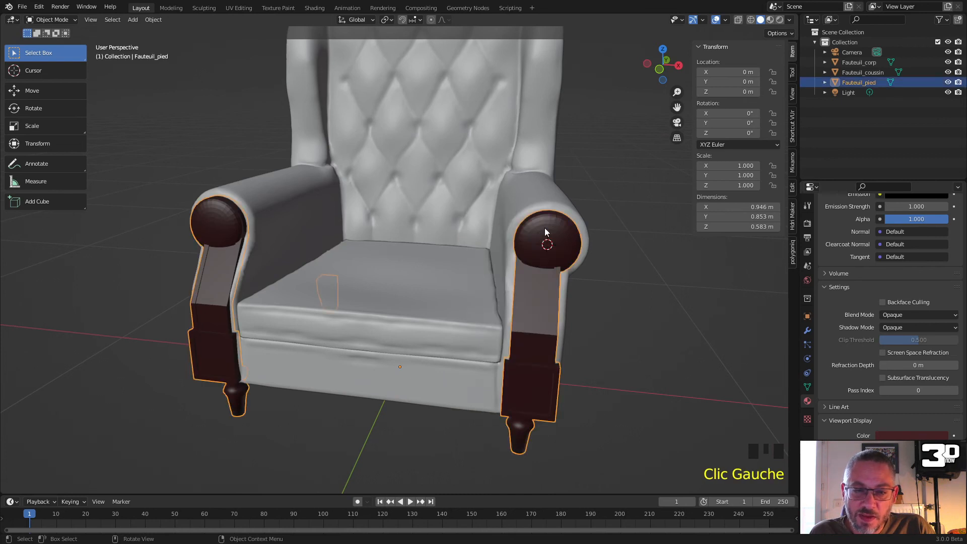
{"action": "right_click", "coordinate": [545, 230]}
{"action": "left_click", "coordinate": [545, 228]}
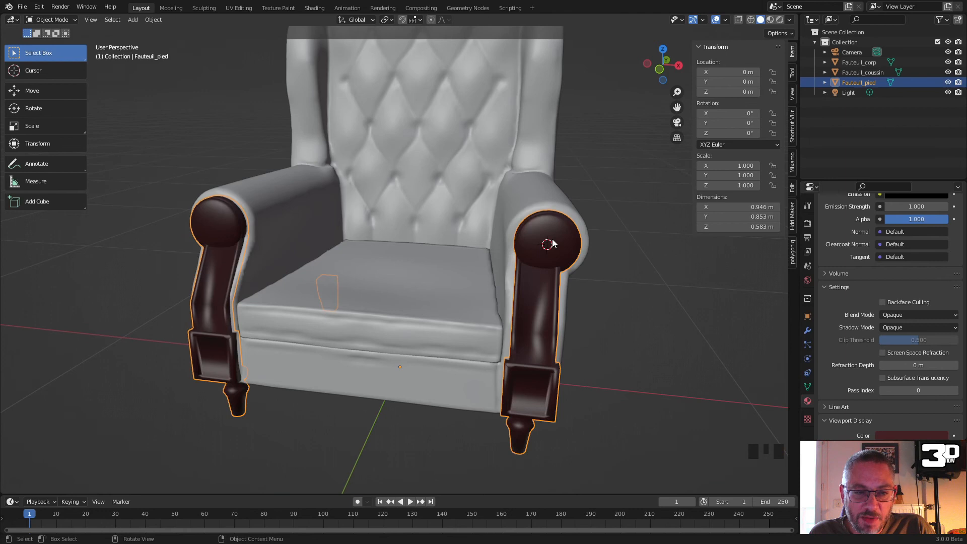
Step: Check the armrest front and leg topology of Fauteuil_pied in Edit Mode and return the object to flat shading
{"action": "key", "text": "Tab"}
{"action": "middle_click_drag", "start_coordinate": [557, 245], "coordinate": [551, 272]}
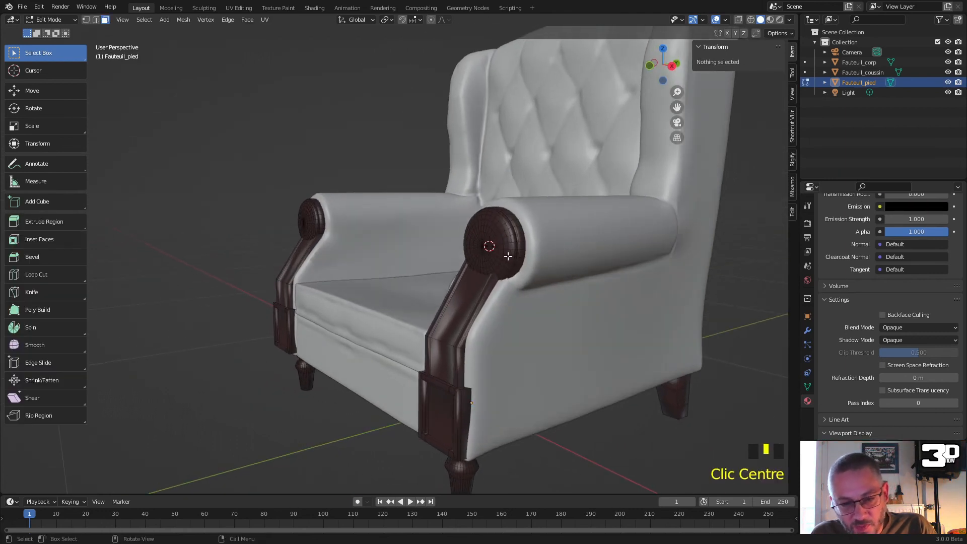
{"action": "key", "text": "Tab"}
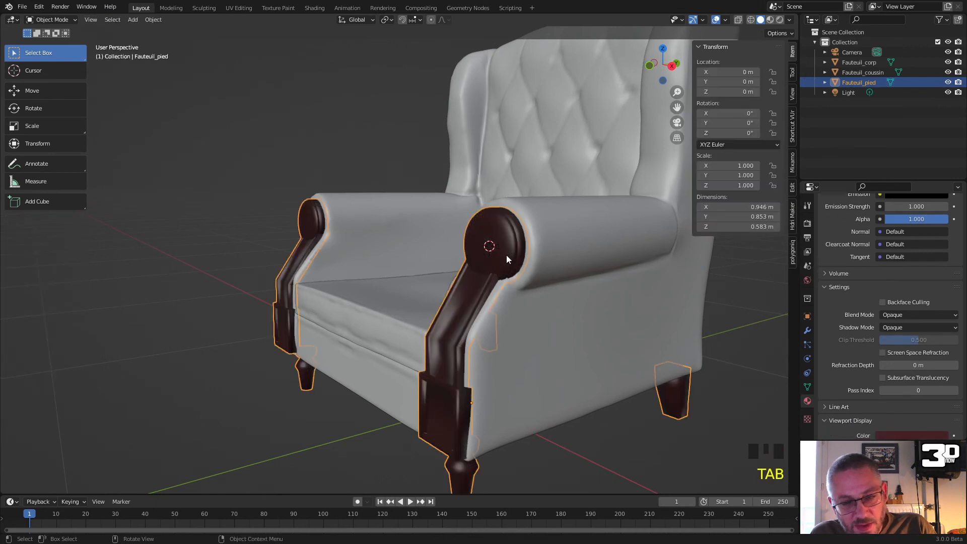
{"action": "right_click", "coordinate": [506, 255]}
{"action": "left_click", "coordinate": [502, 262]}
{"action": "middle_click_drag", "start_coordinate": [504, 259], "coordinate": [512, 228]}
{"action": "middle_click_drag", "start_coordinate": [505, 415], "coordinate": [520, 415]}
Step: Separate the two round armrest caps and the two turned front legs from Fauteuil_pied into their own object
{"action": "left_click", "coordinate": [554, 217]}
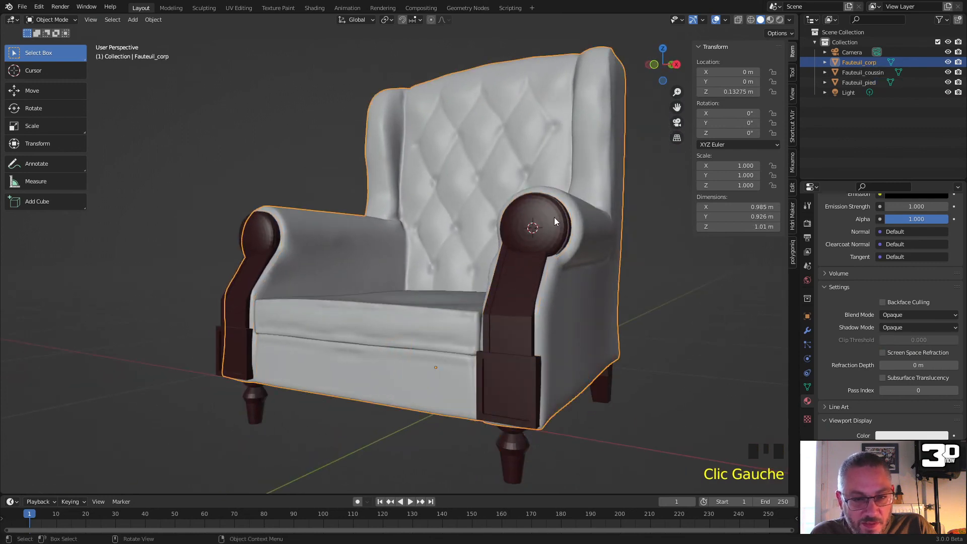
{"action": "left_click", "coordinate": [546, 225]}
{"action": "key", "text": "Tab"}
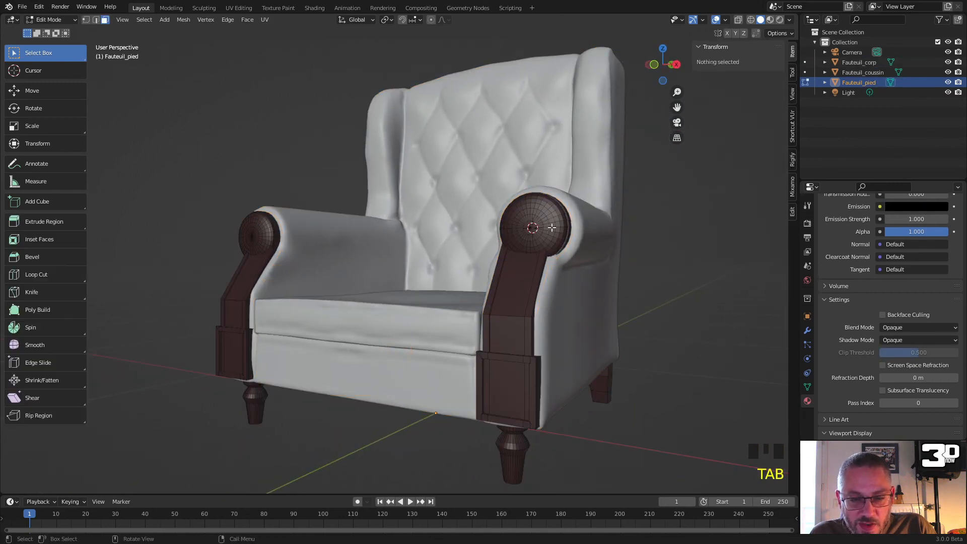
{"action": "key", "text": "l"}
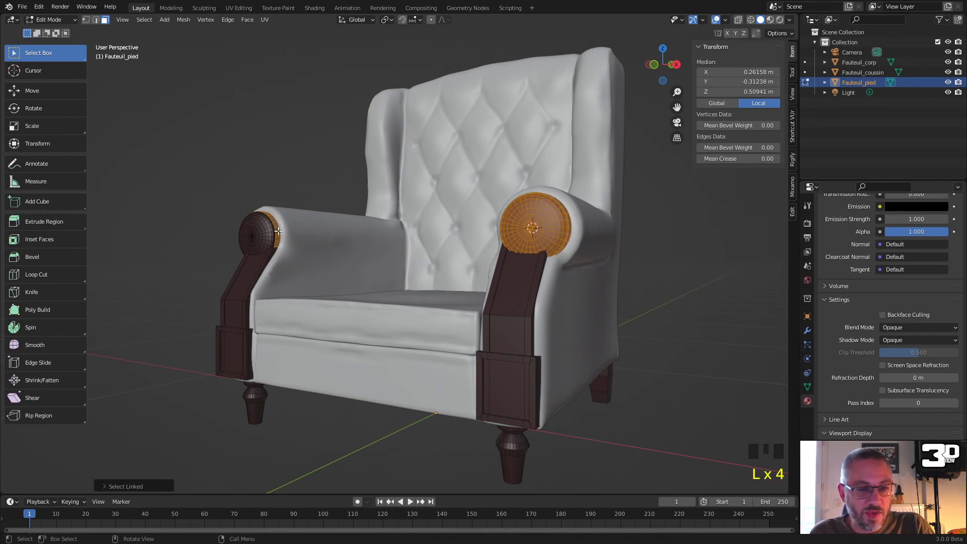
{"action": "key", "text": "l"}
{"action": "key", "text": "l"}
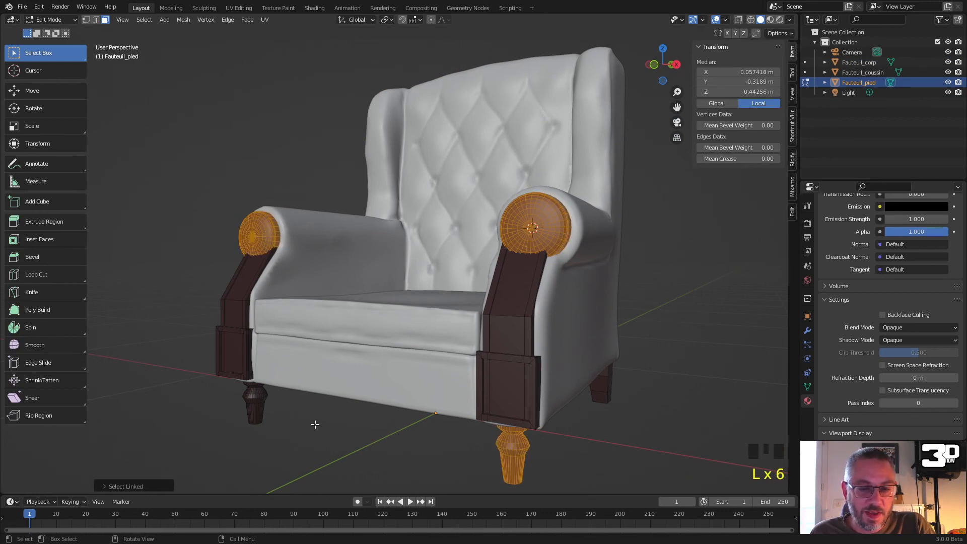
{"action": "key", "text": "l"}
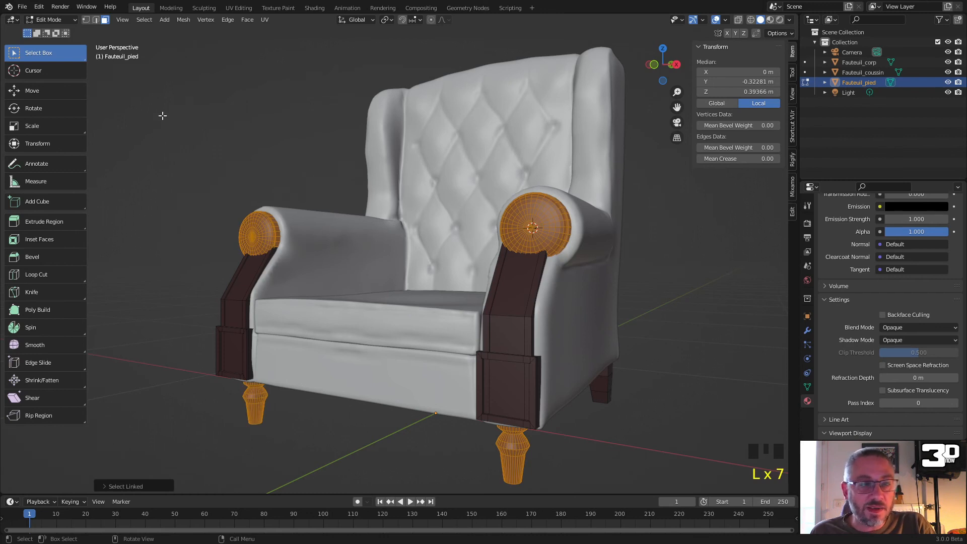
{"action": "left_click", "coordinate": [183, 19]}
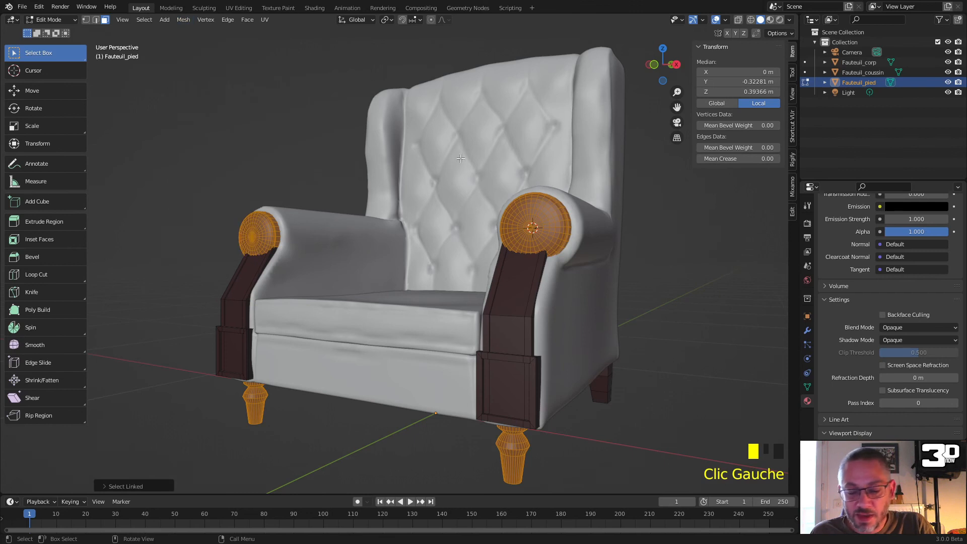
{"action": "key", "text": "p"}
{"action": "left_click", "coordinate": [436, 170]}
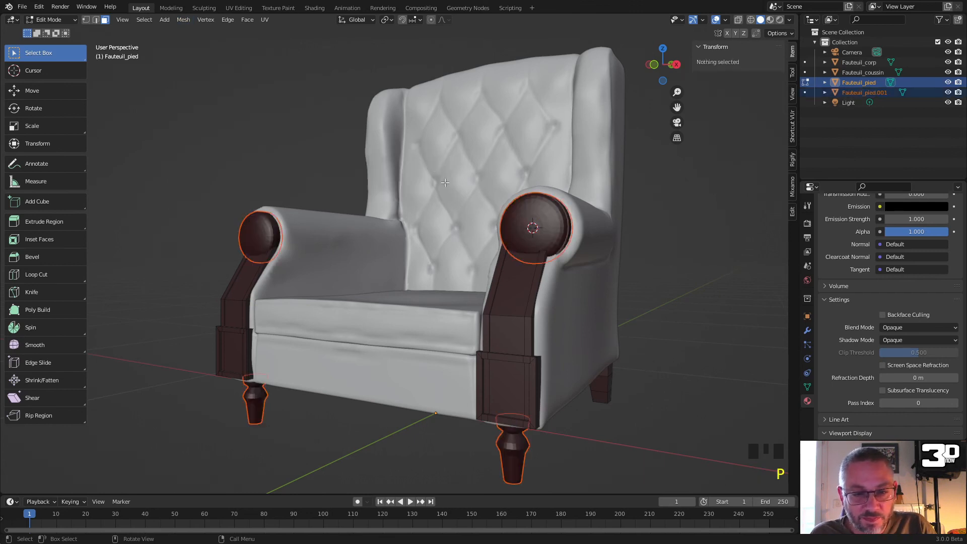
Step: Apply smooth shading to the separated armrest caps and front legs
{"action": "key", "text": "Tab"}
{"action": "left_click", "coordinate": [523, 237]}
{"action": "right_click", "coordinate": [524, 235]}
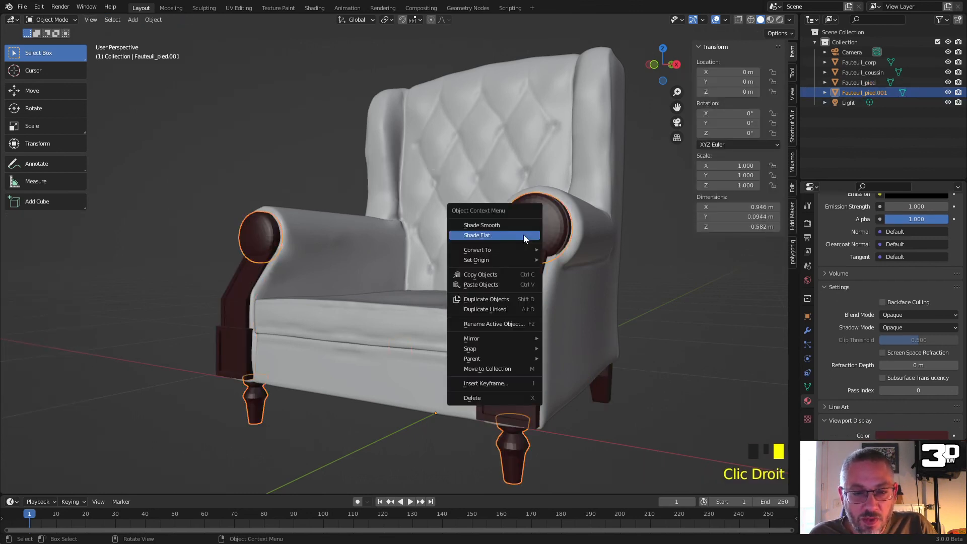
{"action": "left_click", "coordinate": [503, 224]}
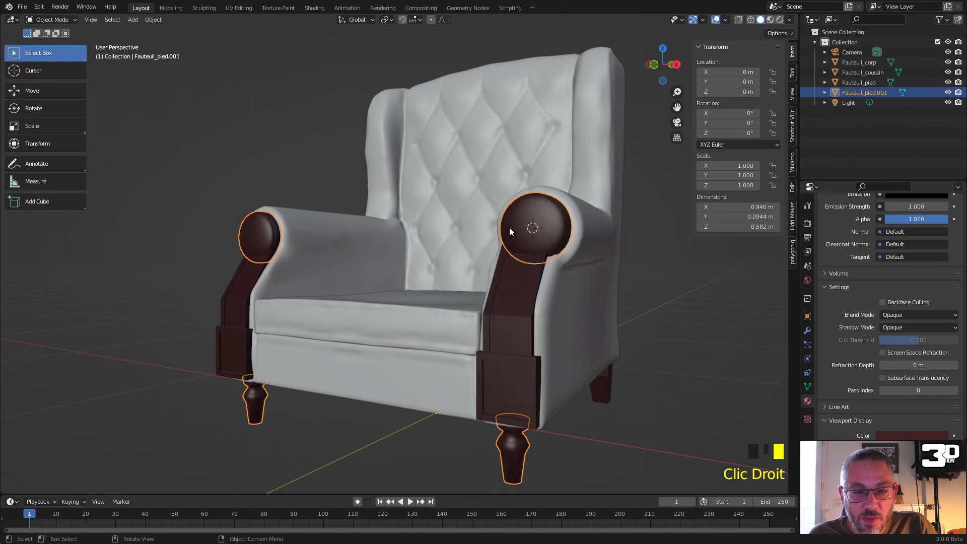
{"action": "left_click", "coordinate": [443, 436]}
Step: Try a voxel remesh on the separated caps and front legs with a 0.05 m voxel size, and undo it
{"action": "scroll", "coordinate": [433, 410], "scroll_direction": "down", "scroll_amount": 2}
{"action": "middle_click_drag", "start_coordinate": [431, 406], "coordinate": [452, 381]}
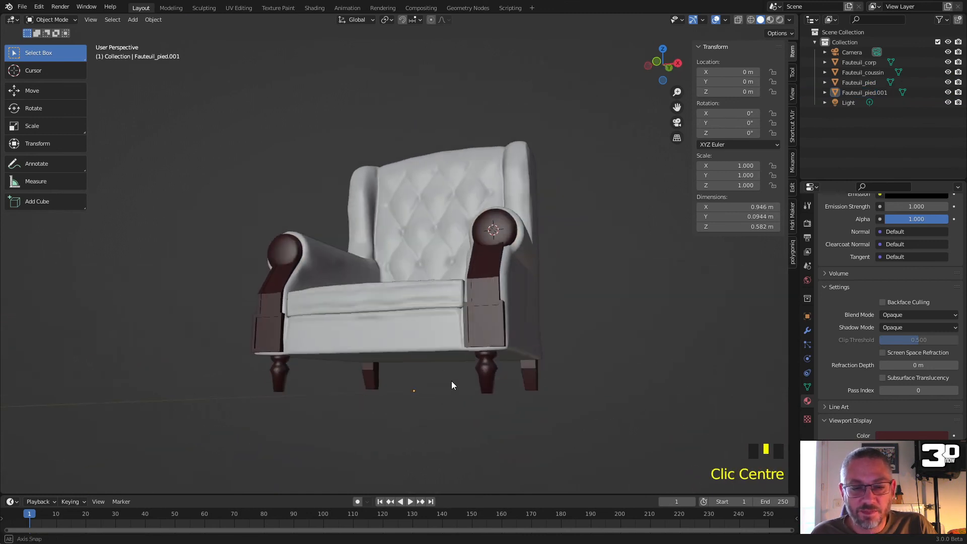
{"action": "scroll", "coordinate": [497, 383], "scroll_direction": "up", "scroll_amount": 1}
{"action": "left_click", "coordinate": [515, 402]}
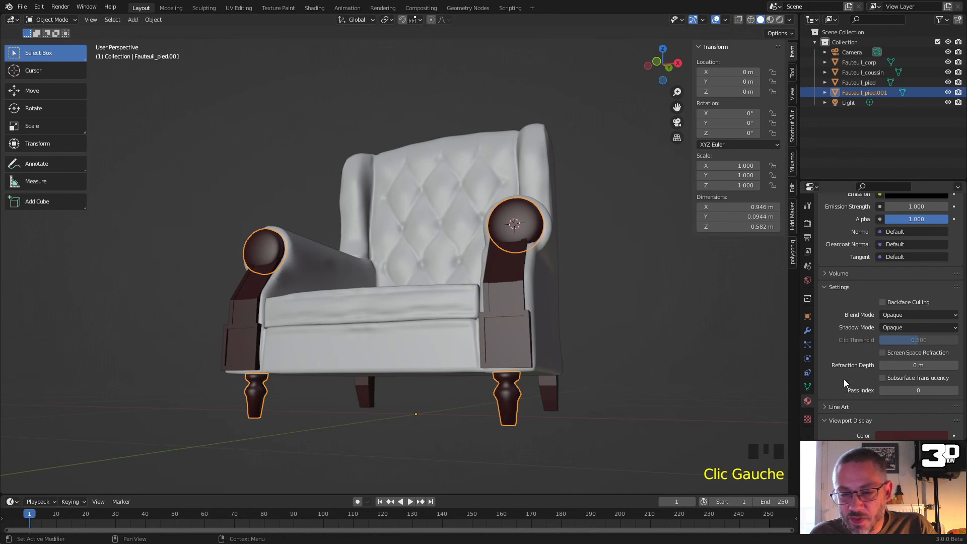
{"action": "scroll", "coordinate": [844, 378], "scroll_direction": "down", "scroll_amount": 1}
{"action": "left_click", "coordinate": [807, 386]}
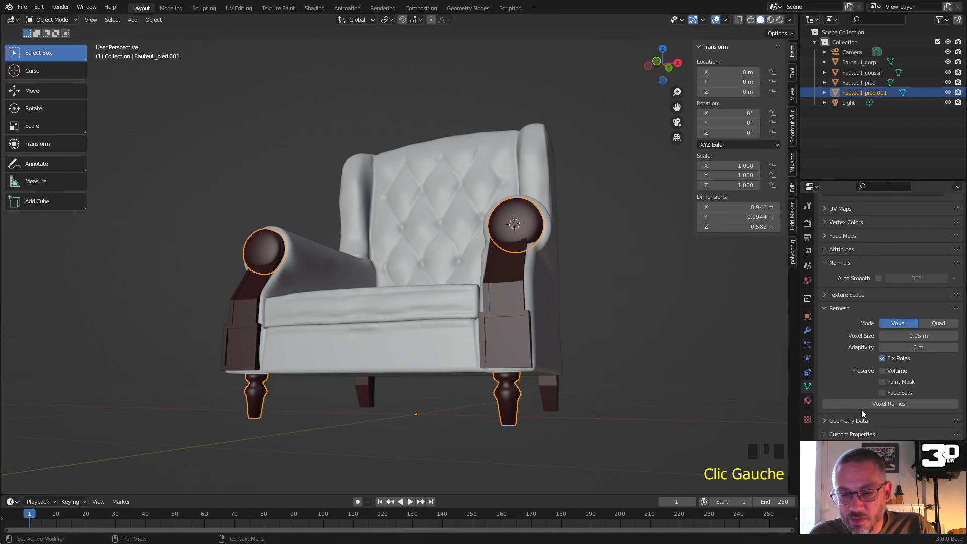
{"action": "double_click", "coordinate": [859, 405]}
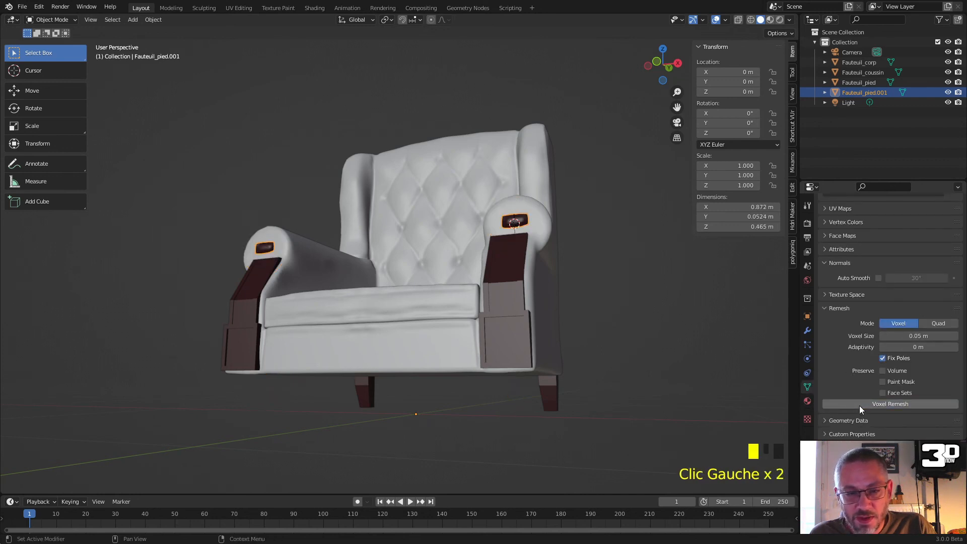
{"action": "key", "text": "ctrl+z"}
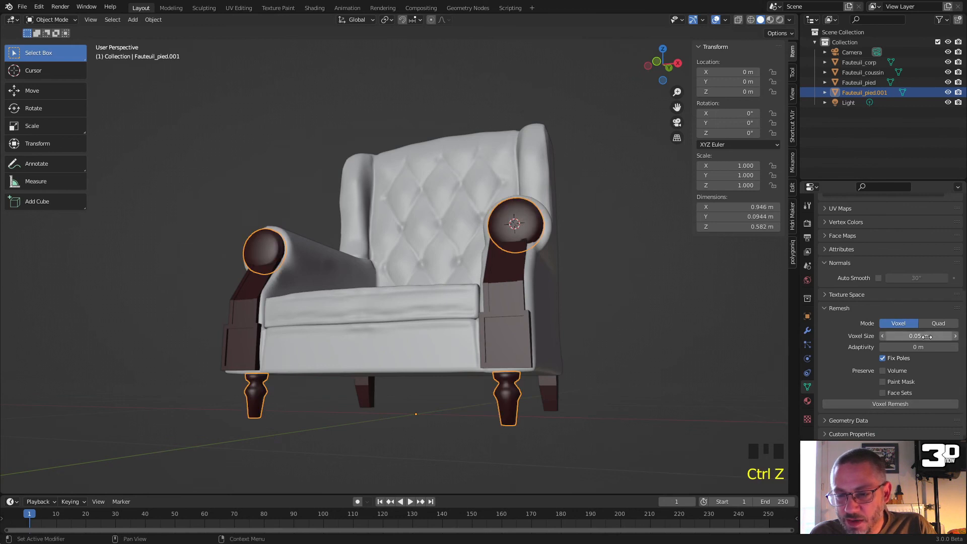
Step: Try a voxel remesh on the separated caps and front legs with a 0.005 m voxel size, and undo it
{"action": "left_click", "coordinate": [928, 335]}
{"action": "type", "text": "0.005"}
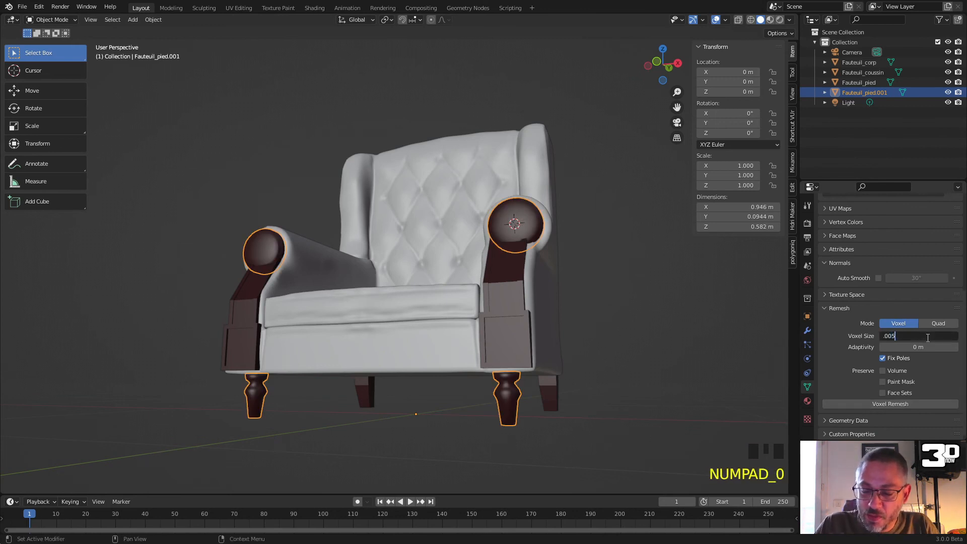
{"action": "key", "text": "Return"}
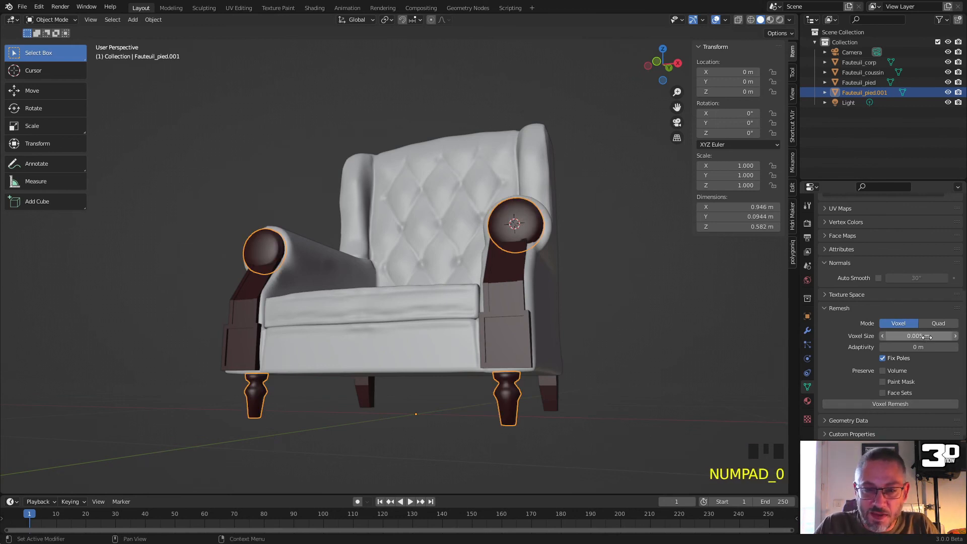
{"action": "left_click", "coordinate": [867, 405]}
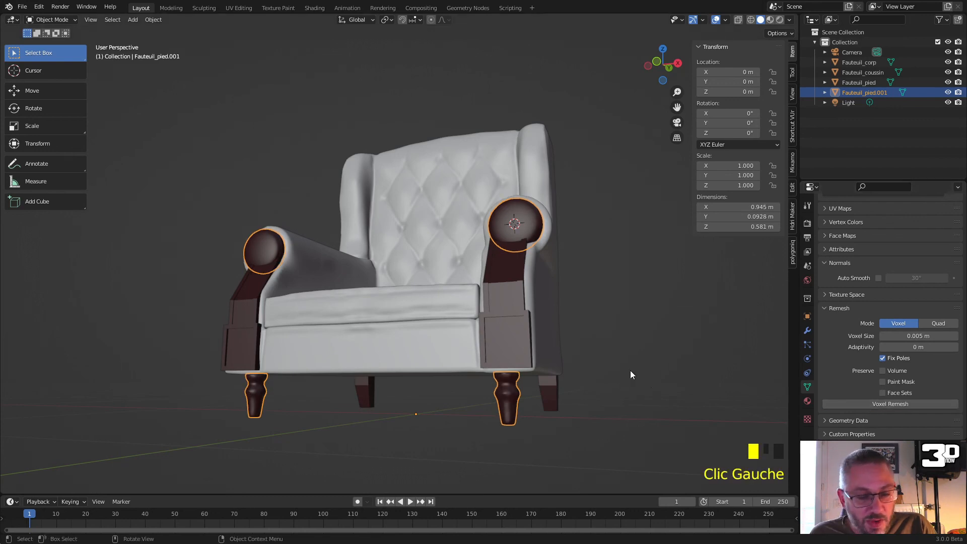
{"action": "key", "text": "ctrl+z"}
Step: Join the separated caps and front legs back into Fauteuil_pied and set its remesh voxel size to 0.005 m
{"action": "left_click", "coordinate": [505, 292], "text": "shift"}
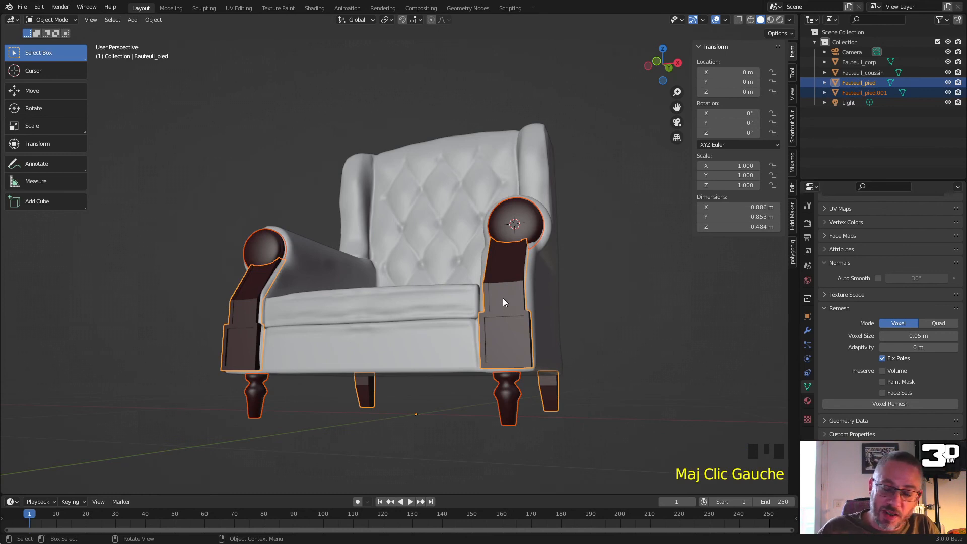
{"action": "key", "text": "ctrl+j"}
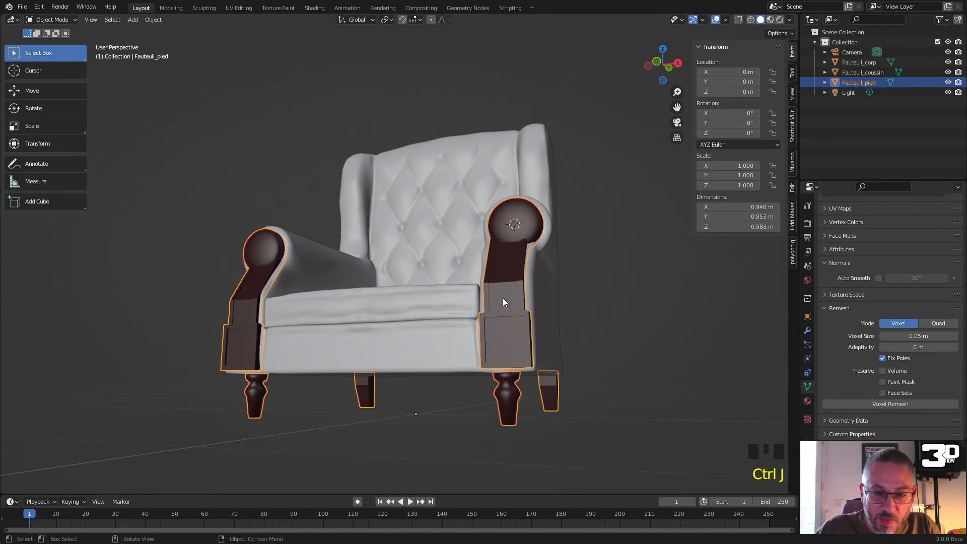
{"action": "left_click", "coordinate": [918, 336]}
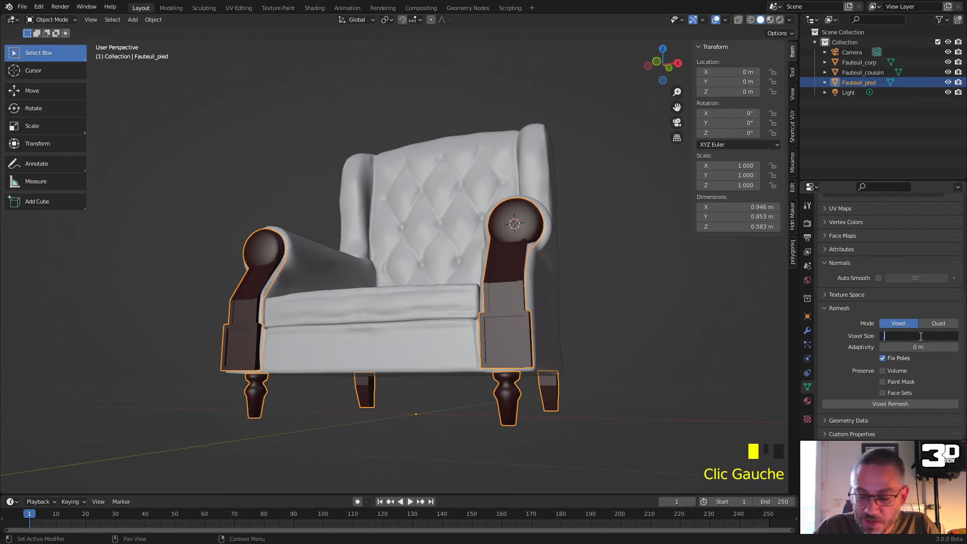
{"action": "type", "text": ".00"}
{"action": "key", "text": "Return"}
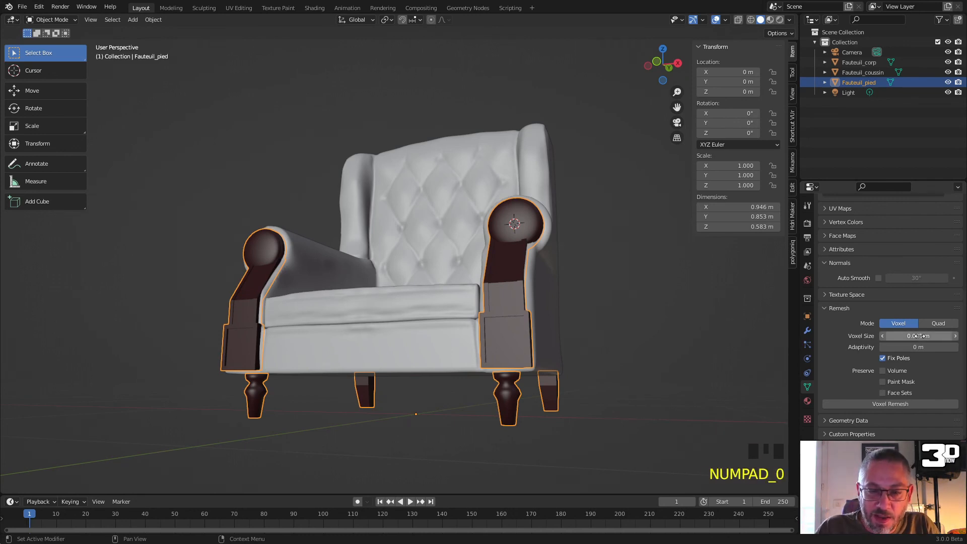
Step: Try the 0.005 m voxel remesh on Fauteuil_pied with volume preservation off, inspect the mesh, and undo the remesh
{"action": "left_click", "coordinate": [890, 404]}
{"action": "middle_click_drag", "start_coordinate": [612, 366], "coordinate": [563, 310]}
{"action": "scroll", "coordinate": [547, 344], "scroll_direction": "up", "scroll_amount": 2}
{"action": "key", "text": "Tab"}
{"action": "key", "text": "ctrl+z"}
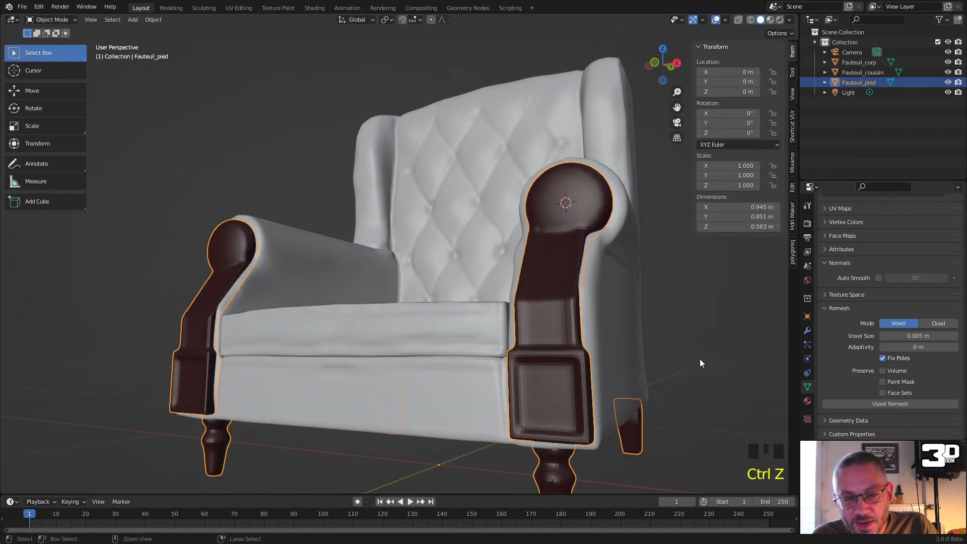
{"action": "key", "text": "ctrl+z"}
Step: Turn on volume preservation and voxel remesh Fauteuil_pied at 0.005 m
{"action": "left_click", "coordinate": [882, 370]}
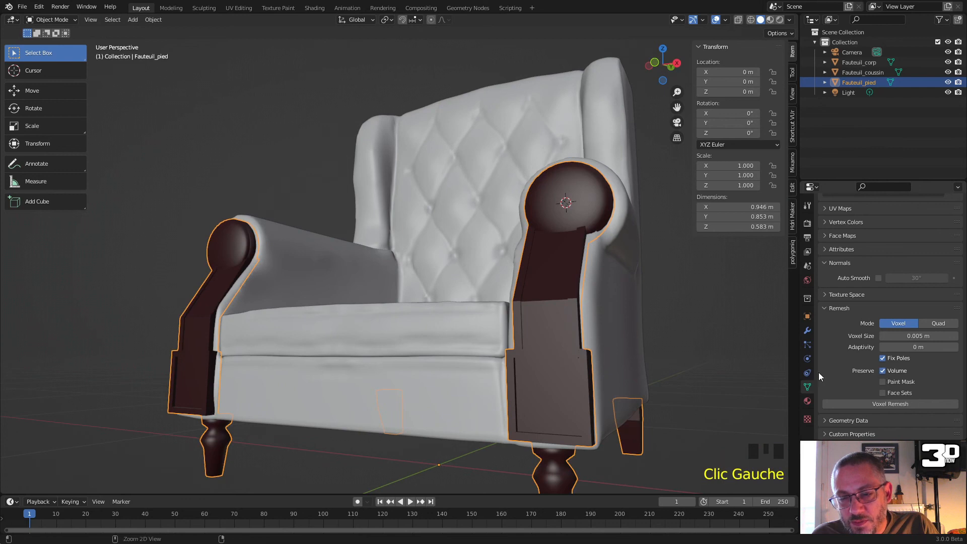
{"action": "left_click", "coordinate": [859, 404]}
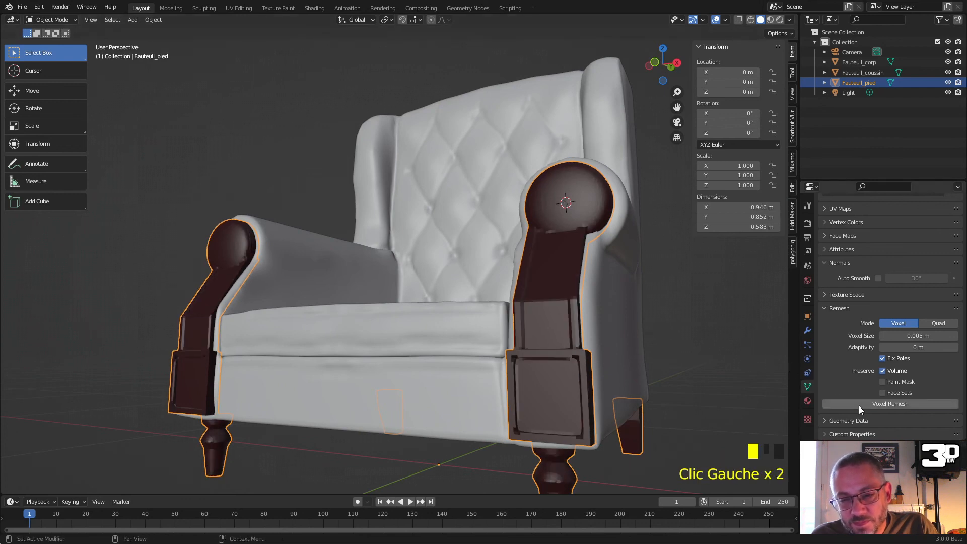
Step: Check the remeshed wireframe of Fauteuil_pied in Edit Mode, and switch the object to Sculpt Mode
{"action": "mouse_move", "coordinate": [579, 309]}
{"action": "middle_mouse_down"}
{"action": "mouse_move", "coordinate": [551, 335]}
{"action": "mouse_move", "coordinate": [577, 328]}
{"action": "mouse_move", "coordinate": [584, 304]}
{"action": "mouse_move", "coordinate": [561, 309]}
{"action": "mouse_move", "coordinate": [563, 321]}
{"action": "middle_mouse_up"}
{"action": "scroll", "coordinate": [551, 334], "scroll_direction": "up", "scroll_amount": 3}
{"action": "key", "text": "Tab"}
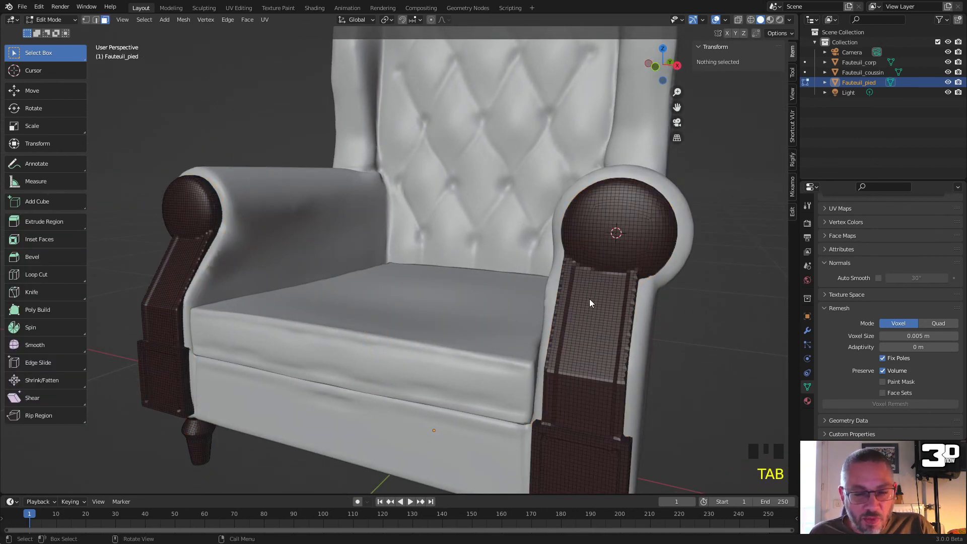
{"action": "key", "text": "Tab"}
{"action": "middle_click_drag", "start_coordinate": [564, 262], "coordinate": [453, 282], "text": "shift"}
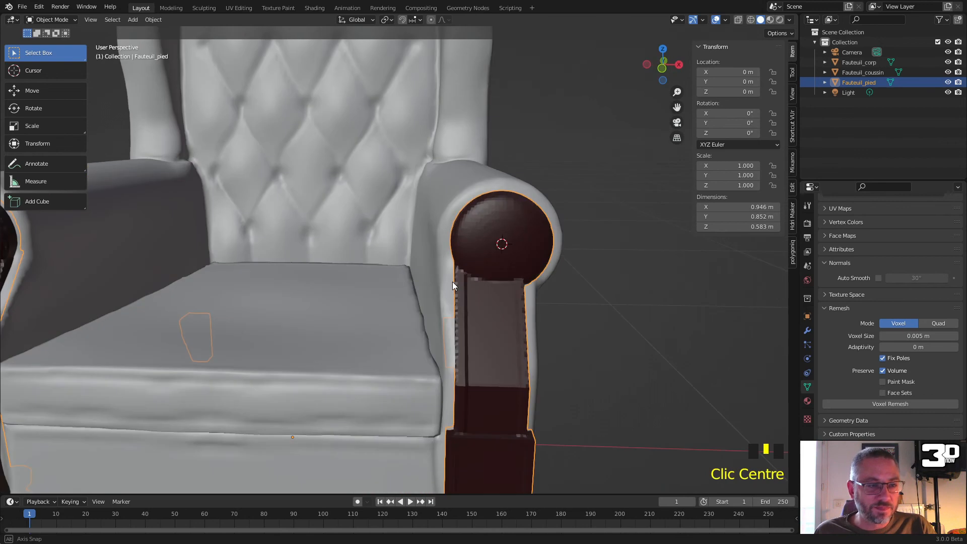
{"action": "key", "text": "ctrl+Tab"}
{"action": "left_click", "coordinate": [403, 323]}
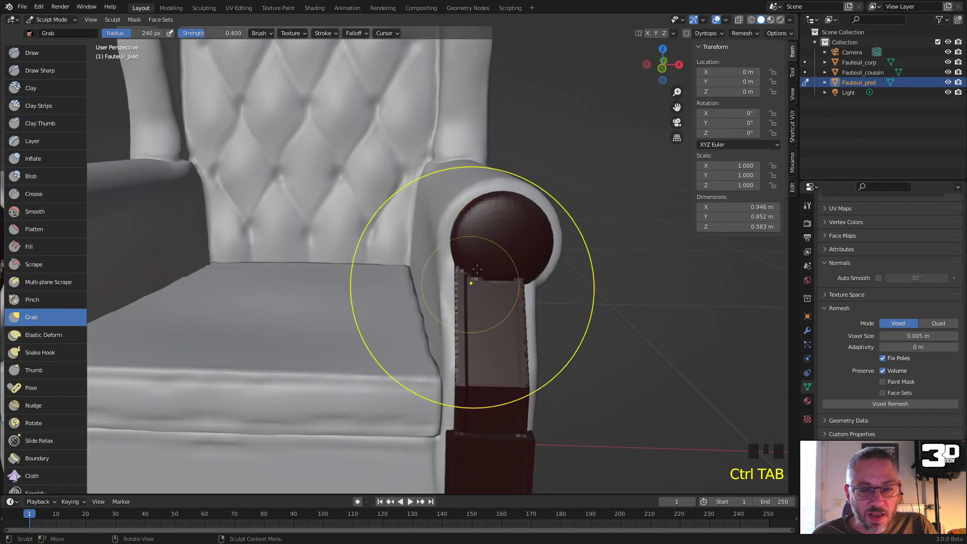
Step: Try a Grab brush stroke with a 47 px radius on the round armrest cap, and undo it
{"action": "key", "text": "f"}
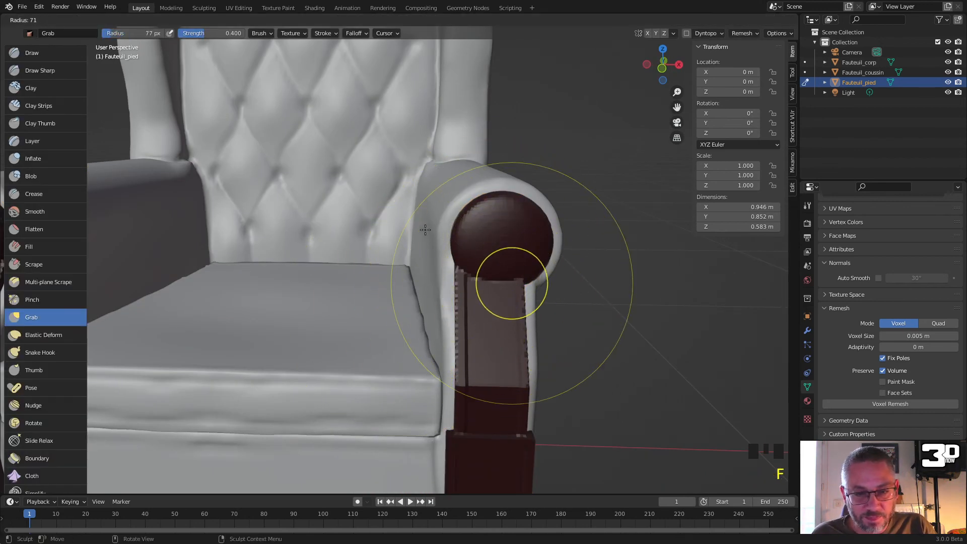
{"action": "key", "text": "f"}
{"action": "key", "text": "f"}
{"action": "scroll", "coordinate": [486, 222], "scroll_direction": "up", "scroll_amount": 4}
{"action": "middle_click_drag", "start_coordinate": [574, 226], "coordinate": [539, 222]}
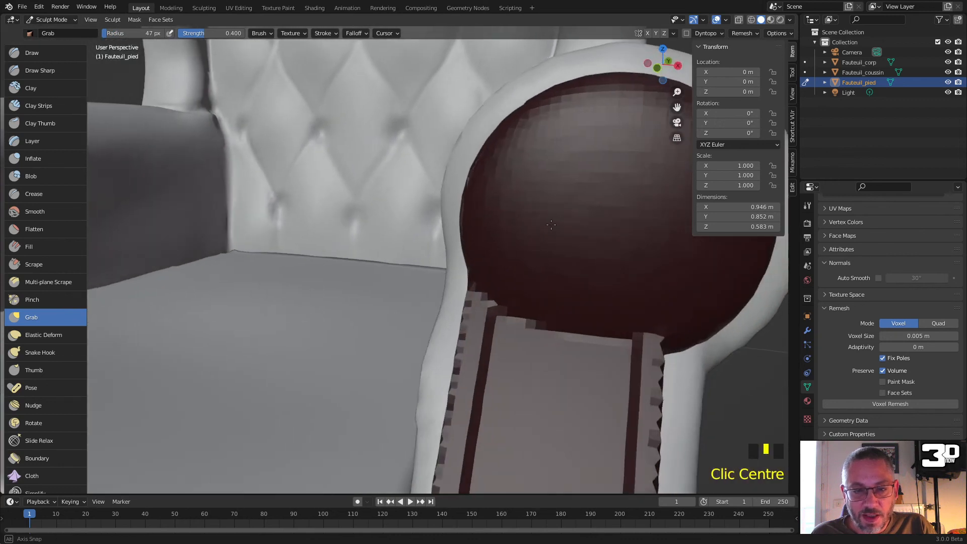
{"action": "scroll", "coordinate": [539, 222], "scroll_direction": "down", "scroll_amount": 2}
{"action": "left_click_drag", "start_coordinate": [528, 209], "coordinate": [493, 237]}
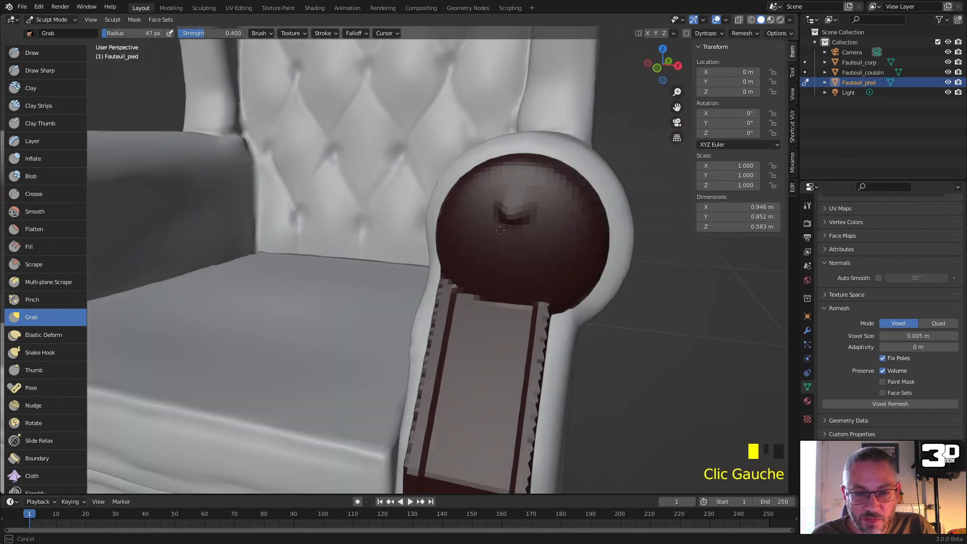
{"action": "key", "text": "ctrl+z"}
Step: Build up the lower part of the round armrest cap and the top of its front panel with the Draw brush, smoothing between strokes
{"action": "left_click", "coordinate": [62, 58]}
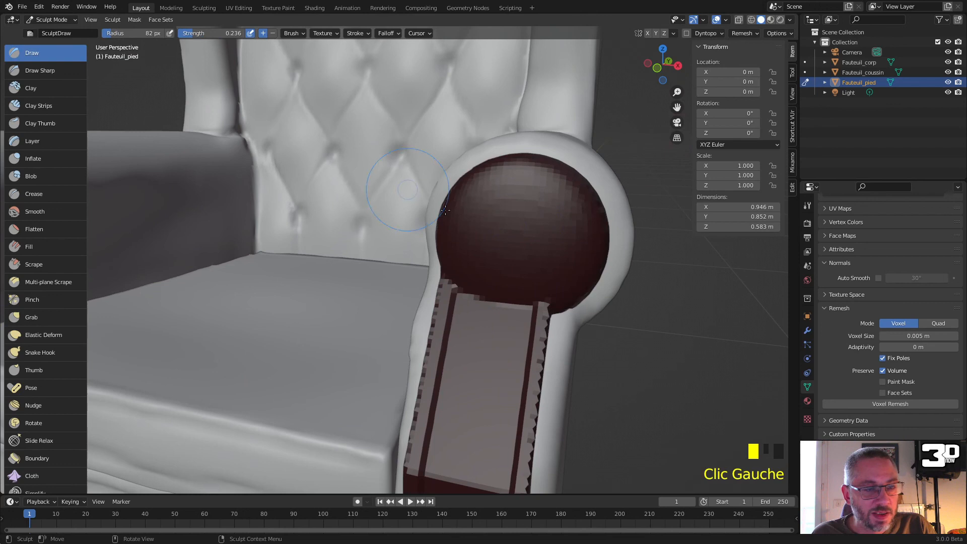
{"action": "mouse_move", "coordinate": [521, 223]}
{"action": "left_mouse_down"}
{"action": "mouse_move", "coordinate": [481, 248]}
{"action": "mouse_move", "coordinate": [481, 274]}
{"action": "mouse_move", "coordinate": [523, 222]}
{"action": "mouse_move", "coordinate": [493, 259]}
{"action": "left_mouse_up"}
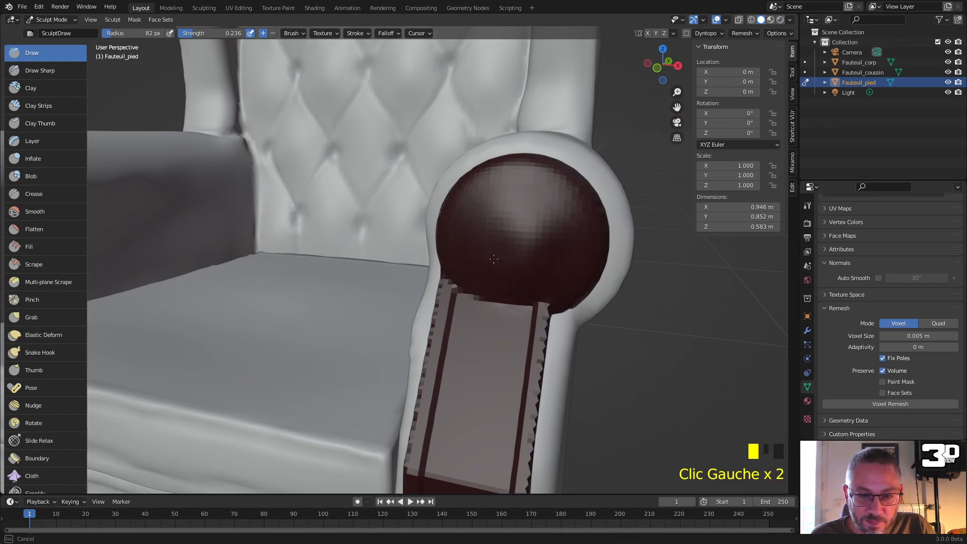
{"action": "left_click", "coordinate": [485, 224]}
{"action": "left_click", "coordinate": [469, 268]}
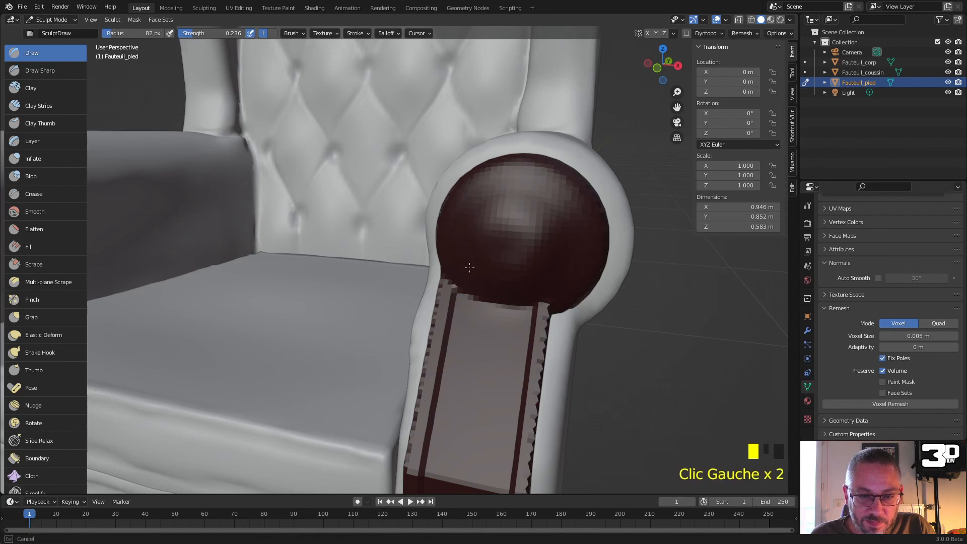
{"action": "left_click", "coordinate": [501, 299]}
{"action": "left_click", "coordinate": [496, 298]}
{"action": "left_click", "coordinate": [492, 298]}
{"action": "left_click", "coordinate": [486, 287]}
{"action": "left_click", "coordinate": [479, 277]}
{"action": "left_click", "coordinate": [491, 295]}
{"action": "left_click", "coordinate": [500, 308]}
{"action": "left_click", "coordinate": [500, 308], "text": "shift"}
{"action": "left_click", "coordinate": [509, 310], "text": "shift"}
{"action": "left_click", "coordinate": [508, 307], "text": "shift"}
{"action": "left_click", "coordinate": [507, 306], "text": "shift"}
{"action": "left_click", "coordinate": [505, 302]}
{"action": "left_click", "coordinate": [503, 297]}
{"action": "left_click", "coordinate": [503, 301]}
{"action": "left_click", "coordinate": [503, 303]}
{"action": "left_click_drag", "start_coordinate": [502, 303], "coordinate": [503, 312]}
{"action": "mouse_move", "coordinate": [493, 300]}
{"action": "left_mouse_down"}
{"action": "mouse_move", "coordinate": [501, 313]}
{"action": "mouse_move", "coordinate": [528, 312]}
{"action": "mouse_move", "coordinate": [515, 333]}
{"action": "left_mouse_up"}
Step: Carve a horizontal groove across the upper middle of the armrest cap with inverted Draw strokes
{"action": "middle_click_drag", "start_coordinate": [514, 334], "coordinate": [518, 237]}
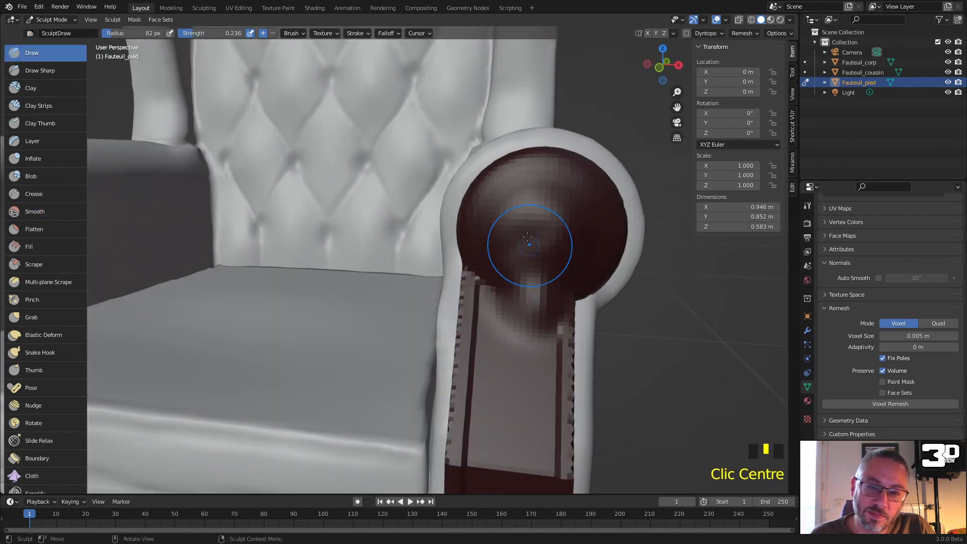
{"action": "left_click", "coordinate": [513, 214], "text": "ctrl"}
{"action": "left_click", "coordinate": [515, 214], "text": "ctrl"}
{"action": "left_click", "coordinate": [518, 215], "text": "ctrl"}
{"action": "left_click", "coordinate": [523, 216], "text": "ctrl"}
{"action": "left_click", "coordinate": [529, 216], "text": "ctrl"}
{"action": "left_click", "coordinate": [535, 217], "text": "ctrl"}
{"action": "left_click", "coordinate": [540, 218], "text": "ctrl"}
{"action": "left_click", "coordinate": [544, 220], "text": "ctrl"}
{"action": "mouse_move", "coordinate": [545, 220]}
{"action": "left_mouse_down", "text": "ctrl"}
{"action": "mouse_move", "coordinate": [556, 218]}
{"action": "mouse_move", "coordinate": [496, 229]}
{"action": "mouse_move", "coordinate": [504, 227]}
{"action": "left_mouse_up", "text": "ctrl"}
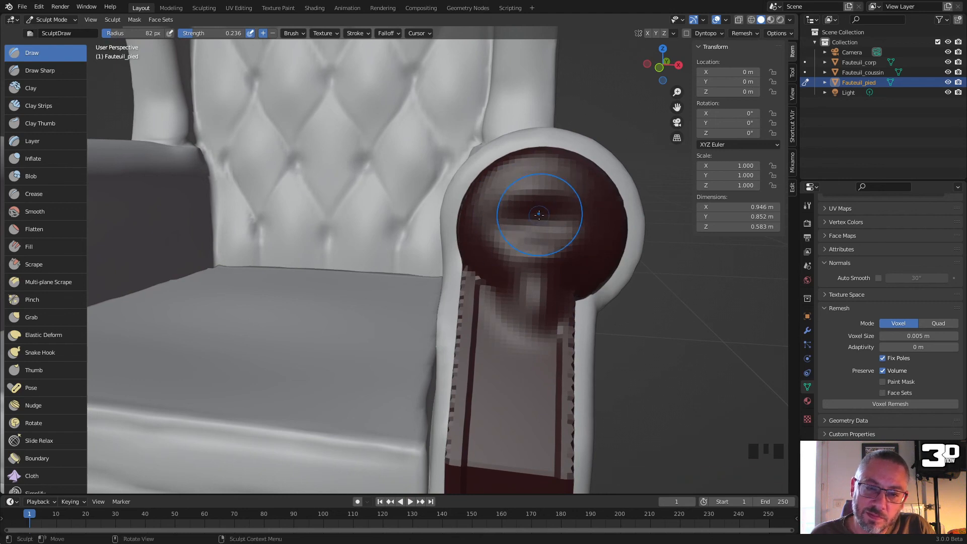
Step: Raise a short nose-like ridge below the groove at the centre of the armrest cap with Draw strokes
{"action": "left_click", "coordinate": [537, 218]}
{"action": "left_click", "coordinate": [536, 225]}
{"action": "left_click", "coordinate": [528, 248]}
{"action": "left_click", "coordinate": [531, 250]}
{"action": "left_click", "coordinate": [531, 253]}
{"action": "left_click", "coordinate": [533, 255]}
Step: Carve two eye-socket hollows on either side of the armrest cap's centre with inverted Draw strokes
{"action": "middle_click_drag", "start_coordinate": [532, 254], "coordinate": [518, 248]}
{"action": "scroll", "coordinate": [510, 171], "scroll_direction": "up", "scroll_amount": 3}
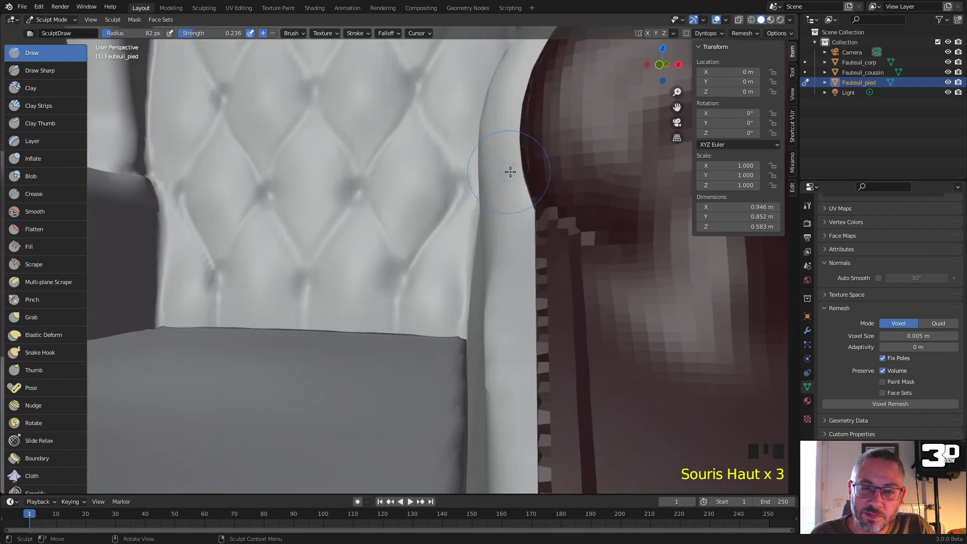
{"action": "middle_click_drag", "start_coordinate": [593, 146], "coordinate": [512, 210], "text": "shift"}
{"action": "mouse_move", "coordinate": [512, 209]}
{"action": "left_mouse_down", "text": "ctrl"}
{"action": "mouse_move", "coordinate": [495, 197]}
{"action": "mouse_move", "coordinate": [489, 167]}
{"action": "mouse_move", "coordinate": [511, 160]}
{"action": "mouse_move", "coordinate": [529, 173]}
{"action": "left_mouse_up", "text": "ctrl"}
{"action": "mouse_move", "coordinate": [640, 188]}
{"action": "left_mouse_down", "text": "ctrl"}
{"action": "mouse_move", "coordinate": [628, 182]}
{"action": "mouse_move", "coordinate": [638, 170]}
{"action": "mouse_move", "coordinate": [671, 168]}
{"action": "left_mouse_up", "text": "ctrl"}
{"action": "left_click_drag", "start_coordinate": [609, 170], "coordinate": [606, 172], "text": "ctrl"}
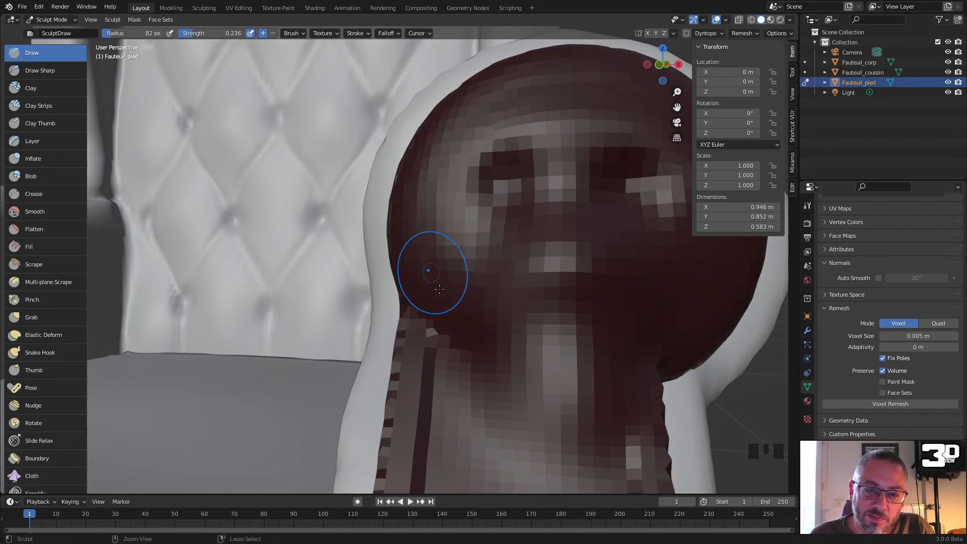
Step: Build up both sides of the jaw where the armrest cap meets its front panel with Draw strokes
{"action": "left_click", "coordinate": [470, 322]}
{"action": "left_click", "coordinate": [479, 329]}
{"action": "left_click", "coordinate": [486, 345]}
{"action": "left_click", "coordinate": [486, 346]}
{"action": "left_click", "coordinate": [486, 355]}
{"action": "mouse_move", "coordinate": [488, 375]}
{"action": "left_mouse_down"}
{"action": "mouse_move", "coordinate": [496, 401]}
{"action": "mouse_move", "coordinate": [551, 428]}
{"action": "left_mouse_up"}
{"action": "left_click", "coordinate": [614, 325]}
{"action": "left_click", "coordinate": [621, 353]}
{"action": "left_click", "coordinate": [627, 390]}
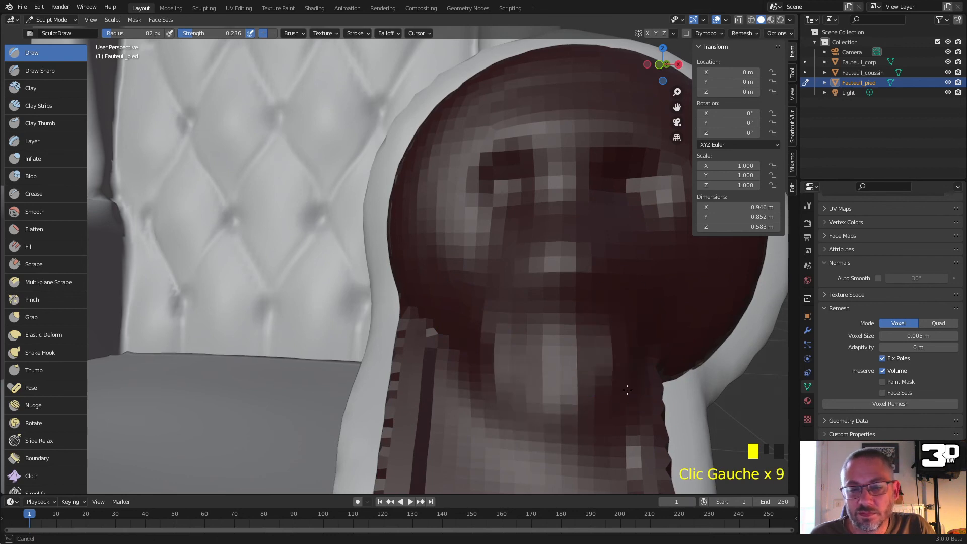
{"action": "left_click", "coordinate": [625, 396]}
{"action": "left_click", "coordinate": [624, 403]}
Step: Return Fauteuil_pied to Object Mode and apply Shade Smooth to it
{"action": "scroll", "coordinate": [572, 420], "scroll_direction": "down", "scroll_amount": 3}
{"action": "middle_click_drag", "start_coordinate": [571, 419], "coordinate": [446, 306]}
{"action": "key", "text": "Tab"}
{"action": "right_click", "coordinate": [446, 306]}
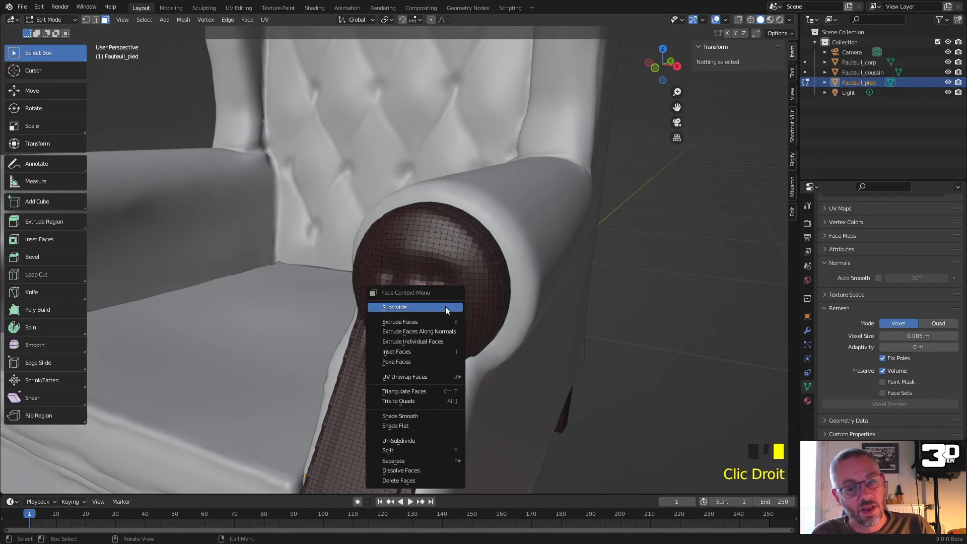
{"action": "key", "text": "ctrl+Tab"}
{"action": "key", "text": "ctrl+Tab"}
{"action": "key", "text": "ctrl+Tab"}
{"action": "key", "text": "ctrl+Tab"}
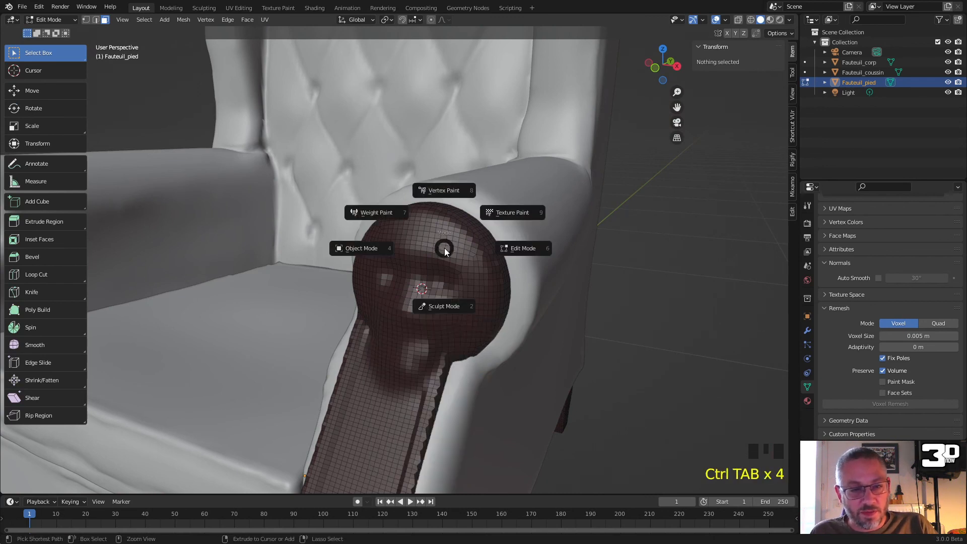
{"action": "left_click", "coordinate": [378, 245]}
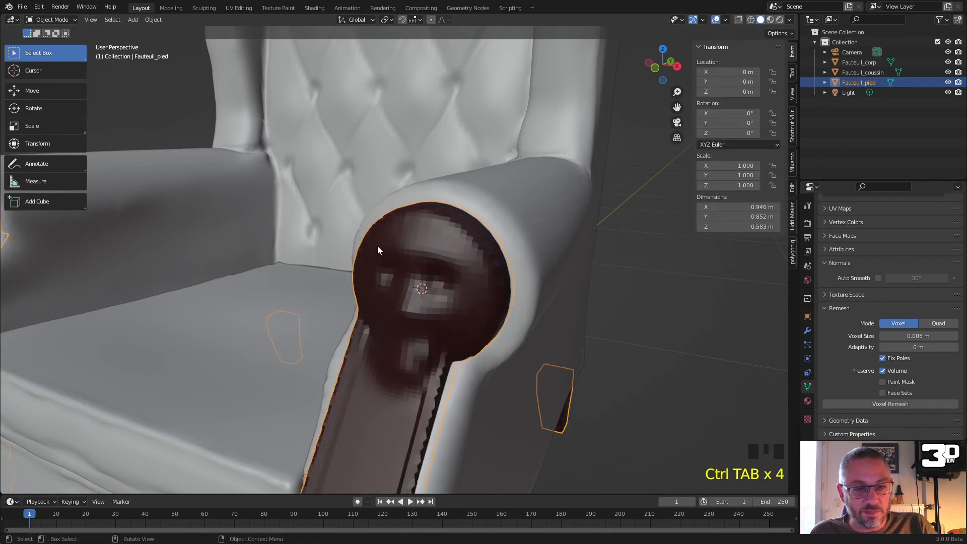
{"action": "right_click", "coordinate": [426, 237]}
{"action": "left_click", "coordinate": [384, 236]}
{"action": "scroll", "coordinate": [470, 274], "scroll_direction": "down", "scroll_amount": 3}
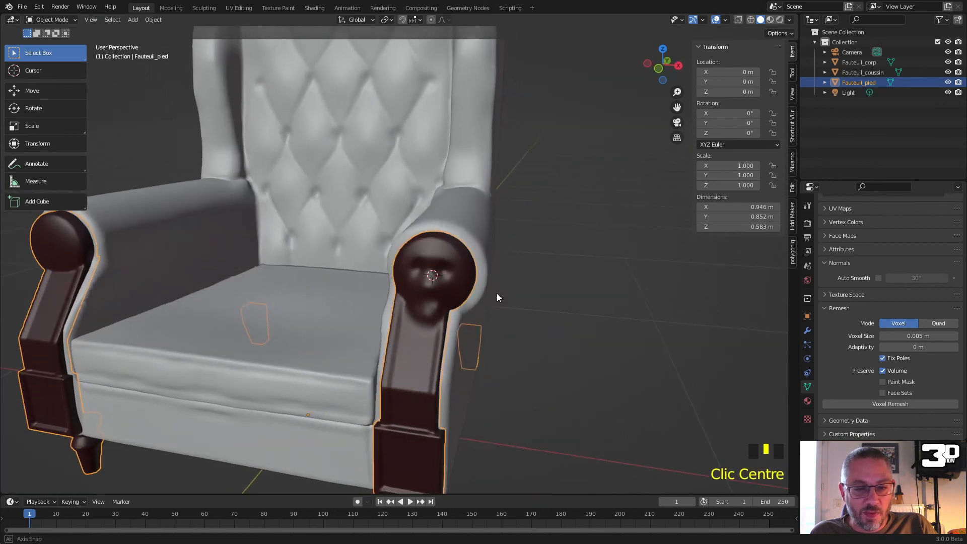
{"action": "mouse_move", "coordinate": [498, 324]}
{"action": "middle_mouse_down"}
{"action": "mouse_move", "coordinate": [479, 298]}
{"action": "mouse_move", "coordinate": [487, 319]}
{"action": "middle_mouse_up"}
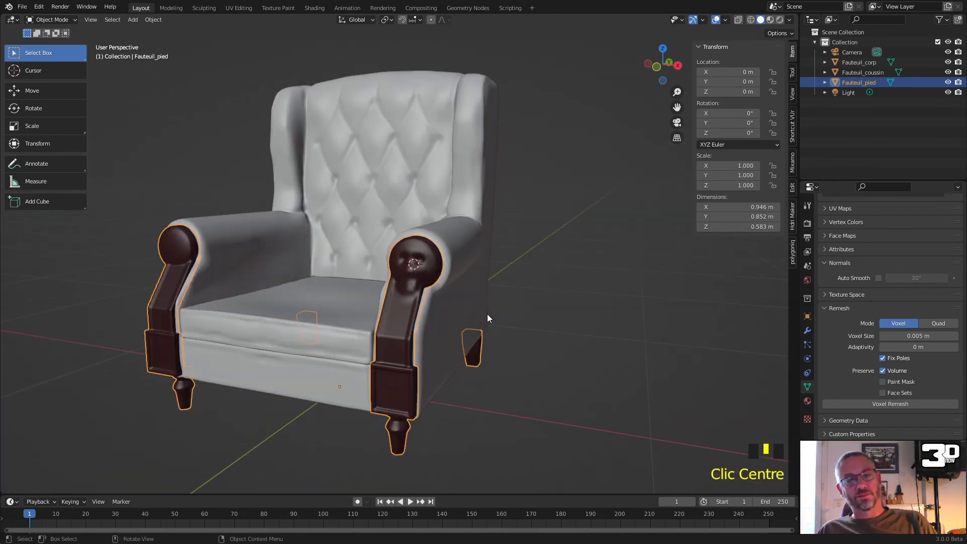
Step: Set the Base Color of Fauteuil_corp's material to a dark saturated red
{"action": "left_click", "coordinate": [572, 305]}
{"action": "left_click", "coordinate": [461, 172]}
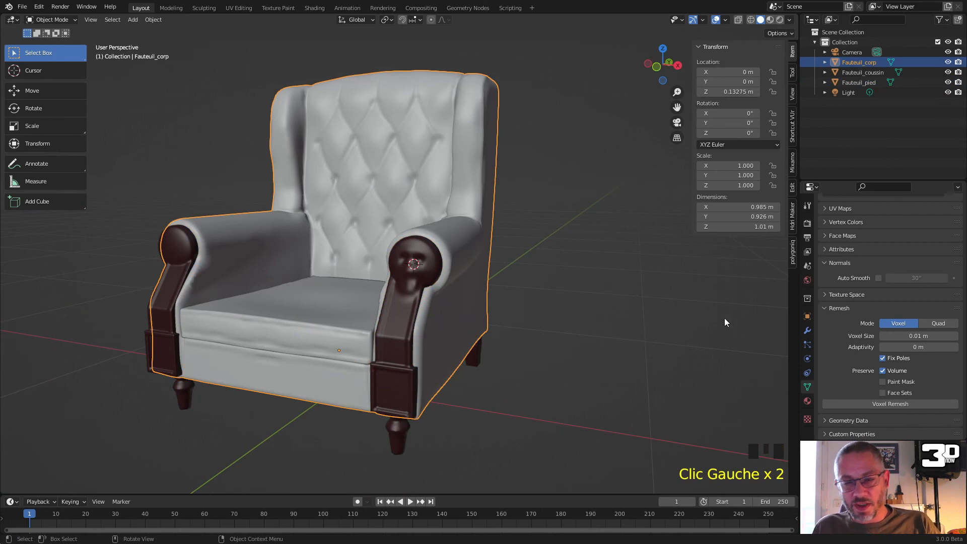
{"action": "left_click", "coordinate": [807, 402]}
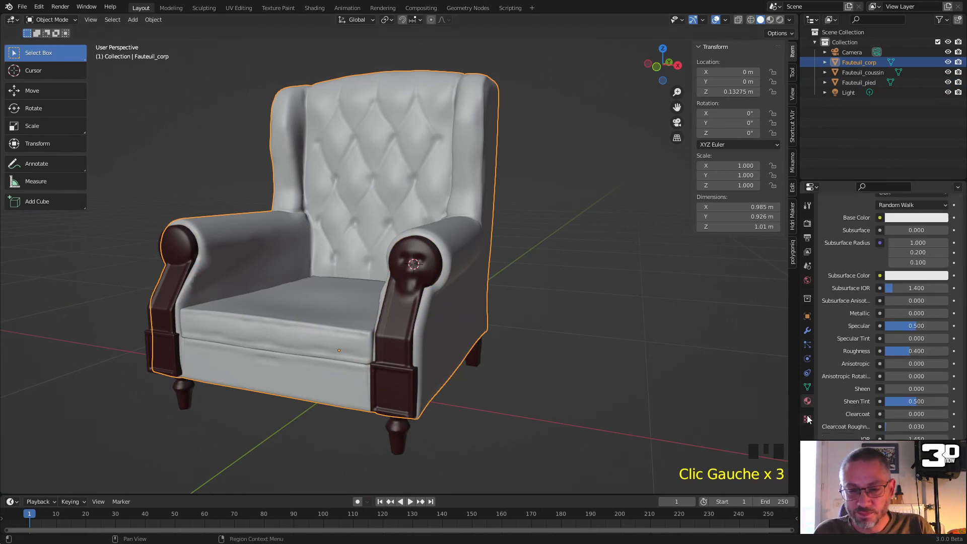
{"action": "left_click", "coordinate": [902, 217]}
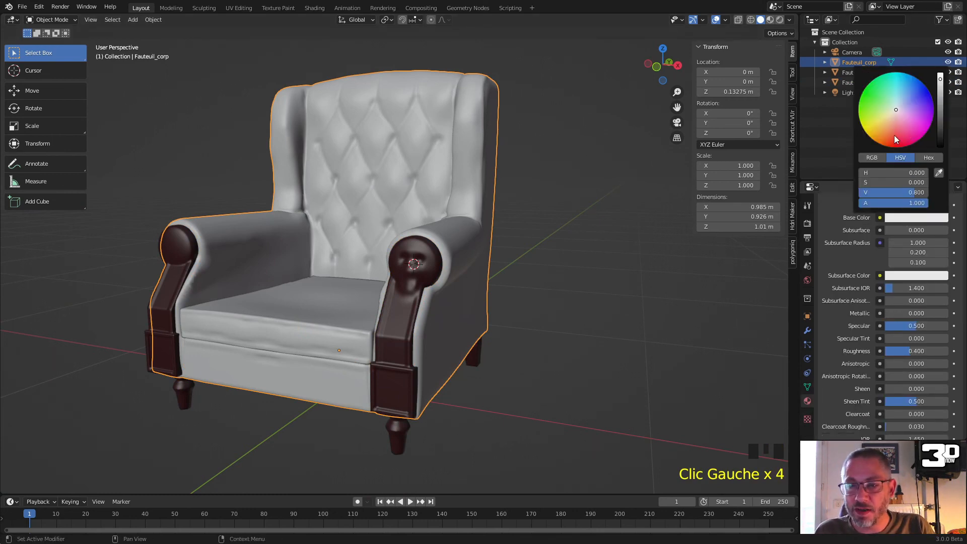
{"action": "left_click_drag", "start_coordinate": [896, 139], "coordinate": [893, 148]}
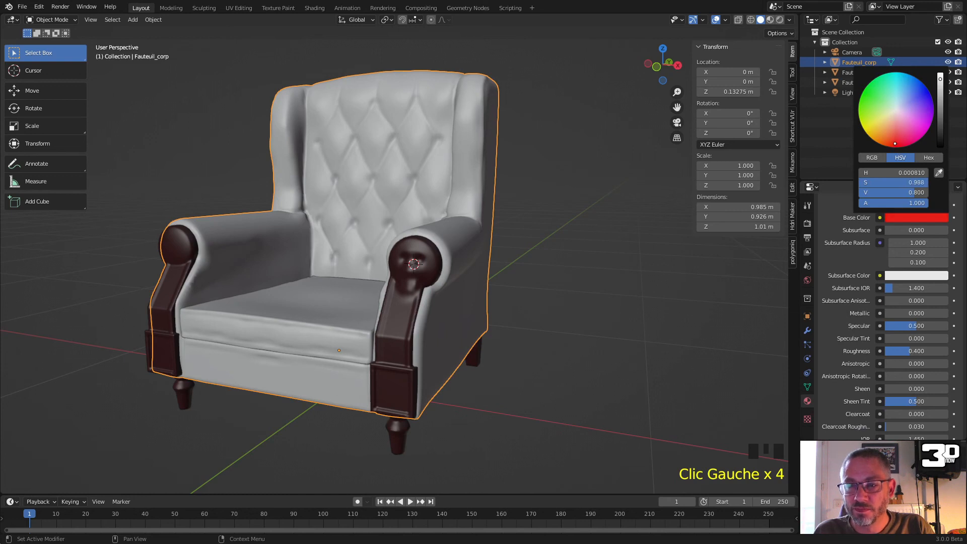
{"action": "left_click_drag", "start_coordinate": [941, 81], "coordinate": [941, 97]}
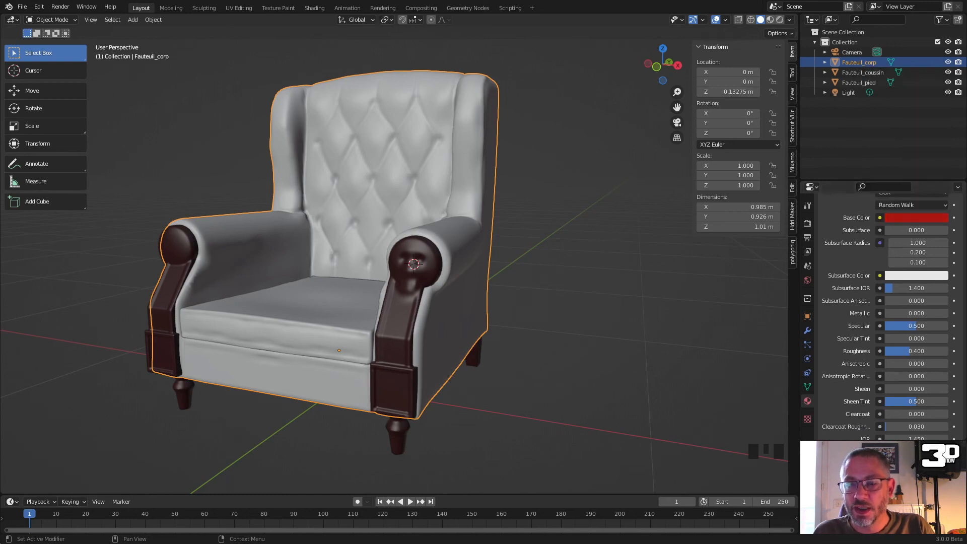
Step: Preview the armchair with Vertex colour in the viewport shading, and set the shading back to Material colour
{"action": "scroll", "coordinate": [838, 397], "scroll_direction": "down", "scroll_amount": 12}
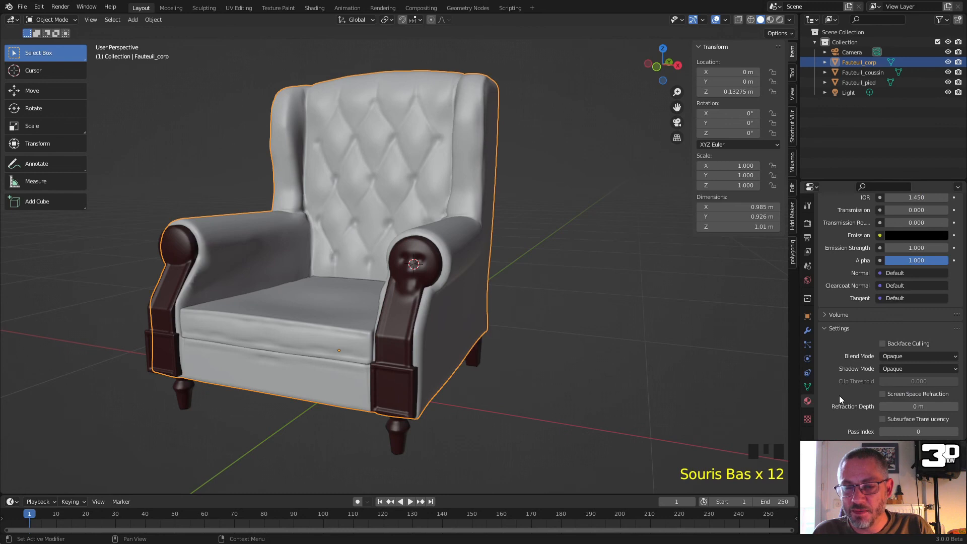
{"action": "scroll", "coordinate": [847, 376], "scroll_direction": "up", "scroll_amount": 4}
{"action": "scroll", "coordinate": [848, 373], "scroll_direction": "up", "scroll_amount": 10}
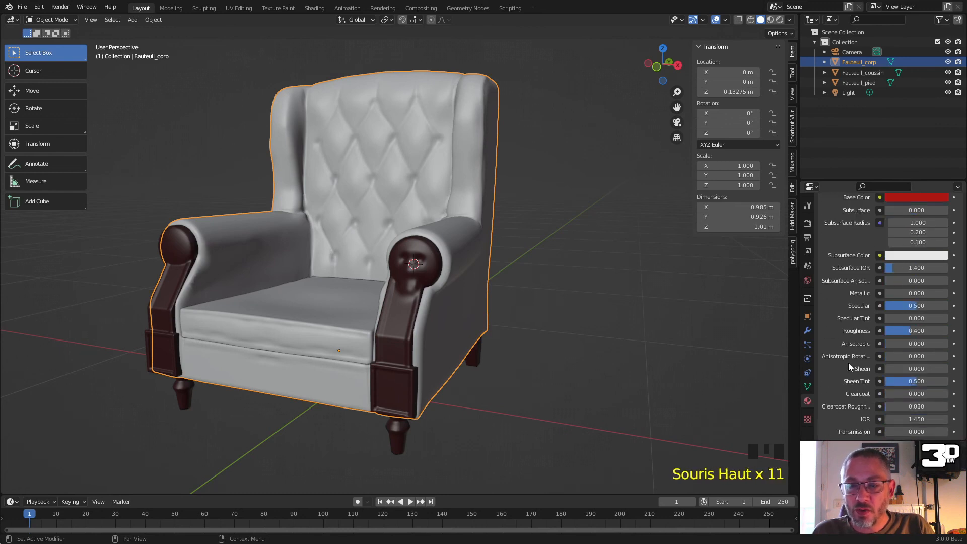
{"action": "left_click", "coordinate": [791, 20]}
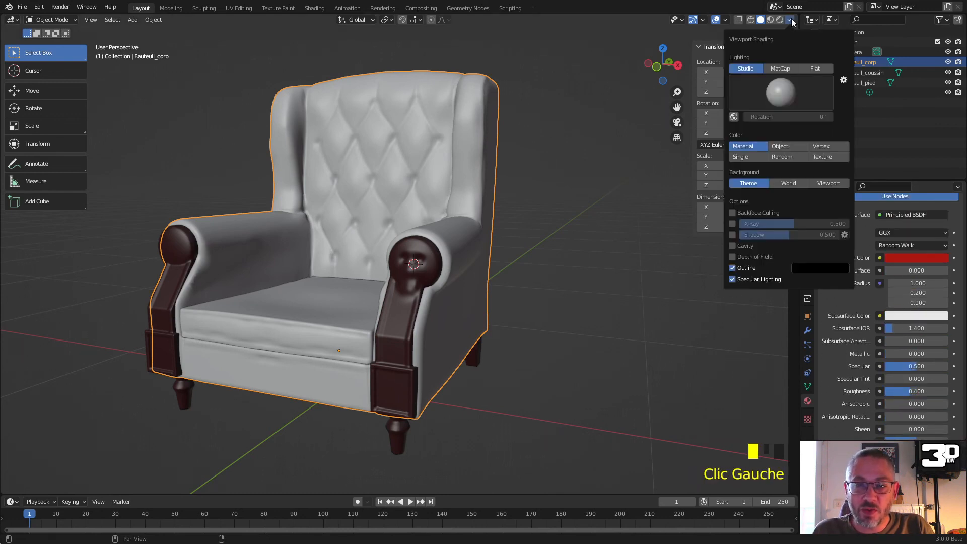
{"action": "left_click", "coordinate": [830, 146]}
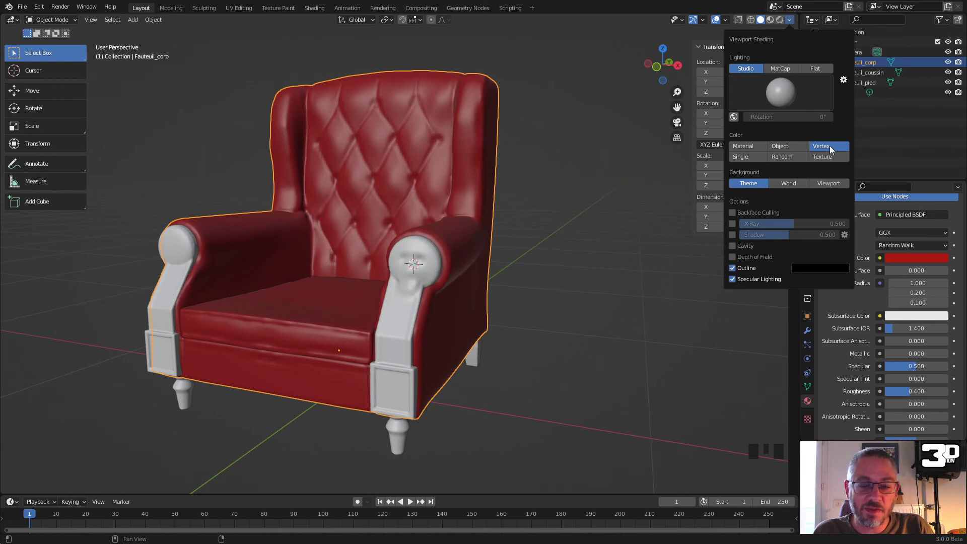
{"action": "left_click", "coordinate": [751, 146]}
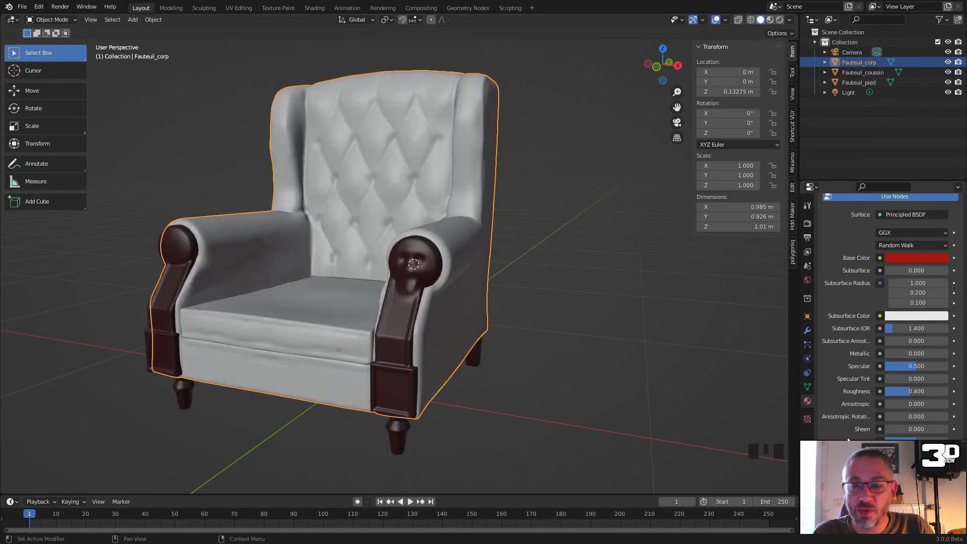
Step: Set the viewport display colour of Fauteuil_corp's material to red with H 0.995, S 0.984 and V 0.800
{"action": "scroll", "coordinate": [845, 385], "scroll_direction": "down", "scroll_amount": 7}
{"action": "scroll", "coordinate": [848, 393], "scroll_direction": "up", "scroll_amount": 3}
{"action": "scroll", "coordinate": [849, 393], "scroll_direction": "down", "scroll_amount": 7}
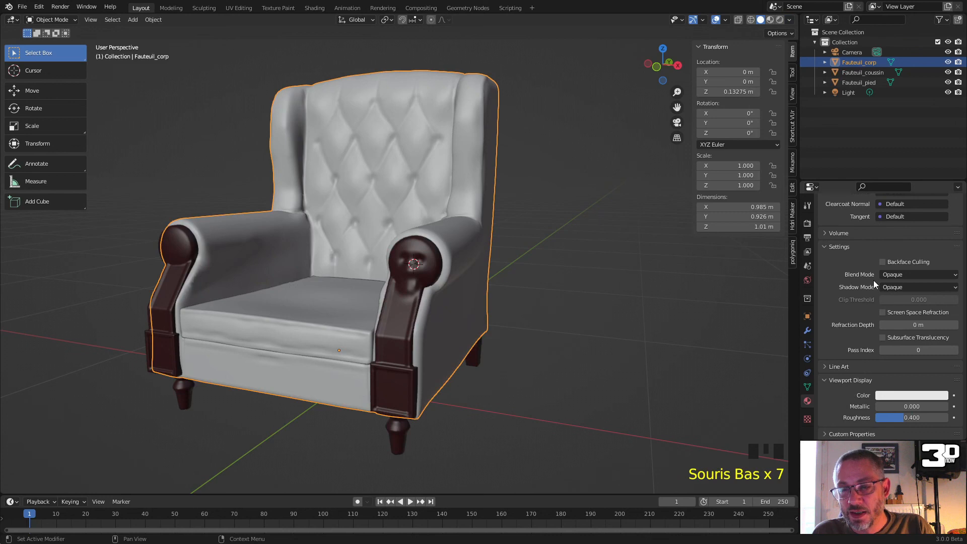
{"action": "left_click", "coordinate": [893, 394]}
{"action": "left_click_drag", "start_coordinate": [893, 304], "coordinate": [899, 320]}
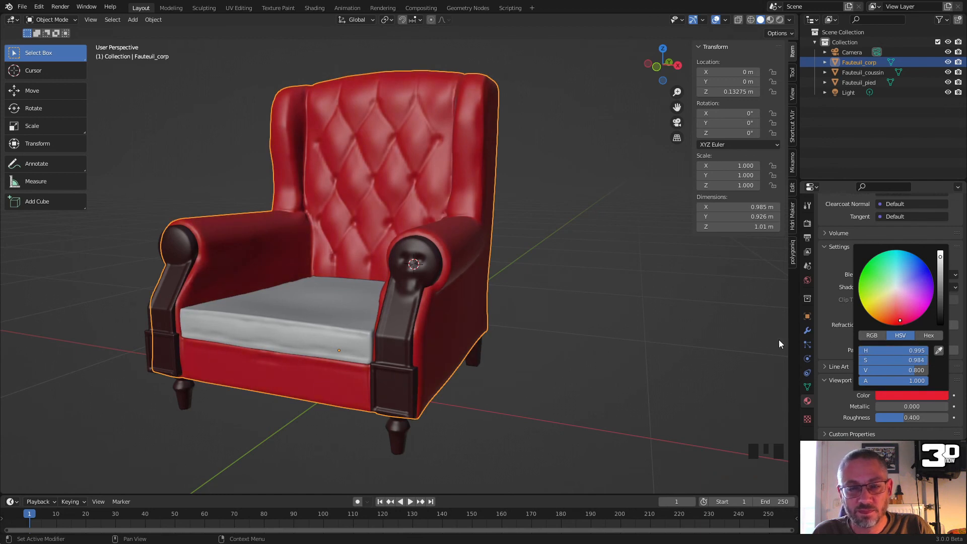
Step: Give Fauteuil_coussin a material slot and assign it the existing red material named Material
{"action": "left_click", "coordinate": [339, 334]}
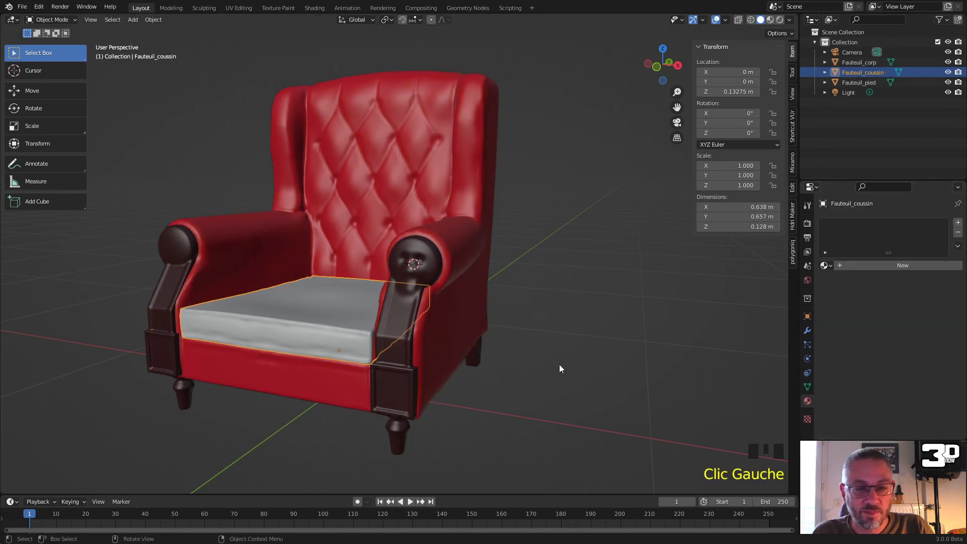
{"action": "left_click", "coordinate": [863, 267]}
{"action": "left_click", "coordinate": [825, 267]}
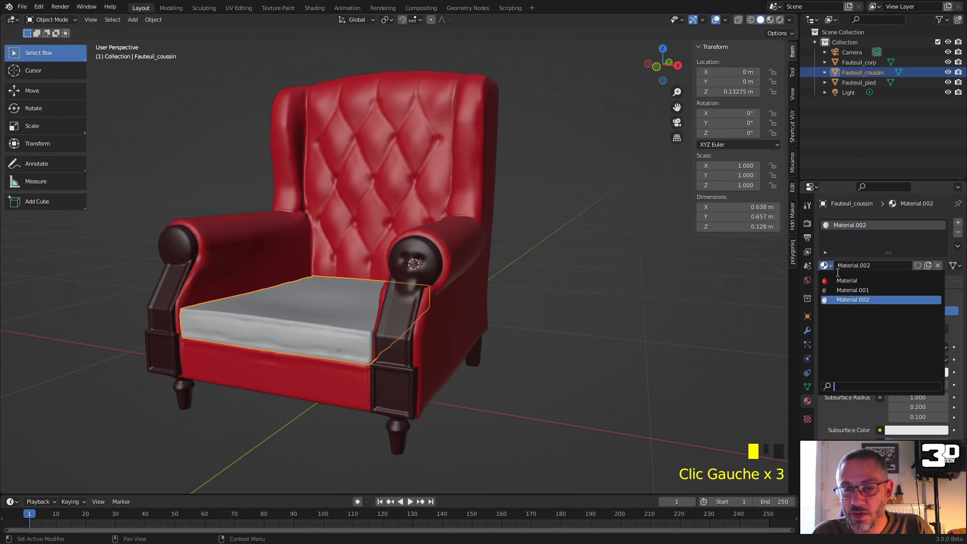
{"action": "left_click", "coordinate": [847, 281]}
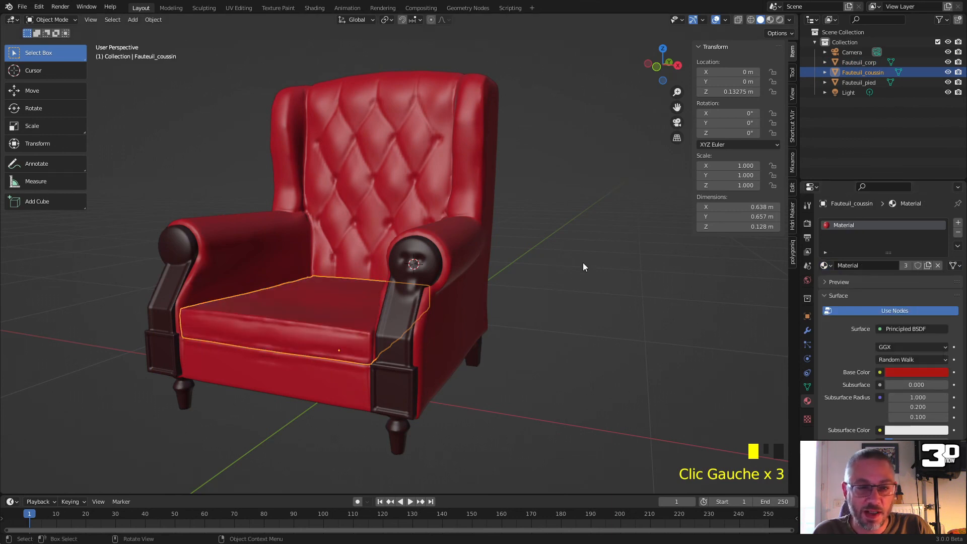
Step: Rename the seat cushion's red material as Cuir
{"action": "left_click", "coordinate": [855, 267]}
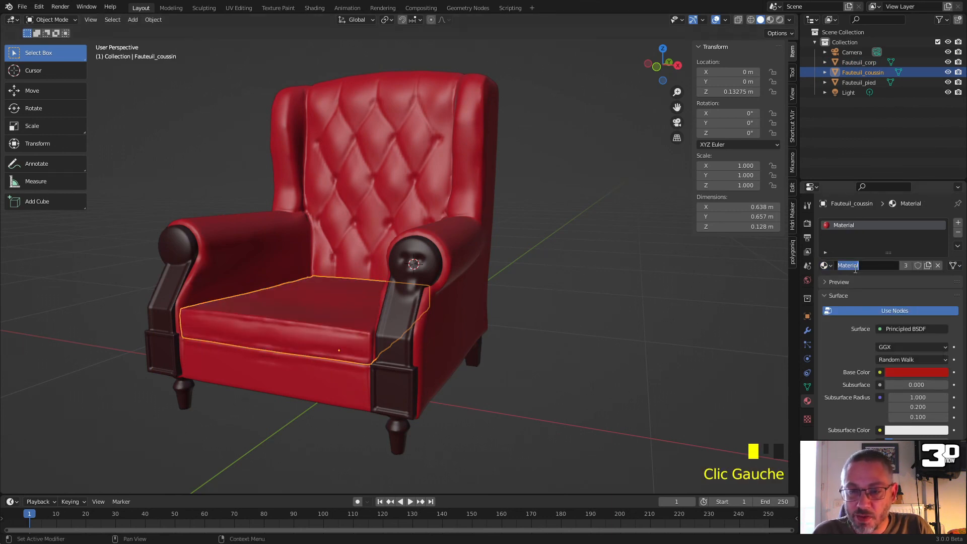
{"action": "type", "text": "Cuir"}
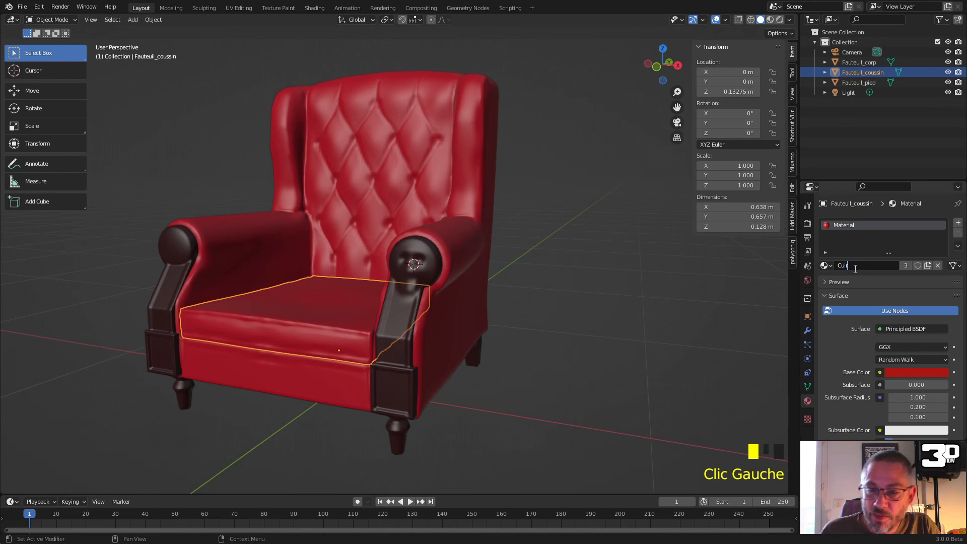
{"action": "left_click", "coordinate": [436, 251]}
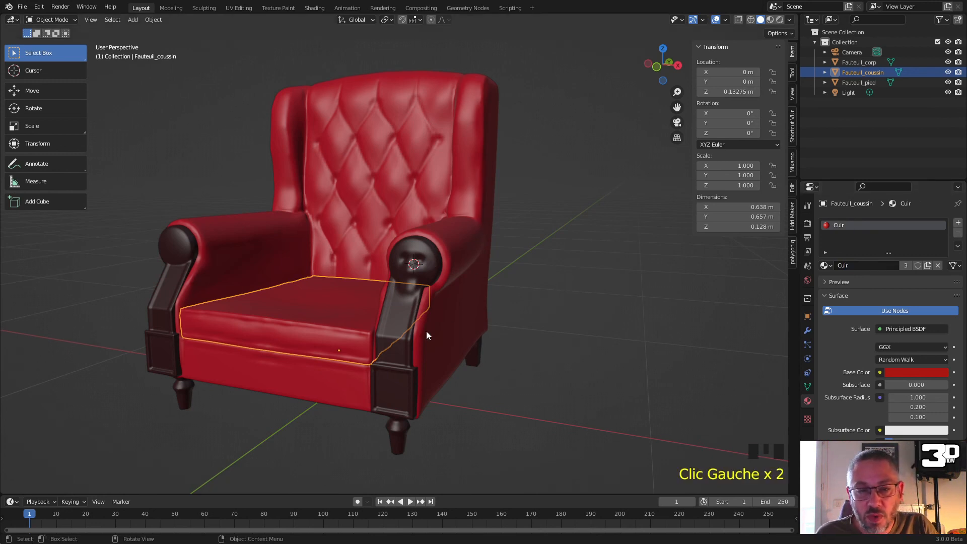
Step: Rename the dark brown material of Fauteuil_pied as Bois
{"action": "left_click", "coordinate": [399, 381]}
{"action": "left_click", "coordinate": [868, 267]}
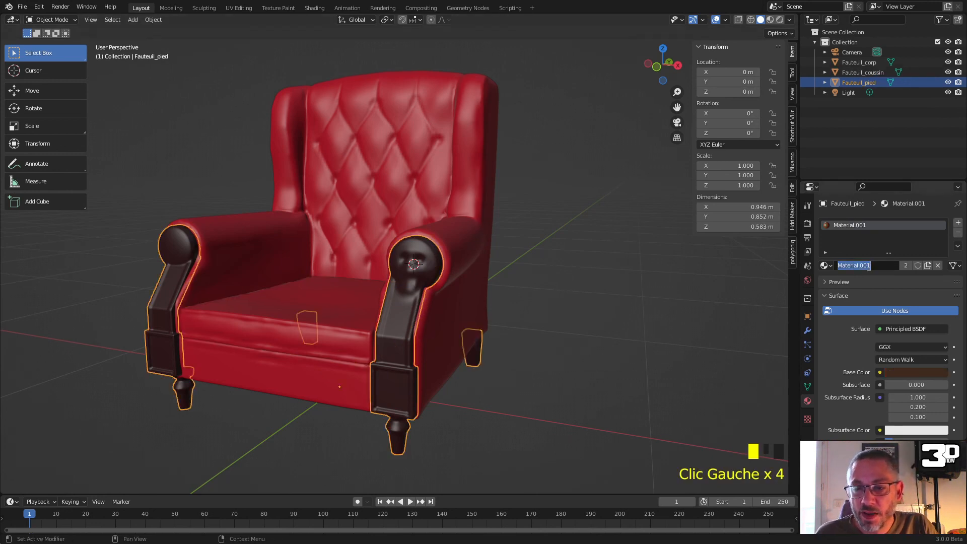
{"action": "type", "text": "Bois"}
{"action": "key", "text": "Return"}
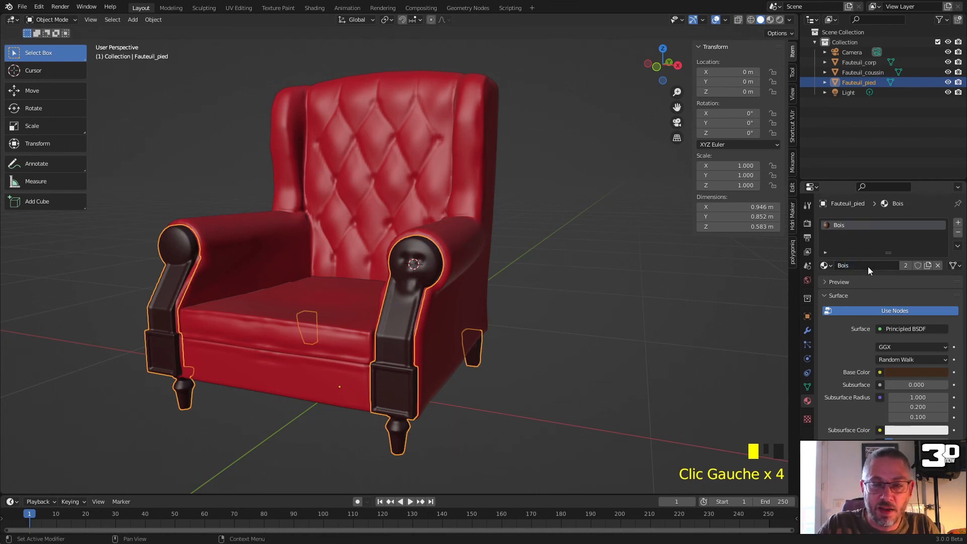
Step: Join the seat cushion, the armchair body and the wooden parts into a single object
{"action": "left_click", "coordinate": [533, 293]}
{"action": "scroll", "coordinate": [533, 295], "scroll_direction": "down", "scroll_amount": 3}
{"action": "middle_click_drag", "start_coordinate": [533, 295], "coordinate": [431, 424]}
{"action": "scroll", "coordinate": [432, 354], "scroll_direction": "up", "scroll_amount": 3}
{"action": "left_click", "coordinate": [388, 418]}
{"action": "left_click", "coordinate": [330, 417]}
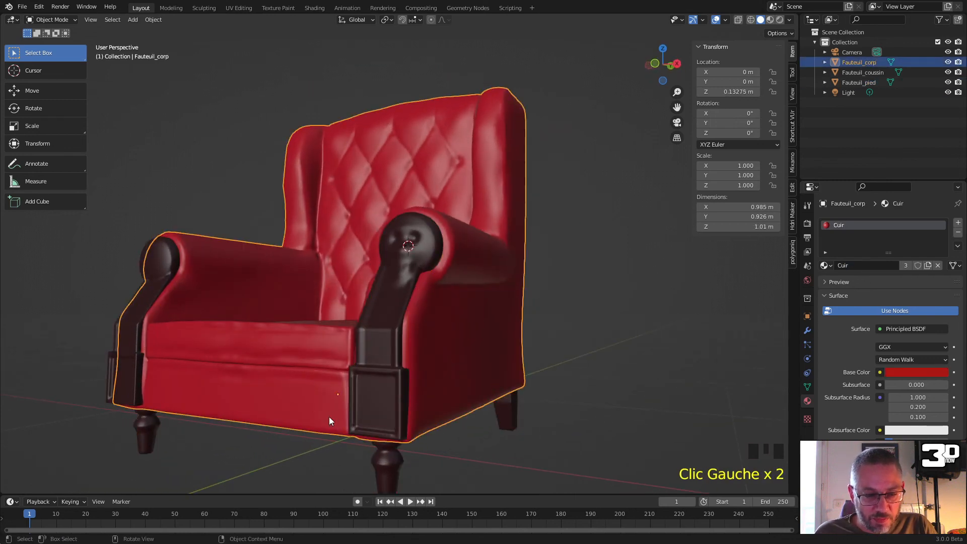
{"action": "left_click", "coordinate": [329, 353]}
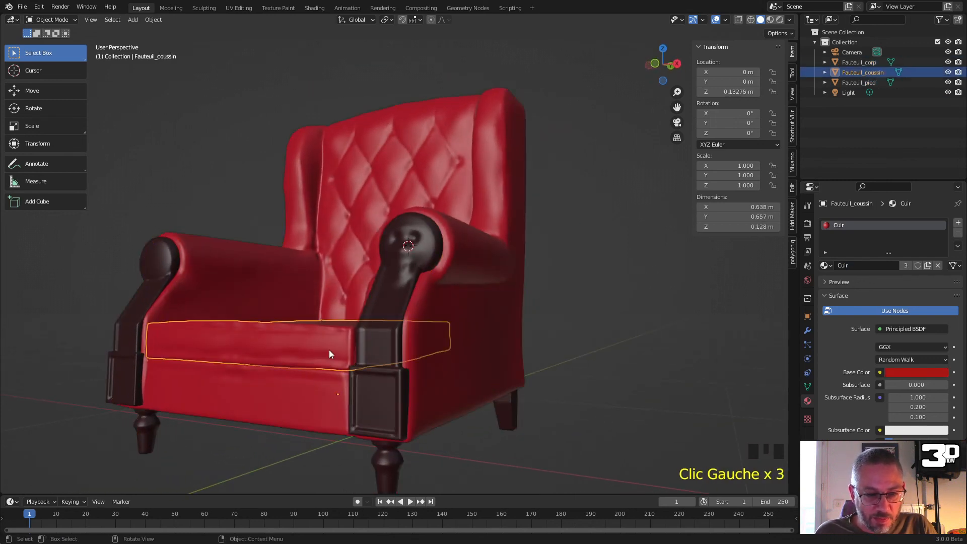
{"action": "left_click", "coordinate": [320, 390], "text": "shift"}
{"action": "left_click", "coordinate": [383, 408], "text": "shift"}
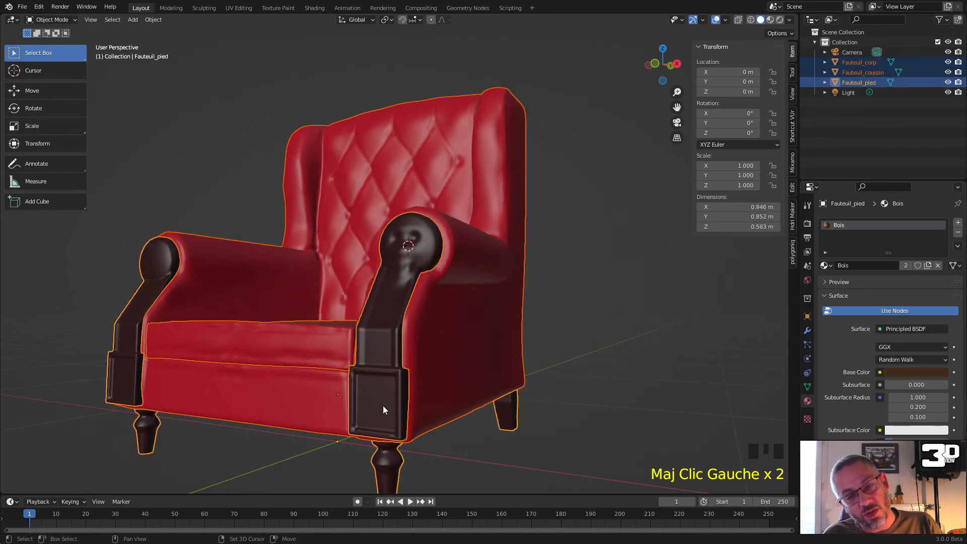
{"action": "key", "text": "ctrl+j"}
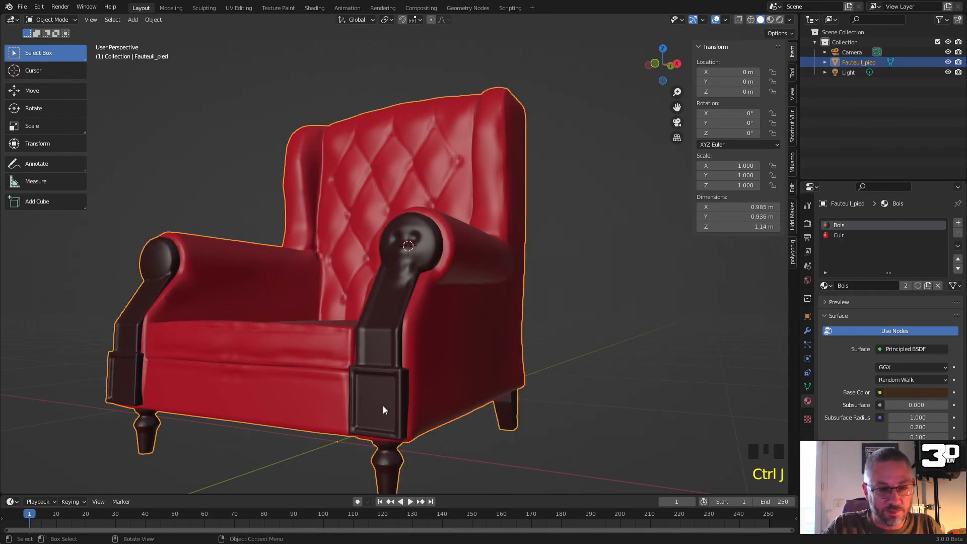
{"action": "scroll", "coordinate": [629, 330], "scroll_direction": "down", "scroll_amount": 3}
{"action": "middle_click_drag", "start_coordinate": [611, 325], "coordinate": [573, 328]}
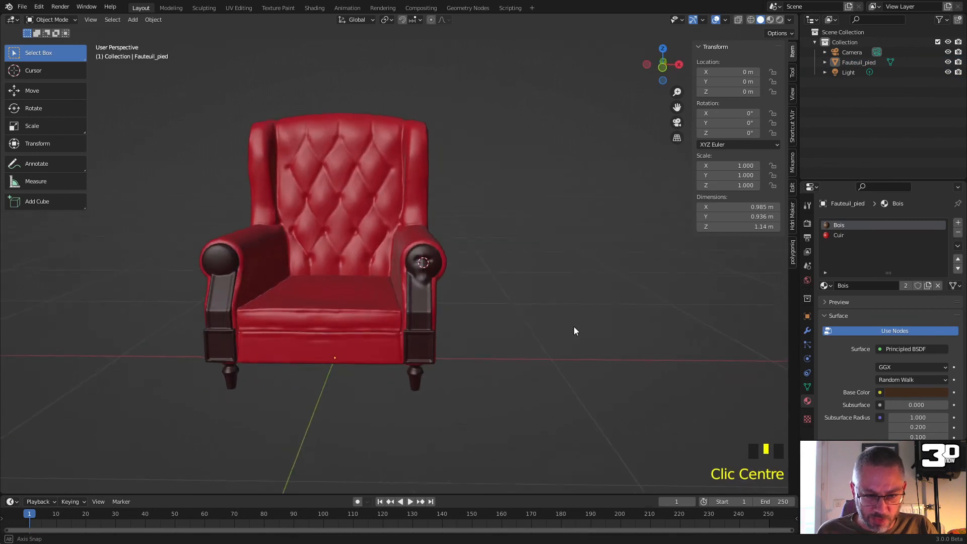
{"action": "left_click", "coordinate": [475, 286]}
{"action": "scroll", "coordinate": [474, 286], "scroll_direction": "up", "scroll_amount": 2}
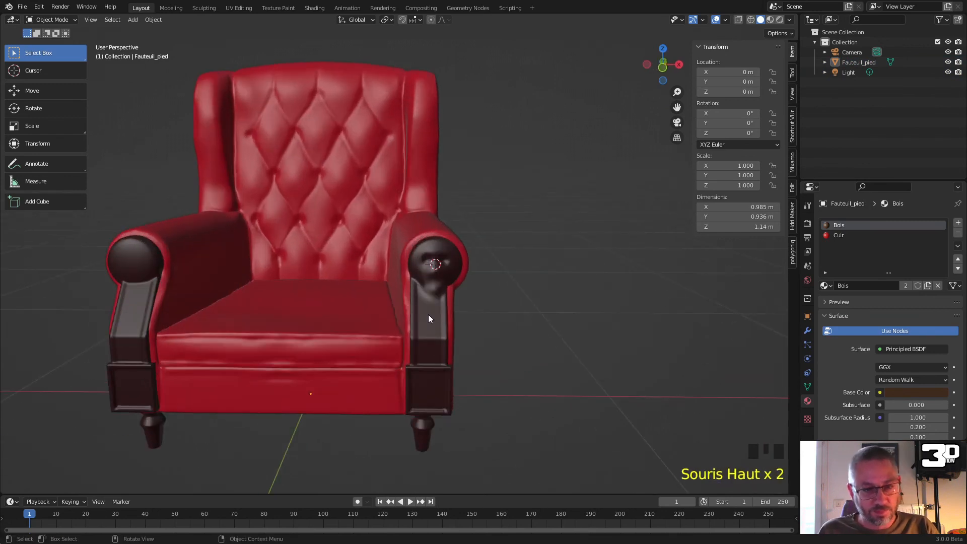
Step: Undo the joining of the armchair parts so that they are separate objects again
{"action": "key", "text": "ctrl+z"}
{"action": "key", "text": "ctrl+z"}
{"action": "key", "text": "ctrl+z"}
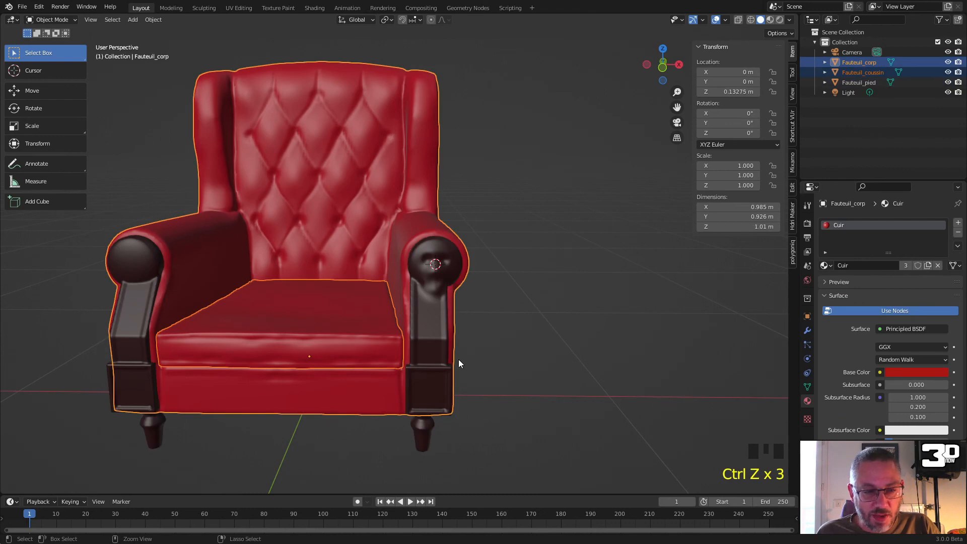
Step: Symmetrize Fauteuil_pied from +X to -X in Sculpt Mode to copy the sculpted face onto the other armrest
{"action": "left_click", "coordinate": [437, 314]}
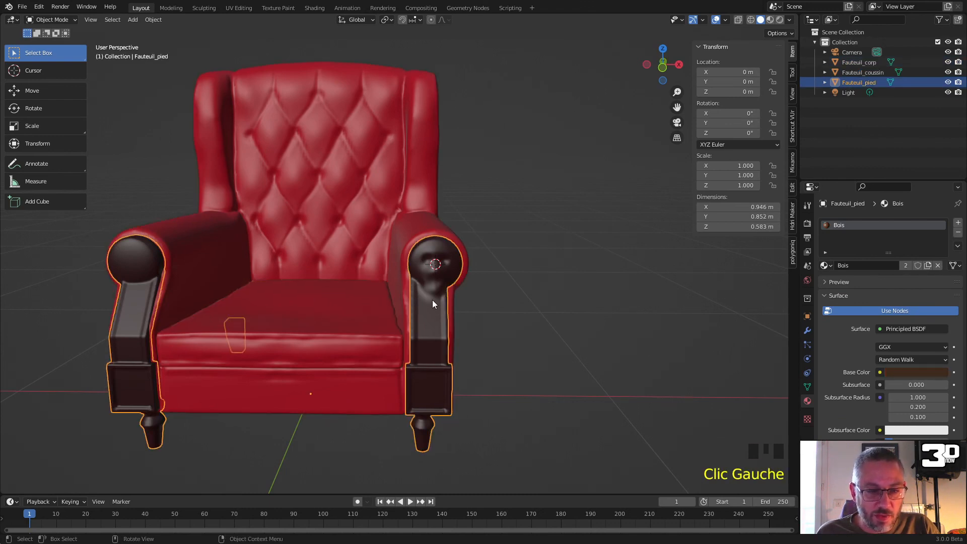
{"action": "left_click", "coordinate": [53, 20]}
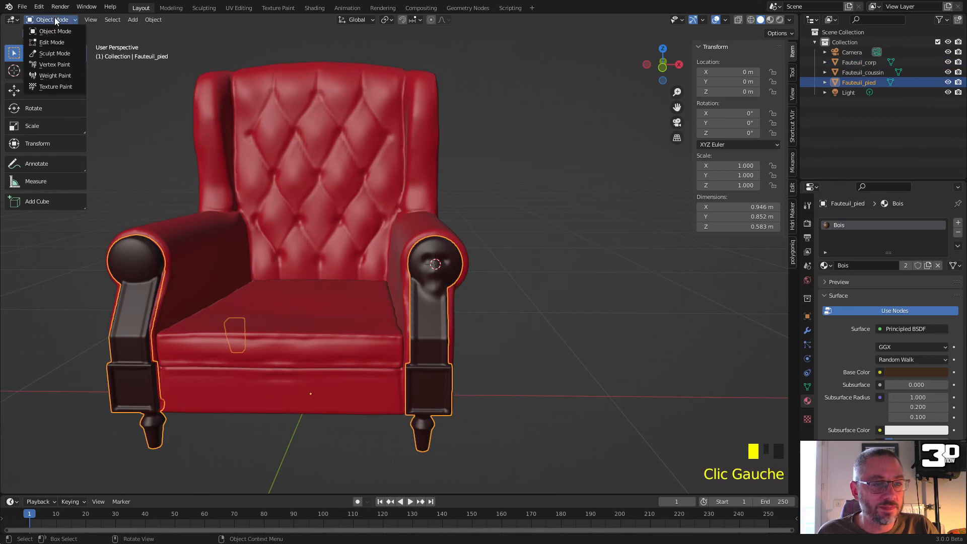
{"action": "left_click", "coordinate": [60, 54]}
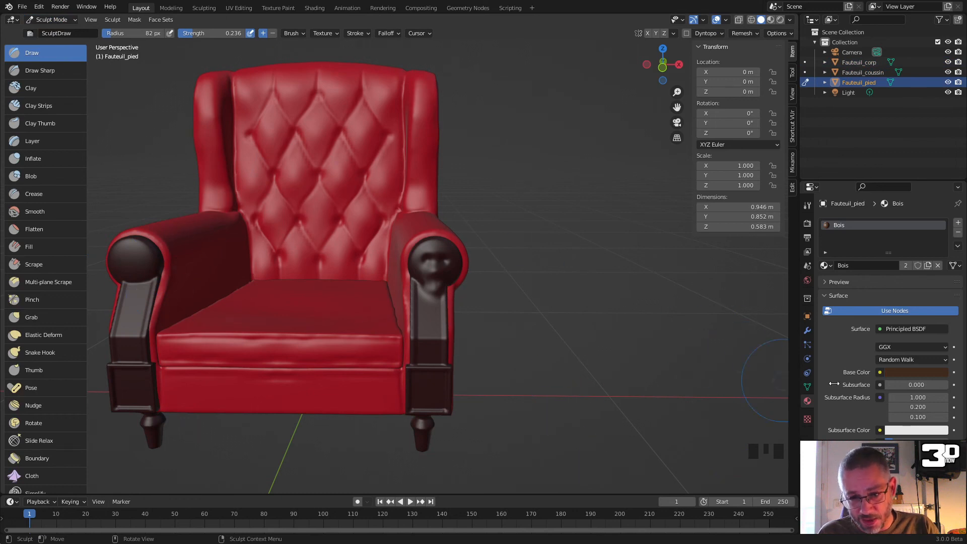
{"action": "left_click", "coordinate": [807, 205]}
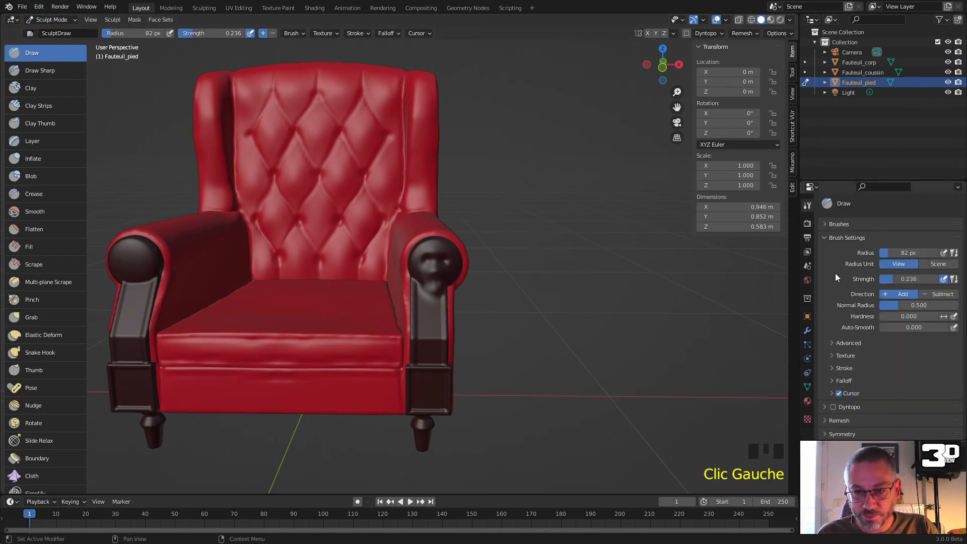
{"action": "left_click", "coordinate": [829, 236]}
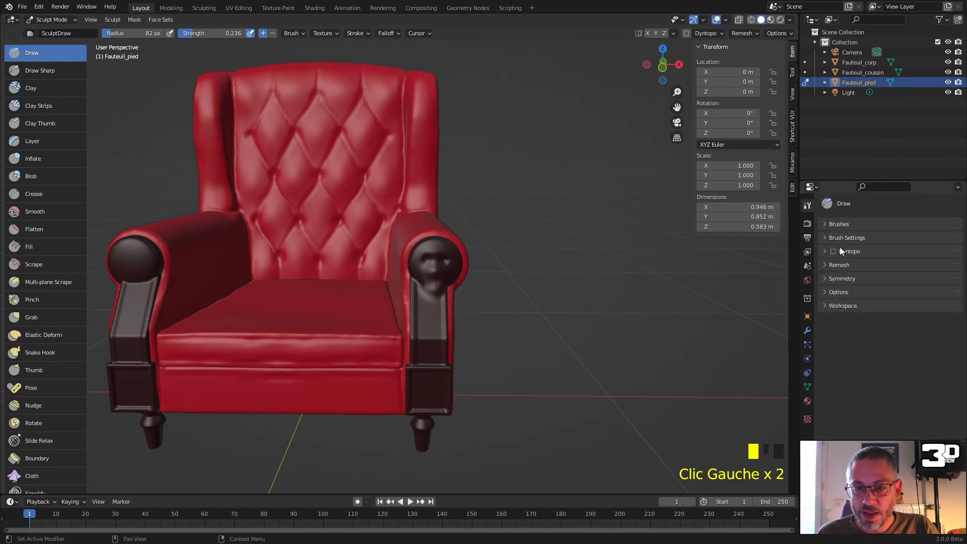
{"action": "left_click", "coordinate": [839, 279]}
{"action": "scroll", "coordinate": [842, 302], "scroll_direction": "down", "scroll_amount": 4}
{"action": "left_click", "coordinate": [898, 389]}
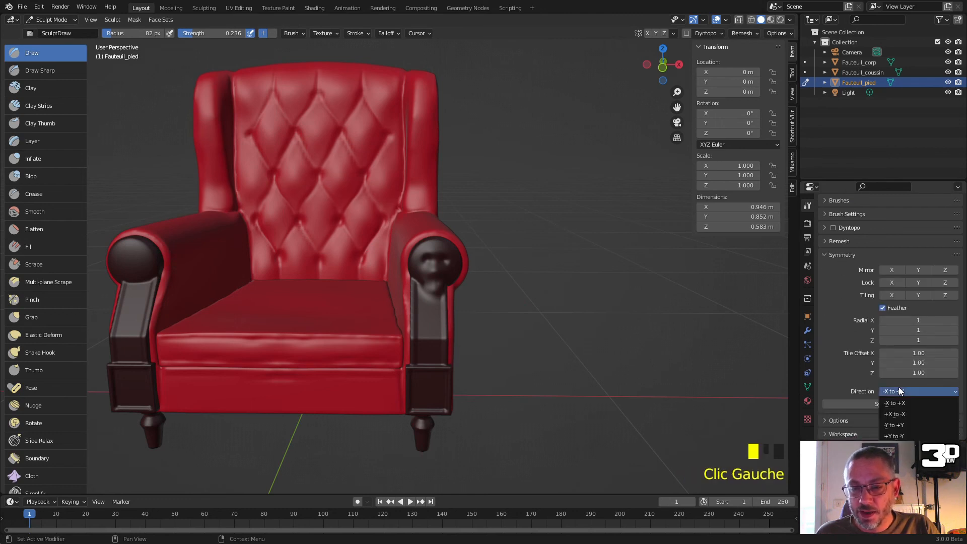
{"action": "left_click", "coordinate": [906, 414]}
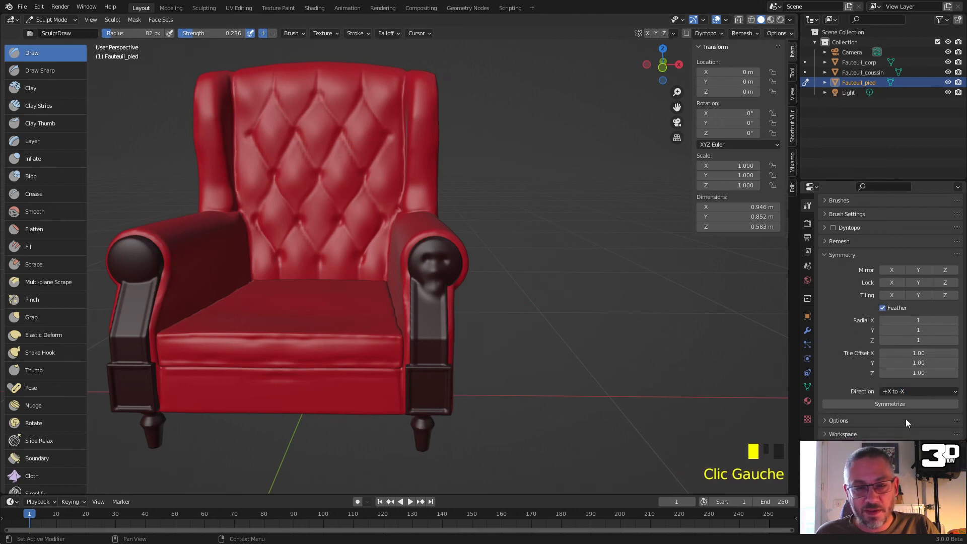
{"action": "left_click", "coordinate": [888, 404]}
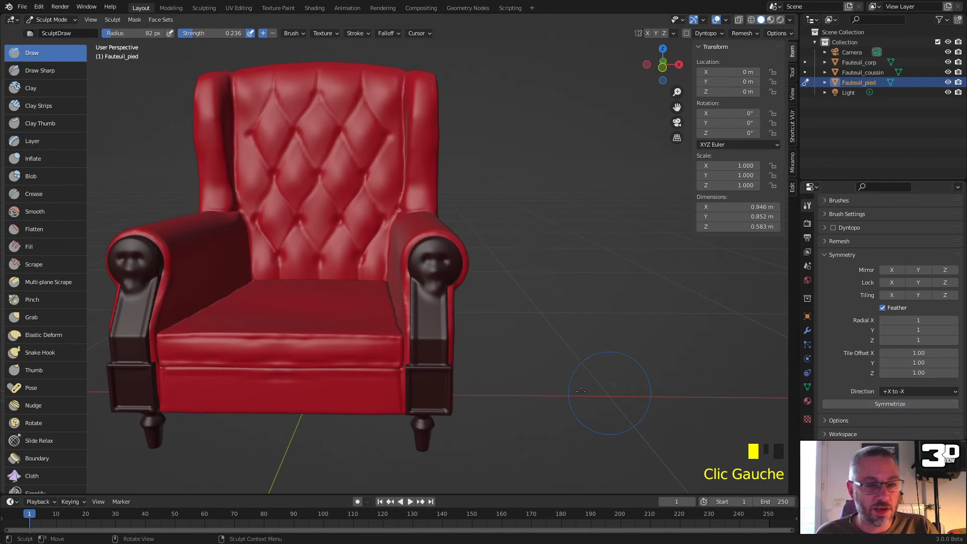
Step: Enable X mirroring and carve a contour groove around the face on the armrest front with the Draw Sharp brush
{"action": "scroll", "coordinate": [421, 264], "scroll_direction": "down", "scroll_amount": 2}
{"action": "middle_click_drag", "start_coordinate": [421, 263], "coordinate": [612, 80]}
{"action": "scroll", "coordinate": [612, 79], "scroll_direction": "up", "scroll_amount": 4}
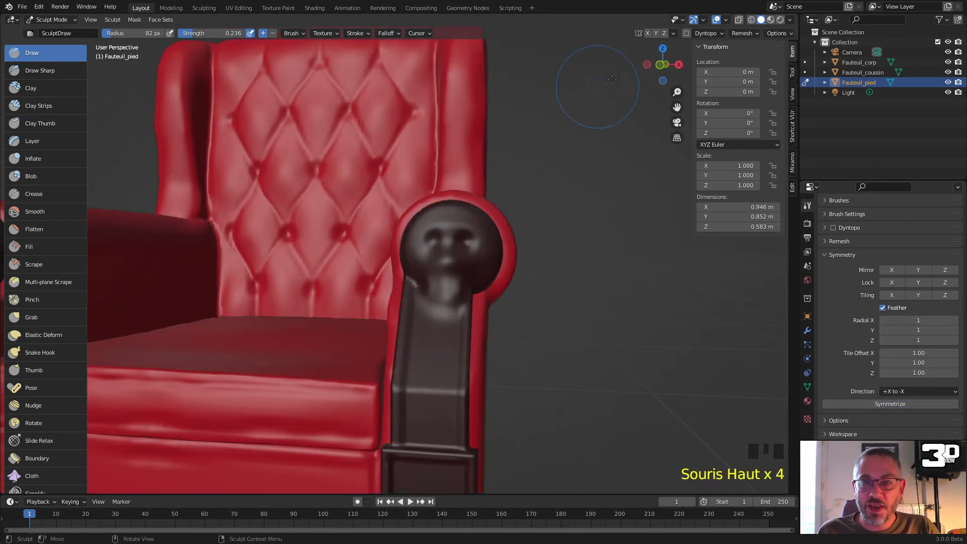
{"action": "left_click", "coordinate": [647, 33]}
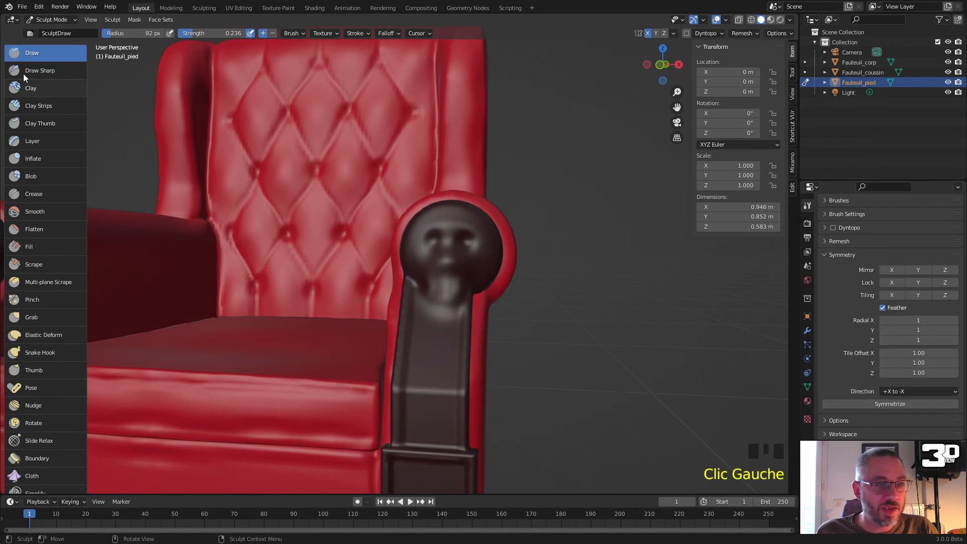
{"action": "left_click", "coordinate": [41, 66]}
{"action": "scroll", "coordinate": [391, 180], "scroll_direction": "up", "scroll_amount": 4}
{"action": "middle_click_drag", "start_coordinate": [442, 172], "coordinate": [432, 216], "text": "shift"}
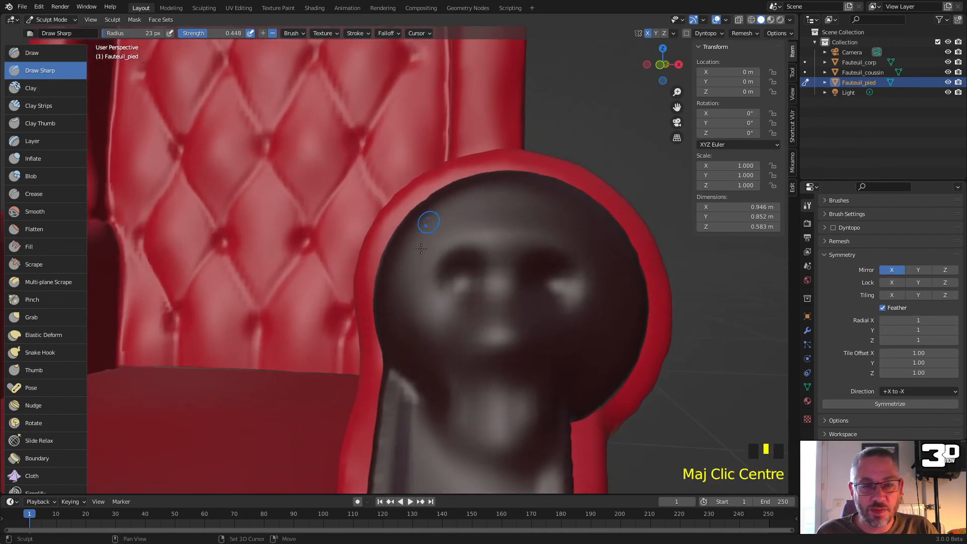
{"action": "mouse_move", "coordinate": [400, 358]}
{"action": "left_mouse_down"}
{"action": "mouse_move", "coordinate": [410, 240]}
{"action": "mouse_move", "coordinate": [449, 206]}
{"action": "mouse_move", "coordinate": [498, 197]}
{"action": "mouse_move", "coordinate": [559, 207]}
{"action": "mouse_move", "coordinate": [609, 251]}
{"action": "left_mouse_up"}
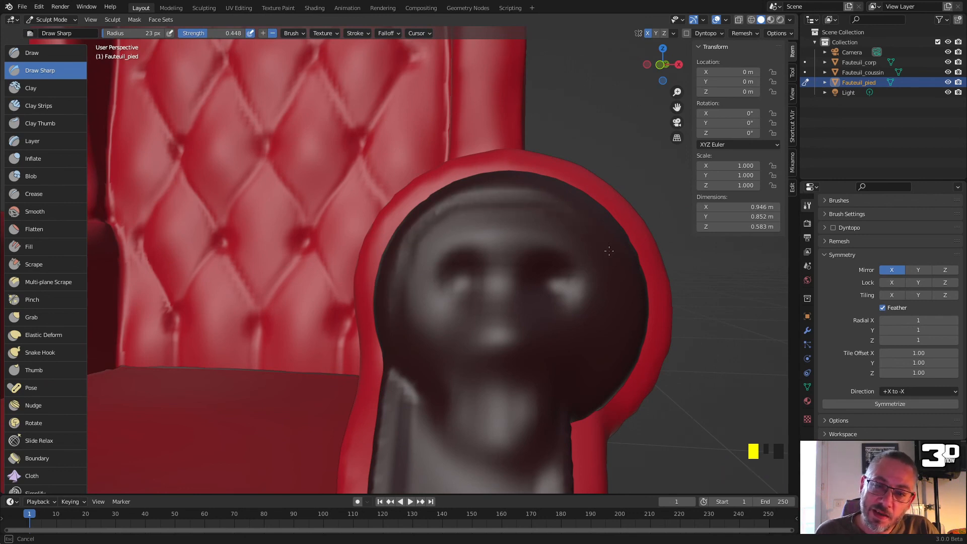
{"action": "left_click_drag", "start_coordinate": [596, 400], "coordinate": [596, 402]}
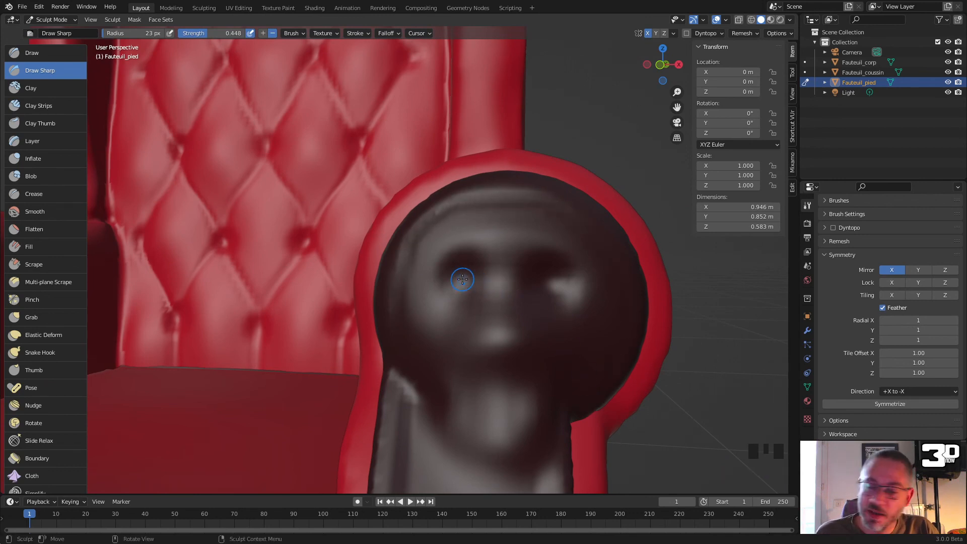
Step: Sculpt raised brow and forehead ridges on the armrest face with the inverted Draw Sharp brush
{"action": "left_click", "coordinate": [506, 212], "text": "ctrl"}
{"action": "left_click", "coordinate": [503, 216], "text": "ctrl"}
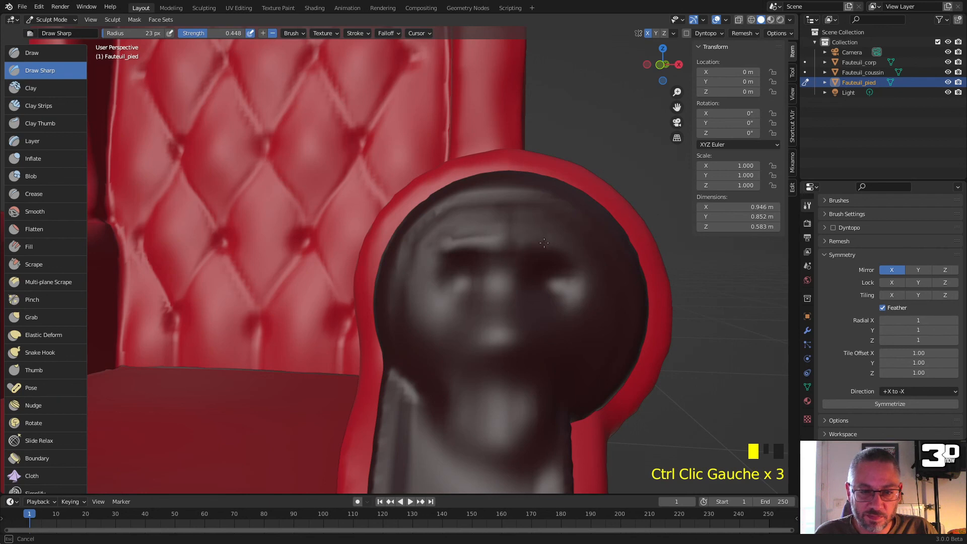
{"action": "left_click_drag", "start_coordinate": [542, 248], "coordinate": [530, 245], "text": "ctrl"}
Step: Carve the cheek folds, mouth and lip lines of the armrest face with Draw Sharp
{"action": "left_click_drag", "start_coordinate": [459, 318], "coordinate": [458, 363]}
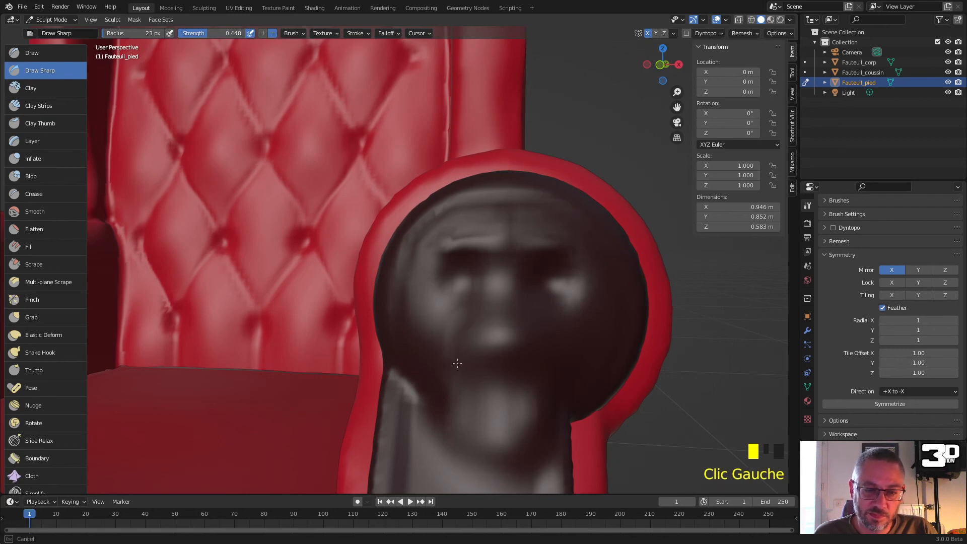
{"action": "left_click_drag", "start_coordinate": [530, 353], "coordinate": [460, 410]}
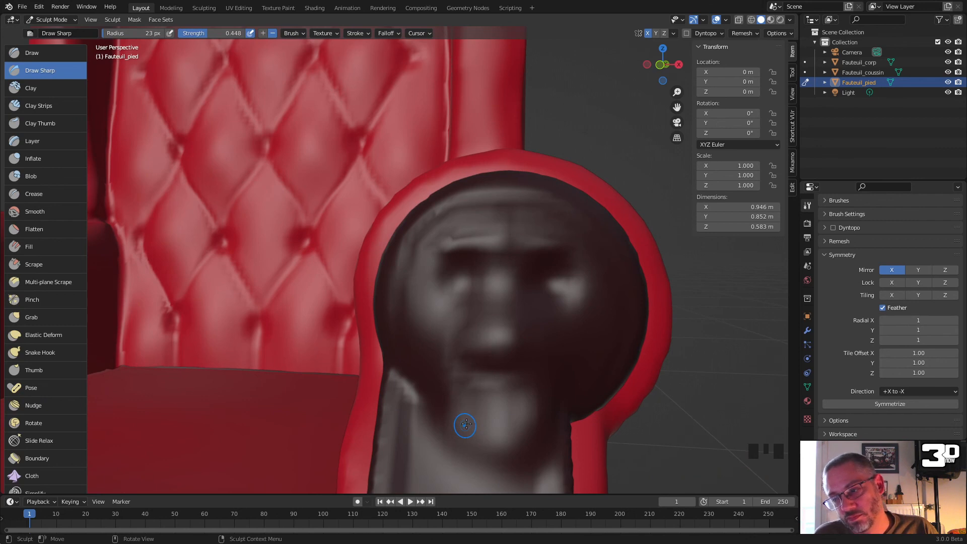
{"action": "mouse_move", "coordinate": [469, 403]}
{"action": "left_mouse_down"}
{"action": "mouse_move", "coordinate": [523, 398]}
{"action": "mouse_move", "coordinate": [519, 409]}
{"action": "mouse_move", "coordinate": [502, 392]}
{"action": "mouse_move", "coordinate": [524, 408]}
{"action": "left_mouse_up"}
{"action": "mouse_move", "coordinate": [431, 357]}
{"action": "left_mouse_down"}
{"action": "mouse_move", "coordinate": [482, 346]}
{"action": "mouse_move", "coordinate": [496, 358]}
{"action": "mouse_move", "coordinate": [496, 336]}
{"action": "left_mouse_up"}
{"action": "scroll", "coordinate": [485, 309], "scroll_direction": "down", "scroll_amount": 2}
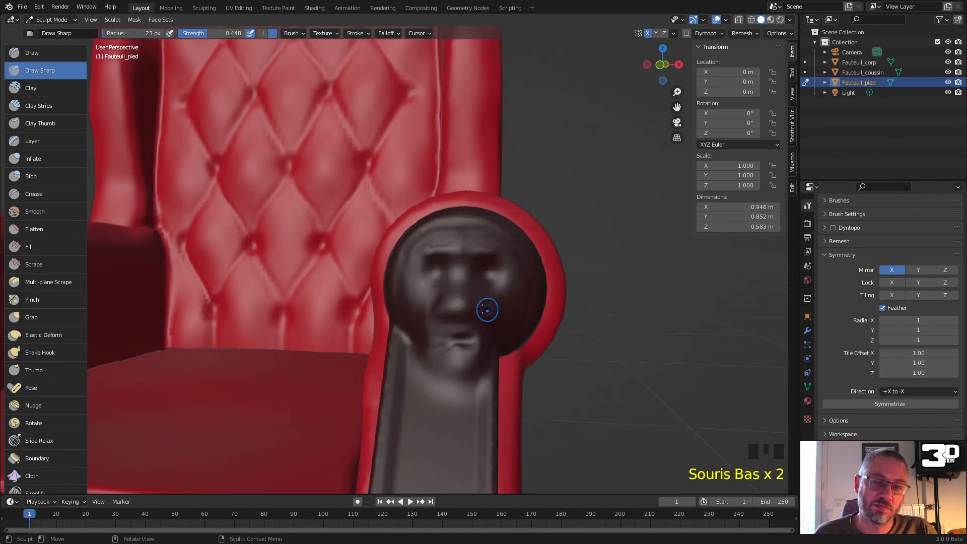
Step: Carve the jaw and chin outline of the armrest face so it stands out from the wooden post
{"action": "middle_click_drag", "start_coordinate": [486, 308], "coordinate": [481, 308]}
{"action": "scroll", "coordinate": [482, 309], "scroll_direction": "down", "scroll_amount": 1}
{"action": "left_click_drag", "start_coordinate": [462, 304], "coordinate": [461, 304]}
{"action": "left_click", "coordinate": [461, 304]}
{"action": "middle_click_drag", "start_coordinate": [461, 304], "coordinate": [456, 295]}
{"action": "scroll", "coordinate": [420, 325], "scroll_direction": "up", "scroll_amount": 3}
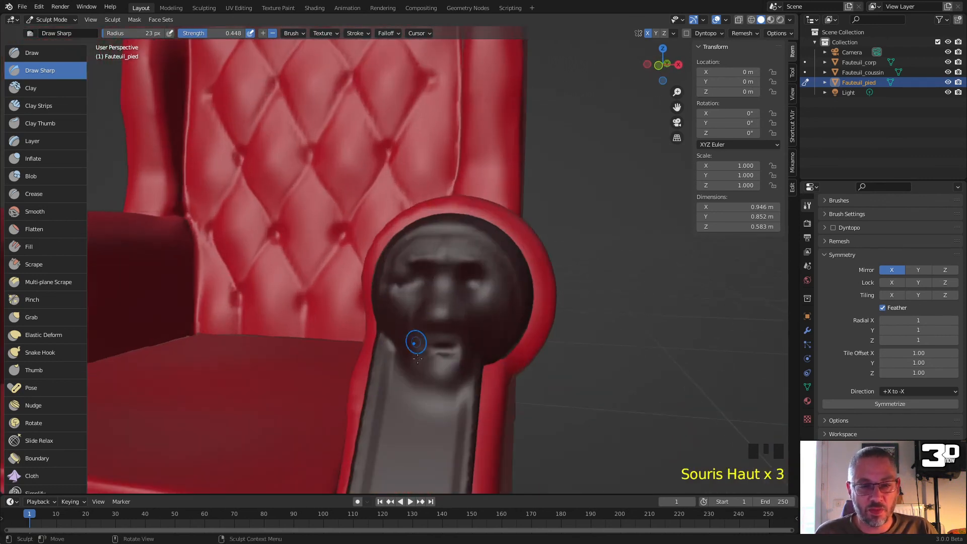
{"action": "left_click_drag", "start_coordinate": [401, 352], "coordinate": [424, 395]}
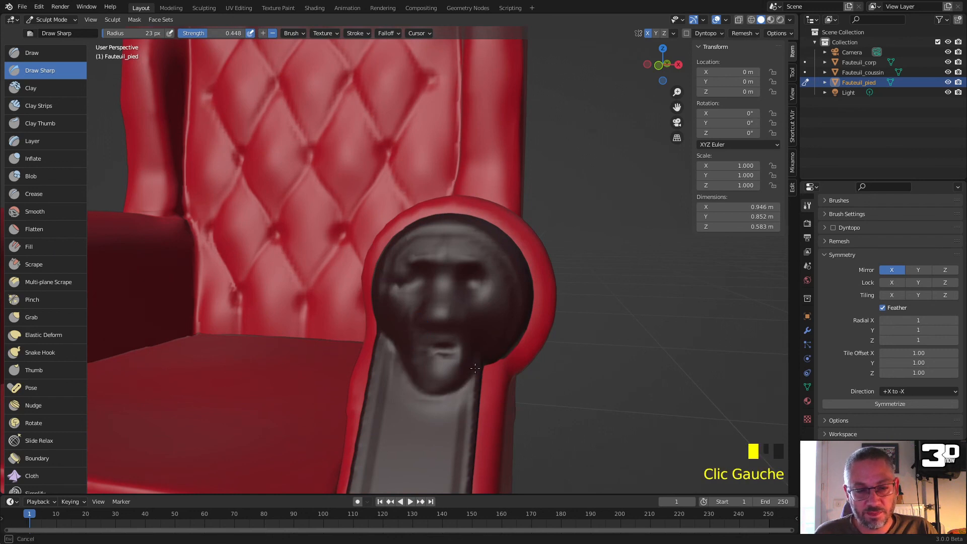
{"action": "left_click_drag", "start_coordinate": [479, 356], "coordinate": [478, 356]}
{"action": "scroll", "coordinate": [461, 327], "scroll_direction": "down", "scroll_amount": 2}
{"action": "middle_click_drag", "start_coordinate": [461, 326], "coordinate": [456, 322]}
{"action": "scroll", "coordinate": [455, 322], "scroll_direction": "down", "scroll_amount": 4}
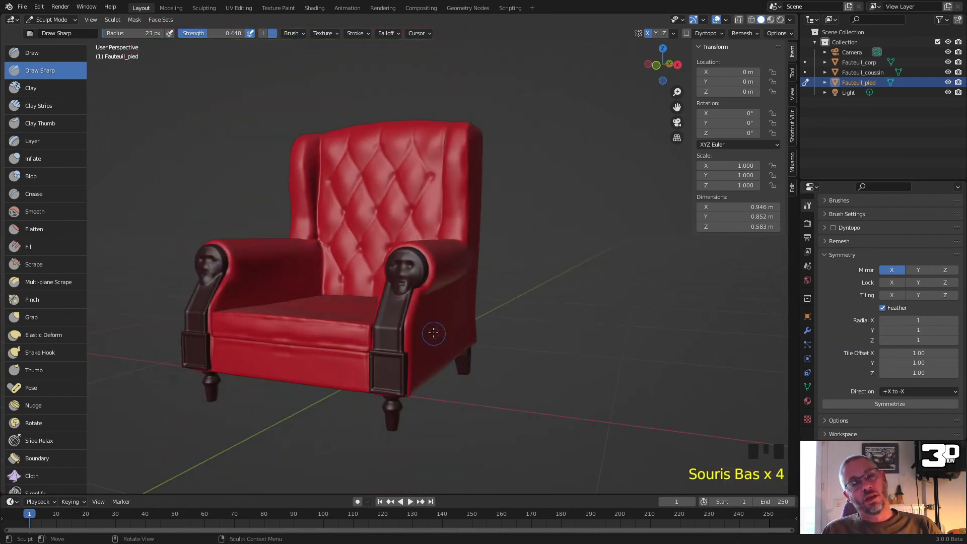
Step: Carve the sides of the armrest face around the cheek and eye, and smooth the cheek strokes
{"action": "scroll", "coordinate": [461, 326], "scroll_direction": "up", "scroll_amount": 6}
{"action": "left_click_drag", "start_coordinate": [451, 283], "coordinate": [457, 284]}
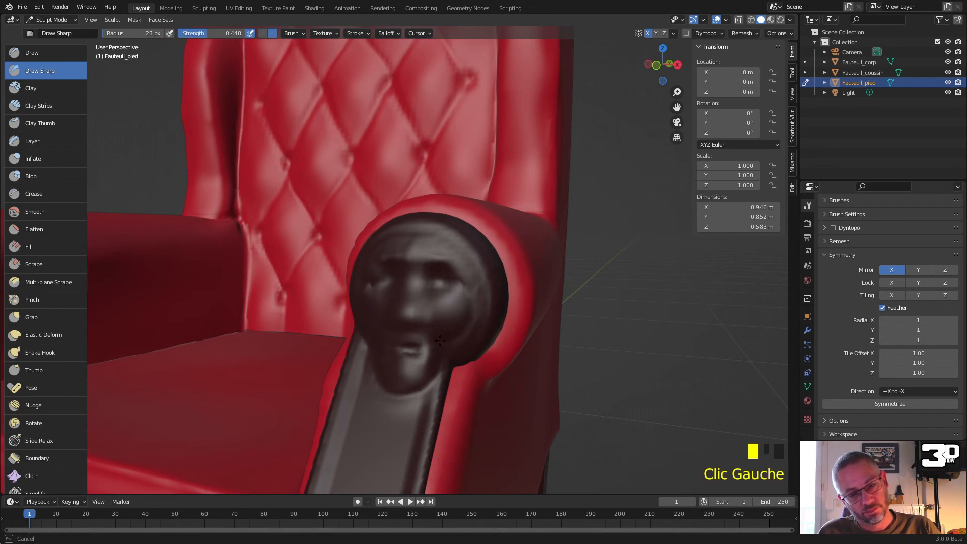
{"action": "left_click_drag", "start_coordinate": [463, 318], "coordinate": [462, 305]}
{"action": "left_click_drag", "start_coordinate": [428, 341], "coordinate": [453, 322], "text": "shift"}
{"action": "left_click_drag", "start_coordinate": [453, 322], "coordinate": [461, 300], "text": "shift"}
{"action": "left_click_drag", "start_coordinate": [461, 299], "coordinate": [471, 312], "text": "shift"}
{"action": "middle_click_drag", "start_coordinate": [472, 312], "coordinate": [482, 307]}
{"action": "scroll", "coordinate": [484, 306], "scroll_direction": "up", "scroll_amount": 3}
{"action": "mouse_move", "coordinate": [458, 275]}
{"action": "left_mouse_down"}
{"action": "mouse_move", "coordinate": [451, 302]}
{"action": "mouse_move", "coordinate": [493, 305]}
{"action": "left_mouse_up"}
{"action": "middle_click_drag", "start_coordinate": [513, 308], "coordinate": [492, 309]}
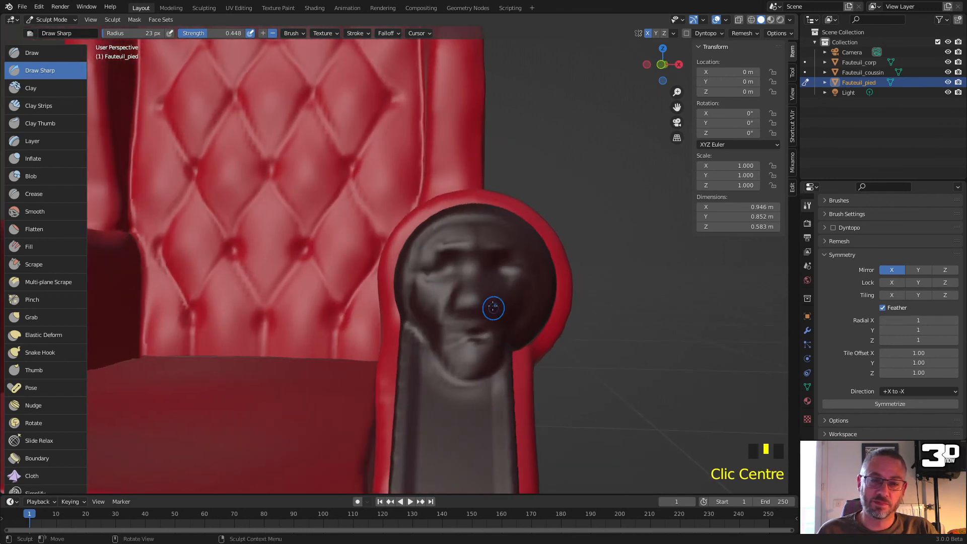
Step: Smooth the area below the eye and refine the cheek of the armrest face with Draw Sharp
{"action": "left_click_drag", "start_coordinate": [443, 288], "coordinate": [436, 306], "text": "shift"}
{"action": "middle_click_drag", "start_coordinate": [500, 294], "coordinate": [460, 296]}
{"action": "mouse_move", "coordinate": [459, 296]}
{"action": "left_mouse_down"}
{"action": "mouse_move", "coordinate": [449, 293]}
{"action": "mouse_move", "coordinate": [458, 302]}
{"action": "left_mouse_up"}
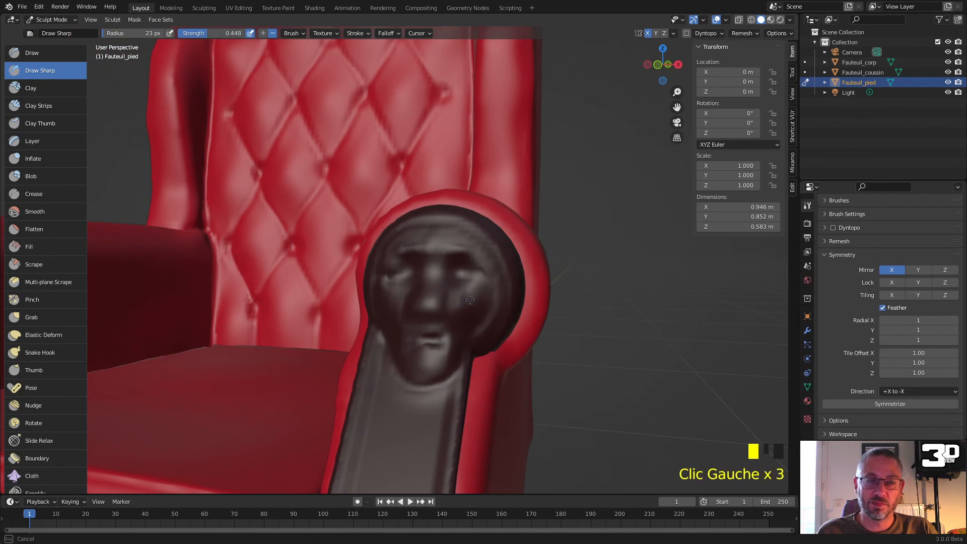
{"action": "scroll", "coordinate": [459, 307], "scroll_direction": "down", "scroll_amount": 3}
{"action": "mouse_move", "coordinate": [458, 309]}
{"action": "middle_mouse_down"}
{"action": "mouse_move", "coordinate": [486, 330]}
{"action": "mouse_move", "coordinate": [535, 323]}
{"action": "mouse_move", "coordinate": [504, 315]}
{"action": "middle_mouse_up"}
{"action": "scroll", "coordinate": [494, 334], "scroll_direction": "up", "scroll_amount": 2}
{"action": "scroll", "coordinate": [534, 324], "scroll_direction": "down", "scroll_amount": 4}
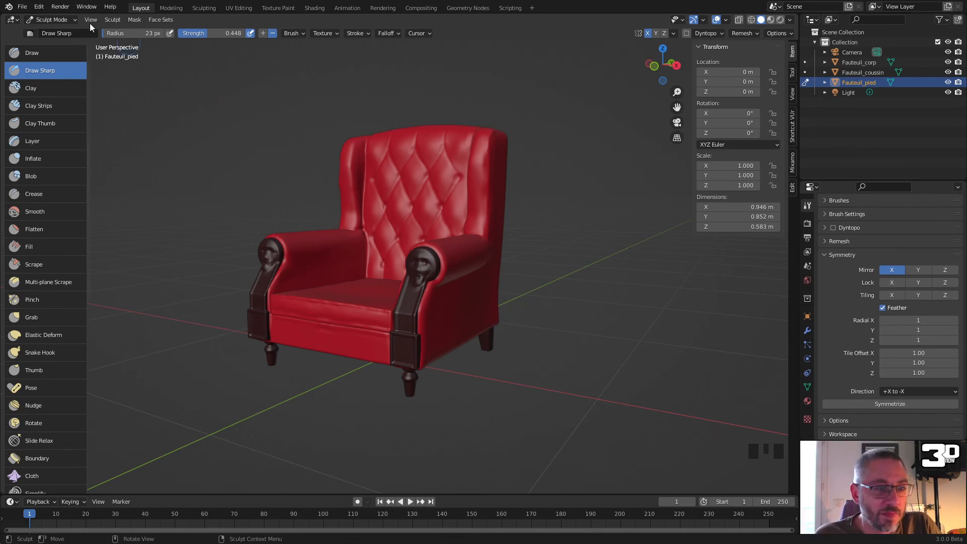
Step: Return to Object Mode with nothing selected and save the armchair file
{"action": "left_click", "coordinate": [54, 20]}
{"action": "left_click", "coordinate": [56, 31]}
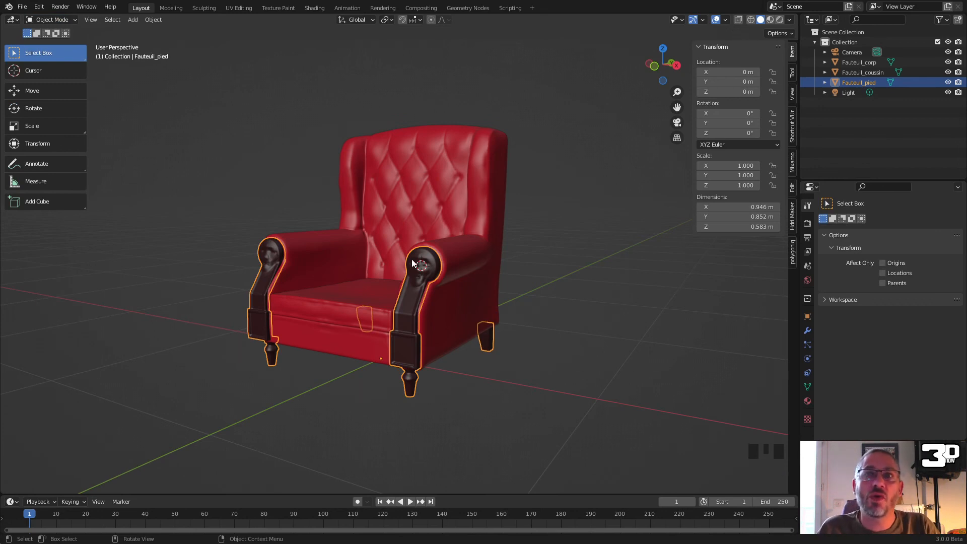
{"action": "left_click", "coordinate": [539, 236]}
{"action": "scroll", "coordinate": [513, 258], "scroll_direction": "down", "scroll_amount": 2}
{"action": "middle_click_drag", "start_coordinate": [513, 257], "coordinate": [537, 259]}
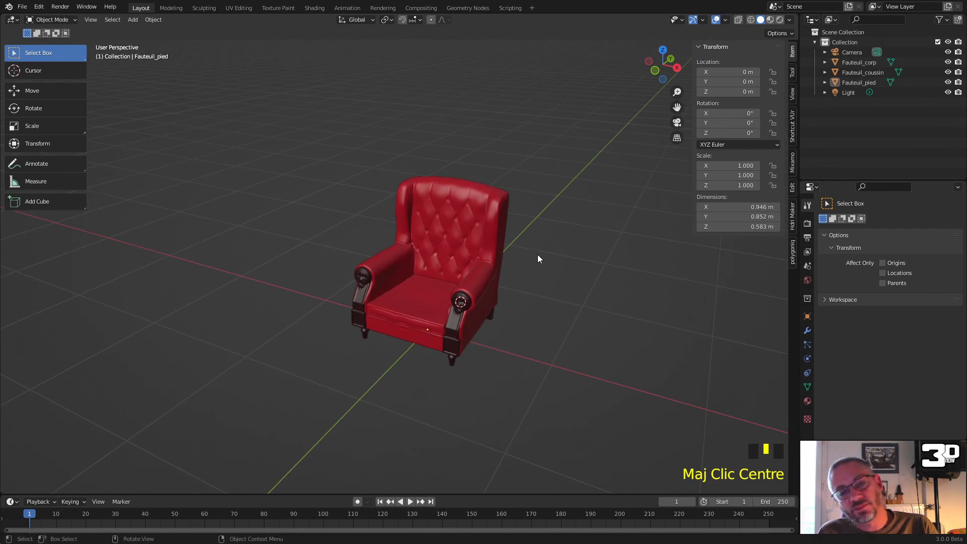
{"action": "left_click", "coordinate": [23, 7]}
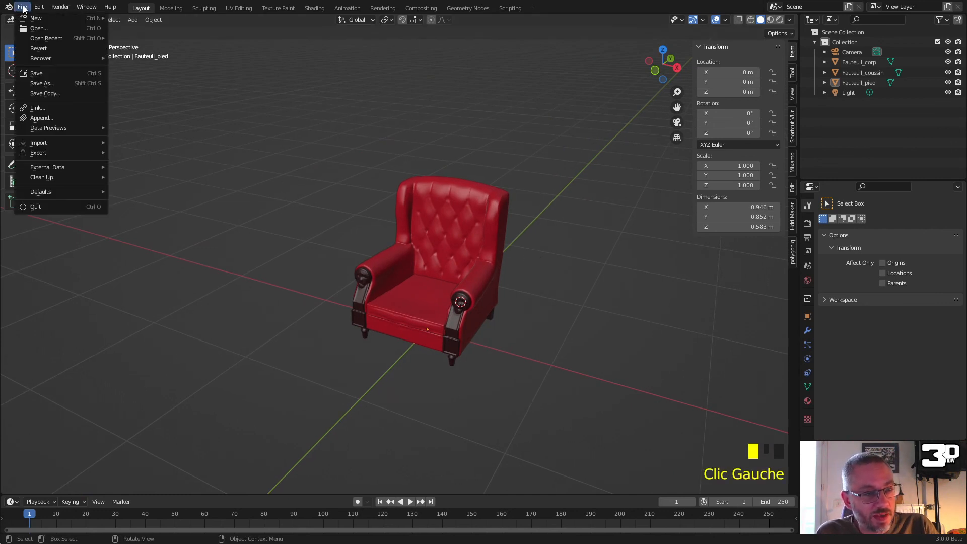
{"action": "left_click", "coordinate": [60, 74]}
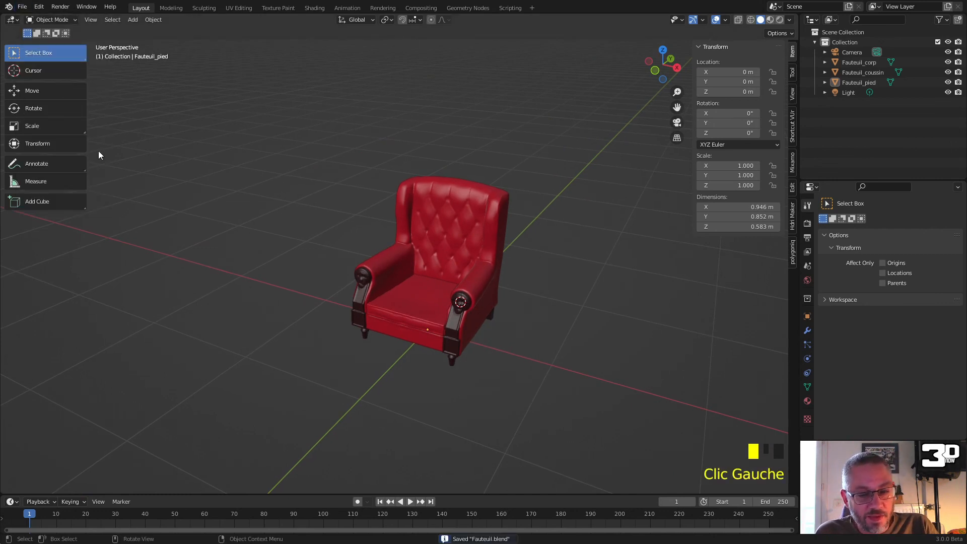